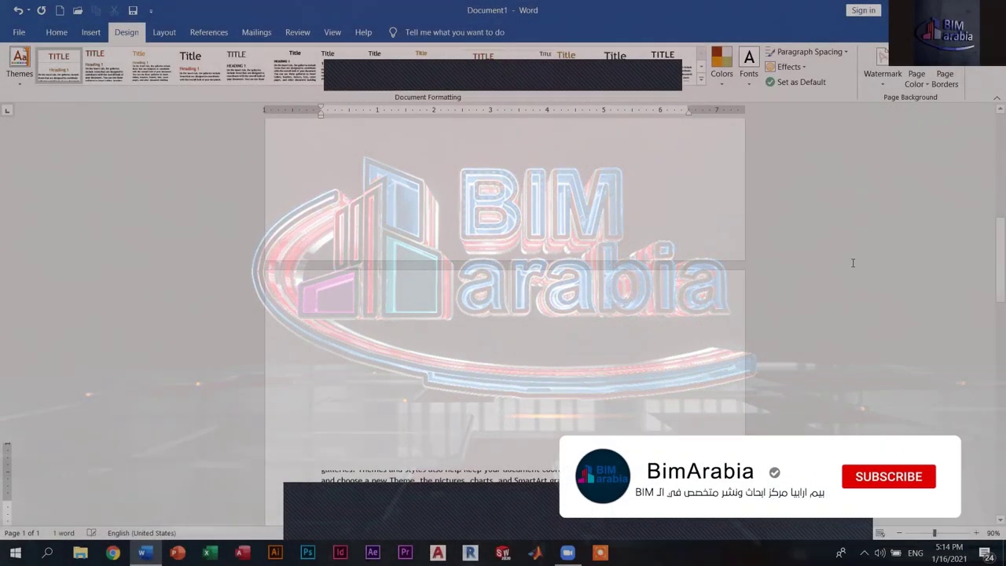
# - Generate four 3-sentence sample paragraphs on empty page 3 with =RAND(4,3)
pyautogui.scroll(-5, 920, 298)
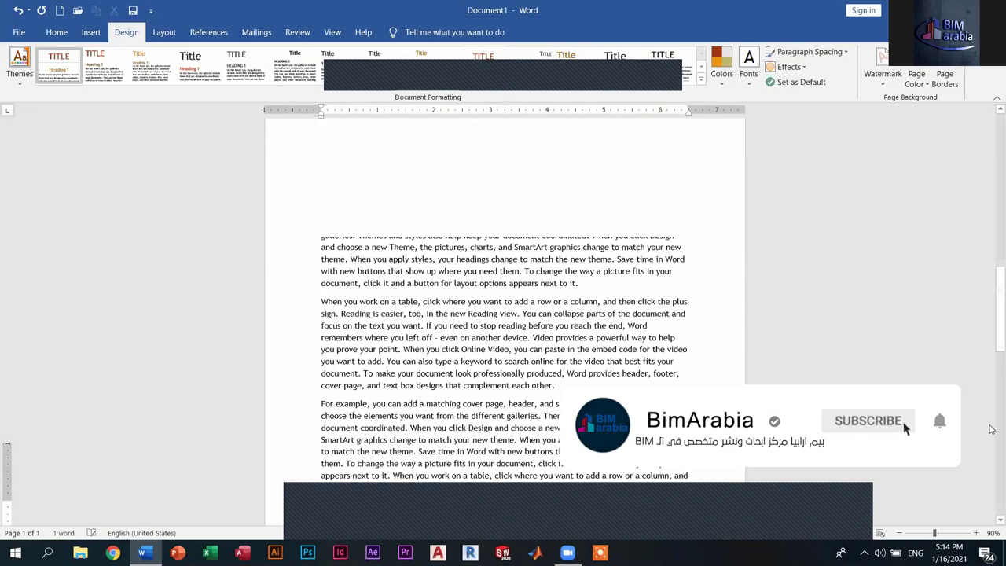
pyautogui.scroll(-2, 990, 429)
pyautogui.scroll(-5, 990, 330)
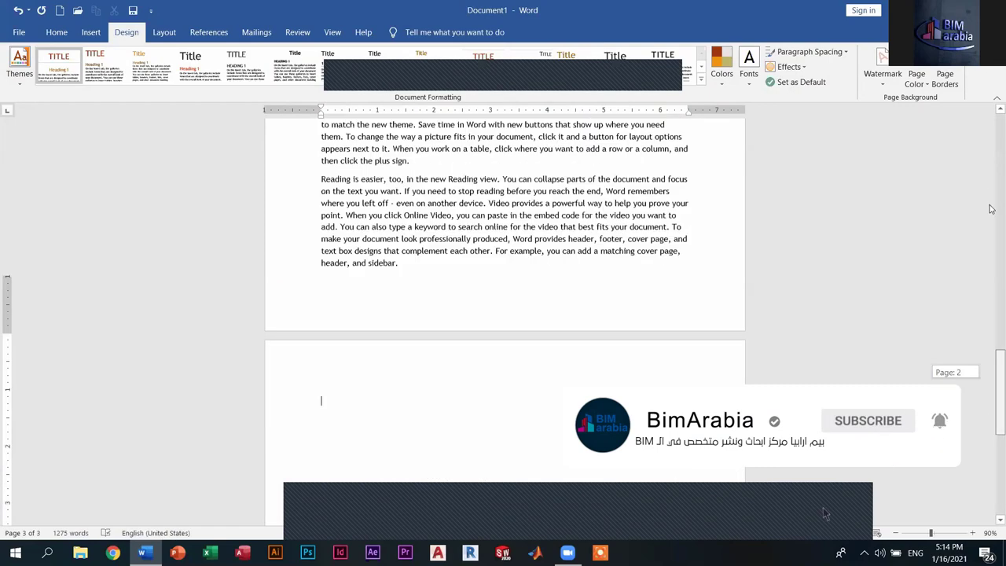
pyautogui.scroll(15, 990, 235)
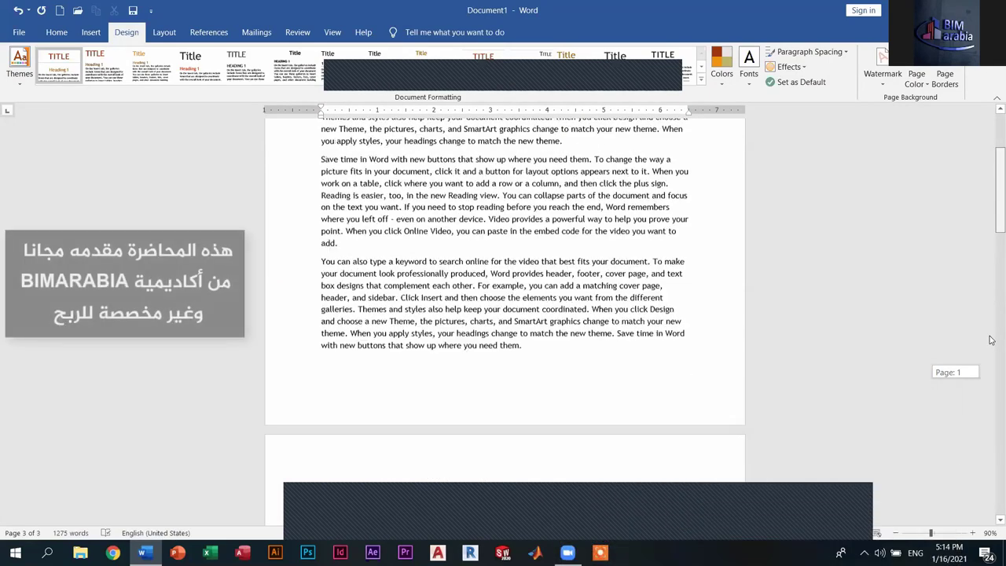
pyautogui.scroll(-3, 991, 389)
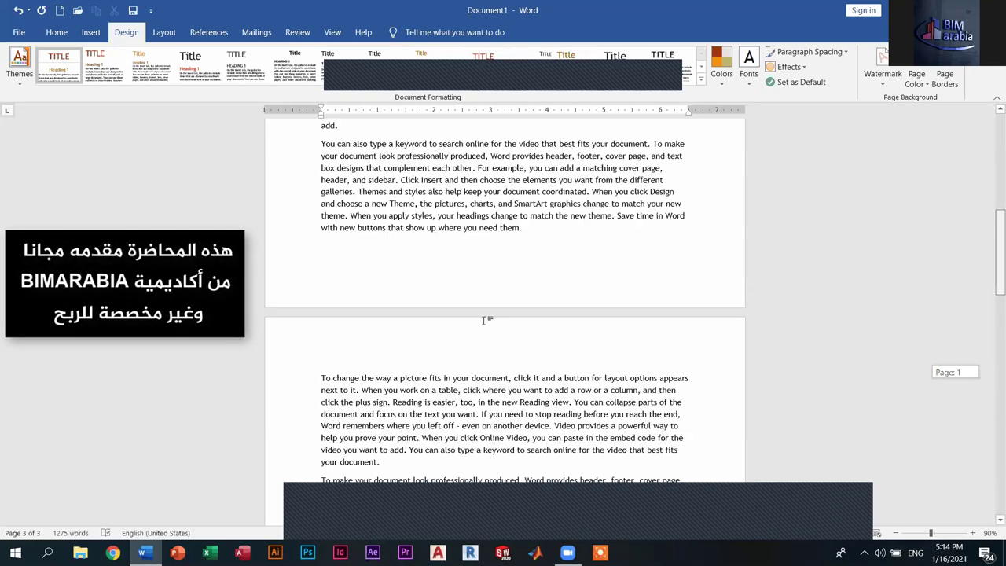
pyautogui.scroll(-7, 485, 320)
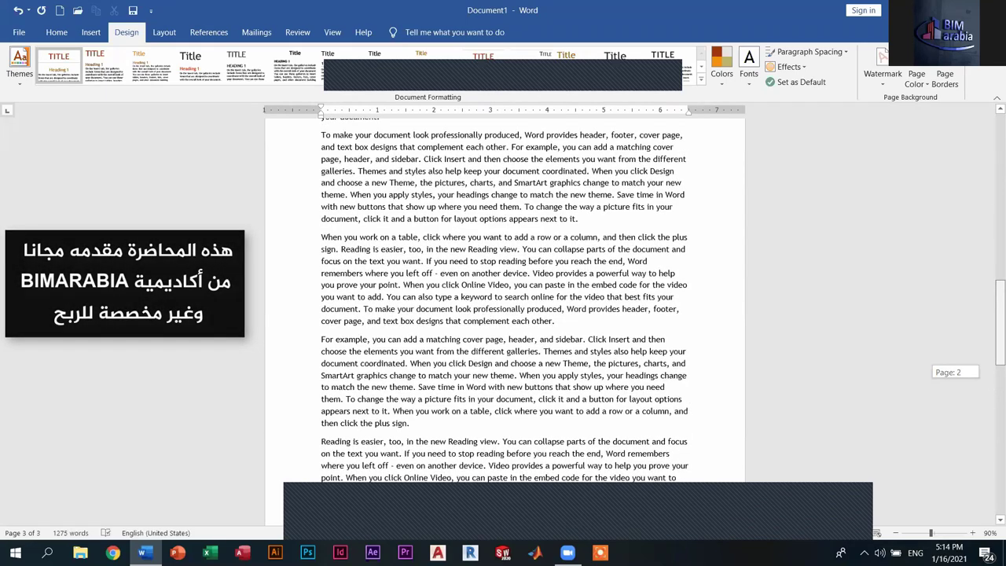
pyautogui.write('=RAND(4')
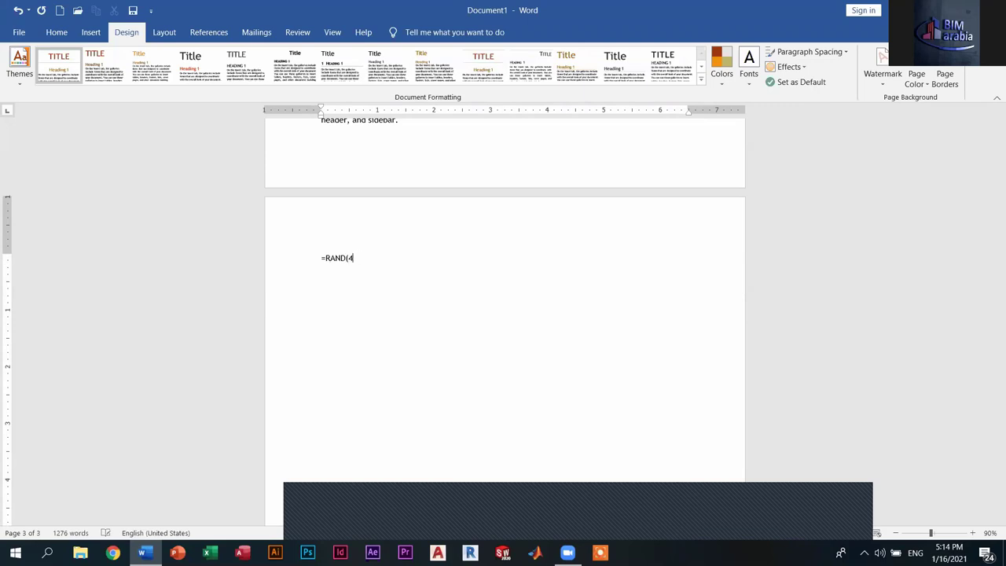
pyautogui.write(',3)')
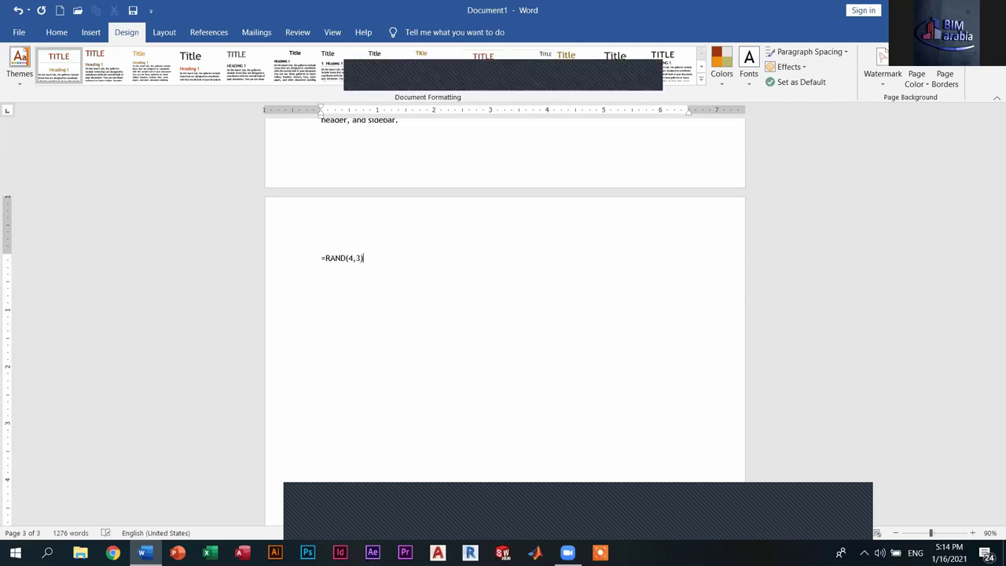
pyautogui.press('Return')
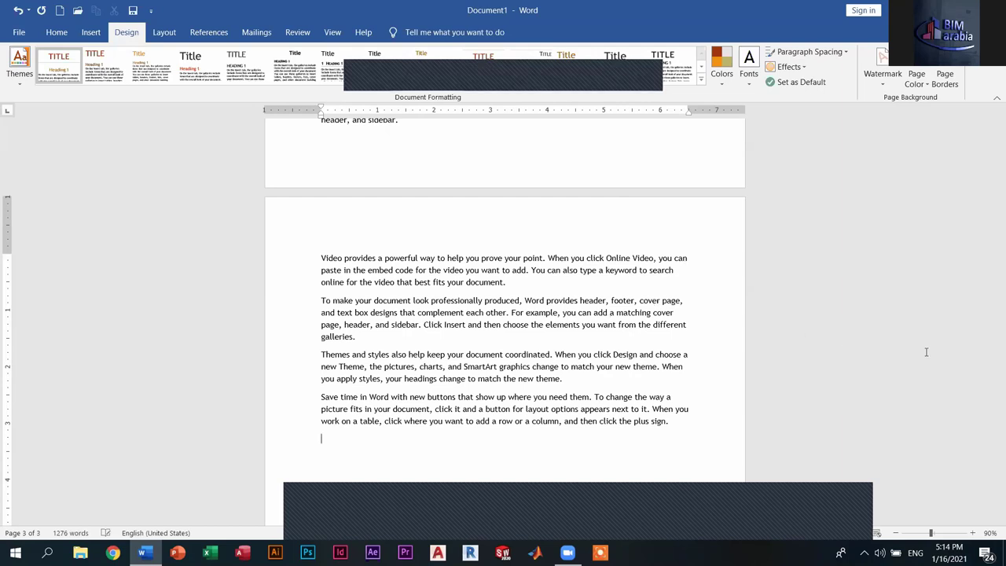
pyautogui.scroll(2, 985, 144)
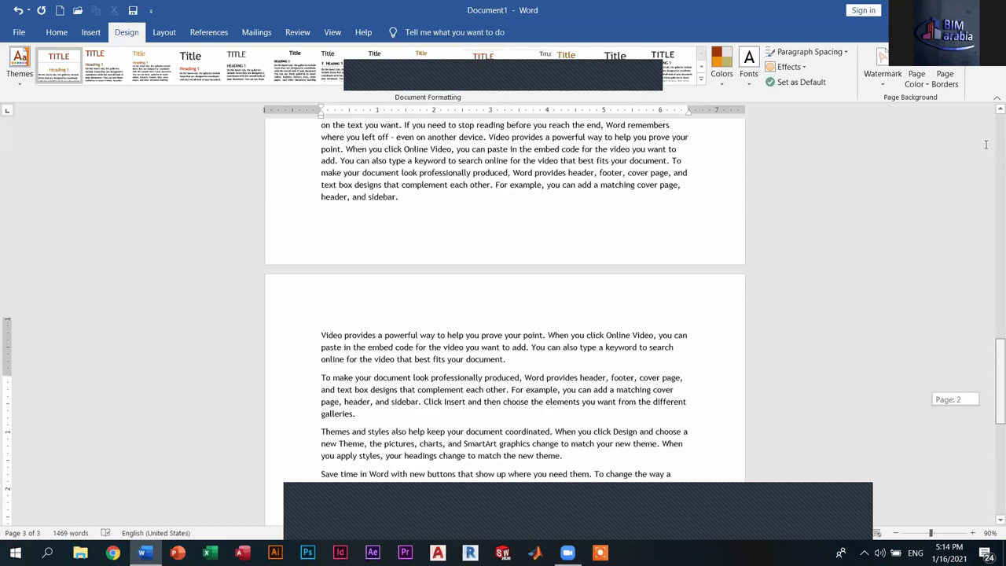
pyautogui.scroll(10, 931, 140)
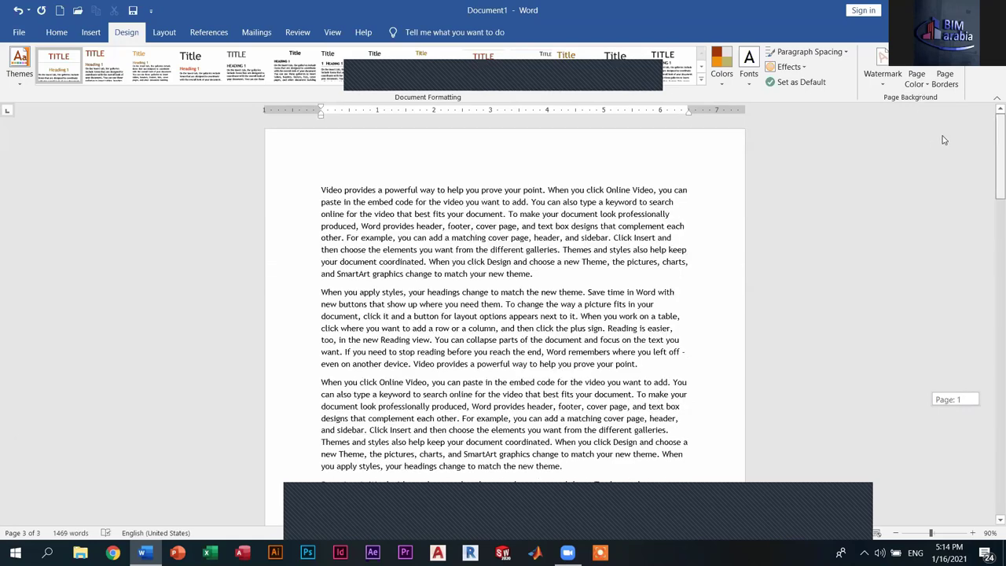
pyautogui.scroll(-1, 946, 132)
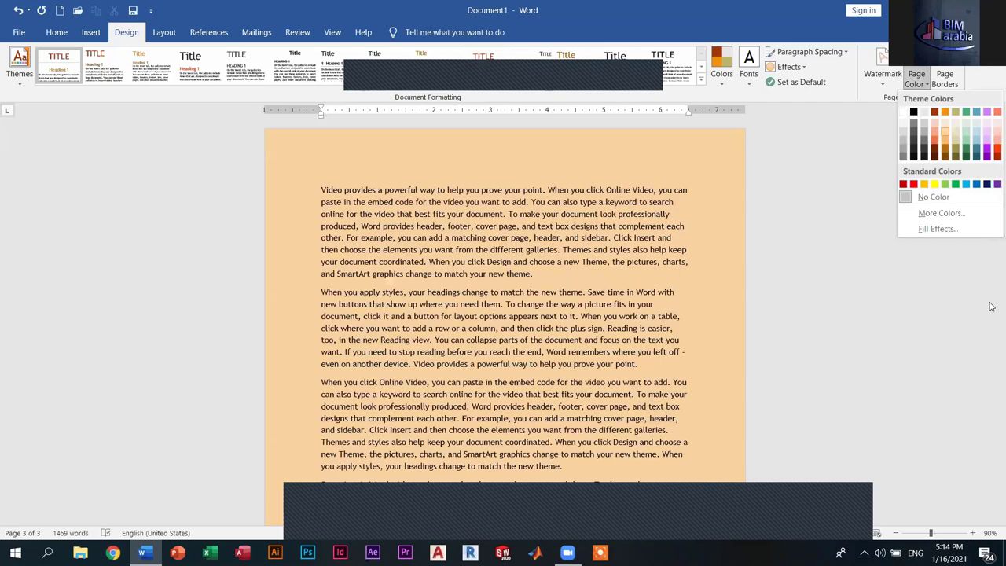
pyautogui.click(990, 128)
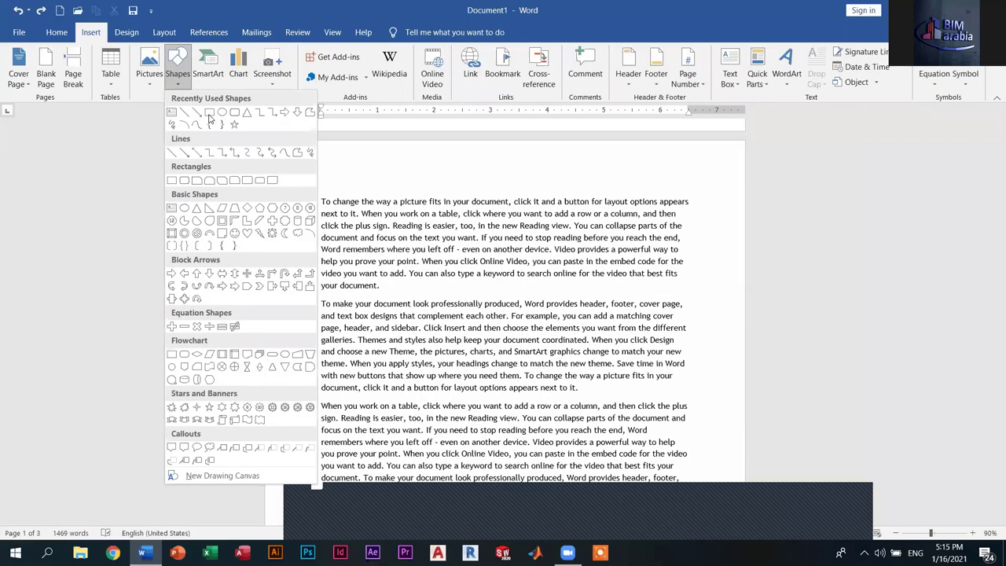
# - Draw an orange rectangle on page 2, sized to span the full 8.49" page width
pyautogui.click(209, 118)
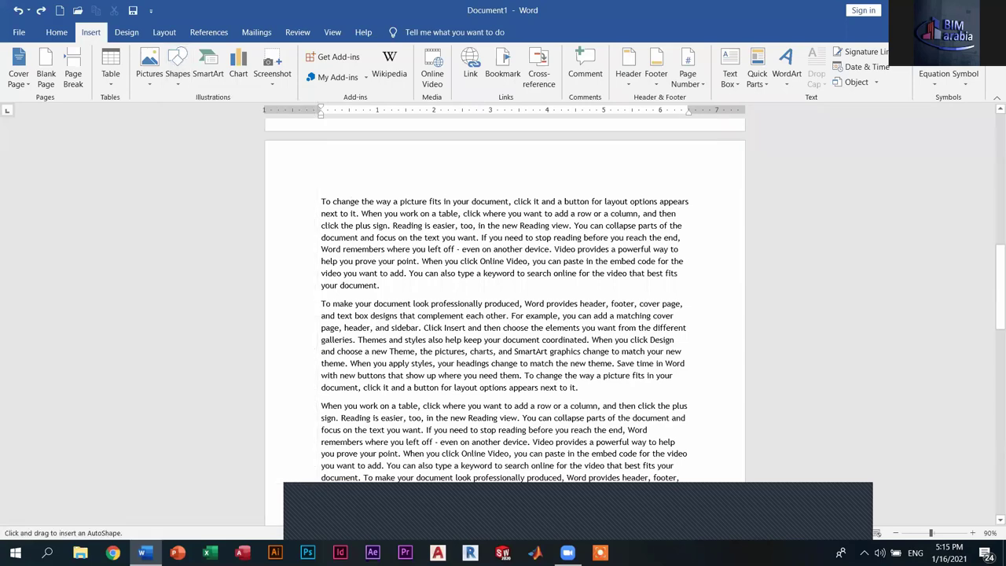
pyautogui.moveTo(265, 141); pyautogui.dragTo(742, 525)
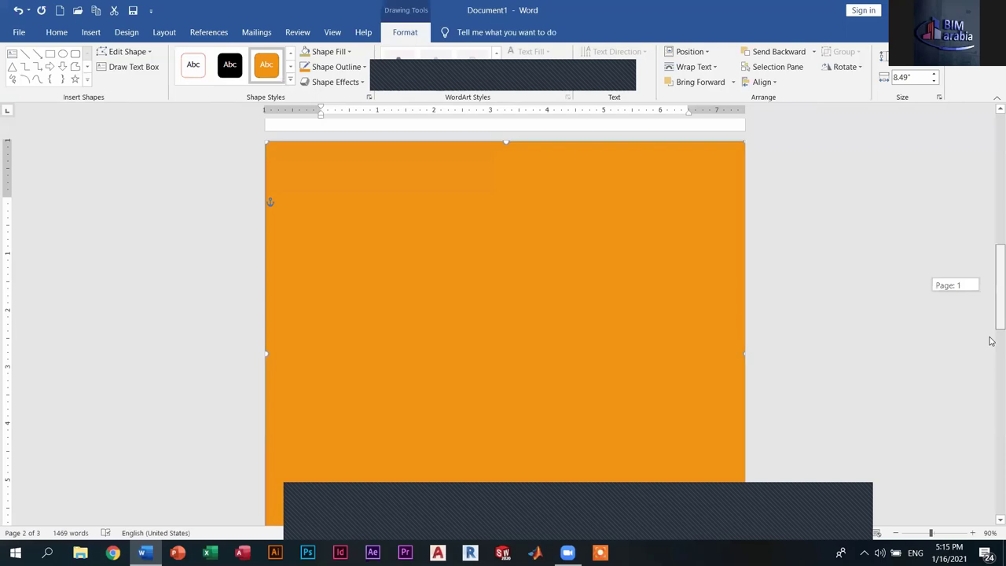
pyautogui.moveTo(990, 285); pyautogui.dragTo(991, 369)
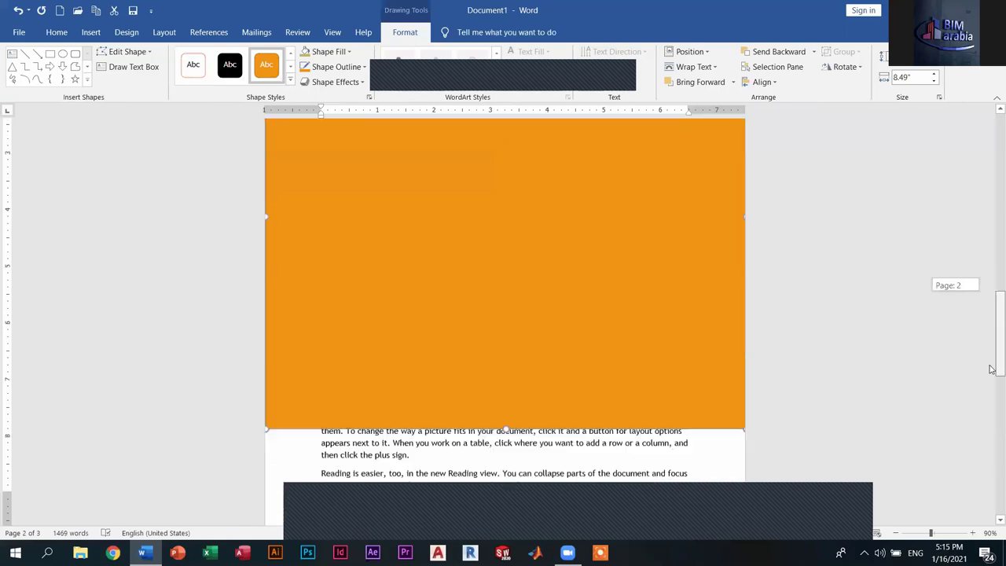
pyautogui.moveTo(505, 368); pyautogui.dragTo(507, 189)
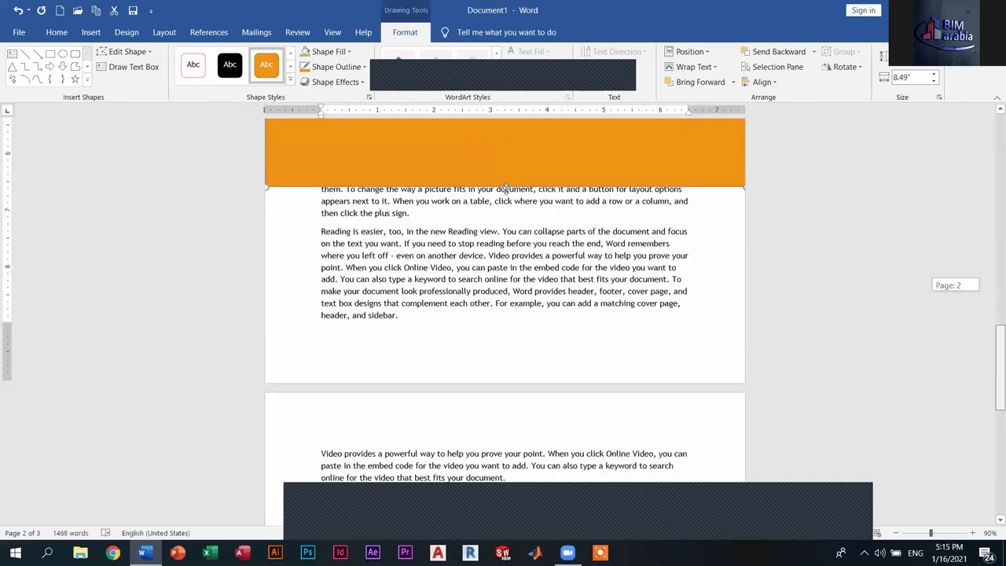
pyautogui.hotkey('ctrl', 'z')
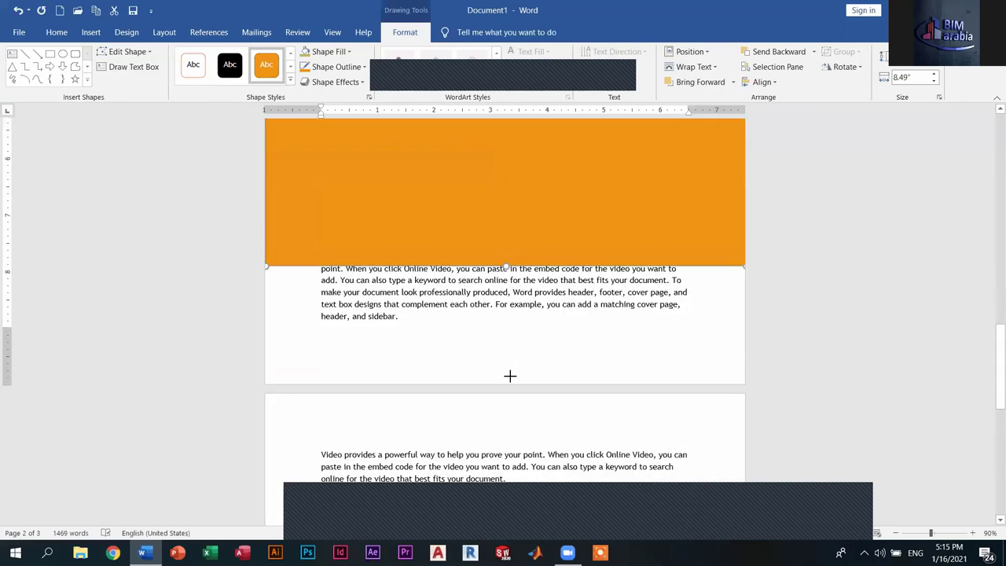
pyautogui.hotkey('ctrl', 'z')
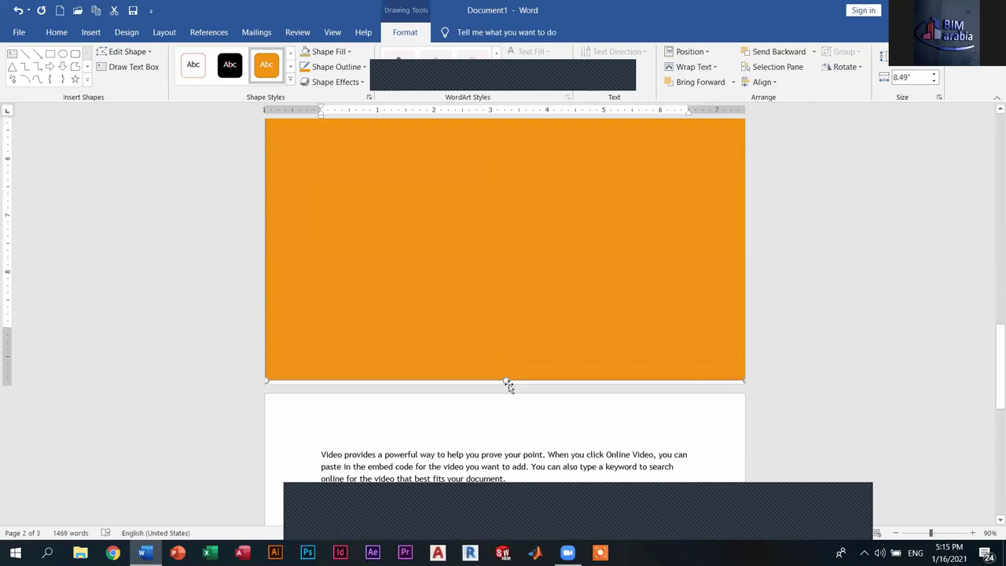
pyautogui.hotkey('ctrl', 'y')
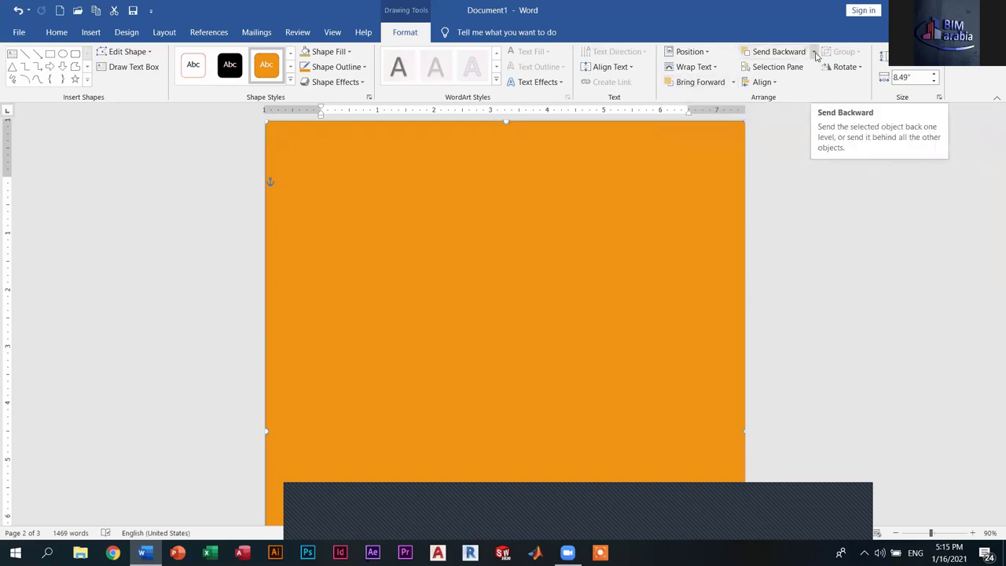
# - Send the orange rectangle to back and set its text wrapping to Behind Text
pyautogui.click(814, 53)
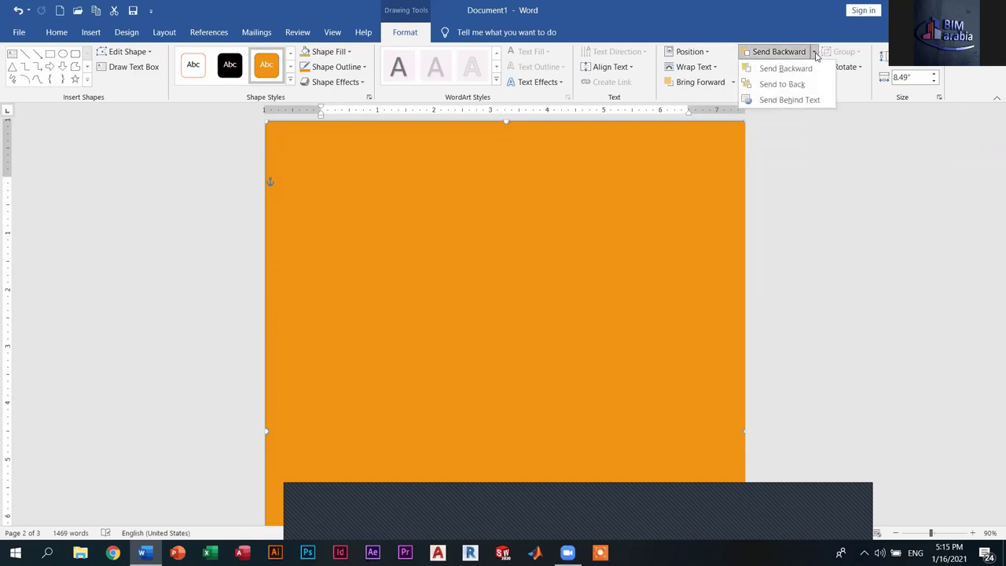
pyautogui.click(791, 89)
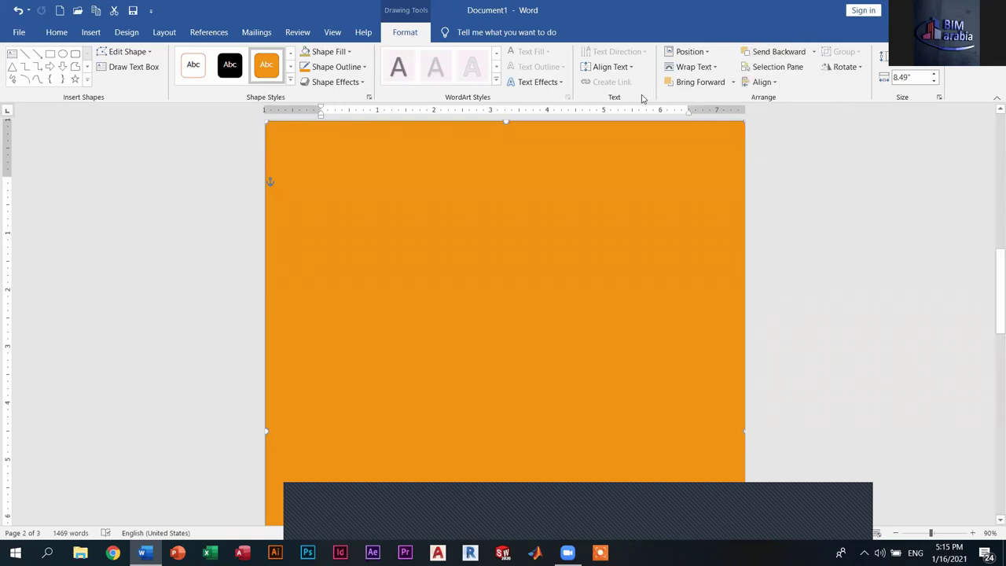
pyautogui.click(691, 69)
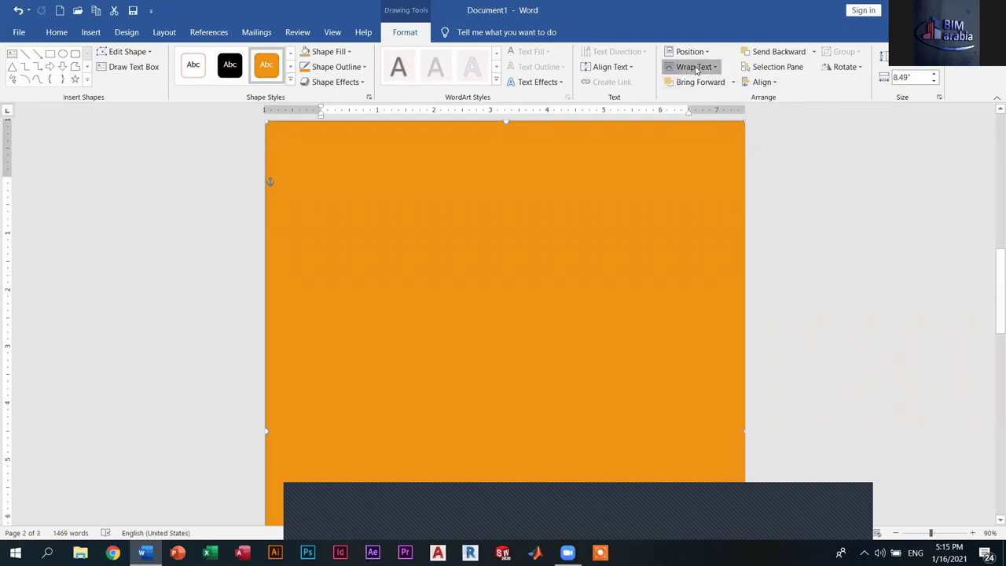
pyautogui.click(696, 70)
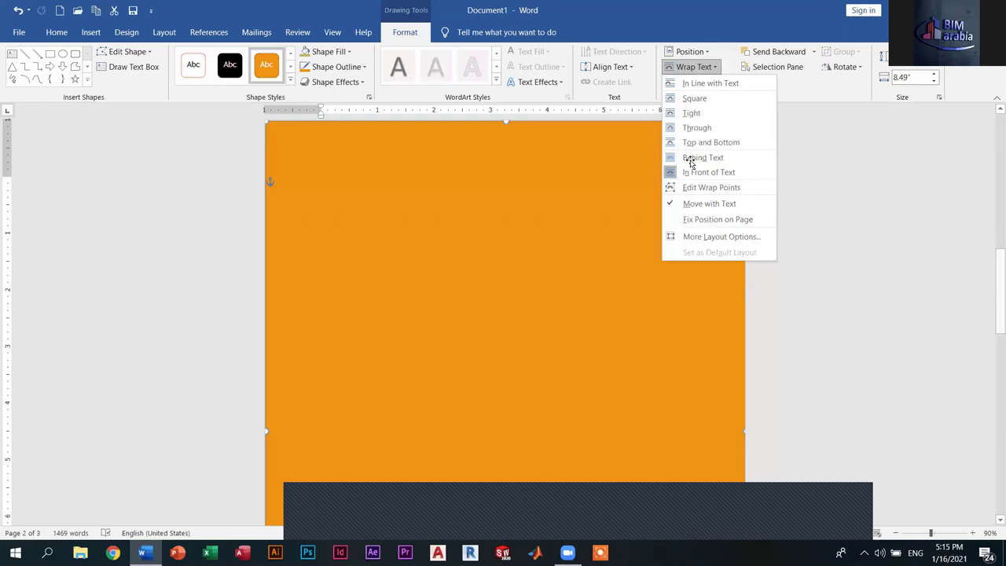
pyautogui.click(706, 71)
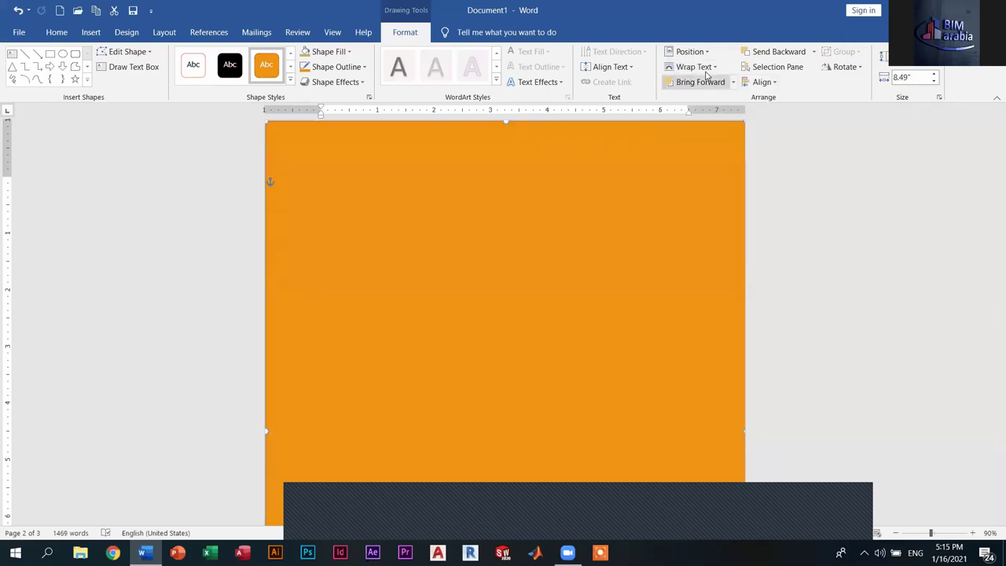
pyautogui.click(705, 70)
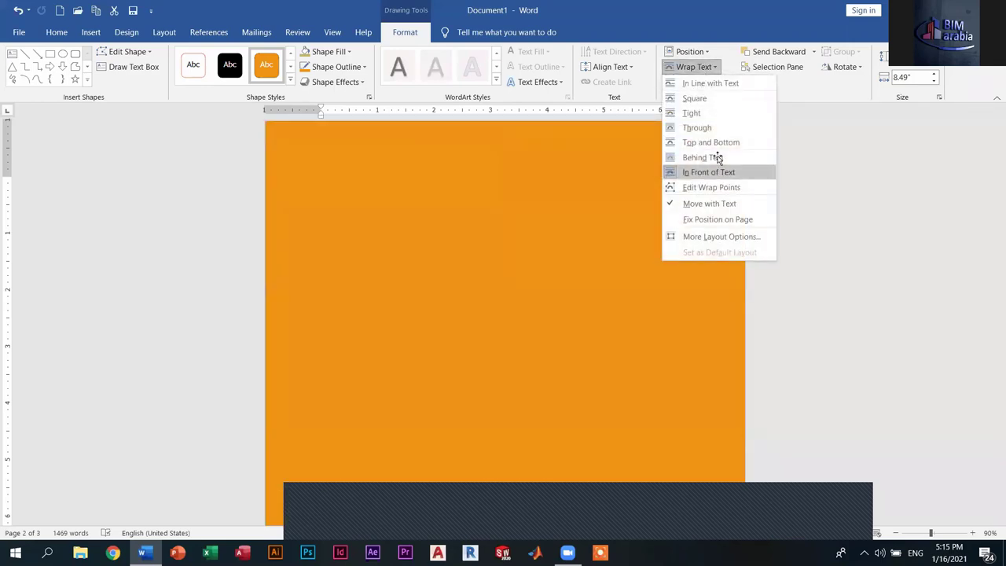
pyautogui.click(644, 162)
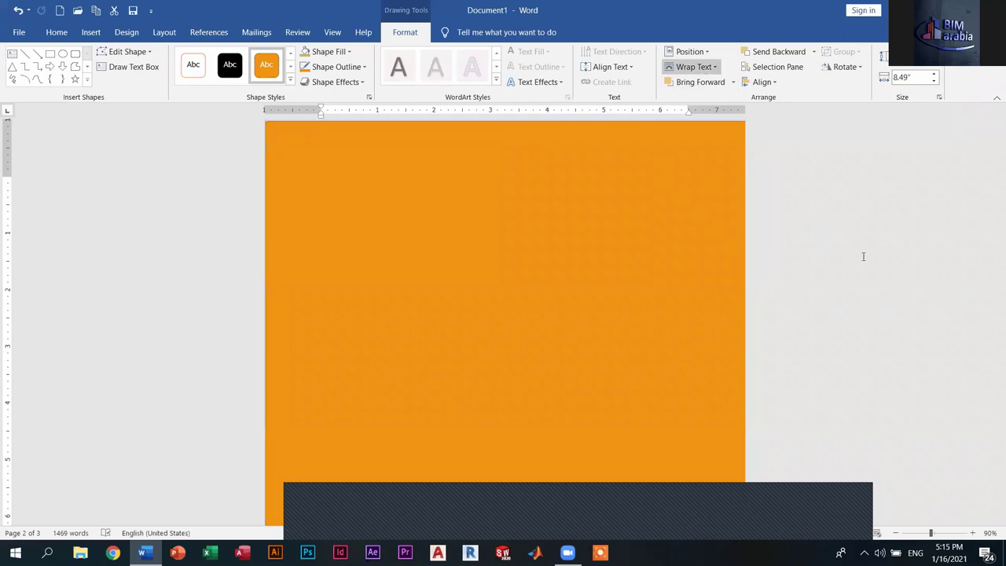
# - Deselect the orange rectangle and scroll back to the first page
pyautogui.click(990, 303)
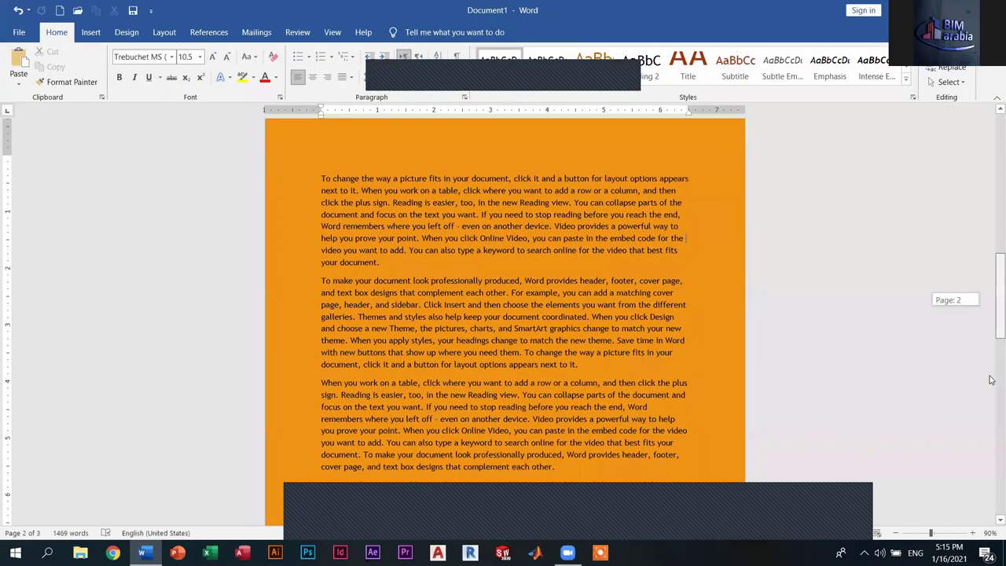
pyautogui.scroll(-1, 989, 362)
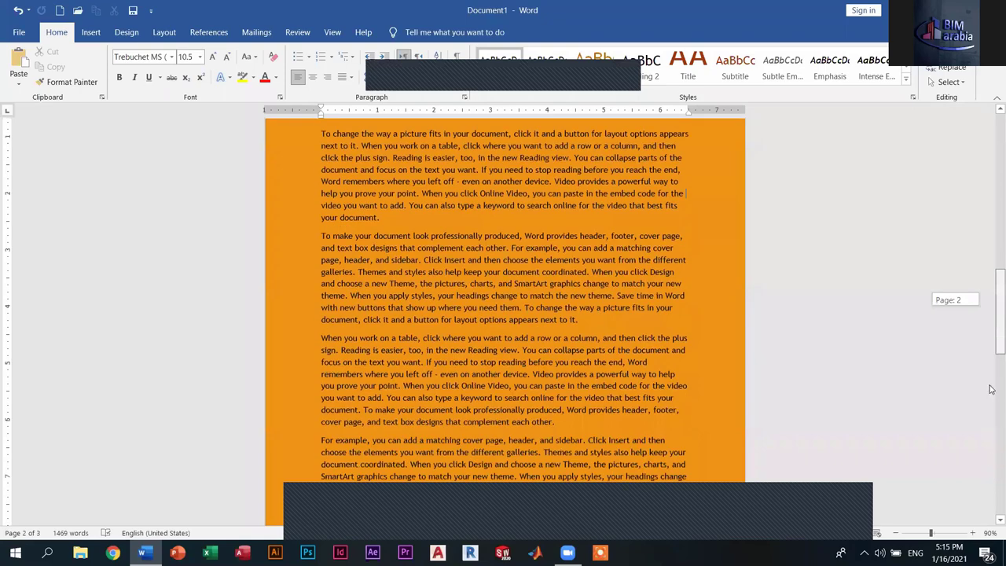
pyautogui.scroll(-4, 991, 377)
pyautogui.scroll(-1, 992, 350)
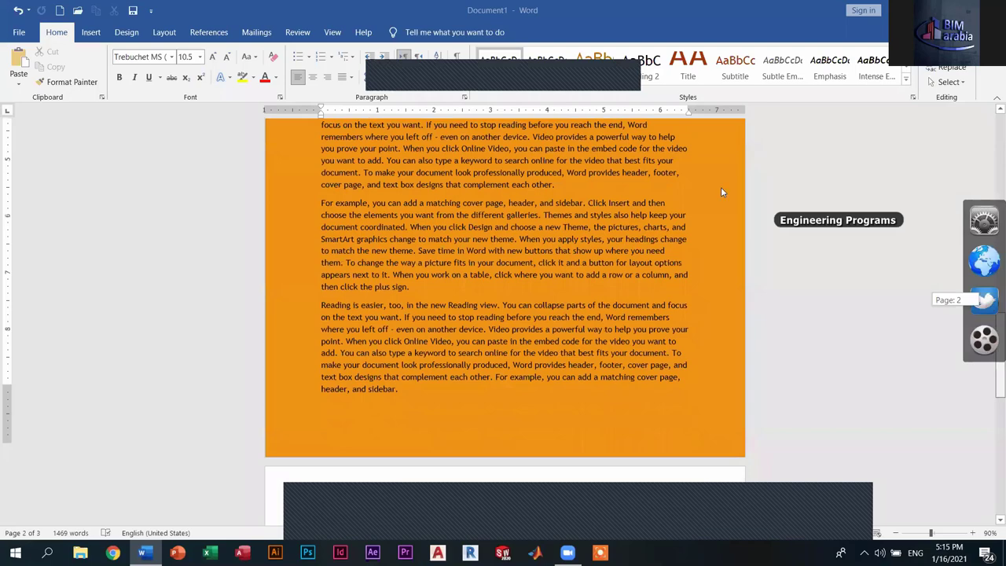
pyautogui.scroll(-5, 785, 135)
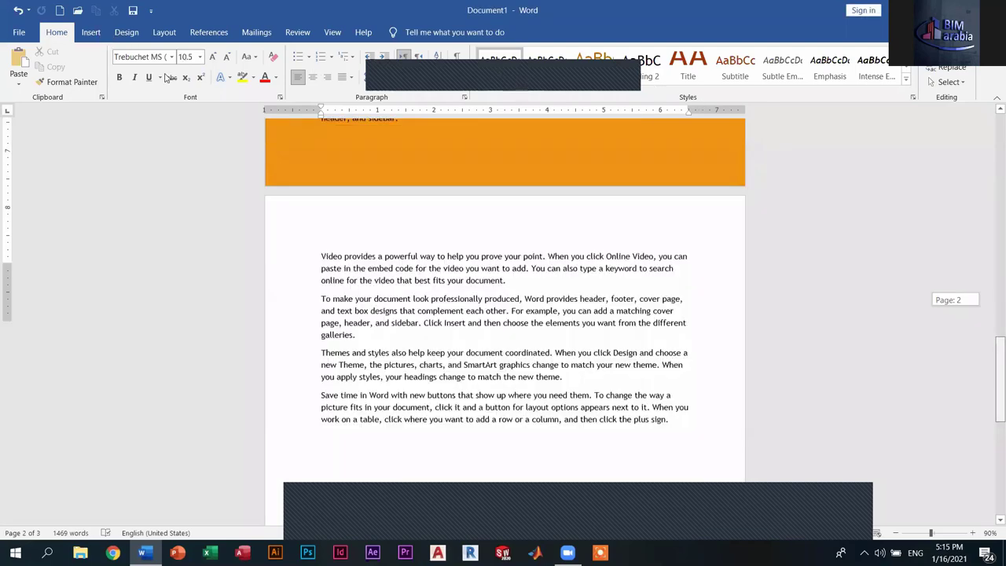
pyautogui.scroll(15, 170, 82)
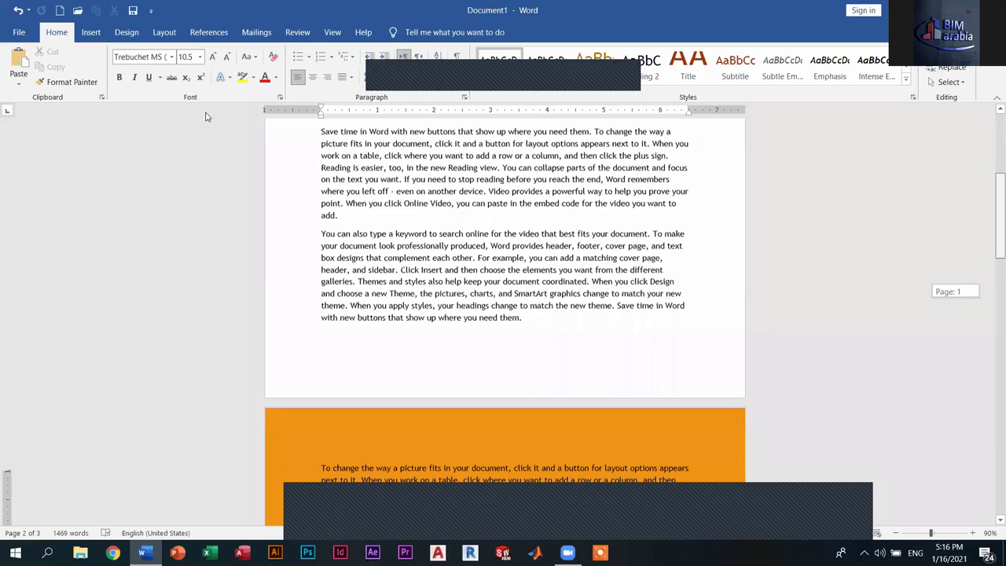
pyautogui.scroll(1, 206, 117)
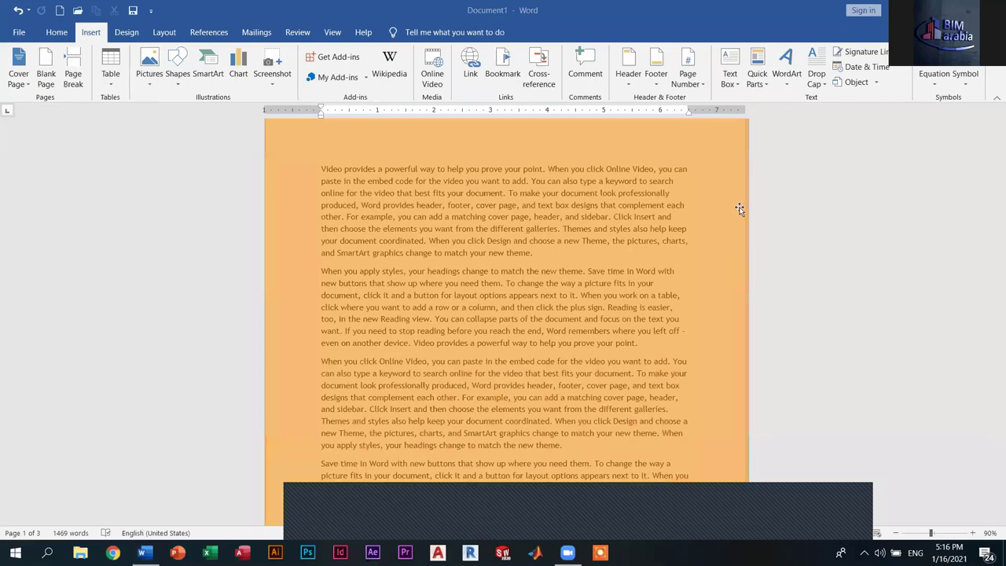
# - Draw a rectangle on page 1 and stretch it down to the bottom of the page
pyautogui.moveTo(739, 300); pyautogui.dragTo(744, 204)
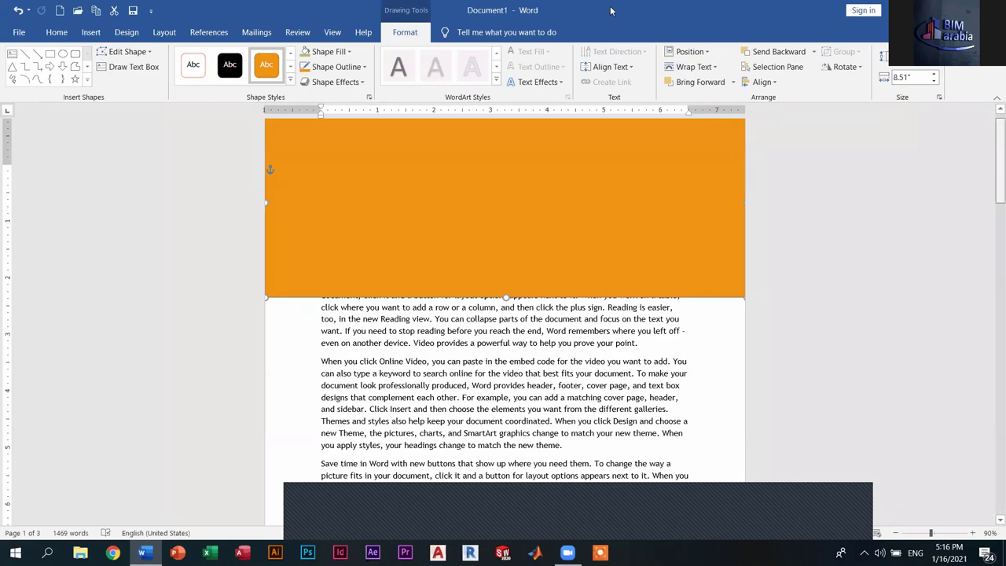
pyautogui.moveTo(505, 297); pyautogui.dragTo(505, 470)
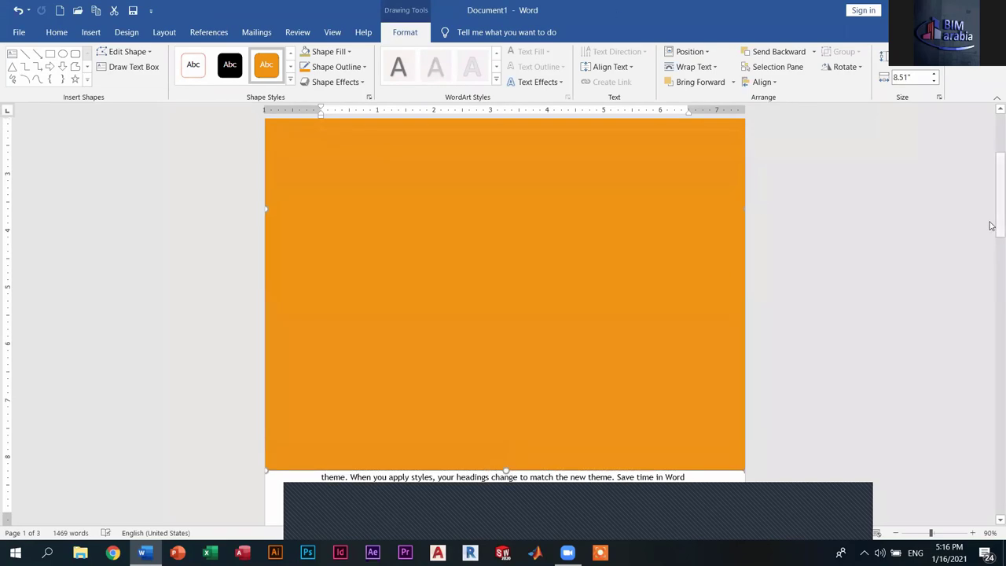
pyautogui.moveTo(993, 230); pyautogui.dragTo(991, 287)
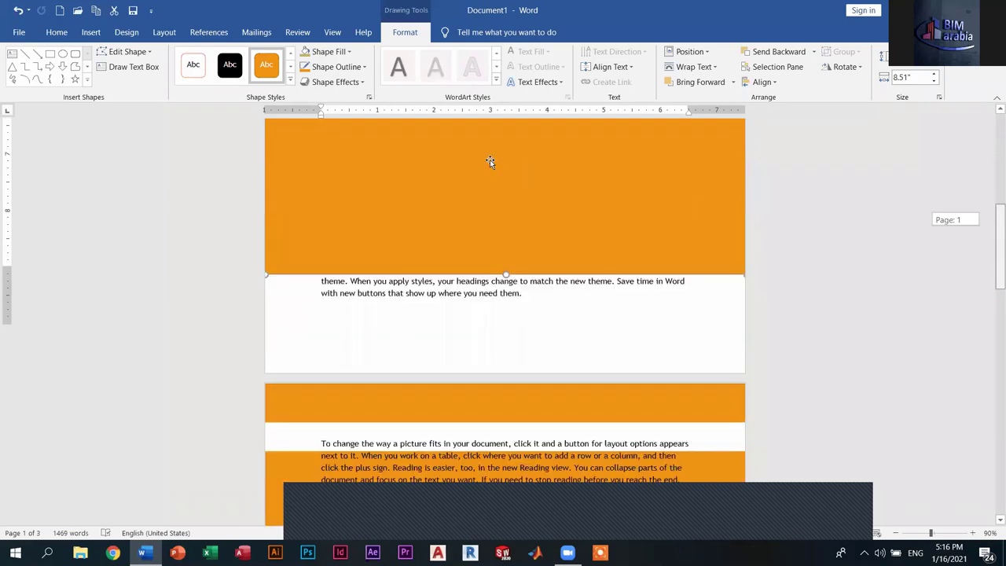
pyautogui.scroll(-3, 490, 160)
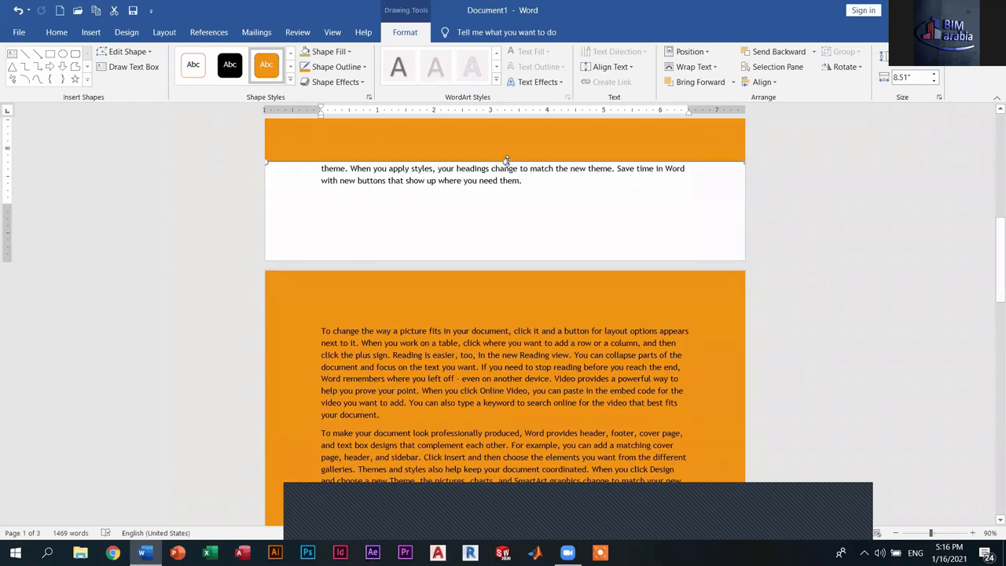
pyautogui.moveTo(507, 161); pyautogui.dragTo(503, 262)
pyautogui.scroll(-5, 484, 131)
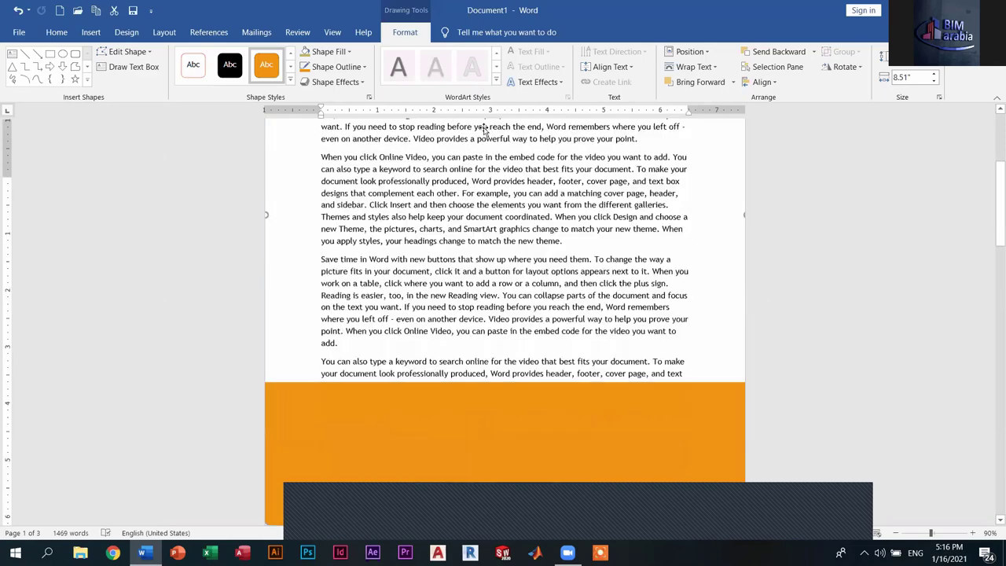
# - Send the page 1 rectangle to back, wrap it Behind Text, and recolour it purple
pyautogui.click(484, 131)
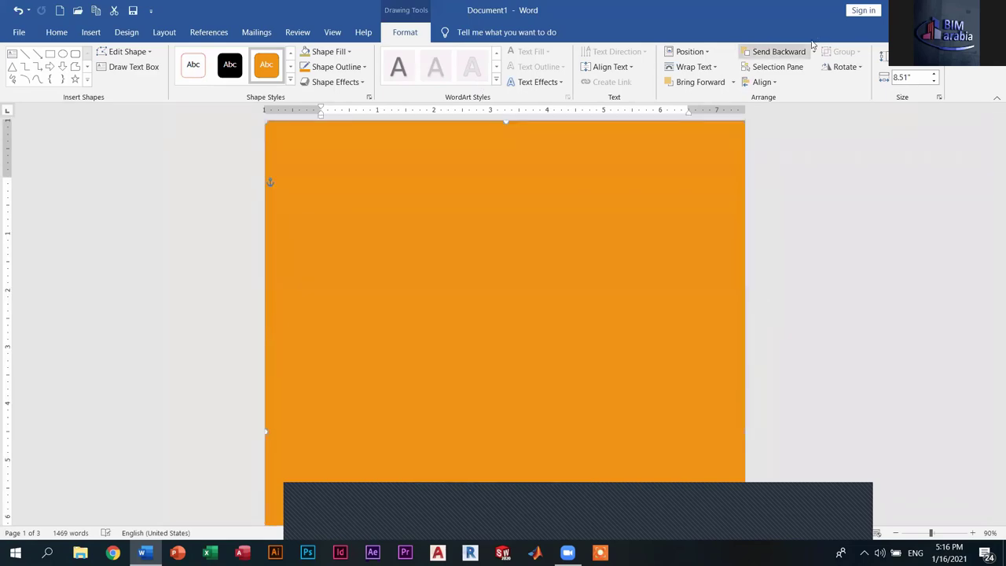
pyautogui.click(813, 51)
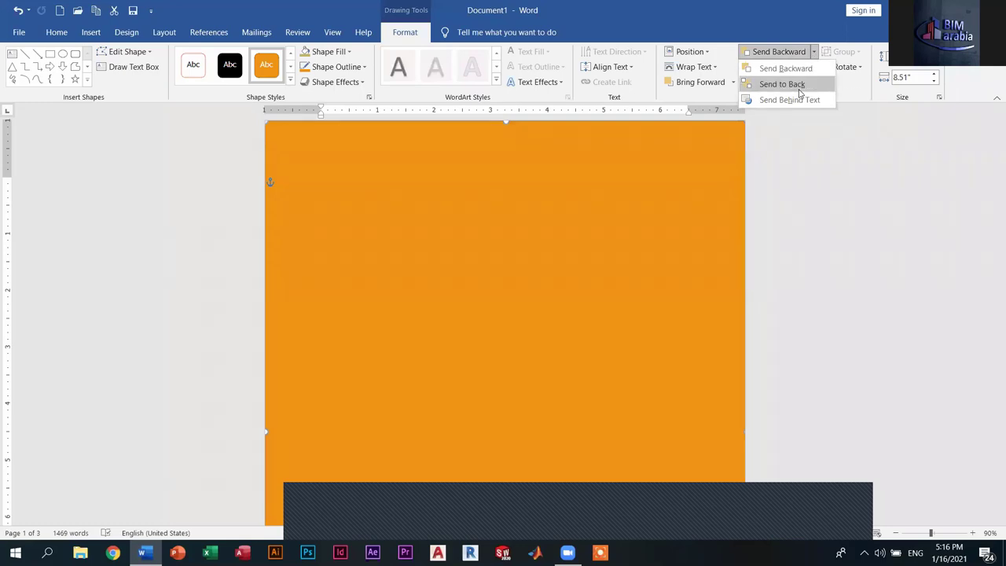
pyautogui.click(799, 86)
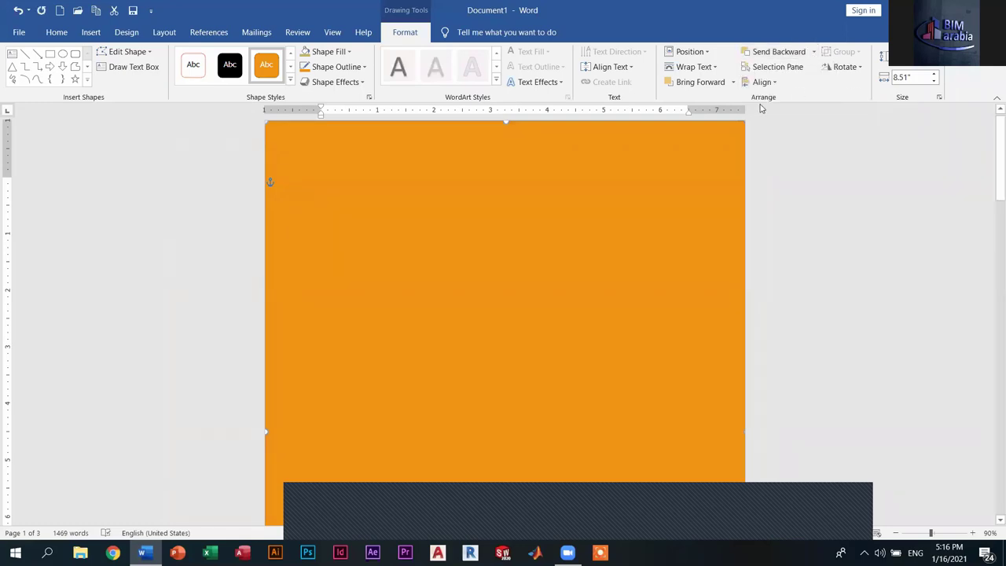
pyautogui.click(714, 67)
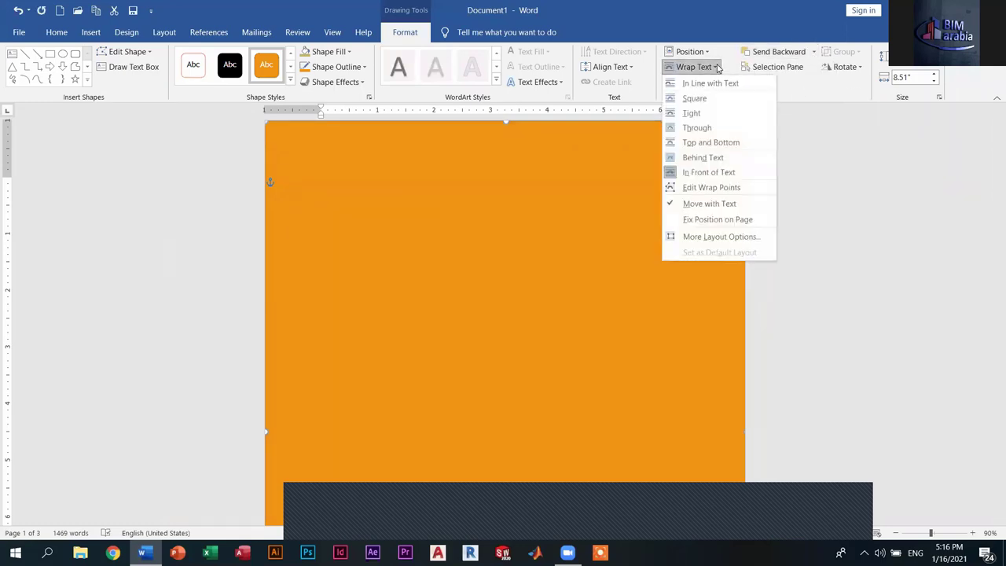
pyautogui.click(259, 74)
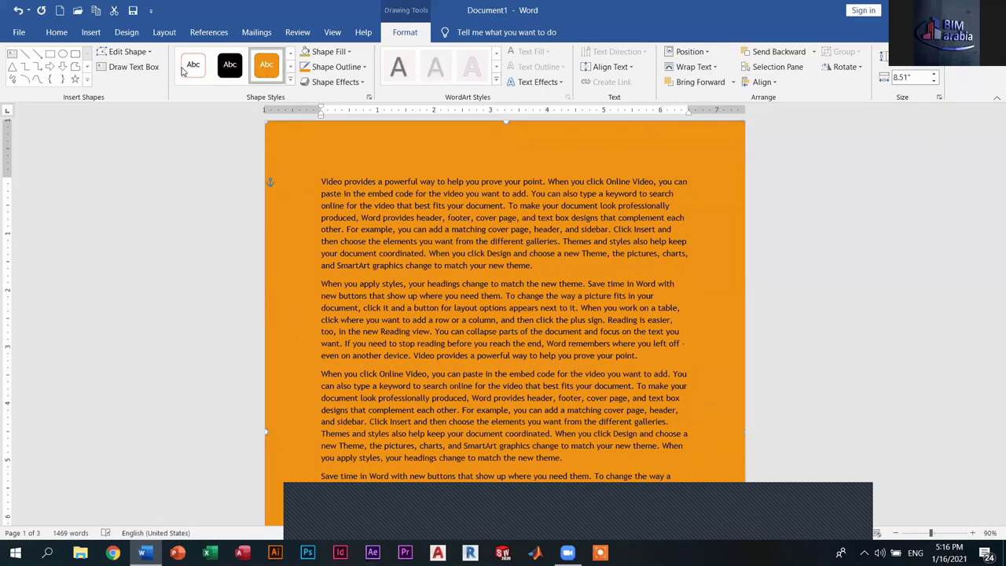
pyautogui.click(192, 67)
pyautogui.click(880, 214)
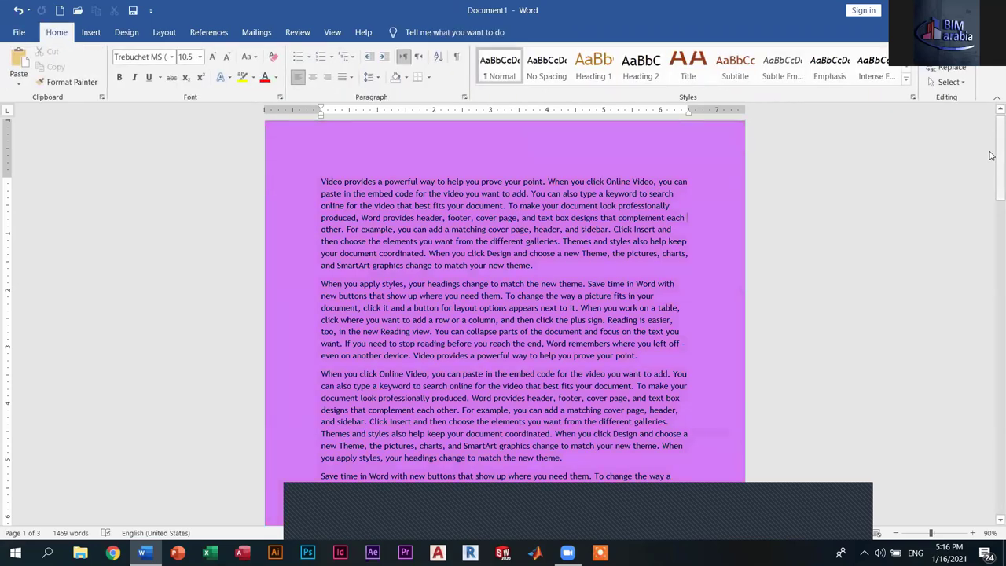
# - Scroll down past the purple and orange pages to the top of page 3
pyautogui.scroll(-1, 991, 259)
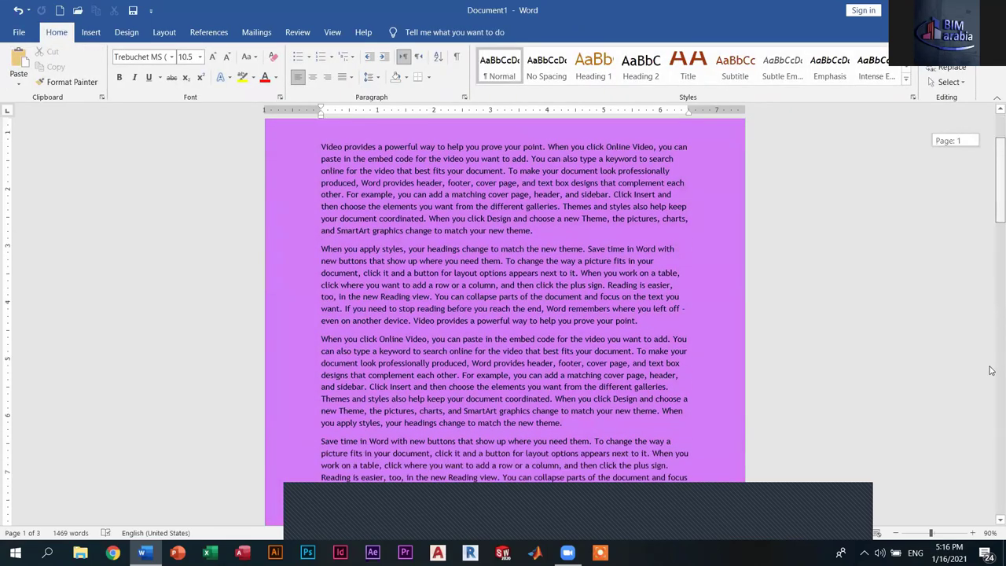
pyautogui.scroll(-10, 831, 381)
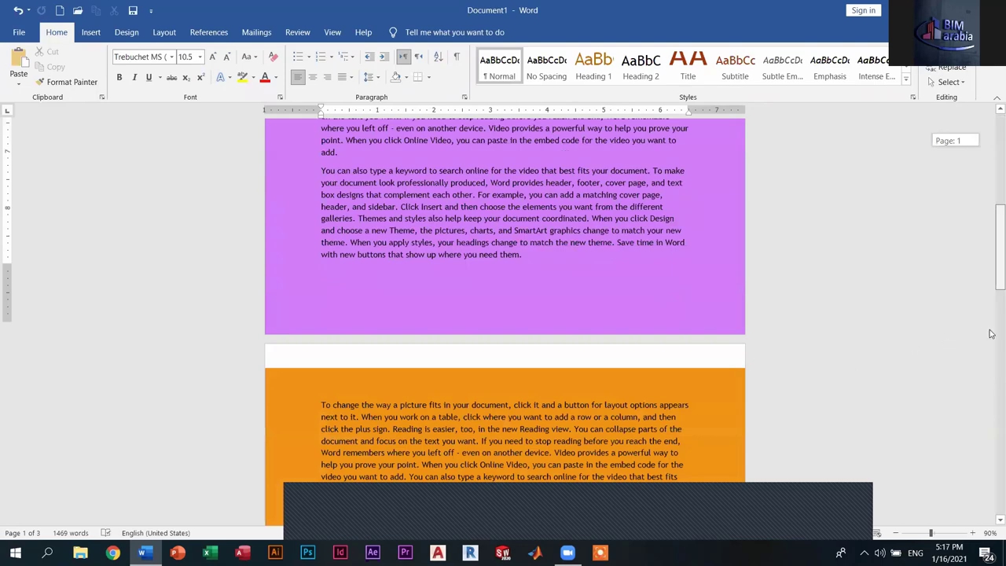
pyautogui.scroll(-10, 990, 333)
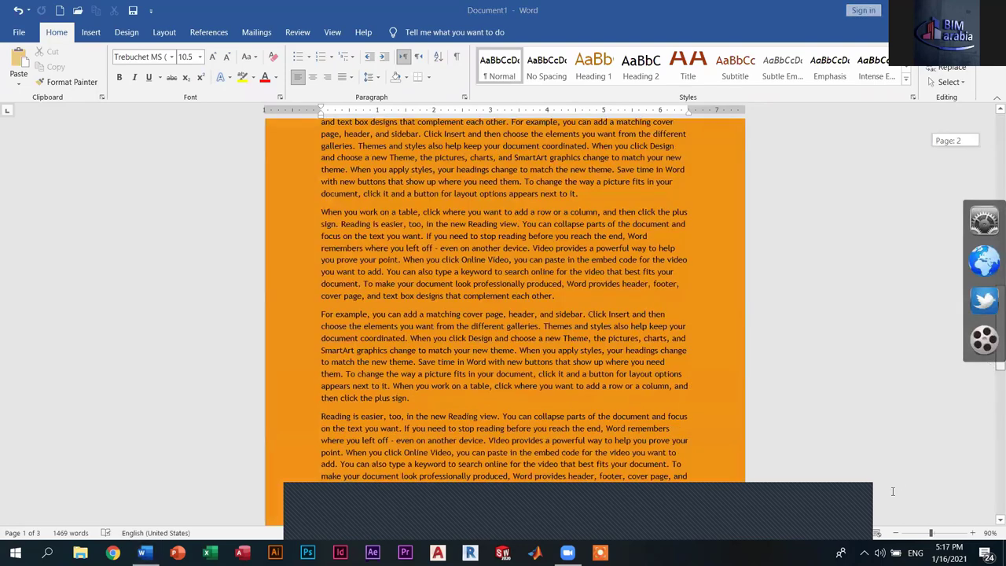
pyautogui.scroll(-10, 846, 303)
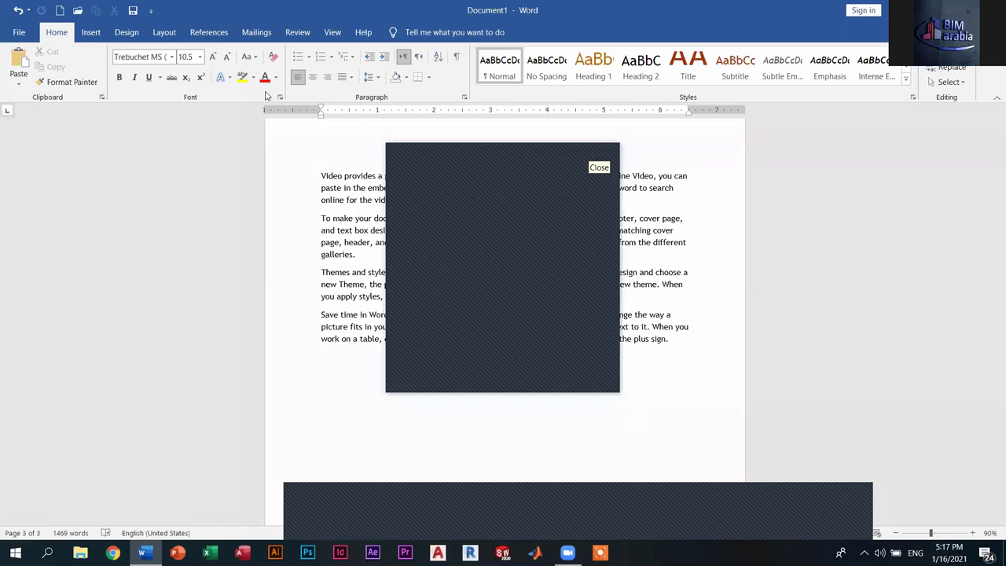
# - Apply a custom diagonal, semitransparent "ASAP" text watermark at size 48
pyautogui.click(92, 35)
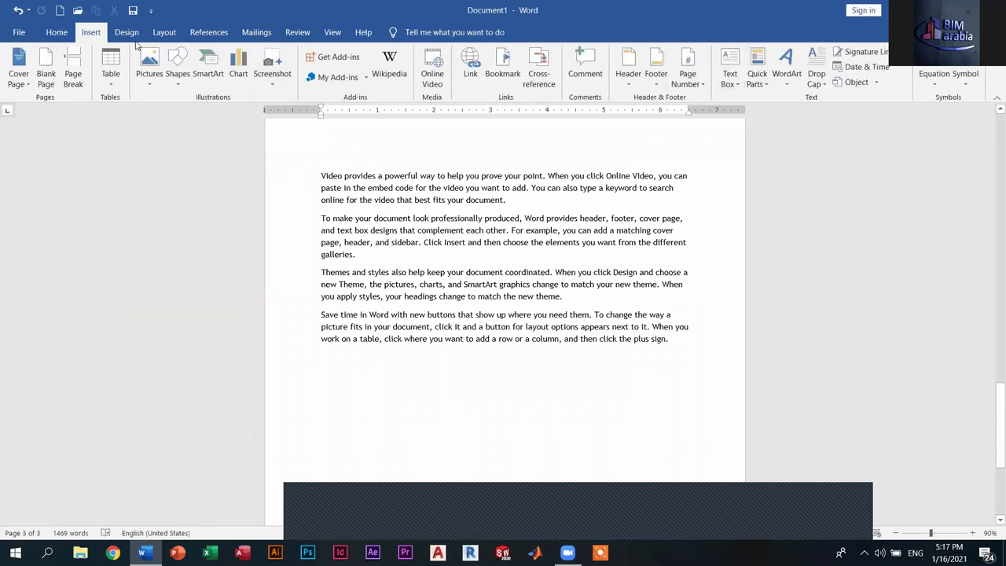
pyautogui.click(875, 79)
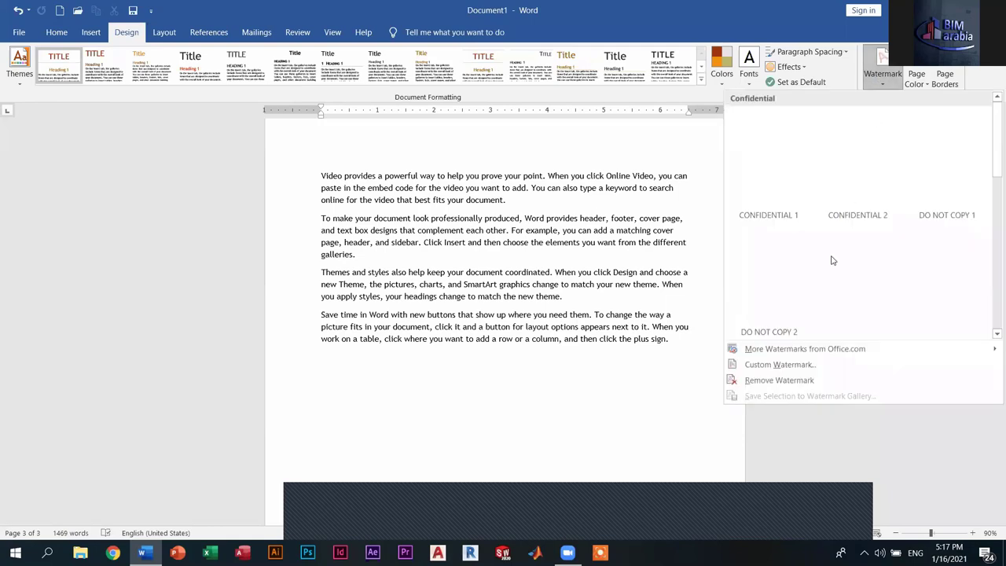
pyautogui.click(777, 365)
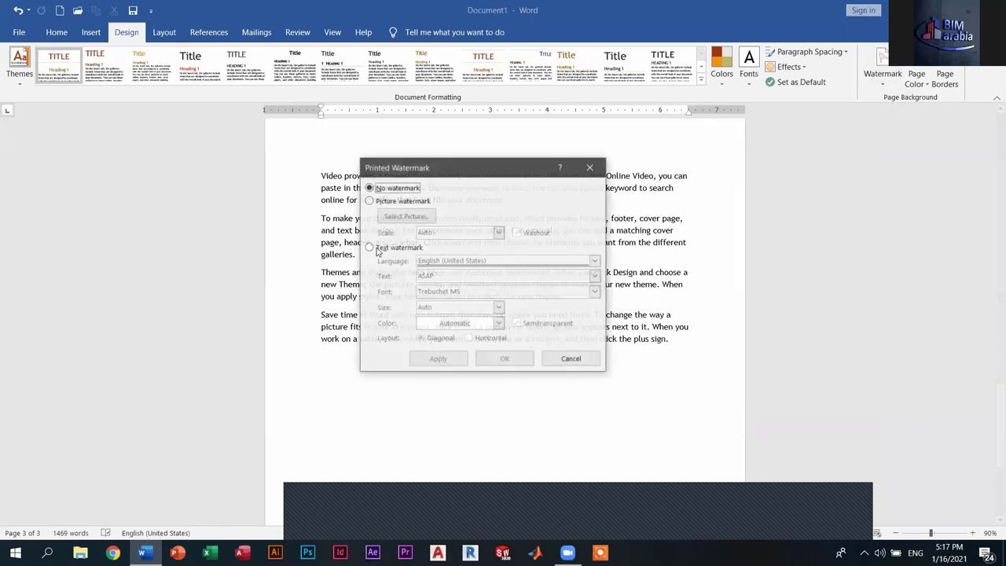
pyautogui.click(377, 250)
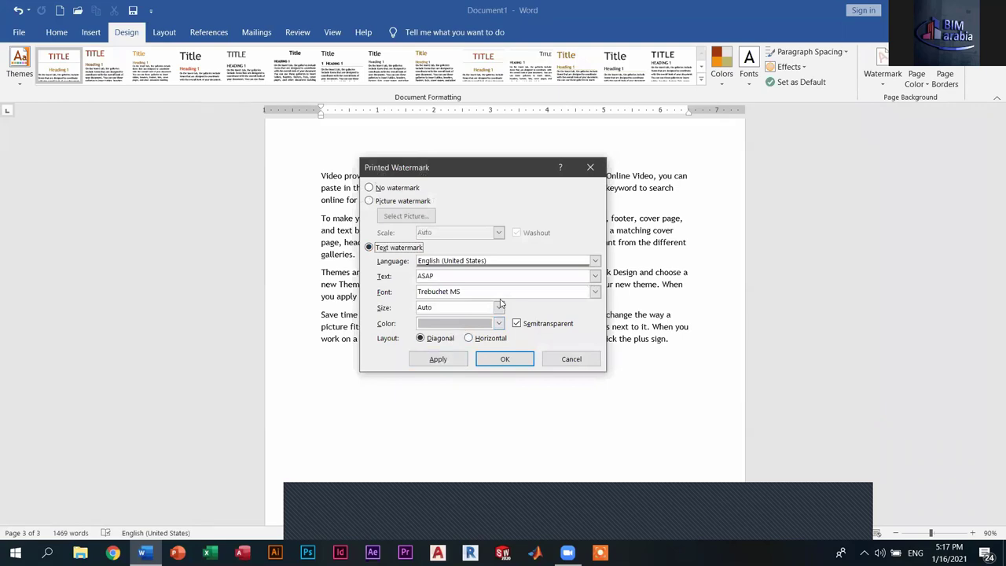
pyautogui.click(498, 307)
pyautogui.click(471, 356)
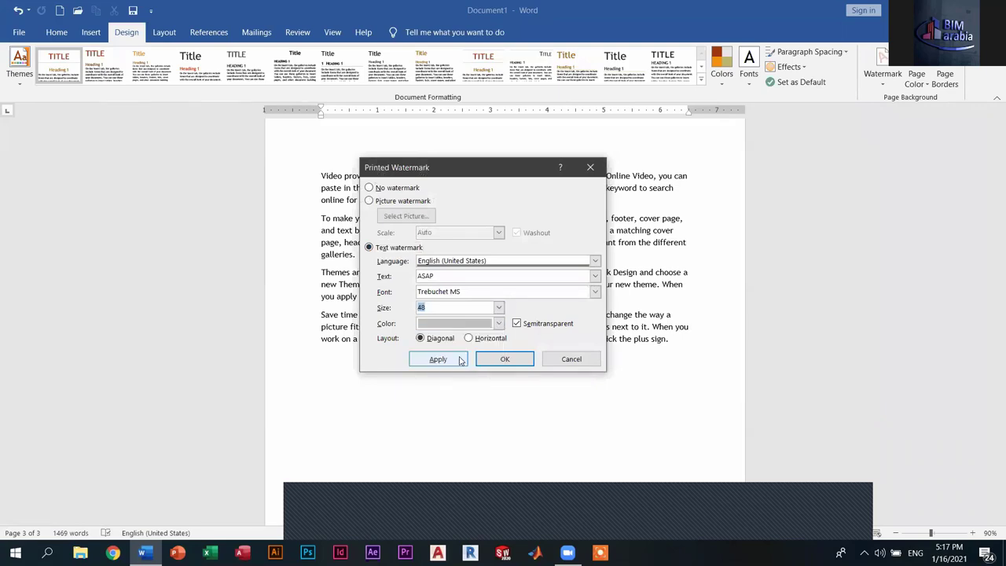
pyautogui.click(515, 359)
pyautogui.click(566, 359)
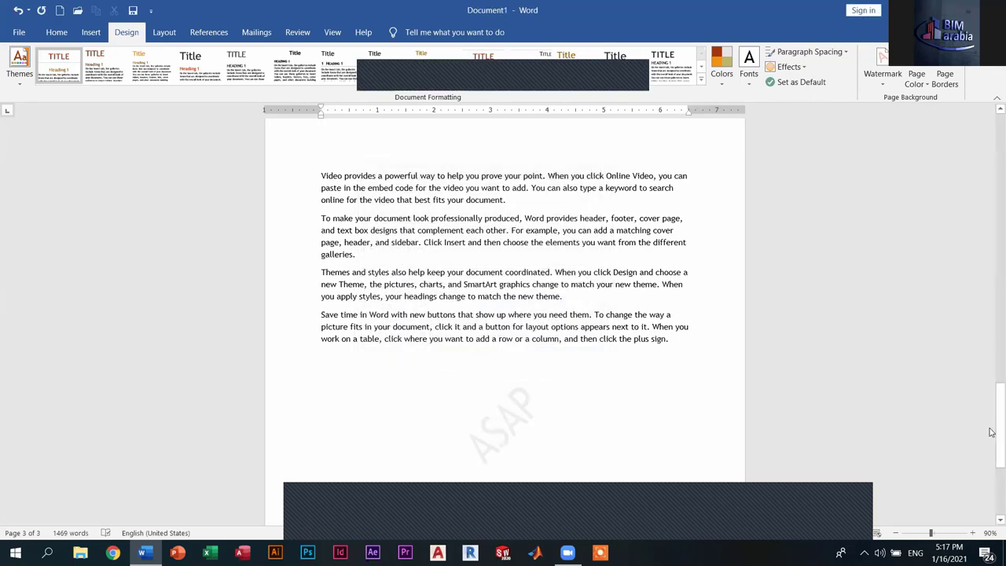
# - Select the purple rectangle on page 1 and delete it
pyautogui.scroll(-3, 991, 369)
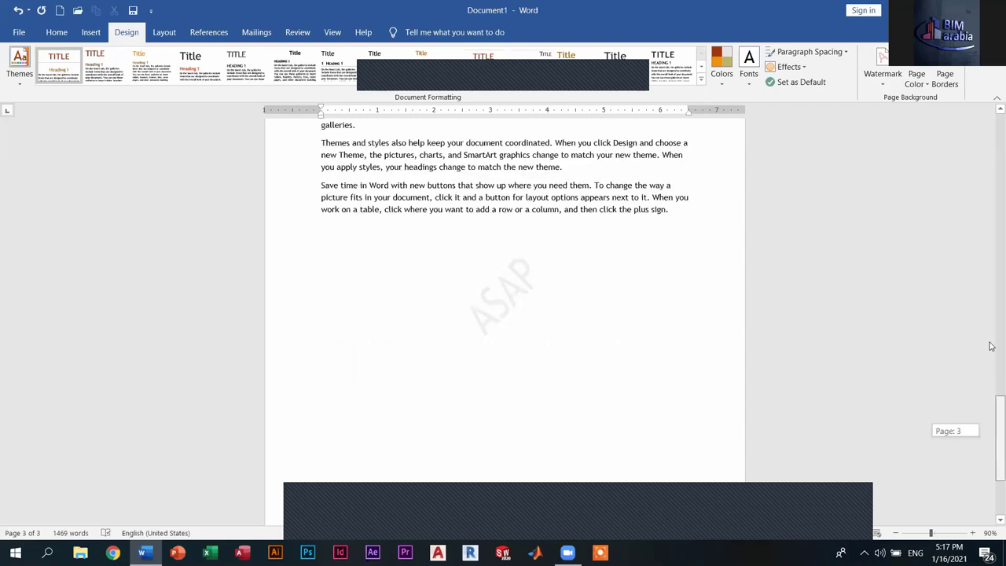
pyautogui.moveTo(991, 345)
pyautogui.mouseDown()
pyautogui.moveTo(981, 183)
pyautogui.moveTo(982, 237)
pyautogui.mouseUp()
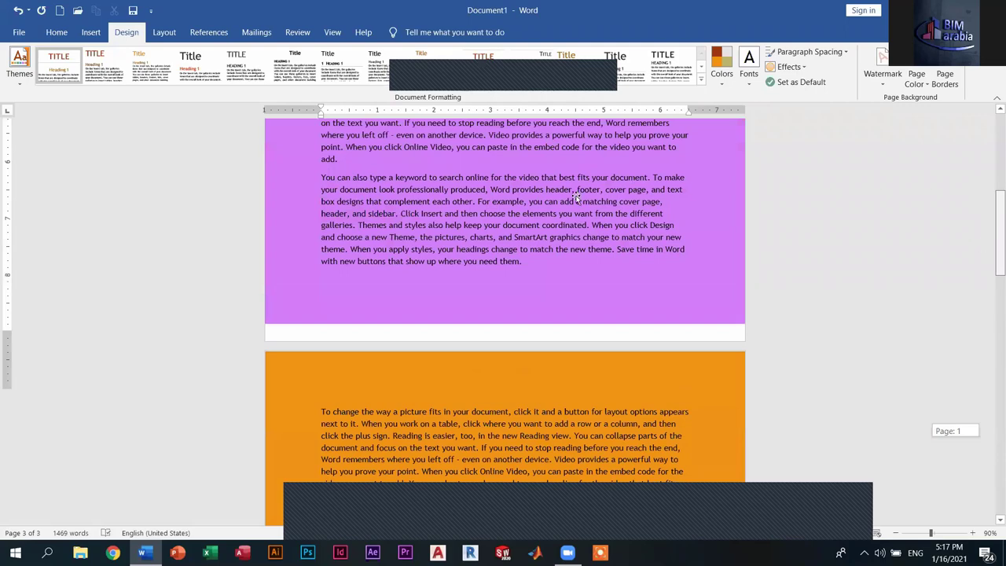
pyautogui.scroll(5, 557, 328)
pyautogui.scroll(-5, 509, 371)
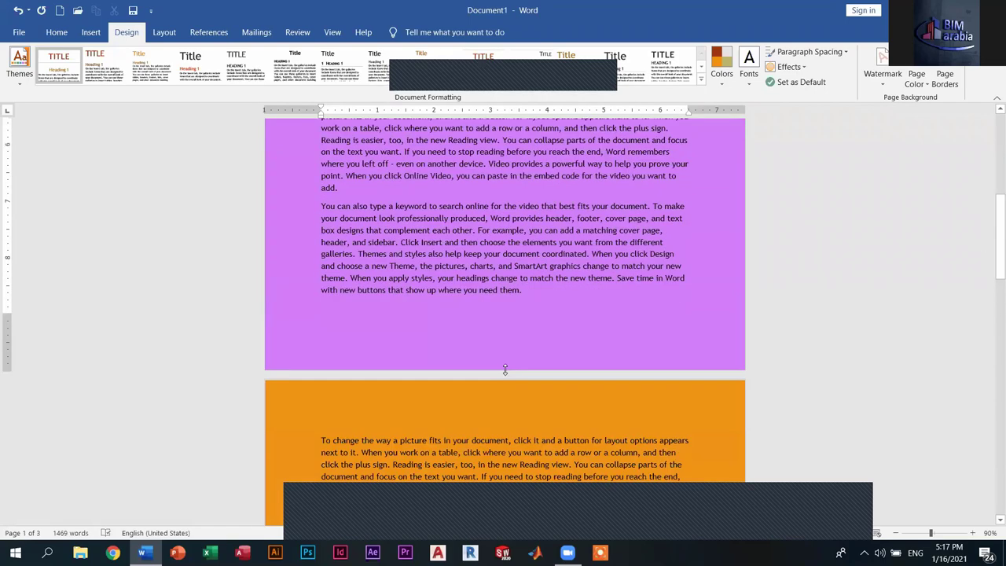
pyautogui.click(509, 370)
pyautogui.moveTo(506, 366)
pyautogui.mouseDown()
pyautogui.moveTo(545, 128)
pyautogui.moveTo(520, 381)
pyautogui.mouseUp()
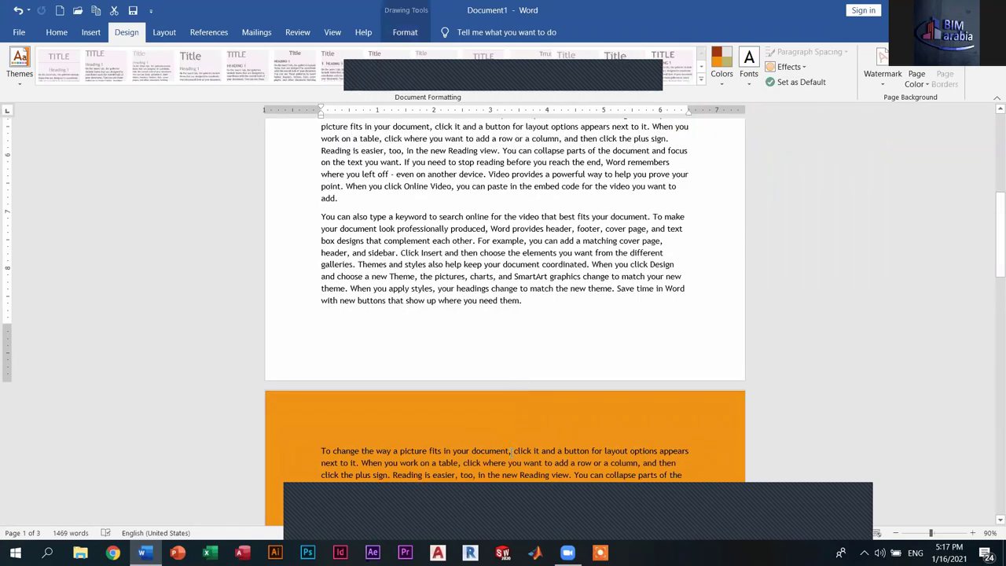
pyautogui.moveTo(510, 452); pyautogui.dragTo(509, 462)
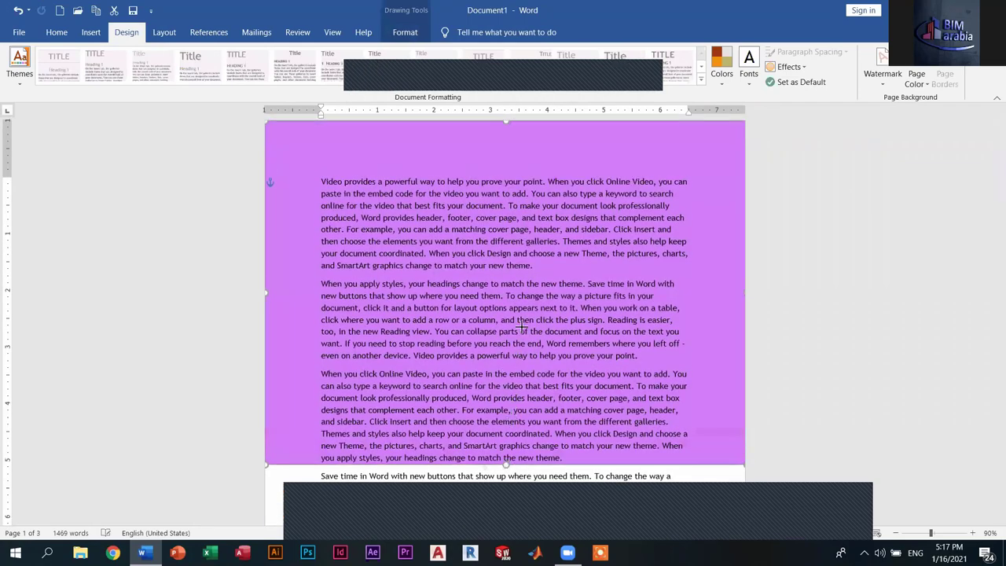
pyautogui.moveTo(492, 307); pyautogui.dragTo(493, 206)
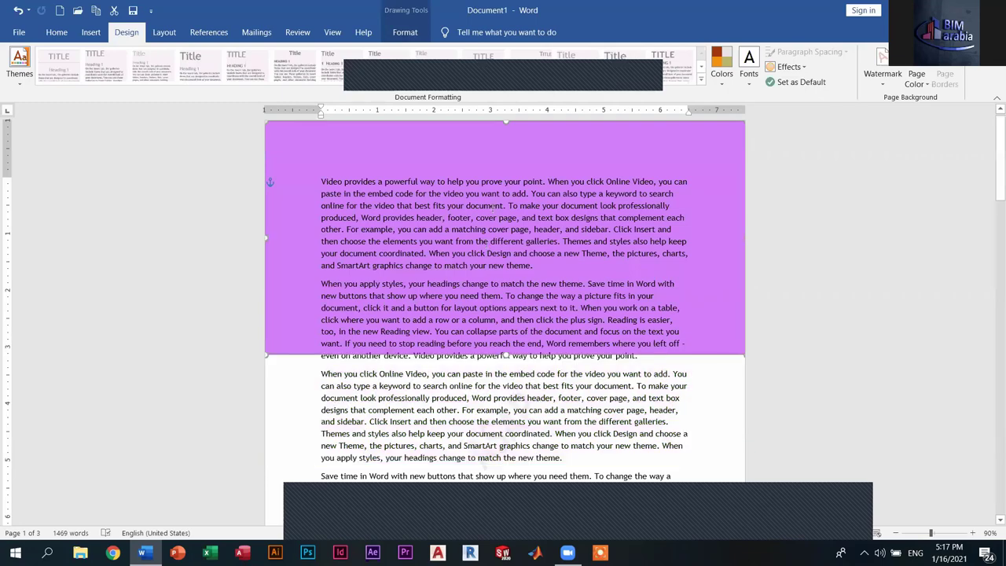
pyautogui.moveTo(506, 354); pyautogui.dragTo(506, 325)
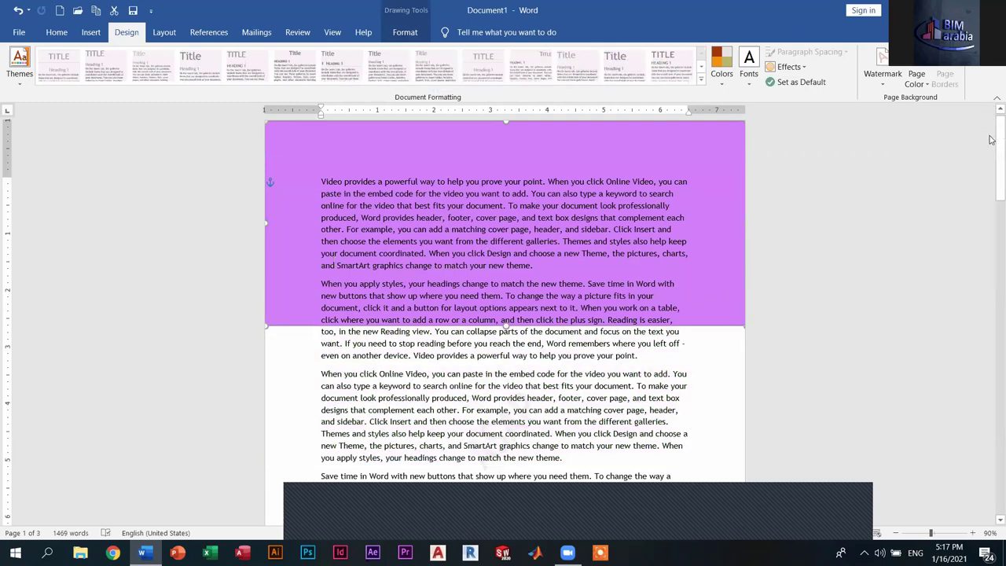
pyautogui.press('Delete')
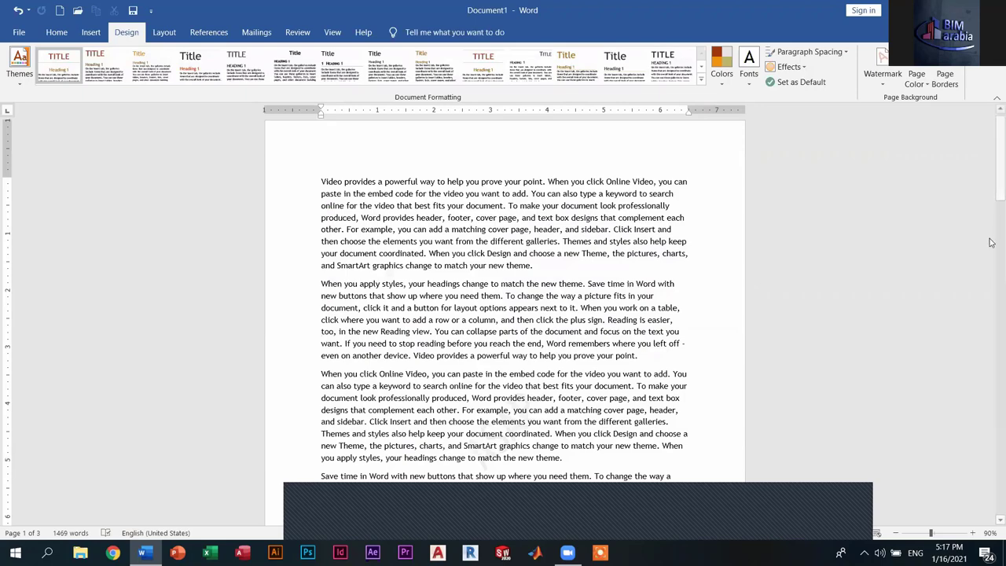
# - Delete the orange rectangle on page 2, then check that pages 2 and 3 are white
pyautogui.scroll(-3, 704, 248)
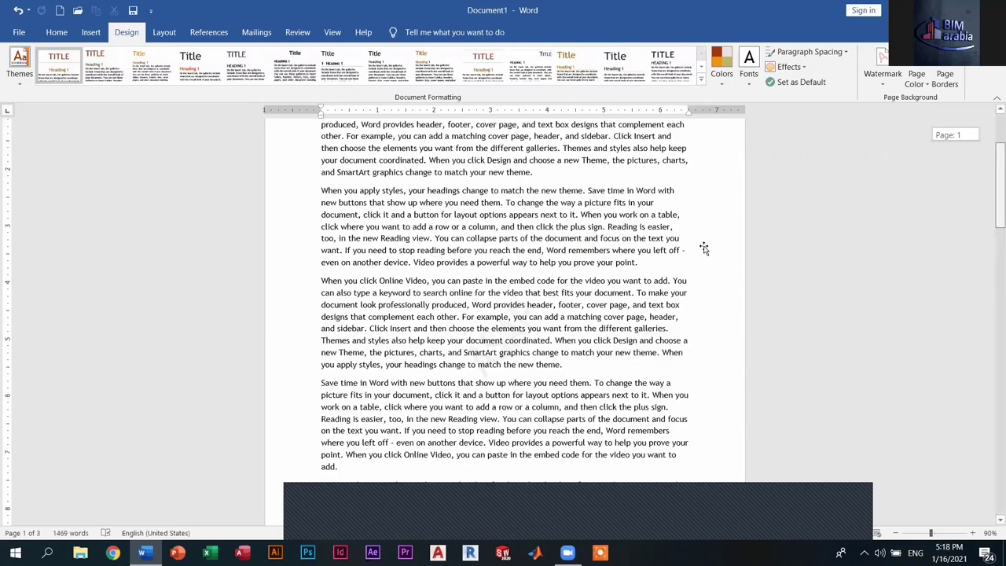
pyautogui.scroll(-10, 704, 248)
pyautogui.click(704, 249)
pyautogui.press('Delete')
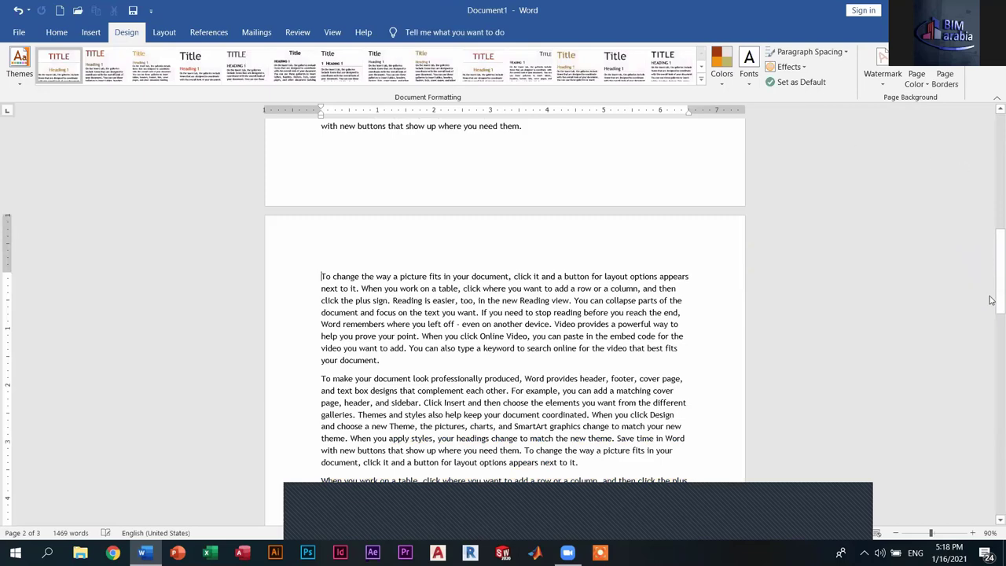
pyautogui.keyDown('ctrl'); pyautogui.scroll(1, 990, 273); pyautogui.keyUp('ctrl')
pyautogui.scroll(-3, 990, 273)
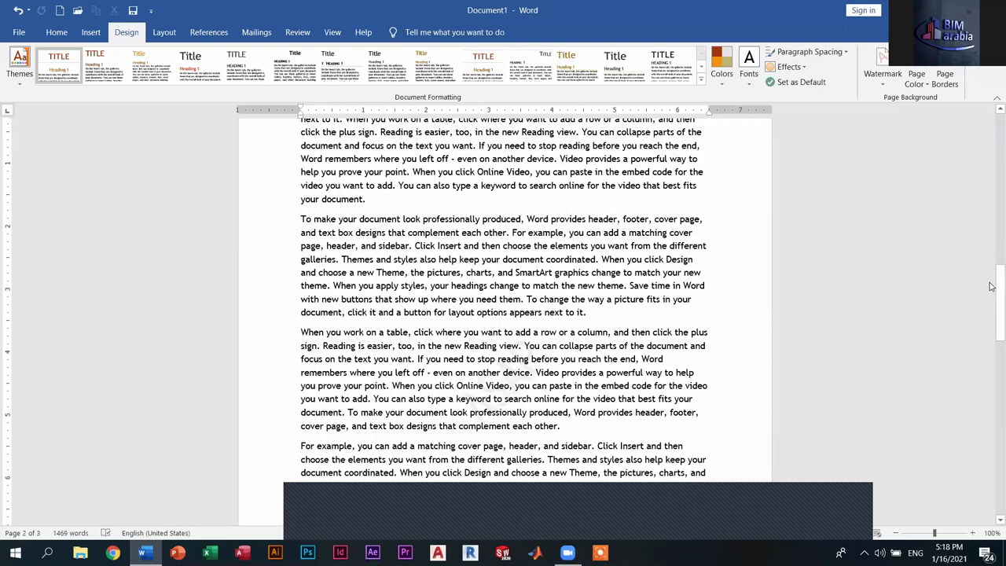
pyautogui.moveTo(990, 292); pyautogui.dragTo(989, 385)
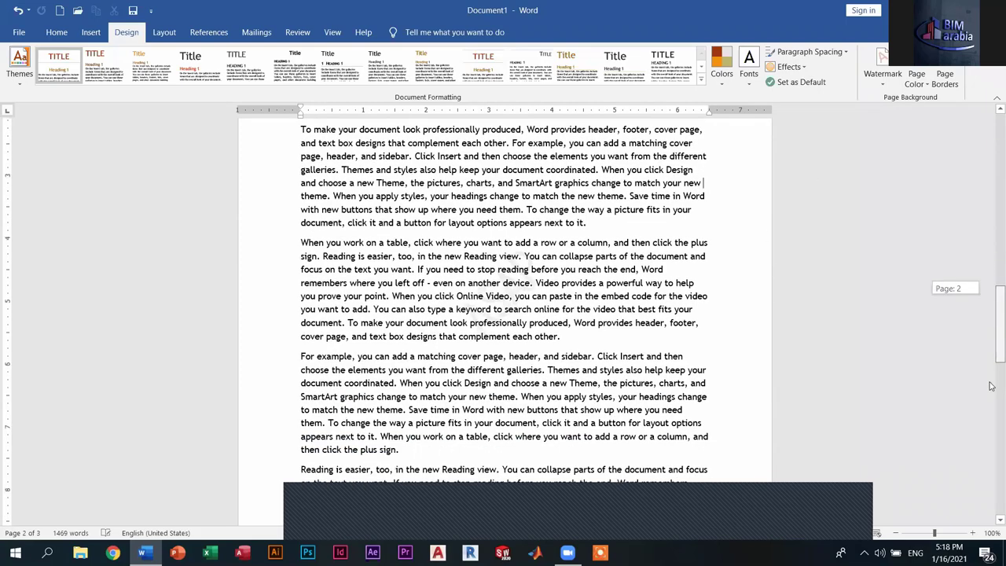
pyautogui.scroll(-1, 752, 397)
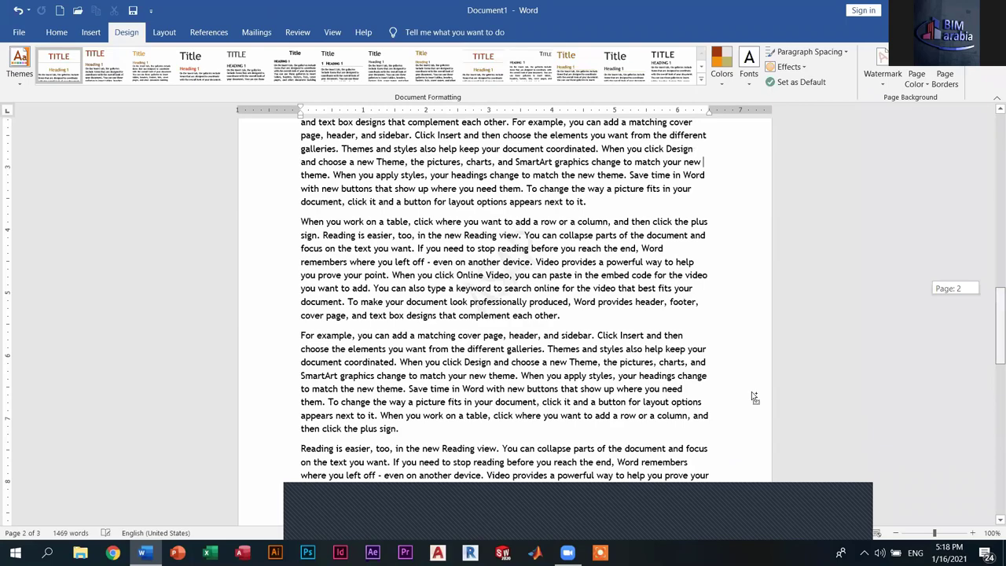
pyautogui.scroll(-5, 753, 397)
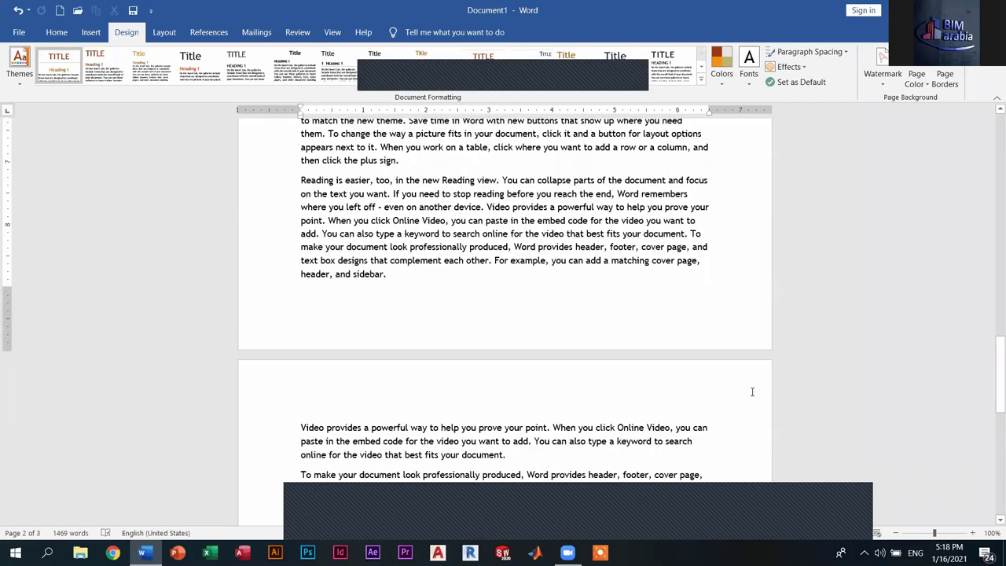
# - Remove the ASAP watermark and delete the page break before "To change the way a picture fits"
pyautogui.click(872, 79)
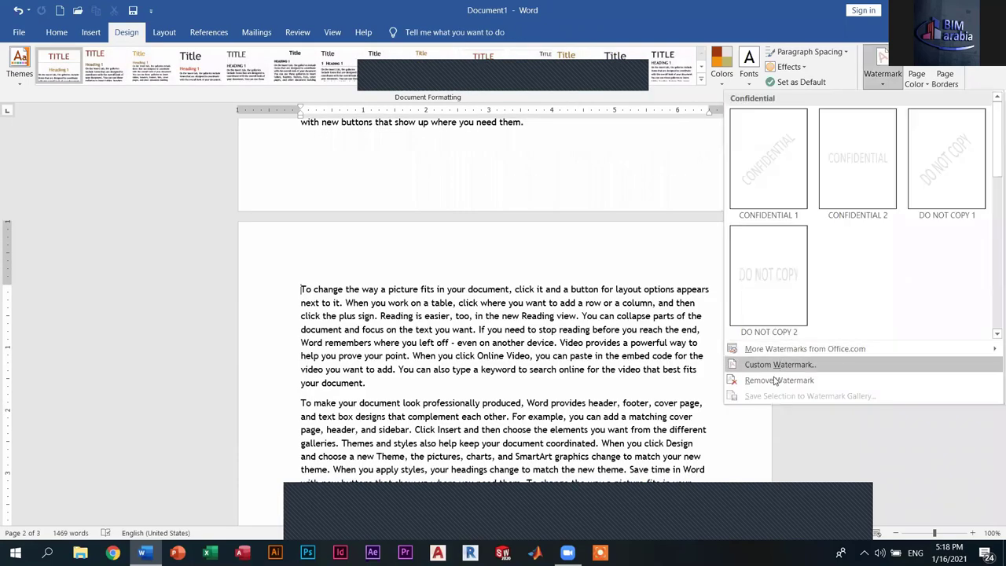
pyautogui.click(778, 379)
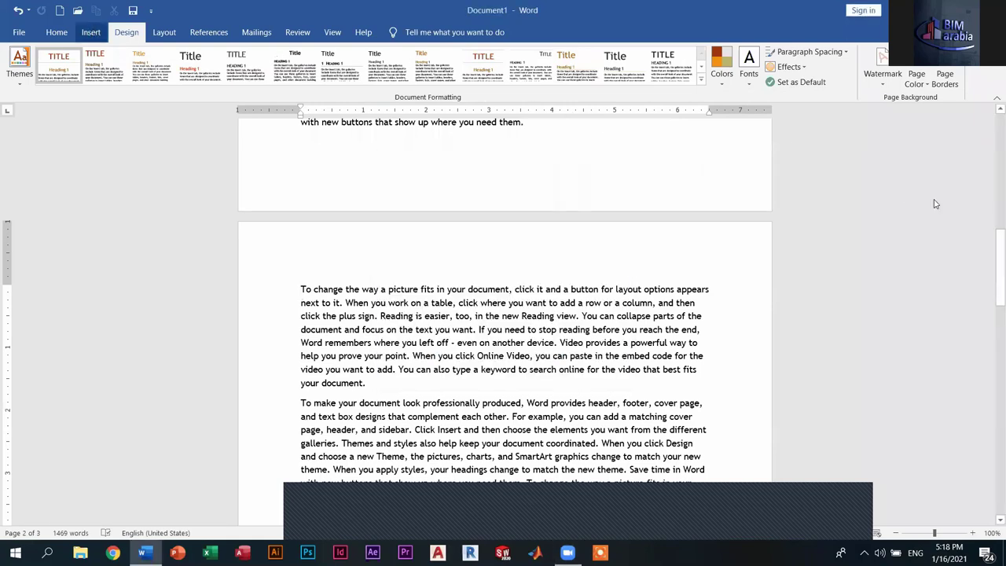
pyautogui.moveTo(992, 247); pyautogui.dragTo(990, 179)
pyautogui.press('BackSpace')
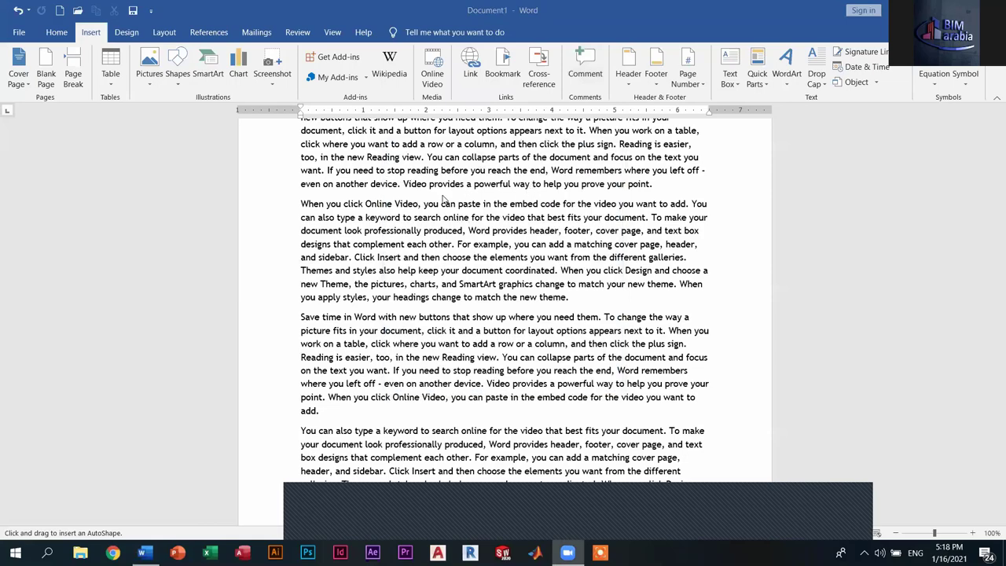
# - Draw an orange 4.67-inch rectangle across the middle paragraphs of the first page
pyautogui.click(182, 90)
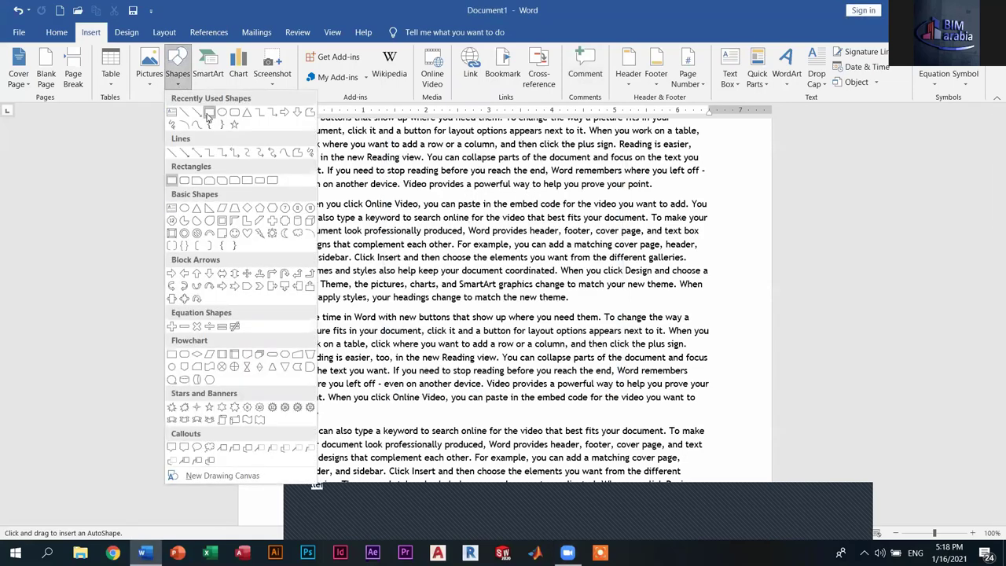
pyautogui.click(209, 115)
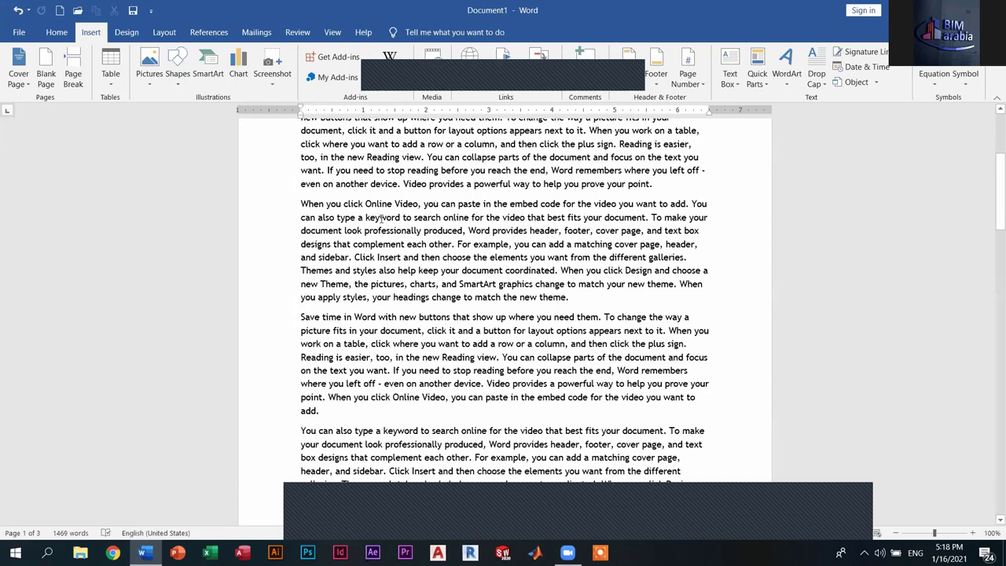
pyautogui.moveTo(380, 217); pyautogui.dragTo(418, 250)
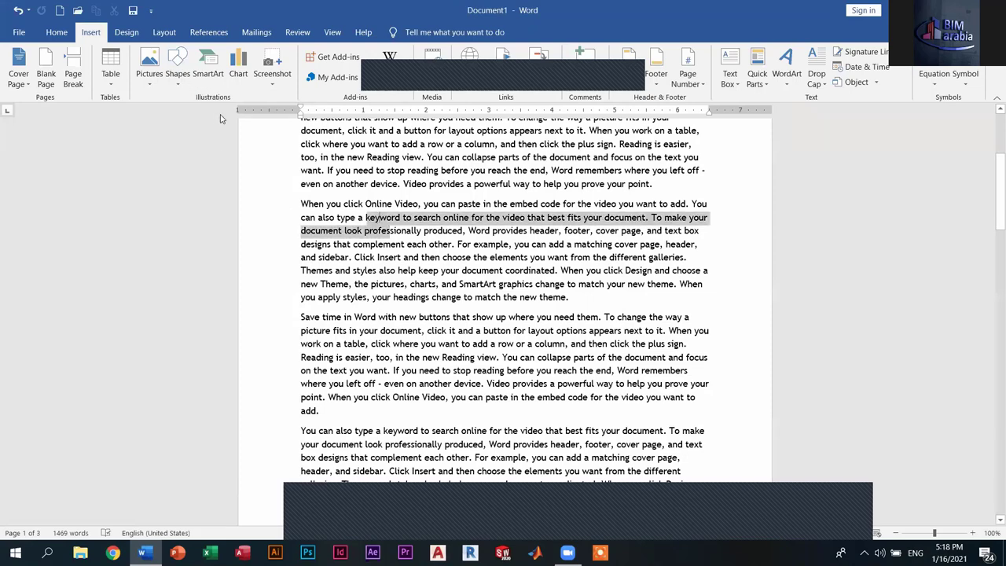
pyautogui.click(177, 63)
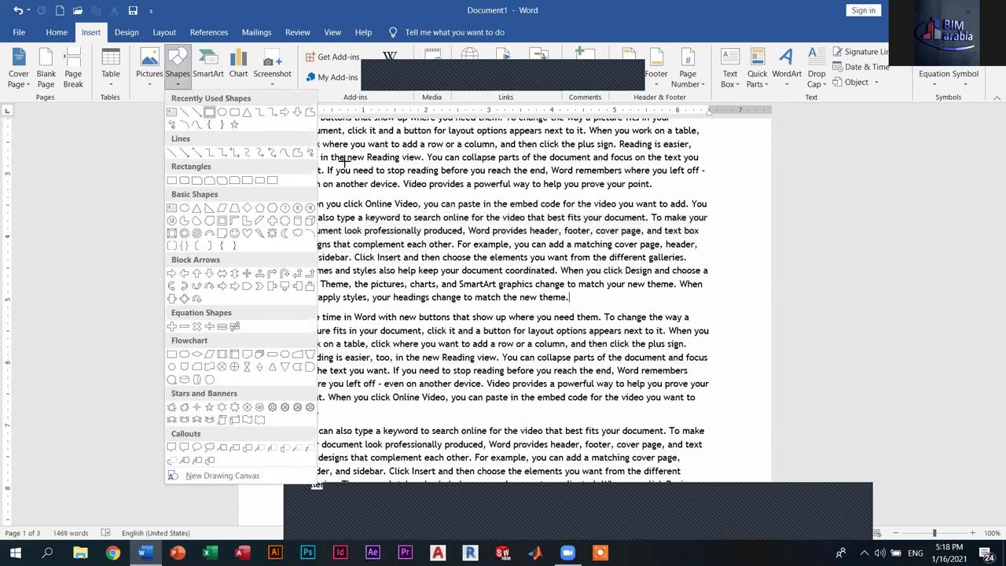
pyautogui.click(314, 139)
pyautogui.moveTo(363, 189); pyautogui.dragTo(657, 343)
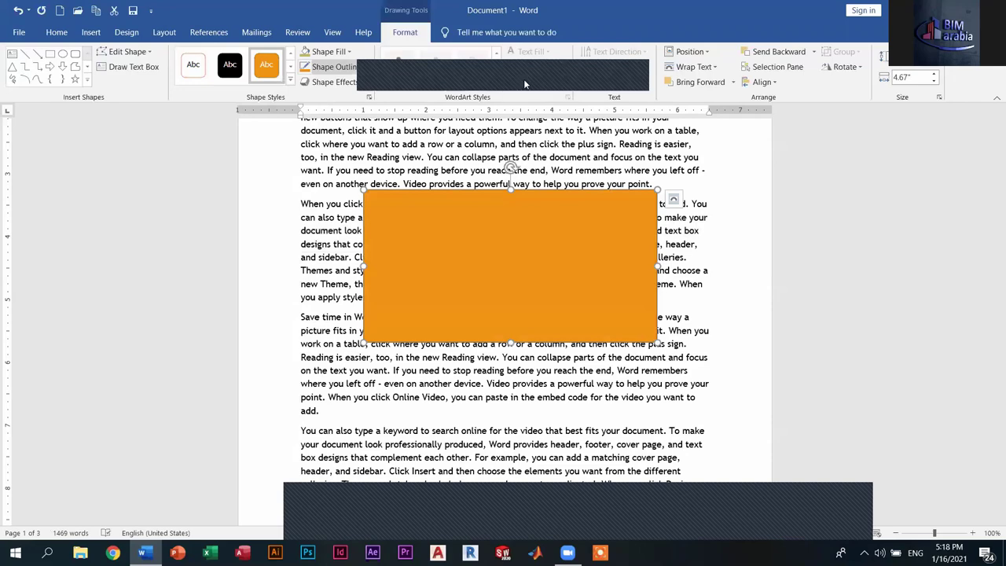
# - Give the rectangle No Fill and try its outline options before clicking inside it
pyautogui.click(348, 52)
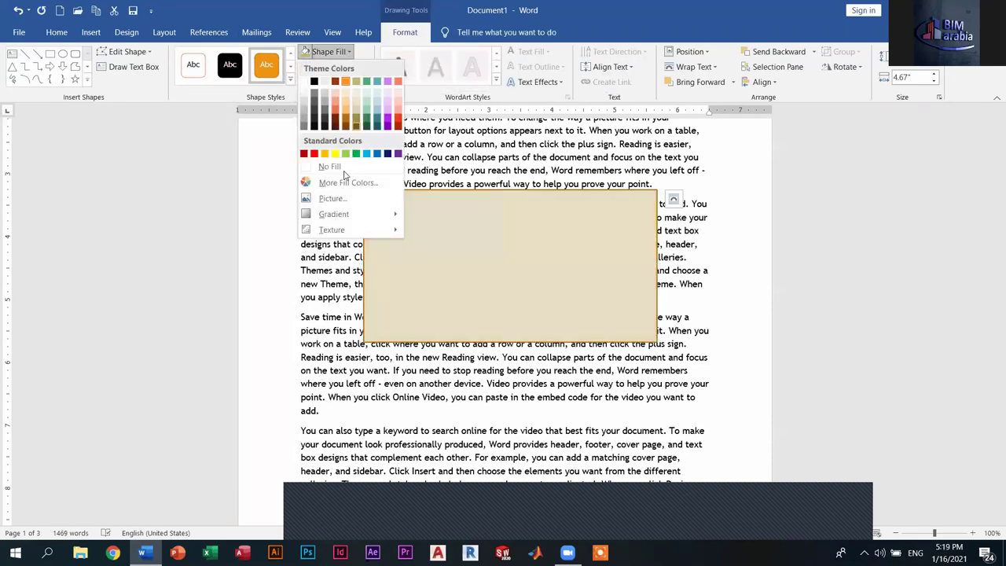
pyautogui.click(344, 168)
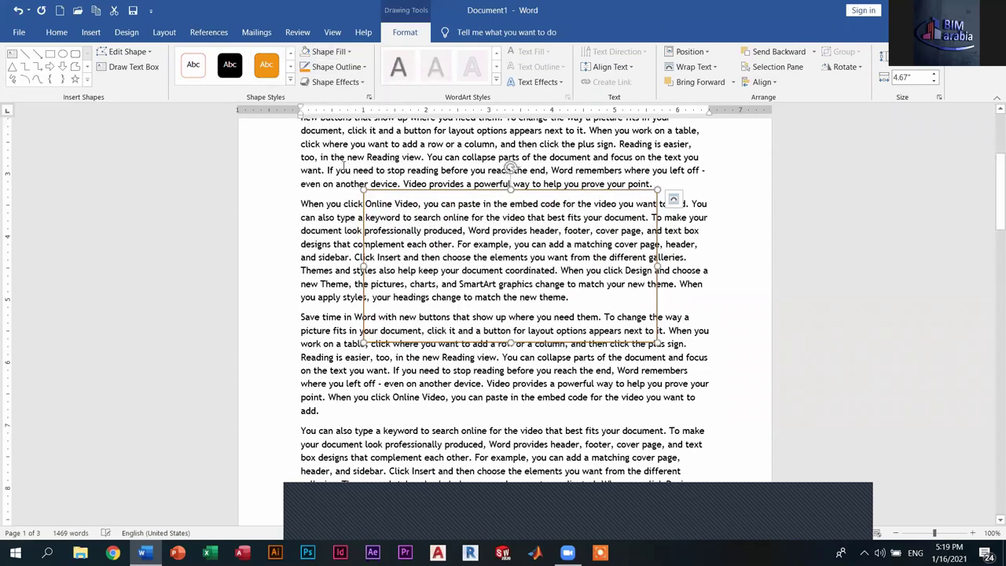
pyautogui.click(336, 67)
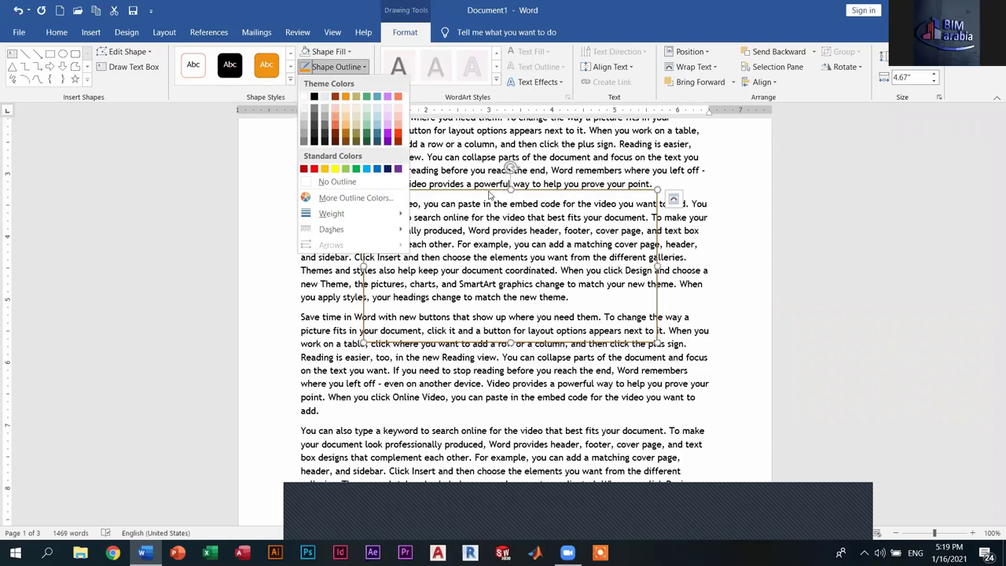
pyautogui.click(491, 194)
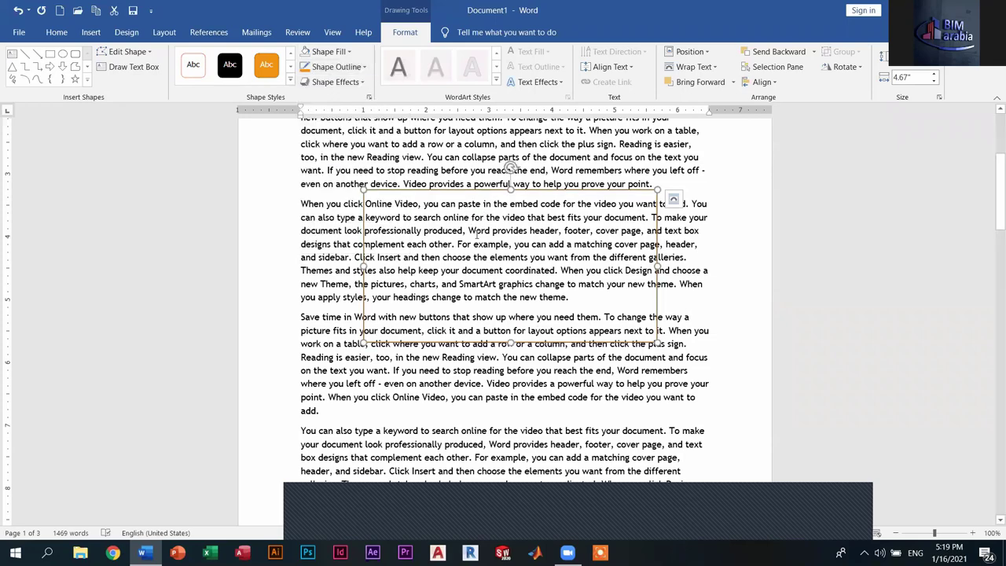
pyautogui.click(514, 259)
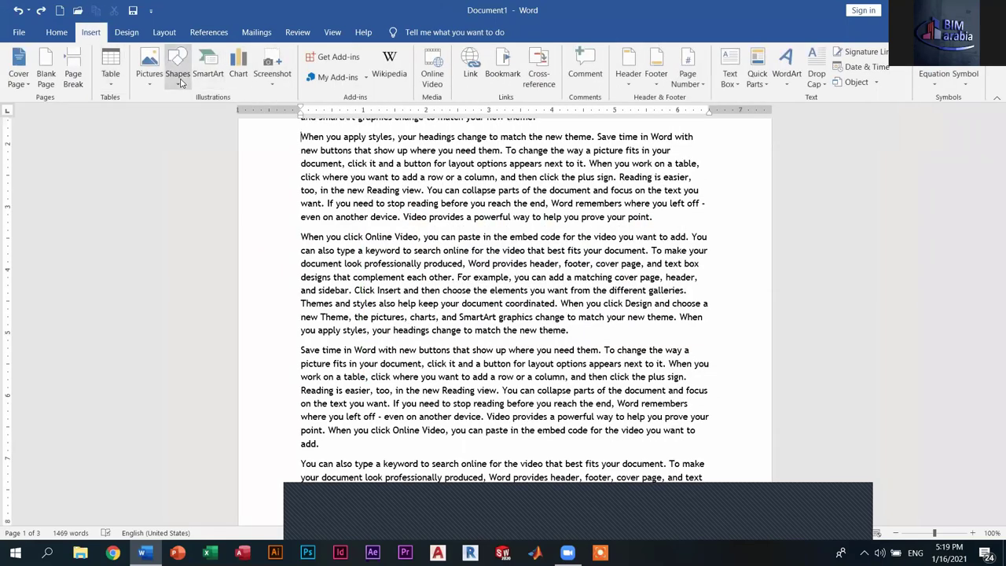
# - Draw a new rectangle over the paragraph starting 'When you click Online Video'
pyautogui.click(179, 78)
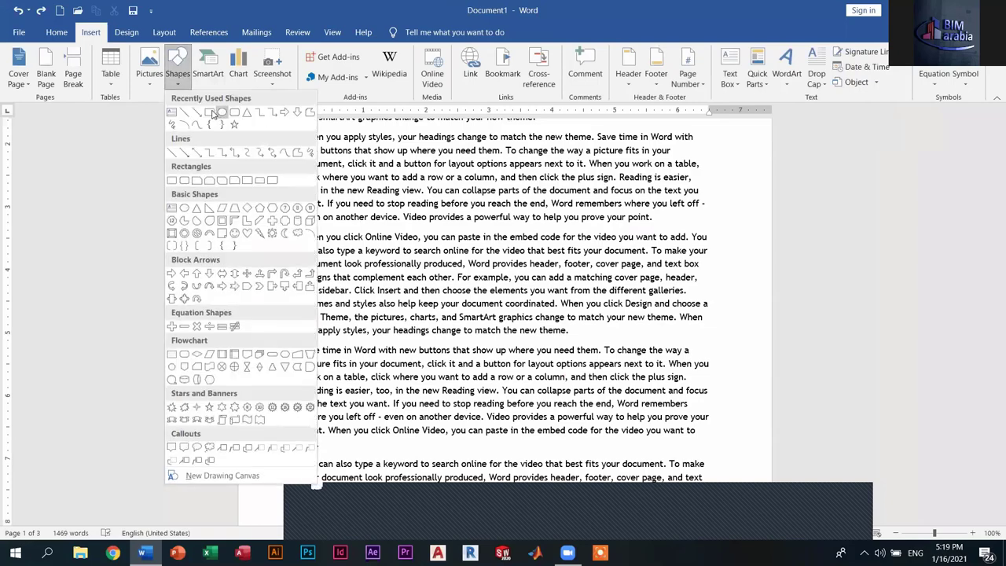
pyautogui.click(210, 112)
pyautogui.moveTo(356, 236); pyautogui.dragTo(620, 339)
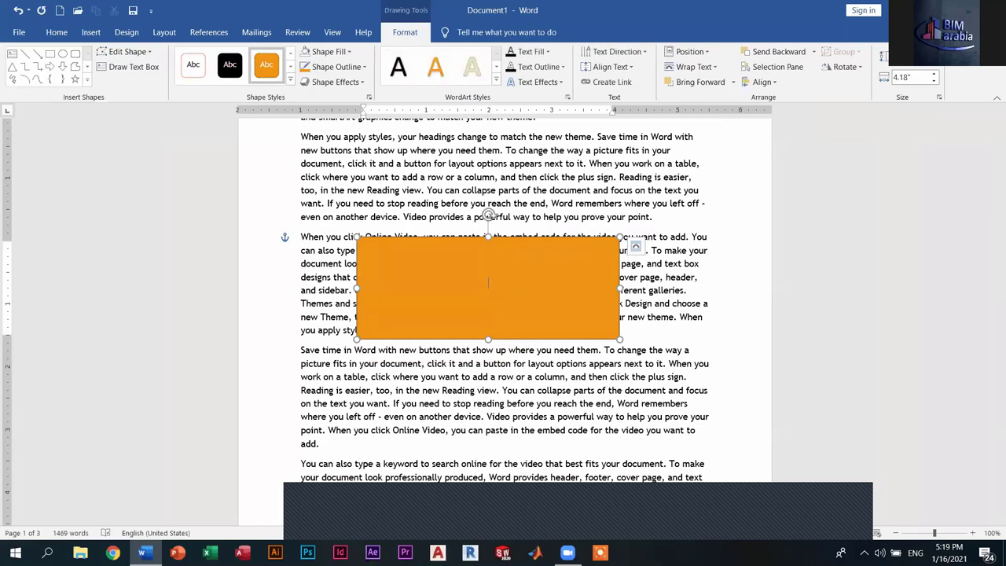
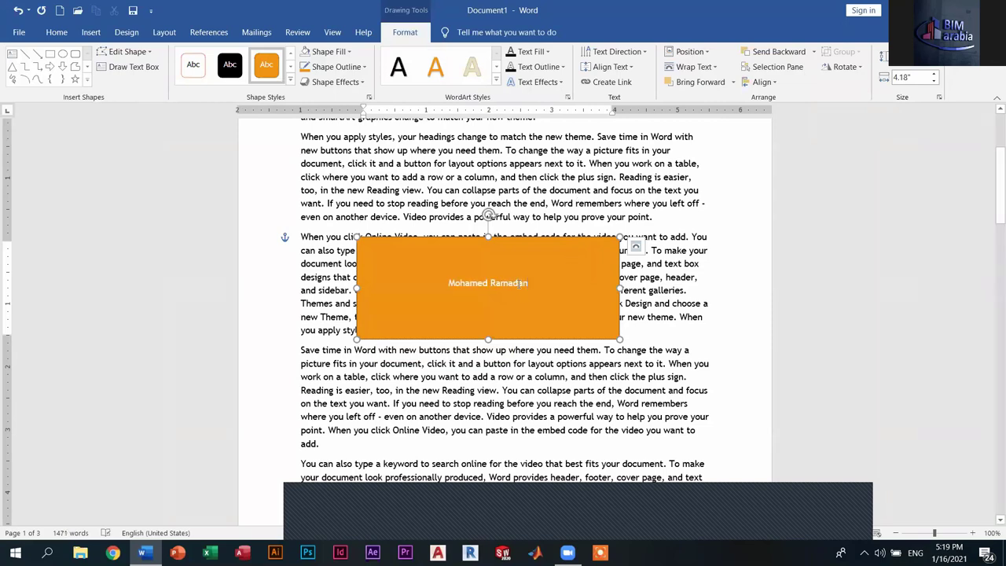
# - Type the person's name into the rectangle and colour that text red
pyautogui.tripleClick(512, 287)
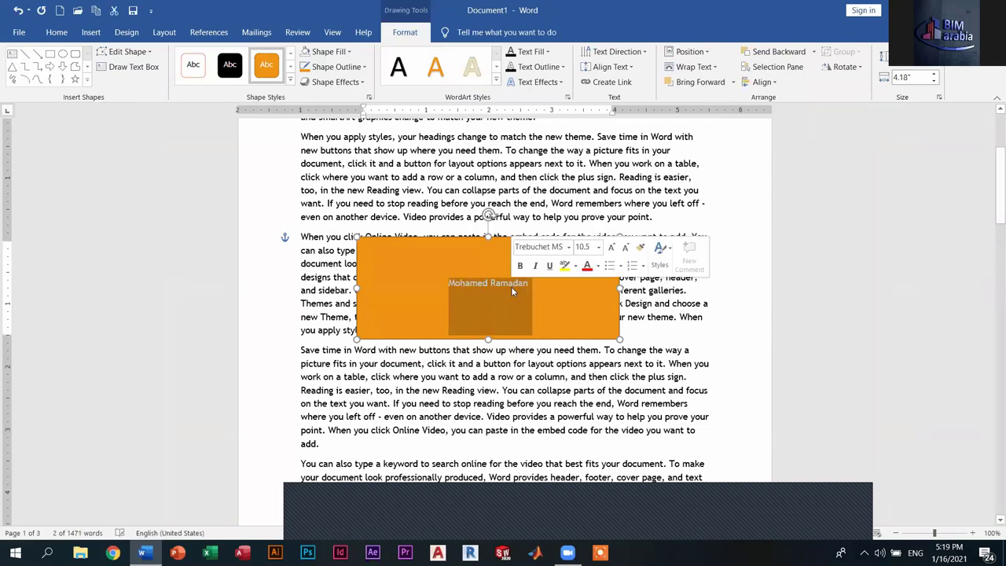
pyautogui.click(57, 30)
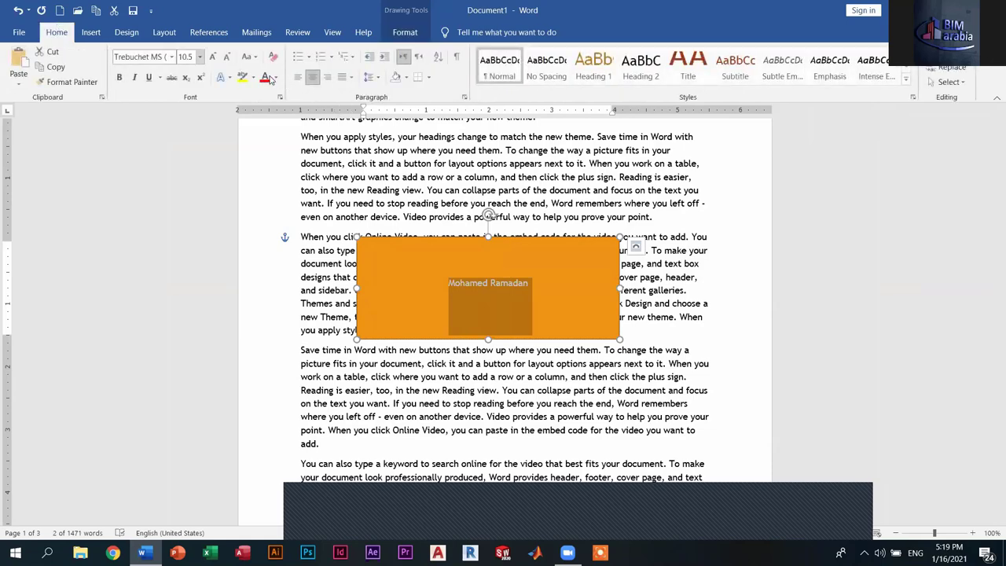
pyautogui.click(265, 77)
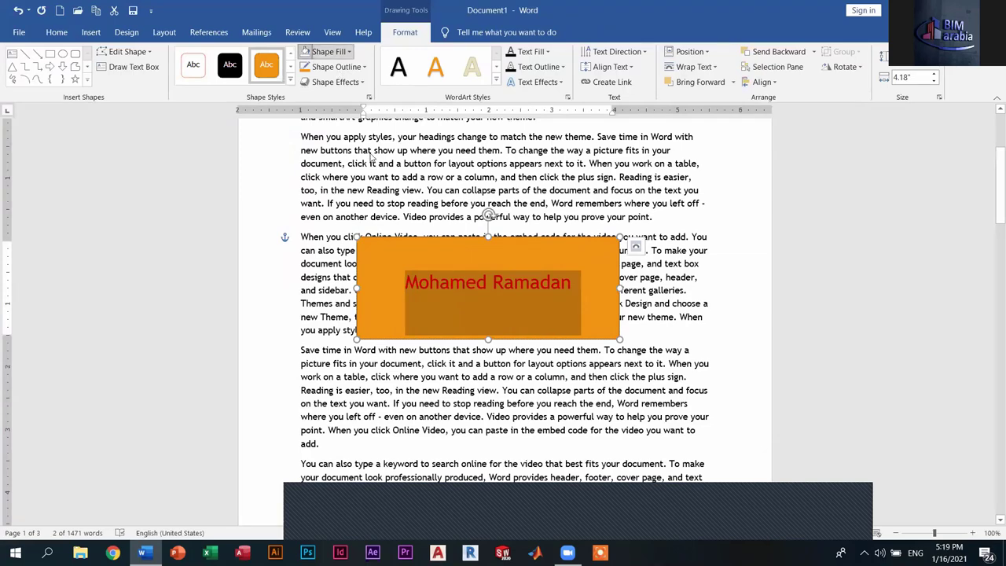
# - Set the name rectangle to No Fill and No Outline, then deselect it
pyautogui.click(348, 51)
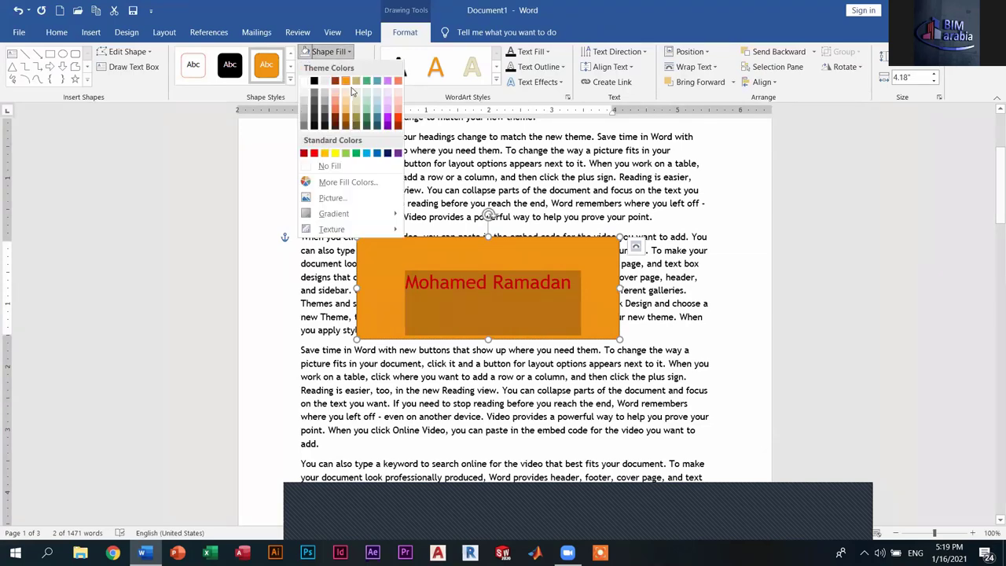
pyautogui.click(326, 163)
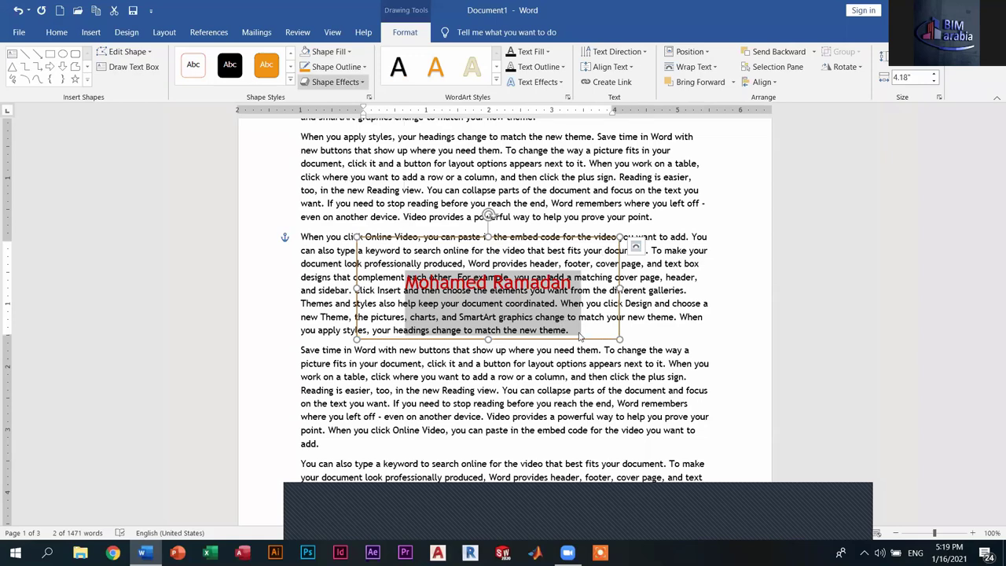
pyautogui.click(336, 67)
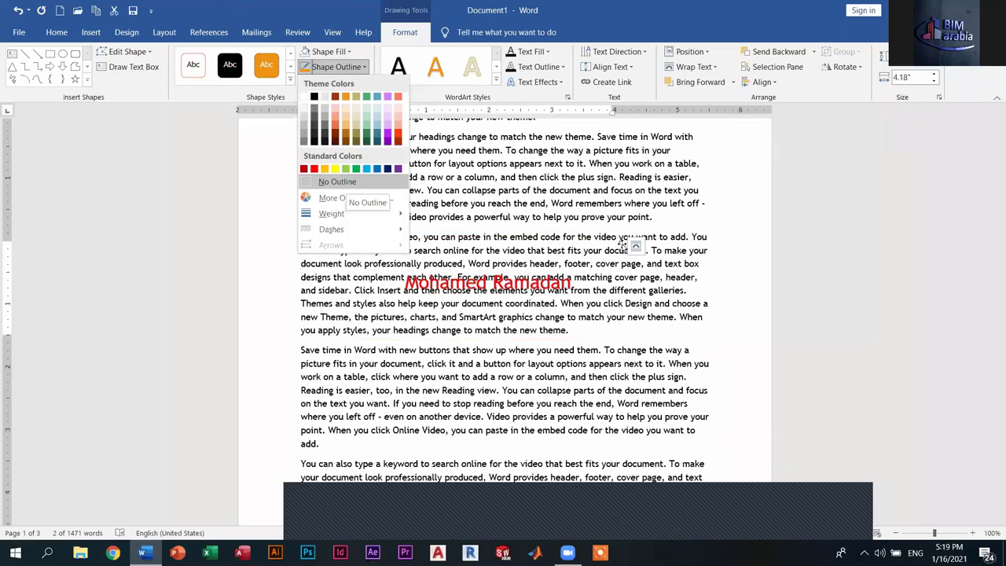
pyautogui.click(337, 181)
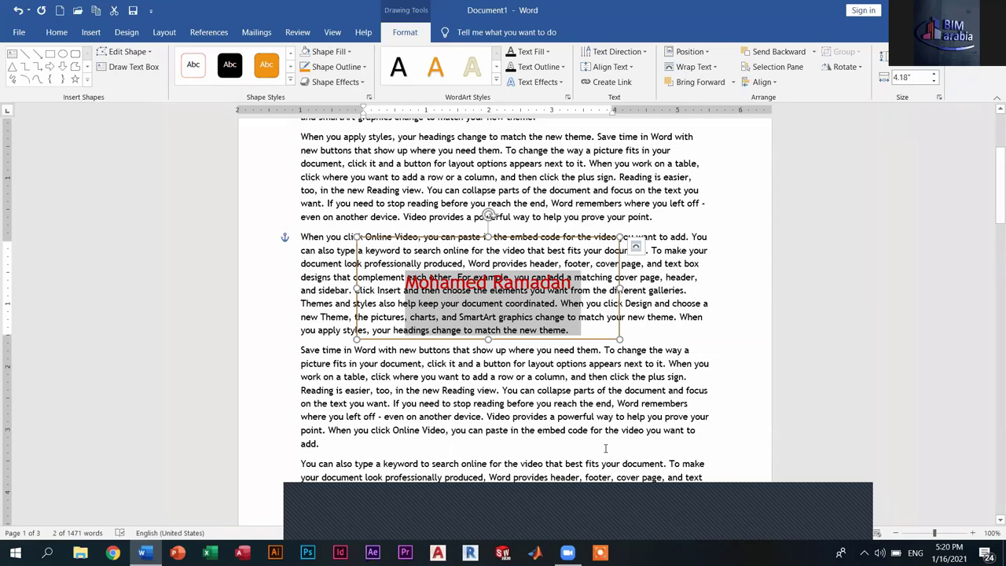
pyautogui.click(605, 452)
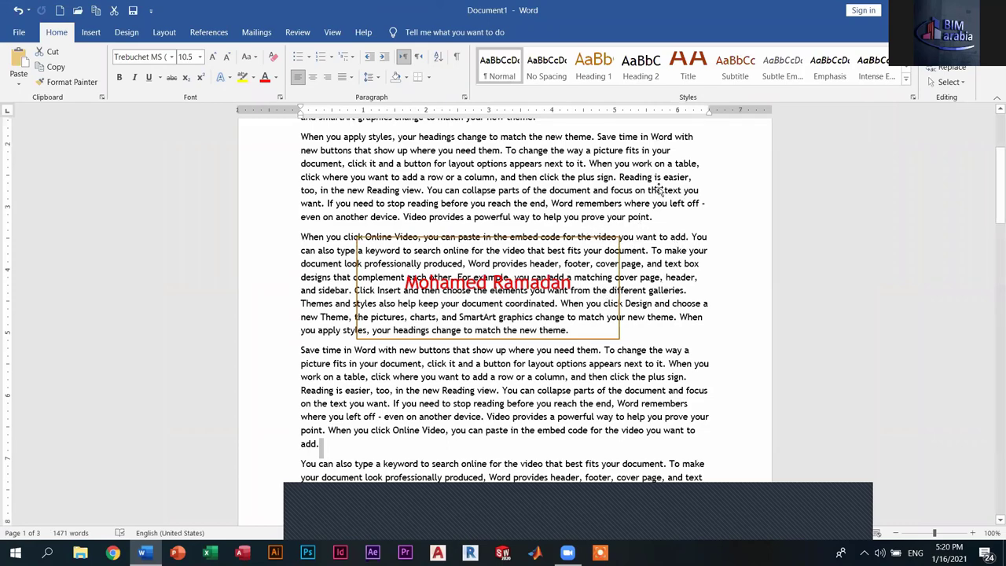
# - Rotate the red name text box about 45° diagonally across the paragraphs, undoing an accidental stretch
pyautogui.moveTo(609, 297)
pyautogui.mouseDown()
pyautogui.moveTo(642, 255)
pyautogui.moveTo(625, 275)
pyautogui.mouseUp()
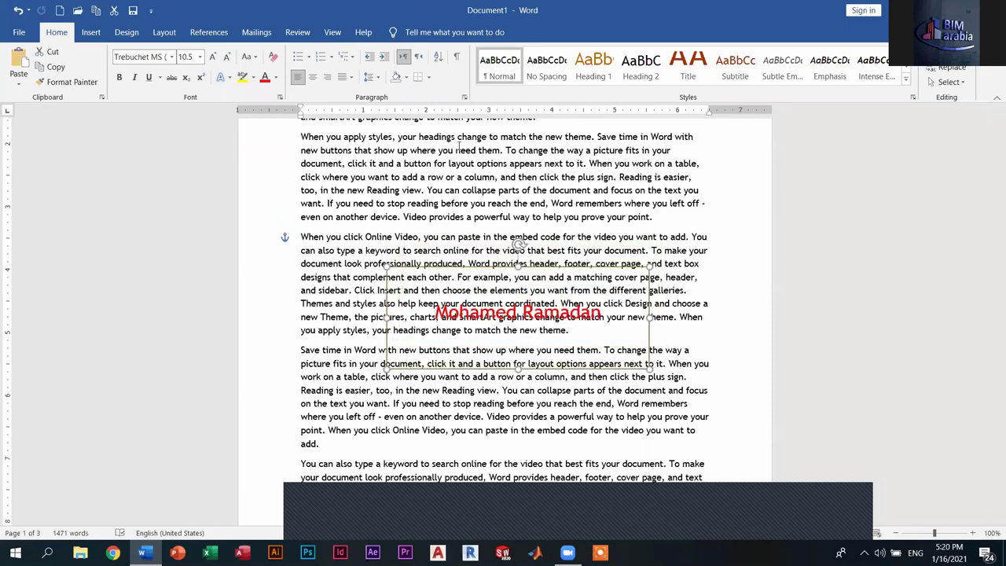
pyautogui.click(655, 260)
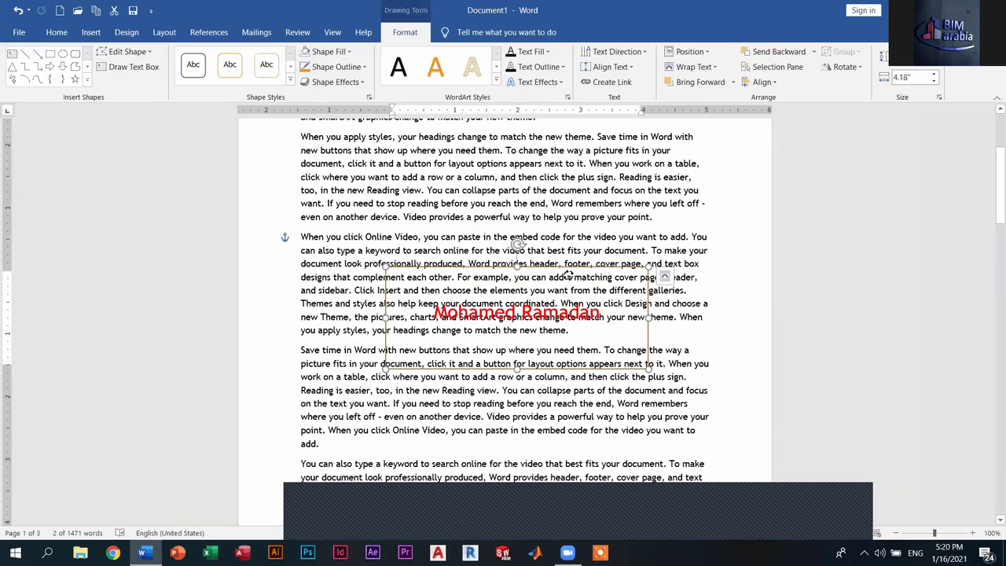
pyautogui.moveTo(518, 243); pyautogui.dragTo(494, 297)
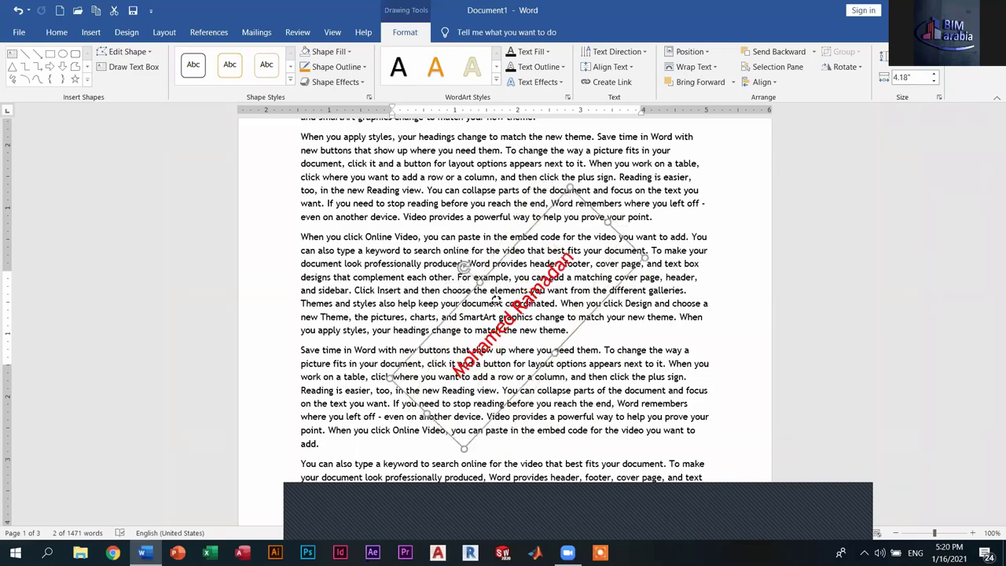
pyautogui.moveTo(495, 299); pyautogui.dragTo(459, 271)
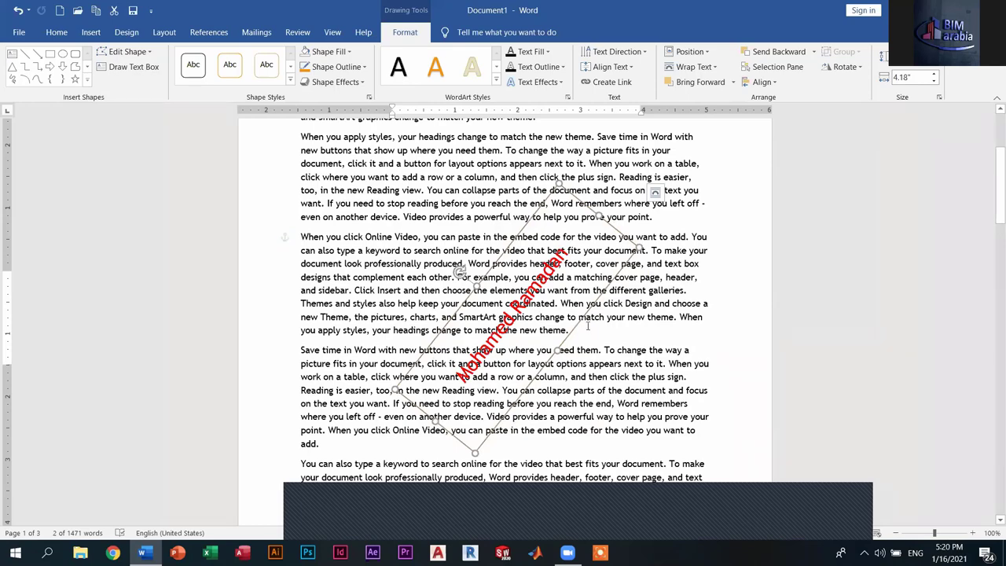
pyautogui.scroll(-3, 424, 264)
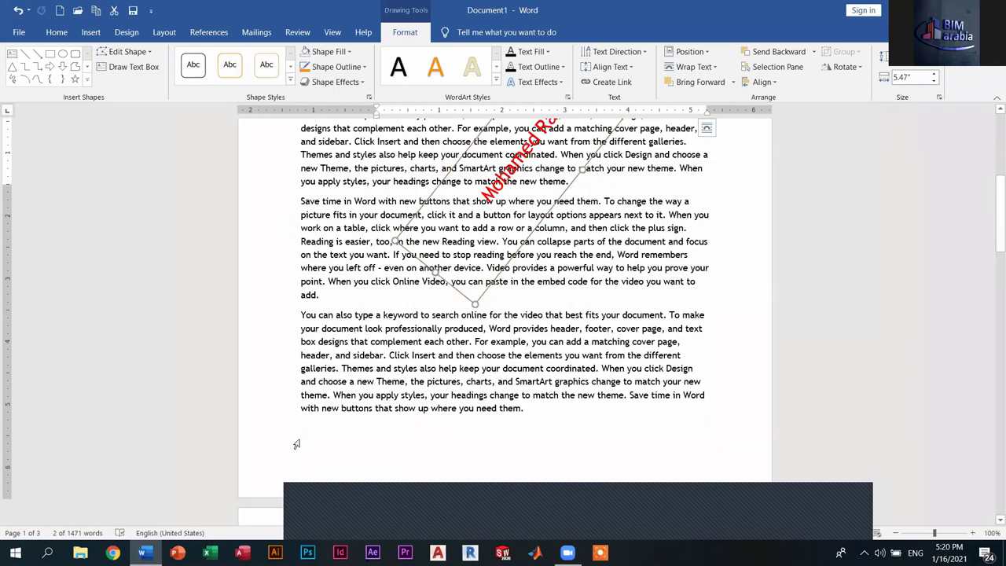
pyautogui.moveTo(435, 272); pyautogui.dragTo(300, 441)
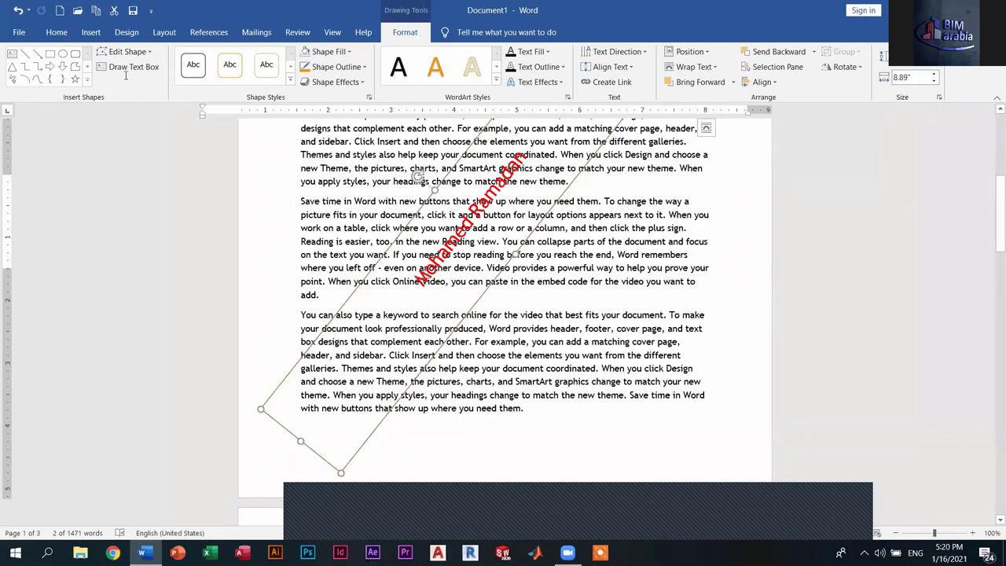
pyautogui.hotkey('ctrl', 'z')
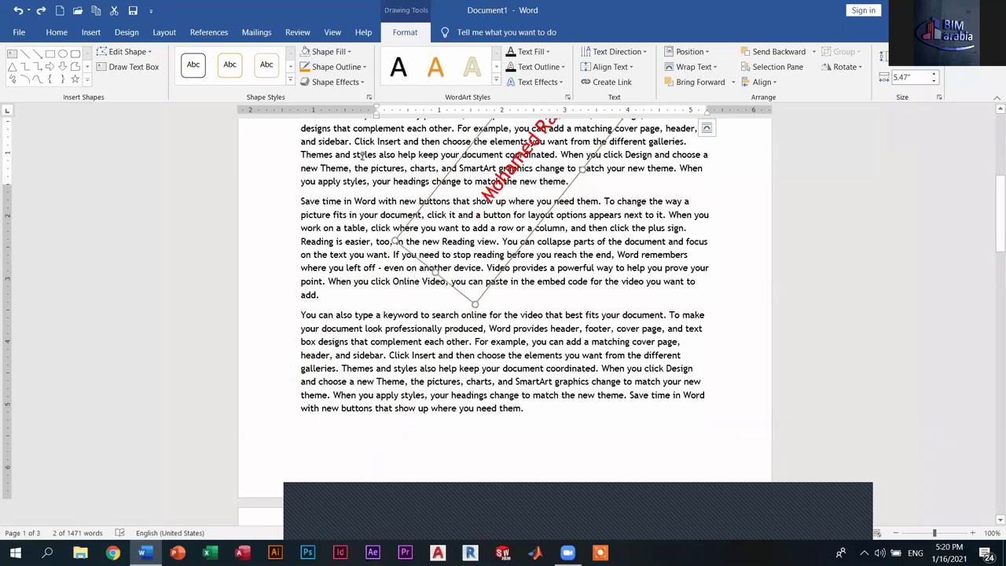
# - Undo the name WordArt's rotation and restore its earlier tilt
pyautogui.hotkey('ctrl', 'z')
pyautogui.hotkey('ctrl', 'z')
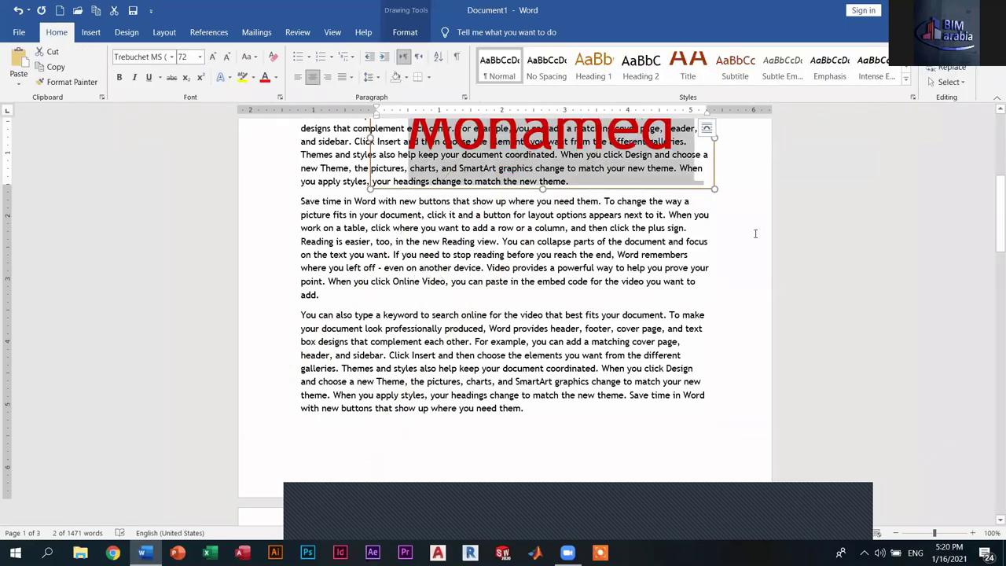
pyautogui.scroll(1, 715, 268)
pyautogui.scroll(1, 652, 240)
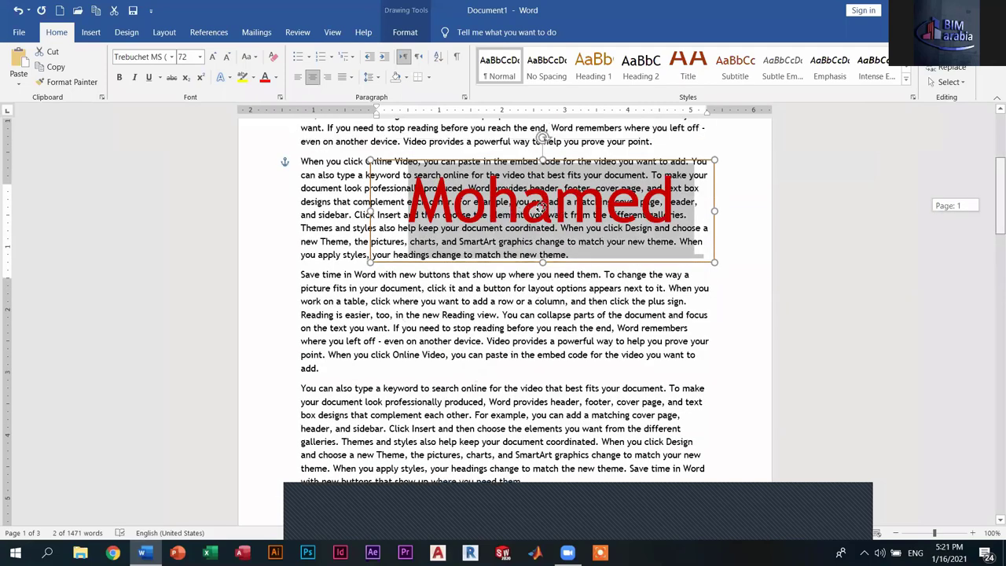
pyautogui.scroll(1, 563, 299)
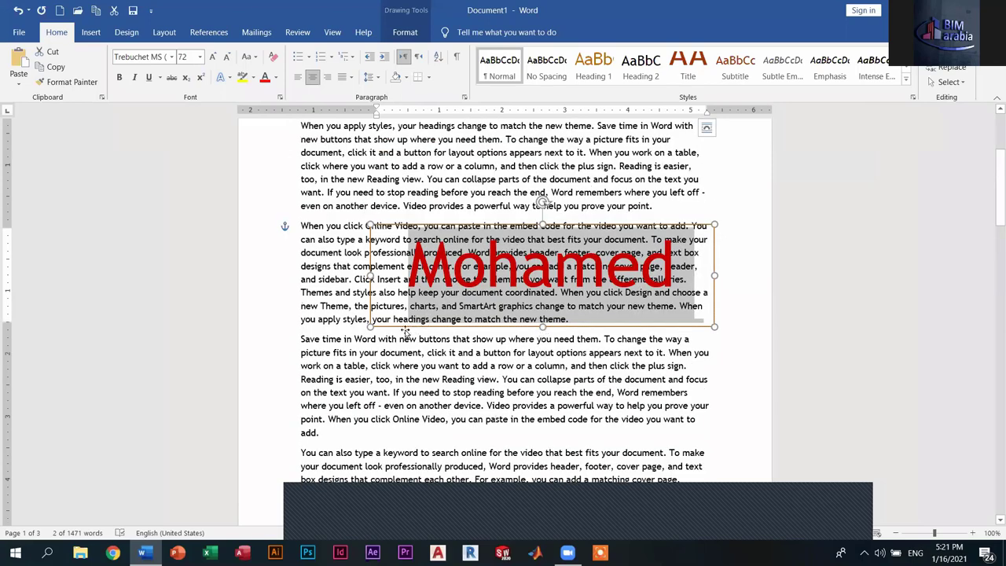
pyautogui.hotkey('alt', 'Left')
pyautogui.hotkey('alt', 'Left')
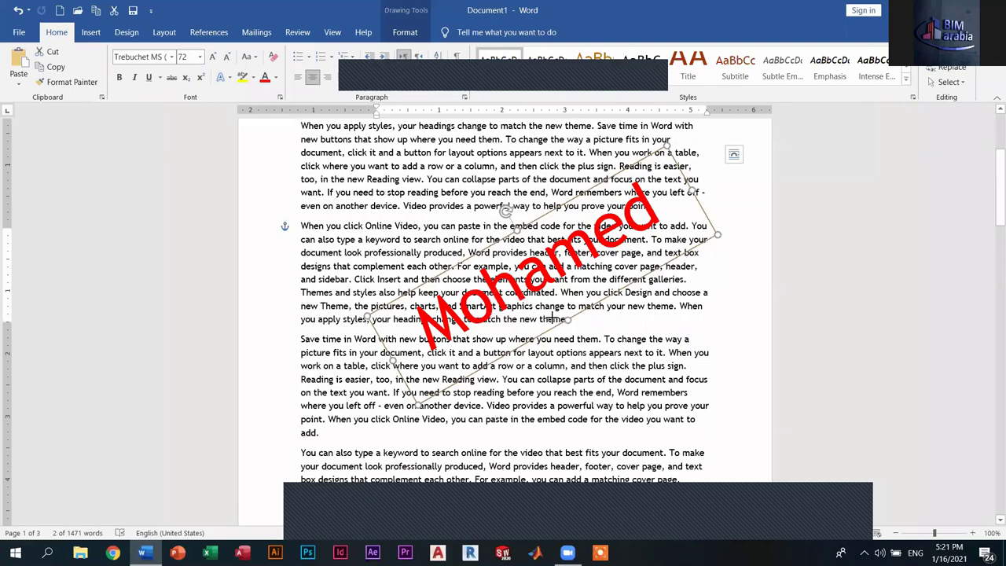
# - Tilt the name WordArt to a steeper diagonal and move it slightly lower
pyautogui.moveTo(522, 299); pyautogui.dragTo(553, 318)
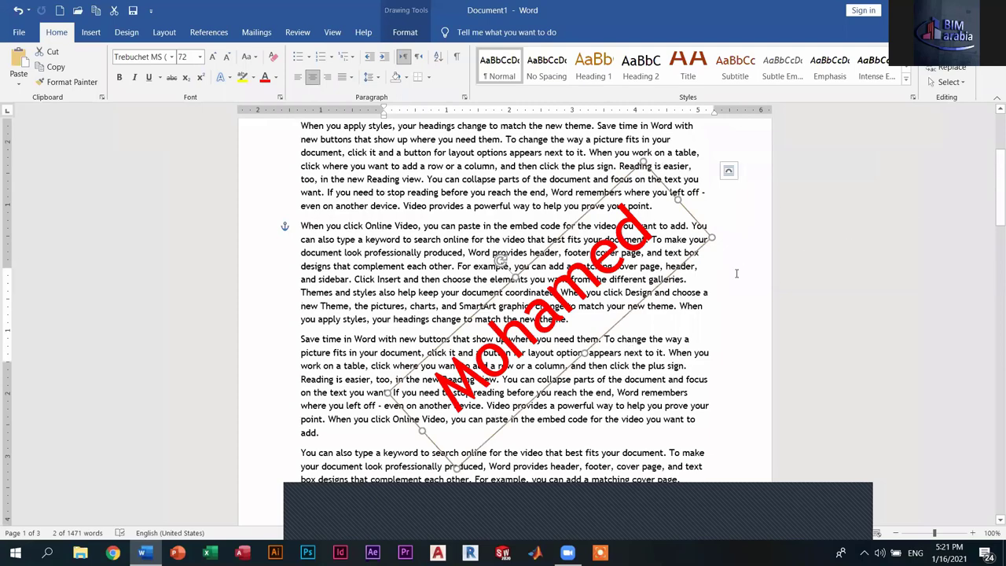
pyautogui.moveTo(500, 260); pyautogui.dragTo(556, 317)
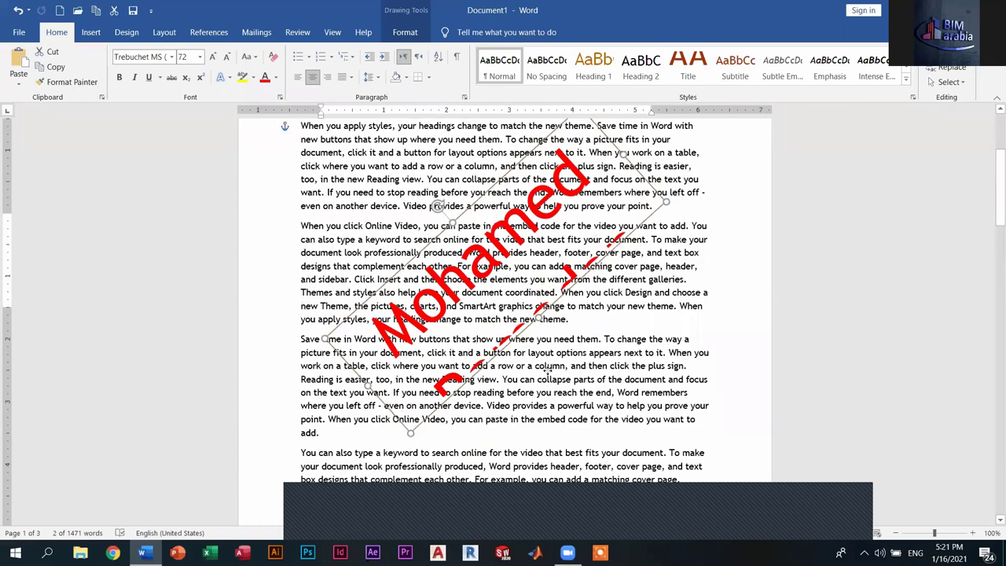
pyautogui.scroll(-2, 676, 271)
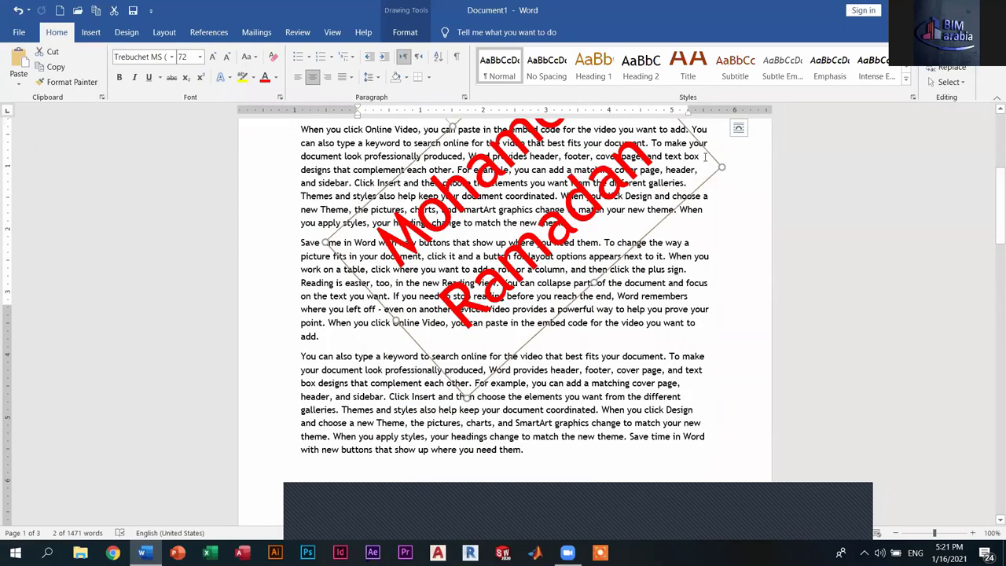
pyautogui.moveTo(552, 227); pyautogui.dragTo(543, 282)
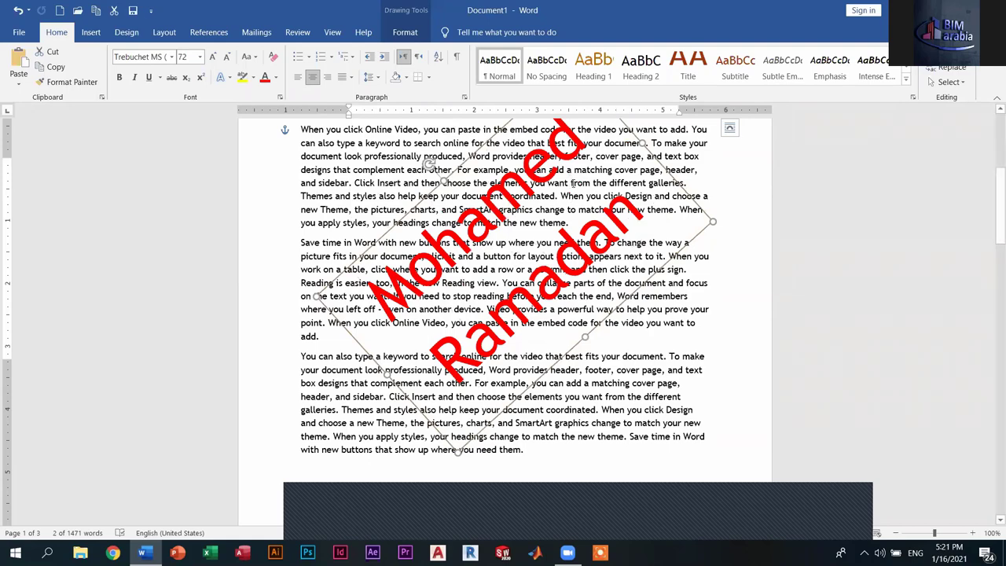
pyautogui.click(405, 32)
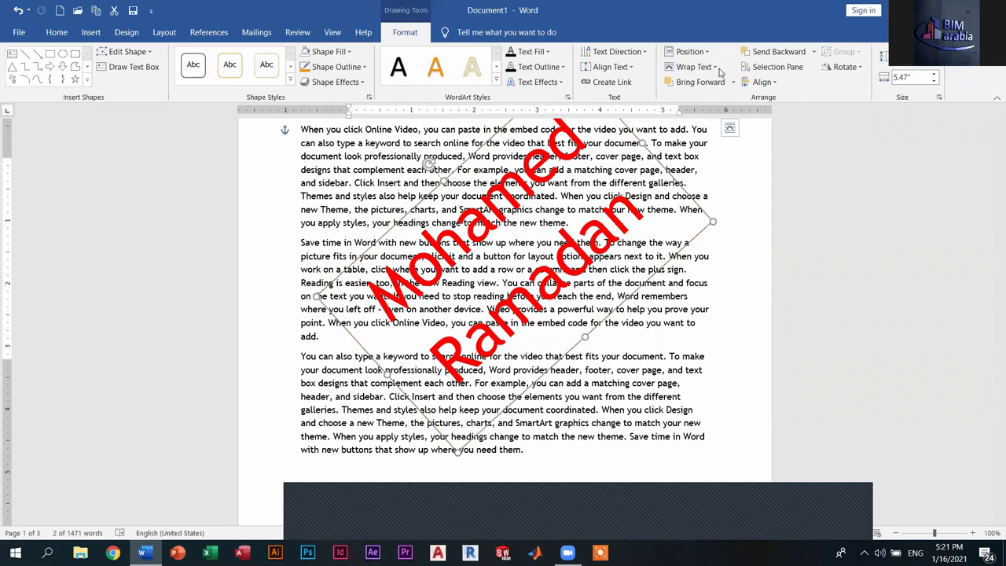
# - Set the WordArt's wrapping to Behind Text and send it to the back
pyautogui.click(718, 71)
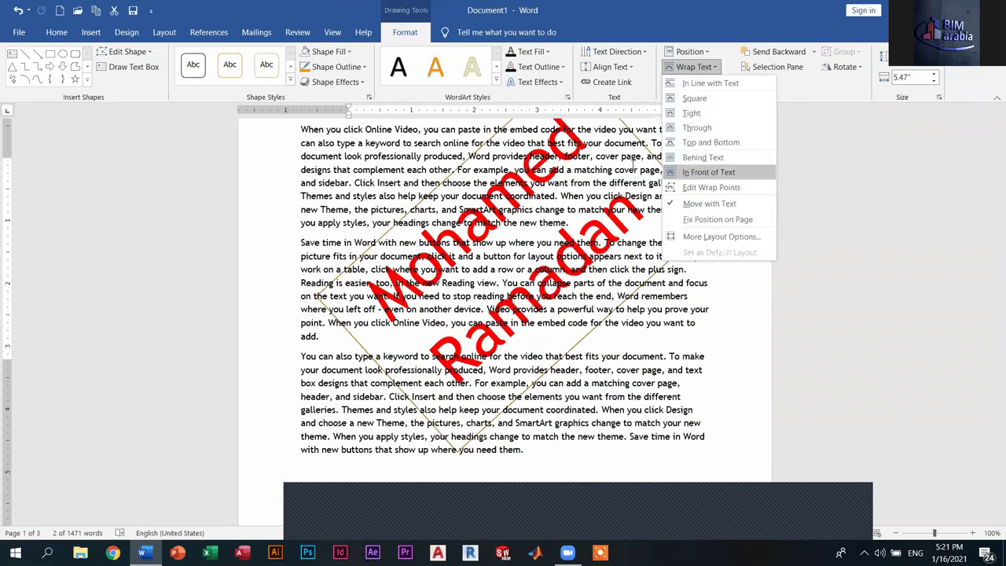
pyautogui.click(748, 272)
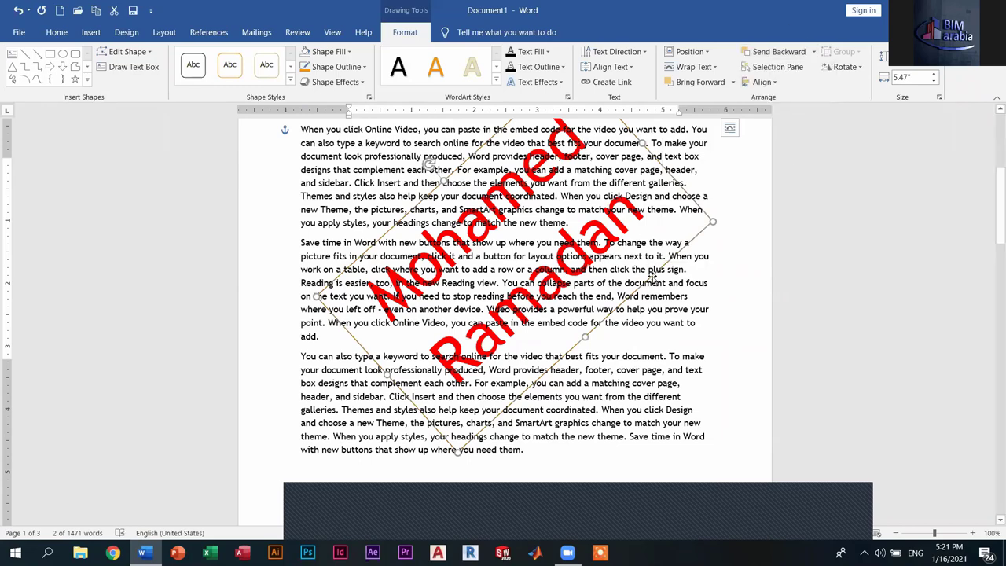
pyautogui.click(714, 68)
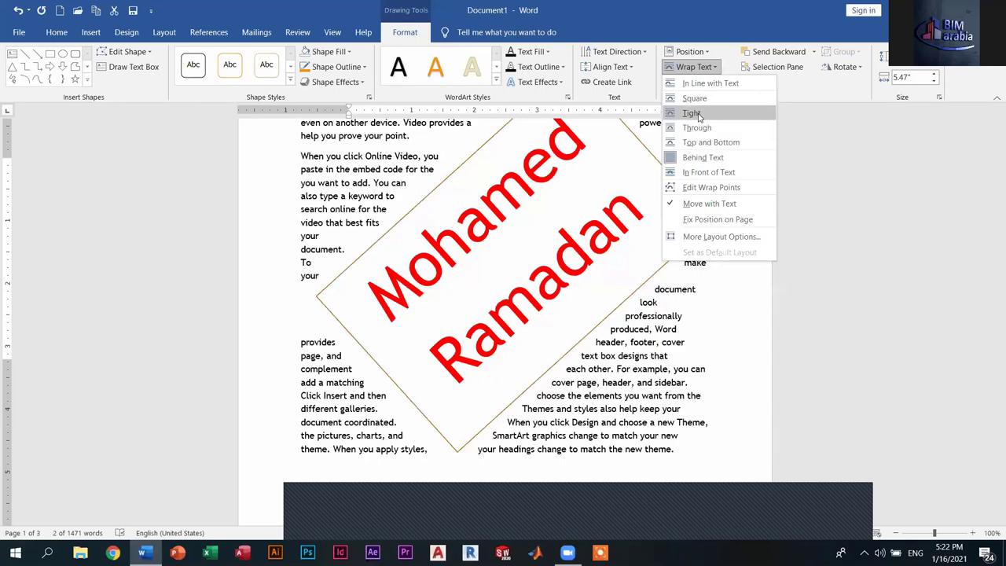
pyautogui.click(702, 158)
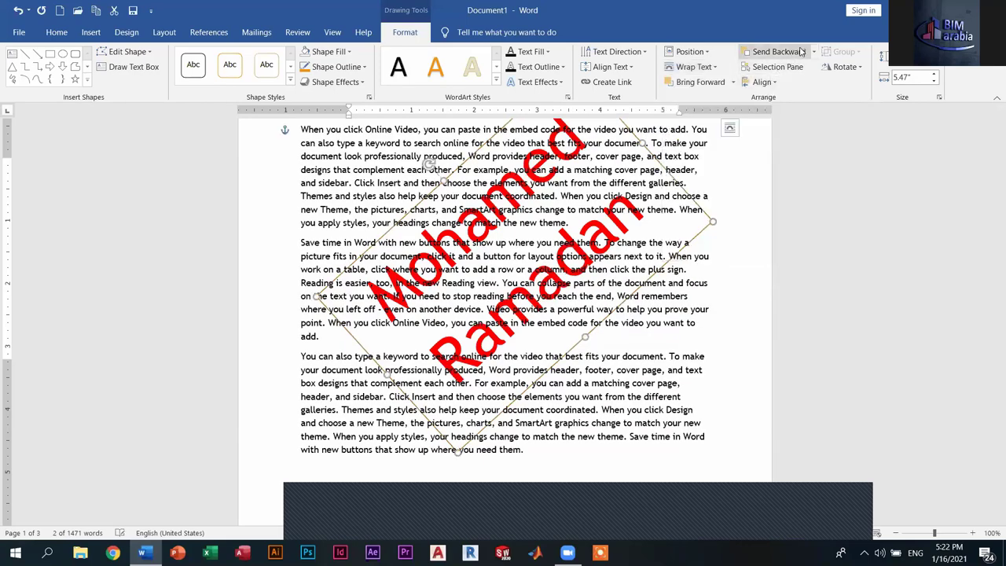
pyautogui.click(813, 51)
pyautogui.click(789, 86)
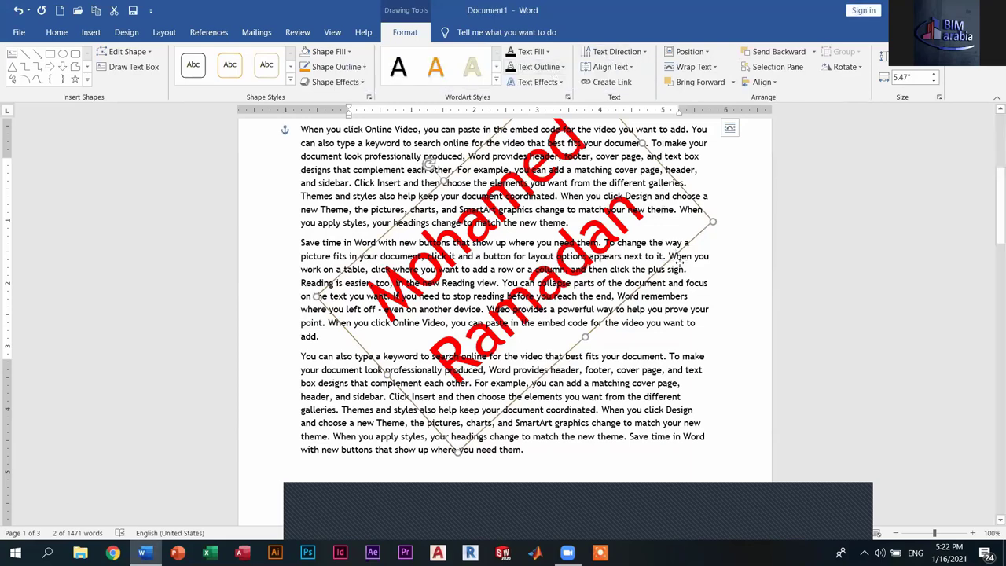
# - Test nudges with undo and redo, then send the WordArt to the back again
pyautogui.press('Down')
pyautogui.press('Up')
pyautogui.hotkey('ctrl', 'z')
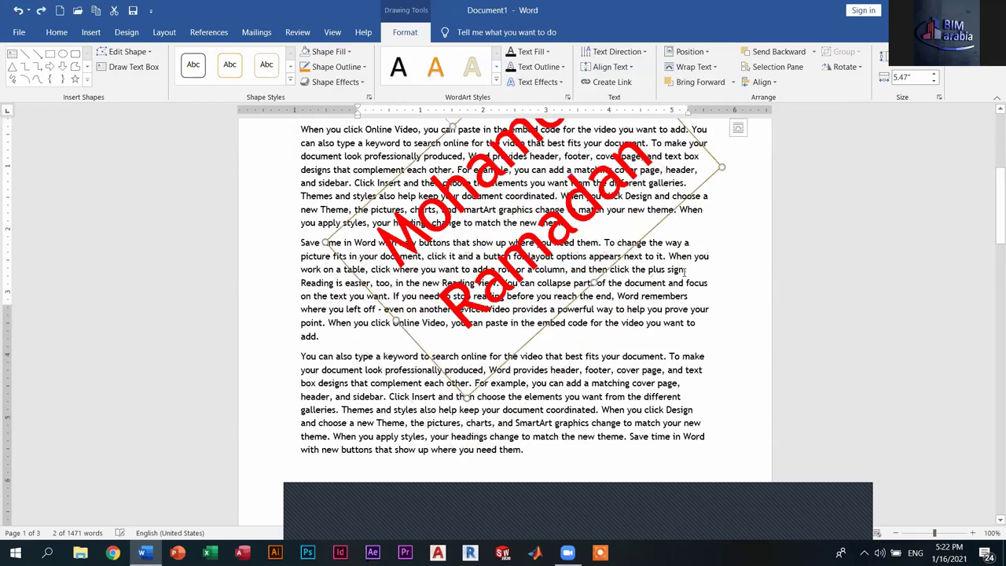
pyautogui.hotkey('ctrl', 'z')
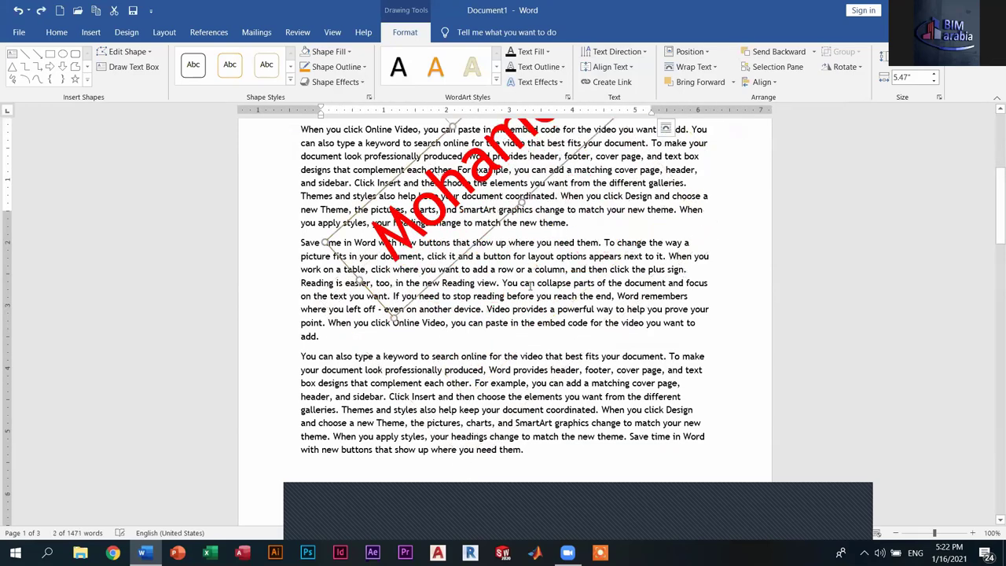
pyautogui.hotkey('ctrl', 'z')
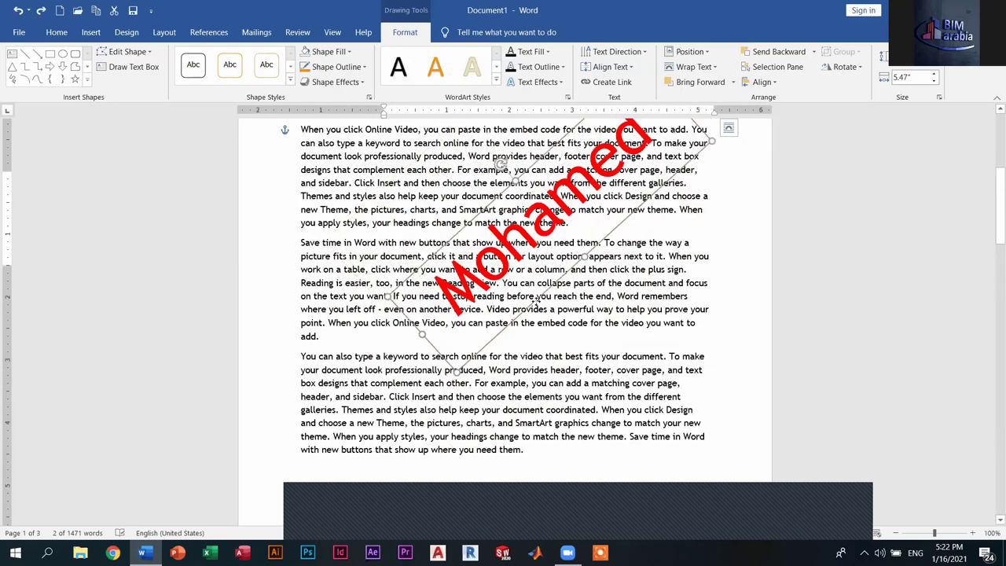
pyautogui.hotkey('ctrl', 'y')
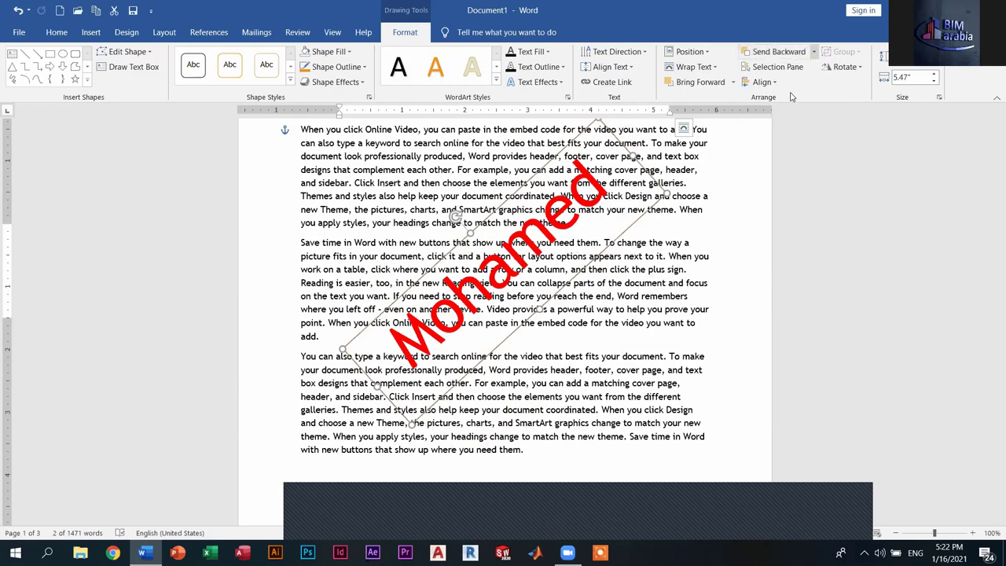
pyautogui.click(814, 51)
pyautogui.click(774, 83)
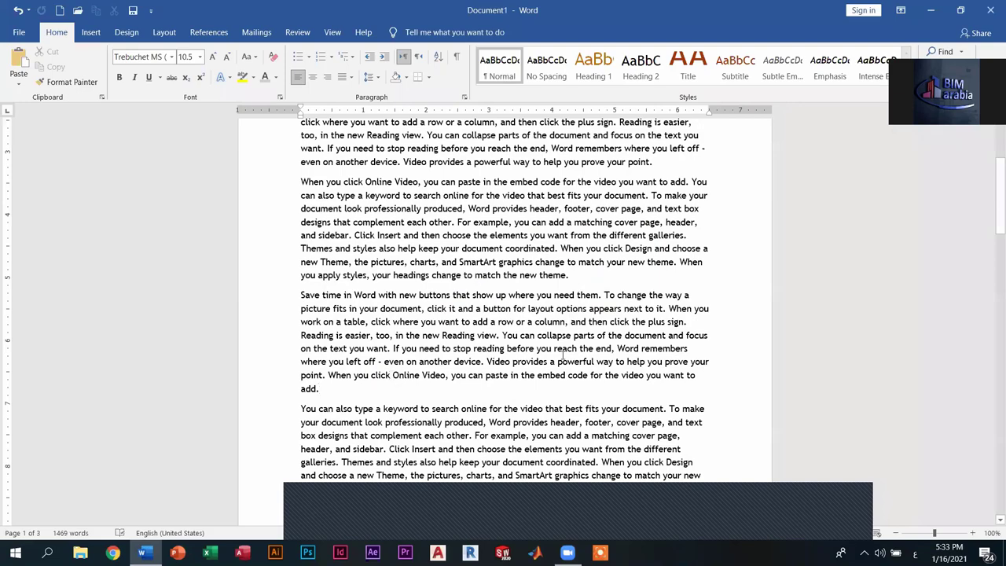
# - Scroll back to the document's first page and bring up the Insert ribbon
pyautogui.moveTo(994, 197); pyautogui.dragTo(991, 145)
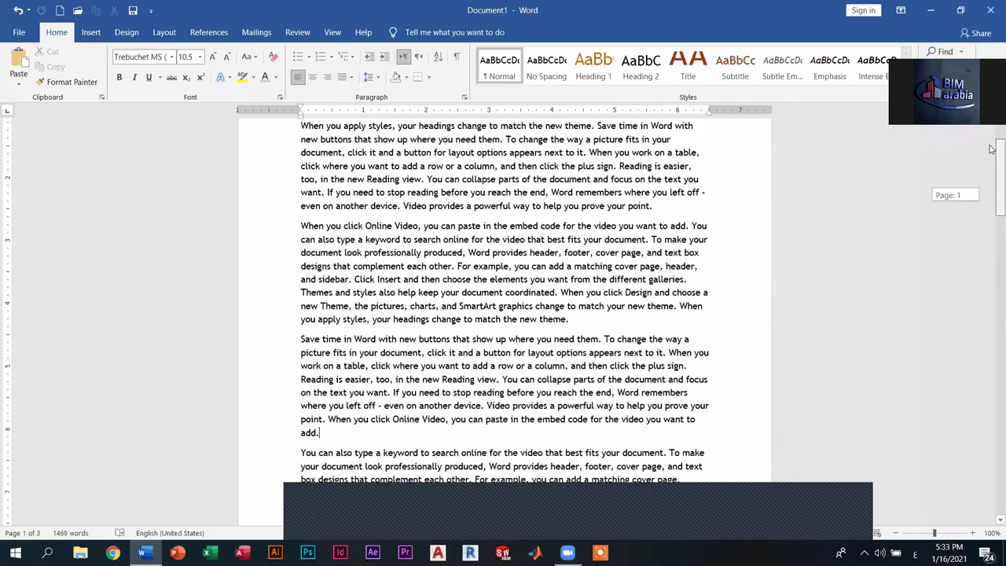
pyautogui.scroll(2, 990, 212)
pyautogui.scroll(2, 991, 322)
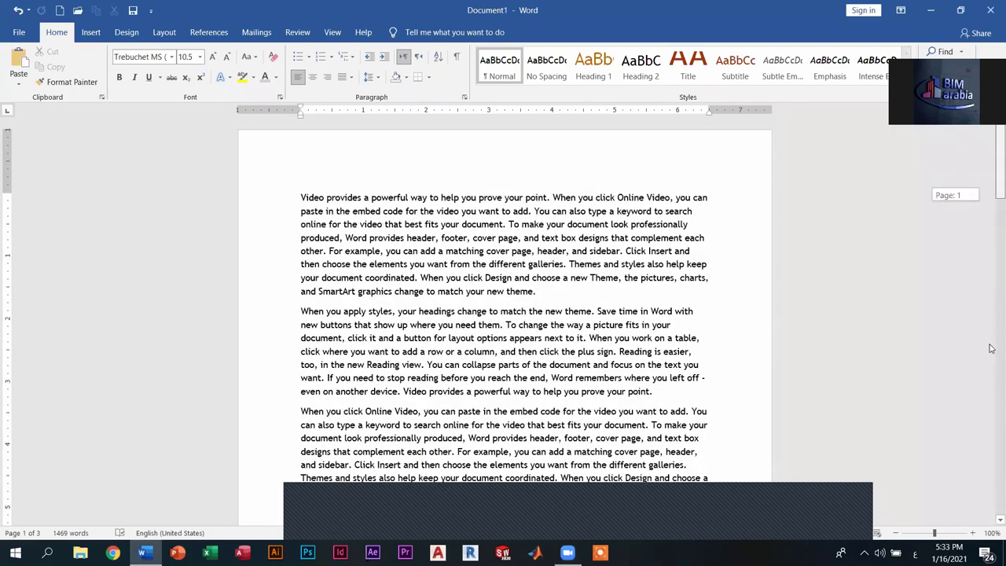
pyautogui.scroll(-5, 853, 476)
pyautogui.scroll(-5, 843, 353)
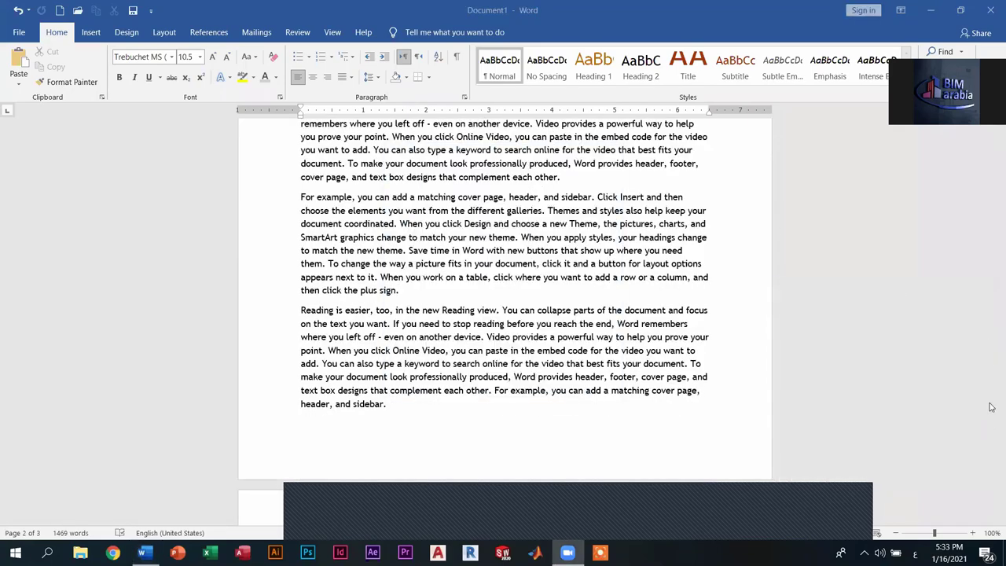
pyautogui.click(991, 452)
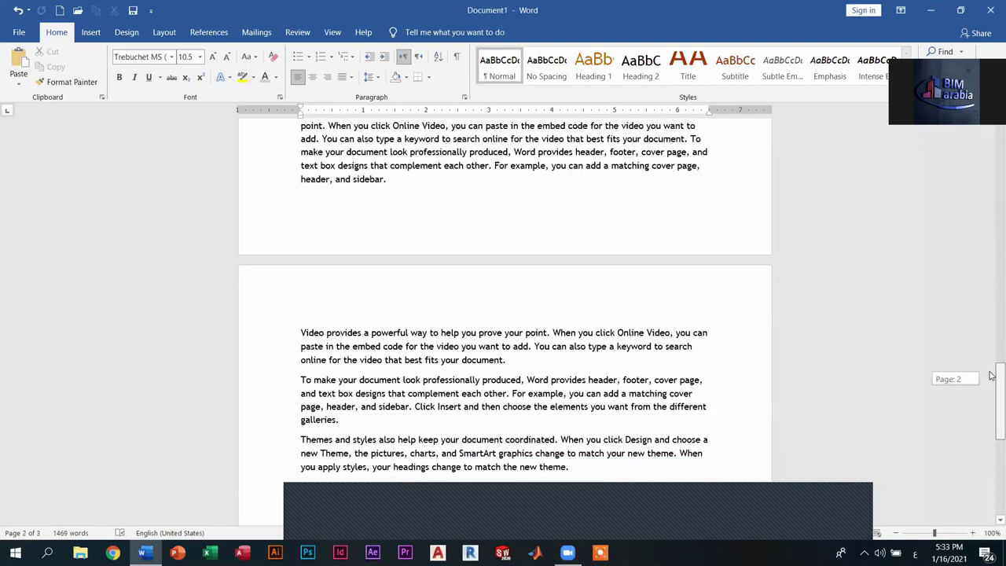
pyautogui.moveTo(992, 375); pyautogui.dragTo(994, 346)
pyautogui.scroll(5, 854, 379)
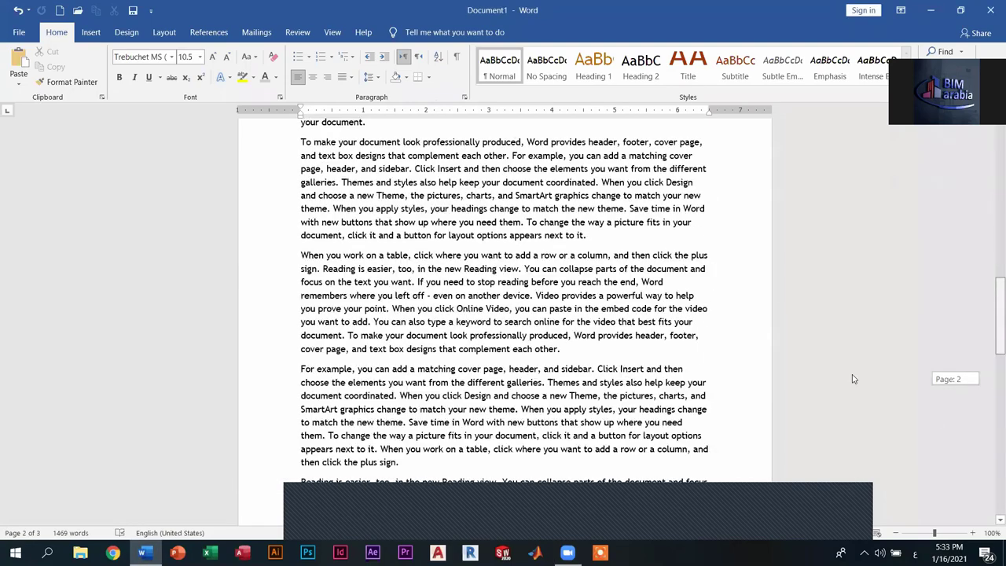
pyautogui.scroll(-1, 817, 293)
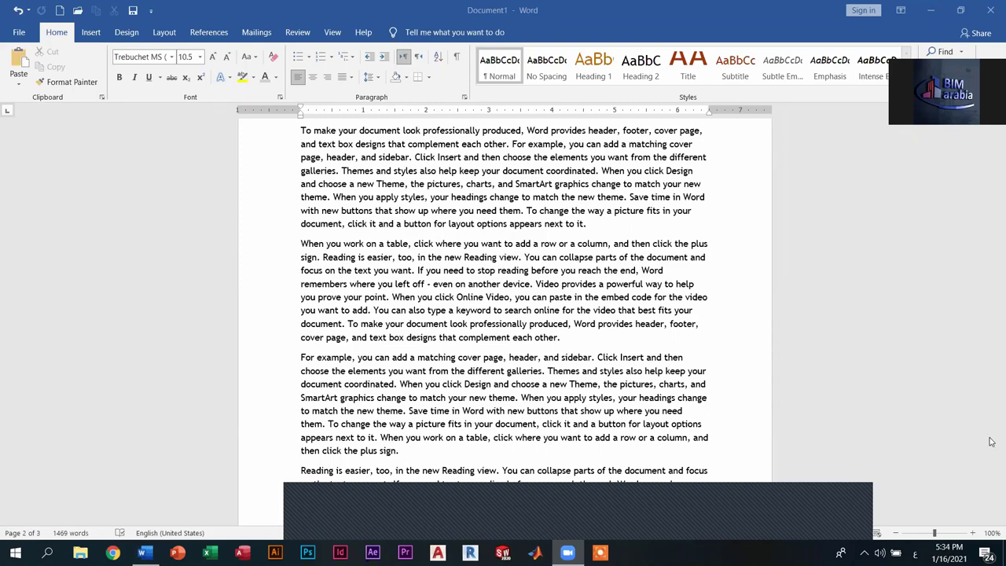
pyautogui.click(994, 361)
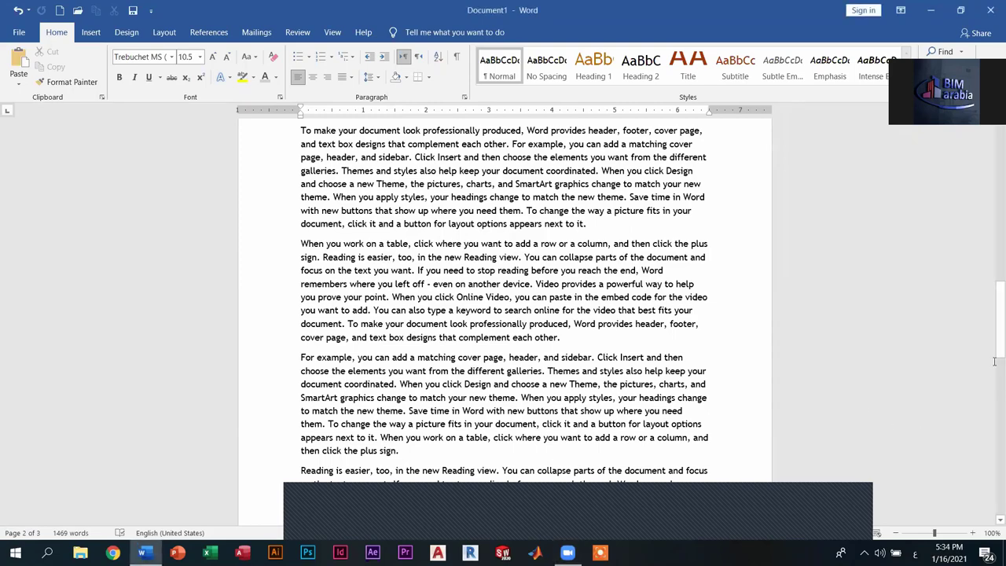
pyautogui.moveTo(996, 345); pyautogui.dragTo(992, 227)
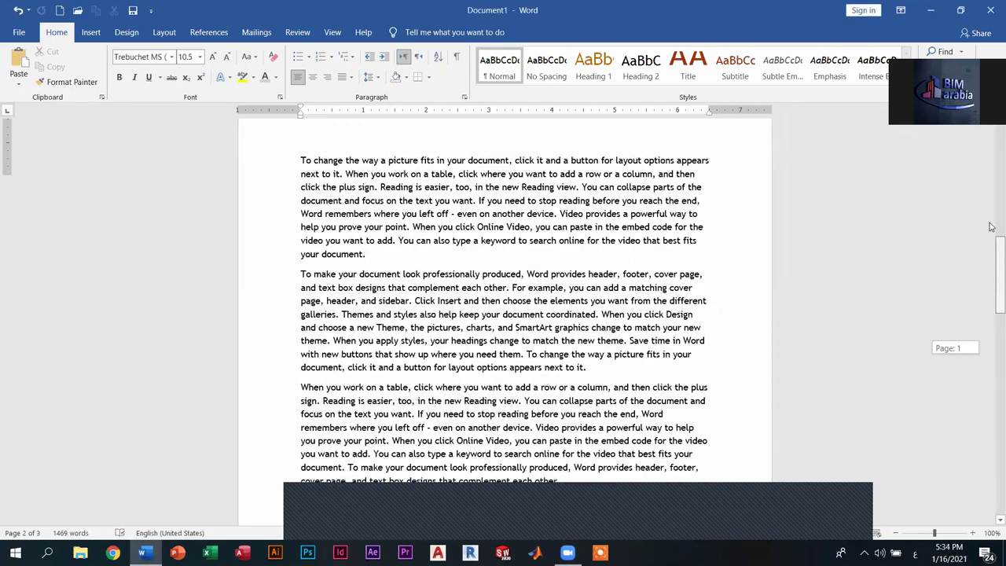
pyautogui.scroll(3, 707, 236)
pyautogui.scroll(1, 550, 196)
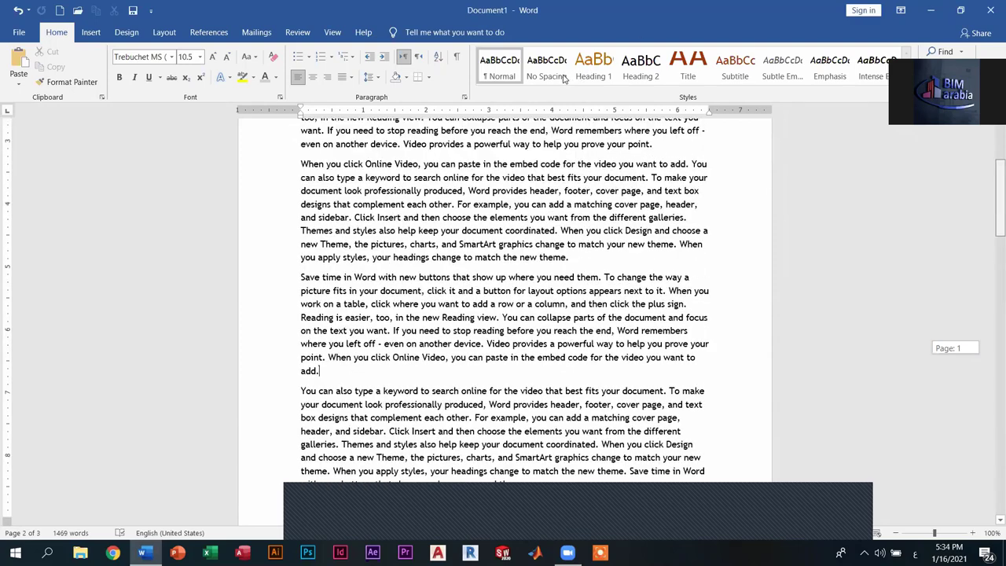
pyautogui.scroll(2, 393, 157)
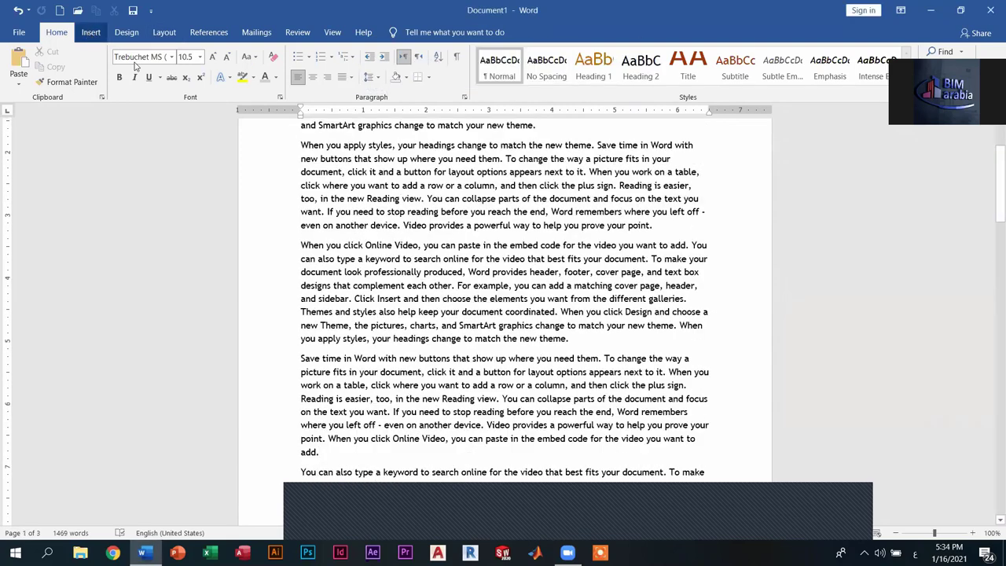
pyautogui.click(90, 32)
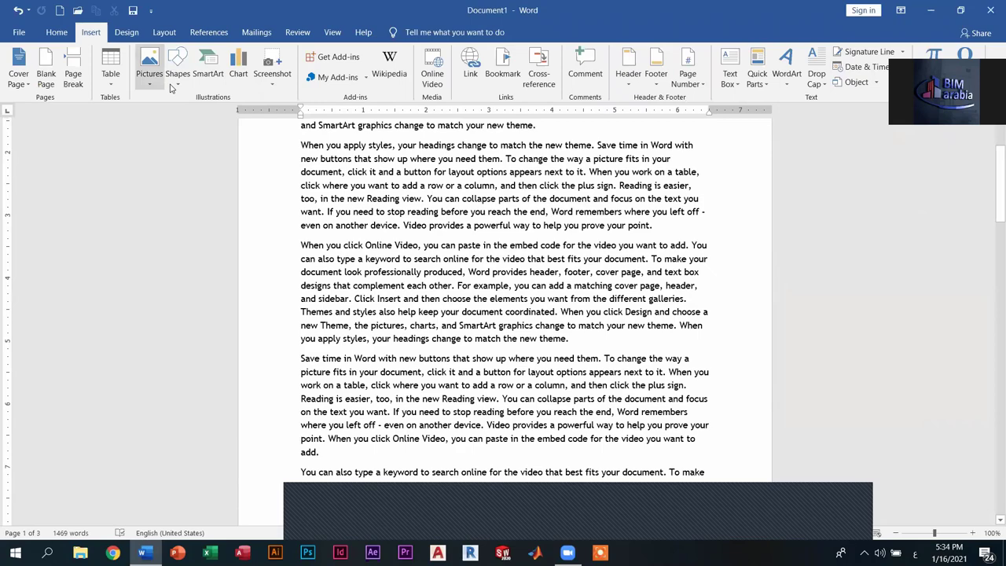
# - Draw a full-width orange rectangle and stretch it to the page bottom, 11.03 inches tall
pyautogui.click(170, 87)
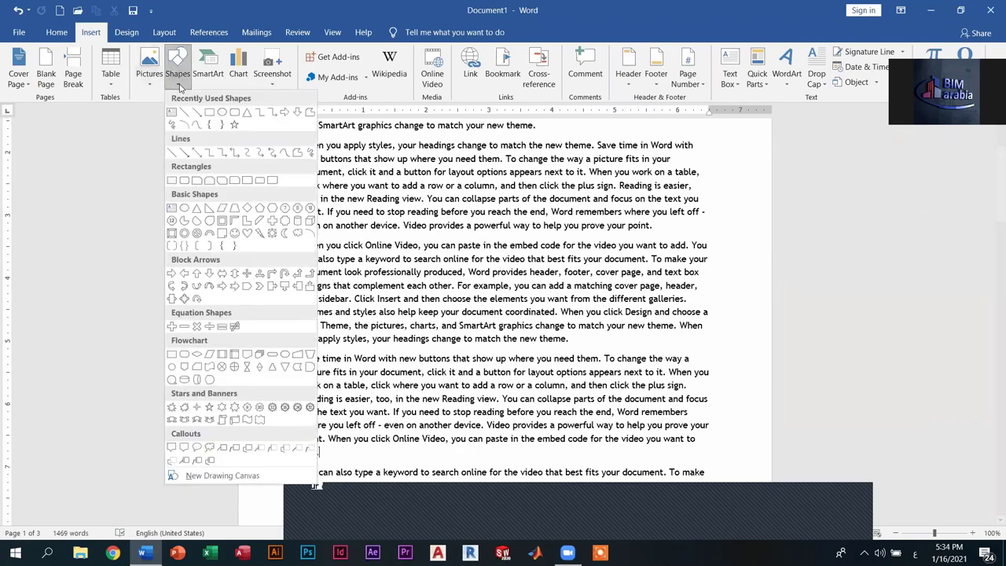
pyautogui.click(209, 109)
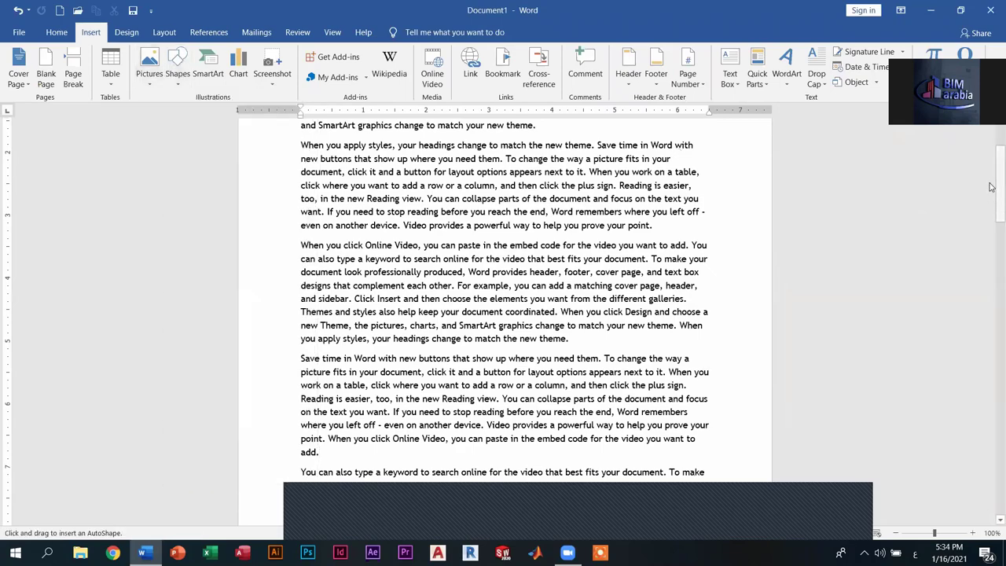
pyautogui.moveTo(990, 204)
pyautogui.mouseDown()
pyautogui.moveTo(991, 170)
pyautogui.moveTo(239, 129)
pyautogui.moveTo(768, 531)
pyautogui.mouseUp()
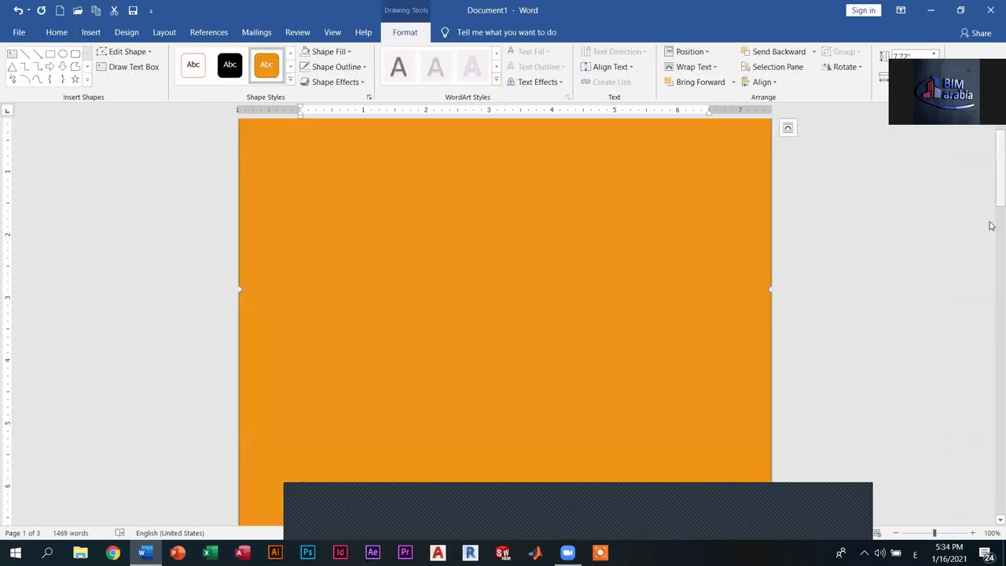
pyautogui.moveTo(999, 197); pyautogui.dragTo(998, 244)
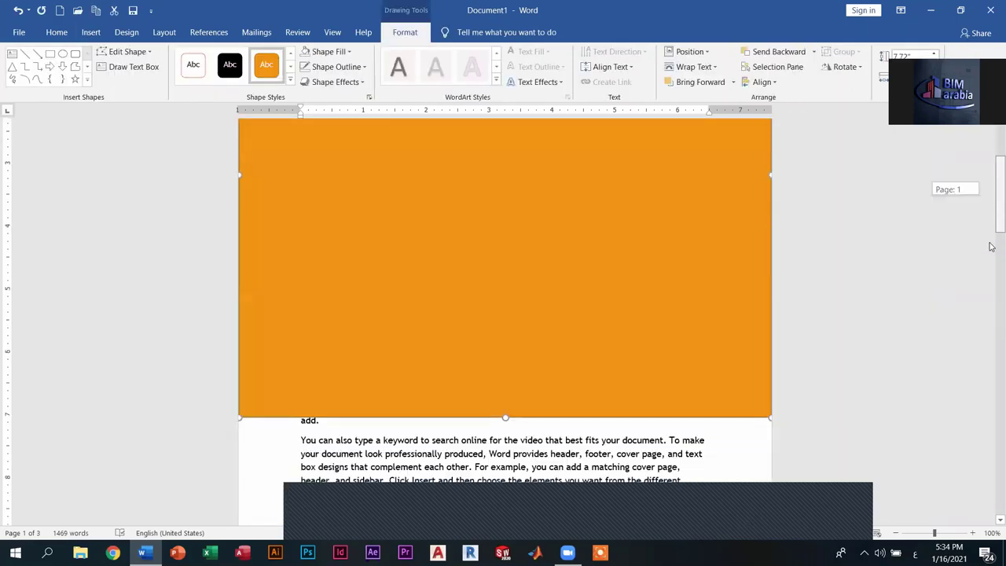
pyautogui.scroll(-1, 534, 230)
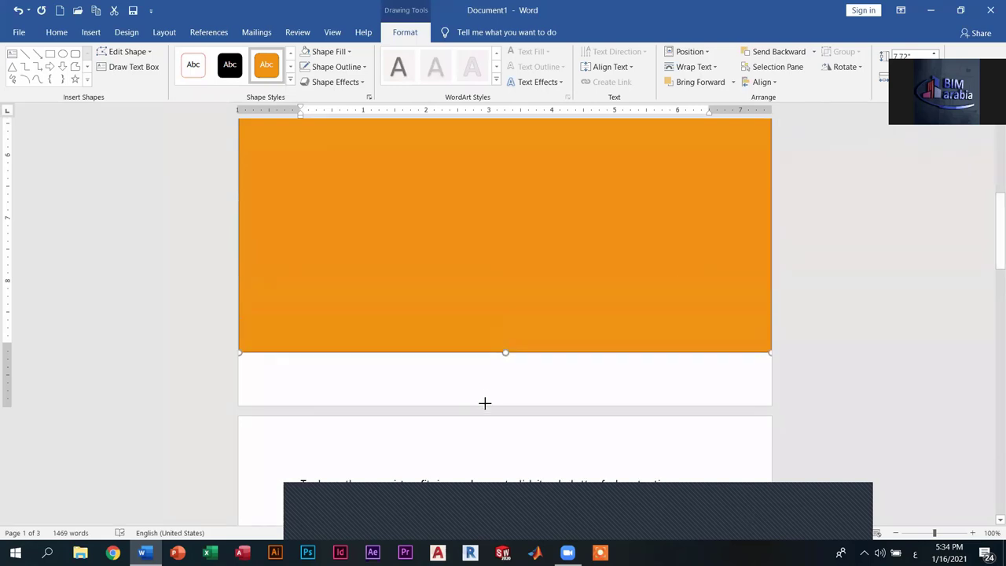
pyautogui.moveTo(492, 331); pyautogui.dragTo(485, 404)
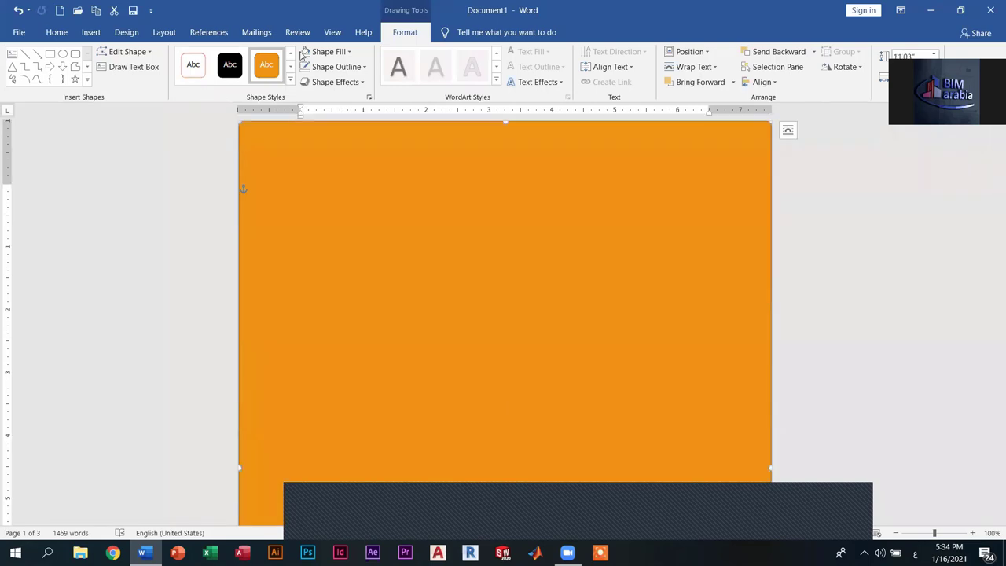
# - Restyle the full-page rectangle blue, set it Behind Text, then delete it
pyautogui.click(291, 67)
pyautogui.click(291, 68)
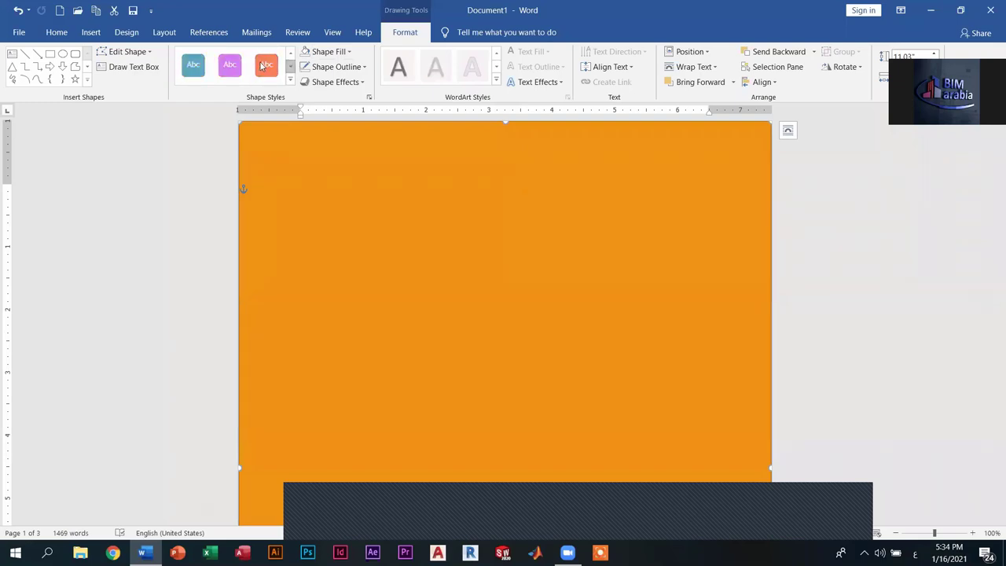
pyautogui.click(202, 69)
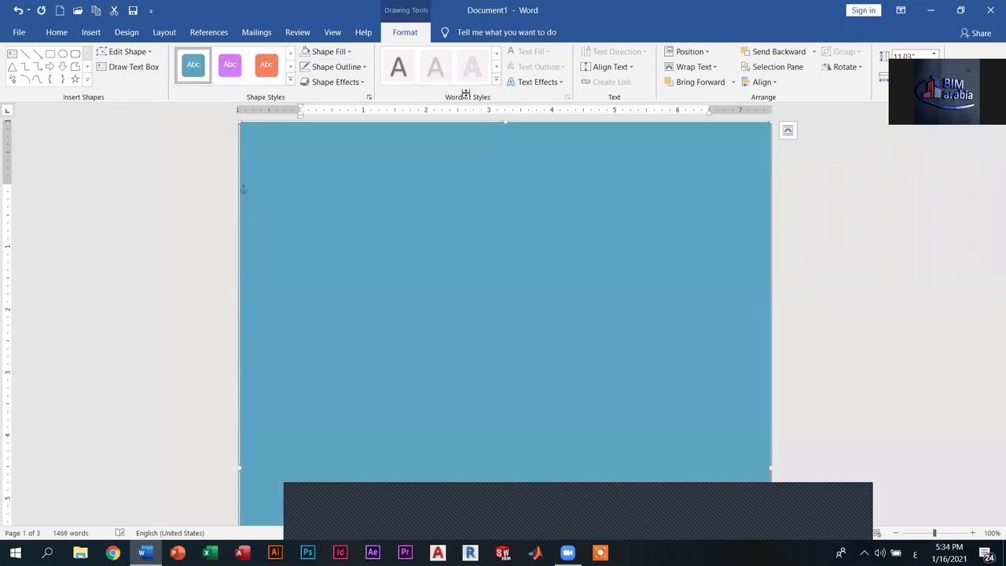
pyautogui.click(708, 69)
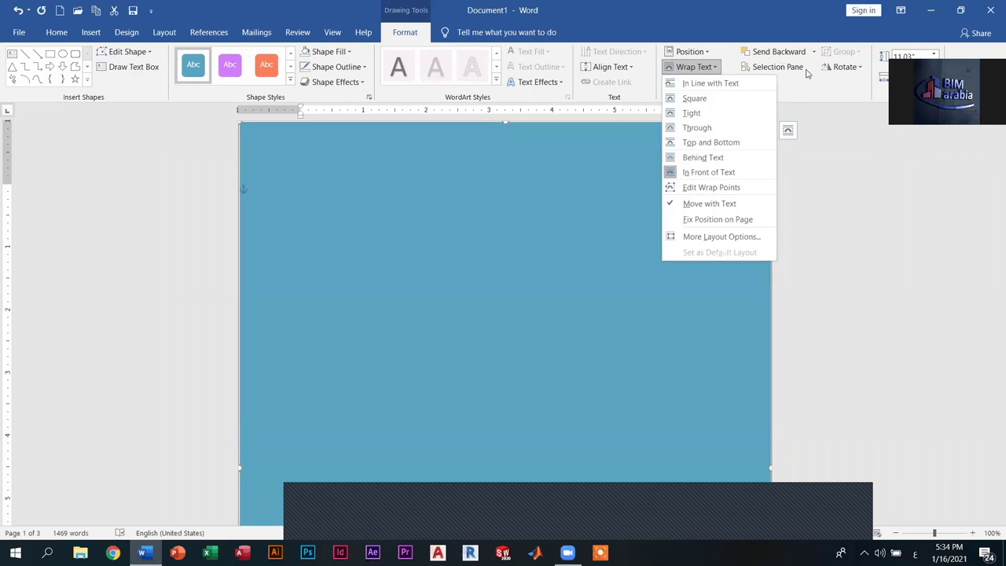
pyautogui.click(700, 157)
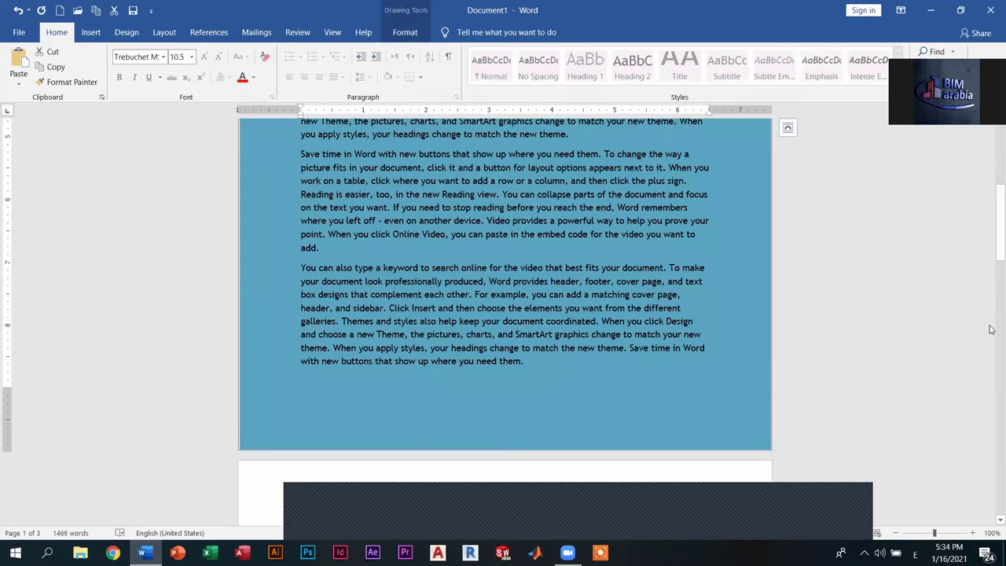
pyautogui.press('Delete')
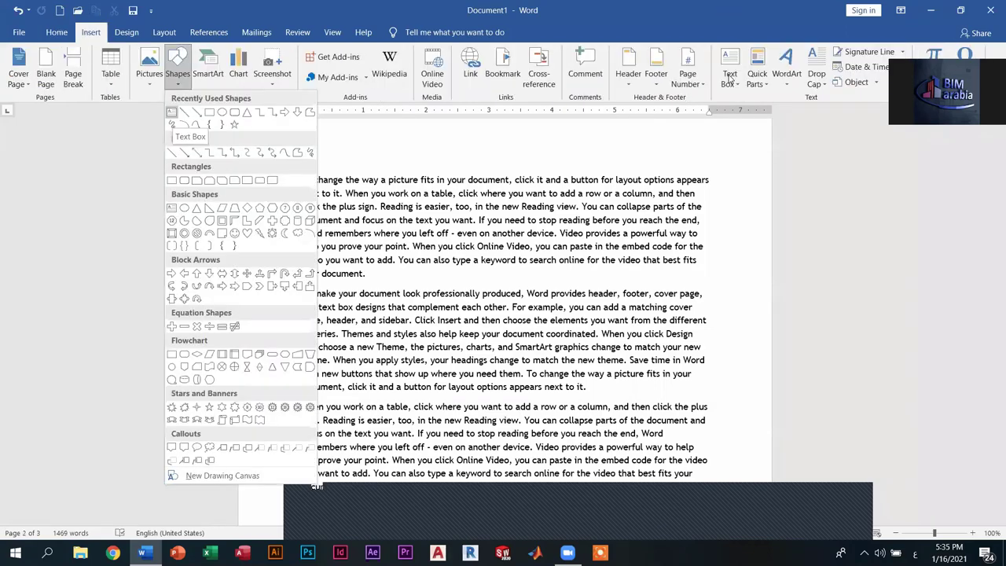
# - Draw a small plain text box over the second paragraph
pyautogui.click(729, 78)
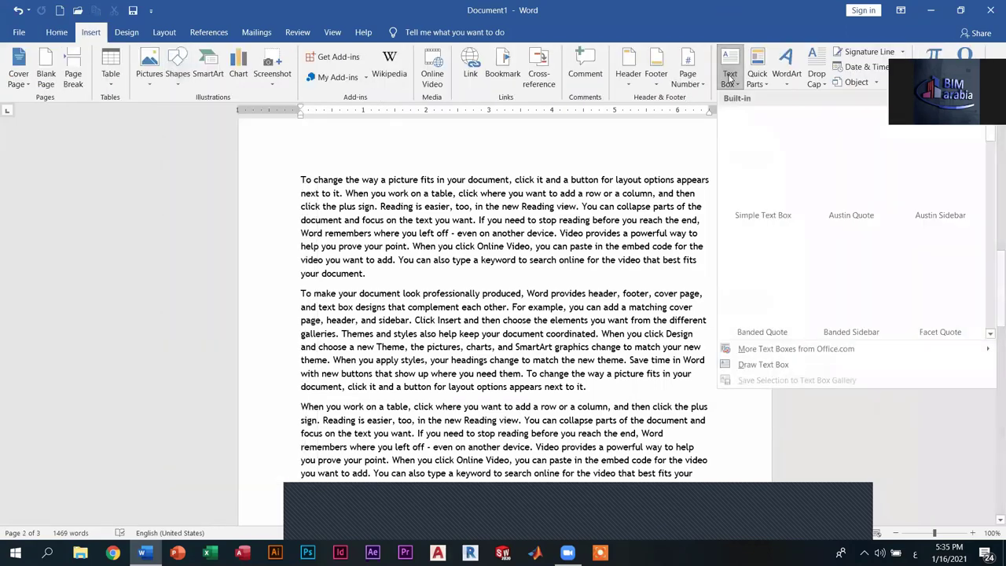
pyautogui.click(176, 75)
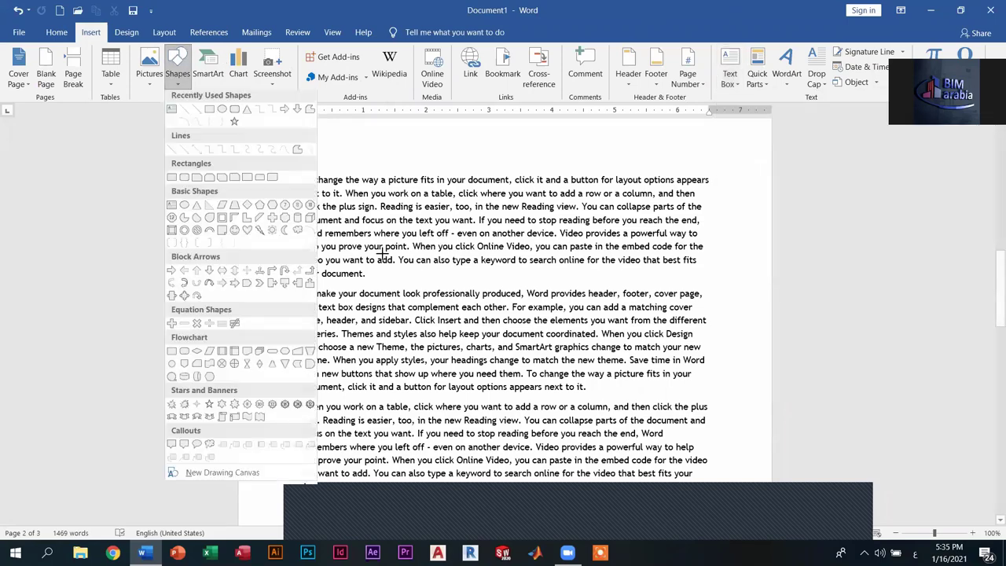
pyautogui.click(174, 201)
pyautogui.moveTo(377, 297); pyautogui.dragTo(395, 360)
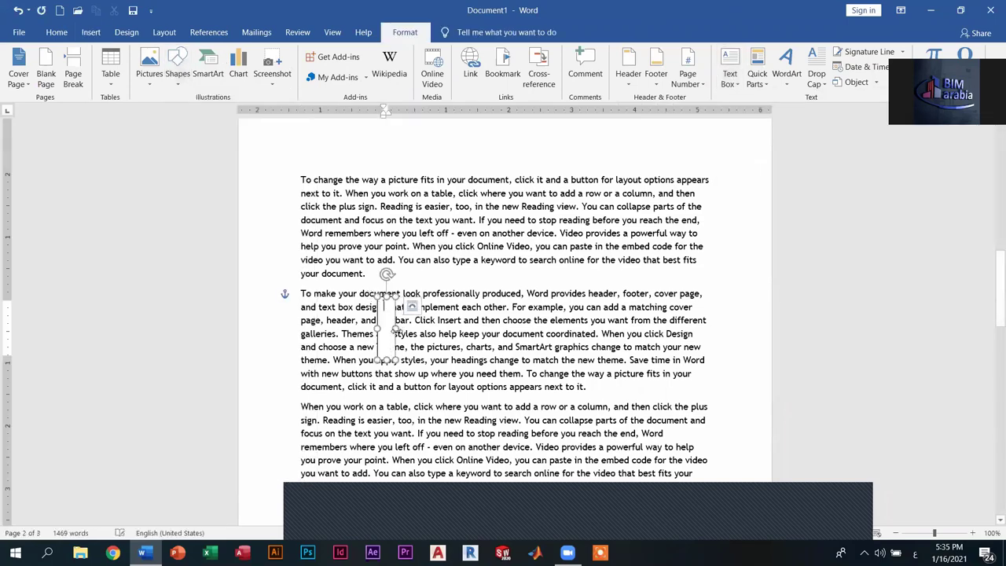
# - With the keyboard set to English, type the author's full name in the box and select it
pyautogui.hotkey('alt', 'shift')
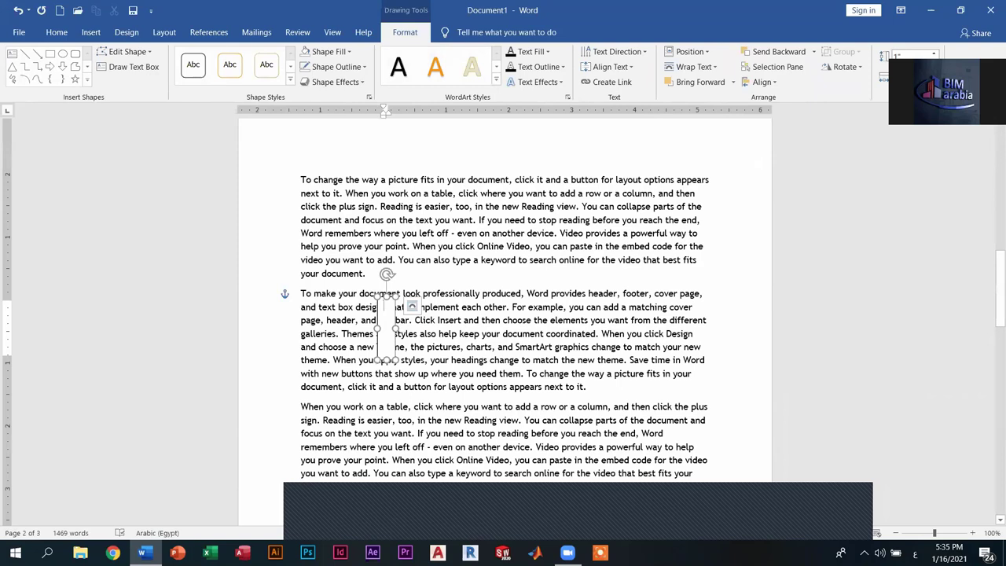
pyautogui.hotkey('alt', 'shift')
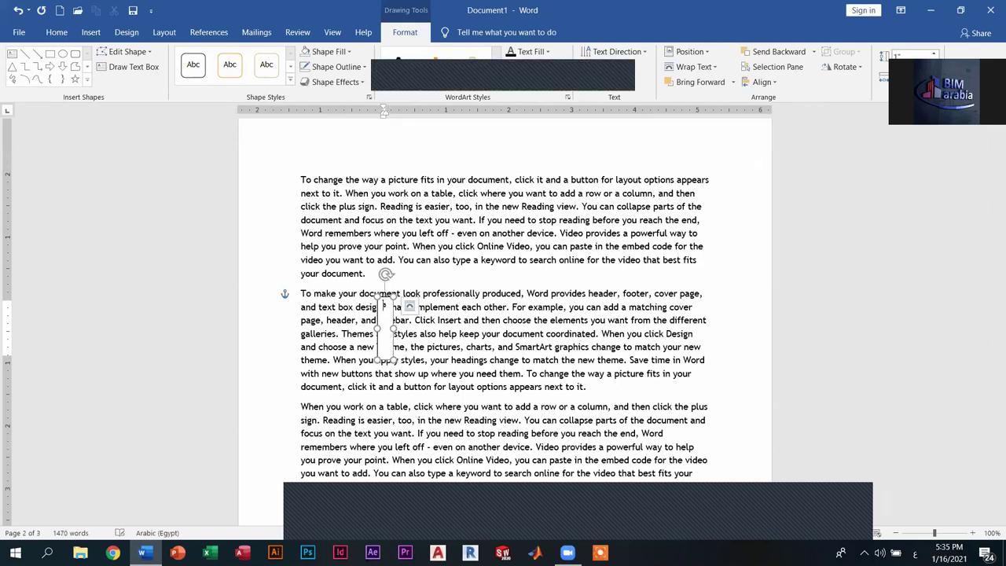
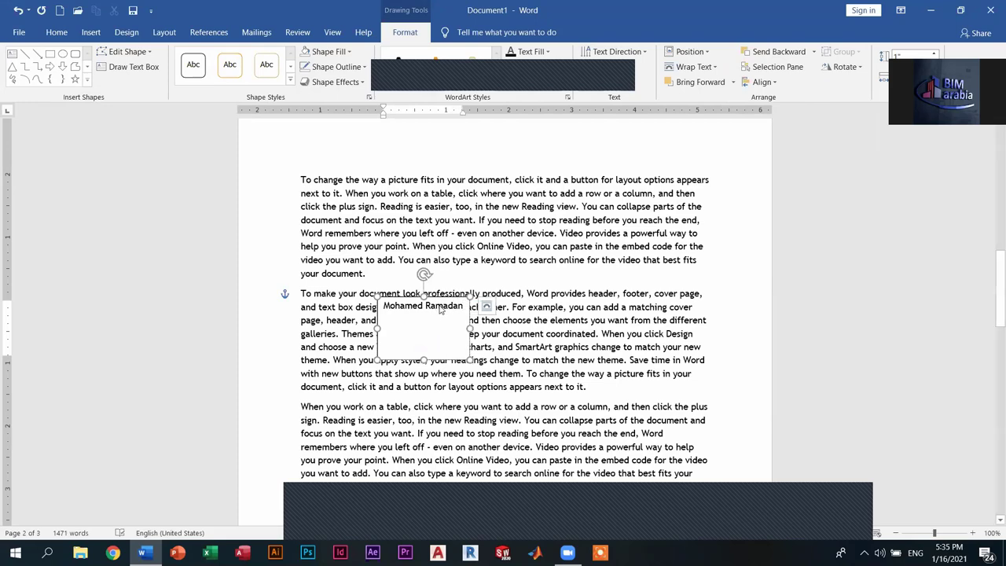
pyautogui.moveTo(465, 306); pyautogui.dragTo(382, 307)
# - Make the name 48 pt pale grey and drag its text box lower and left
pyautogui.click(56, 32)
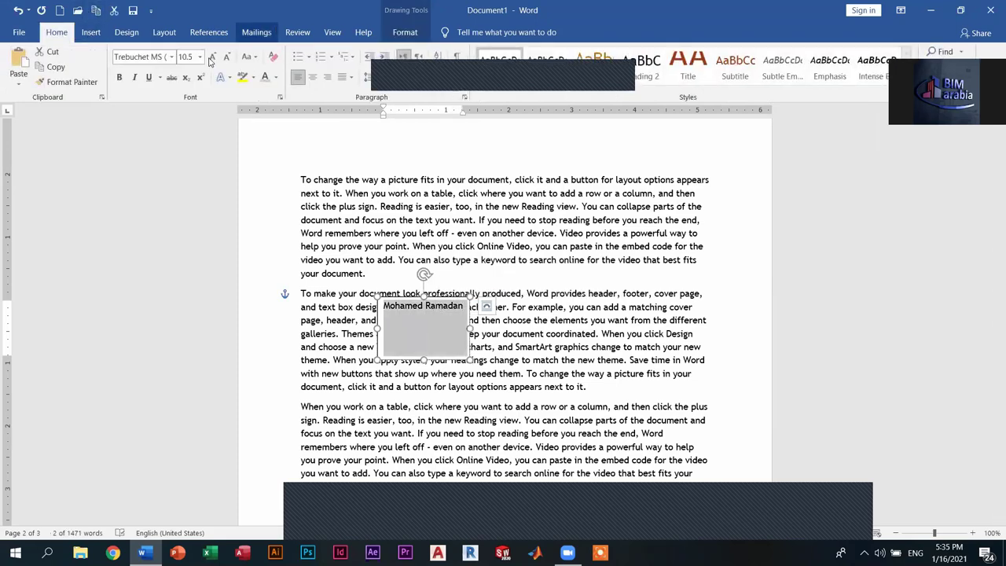
pyautogui.click(211, 59)
pyautogui.click(210, 59)
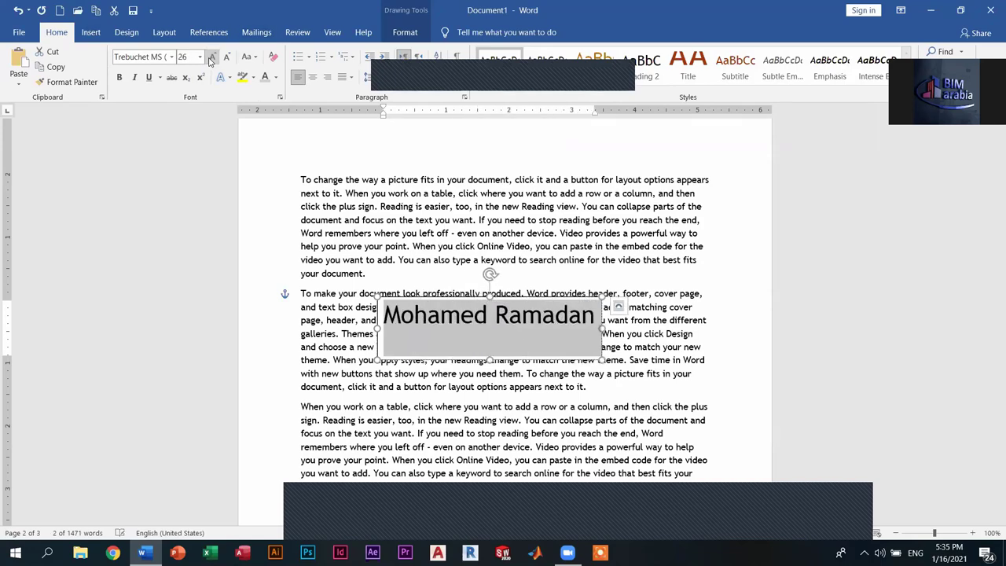
pyautogui.click(211, 58)
pyautogui.click(210, 59)
pyautogui.click(226, 58)
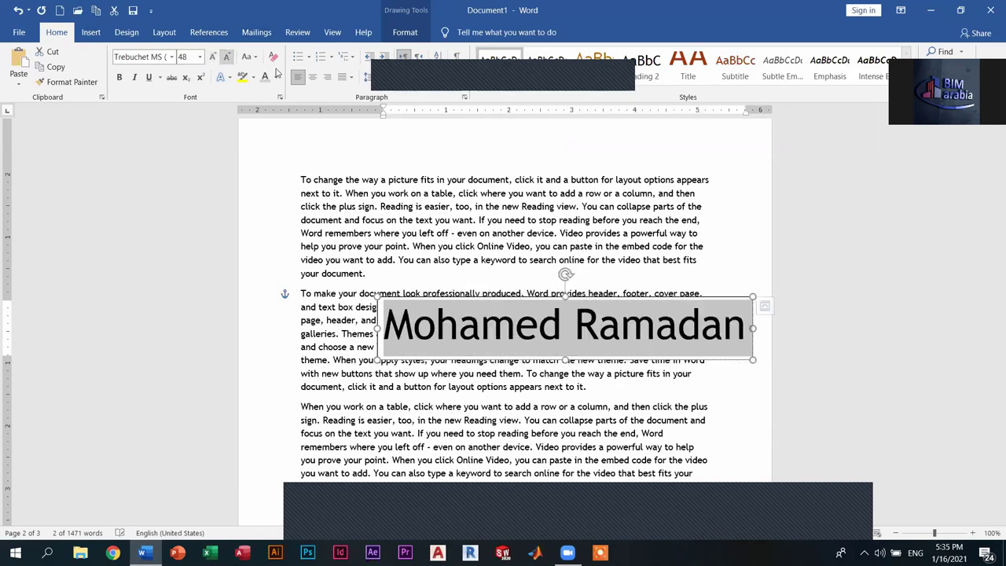
pyautogui.click(275, 77)
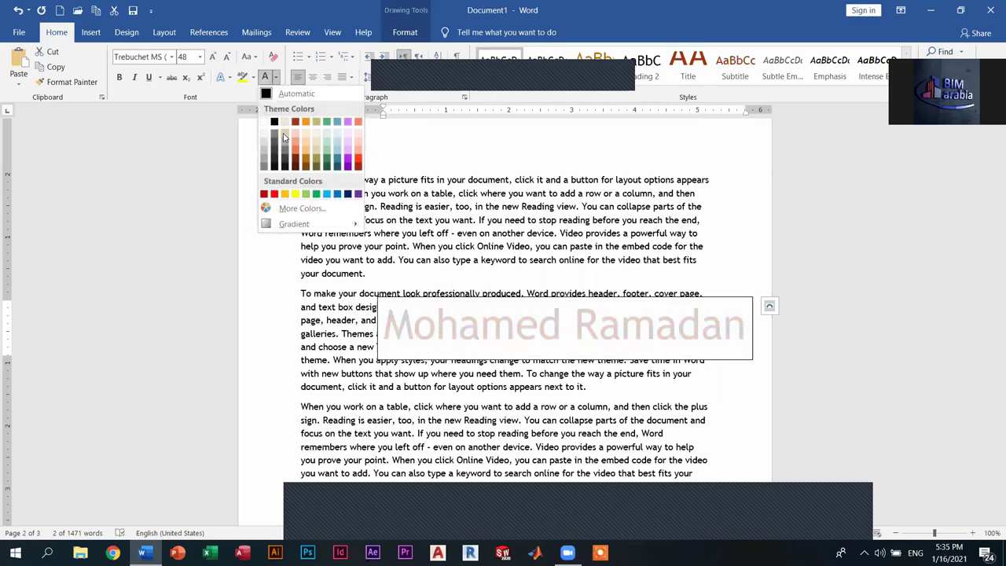
pyautogui.click(602, 362)
pyautogui.moveTo(602, 361); pyautogui.dragTo(556, 406)
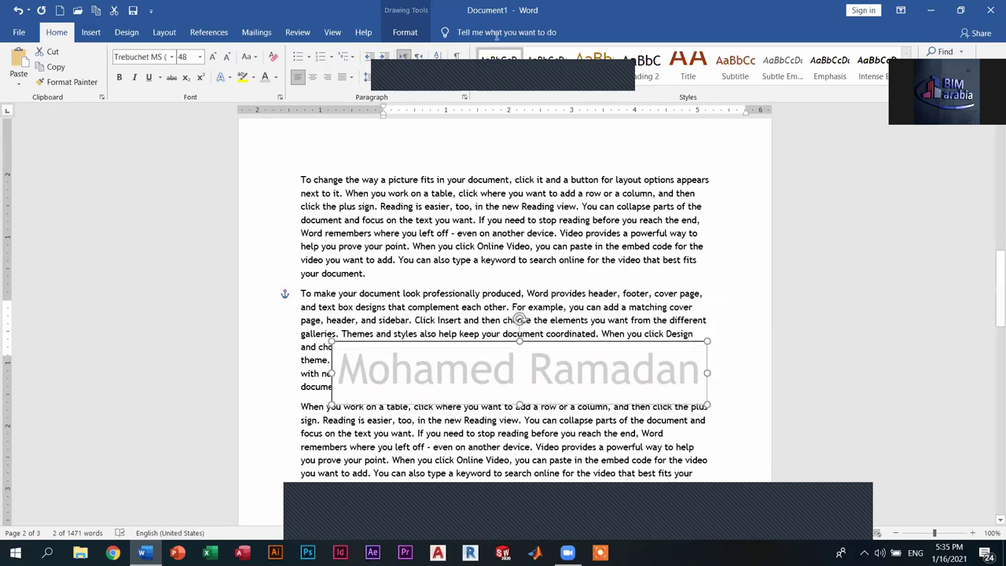
# - Give the name's text box no fill and no outline
pyautogui.click(414, 35)
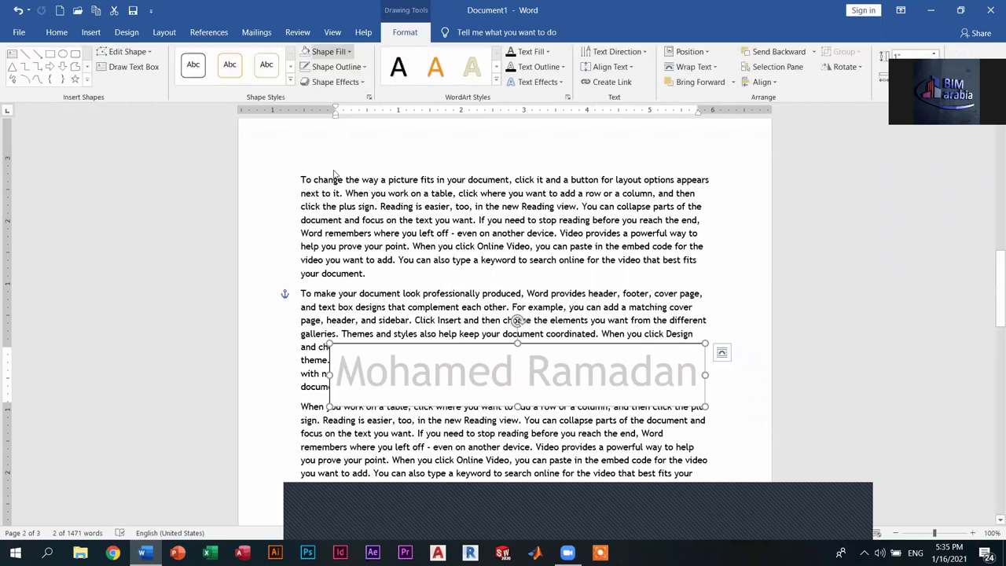
pyautogui.click(328, 51)
pyautogui.click(333, 165)
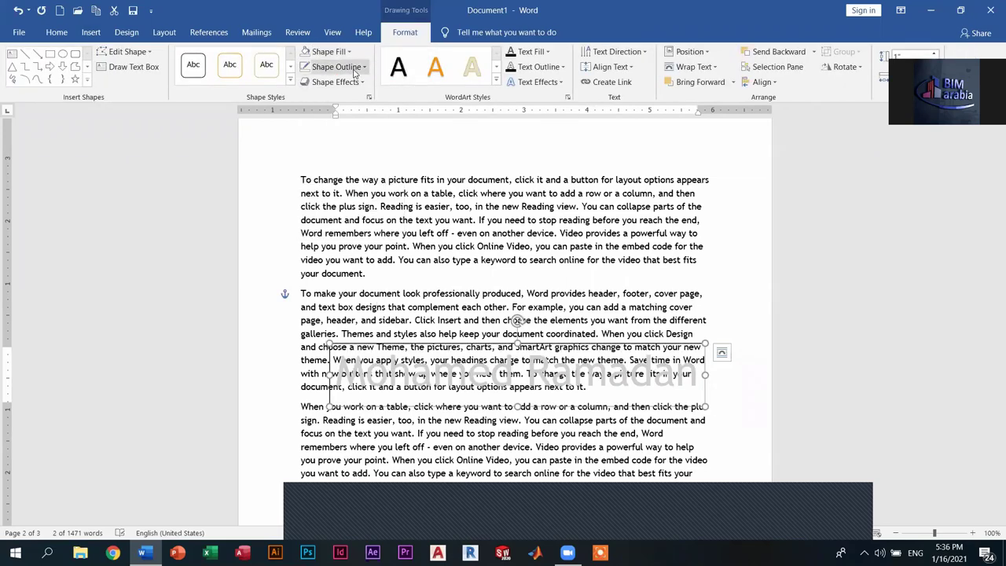
pyautogui.click(355, 68)
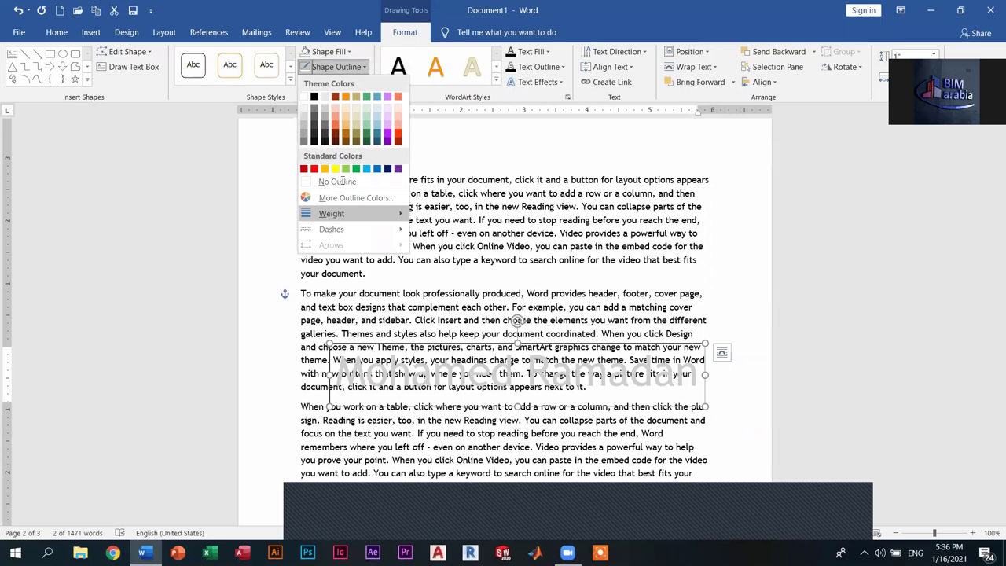
pyautogui.click(336, 181)
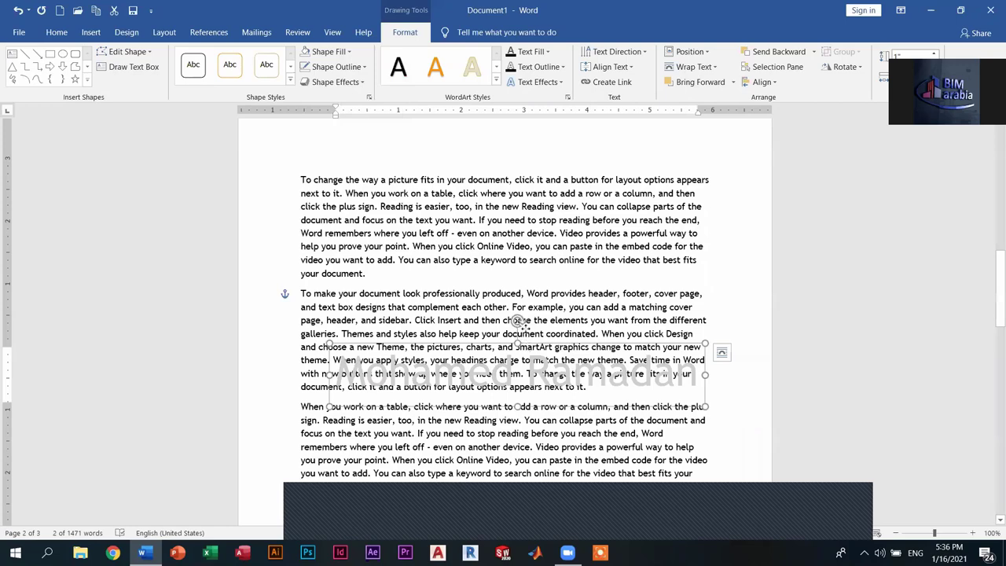
# - Rotate the grey name steeply diagonal across page 2's paragraphs, then deselect it
pyautogui.moveTo(516, 320)
pyautogui.mouseDown()
pyautogui.moveTo(516, 274)
pyautogui.moveTo(467, 268)
pyautogui.mouseUp()
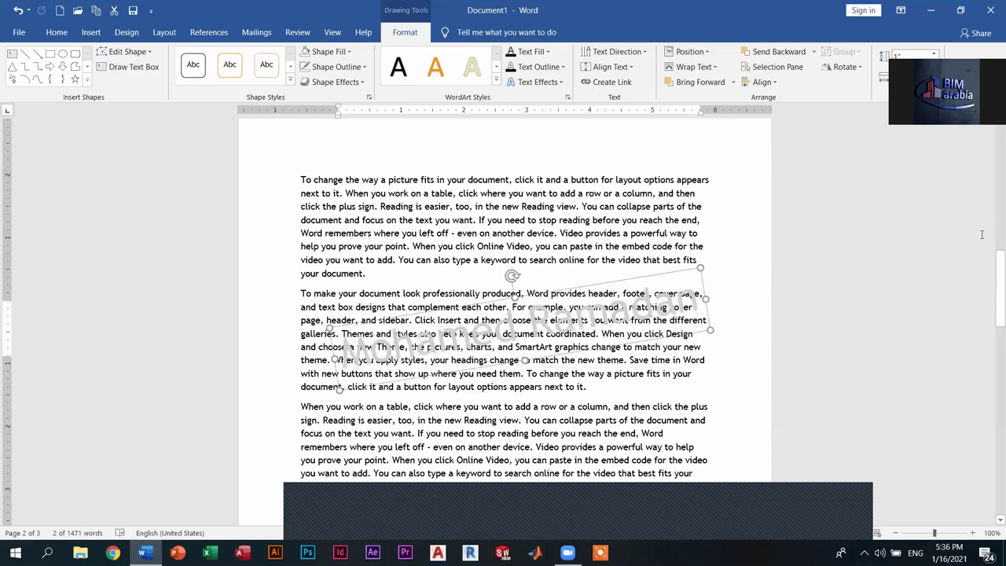
pyautogui.scroll(-1, 854, 317)
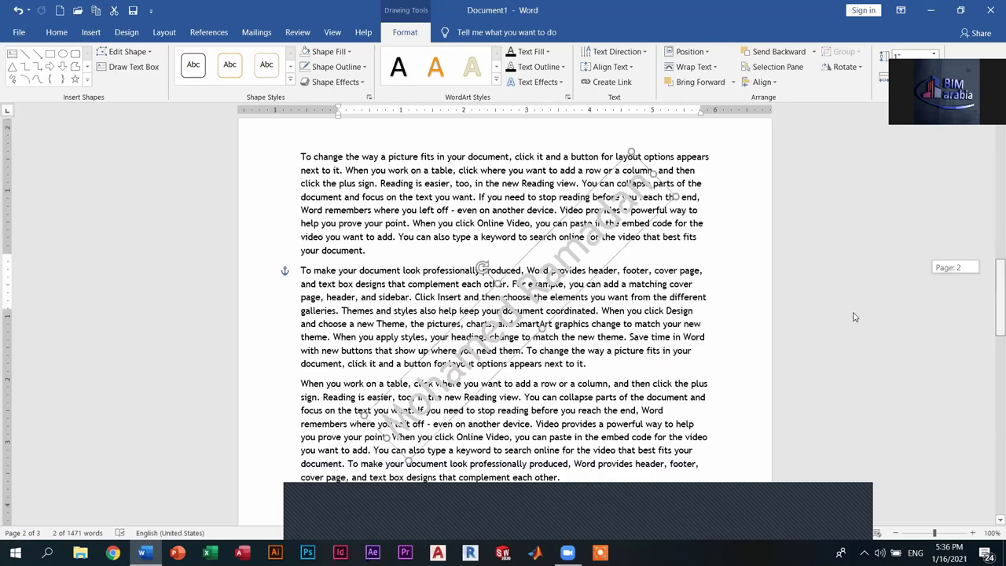
pyautogui.scroll(-3, 505, 308)
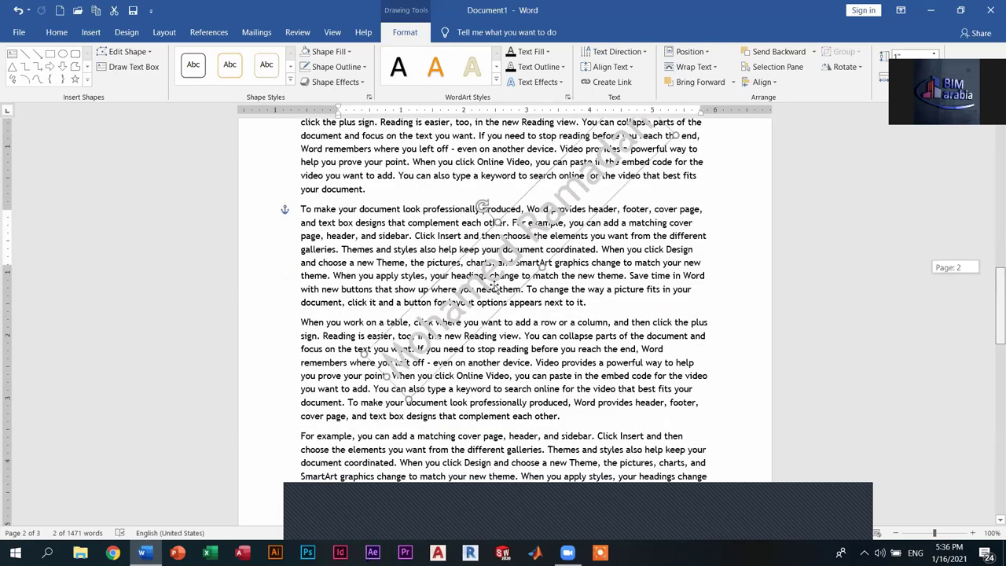
pyautogui.scroll(-2, 482, 329)
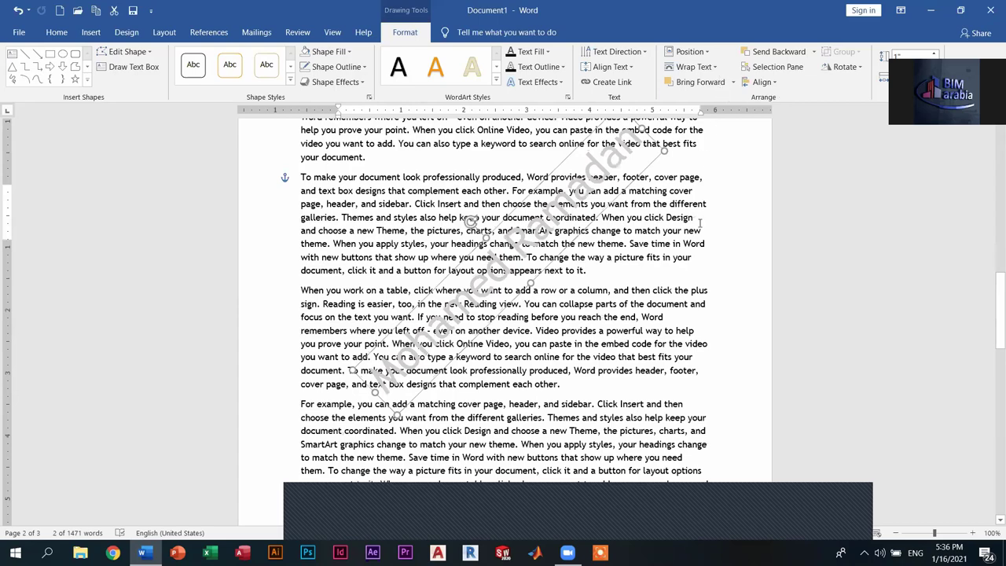
pyautogui.click(718, 249)
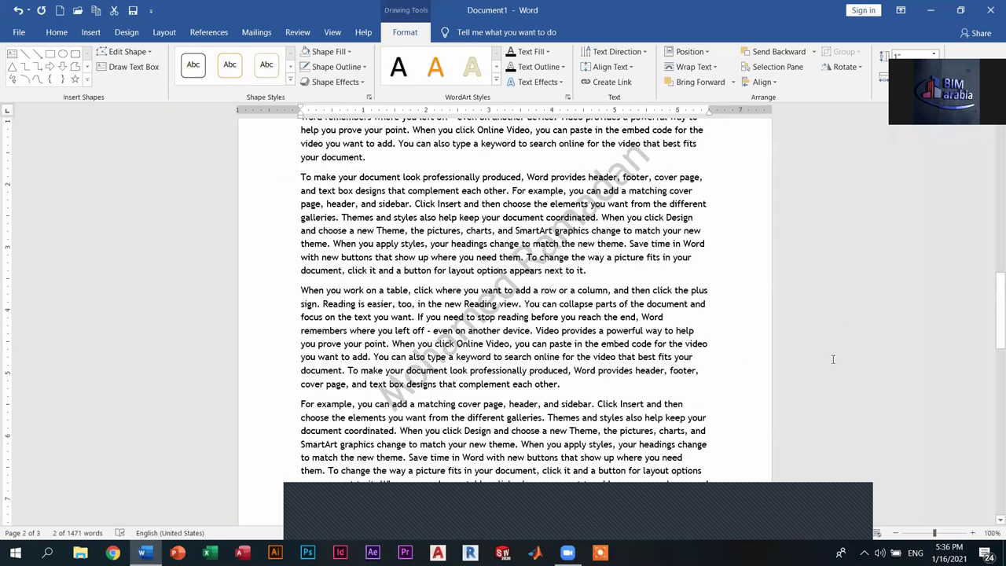
# - Exit header and footer editing and scroll down to the end of page 1's text
pyautogui.click(855, 381)
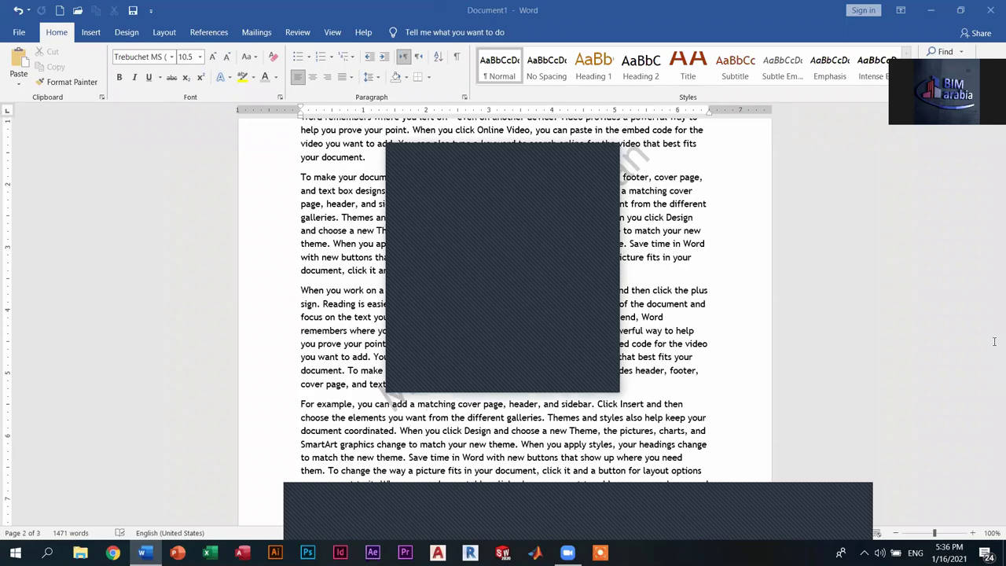
pyautogui.press('Escape')
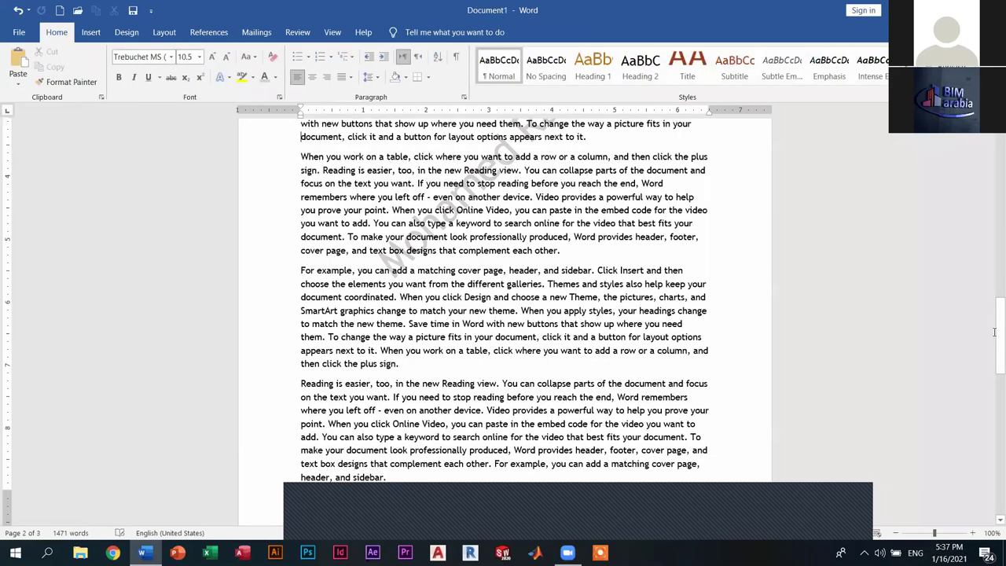
pyautogui.moveTo(999, 334)
pyautogui.mouseDown()
pyautogui.moveTo(992, 490)
pyautogui.moveTo(989, 471)
pyautogui.mouseUp()
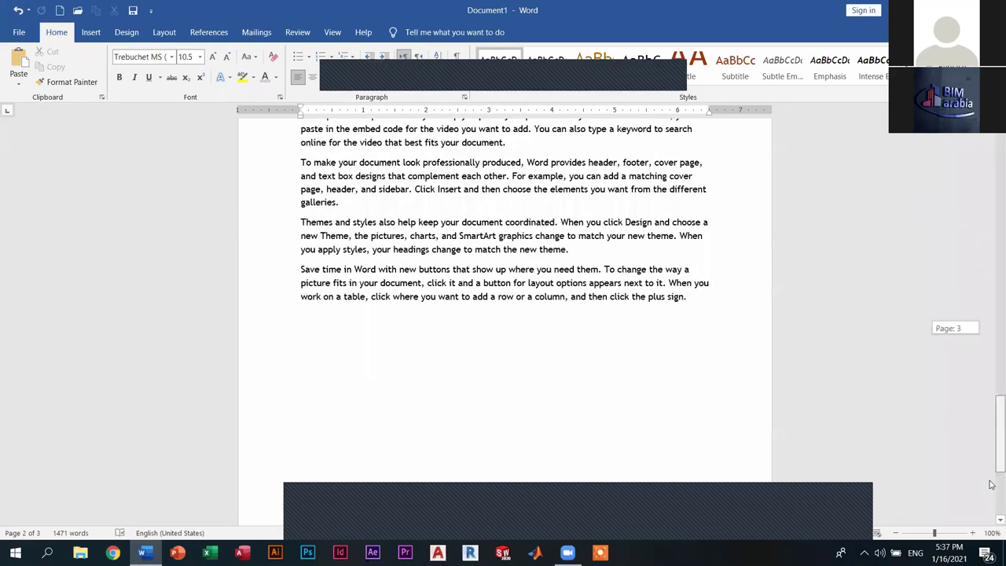
pyautogui.moveTo(991, 358); pyautogui.dragTo(991, 214)
pyautogui.moveTo(991, 256); pyautogui.dragTo(992, 319)
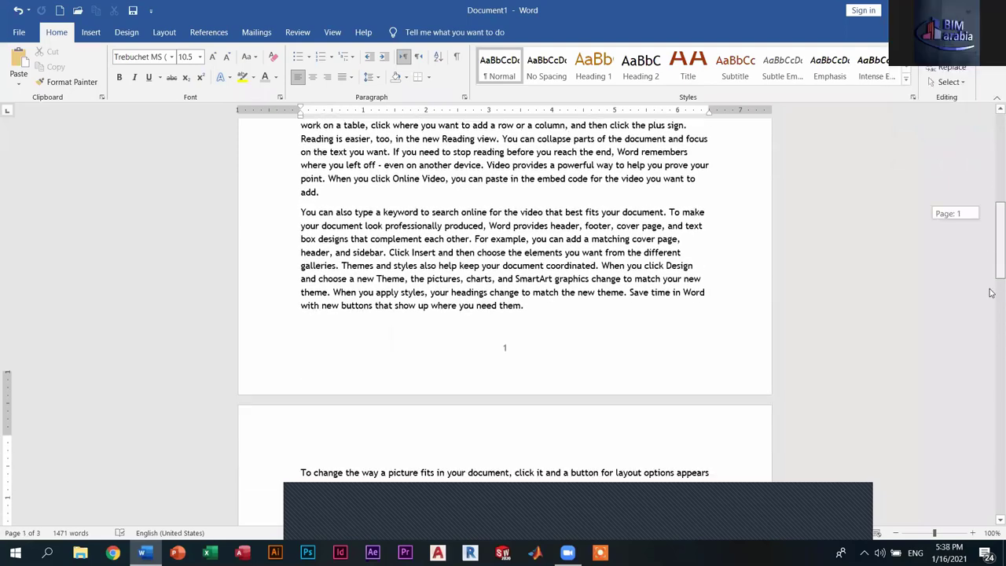
pyautogui.scroll(-5, 881, 346)
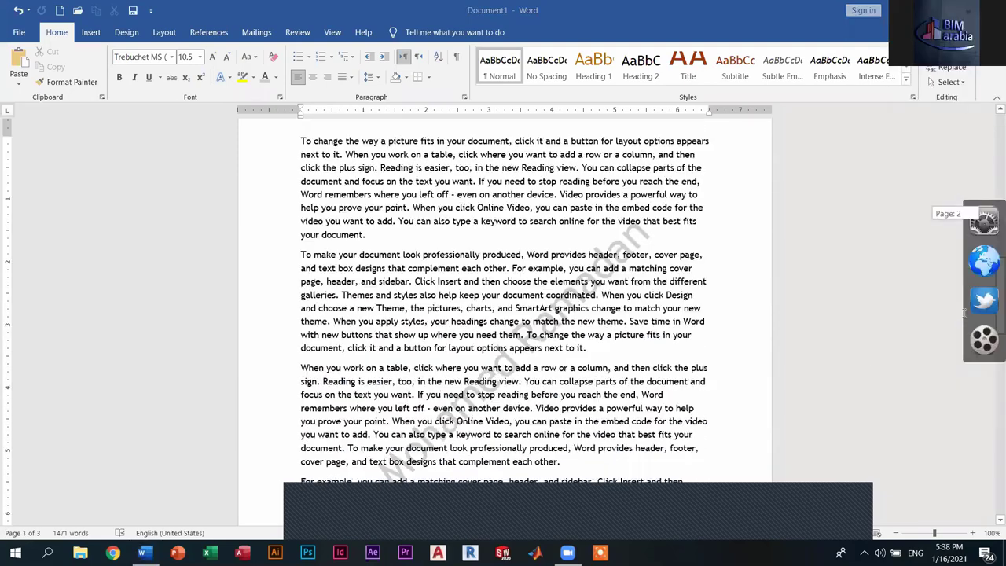
pyautogui.moveTo(991, 326)
pyautogui.mouseDown()
pyautogui.moveTo(991, 341)
pyautogui.moveTo(564, 403)
pyautogui.mouseUp()
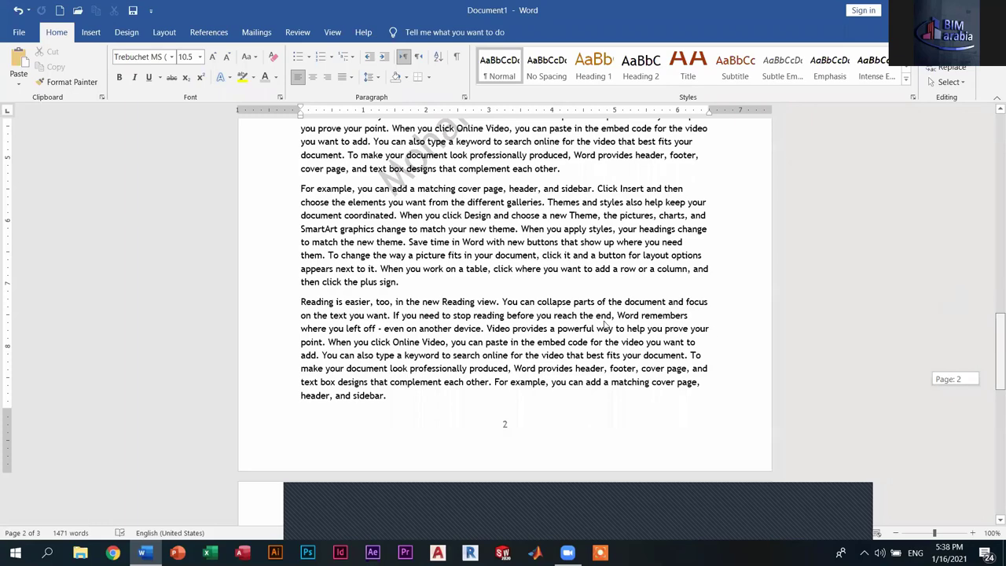
pyautogui.moveTo(991, 298); pyautogui.dragTo(518, 302)
pyautogui.scroll(1, 518, 303)
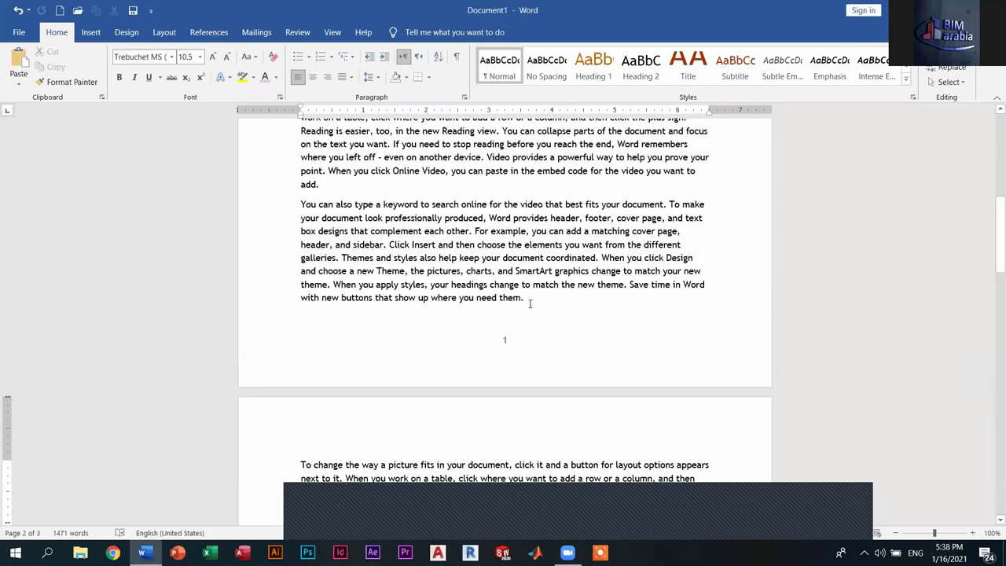
# - Insert a Next Page section break after page 1's last word
pyautogui.click(530, 303)
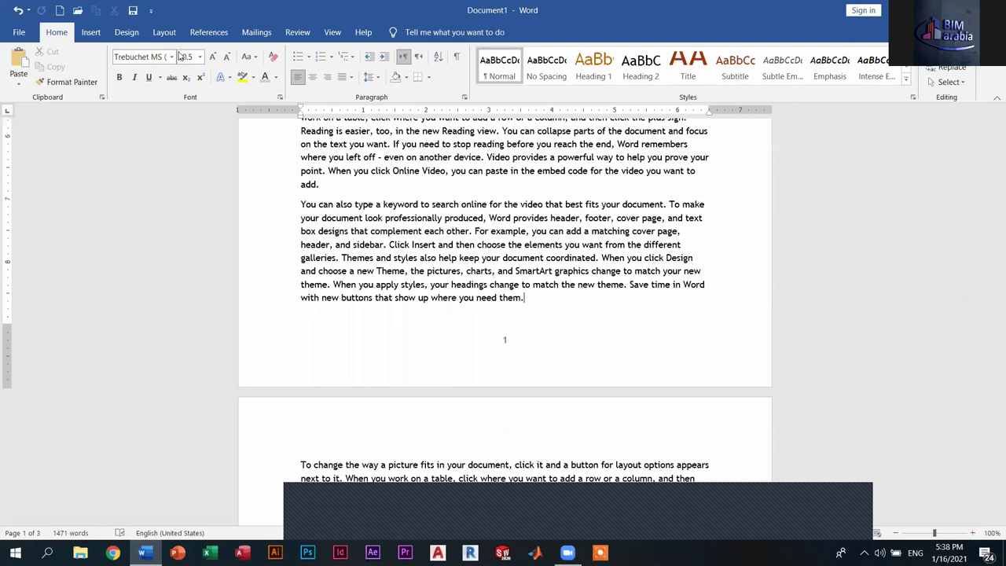
pyautogui.click(164, 32)
pyautogui.click(161, 52)
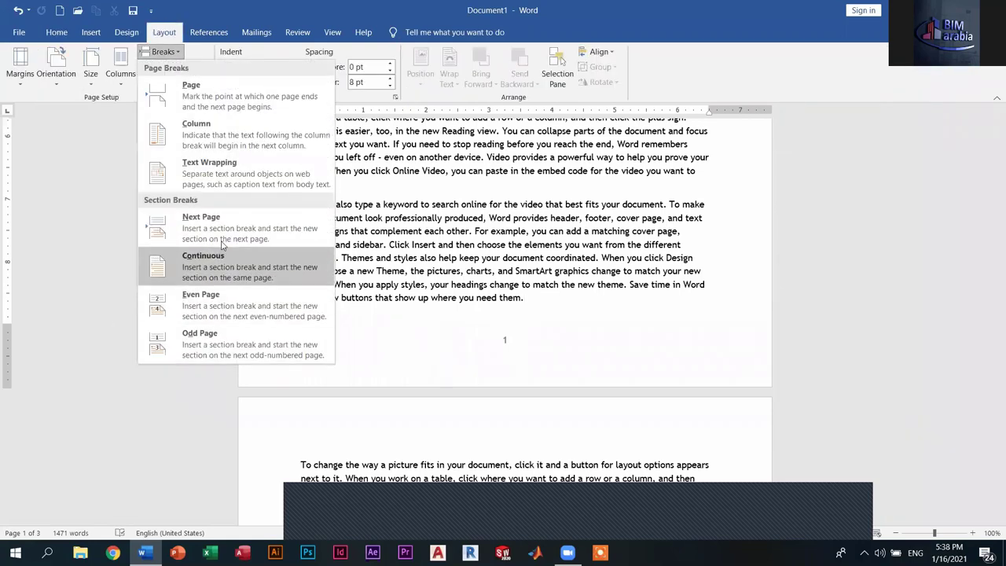
pyautogui.click(225, 237)
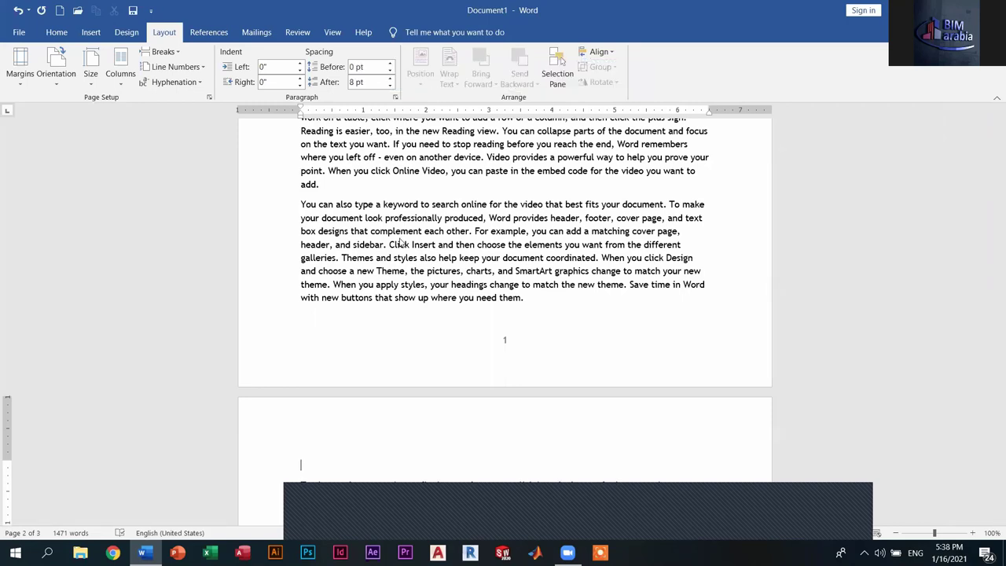
pyautogui.scroll(-1, 598, 421)
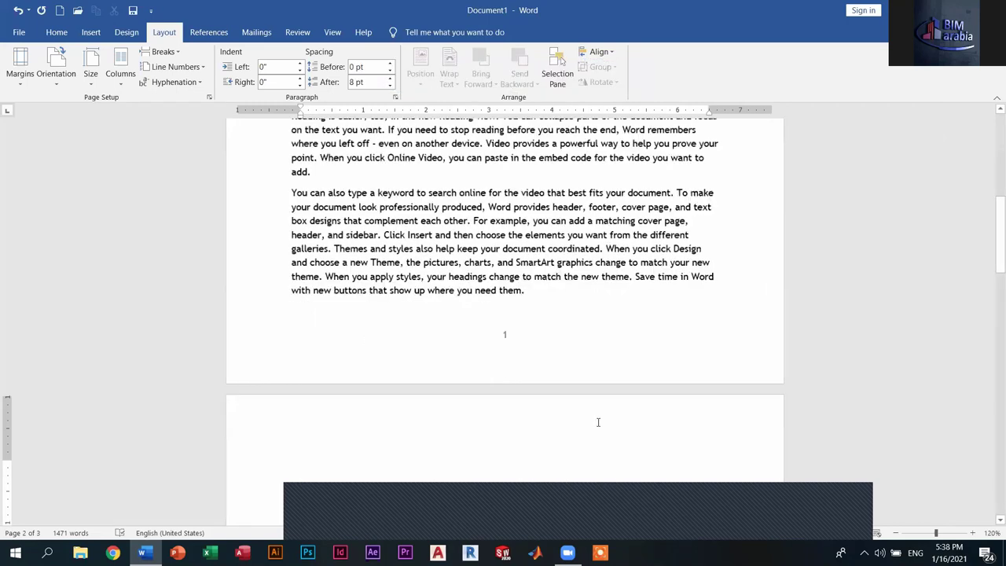
pyautogui.keyDown('ctrl'); pyautogui.scroll(3, 785, 353); pyautogui.keyUp('ctrl')
pyautogui.keyDown('ctrl'); pyautogui.scroll(-2, 785, 352); pyautogui.keyUp('ctrl')
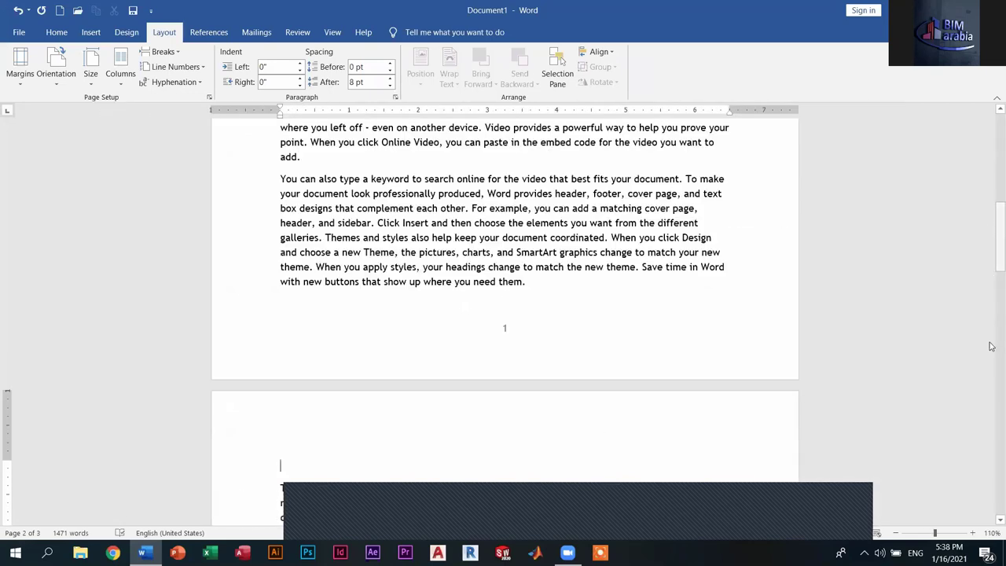
pyautogui.scroll(-15, 511, 414)
pyautogui.doubleClick(515, 417)
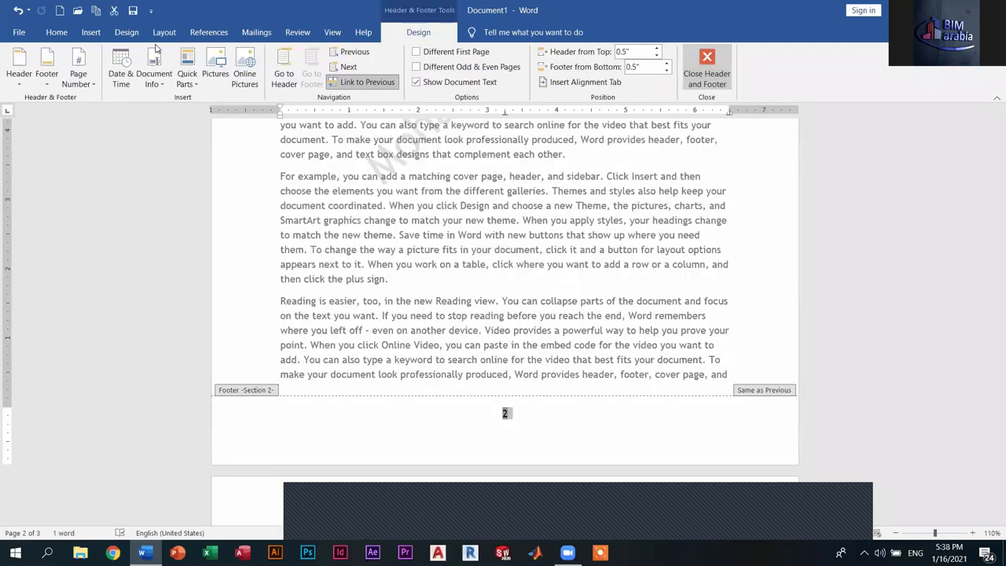
pyautogui.press('Escape')
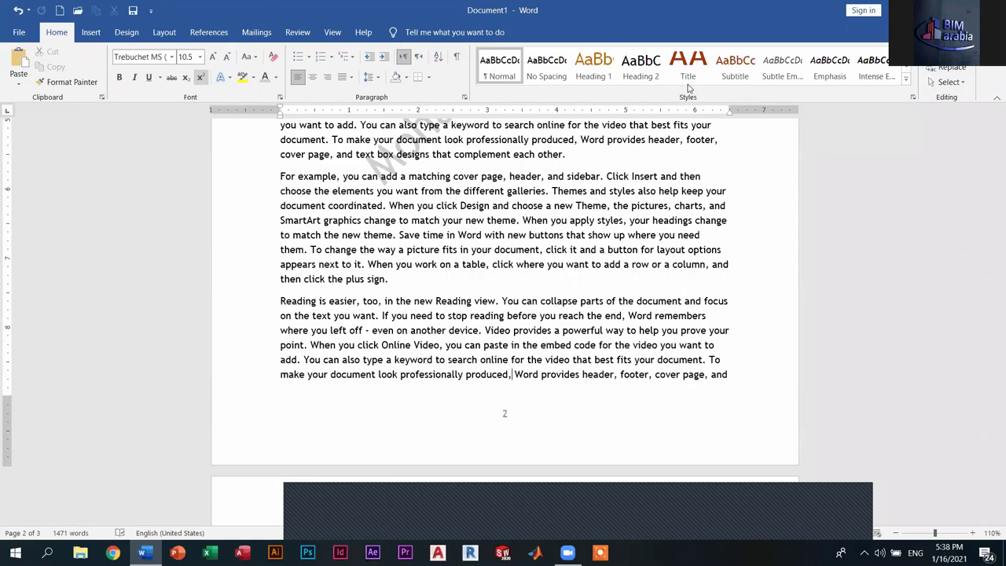
pyautogui.hotkey('alt', 'n')
pyautogui.press('n')
pyautogui.press('u')
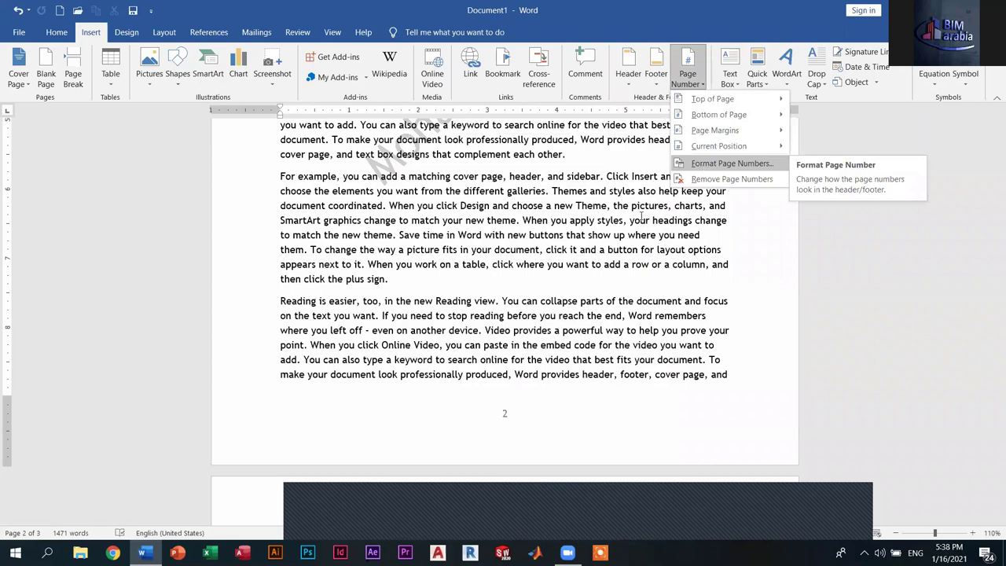
pyautogui.click(745, 249)
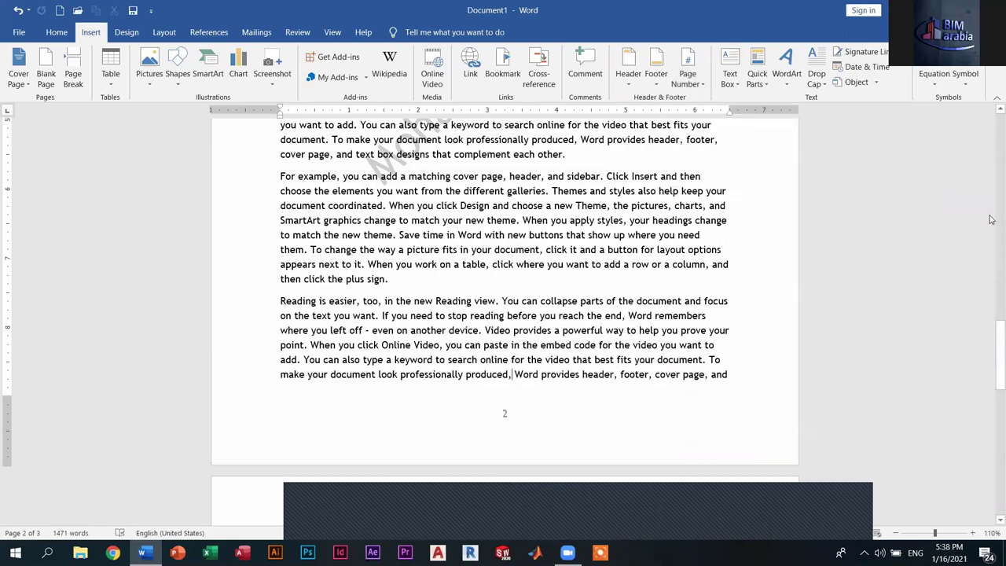
pyautogui.scroll(3, 990, 219)
pyautogui.scroll(4, 991, 219)
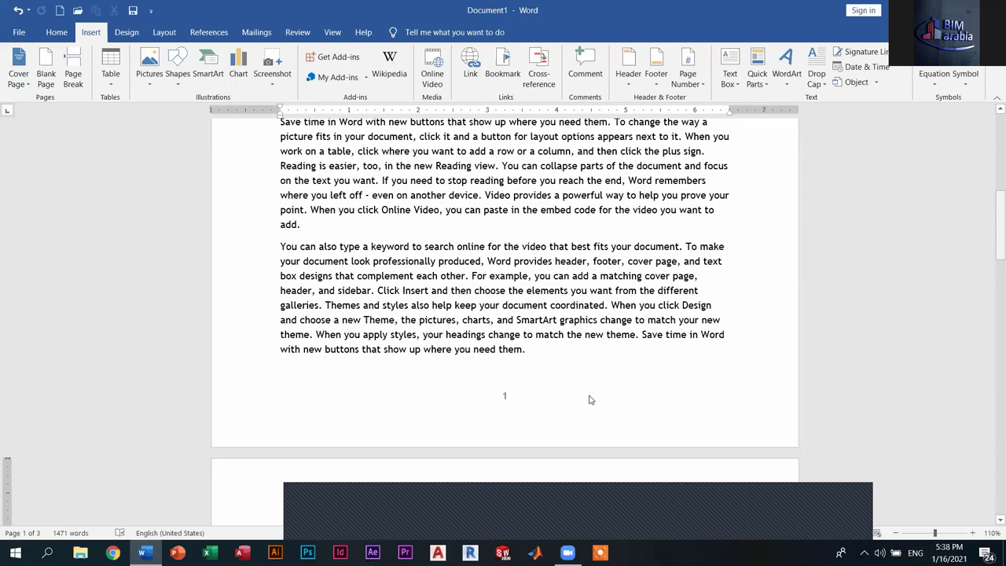
# - Leave the Breaks list unused and move the insertion point to the end of page 2
pyautogui.click(173, 36)
pyautogui.click(177, 53)
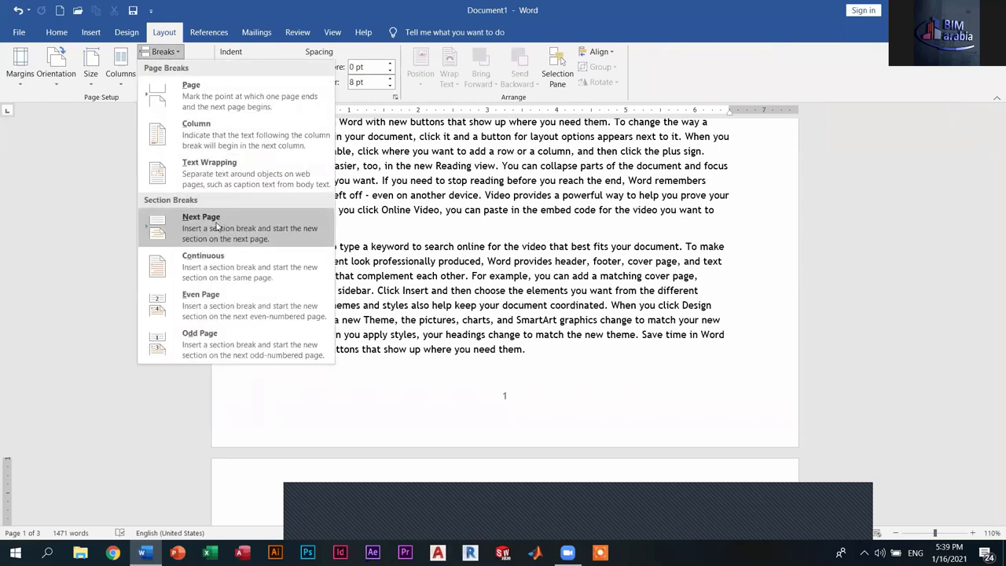
pyautogui.click(611, 370)
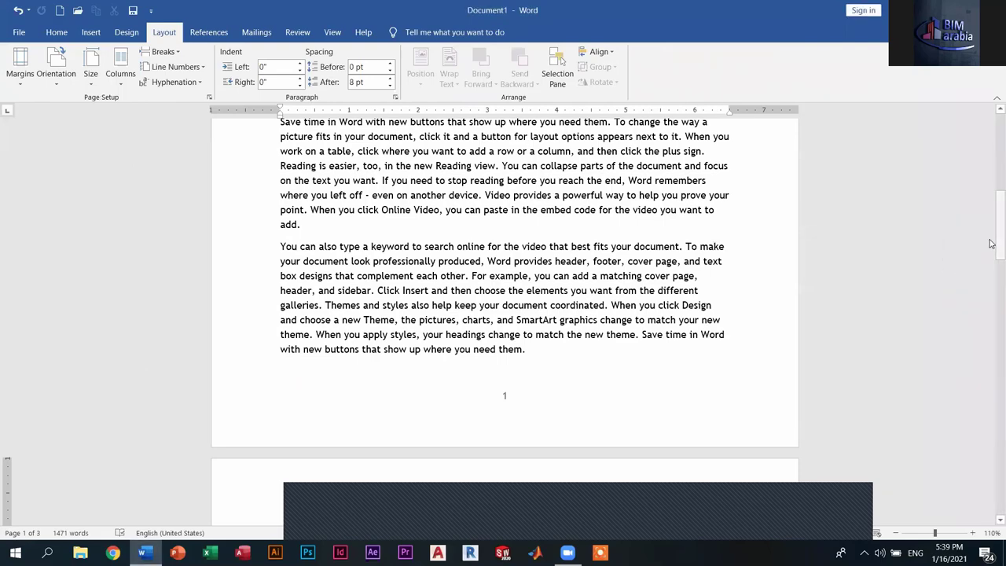
pyautogui.moveTo(992, 244); pyautogui.dragTo(991, 334)
pyautogui.scroll(-5, 990, 364)
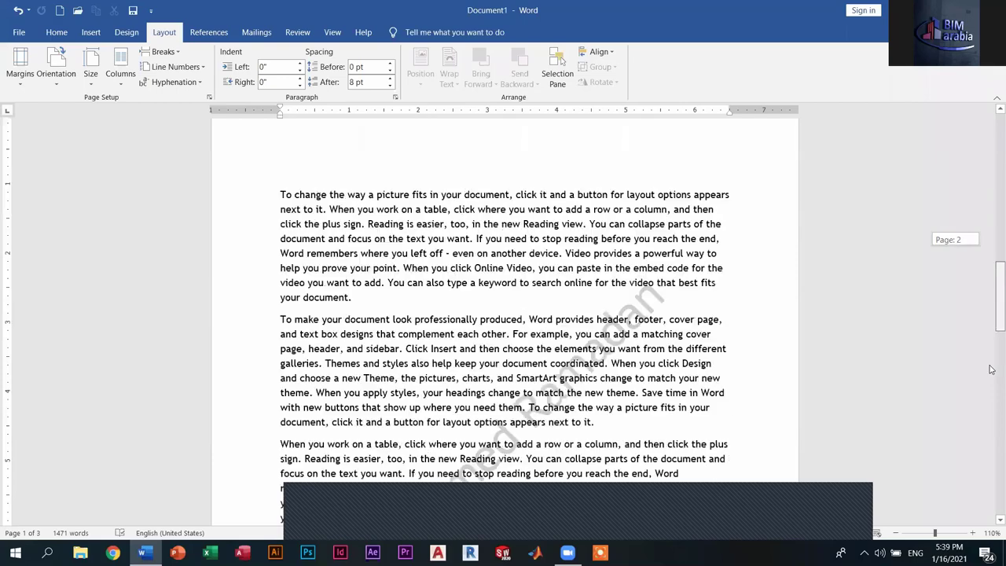
pyautogui.scroll(-1, 991, 370)
pyautogui.scroll(-8, 450, 395)
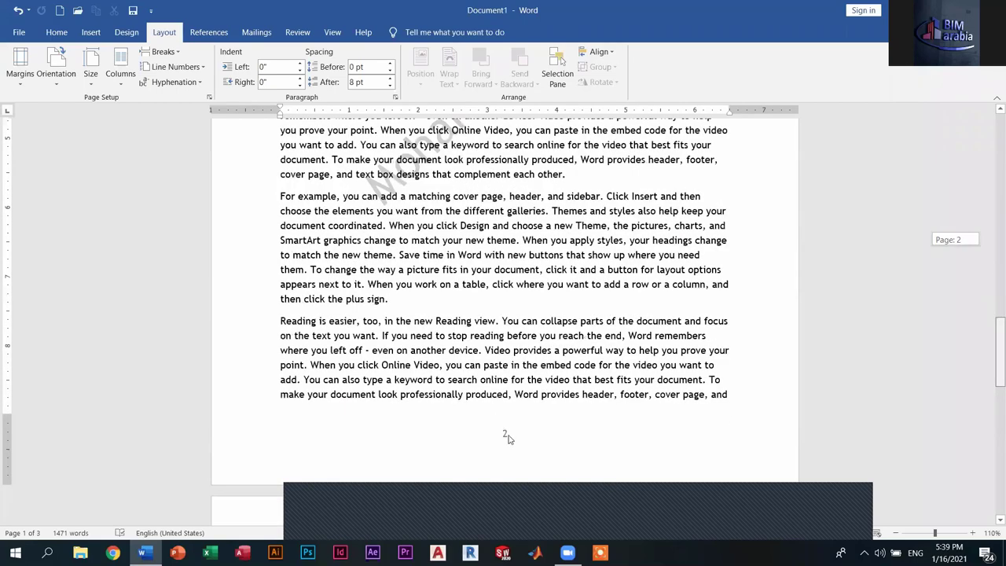
pyautogui.click(510, 433)
# - Open page 2's footer and unlink it from section 1's footer
pyautogui.doubleClick(518, 436)
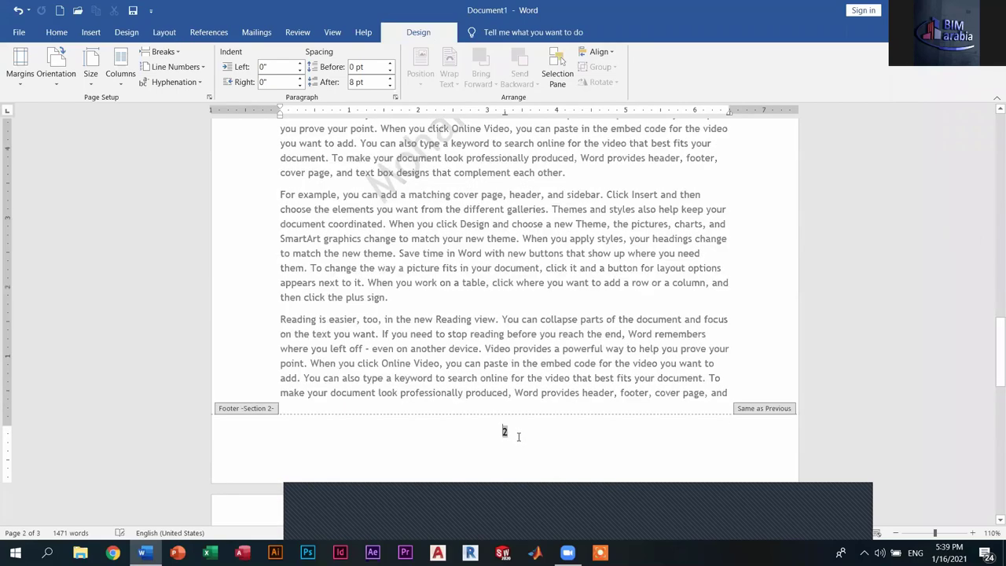
pyautogui.click(518, 436)
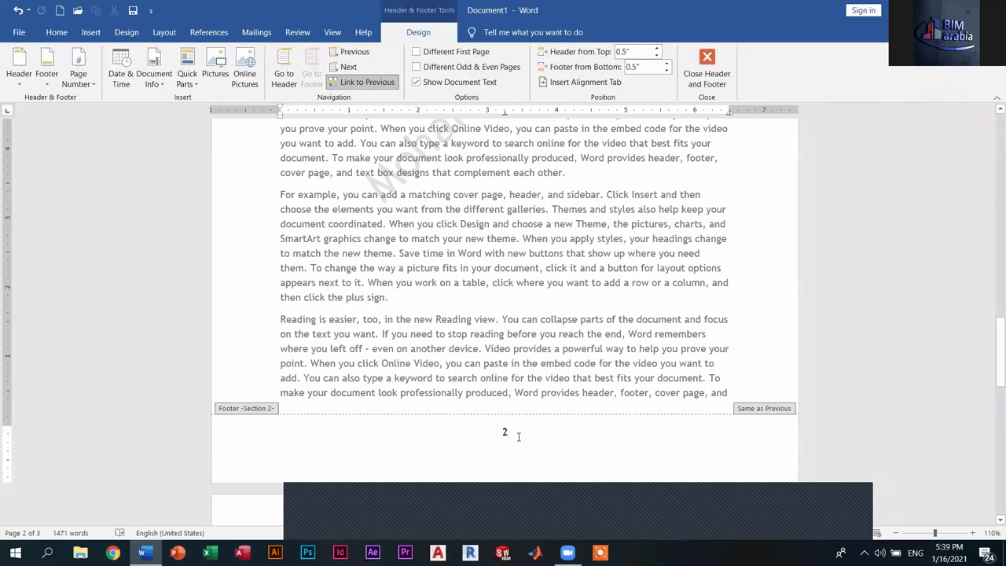
pyautogui.doubleClick(517, 436)
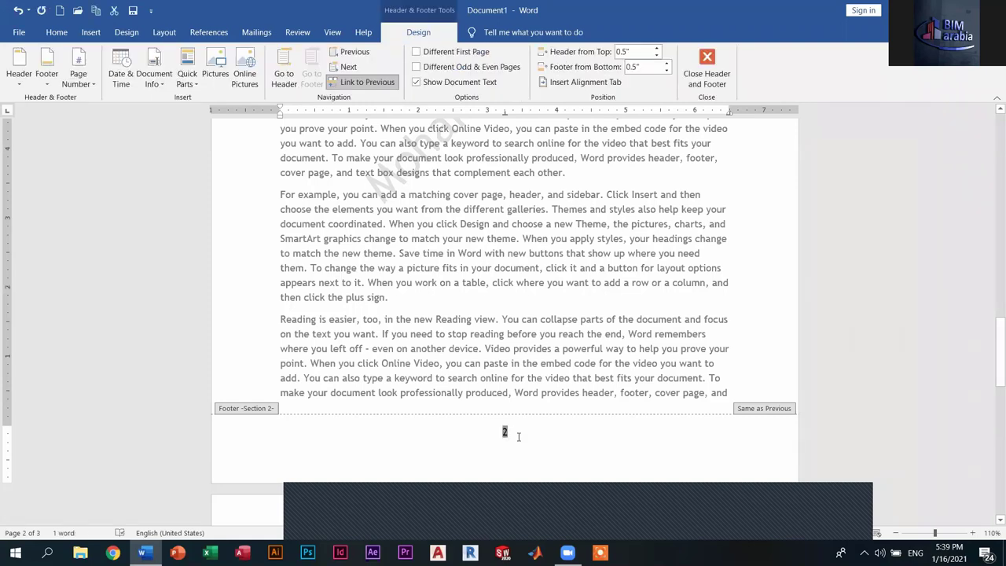
pyautogui.click(361, 83)
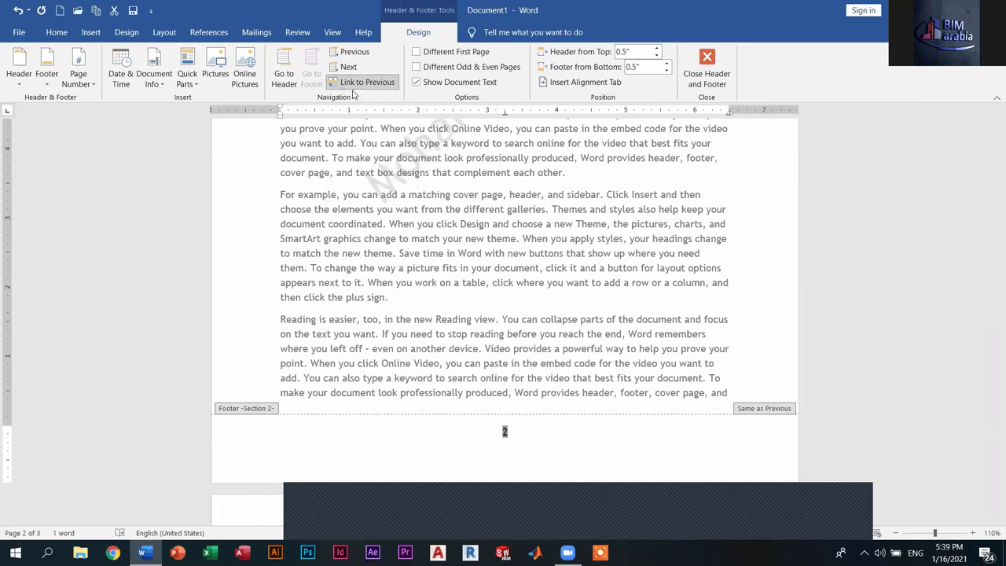
pyautogui.click(366, 85)
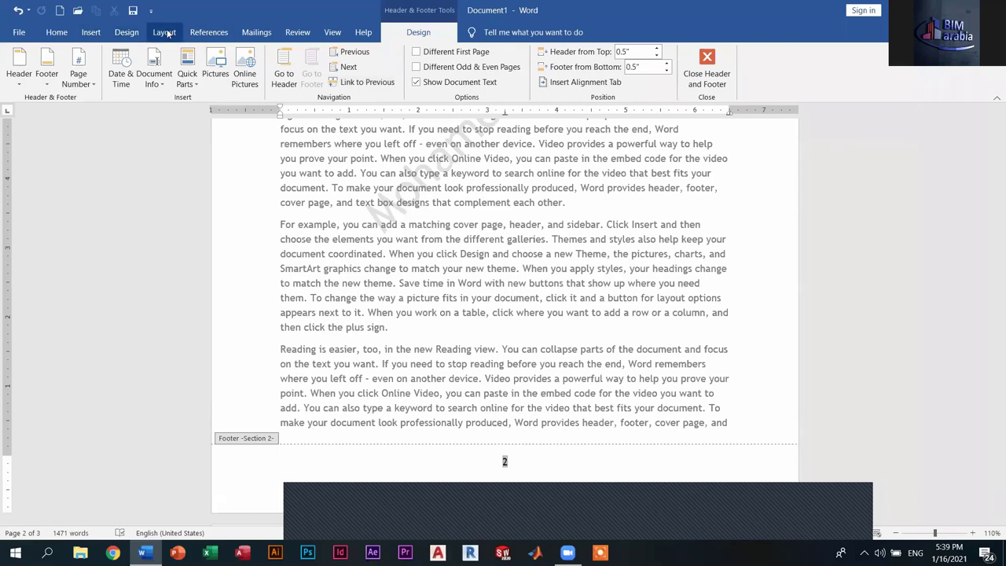
# - Set section 2's page number format to start at 1, then exit the footer
pyautogui.click(89, 33)
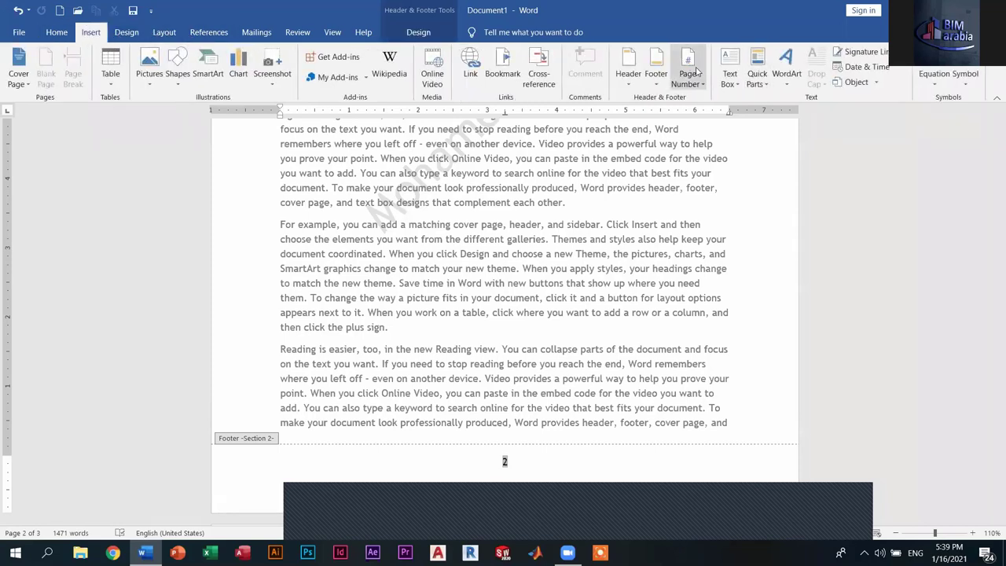
pyautogui.click(688, 74)
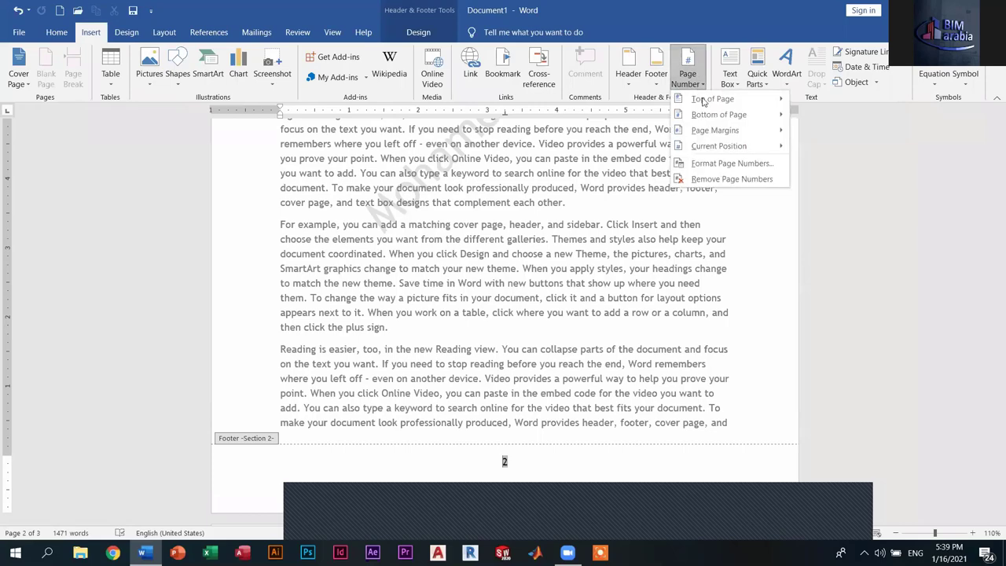
pyautogui.click(717, 163)
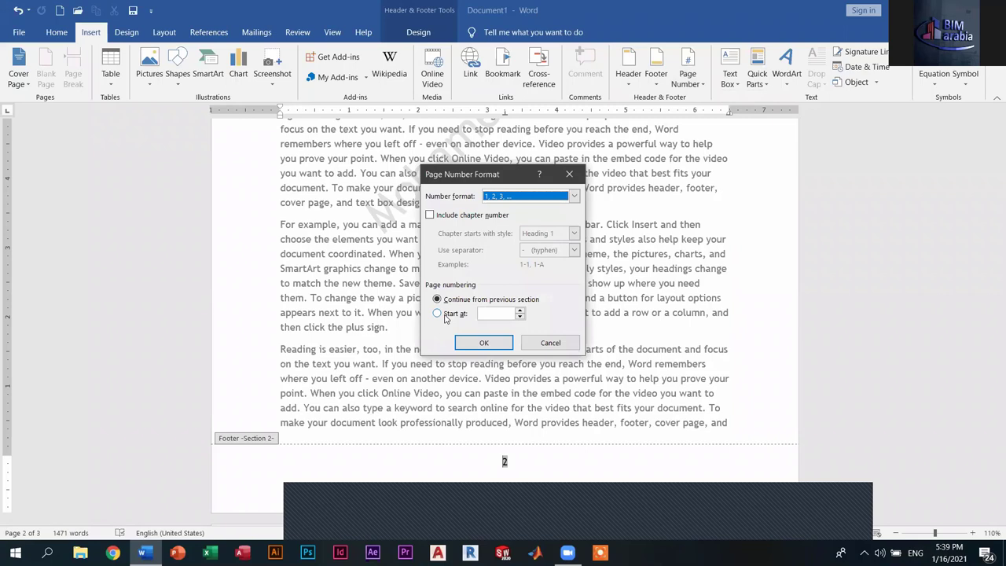
pyautogui.click(445, 315)
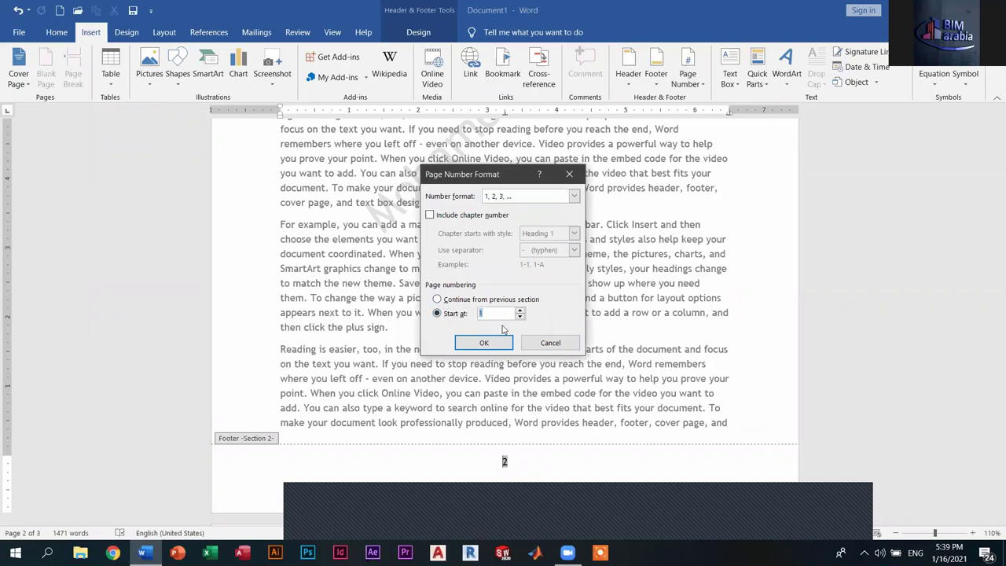
pyautogui.click(483, 343)
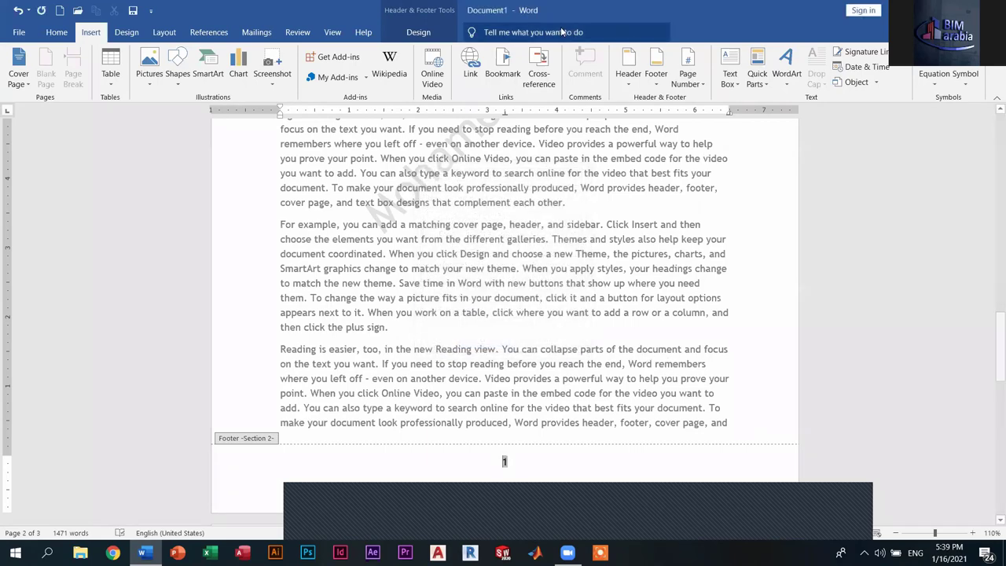
pyautogui.click(418, 31)
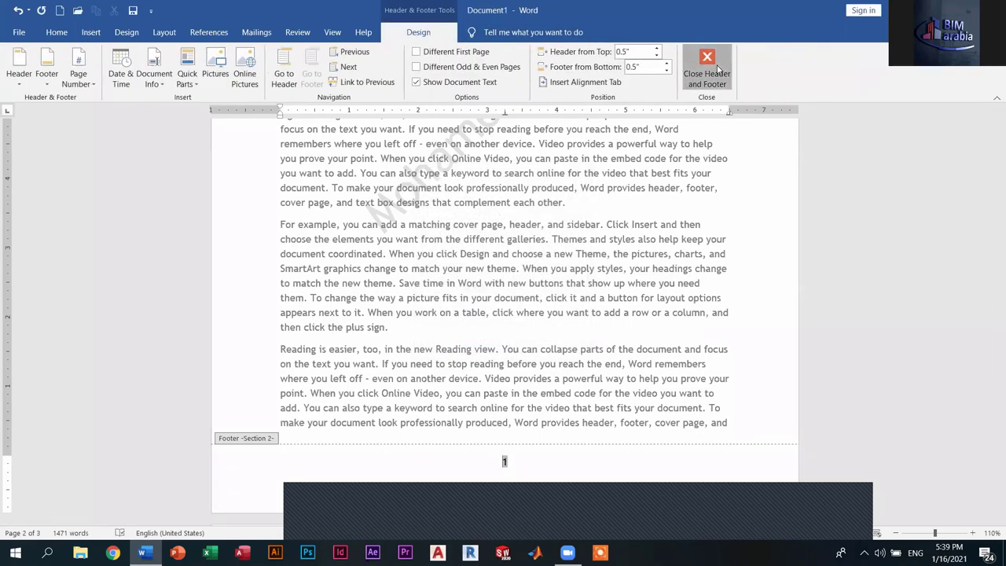
pyautogui.press('Escape')
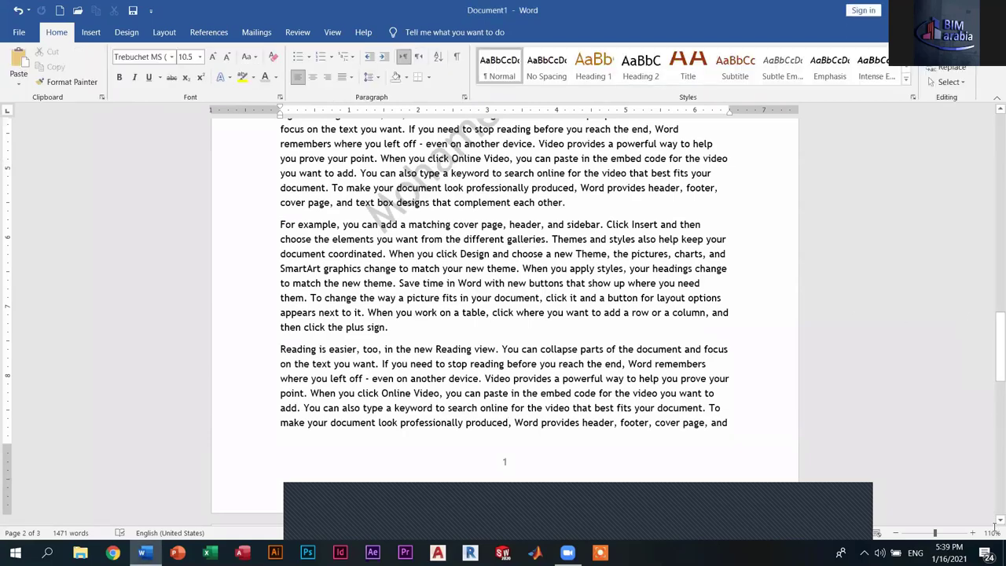
# - Delete the page number in page 1's footer and close the footer
pyautogui.moveTo(994, 343); pyautogui.dragTo(994, 255)
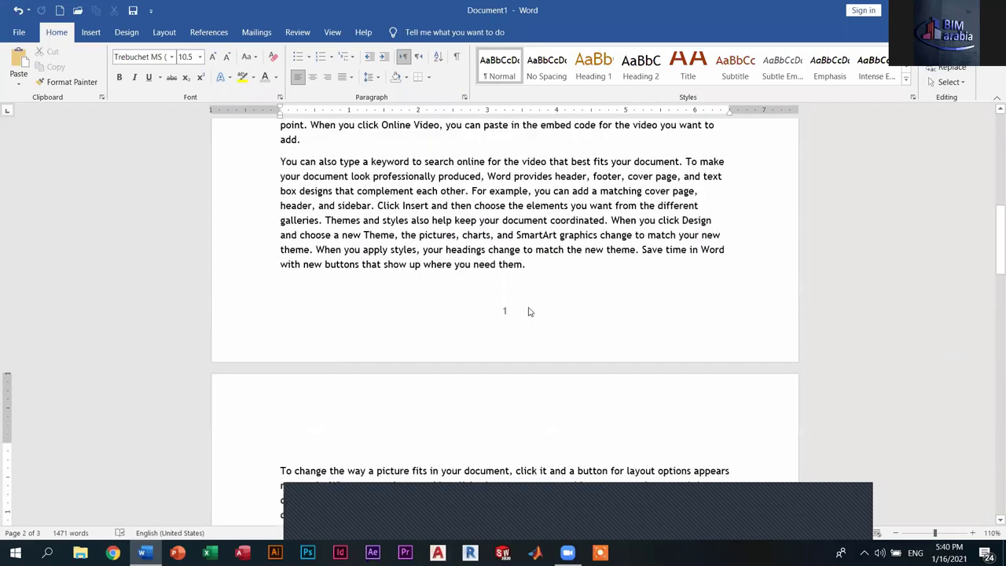
pyautogui.doubleClick(529, 306)
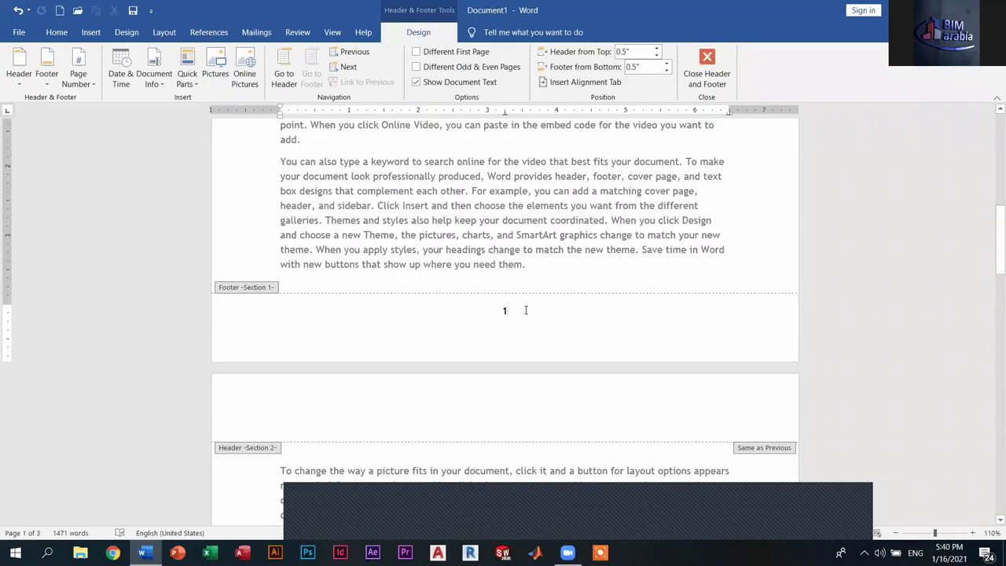
pyautogui.press('Delete')
pyautogui.click(706, 59)
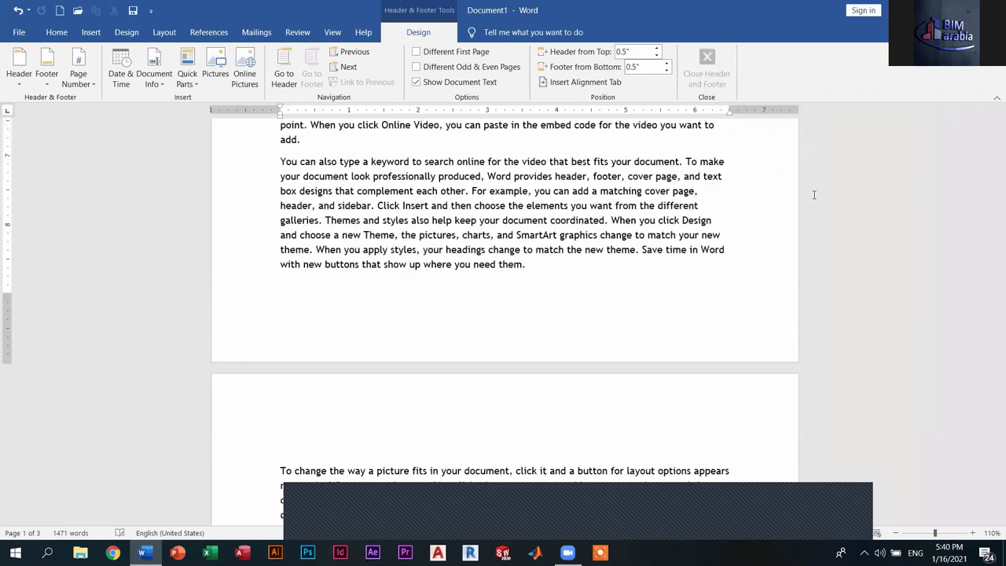
pyautogui.moveTo(990, 285); pyautogui.dragTo(992, 495)
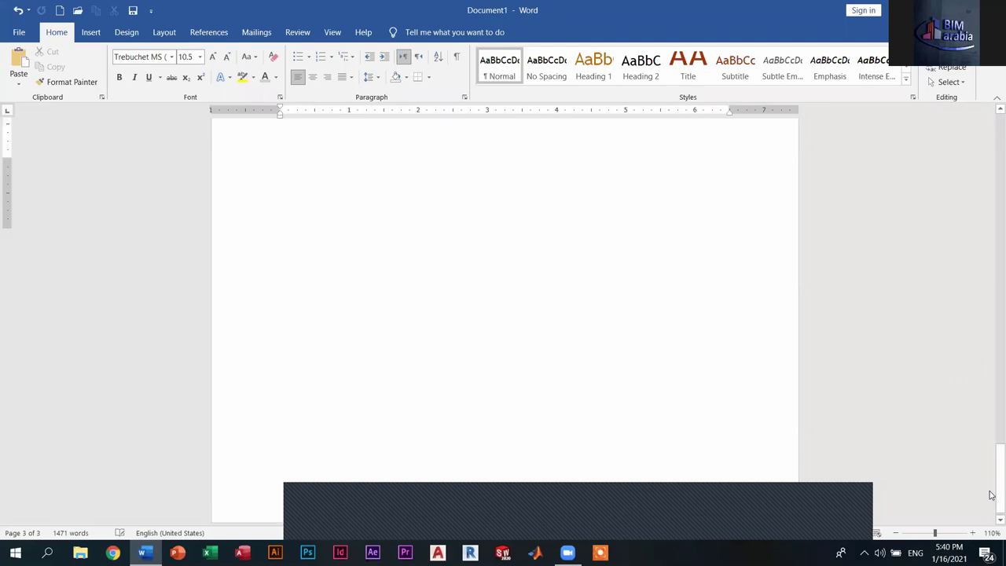
# - Delete the grey diagonal name watermark from page 2
pyautogui.scroll(5, 992, 495)
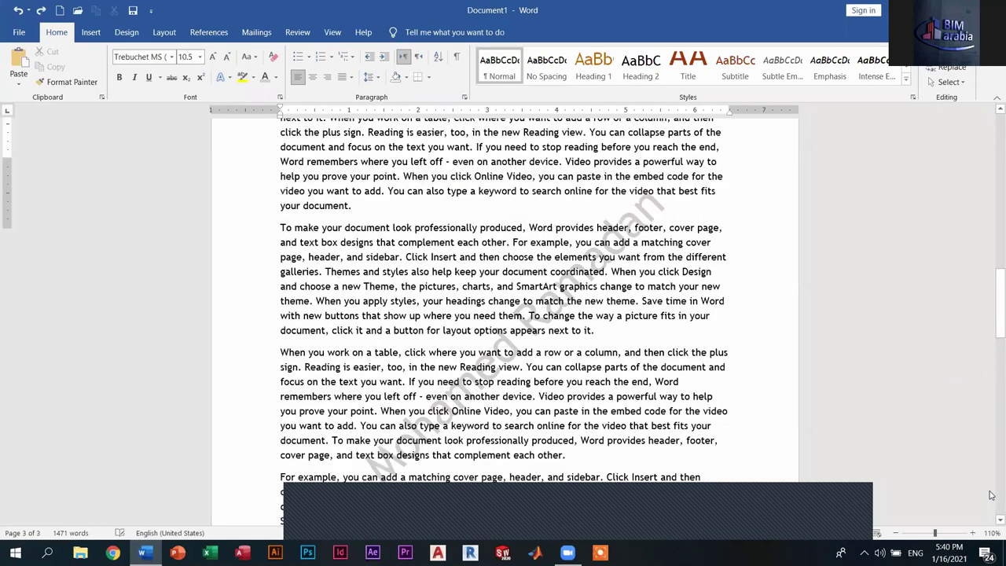
pyautogui.scroll(5, 992, 495)
pyautogui.click(518, 426)
pyautogui.press('Delete')
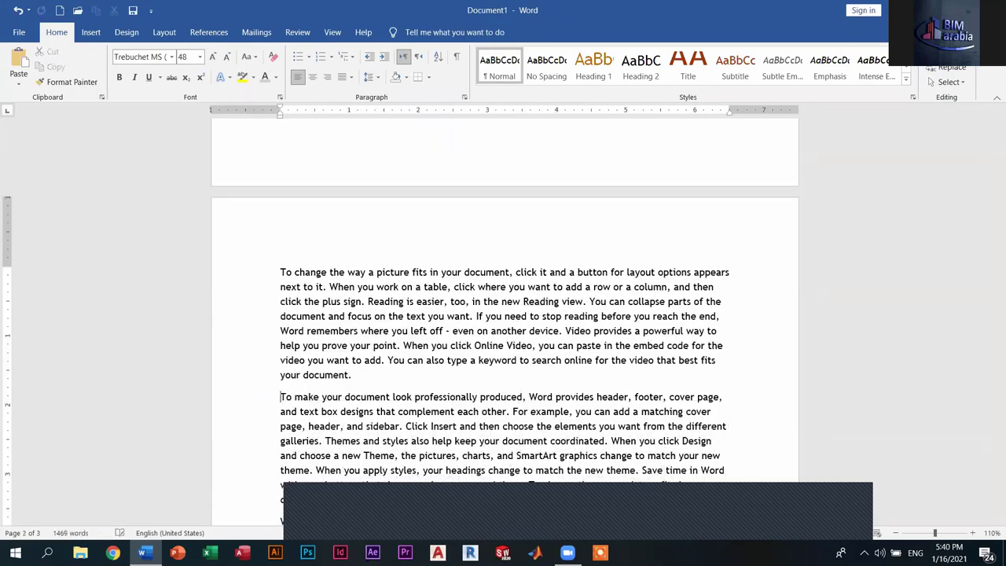
# - Add a Plain Number 2 centred page number at the bottom of the pages and close the footer
pyautogui.click(98, 34)
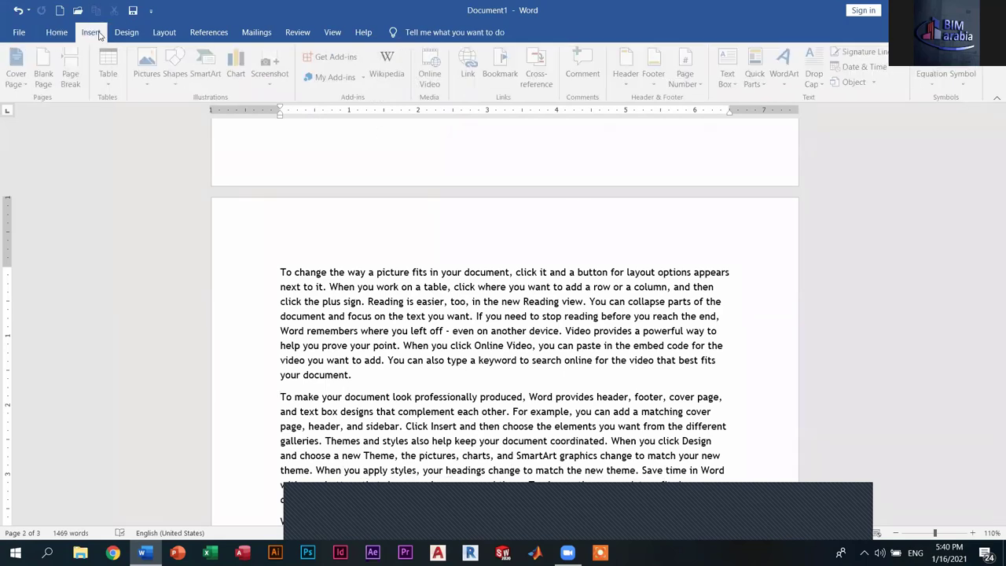
pyautogui.click(698, 83)
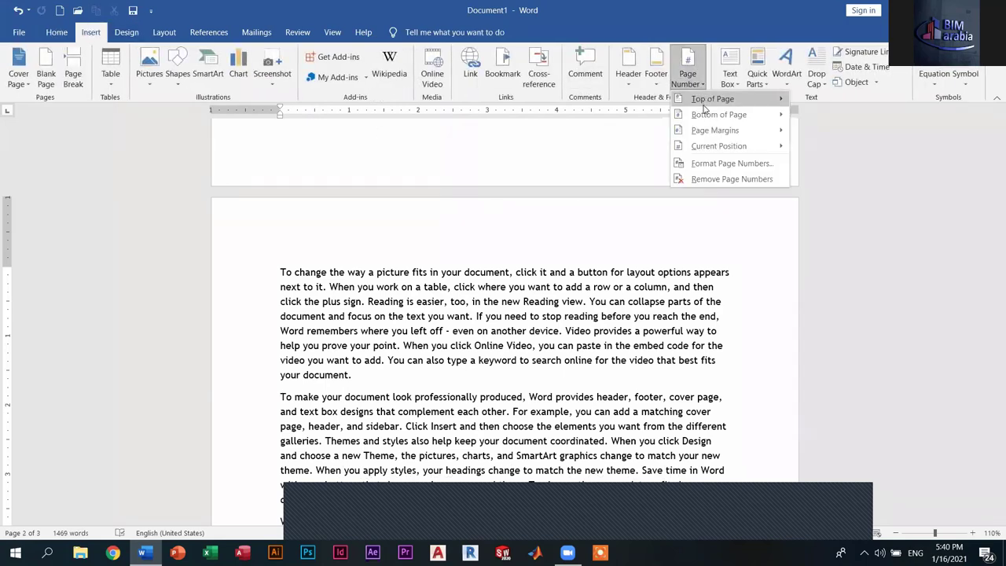
pyautogui.moveTo(718, 114)
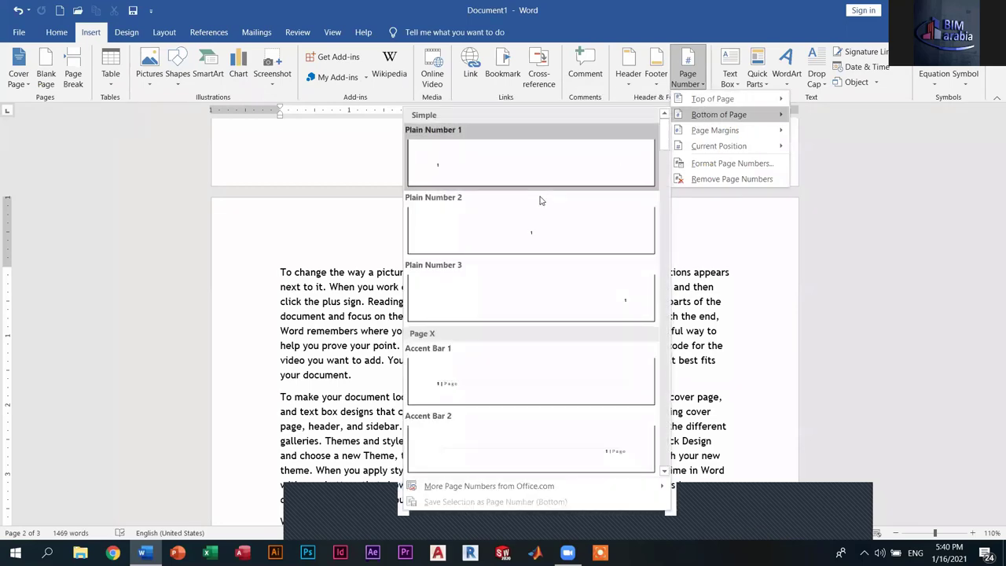
pyautogui.click(526, 233)
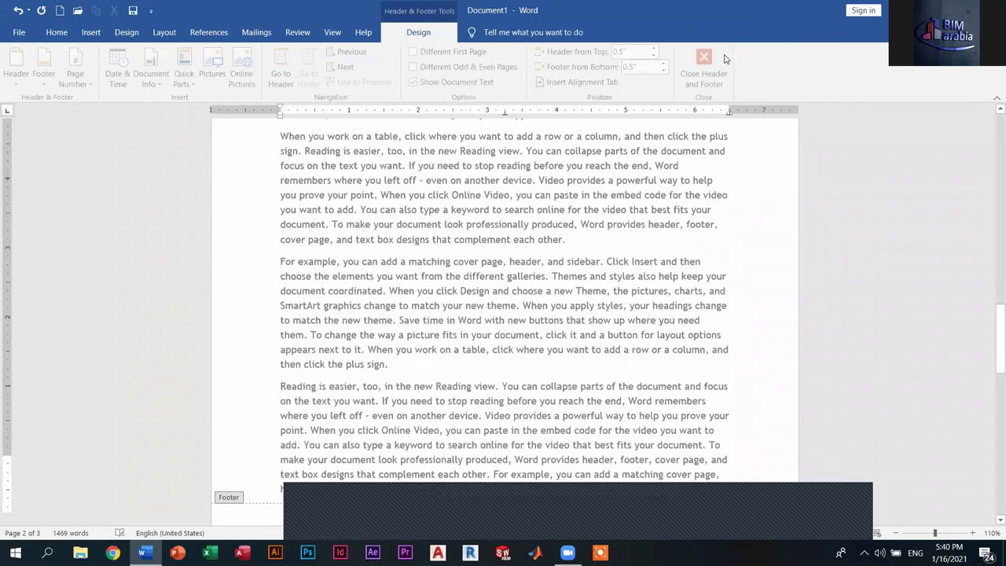
pyautogui.click(719, 63)
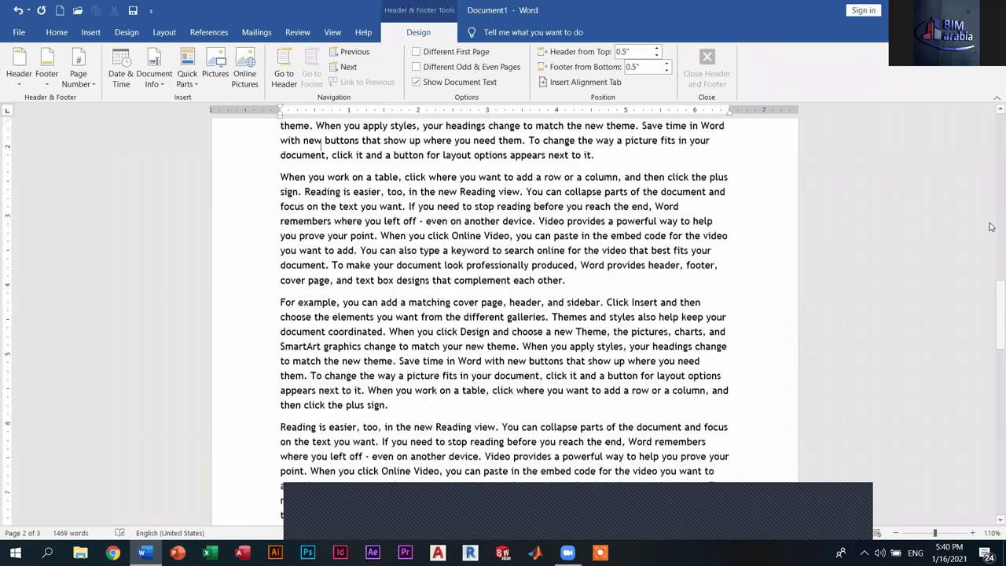
pyautogui.moveTo(990, 220); pyautogui.dragTo(990, 487)
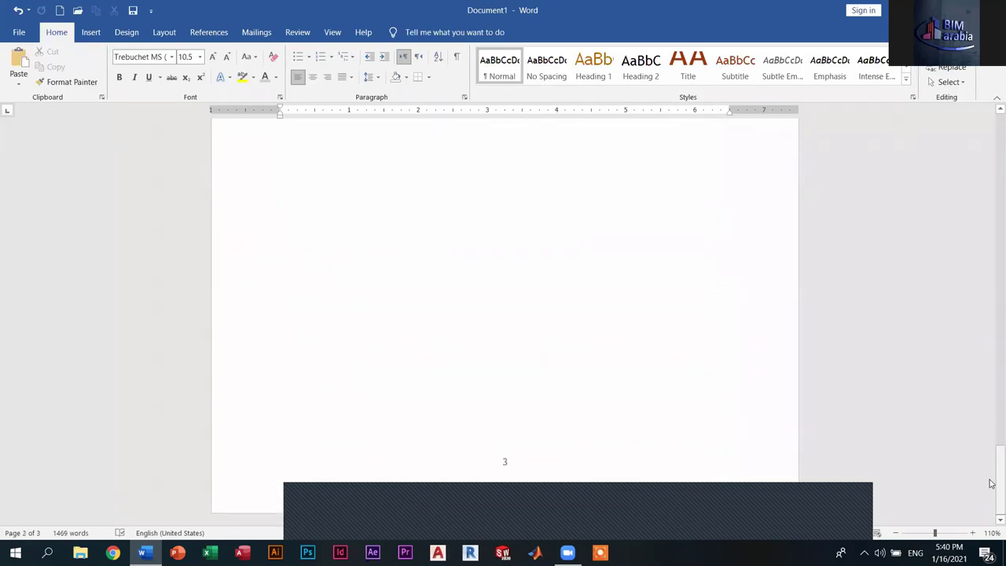
pyautogui.moveTo(991, 482)
pyautogui.mouseDown()
pyautogui.moveTo(991, 334)
pyautogui.moveTo(980, 319)
pyautogui.mouseUp()
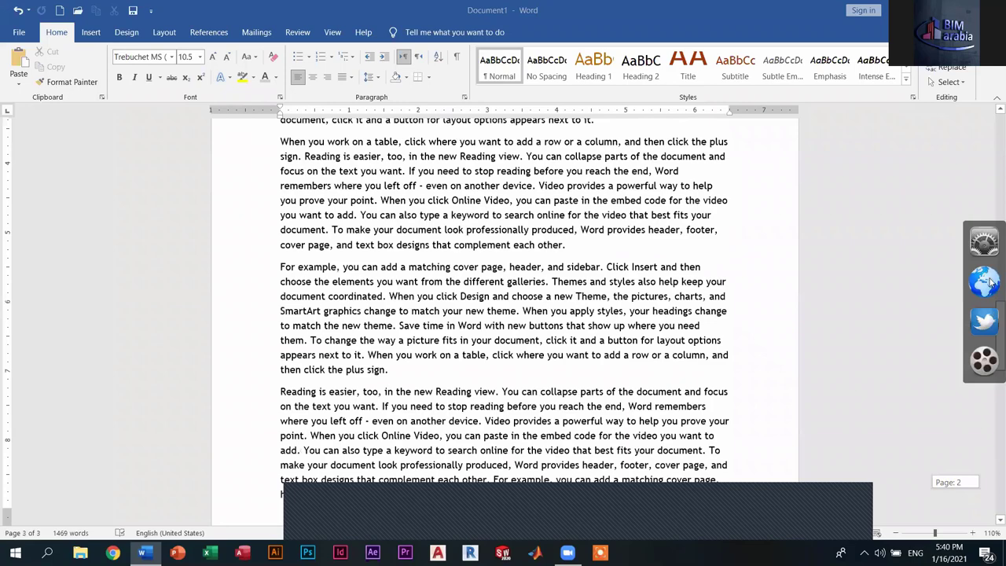
pyautogui.moveTo(991, 281); pyautogui.dragTo(991, 360)
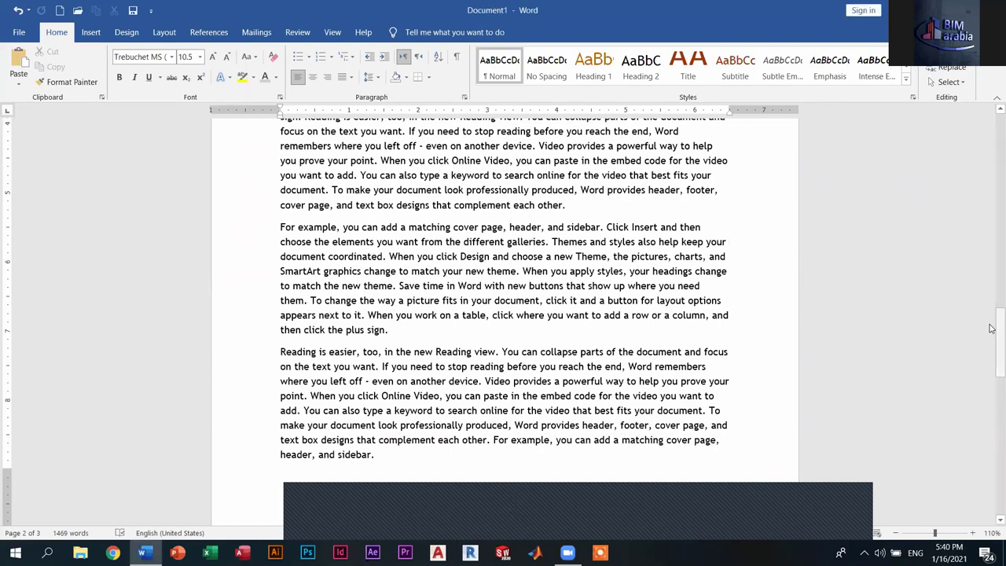
pyautogui.moveTo(992, 312); pyautogui.dragTo(992, 209)
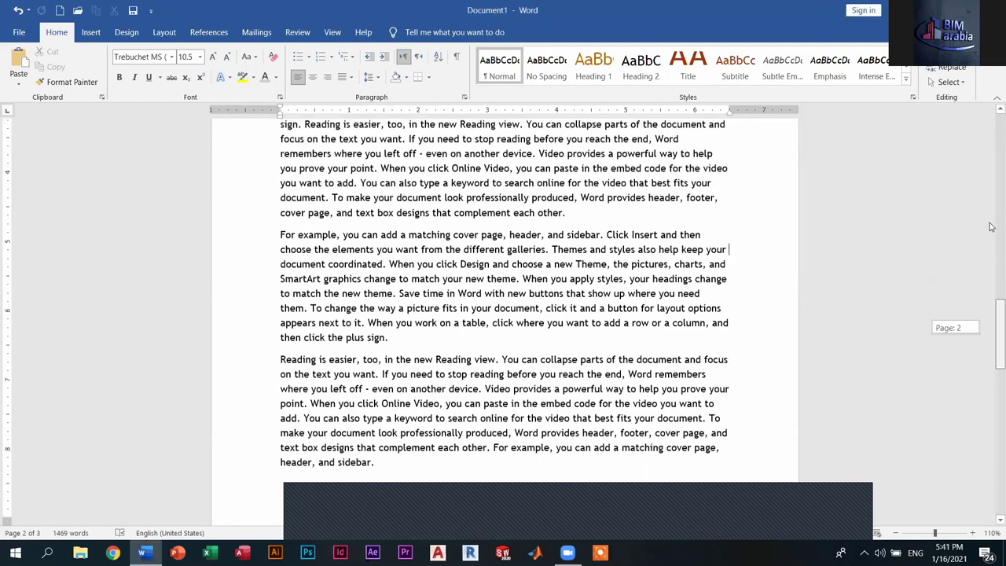
pyautogui.scroll(5, 579, 338)
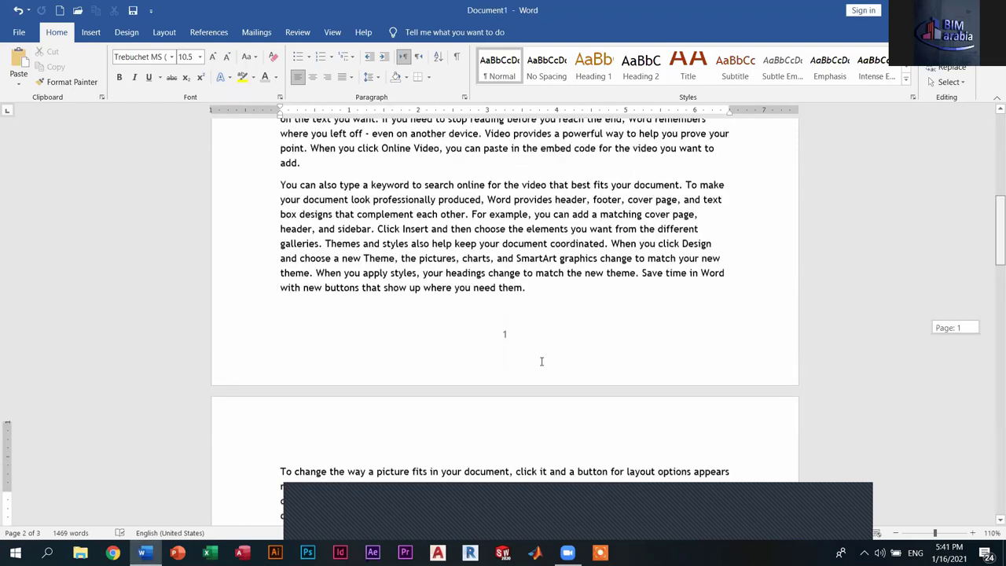
pyautogui.scroll(2, 163, 182)
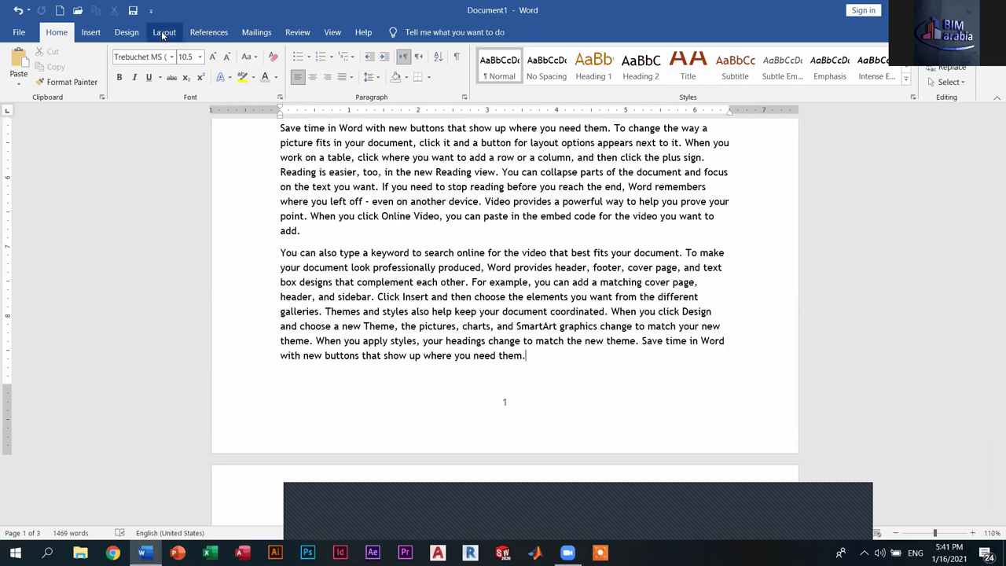
# - Insert a Next Page break from Layout > Breaks at the end of page 1's text
pyautogui.click(163, 32)
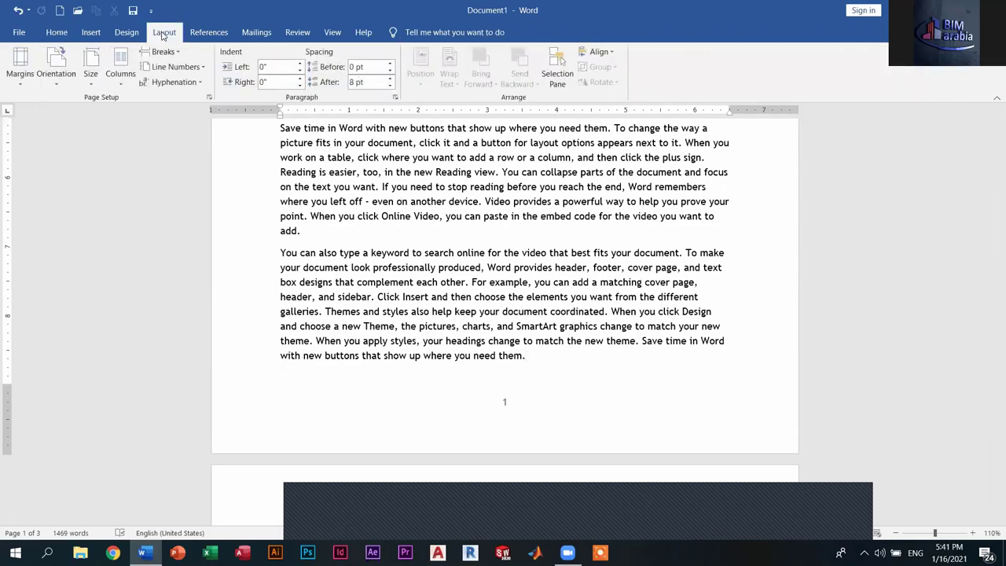
pyautogui.click(177, 53)
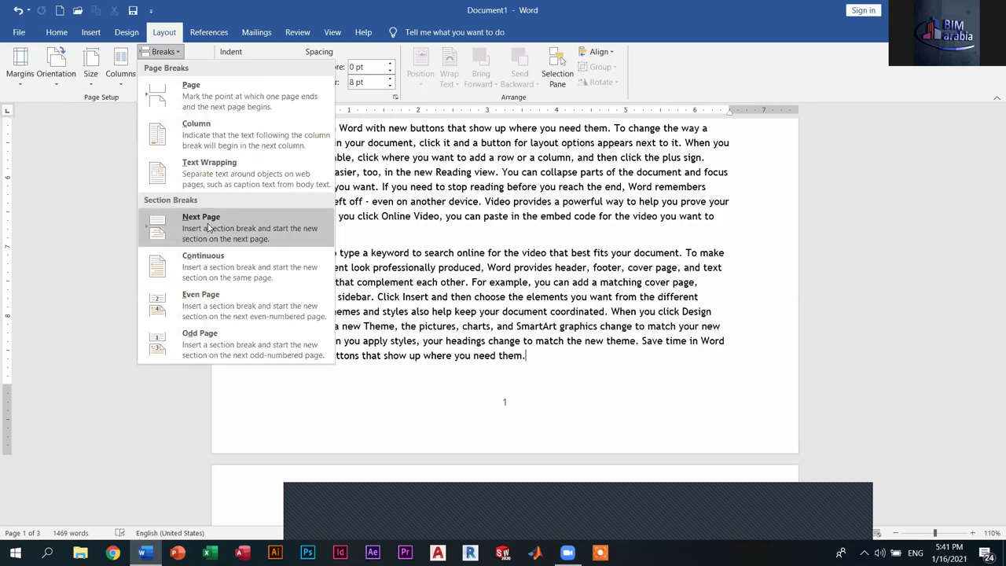
pyautogui.click(206, 227)
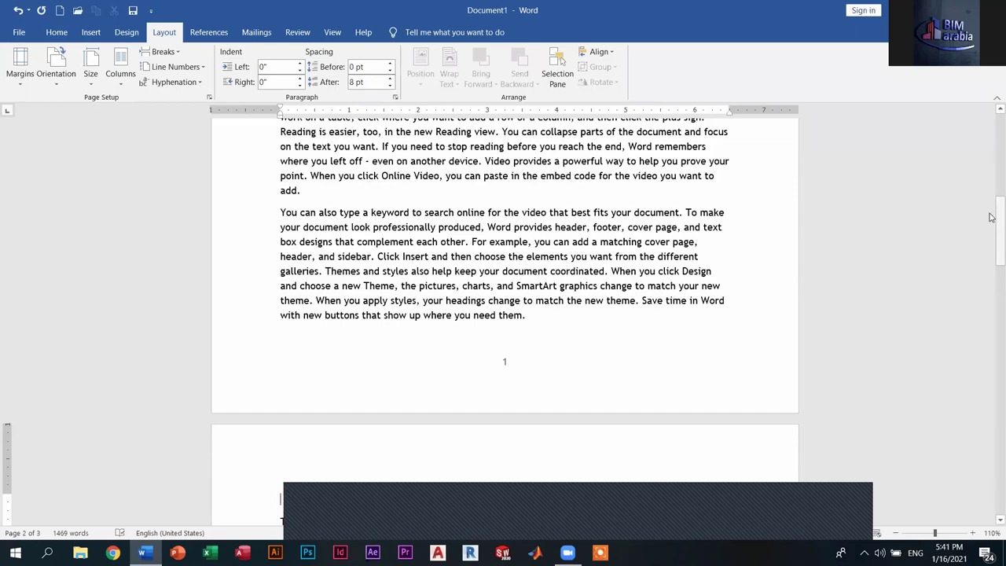
# - Open page 2's section-2 footer and unlink it from section 1 with Link to Previous off
pyautogui.moveTo(996, 218); pyautogui.dragTo(990, 336)
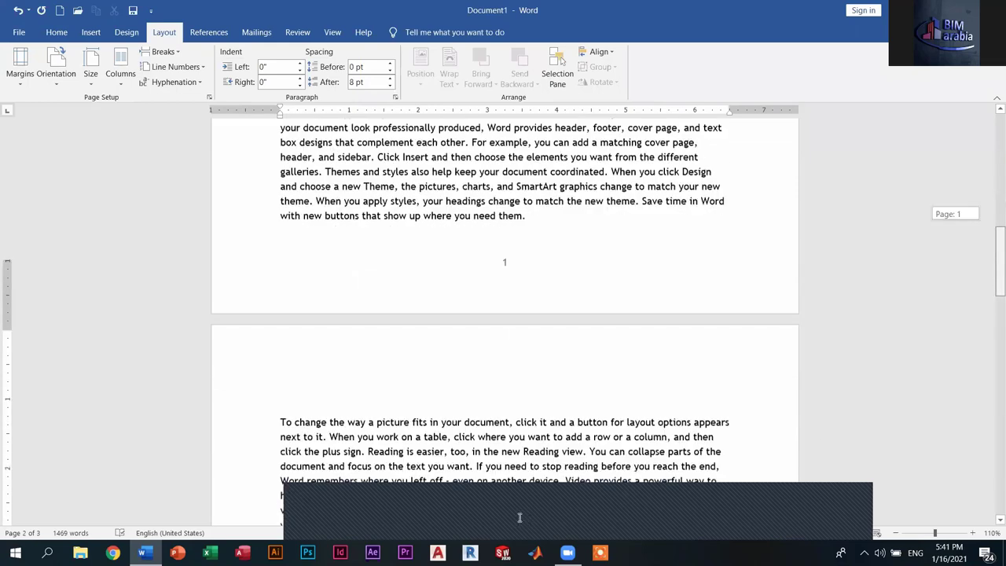
pyautogui.hotkey('ctrl', 'z')
pyautogui.hotkey('ctrl', 'z')
pyautogui.hotkey('ctrl', 'z')
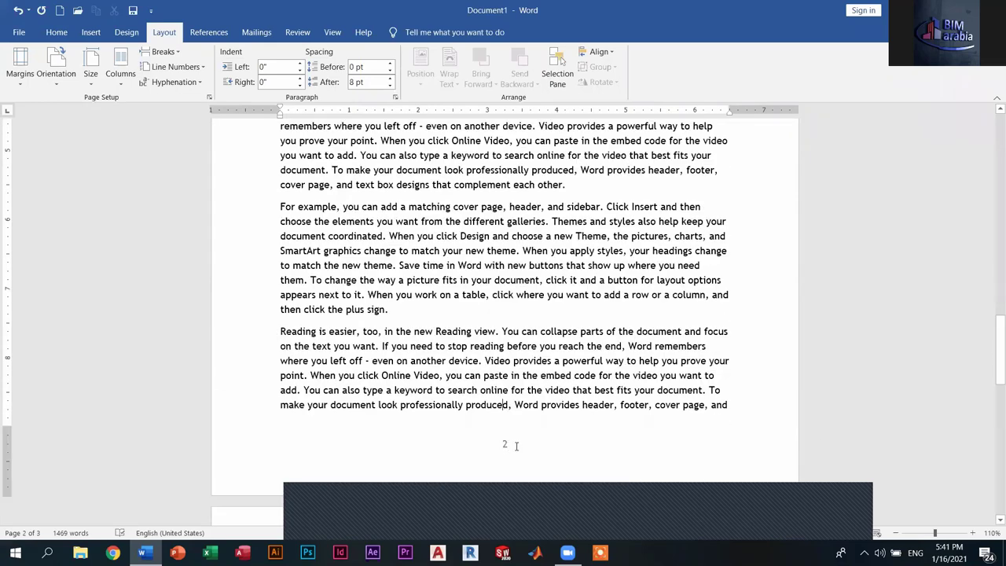
pyautogui.doubleClick(516, 445)
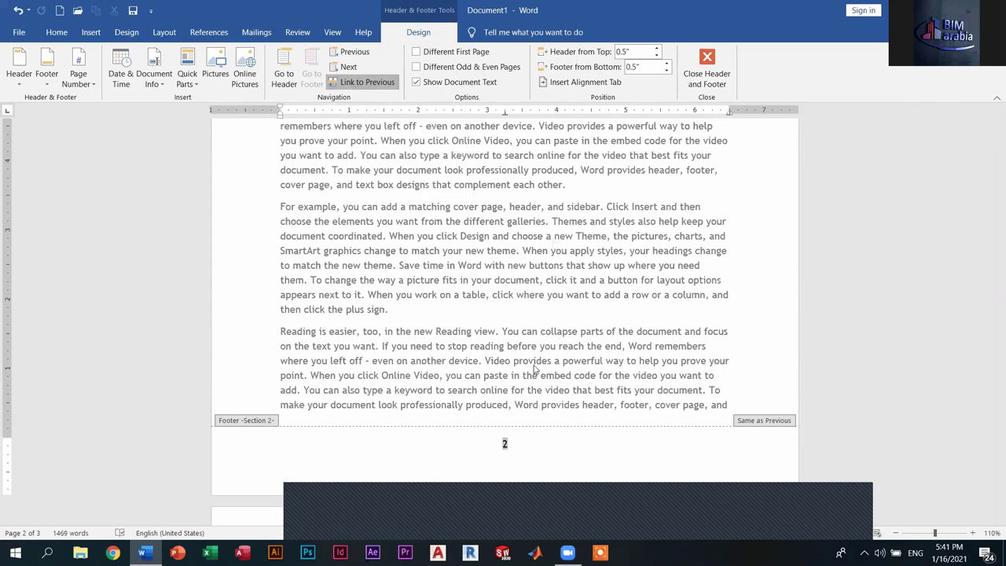
pyautogui.hotkey('alt', 'shift', 'r')
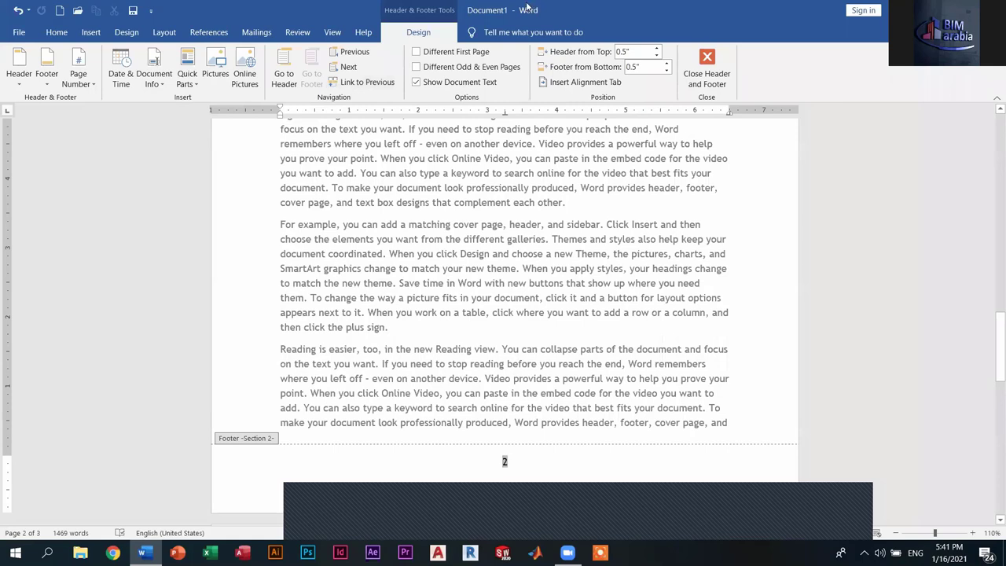
# - Set section 2's page number format to start at 1, then close Header and Footer
pyautogui.click(91, 34)
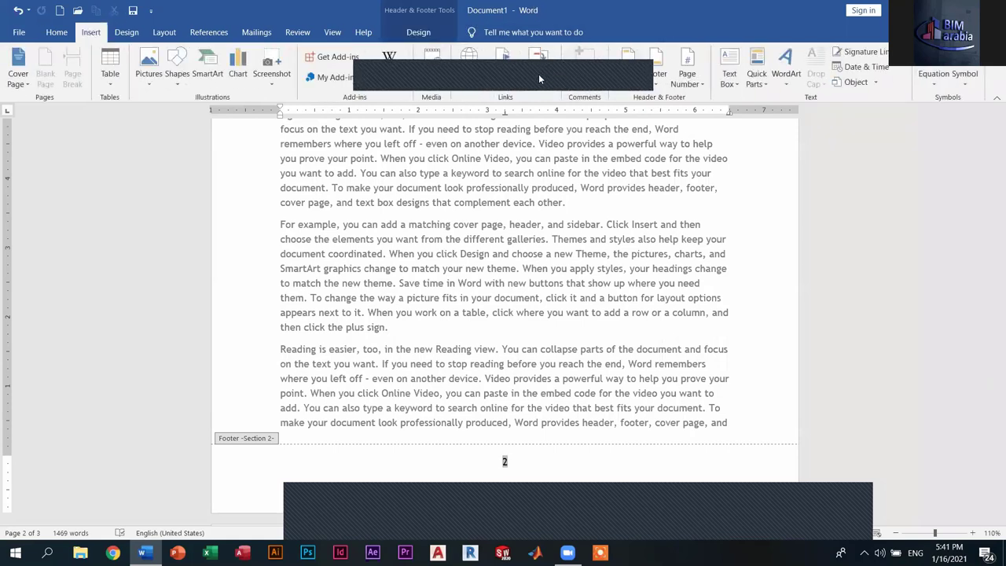
pyautogui.click(691, 79)
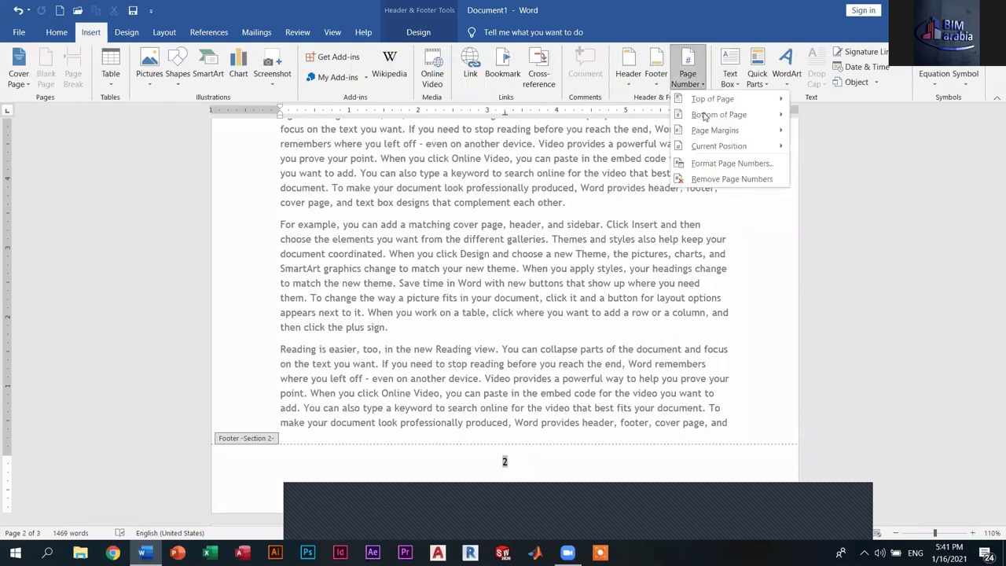
pyautogui.click(708, 163)
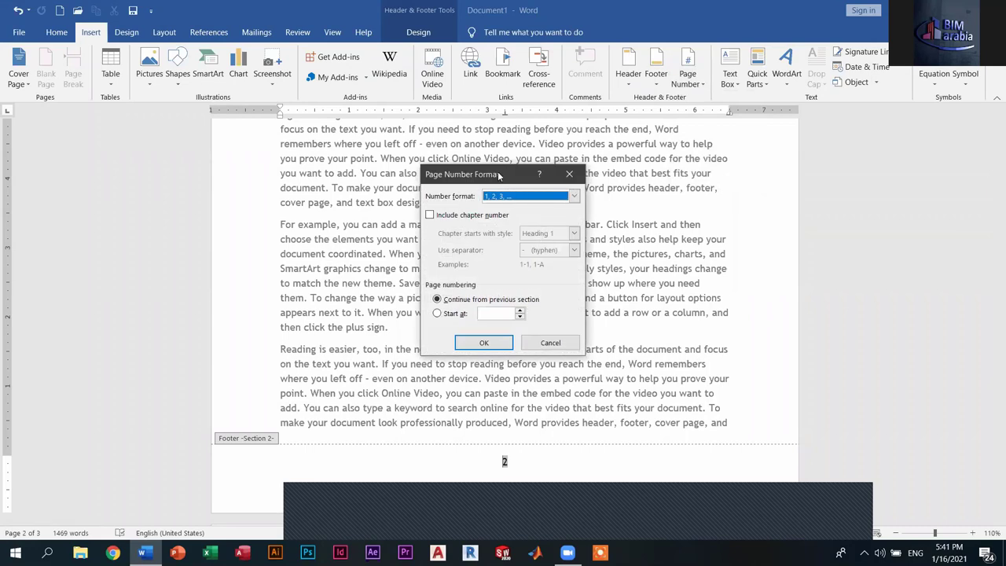
pyautogui.moveTo(498, 176); pyautogui.dragTo(537, 189)
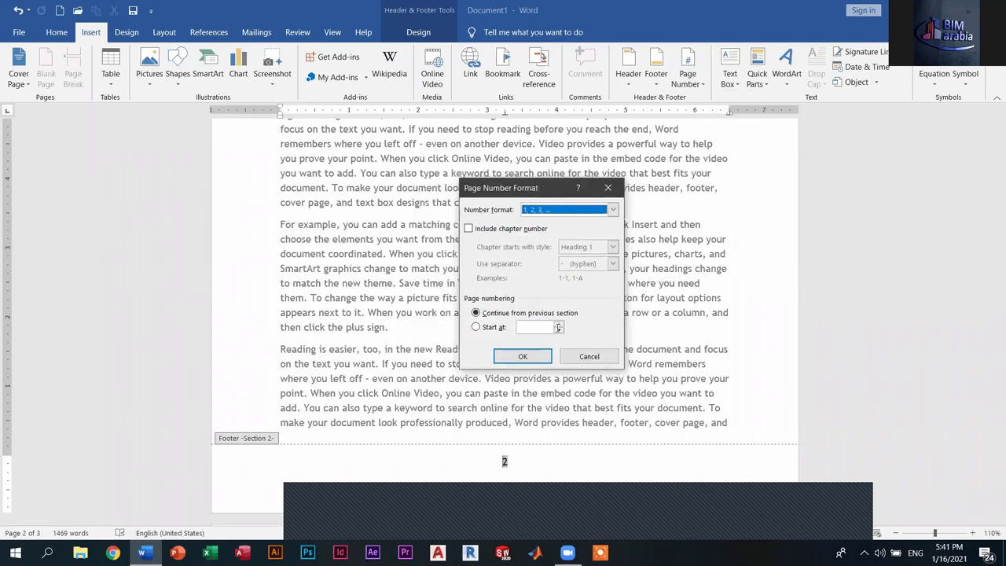
pyautogui.click(482, 328)
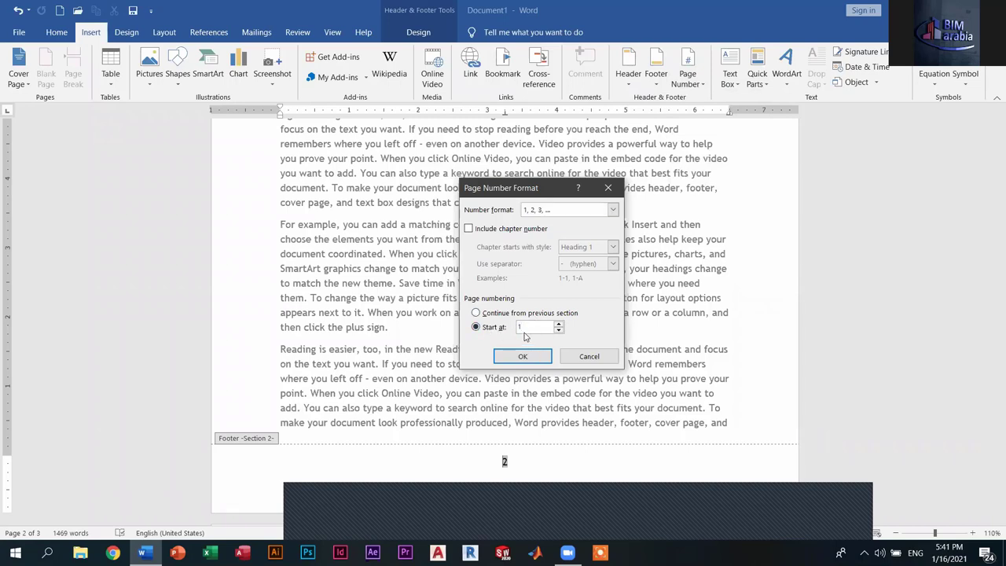
pyautogui.click(523, 356)
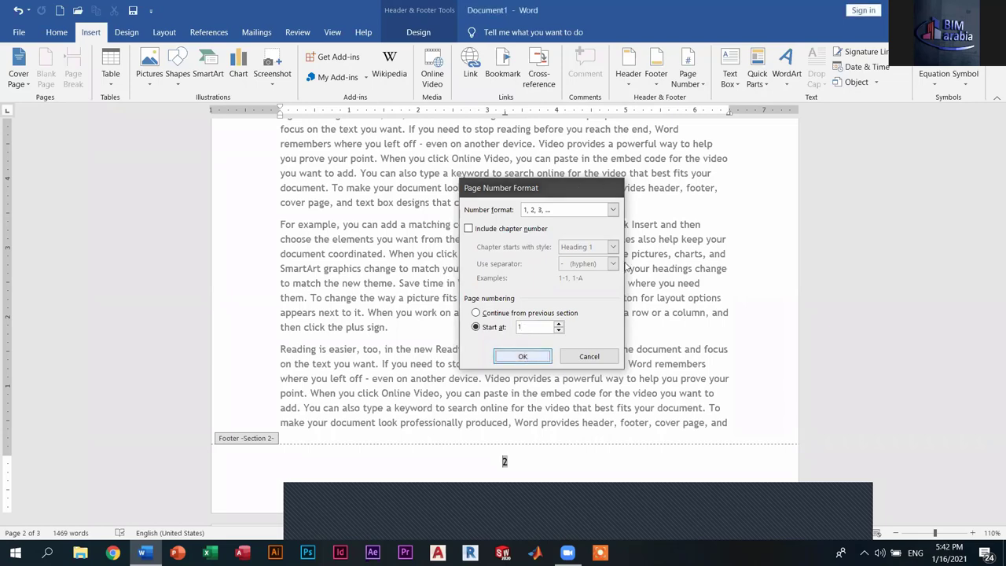
pyautogui.click(418, 33)
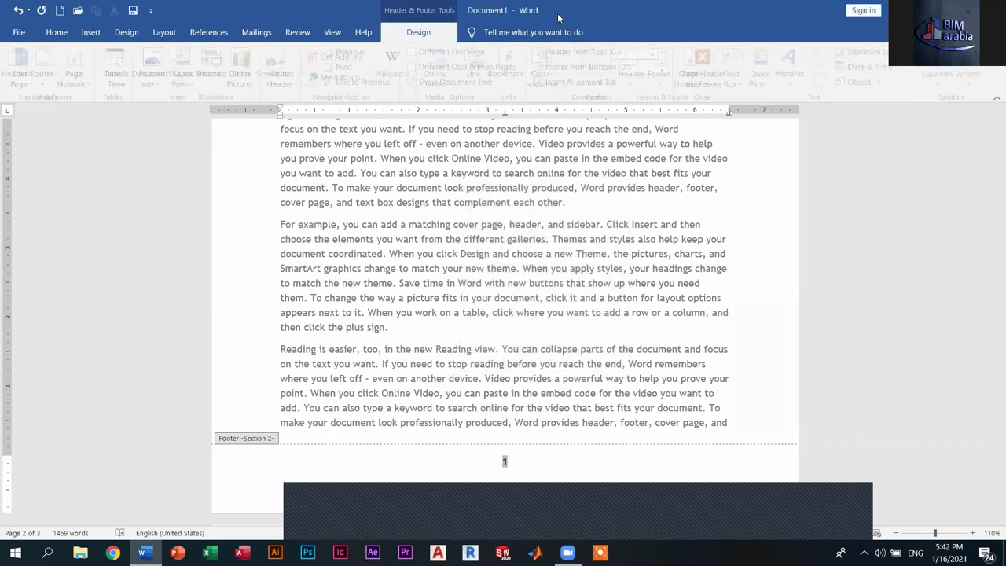
pyautogui.click(702, 79)
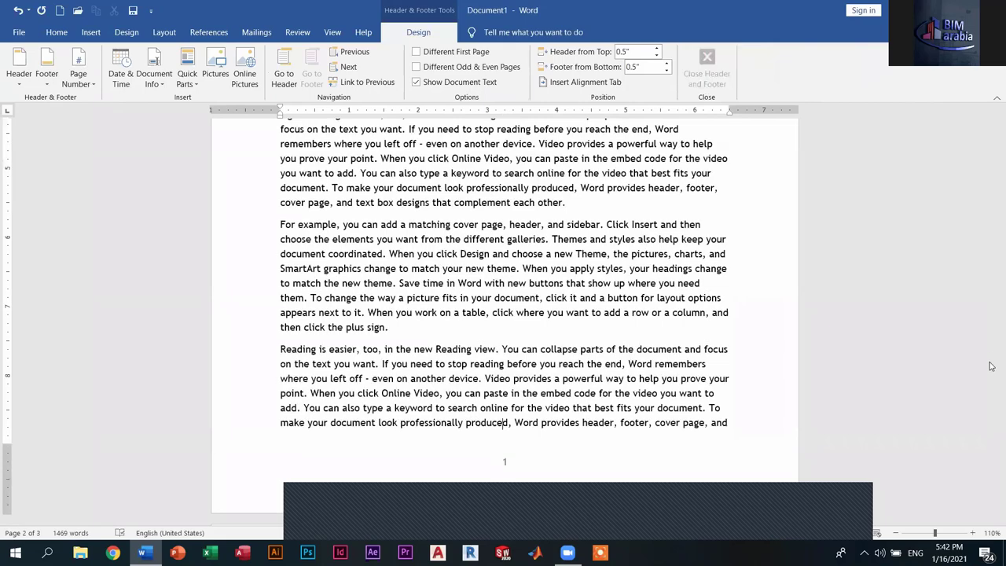
# - Delete the page number from page 1's section-1 footer and exit footer editing
pyautogui.moveTo(990, 366)
pyautogui.mouseDown()
pyautogui.moveTo(990, 499)
pyautogui.moveTo(985, 247)
pyautogui.mouseUp()
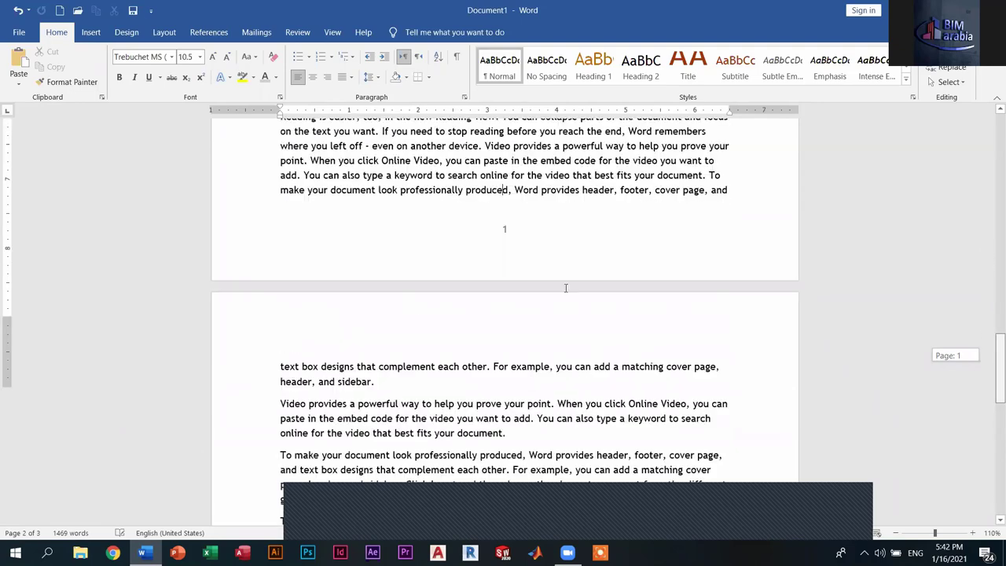
pyautogui.scroll(-3, 564, 288)
pyautogui.scroll(5, 517, 340)
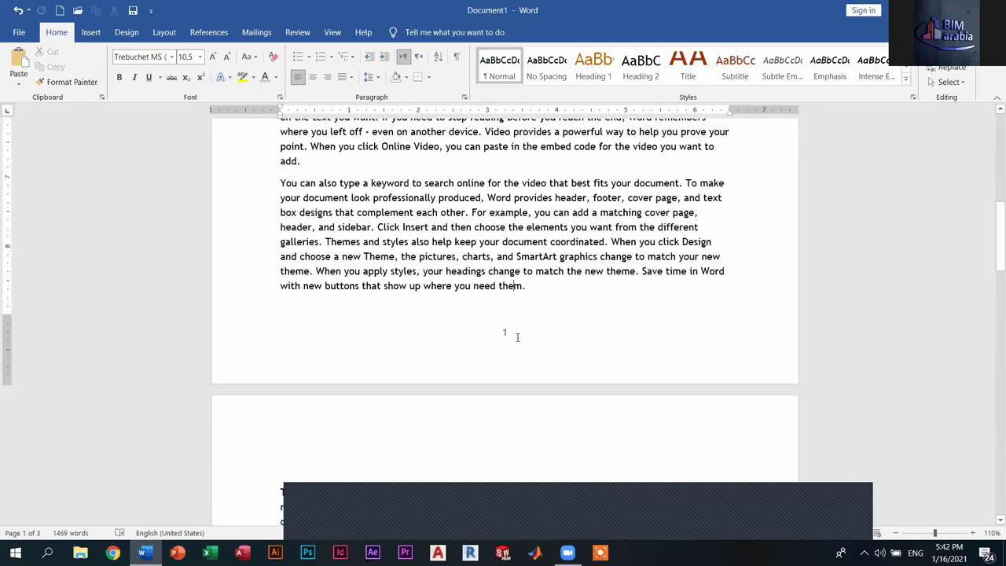
pyautogui.doubleClick(517, 336)
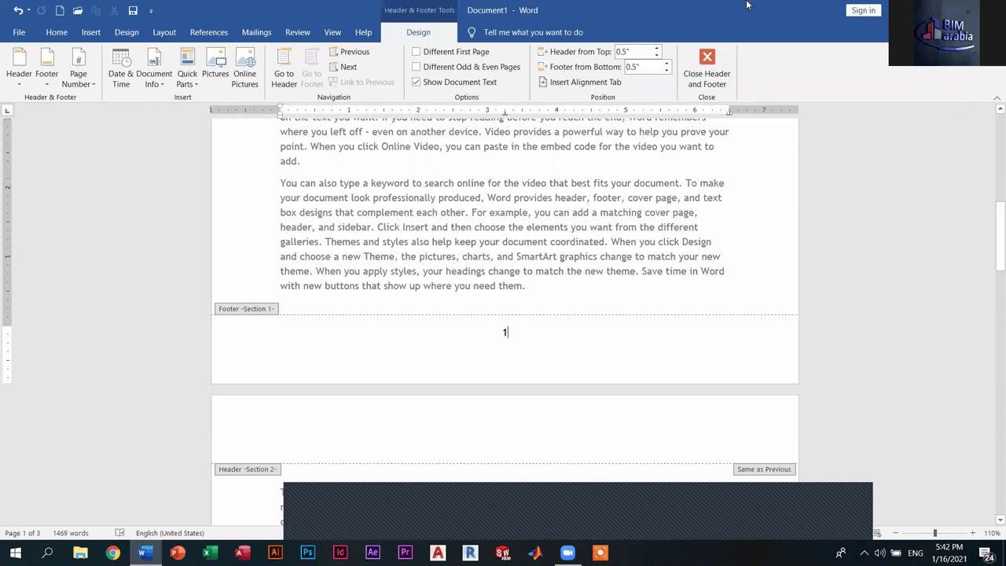
pyautogui.press('BackSpace')
pyautogui.press('Escape')
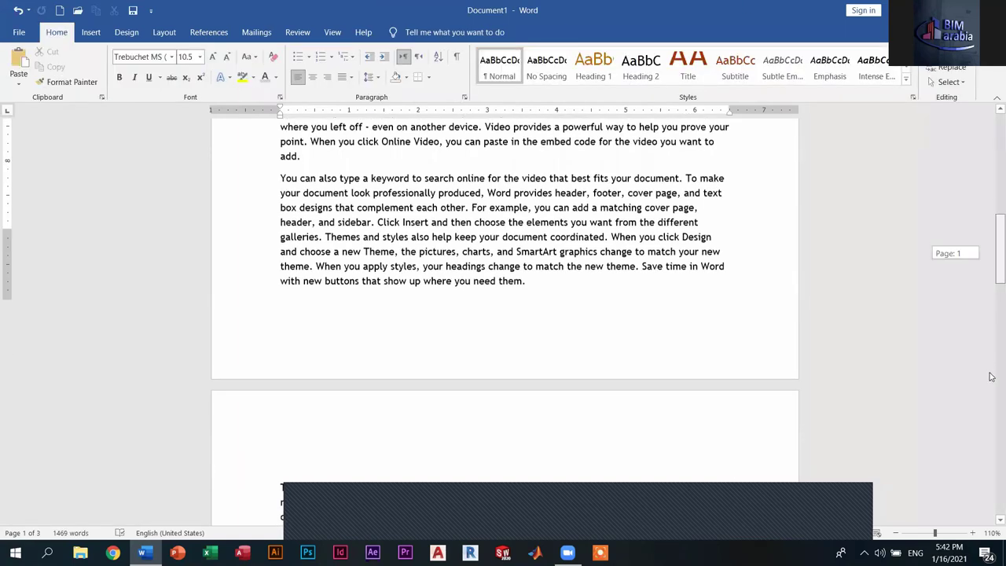
pyautogui.scroll(-2, 991, 377)
pyautogui.scroll(-7, 990, 354)
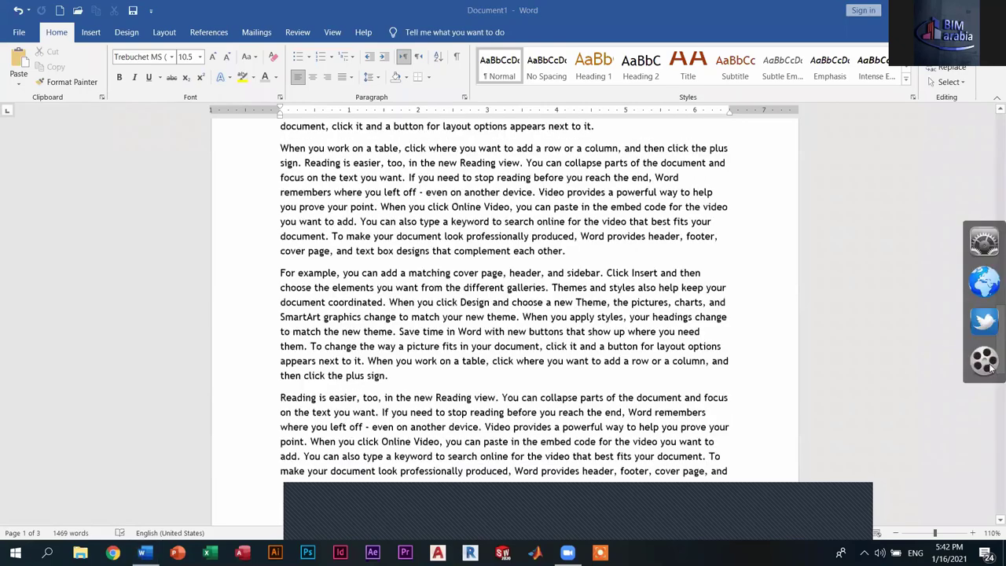
pyautogui.scroll(-5, 991, 381)
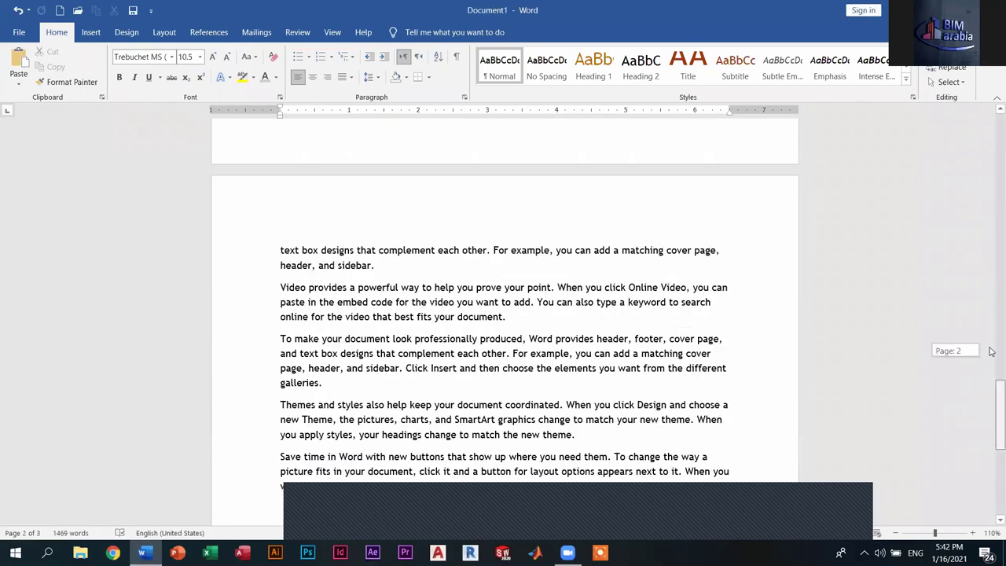
pyautogui.scroll(-2, 990, 339)
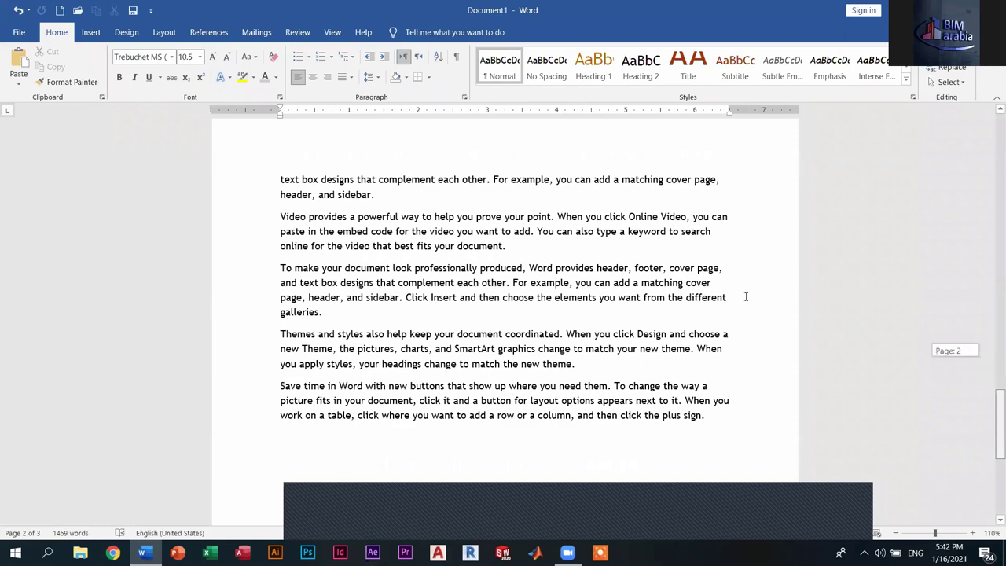
pyautogui.scroll(10, 745, 296)
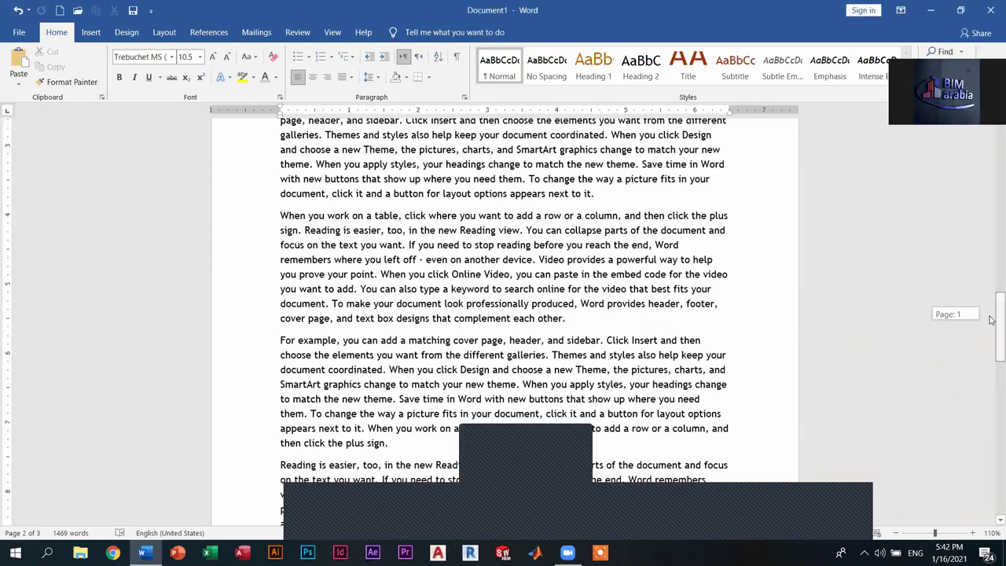
pyautogui.scroll(-1, 990, 383)
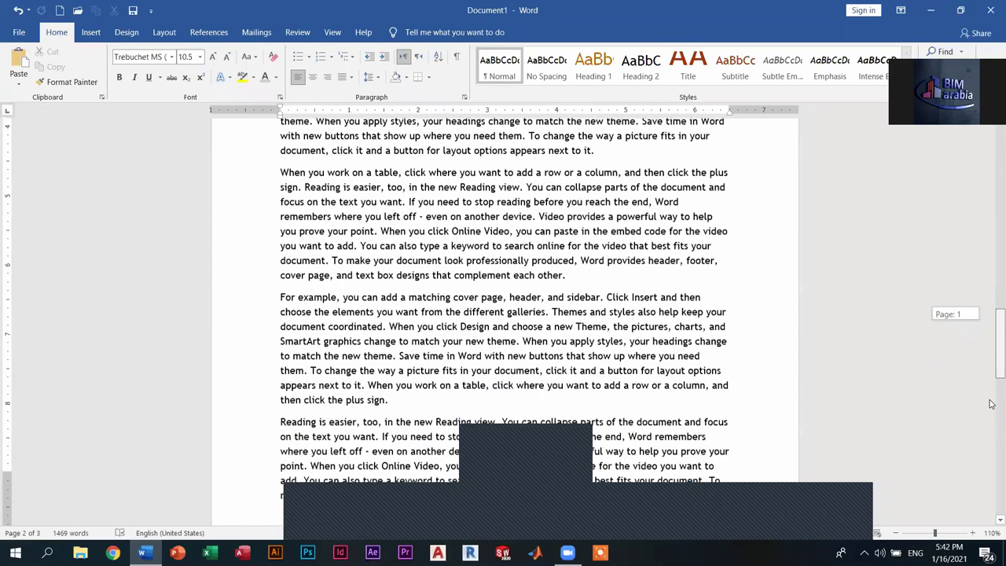
pyautogui.scroll(-3, 991, 405)
pyautogui.scroll(-3, 553, 518)
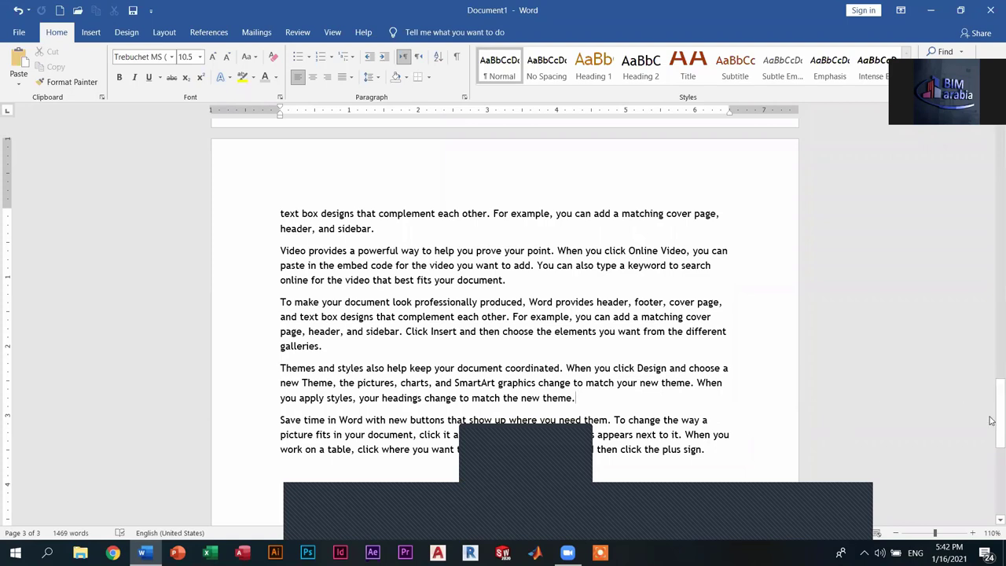
pyautogui.moveTo(991, 460); pyautogui.dragTo(991, 512)
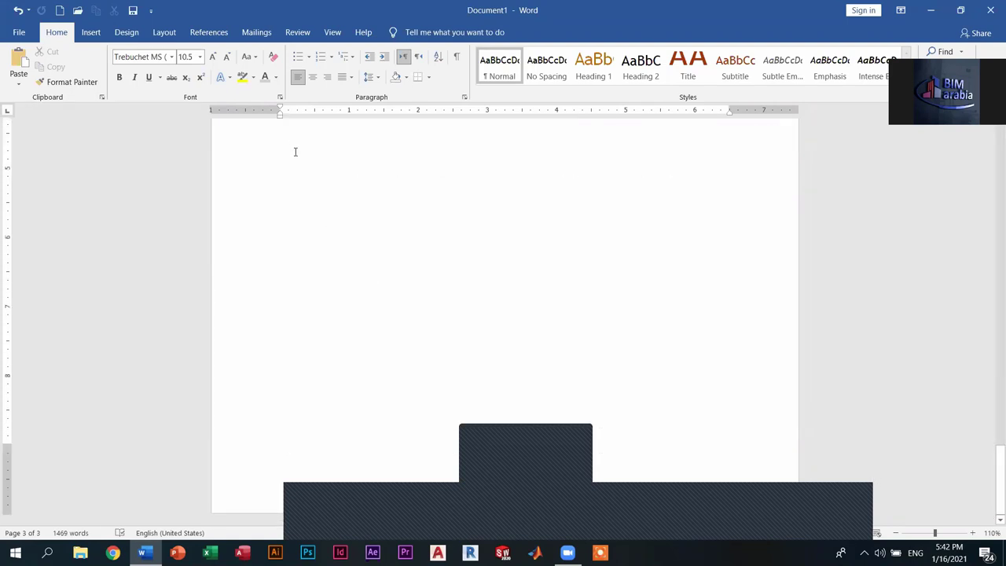
# - Enter '1.' and a space below page 3's last paragraph so AutoFormat makes a numbered item
pyautogui.scroll(1, 292, 142)
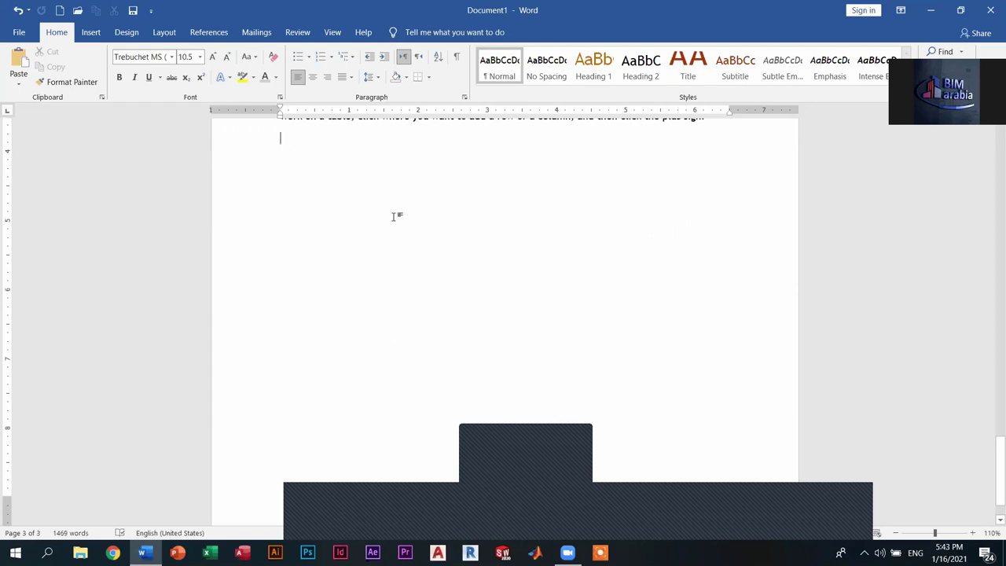
pyautogui.write('1.')
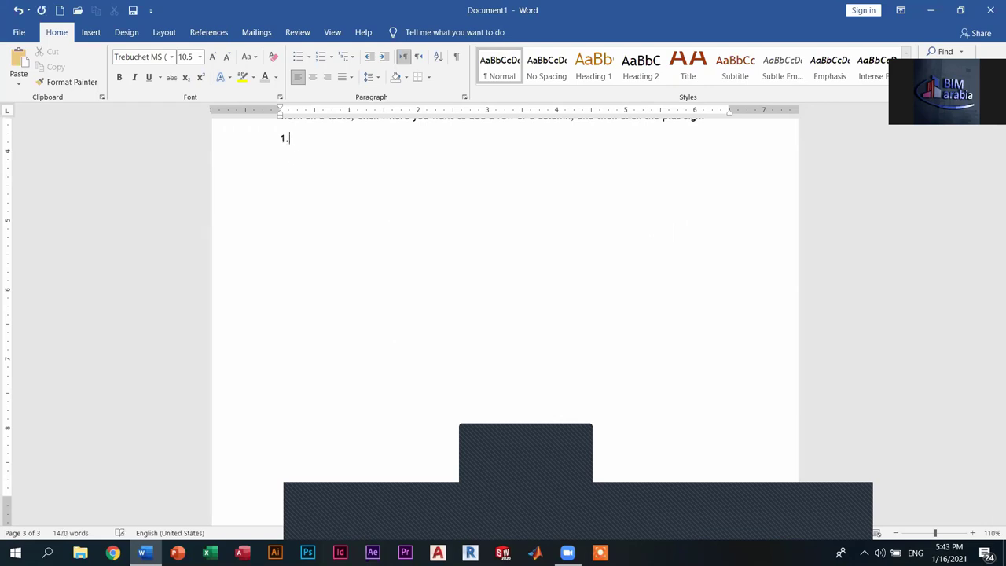
pyautogui.press('space')
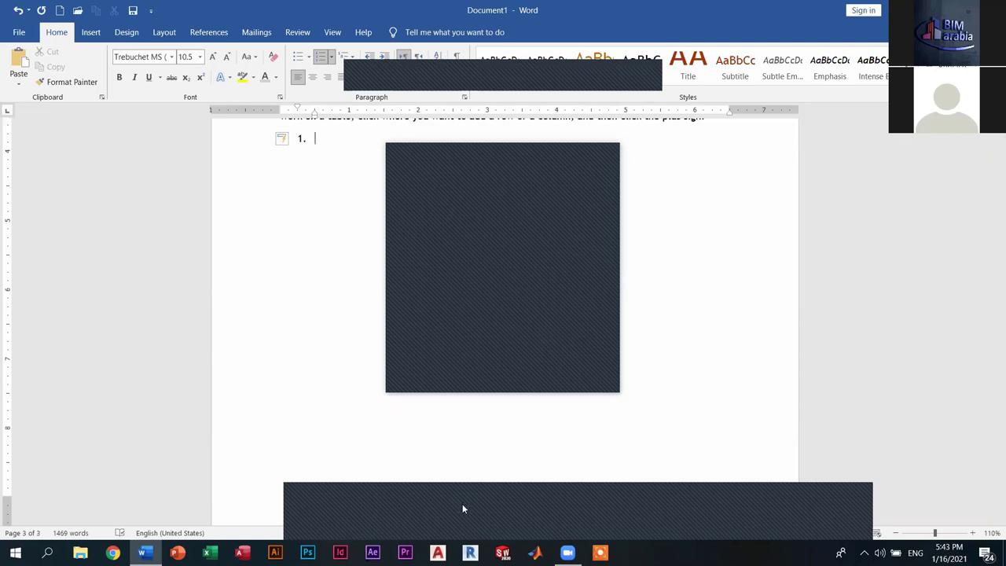
# - Close the pop-up window covering page 3 so the empty '1.' item shows
pyautogui.click(611, 155)
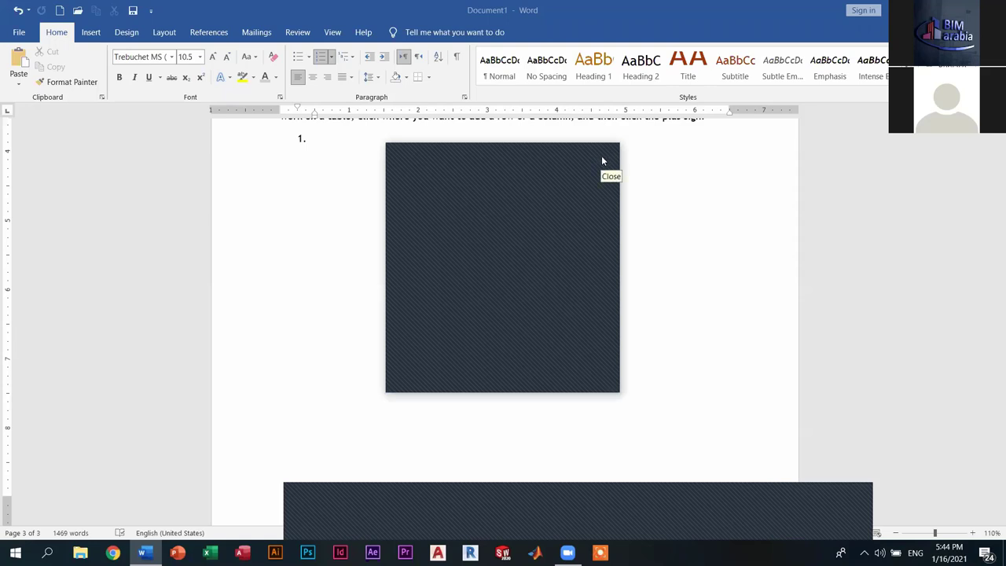
pyautogui.click(601, 161)
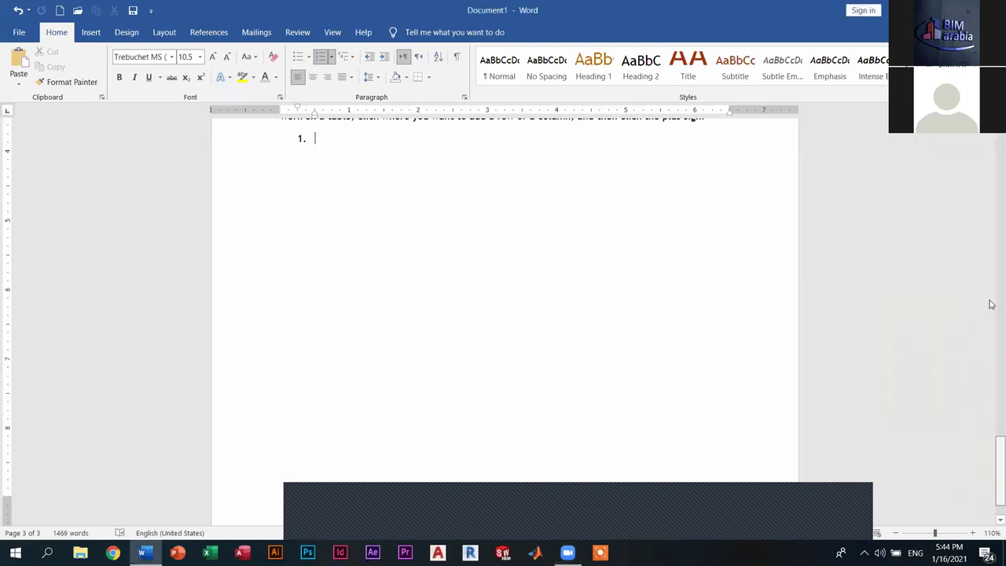
# - Undo the empty numbered list item added at the end of page 3
pyautogui.scroll(-1, 991, 296)
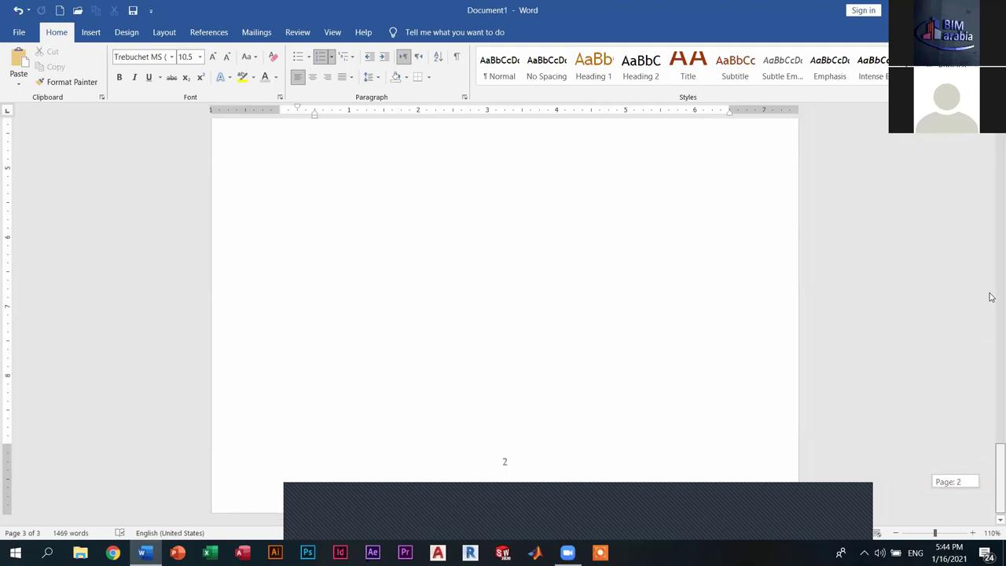
pyautogui.scroll(5, 989, 297)
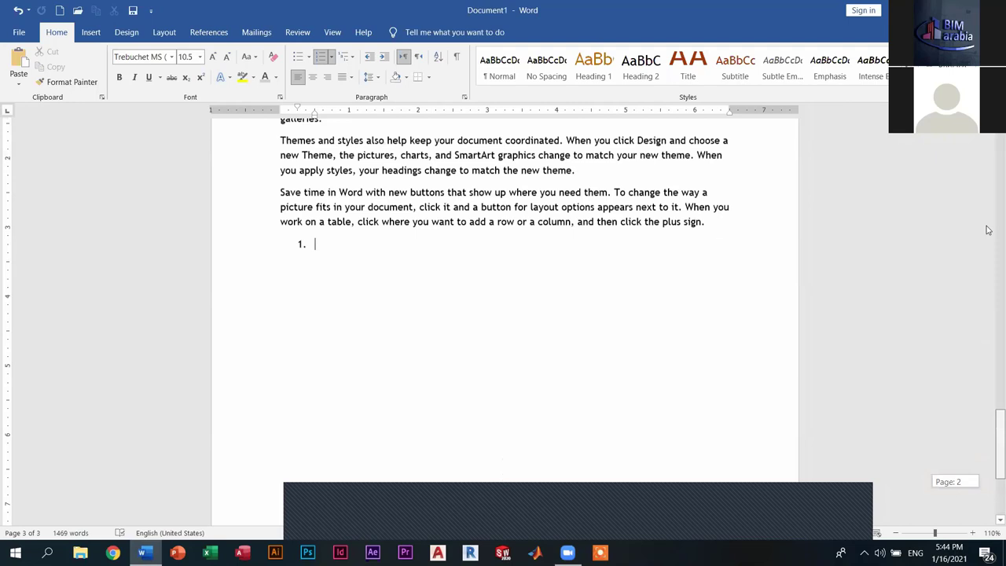
pyautogui.hotkey('ctrl', 'z')
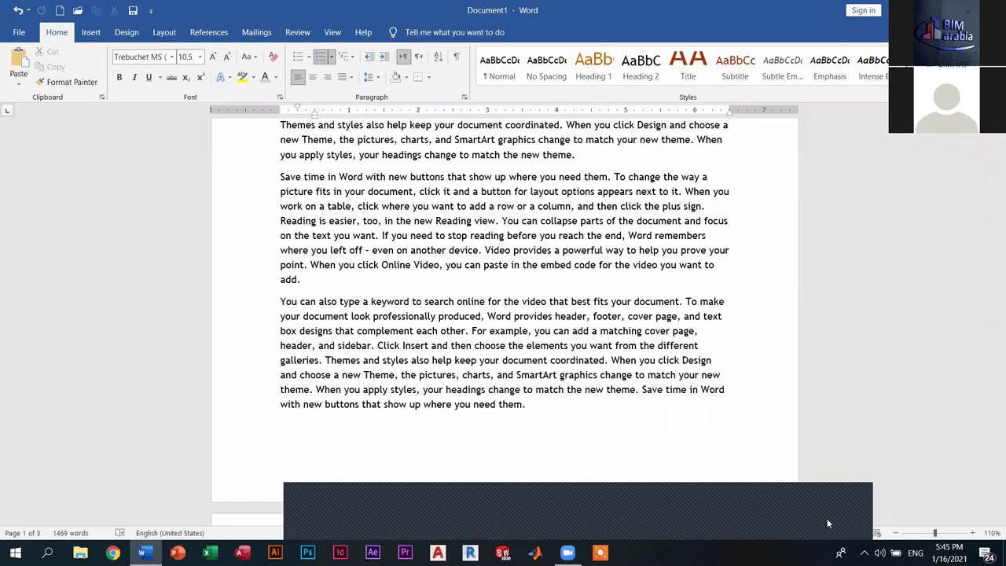
pyautogui.scroll(4, 843, 295)
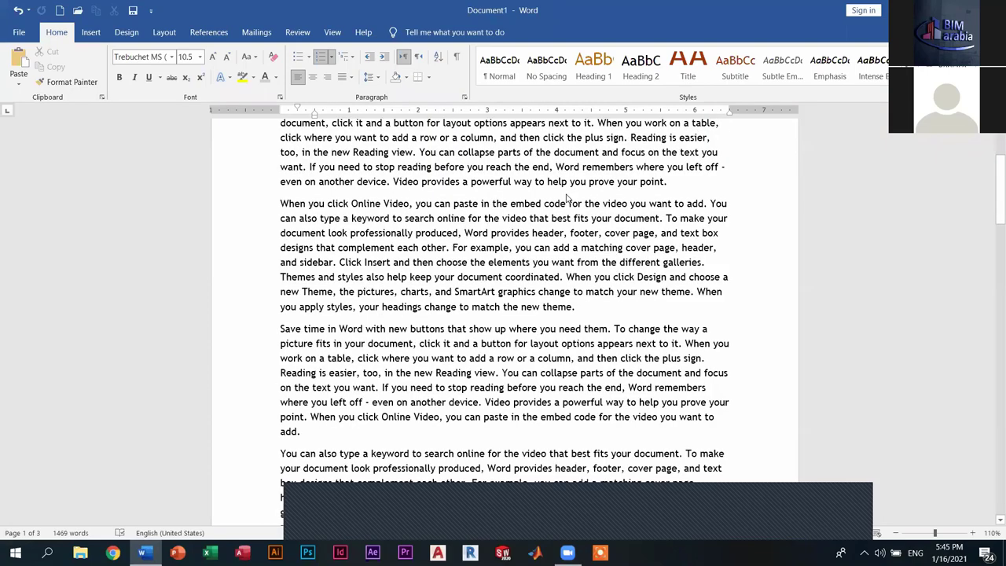
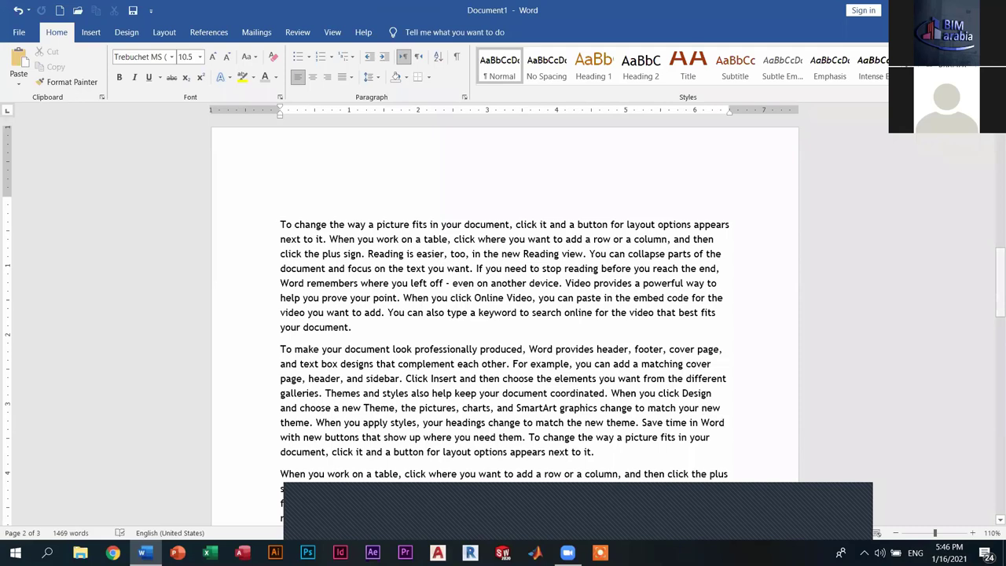
# - Start the numbered list with the first four first names, fixing a stray apostrophe on the second
pyautogui.write('Ahmed.')
pyautogui.press('Return')
pyautogui.write('mona')
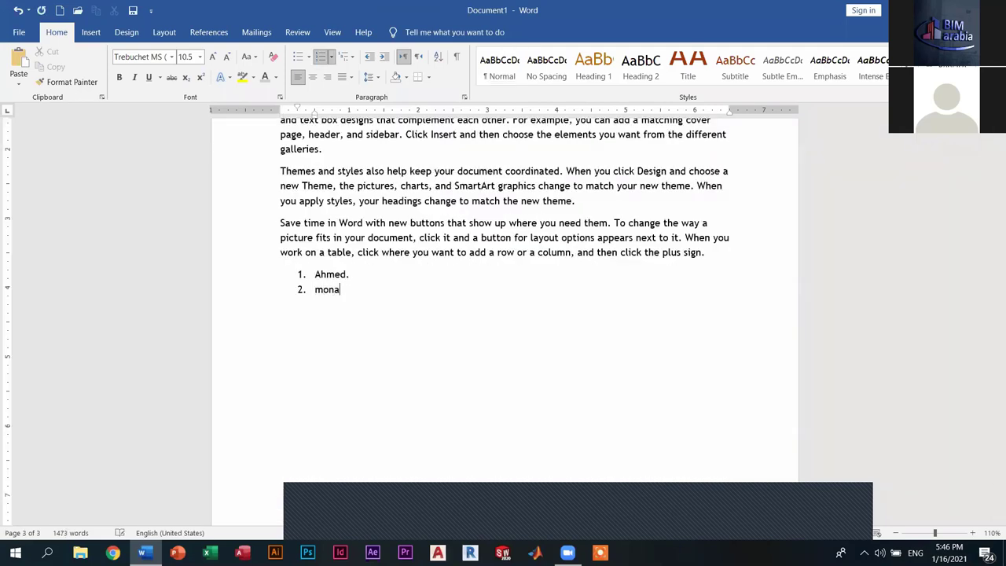
pyautogui.write("'")
pyautogui.press('BackSpace')
pyautogui.write('.')
pyautogui.press('Return')
pyautogui.write('ali')
pyautogui.press('Return')
pyautogui.write('mahmoud')
pyautogui.press('Return')
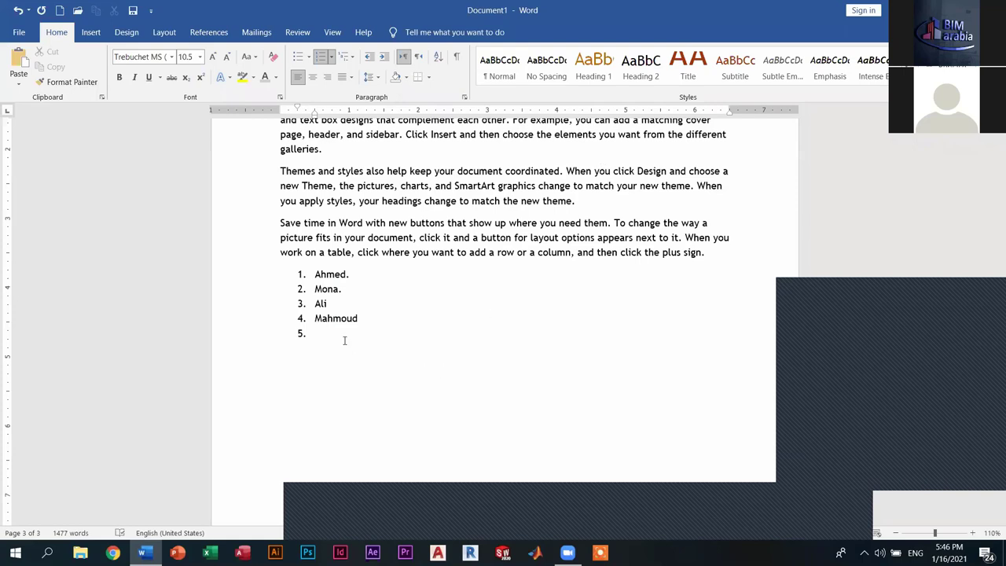
# - Add the remaining six first names as list items five through ten
pyautogui.write('Marwa.')
pyautogui.press('Return')
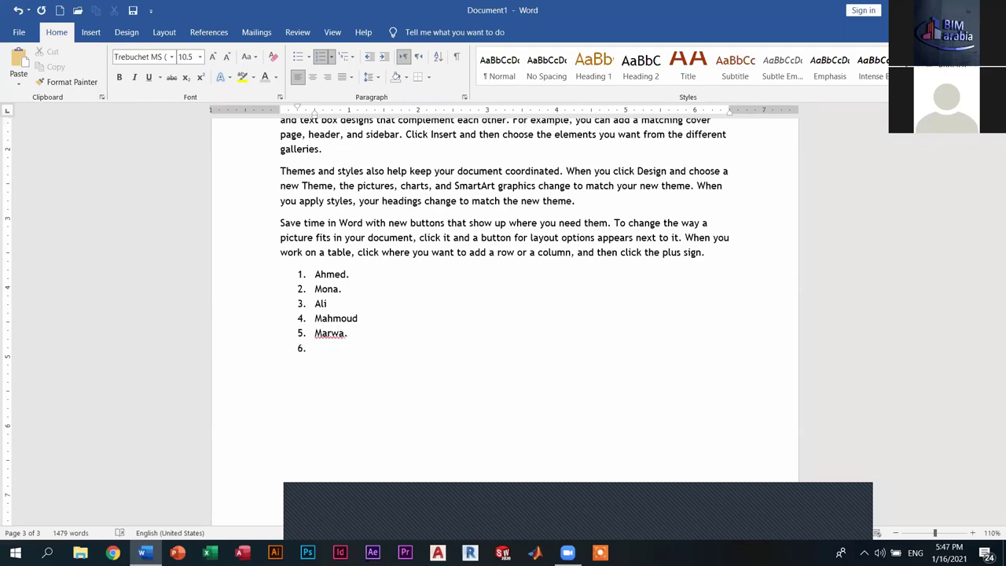
pyautogui.write('Eman.')
pyautogui.press('Return')
pyautogui.write('Abdallah')
pyautogui.write('.')
pyautogui.press('Return')
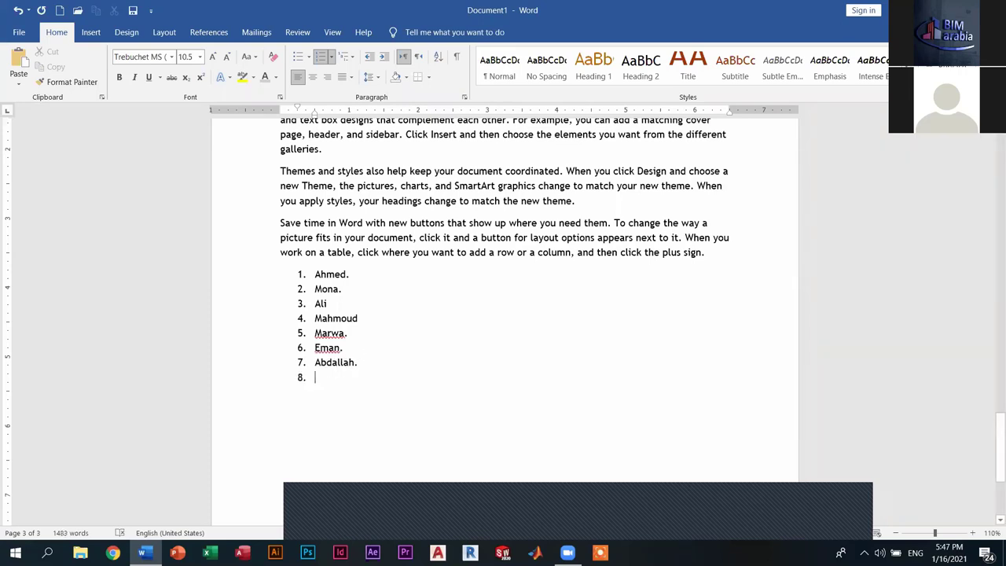
pyautogui.write('wael.')
pyautogui.press('Return')
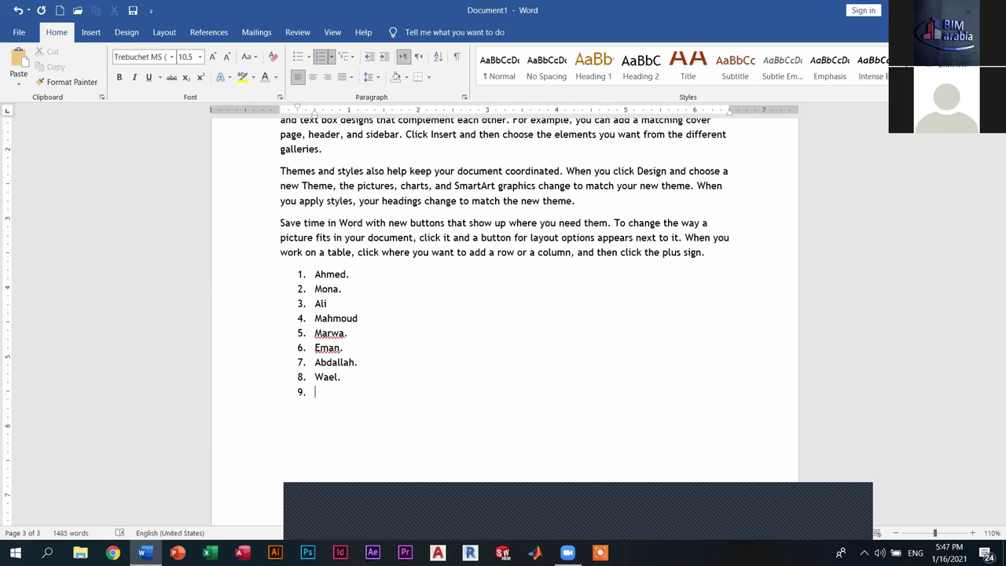
pyautogui.write('R')
pyautogui.write('amadan.')
pyautogui.press('Return')
pyautogui.write('menn')
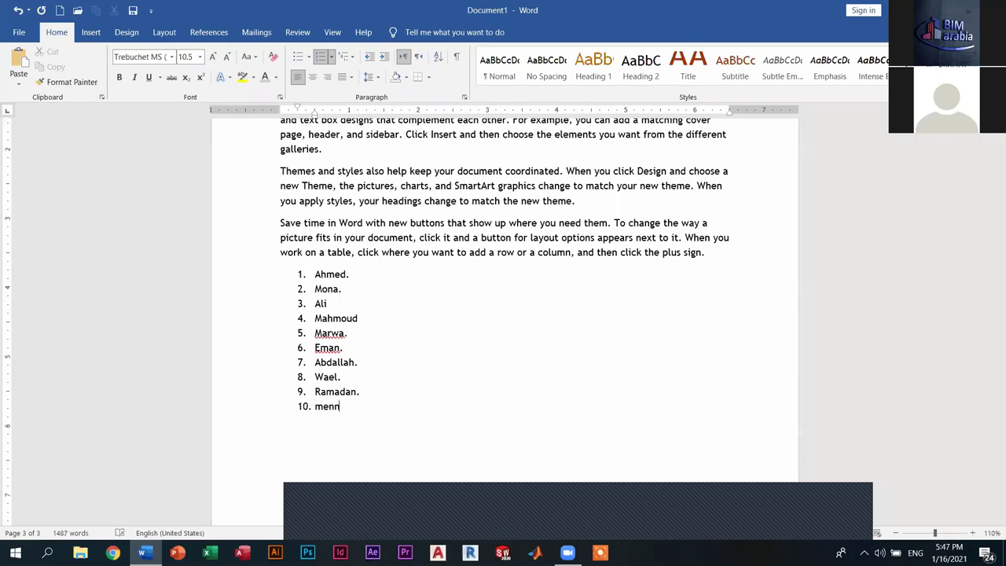
pyautogui.write('a')
# - Replace the sixth name with its top spelling suggestion, leaving the fifth name unchanged
pyautogui.rightClick(330, 349)
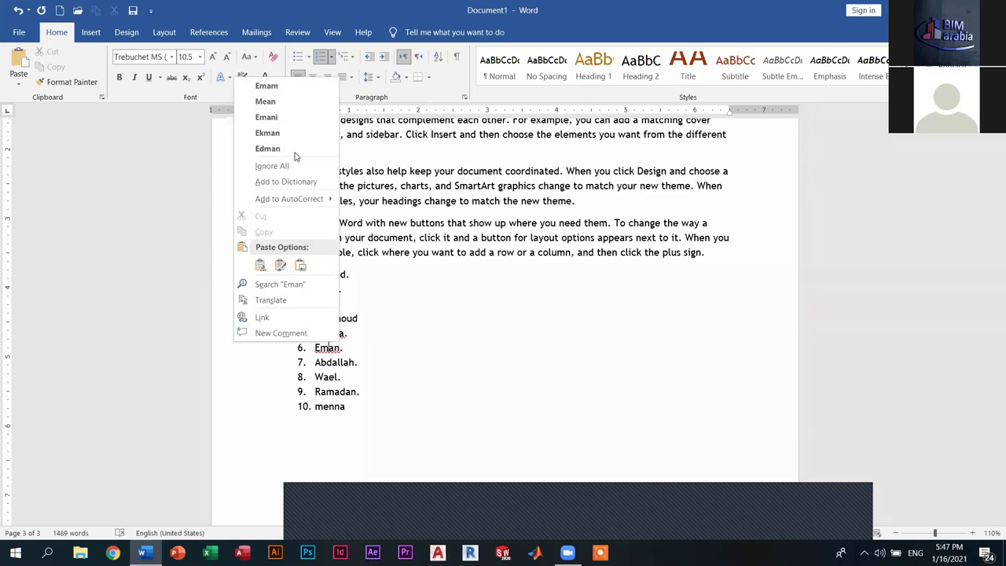
pyautogui.click(266, 86)
pyautogui.rightClick(338, 333)
pyautogui.press('Escape')
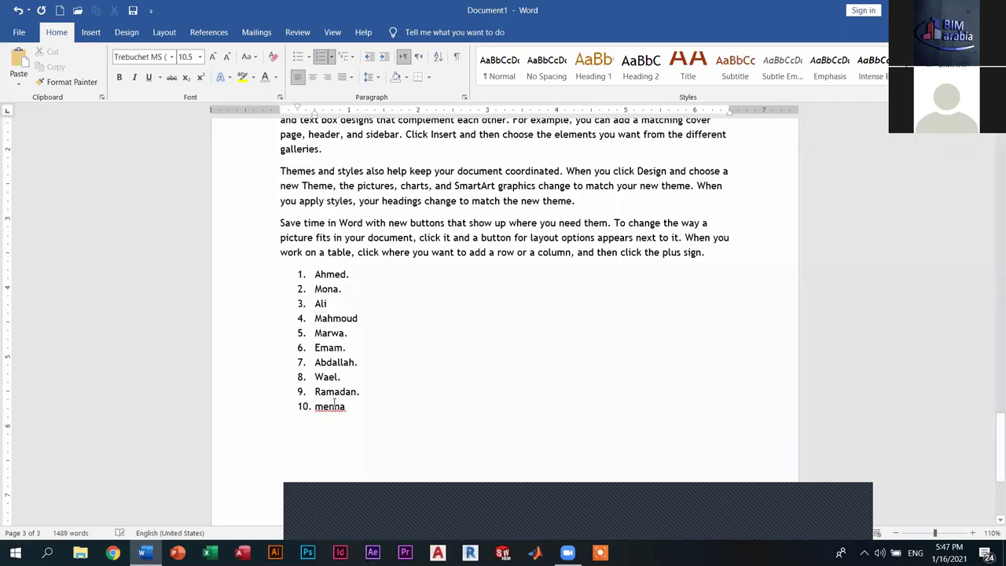
# - End the tenth name with a period, ignoring its spelling suggestions
pyautogui.rightClick(333, 403)
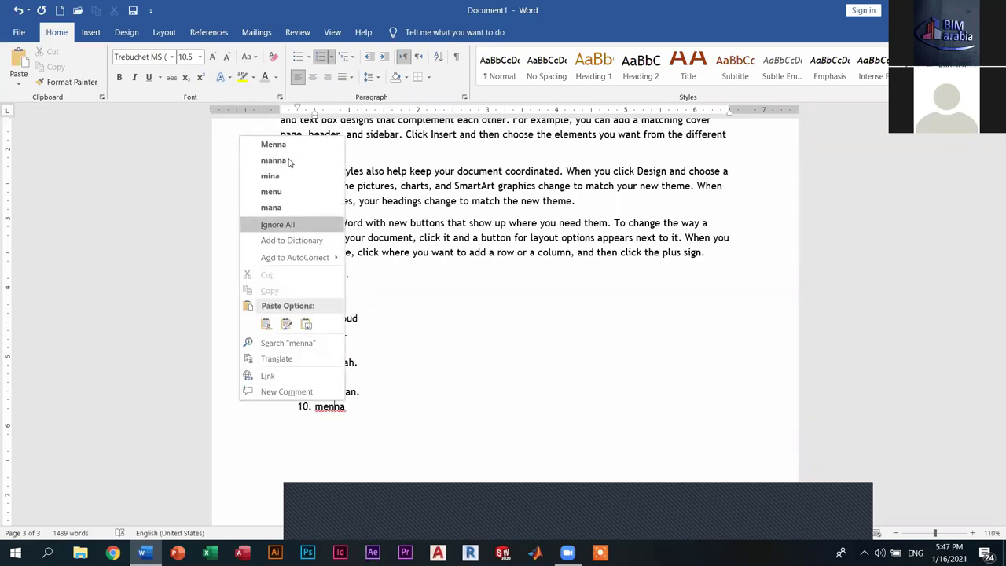
pyautogui.click(353, 410)
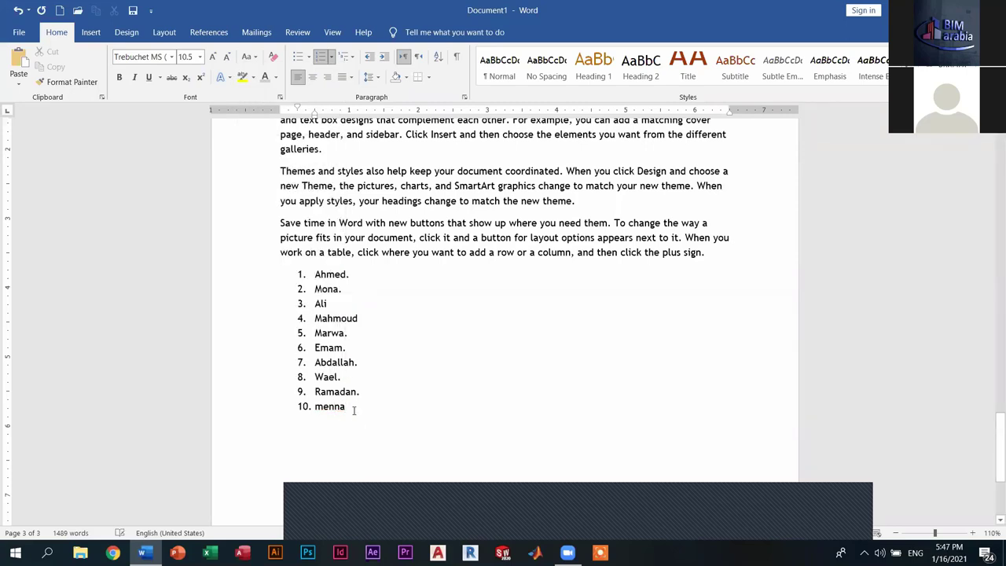
pyautogui.write('.')
pyautogui.click(315, 406)
# - Set item 10's Adjust List Indents option 'Follow number with' to Space
pyautogui.click(329, 407)
pyautogui.rightClick(364, 413)
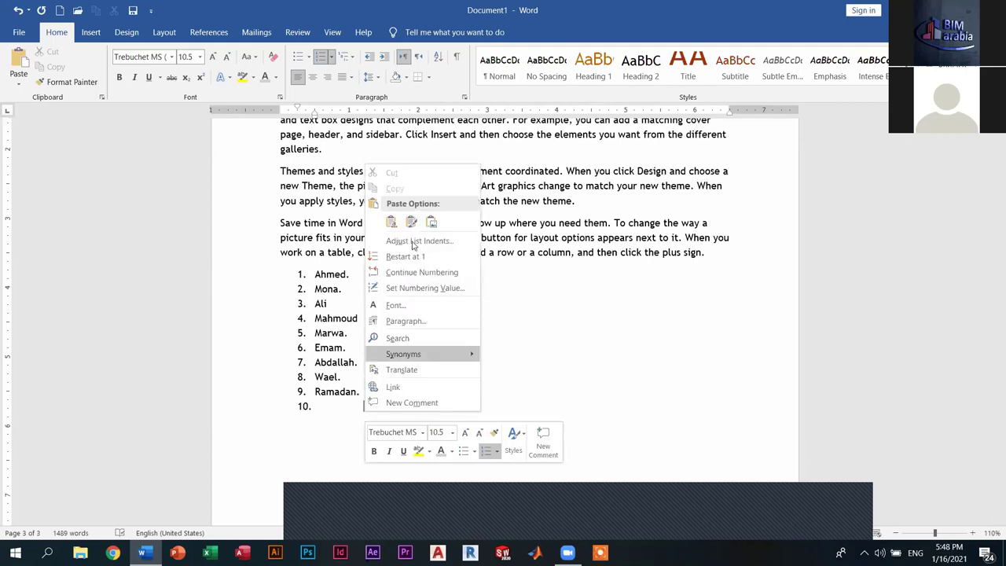
pyautogui.click(413, 241)
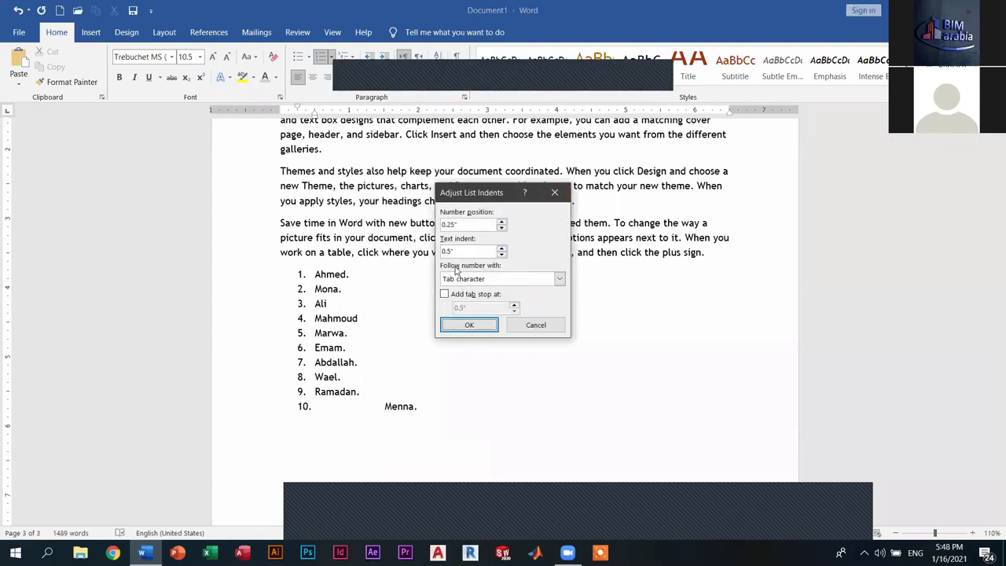
pyautogui.click(560, 279)
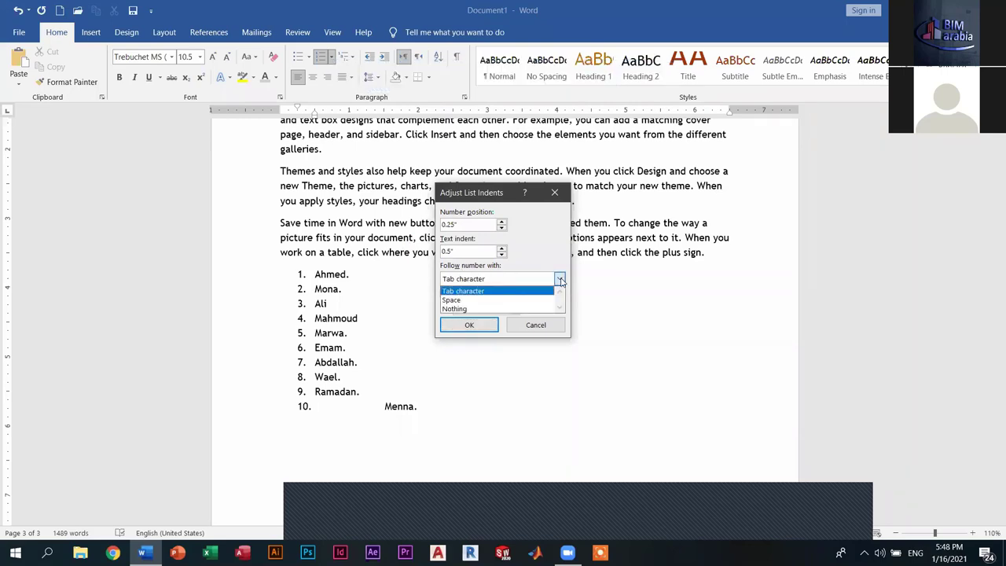
pyautogui.click(509, 305)
pyautogui.click(476, 329)
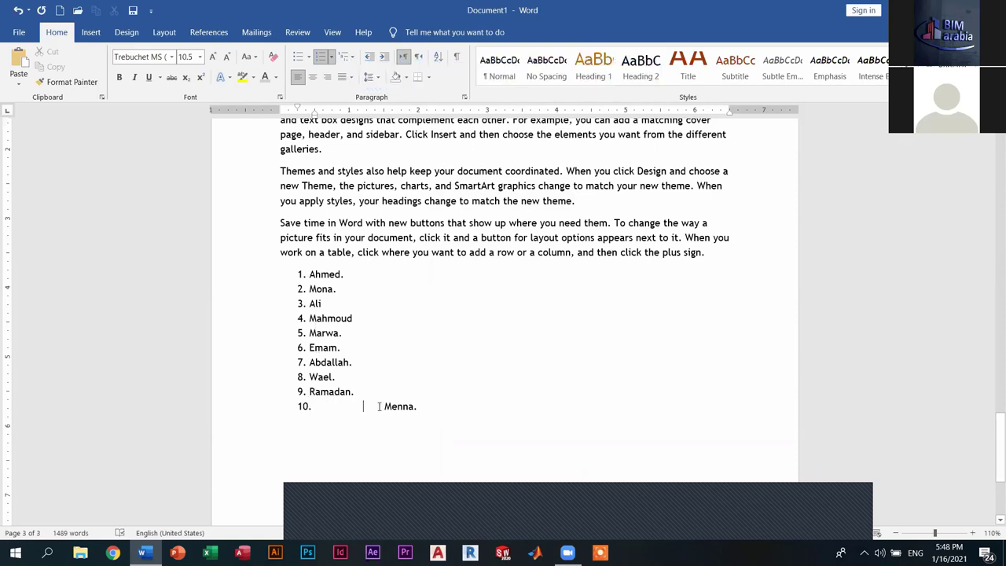
# - Delete the leftover spaces before the tenth name so it aligns with the others
pyautogui.click(385, 406)
pyautogui.press('BackSpace')
pyautogui.press('BackSpace')
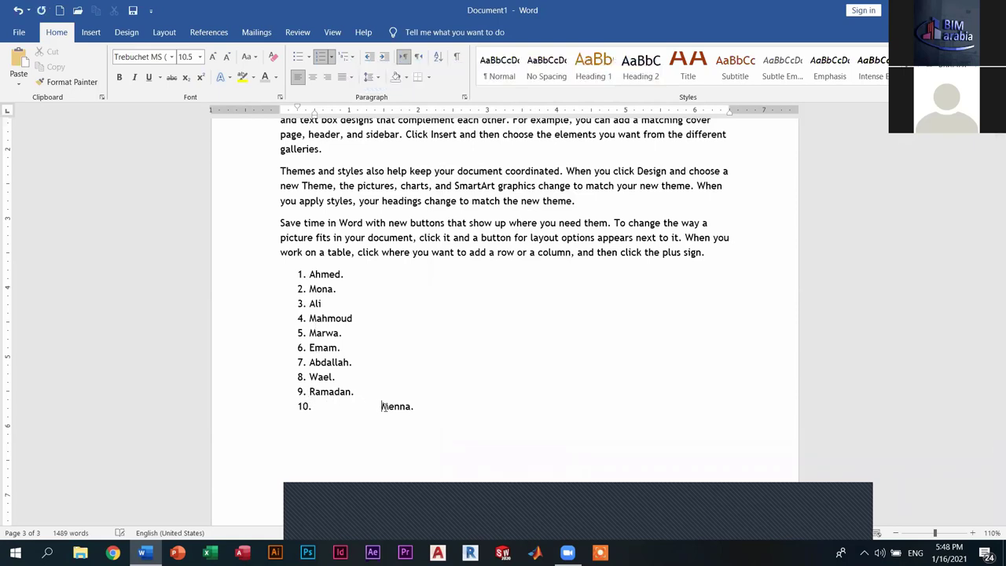
pyautogui.press('BackSpace')
pyautogui.press('BackSpace')
pyautogui.press('BackSpace')
pyautogui.press('BackSpace')
pyautogui.press('BackSpace')
pyautogui.press('BackSpace')
pyautogui.press('BackSpace')
pyautogui.press('BackSpace')
pyautogui.press('BackSpace')
pyautogui.press('BackSpace')
pyautogui.press('BackSpace')
pyautogui.press('BackSpace')
pyautogui.press('BackSpace')
pyautogui.press('BackSpace')
pyautogui.press('BackSpace')
pyautogui.press('BackSpace')
pyautogui.press('BackSpace')
pyautogui.press('BackSpace')
pyautogui.press('BackSpace')
pyautogui.hotkey('ctrl', 'z')
pyautogui.press('BackSpace')
pyautogui.press('BackSpace')
pyautogui.press('BackSpace')
pyautogui.press('BackSpace')
pyautogui.press('BackSpace')
pyautogui.press('BackSpace')
pyautogui.press('BackSpace')
pyautogui.press('BackSpace')
pyautogui.press('BackSpace')
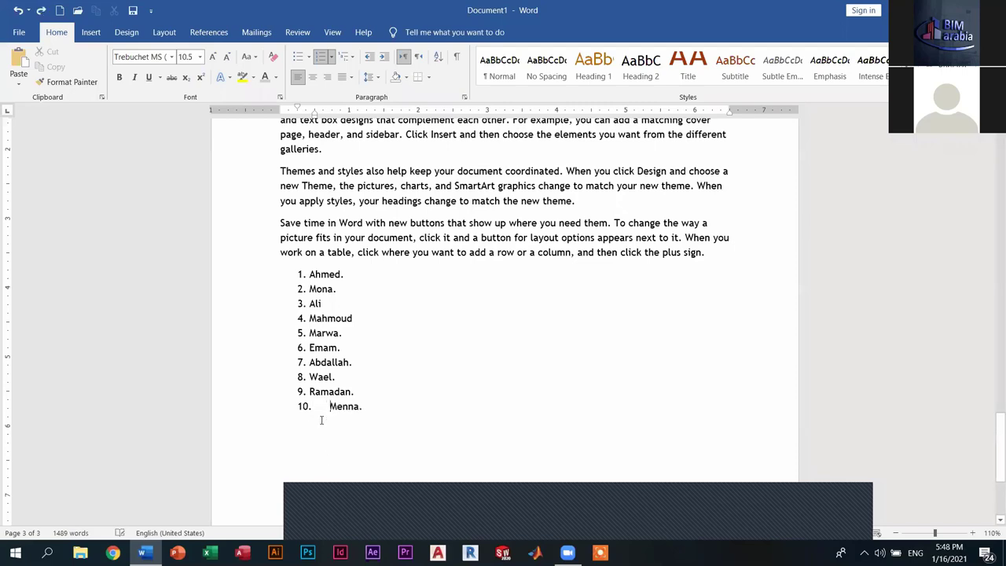
pyautogui.press('BackSpace')
pyautogui.press('BackSpace')
pyautogui.press('BackSpace')
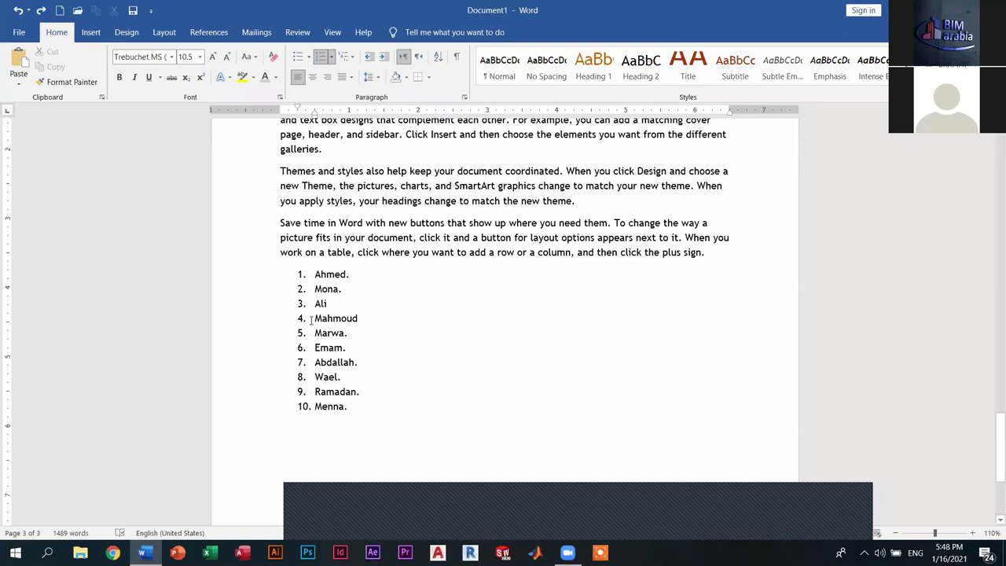
pyautogui.doubleClick(317, 318)
# - From item 4, set the list's 'Follow number with' option to Space in Adjust List Indents
pyautogui.moveTo(321, 331); pyautogui.dragTo(315, 318)
pyautogui.hotkey('shift', 'F10')
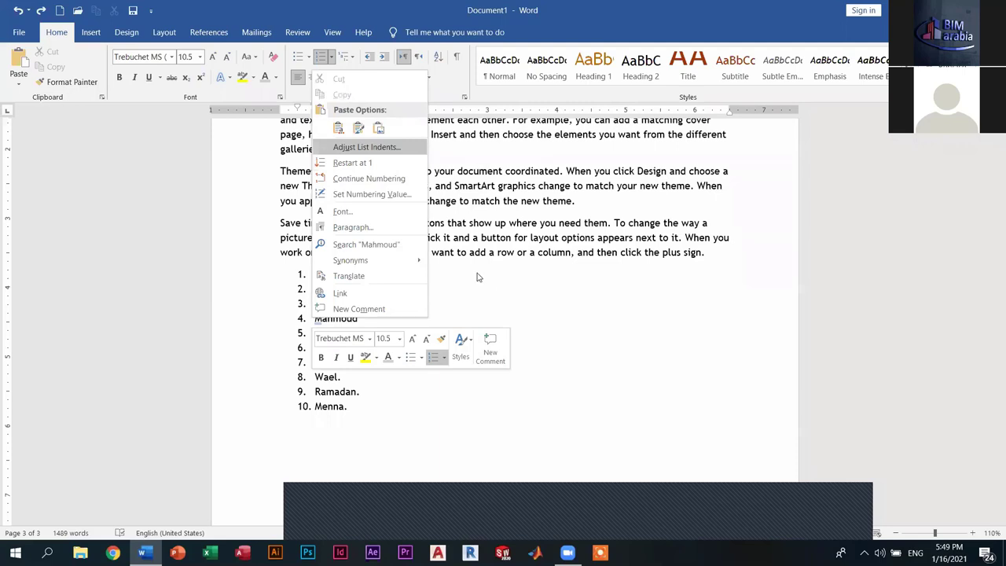
pyautogui.press('Return')
pyautogui.click(559, 278)
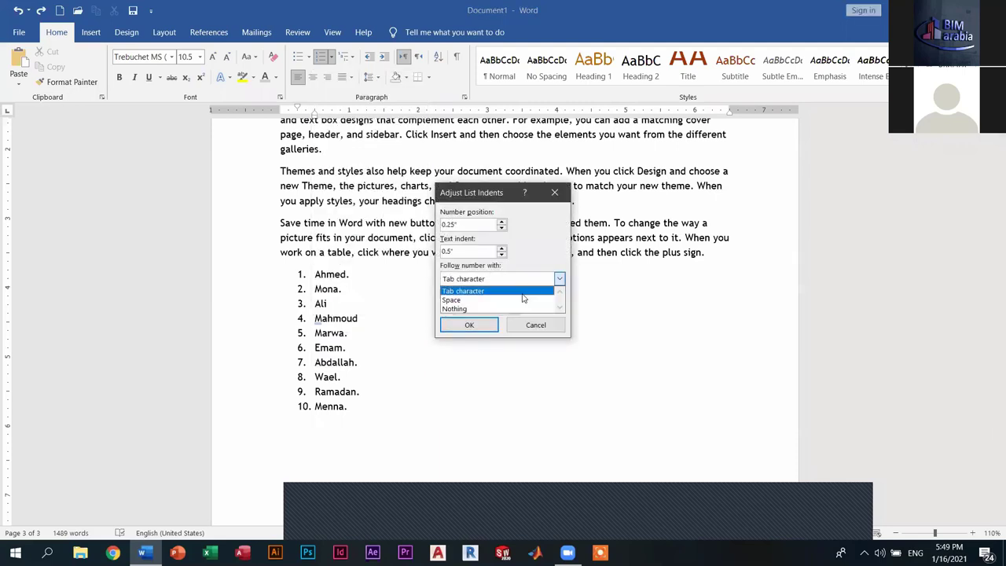
pyautogui.click(513, 300)
pyautogui.click(469, 324)
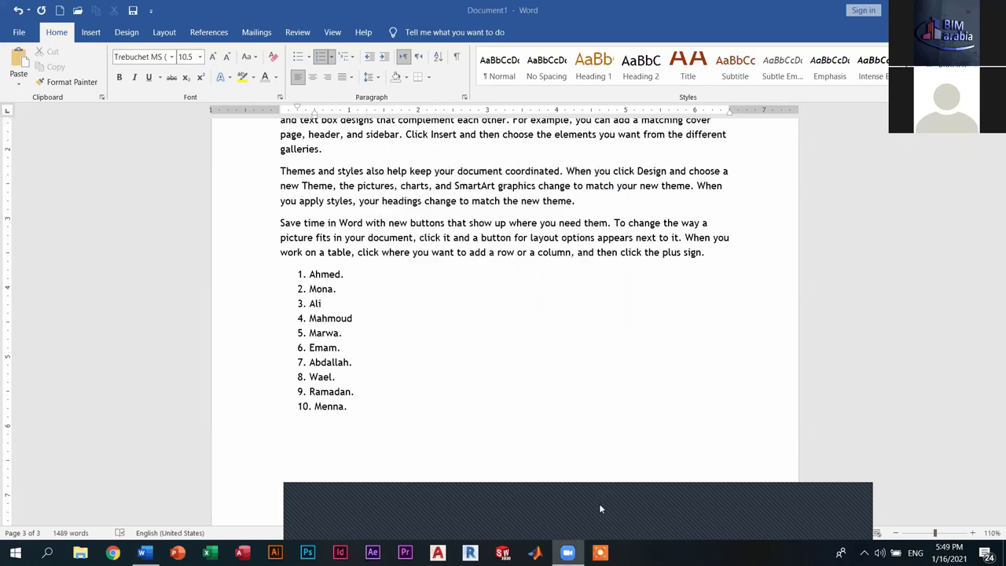
pyautogui.click(351, 408)
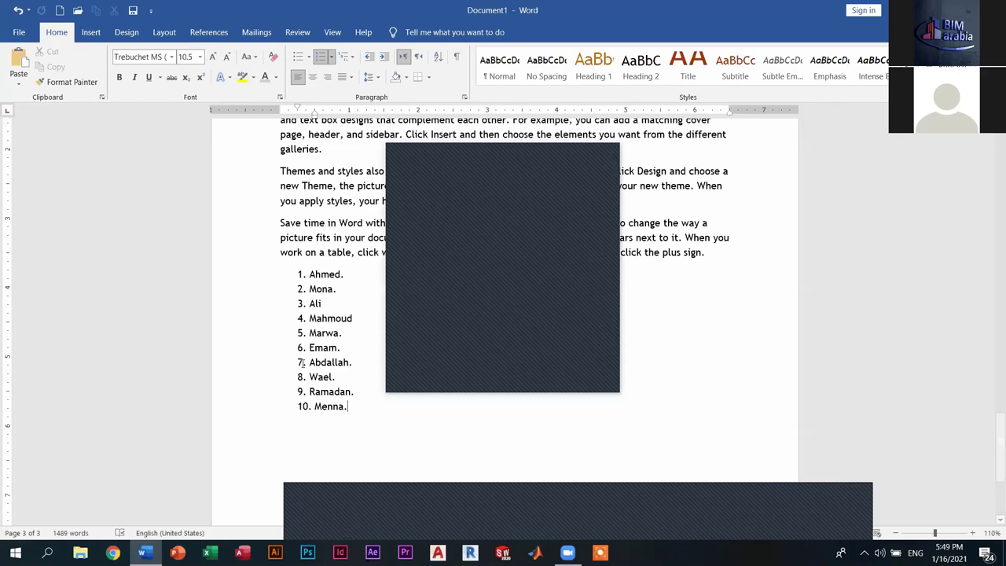
pyautogui.keyDown('shift'); pyautogui.click(303, 276); pyautogui.keyUp('shift')
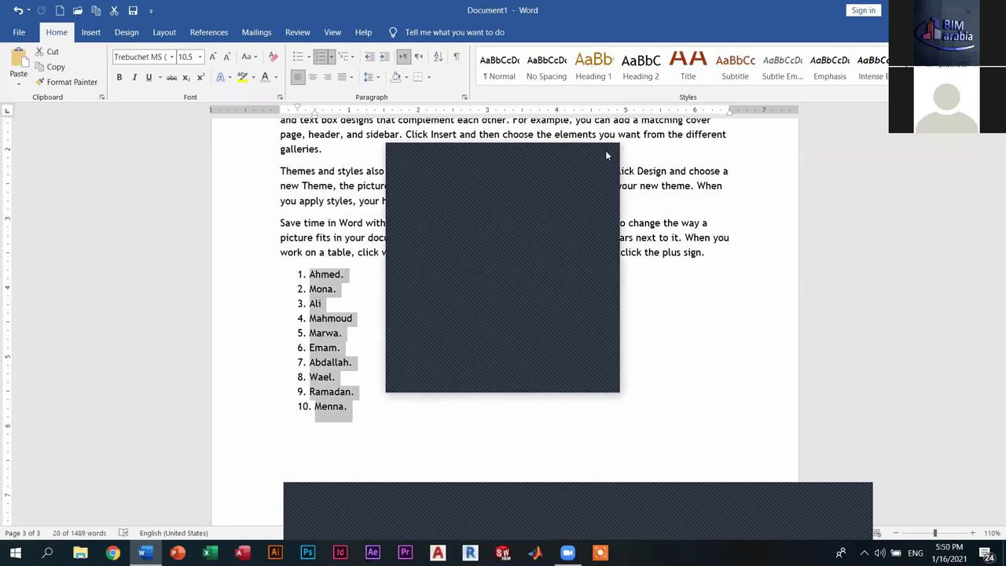
# - Select all ten numbered names and delete them from page 3
pyautogui.click(447, 351)
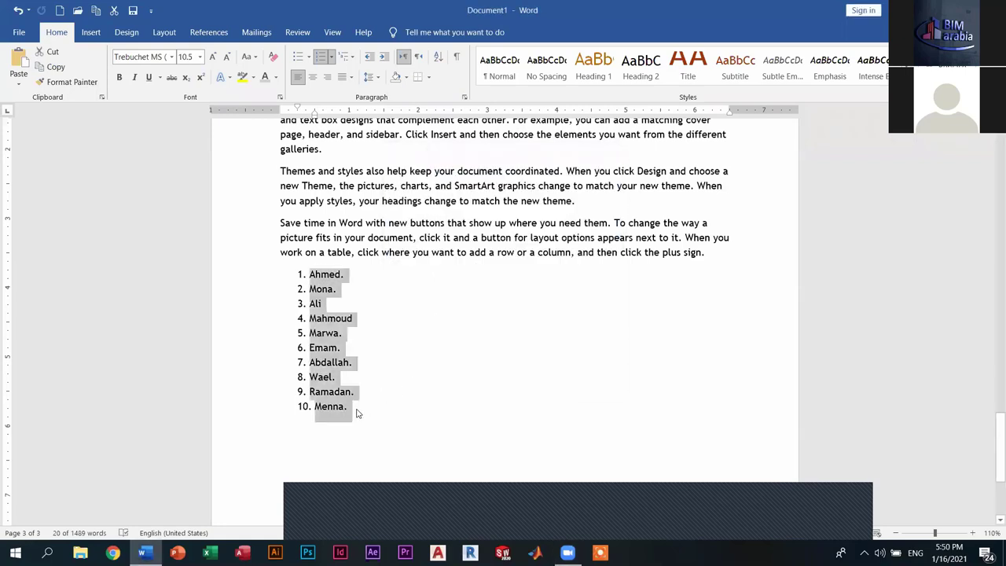
pyautogui.moveTo(356, 413)
pyautogui.mouseDown()
pyautogui.moveTo(307, 350)
pyautogui.moveTo(306, 269)
pyautogui.mouseUp()
pyautogui.press('Delete')
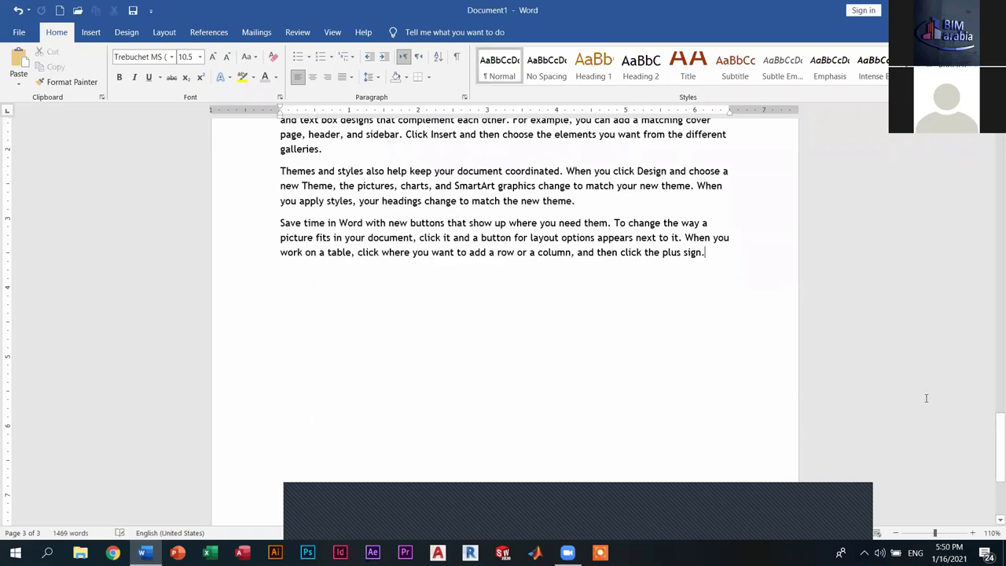
pyautogui.moveTo(991, 448)
pyautogui.mouseDown()
pyautogui.moveTo(991, 402)
pyautogui.moveTo(990, 419)
pyautogui.moveTo(744, 323)
pyautogui.mouseUp()
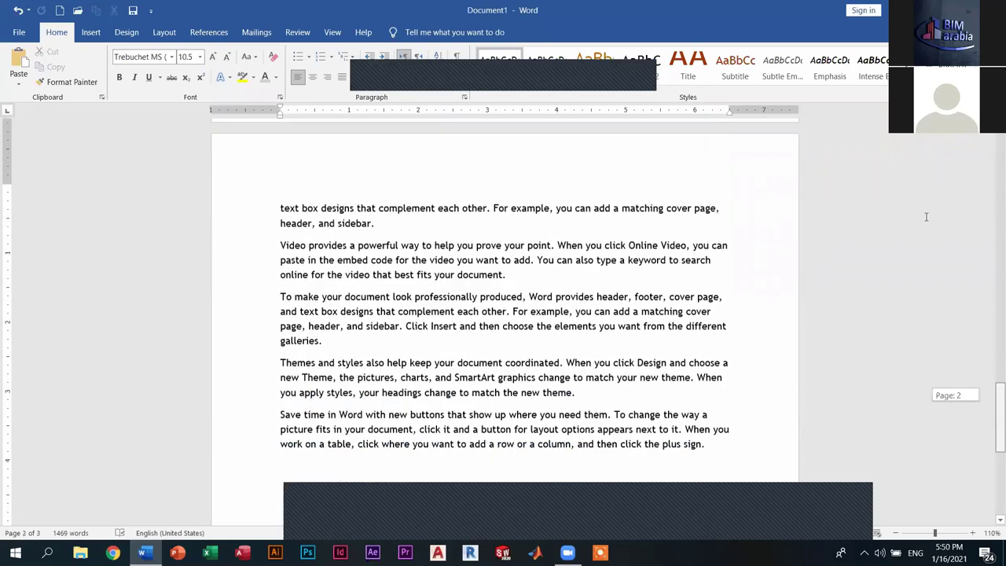
pyautogui.scroll(-1, 925, 217)
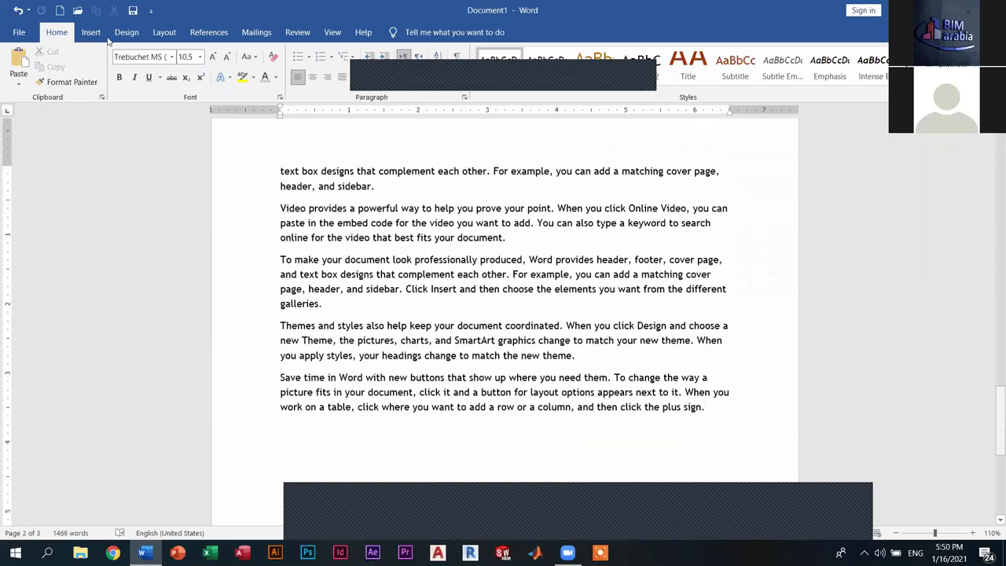
pyautogui.scroll(-1, 170, 77)
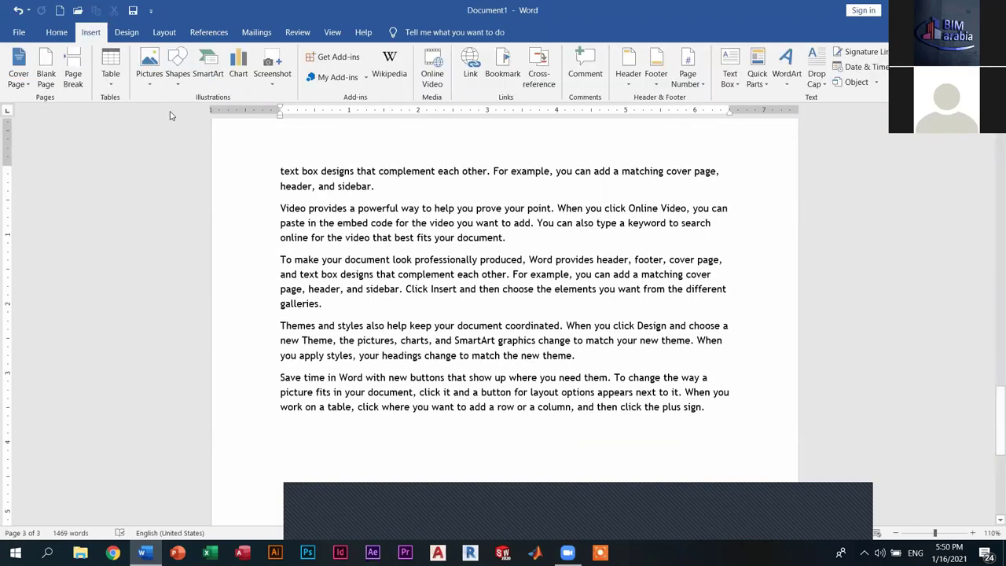
# - Draw a text box over the middle paragraphs and type a person's full name in it
pyautogui.click(177, 75)
pyautogui.click(172, 112)
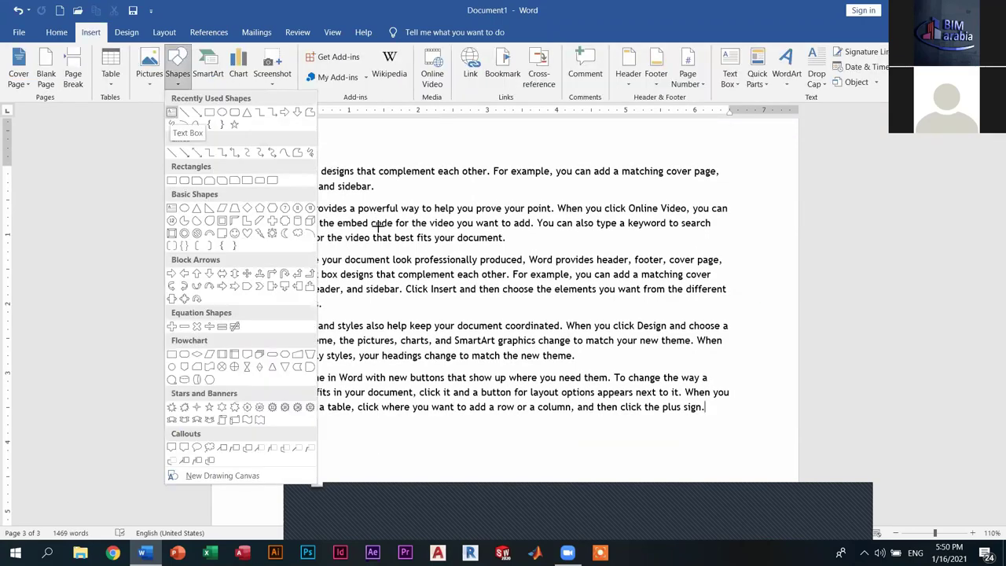
pyautogui.moveTo(601, 365); pyautogui.dragTo(378, 224)
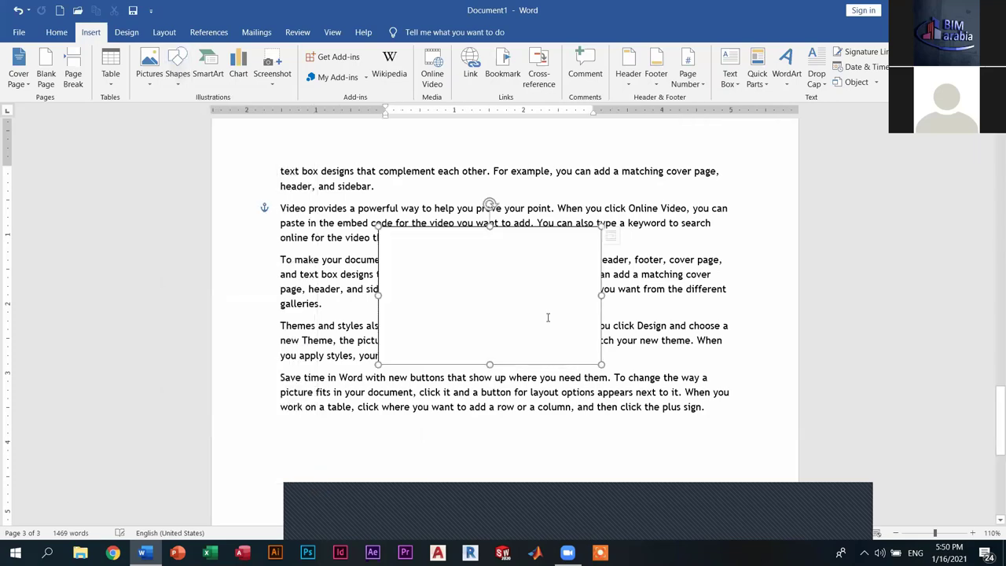
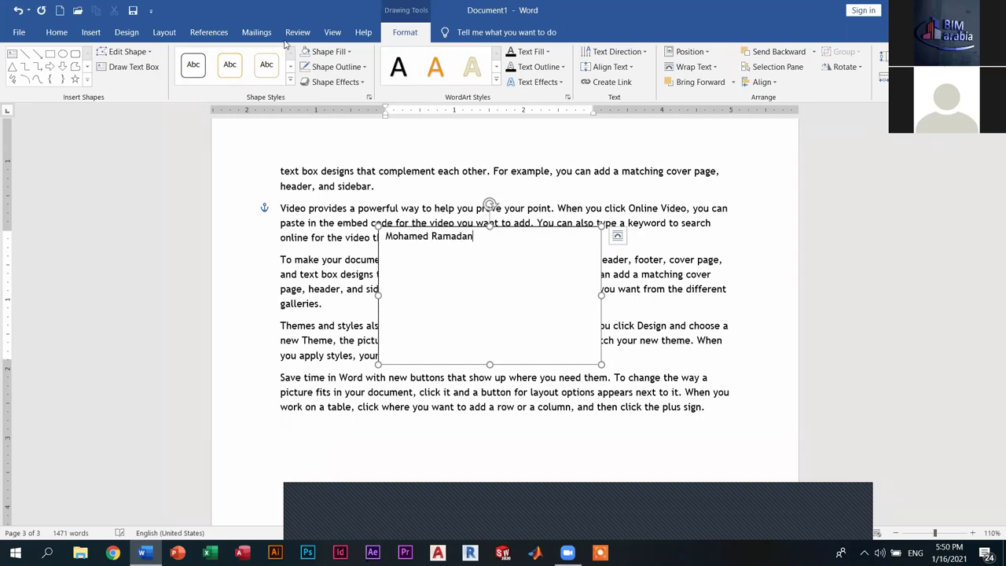
# - Enlarge the name text in the box to 48 pt
pyautogui.tripleClick(450, 241)
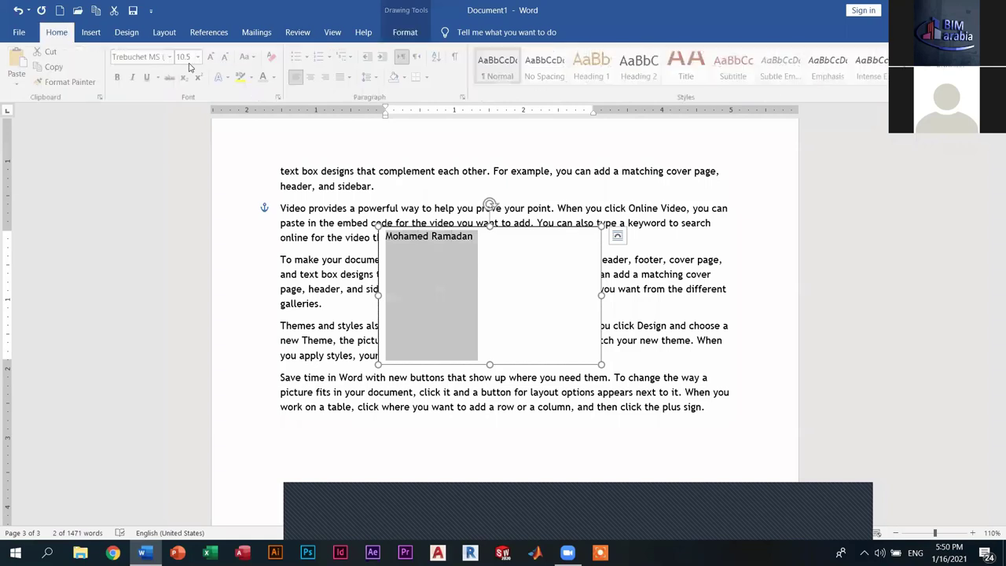
pyautogui.click(219, 60)
pyautogui.click(219, 61)
pyautogui.click(218, 60)
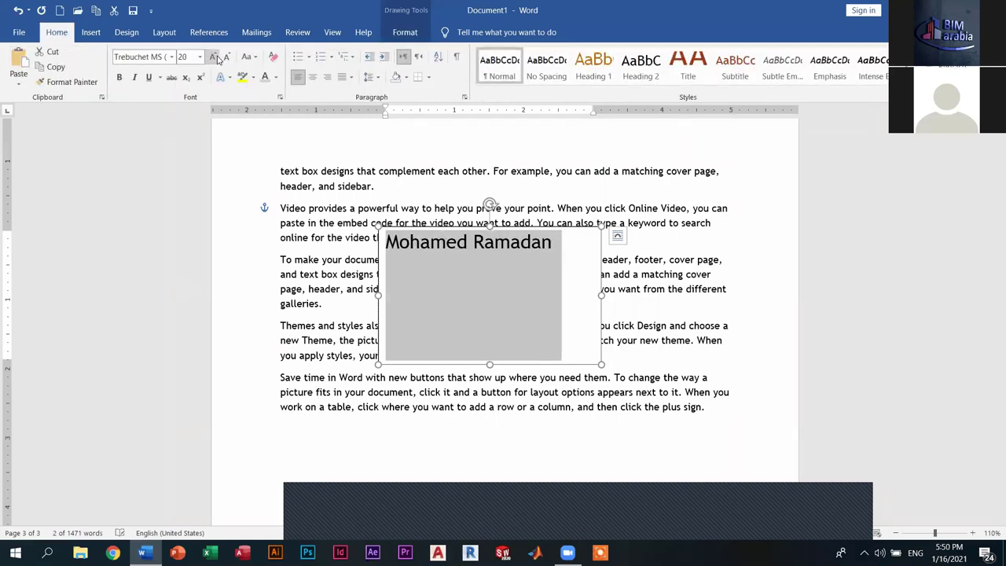
pyautogui.click(218, 61)
pyautogui.click(218, 61)
pyautogui.click(218, 60)
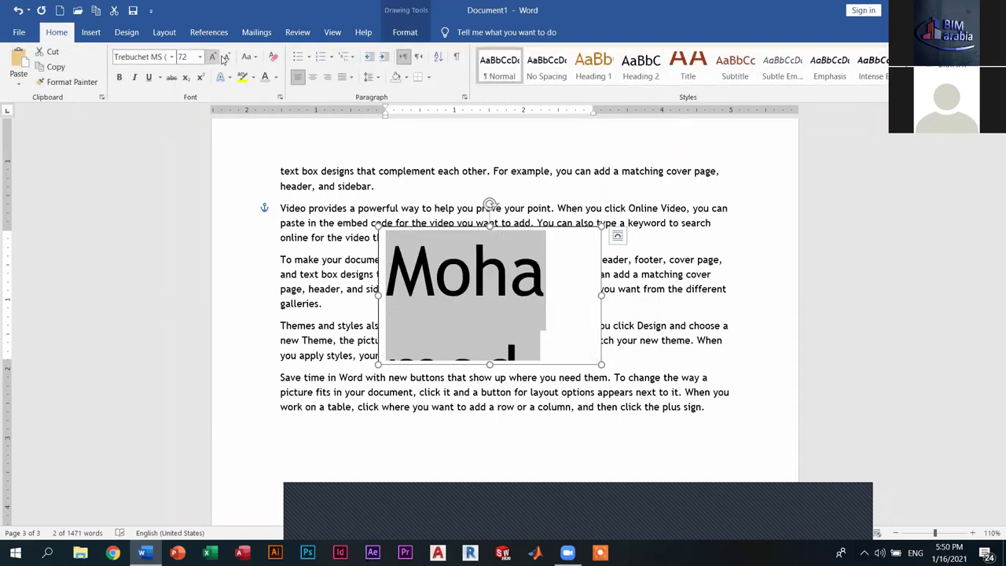
pyautogui.click(227, 57)
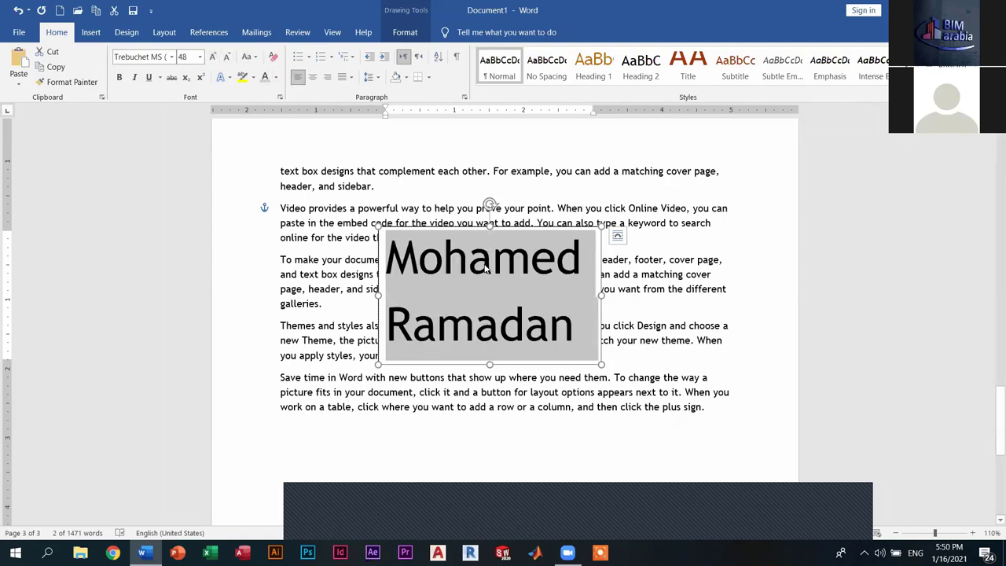
# - Color the name light orange and send its text box to the back, behind text
pyautogui.click(276, 77)
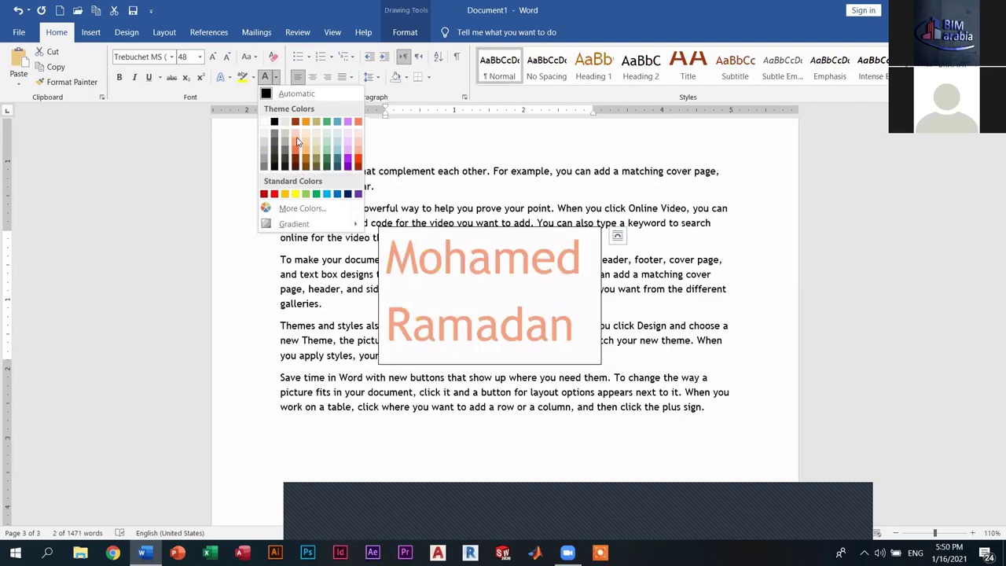
pyautogui.click(297, 139)
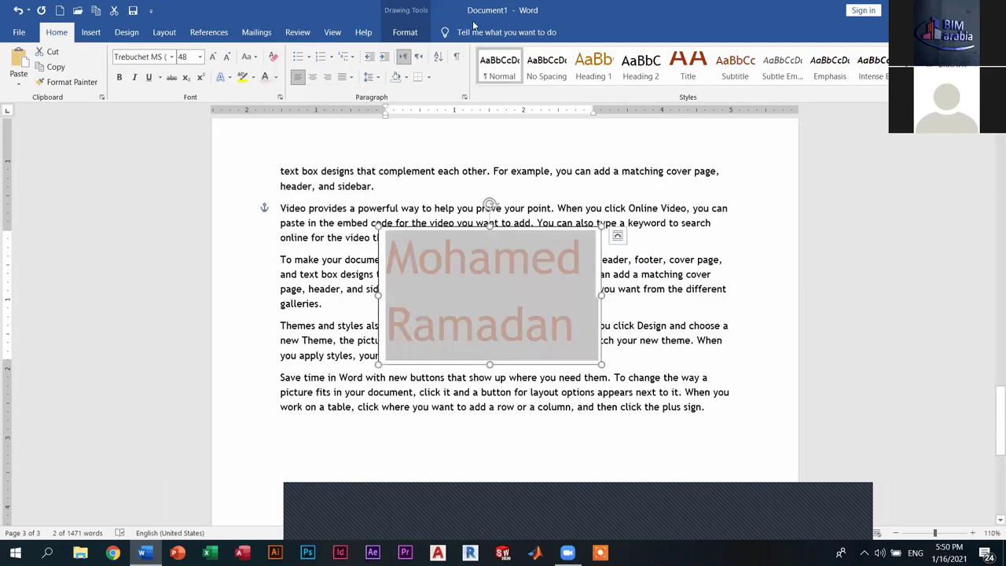
pyautogui.click(405, 32)
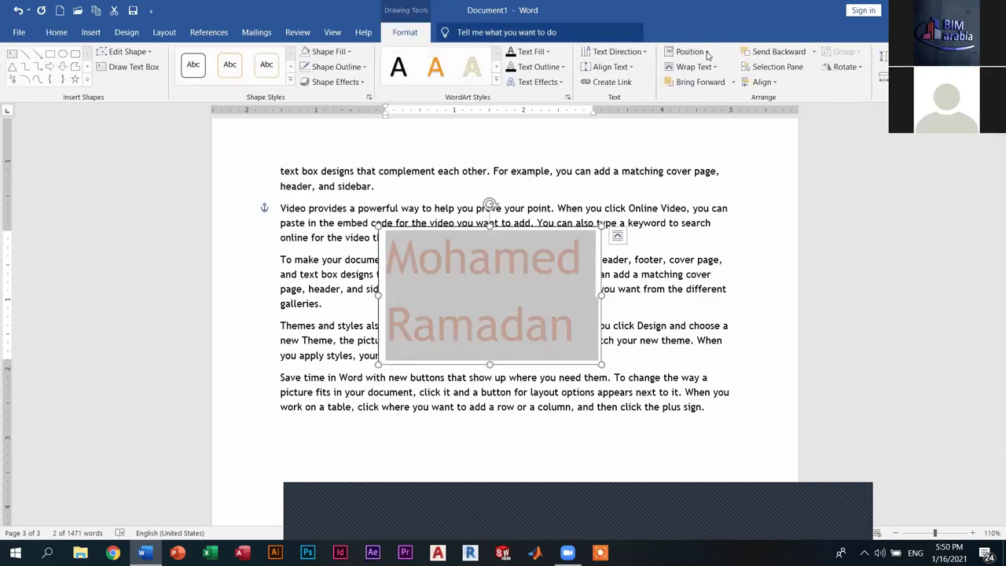
pyautogui.click(815, 55)
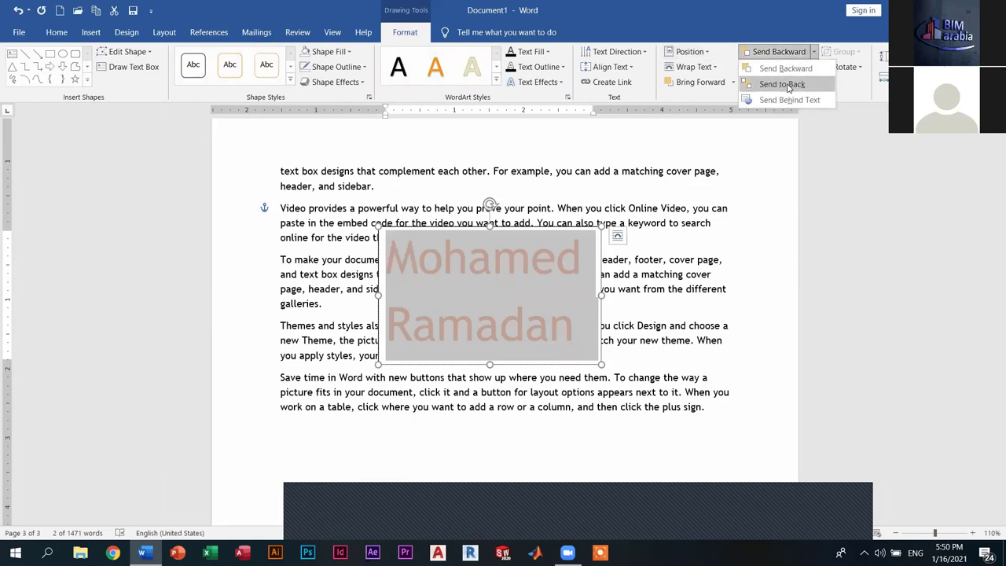
pyautogui.click(774, 83)
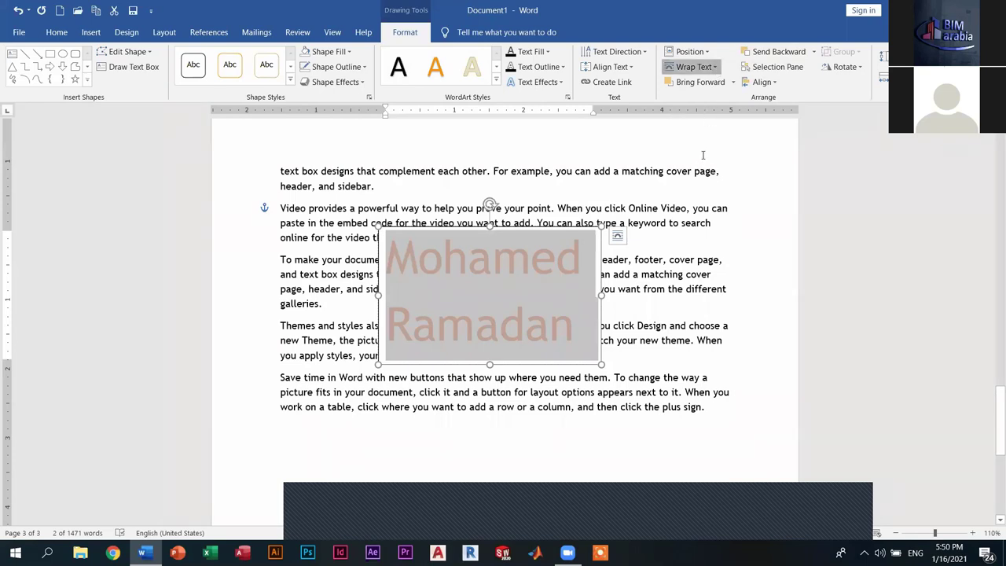
pyautogui.click(693, 67)
pyautogui.click(699, 155)
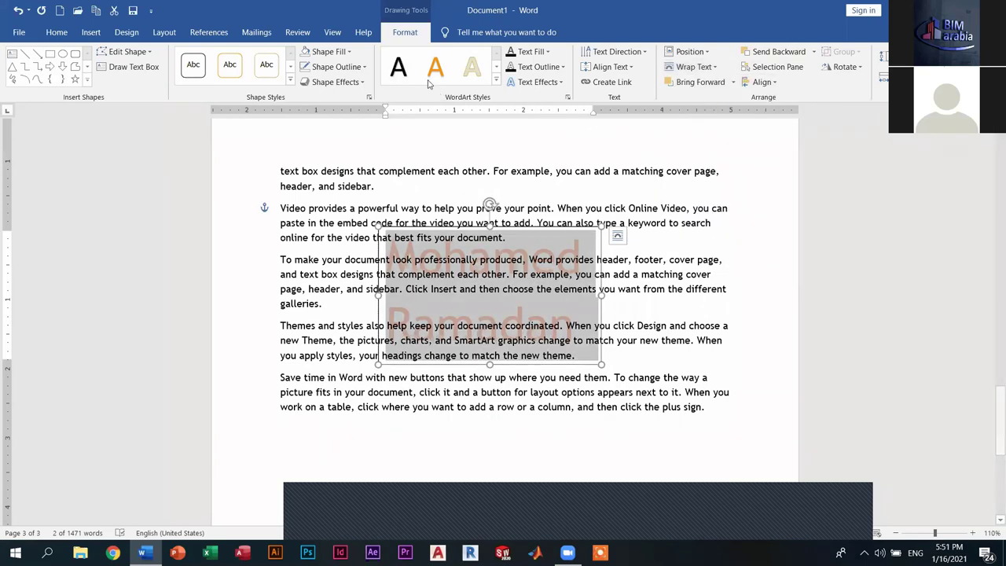
# - Give the text box no fill and no outline
pyautogui.click(350, 52)
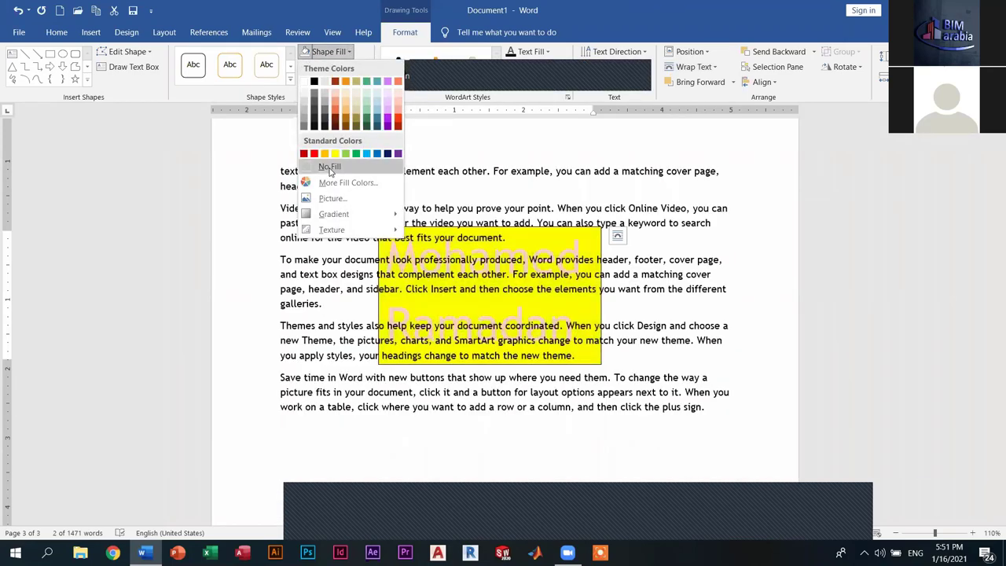
pyautogui.click(330, 168)
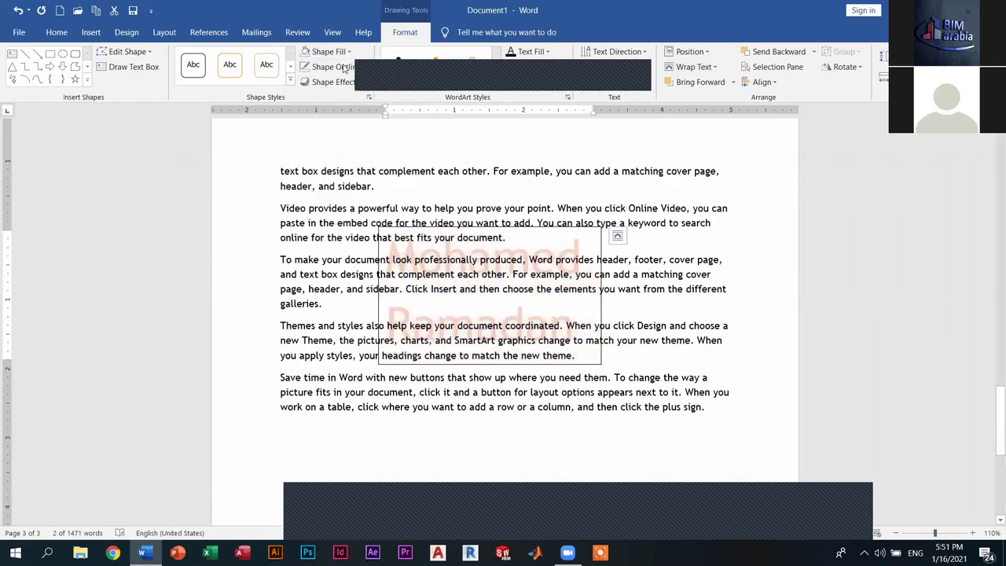
pyautogui.click(341, 67)
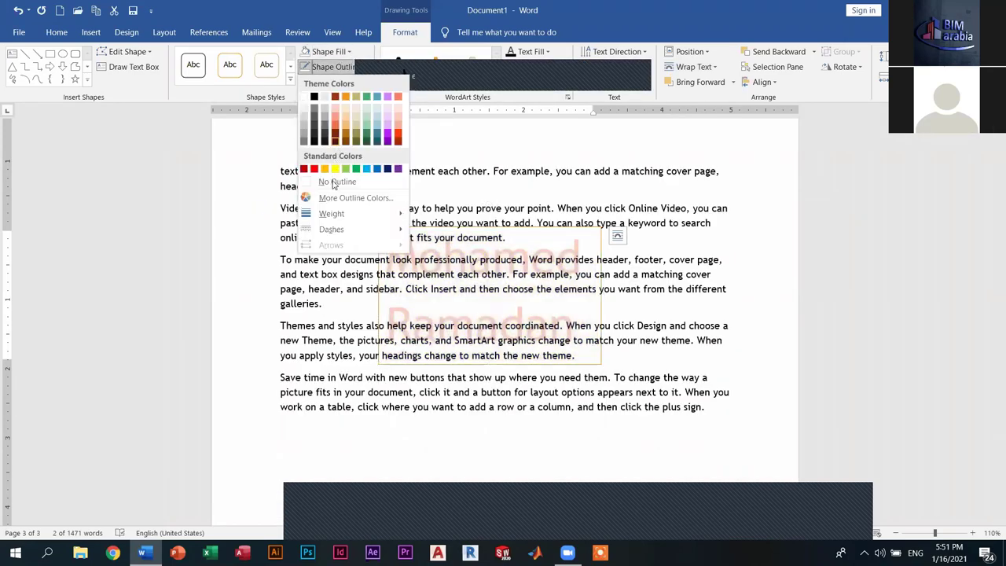
pyautogui.click(595, 253)
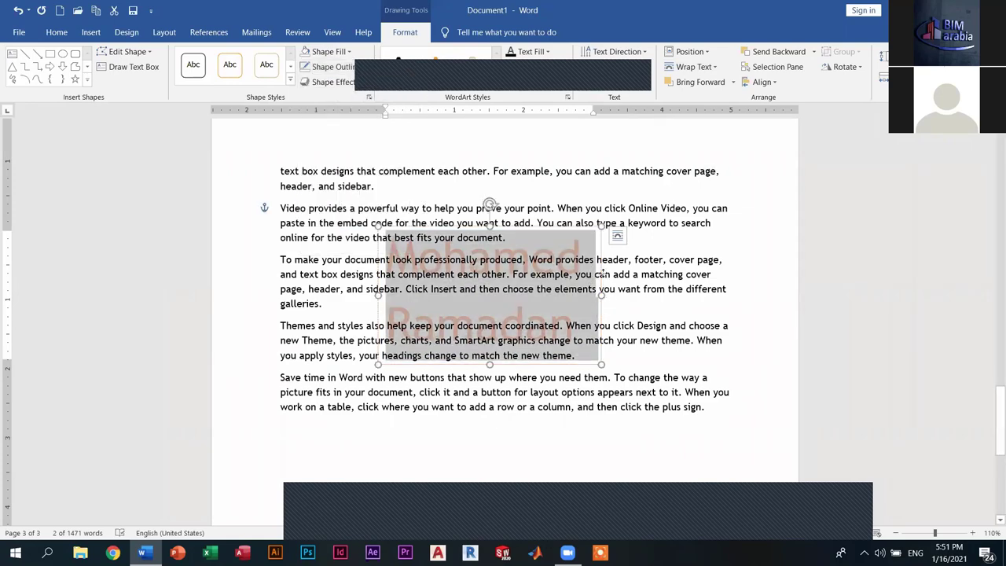
# - Nudge the name box slightly up and rotate it diagonally across the paragraphs
pyautogui.moveTo(602, 315); pyautogui.dragTo(613, 300)
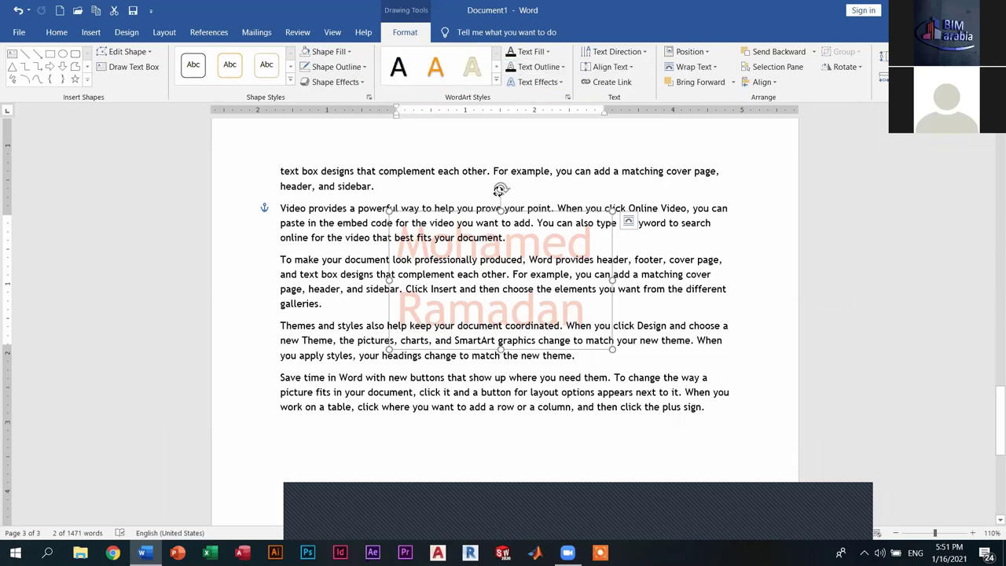
pyautogui.moveTo(501, 188)
pyautogui.mouseDown()
pyautogui.moveTo(462, 197)
pyautogui.moveTo(425, 226)
pyautogui.mouseUp()
pyautogui.press('Escape')
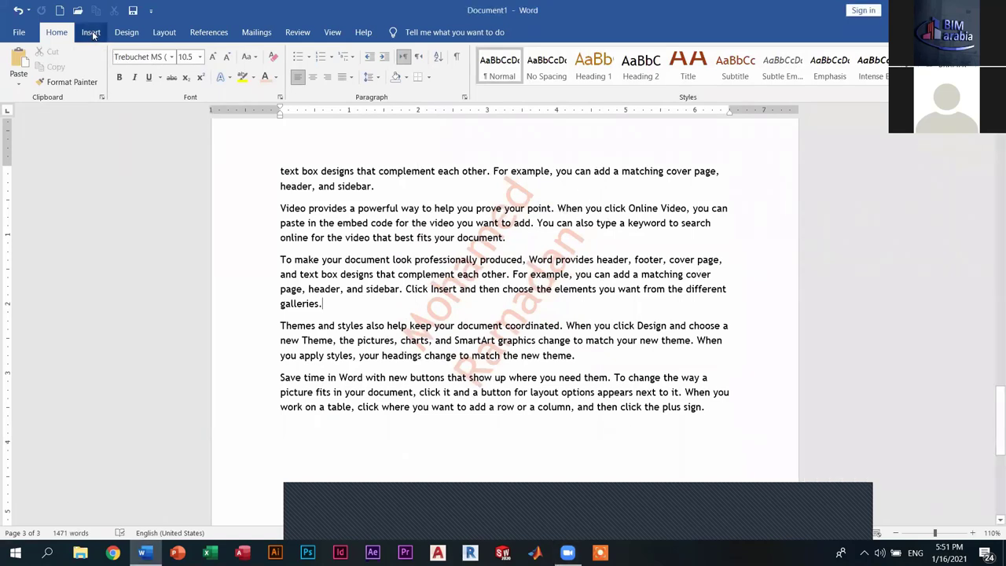
pyautogui.click(91, 32)
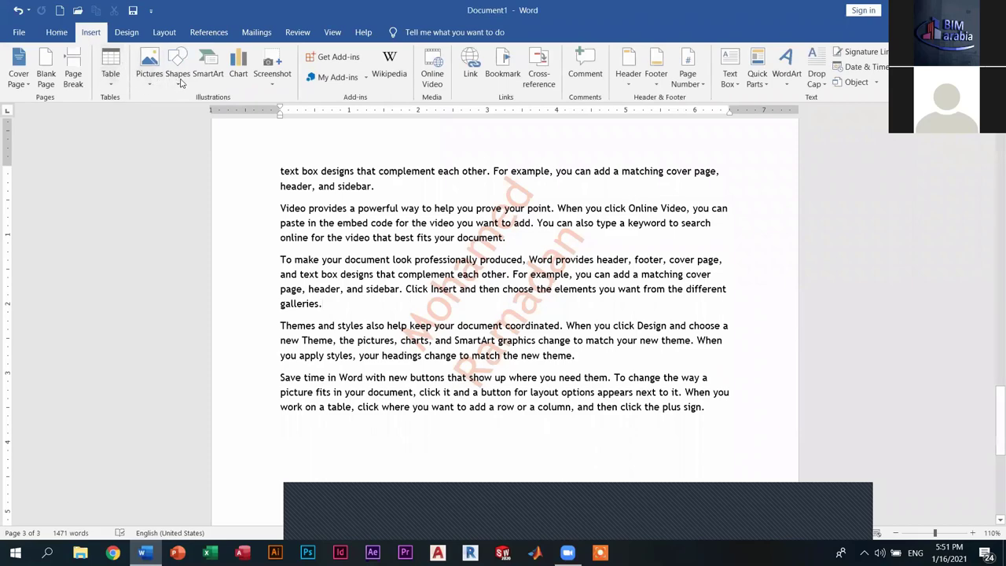
pyautogui.click(179, 82)
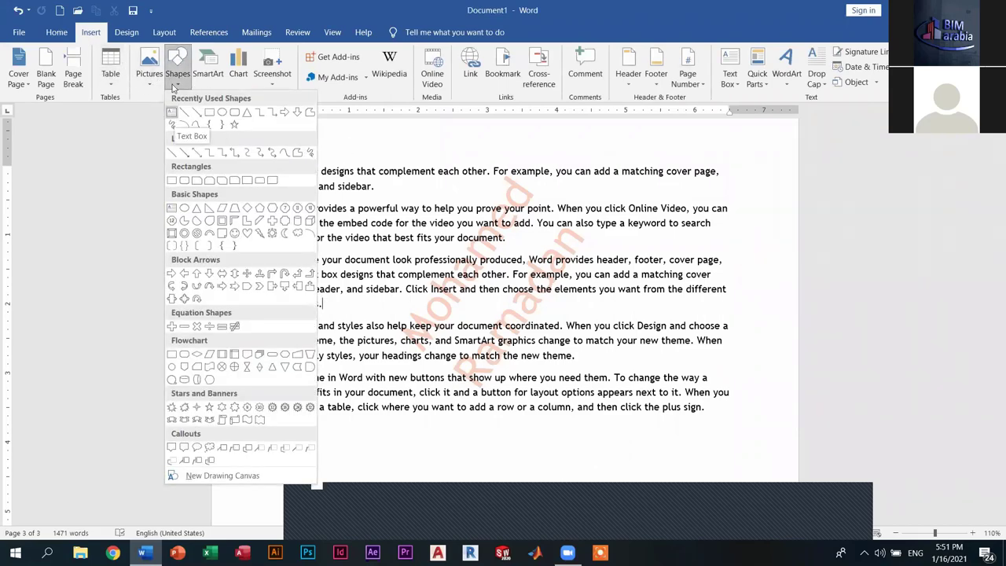
pyautogui.click(110, 64)
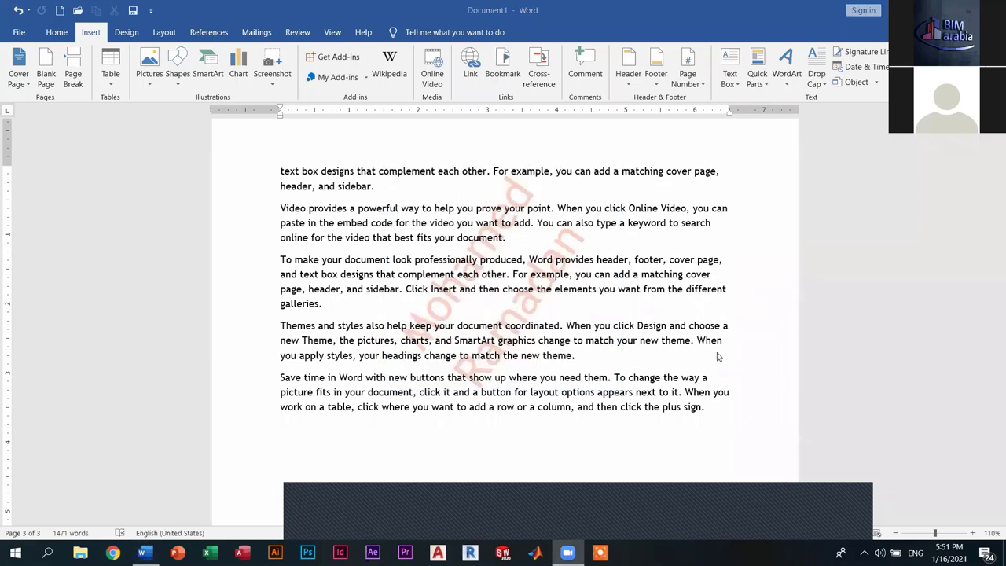
# - Select the watermark's text, shrink it, delete it, then scroll down to the numbered list
pyautogui.doubleClick(569, 311)
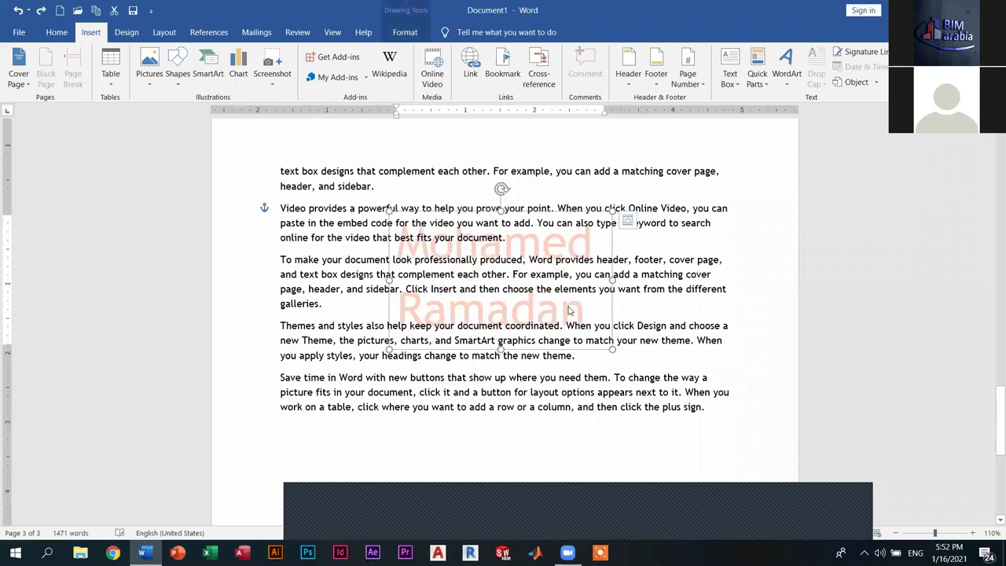
pyautogui.hotkey('ctrl', 'a')
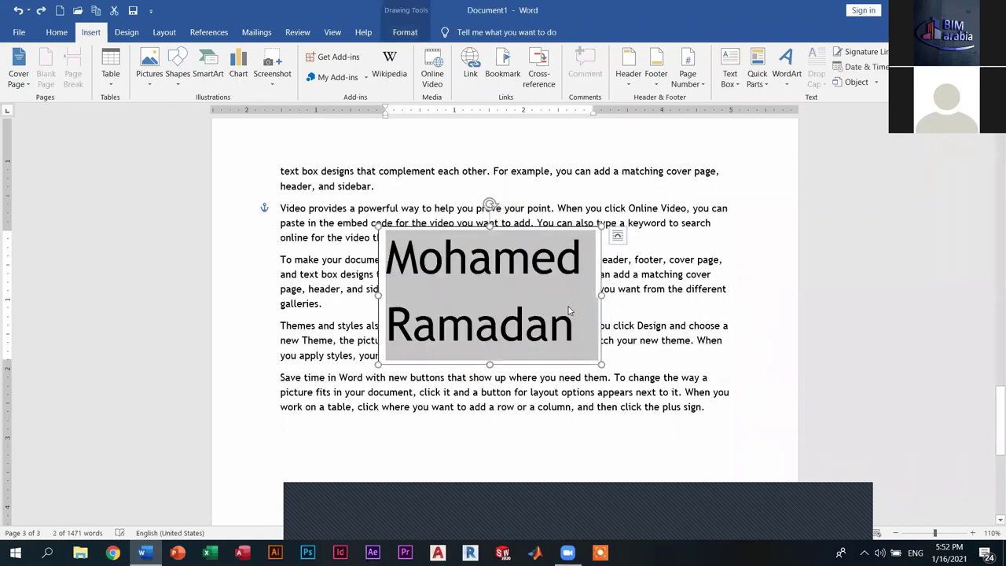
pyautogui.hotkey('ctrl', 'shift', ',')
pyautogui.hotkey('ctrl', 'shift', ',')
pyautogui.hotkey('ctrl', 'shift', ',')
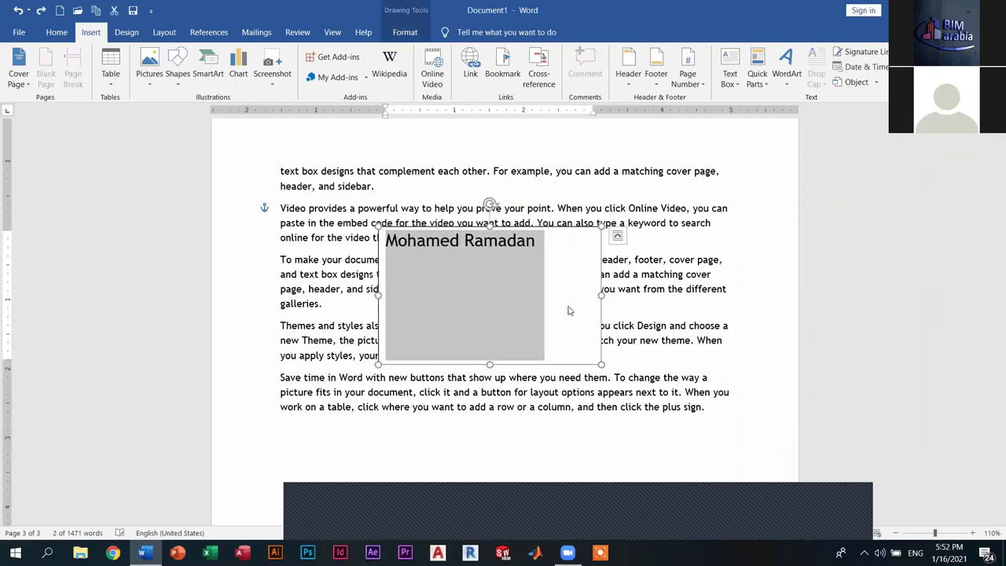
pyautogui.press('Delete')
pyautogui.doubleClick(485, 359)
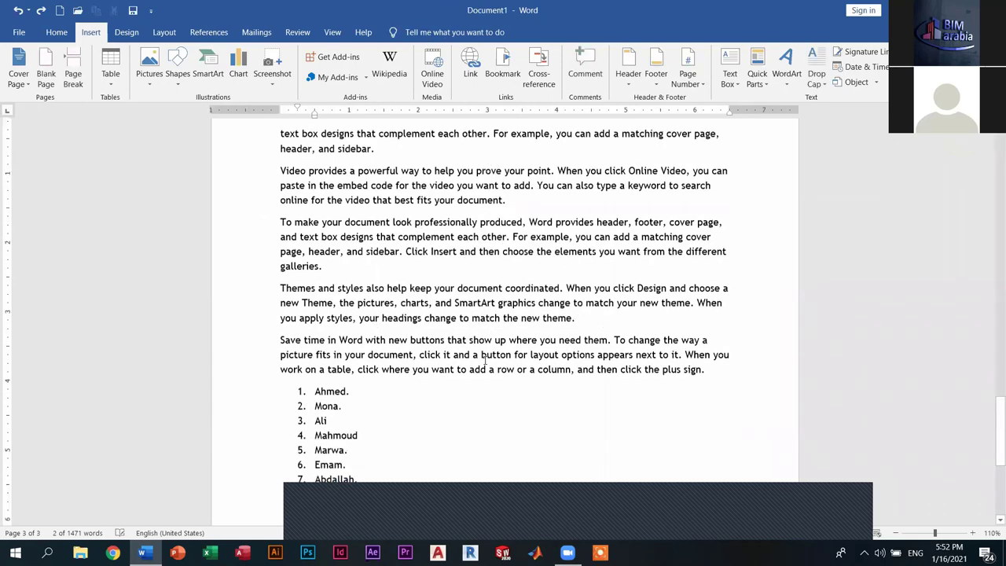
pyautogui.scroll(-1, 451, 433)
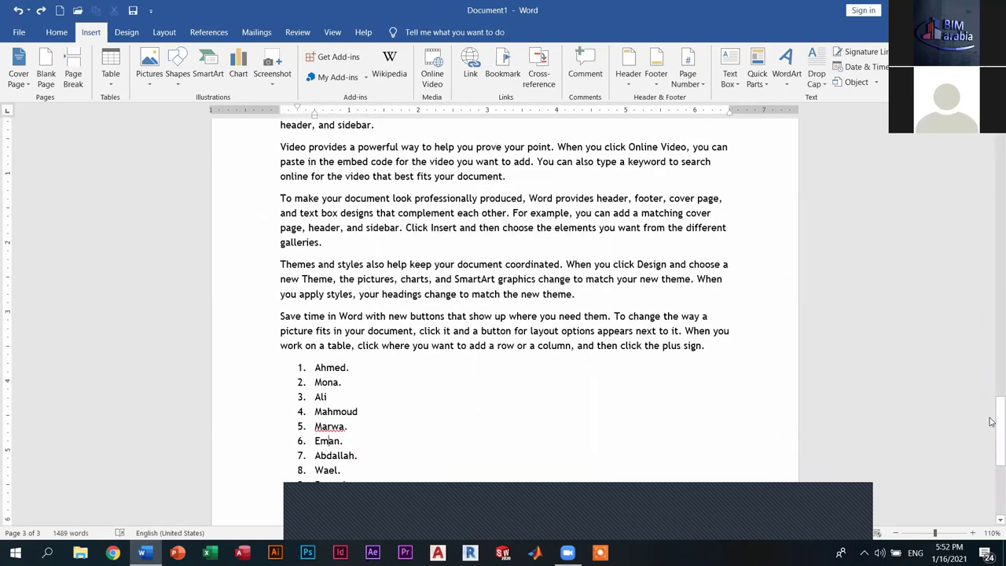
pyautogui.moveTo(994, 420); pyautogui.dragTo(990, 449)
pyautogui.scroll(-1, 406, 398)
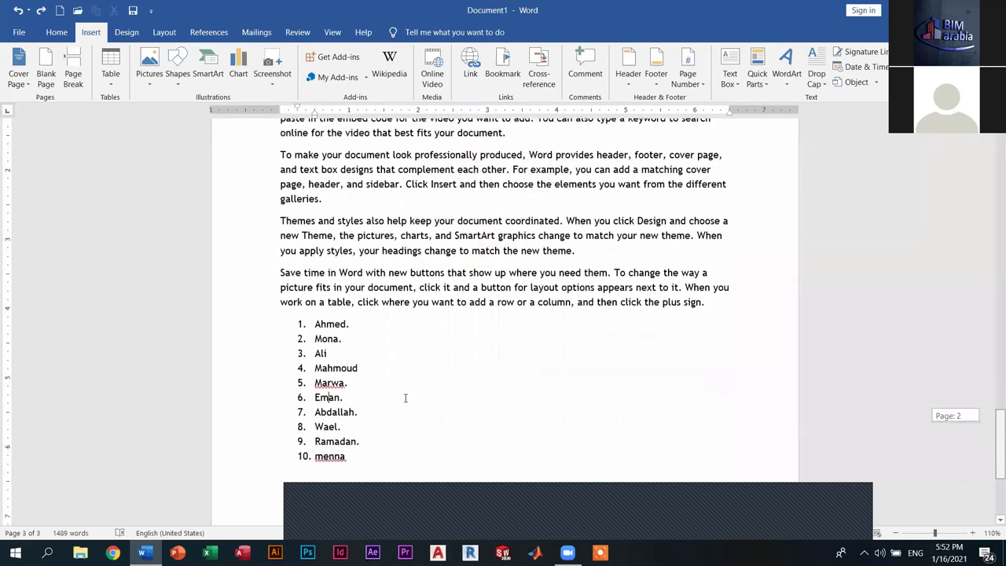
pyautogui.scroll(-3, 406, 398)
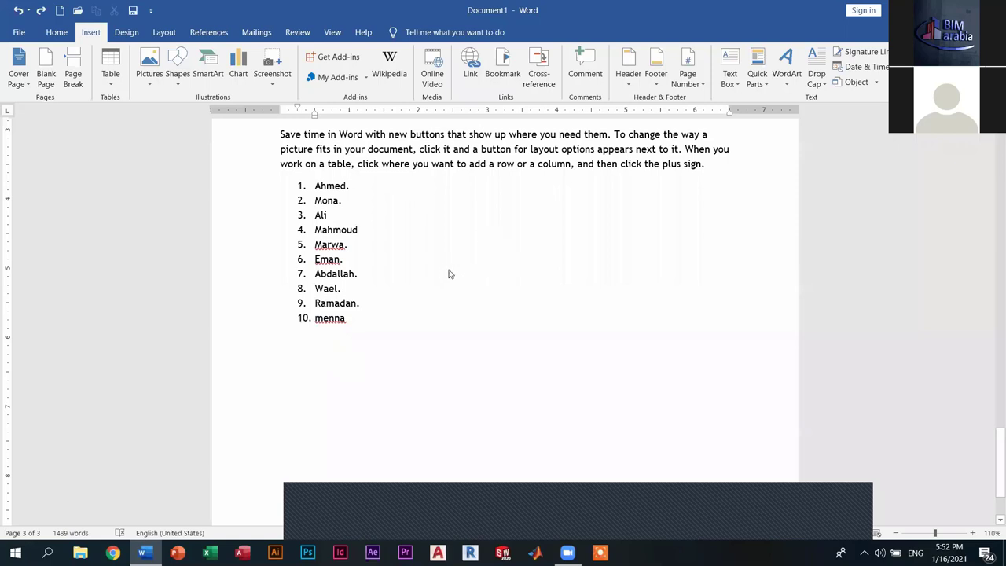
# - In Adjust List Indents, change 'Follow number with' from Tab to Space for the names list
pyautogui.hotkey('shift', 'F10')
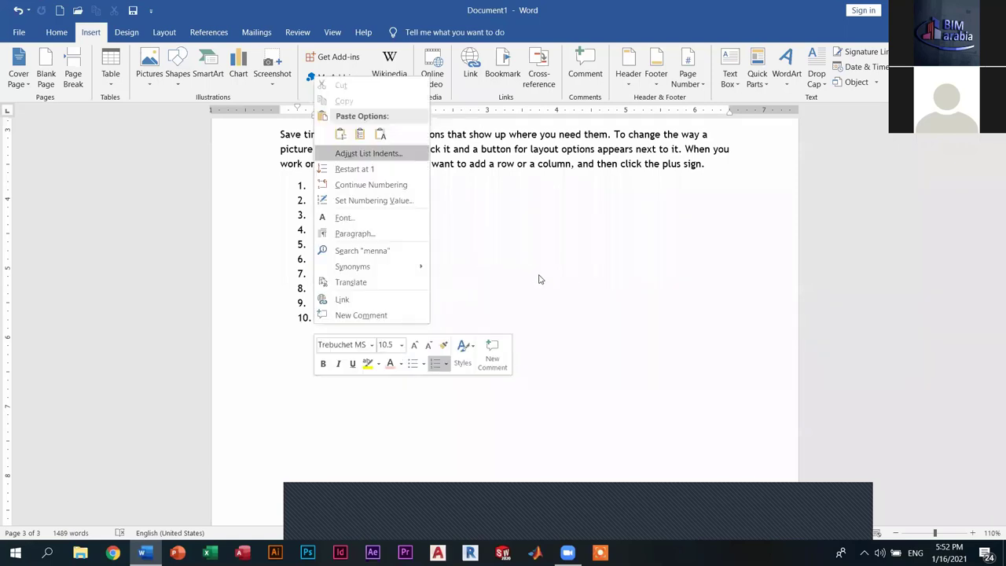
pyautogui.press('Return')
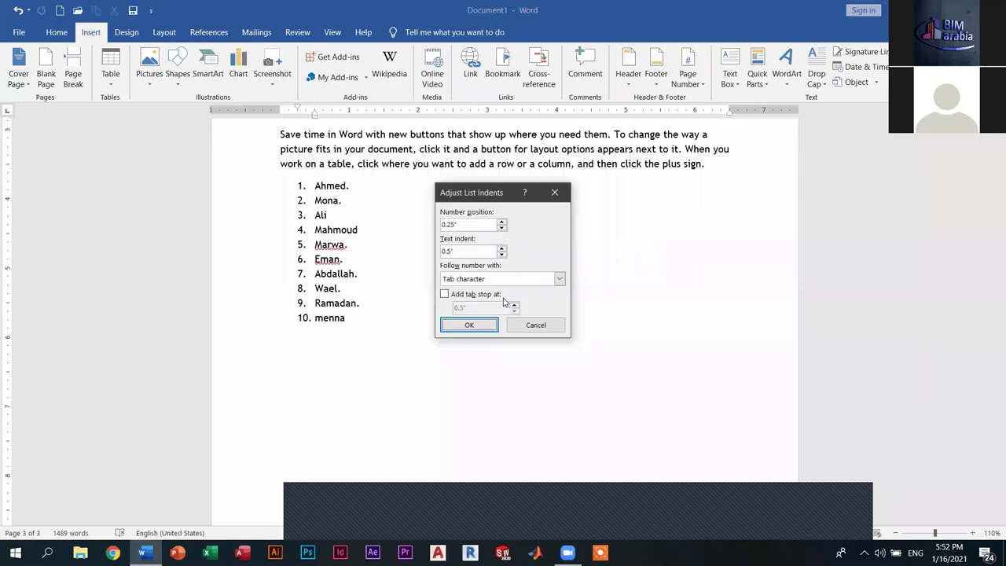
pyautogui.hotkey('alt', 'Down')
pyautogui.click(470, 326)
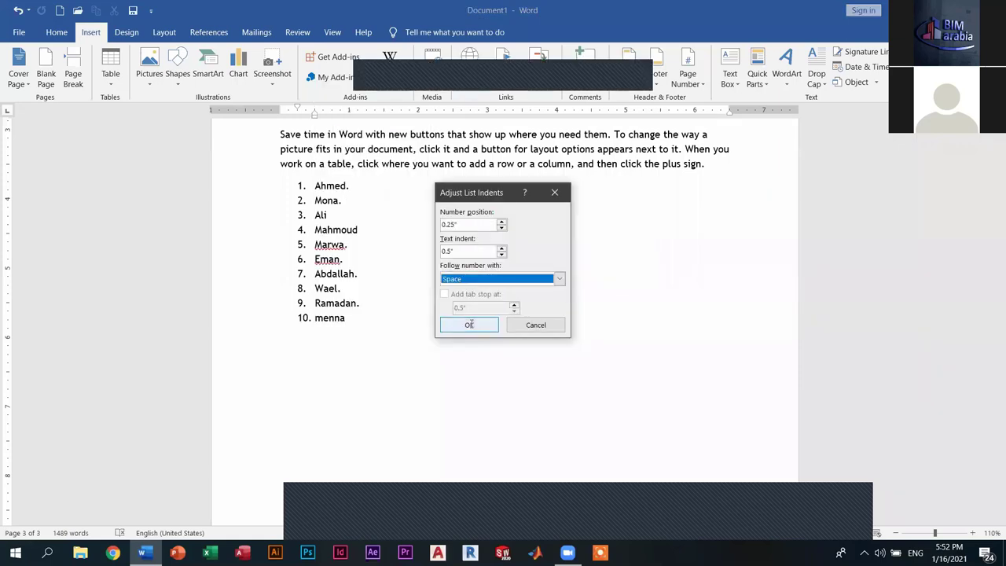
pyautogui.click(470, 326)
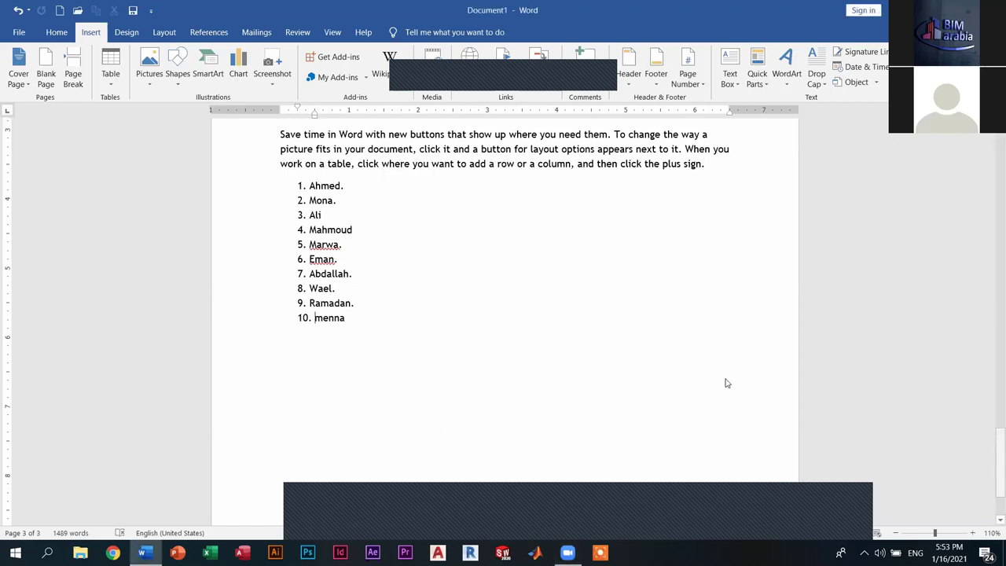
# - Undo the resize so the orange rectangle covers the full page again
pyautogui.scroll(15, 980, 305)
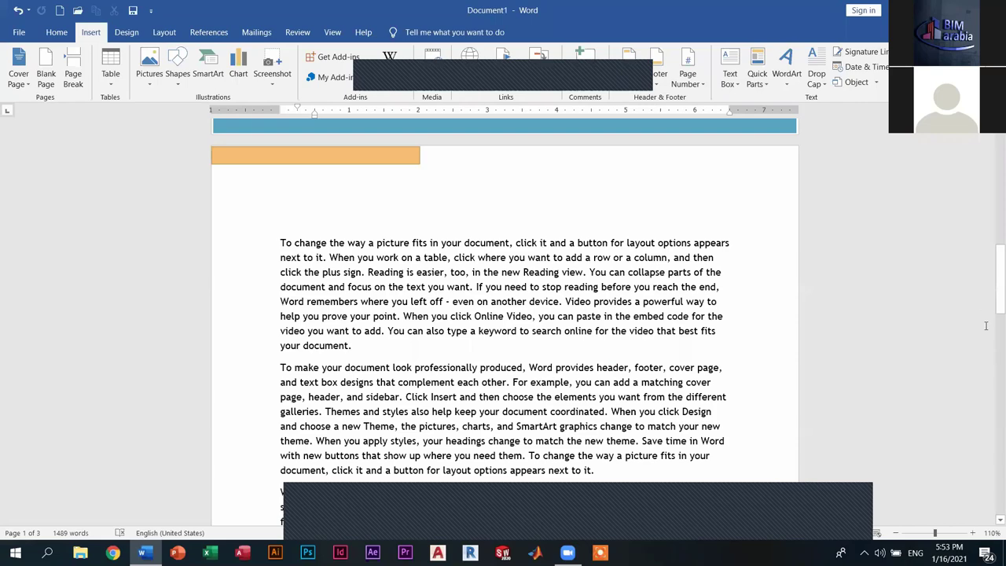
pyautogui.hotkey('ctrl', 'z')
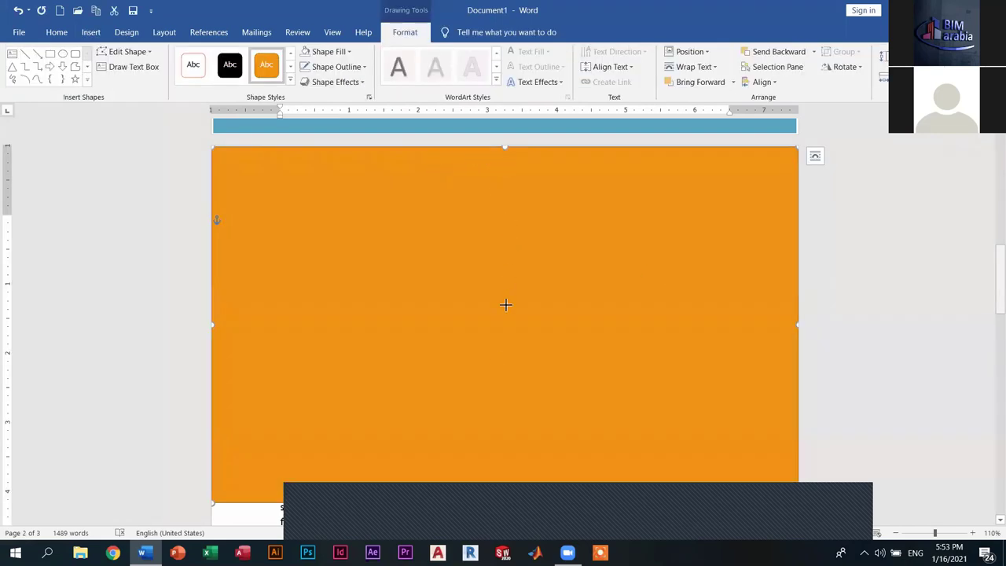
pyautogui.click(992, 345)
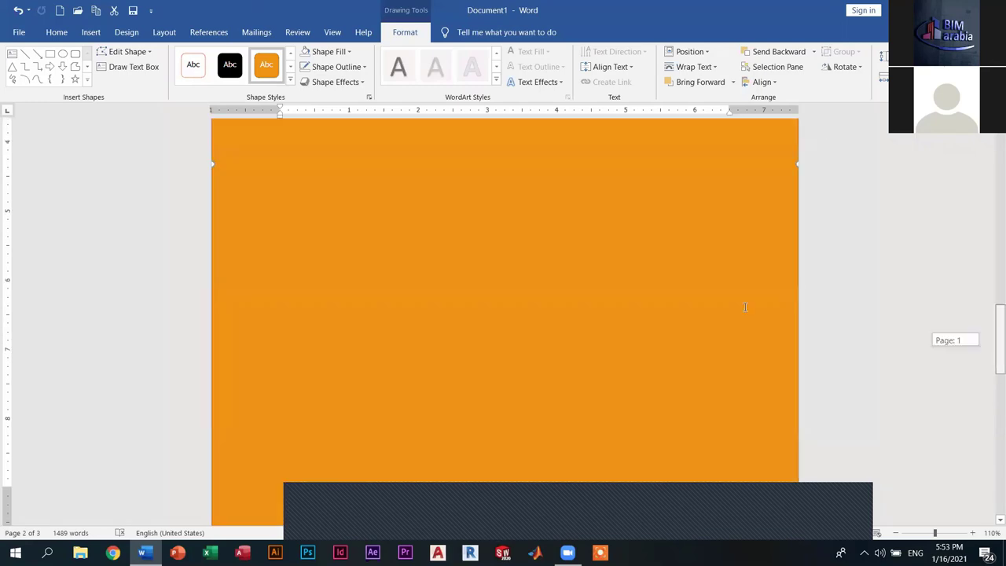
pyautogui.moveTo(991, 401); pyautogui.dragTo(520, 190)
pyautogui.scroll(-1, 501, 201)
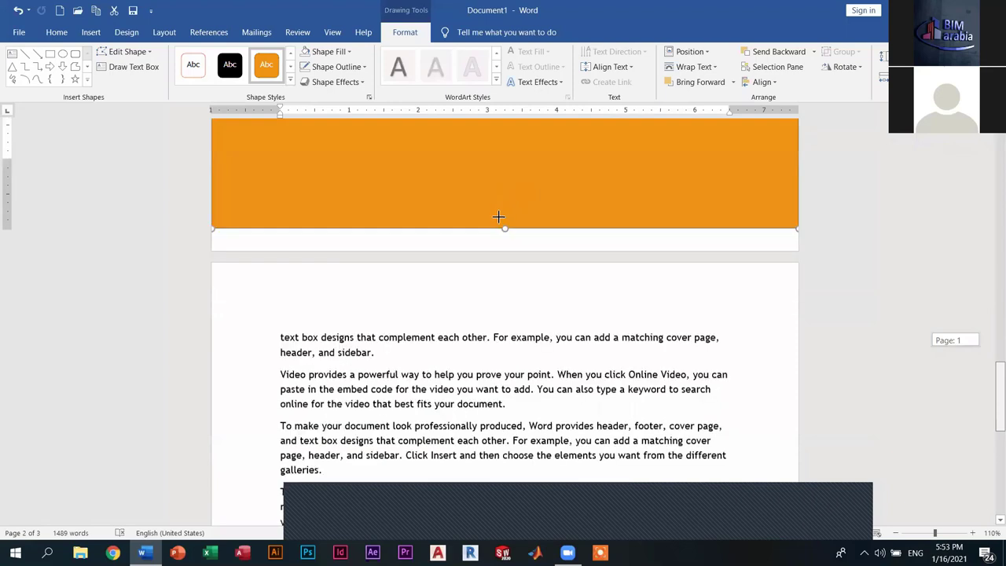
pyautogui.scroll(5, 729, 197)
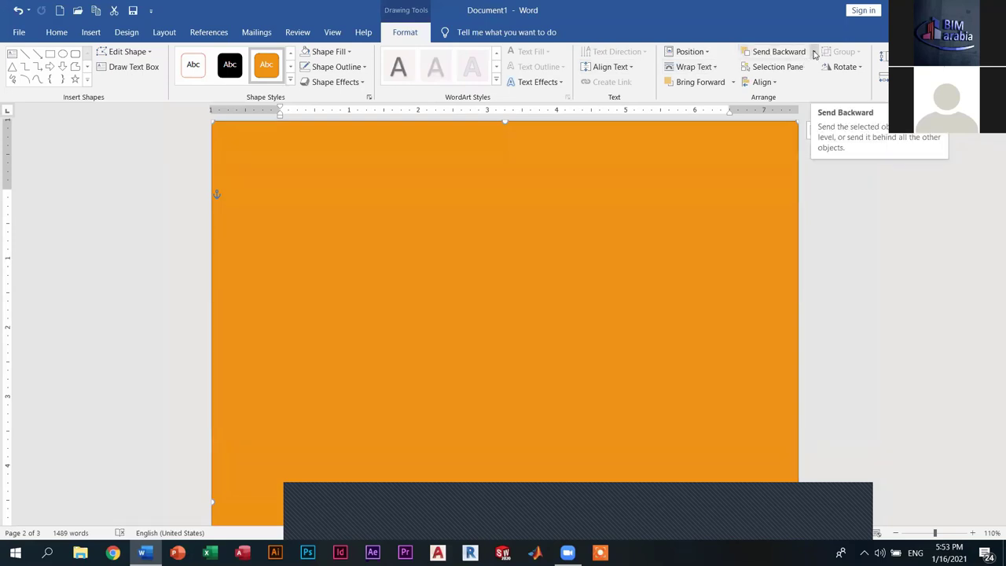
# - Send the orange rectangle to the back and wrap it Behind Text
pyautogui.click(814, 53)
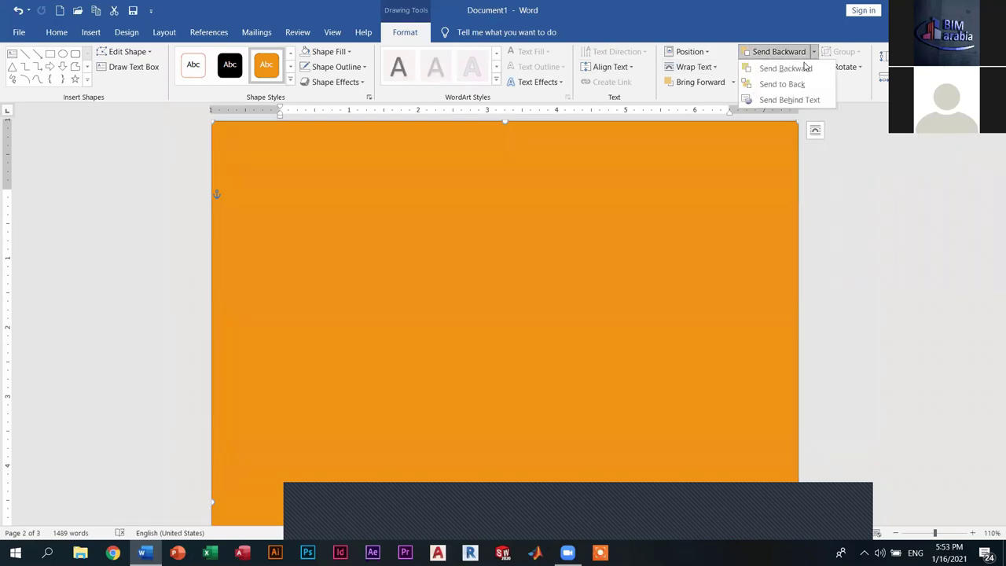
pyautogui.click(782, 85)
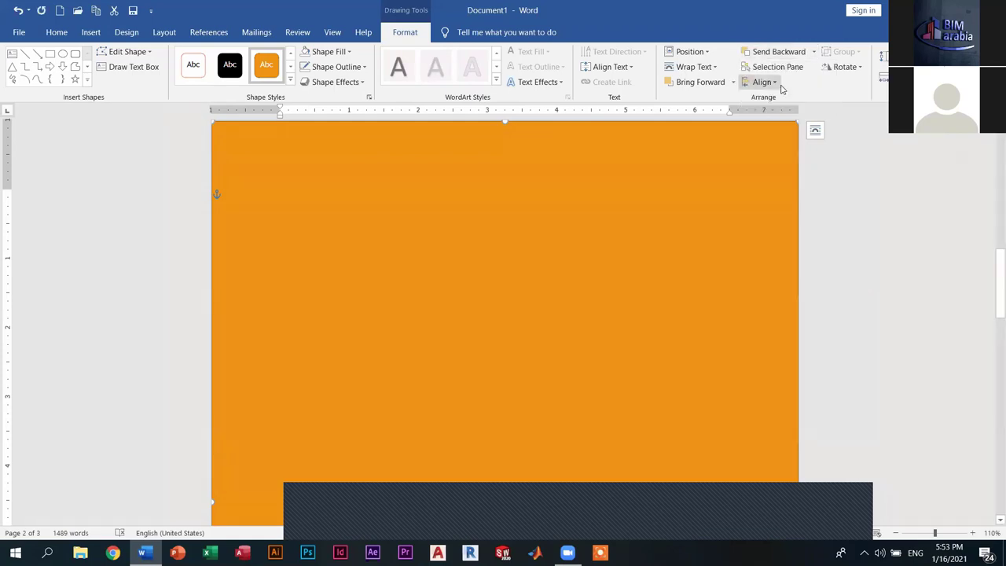
pyautogui.click(711, 67)
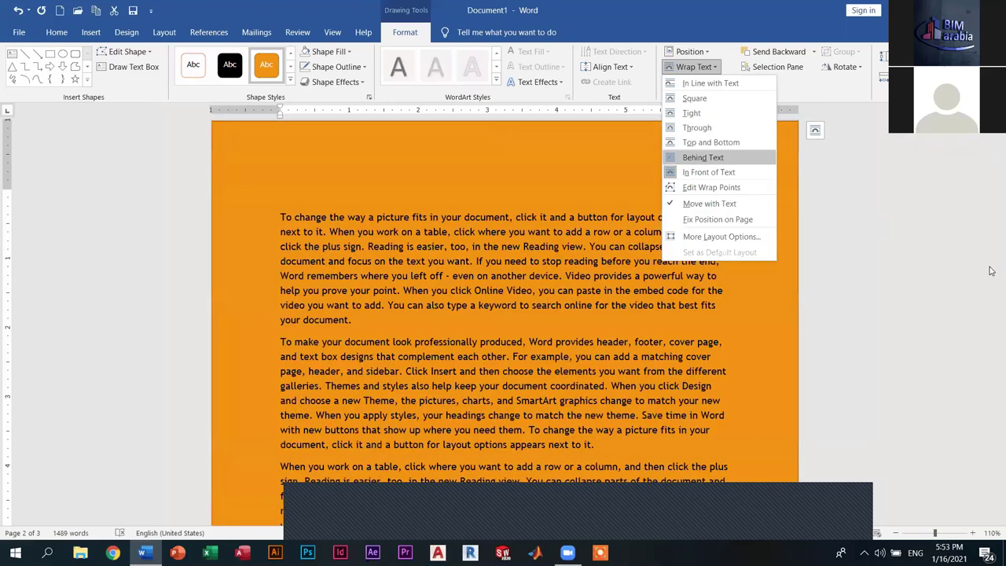
pyautogui.click(990, 271)
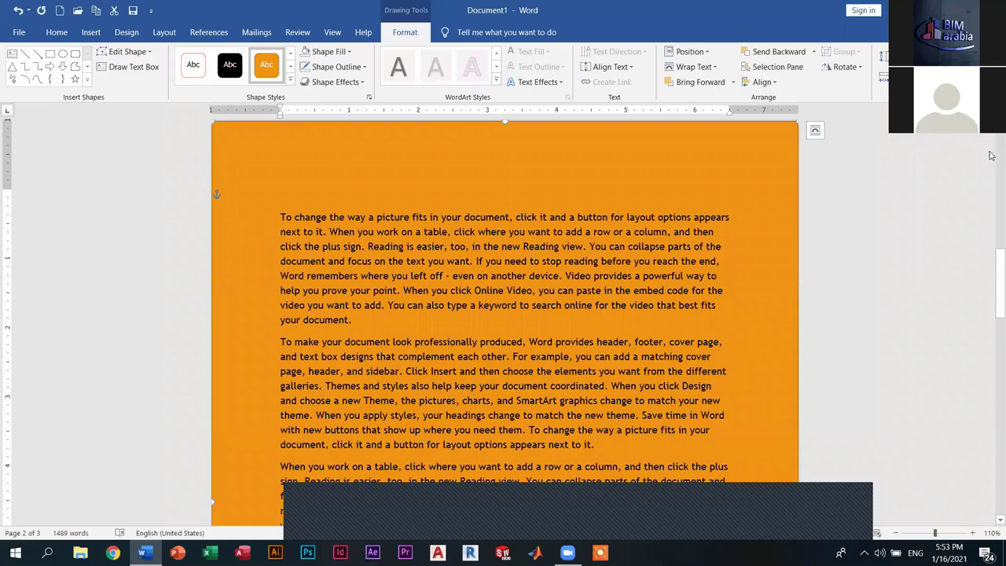
# - Deselect the orange shape and scroll through pages 2 and 3 to review them
pyautogui.click(991, 217)
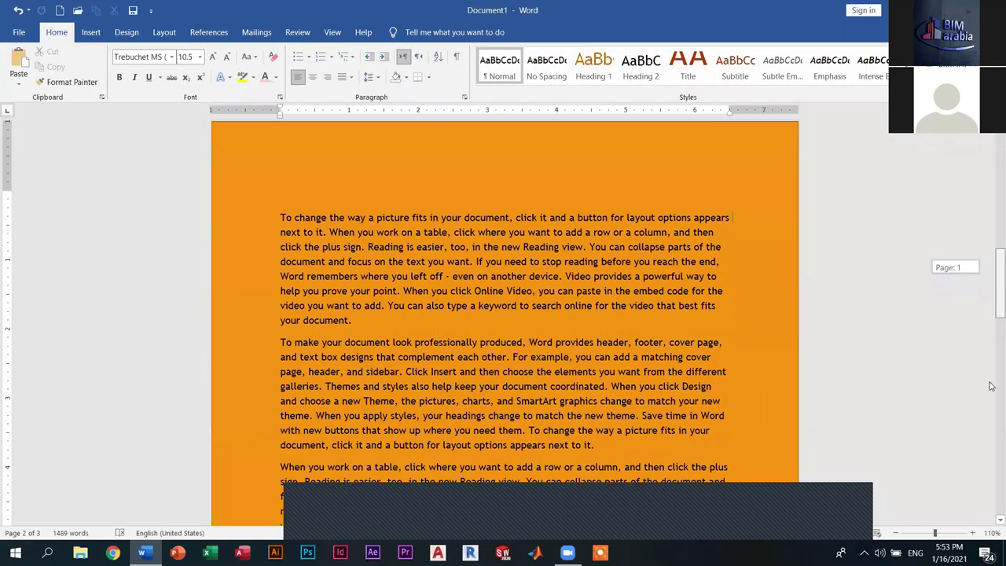
pyautogui.scroll(3, 991, 385)
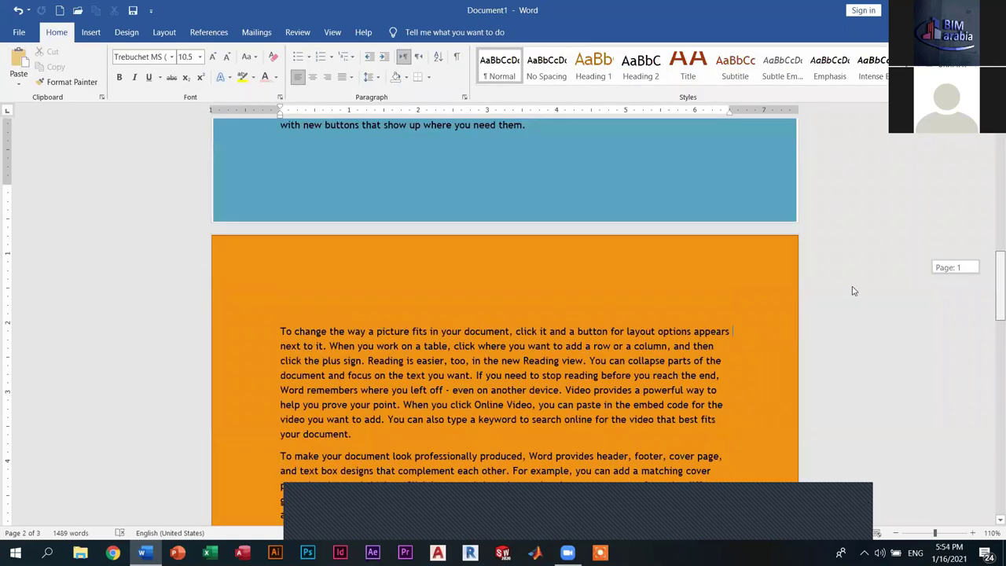
pyautogui.scroll(-10, 605, 228)
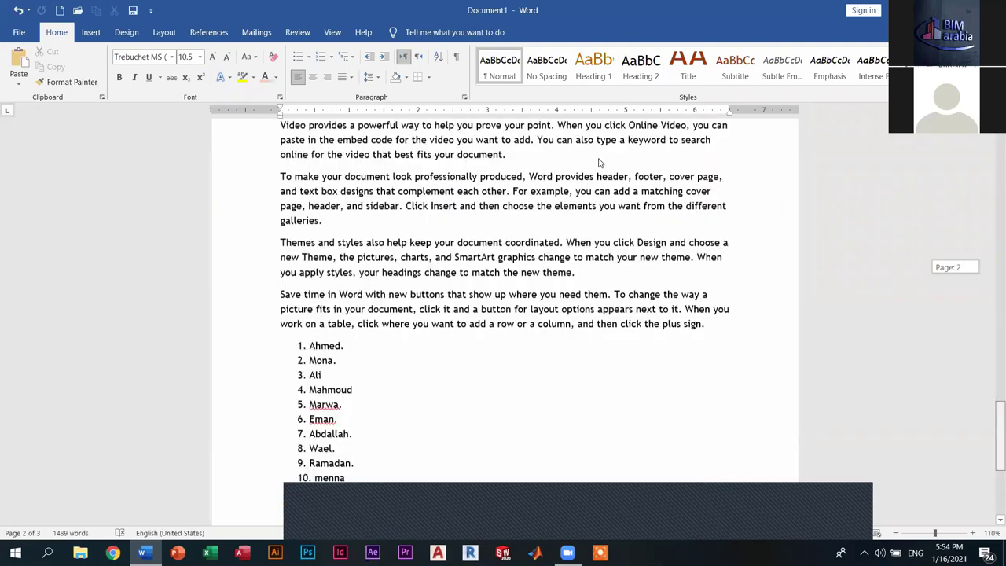
pyautogui.scroll(-7, 599, 163)
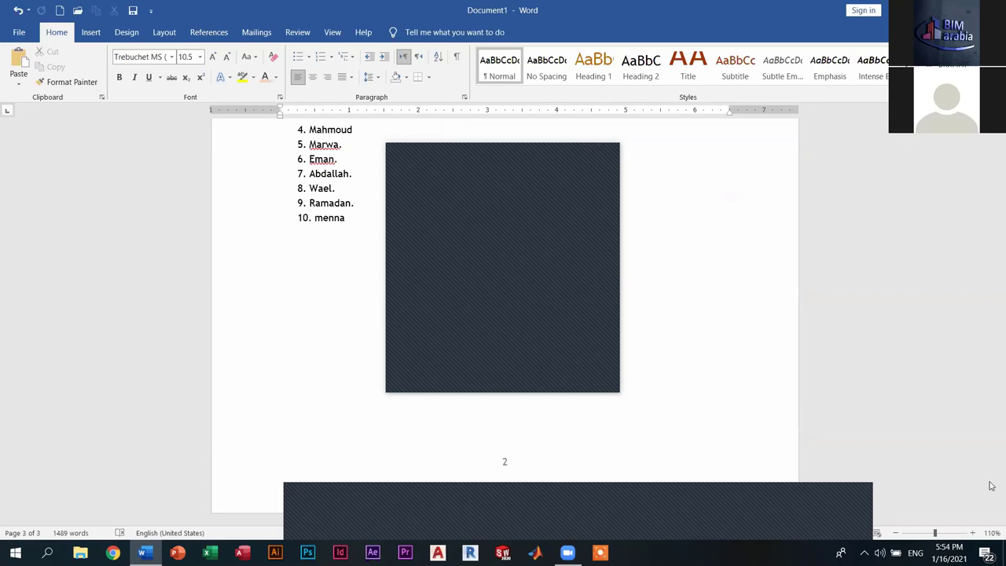
pyautogui.scroll(2, 991, 393)
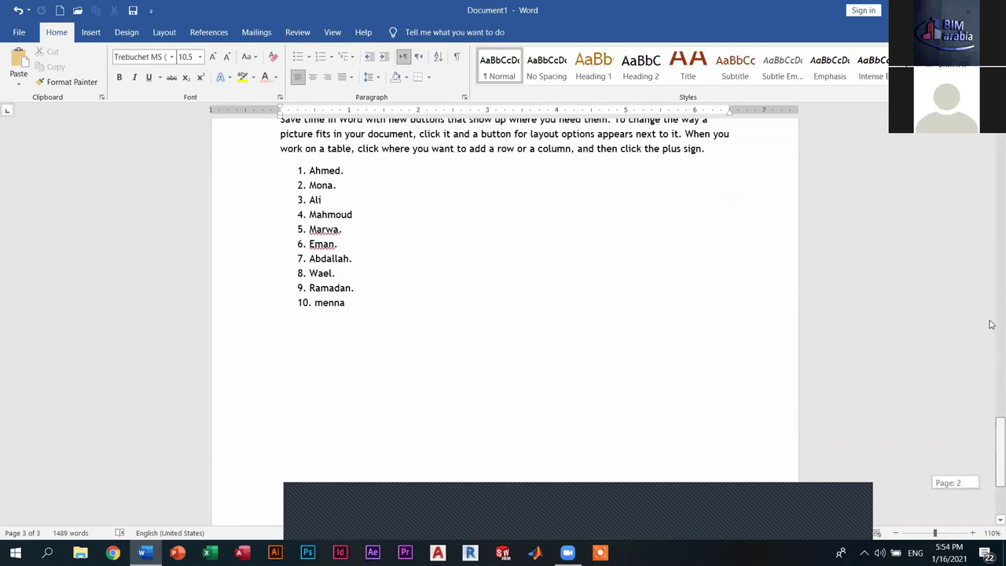
pyautogui.scroll(1, 993, 326)
pyautogui.scroll(1, 993, 322)
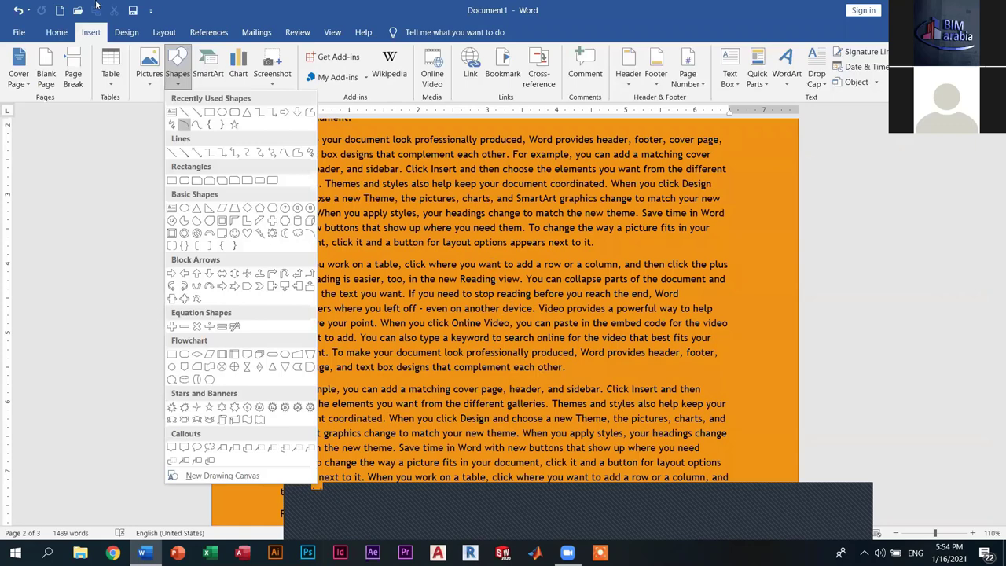
# - Paste in a text box holding a name and grow its font to 36 pt
pyautogui.hotkey('ctrl', 'v')
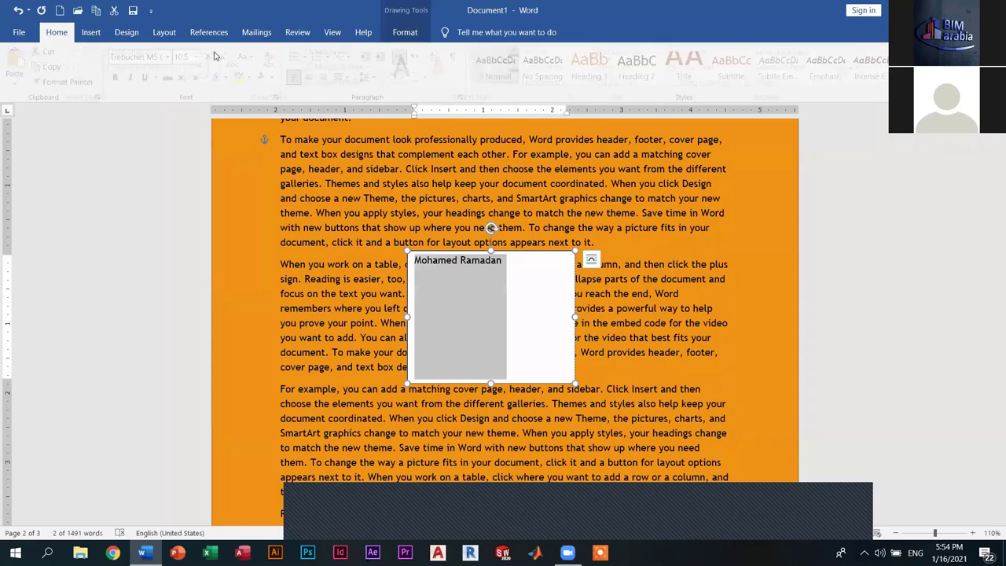
pyautogui.click(215, 56)
pyautogui.click(215, 57)
pyautogui.click(216, 57)
pyautogui.click(215, 56)
pyautogui.click(216, 56)
pyautogui.click(215, 57)
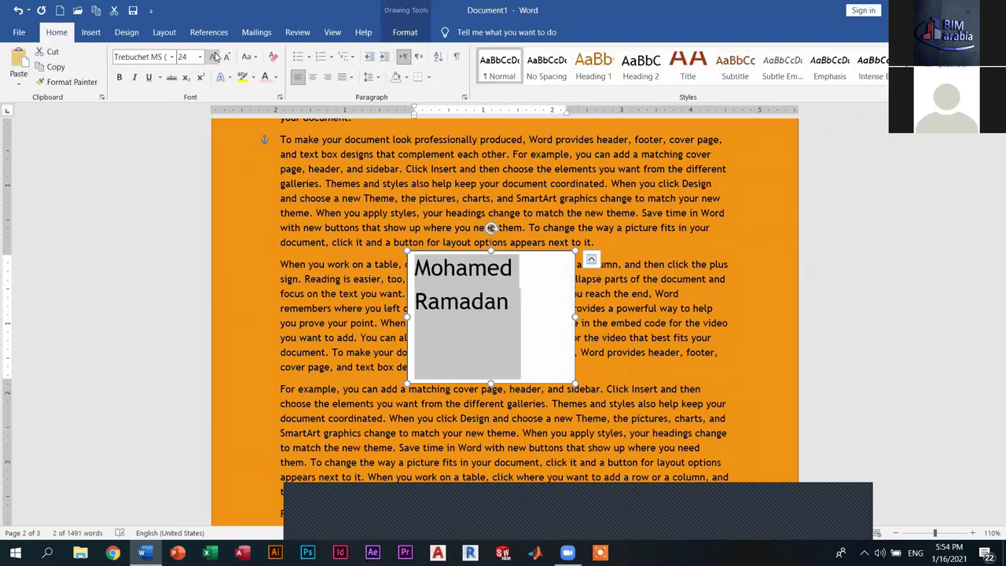
pyautogui.click(215, 56)
pyautogui.click(215, 56)
pyautogui.click(215, 57)
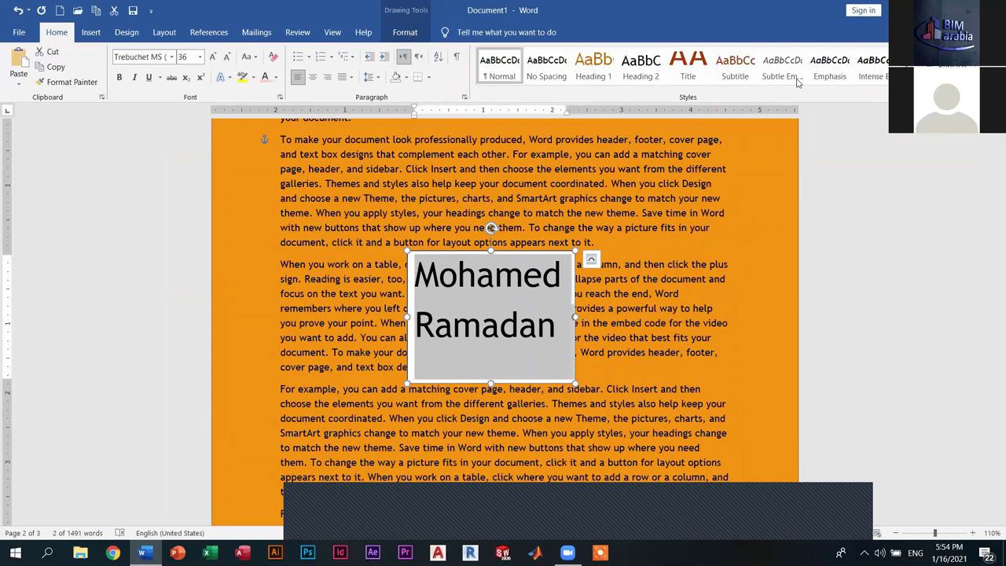
pyautogui.scroll(-9, 675, 71)
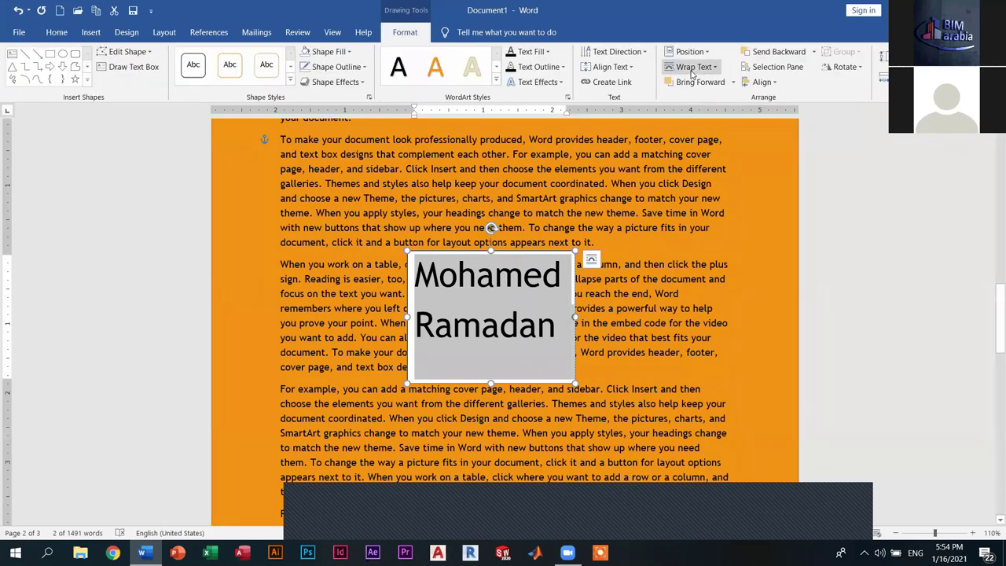
pyautogui.click(693, 66)
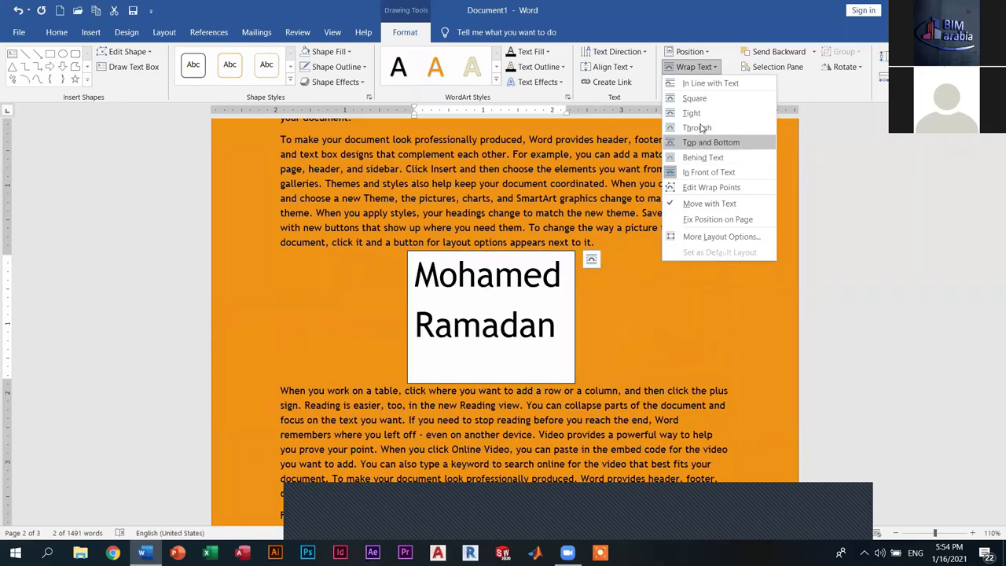
# - Let body text wrap around the name text box and remove its white fill and outline
pyautogui.click(698, 127)
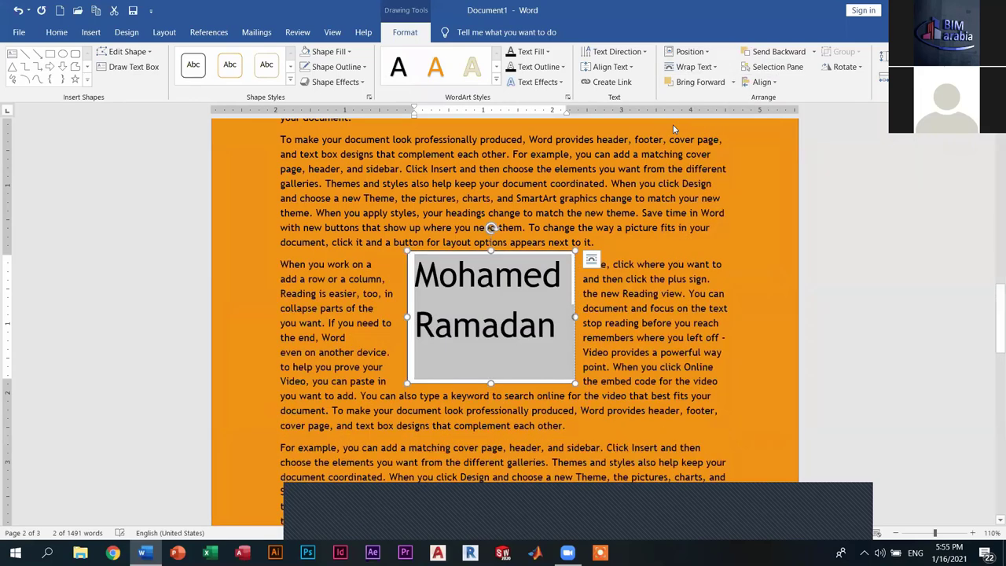
pyautogui.click(329, 51)
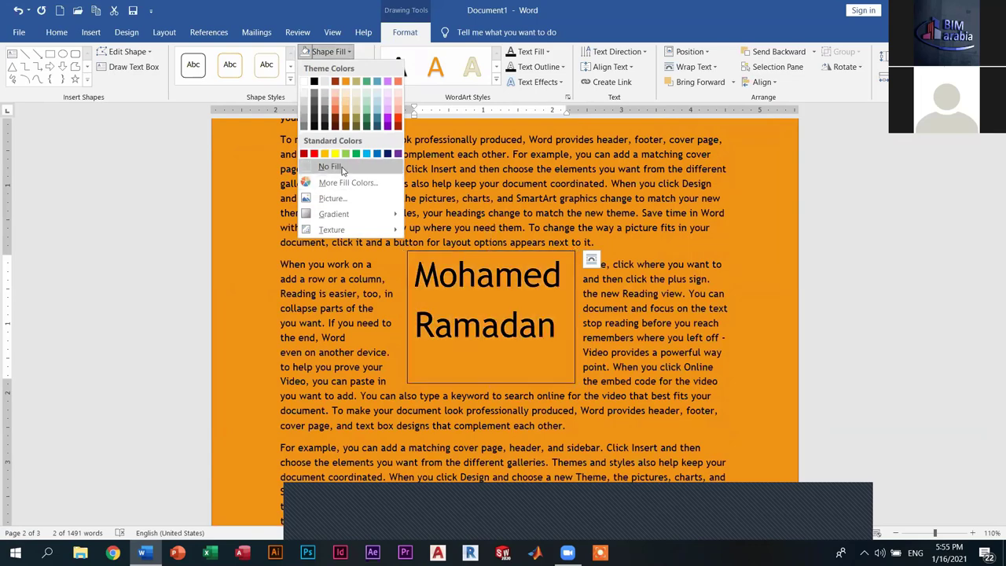
pyautogui.click(330, 167)
pyautogui.click(363, 69)
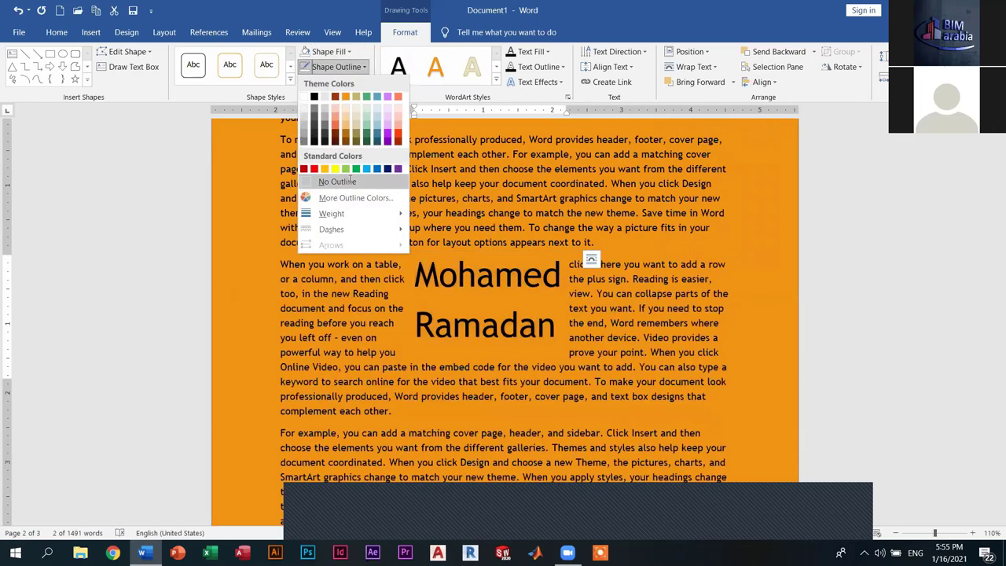
pyautogui.click(804, 90)
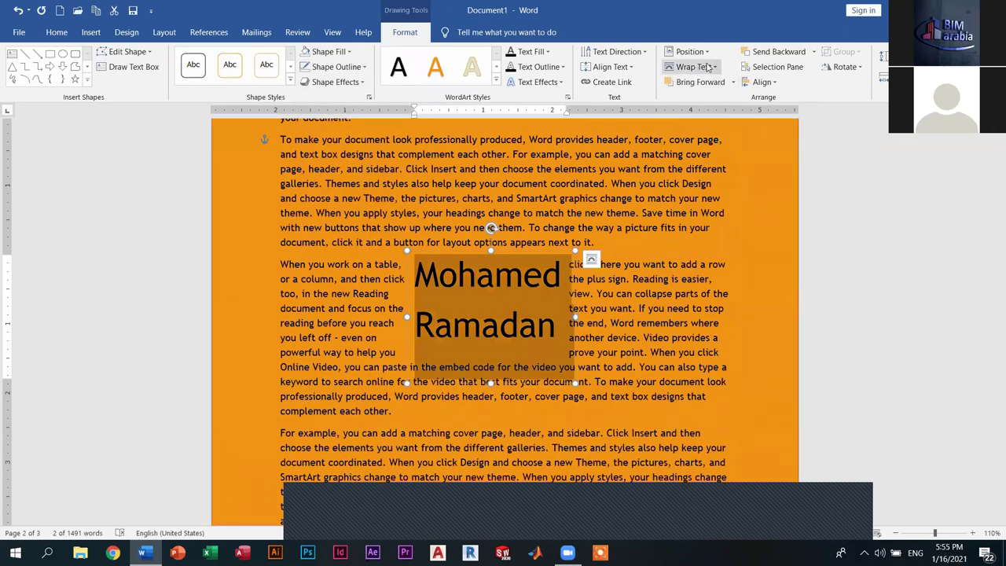
# - Set the name text box's wrapping to In Front of Text
pyautogui.click(705, 69)
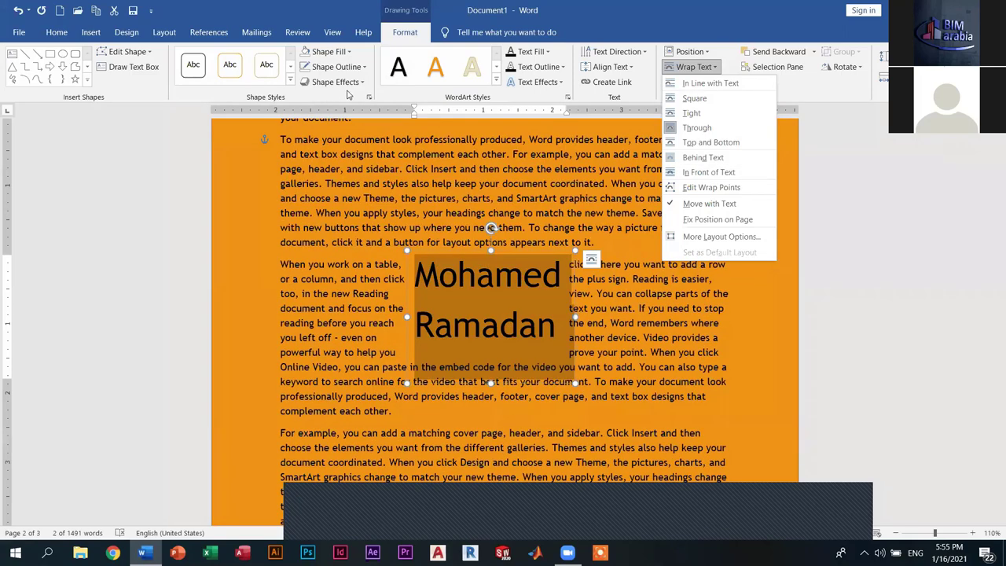
pyautogui.click(328, 51)
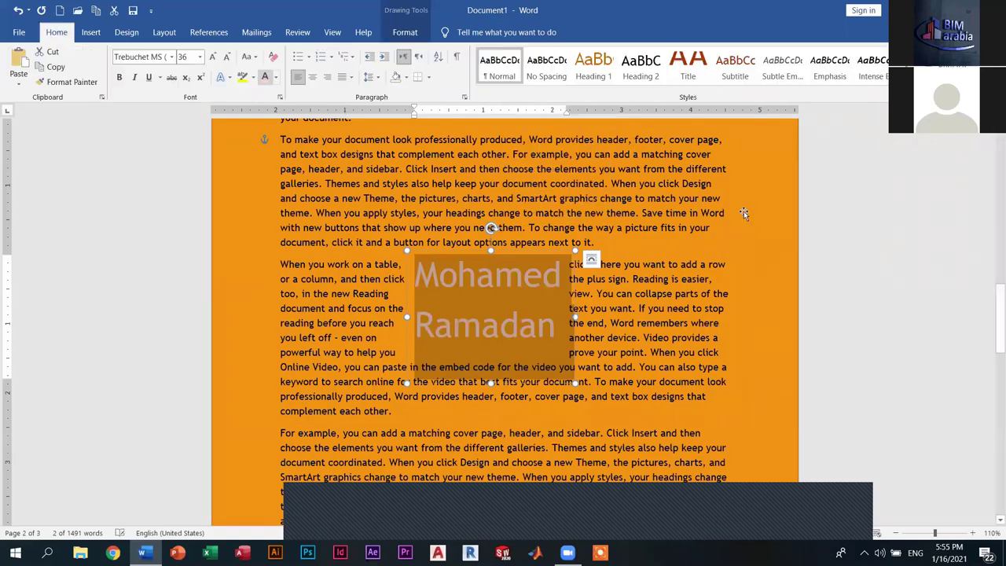
pyautogui.click(410, 32)
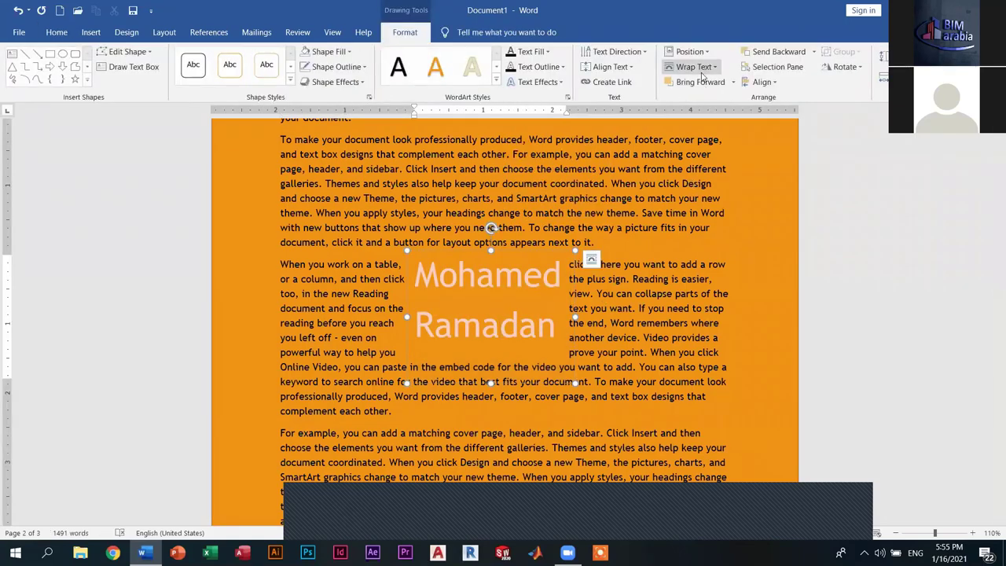
pyautogui.click(701, 75)
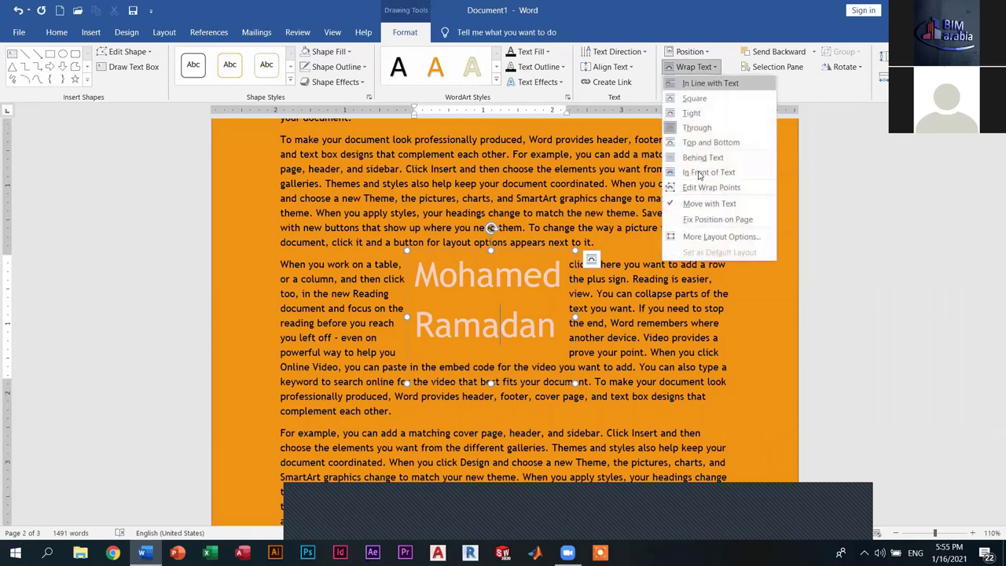
pyautogui.press('Down')
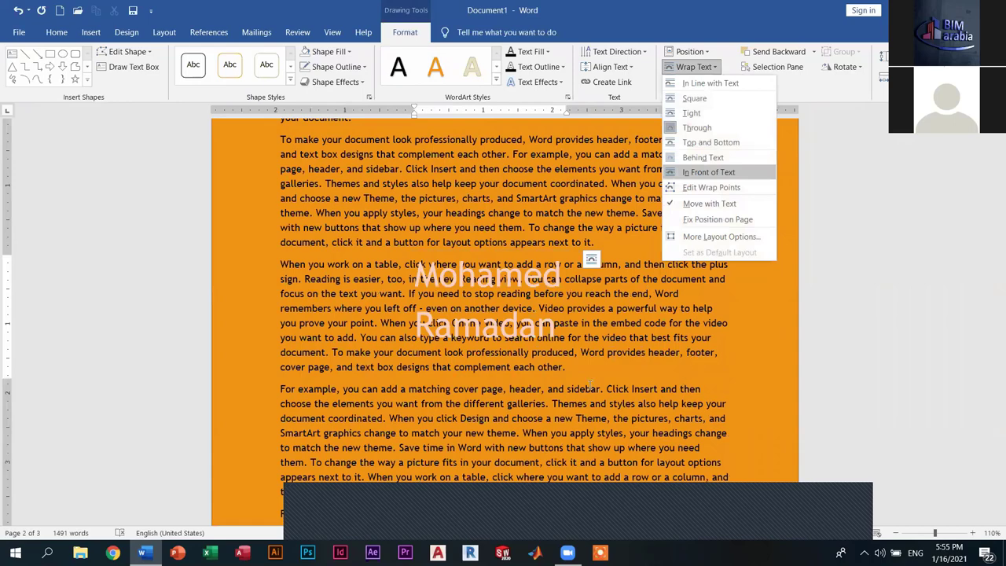
pyautogui.press('Return')
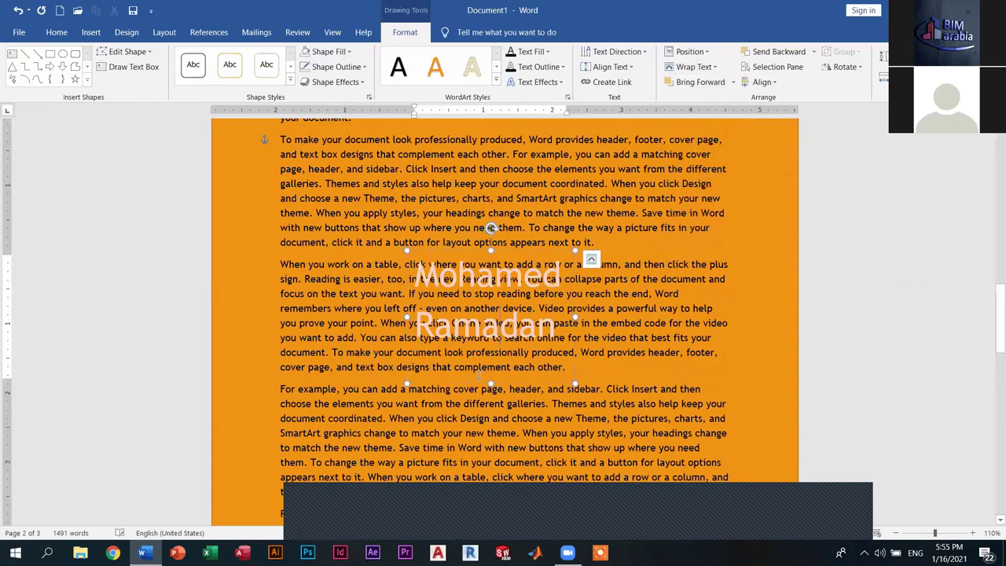
# - Tilt the name text box diagonally, move it up over the paragraphs, and select its text
pyautogui.moveTo(445, 379); pyautogui.dragTo(298, 528)
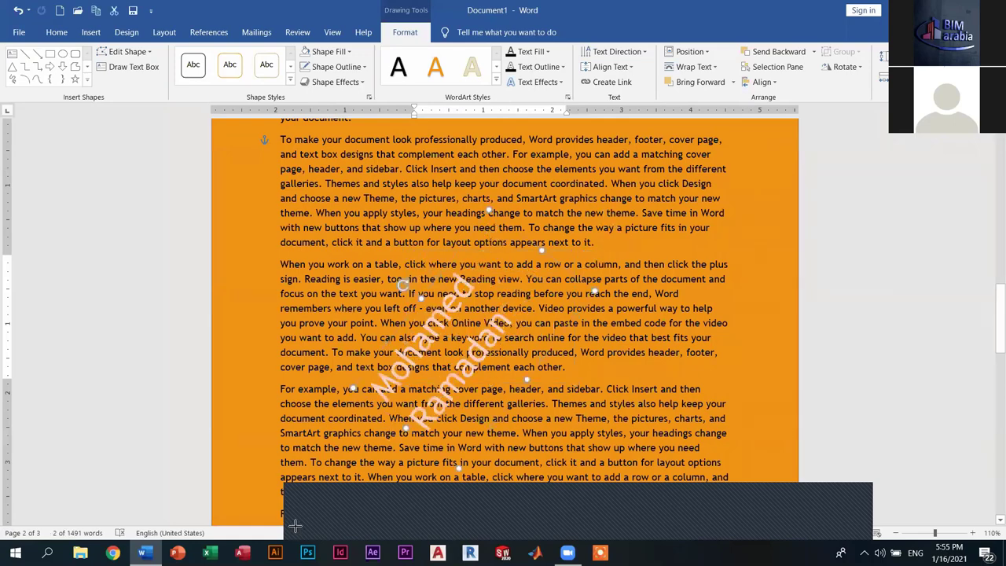
pyautogui.scroll(-1, 491, 385)
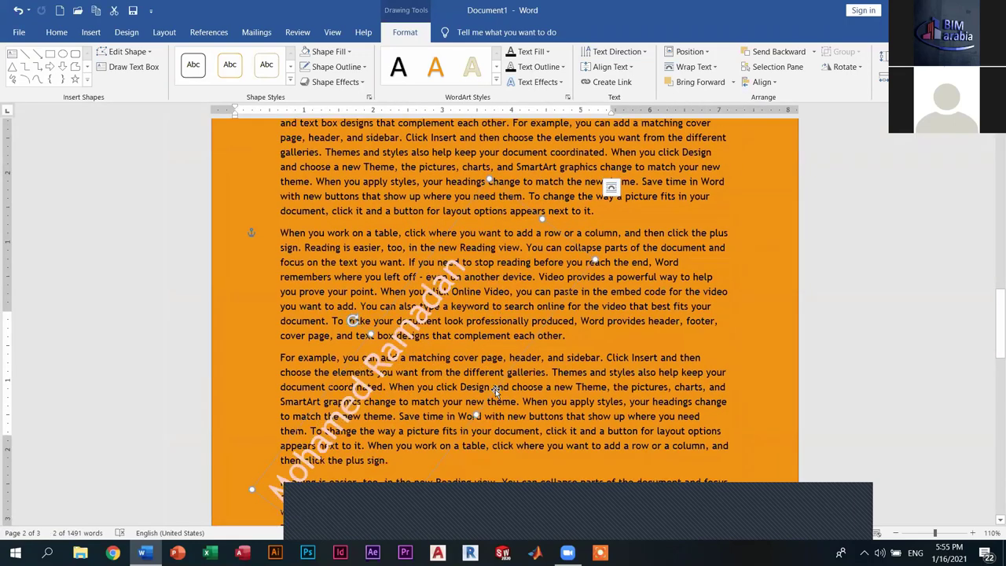
pyautogui.moveTo(495, 390); pyautogui.dragTo(637, 293)
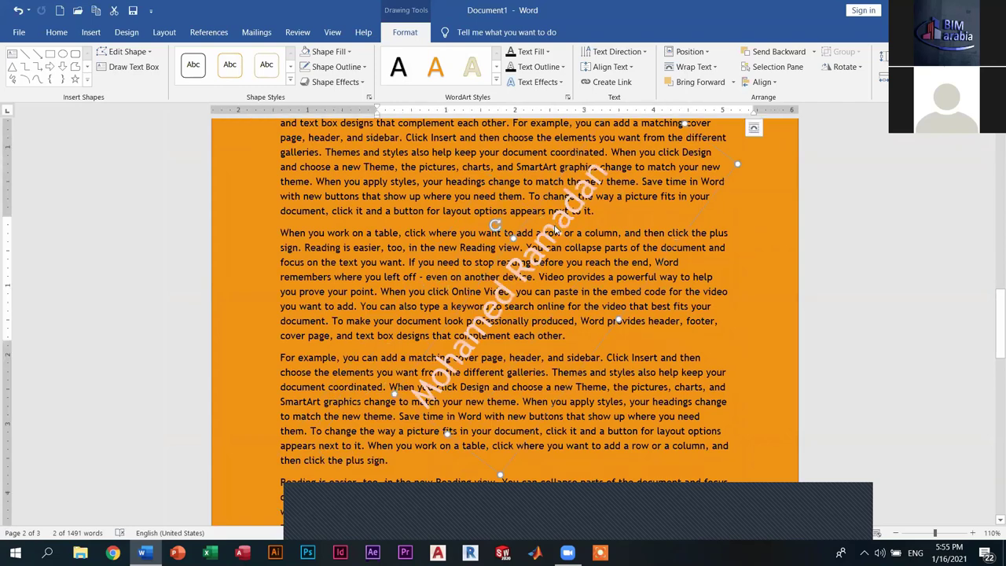
pyautogui.click(555, 226)
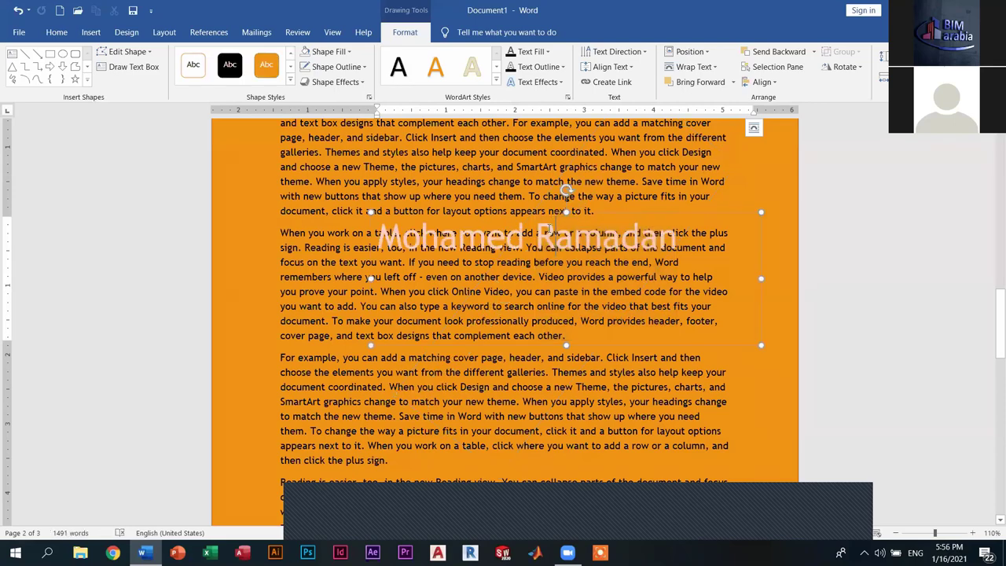
pyautogui.moveTo(677, 236); pyautogui.dragTo(378, 236)
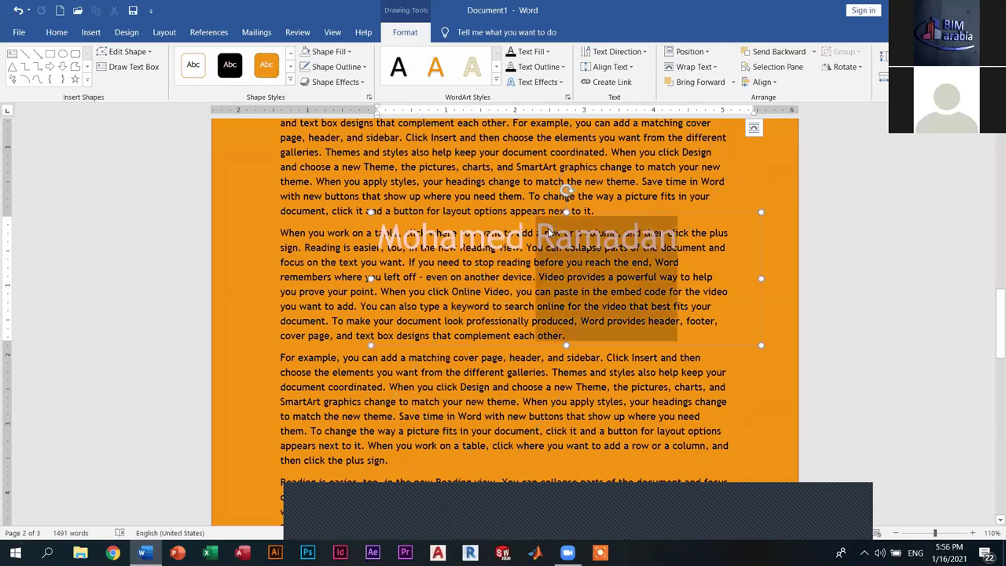
# - Rotate the name watermark into a steeper diagonal
pyautogui.click(56, 32)
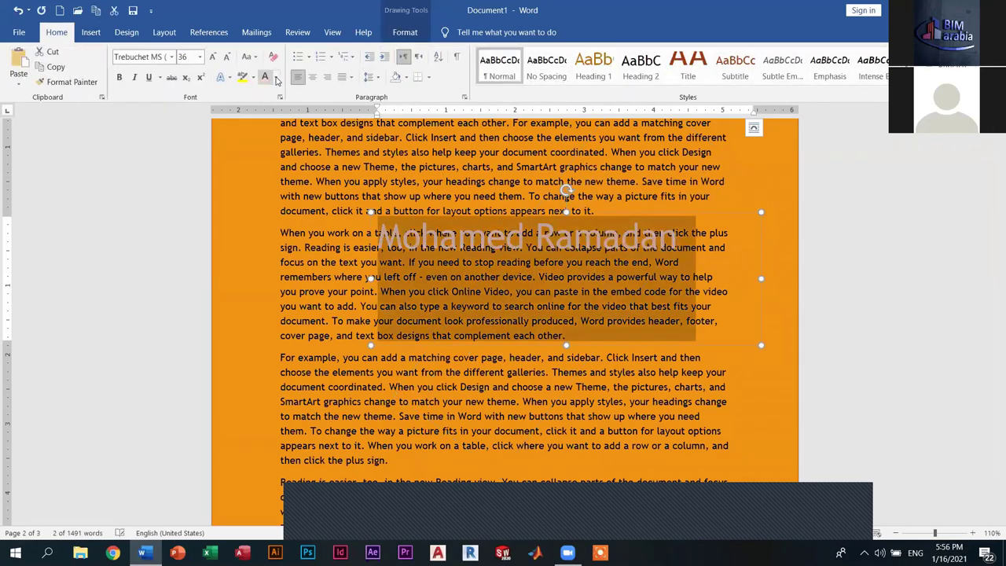
pyautogui.click(275, 77)
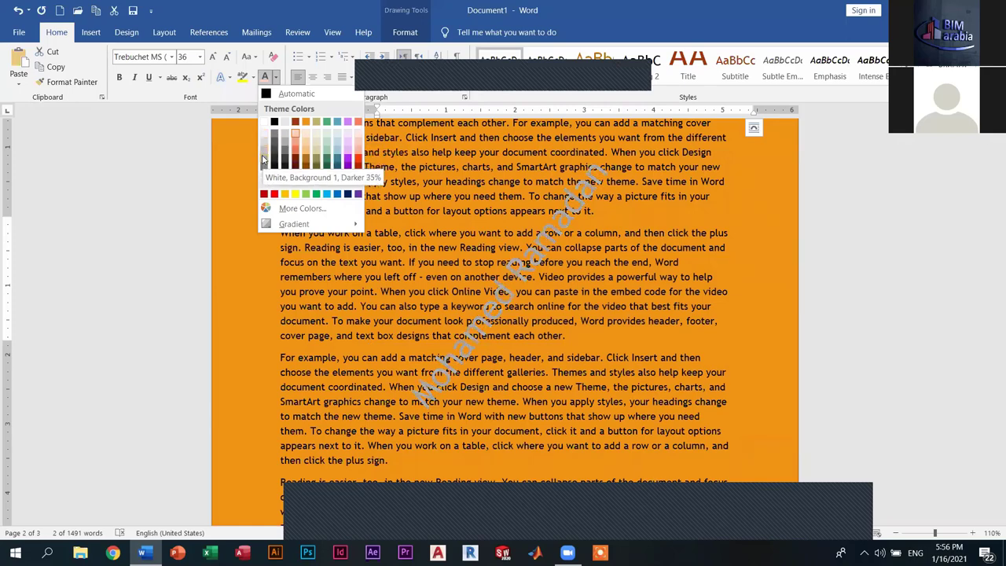
pyautogui.click(710, 166)
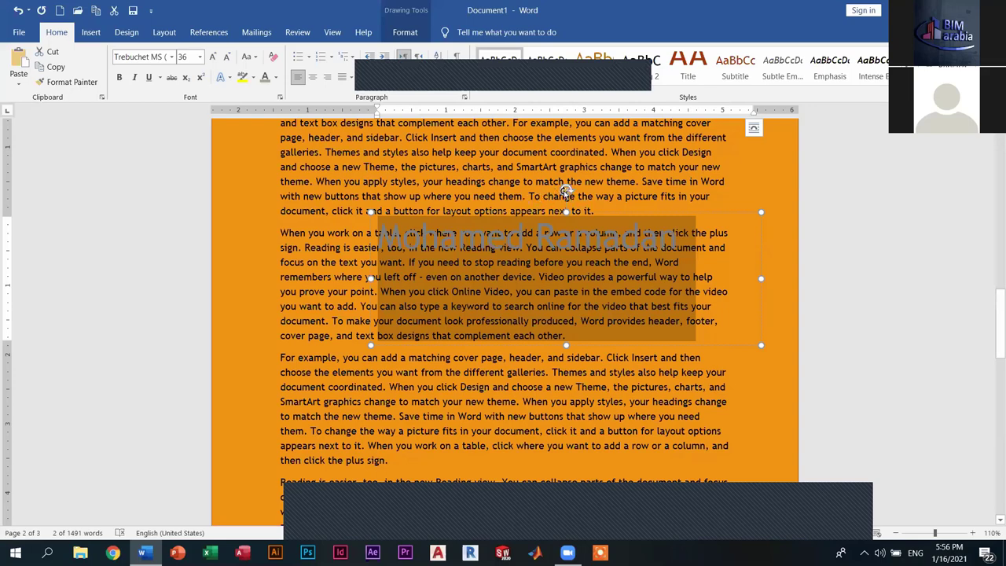
pyautogui.moveTo(566, 191); pyautogui.dragTo(512, 209)
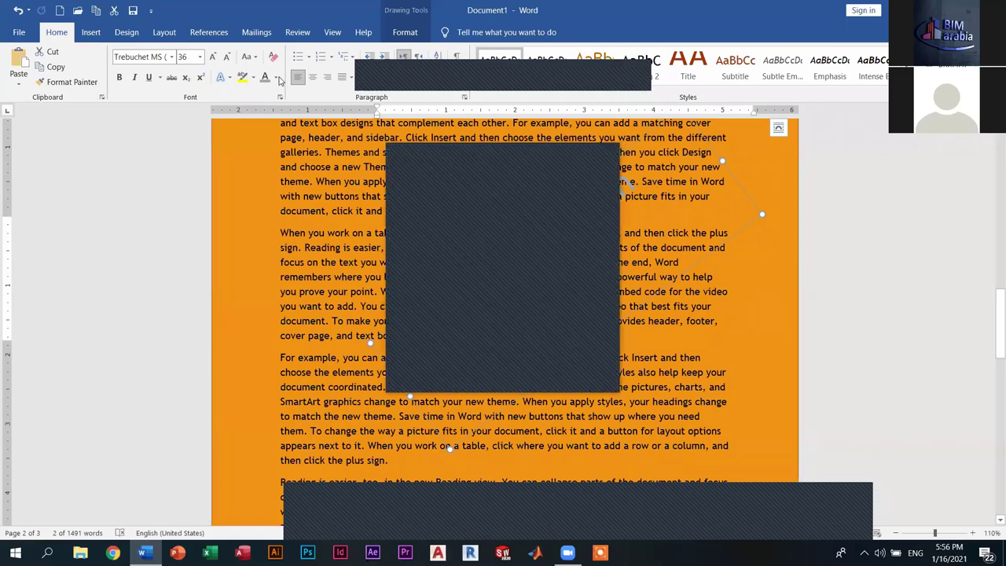
# - Colour the watermark text light grey using the custom colour picker
pyautogui.click(278, 77)
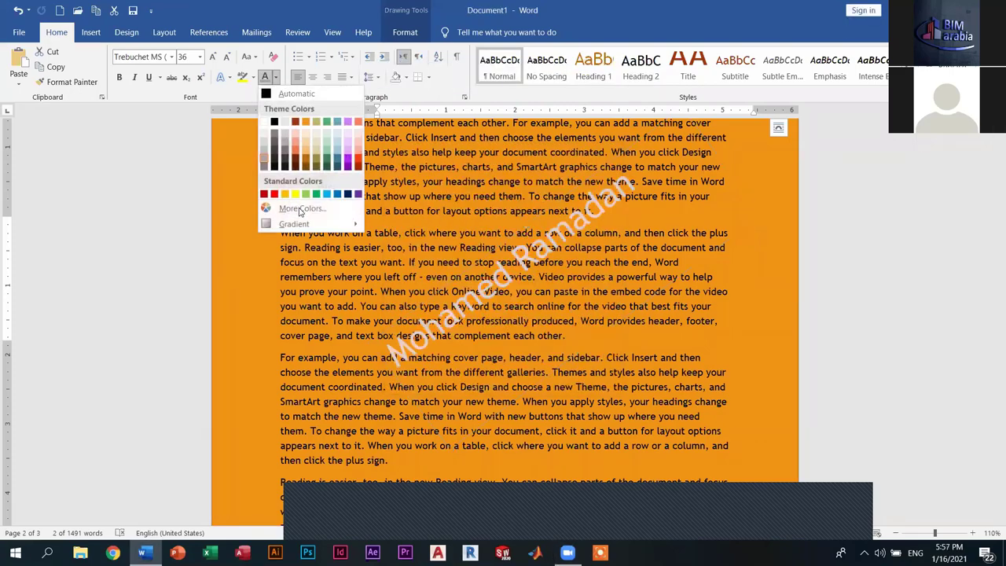
pyautogui.press('m')
pyautogui.moveTo(468, 245)
pyautogui.mouseDown()
pyautogui.moveTo(474, 225)
pyautogui.moveTo(428, 230)
pyautogui.mouseUp()
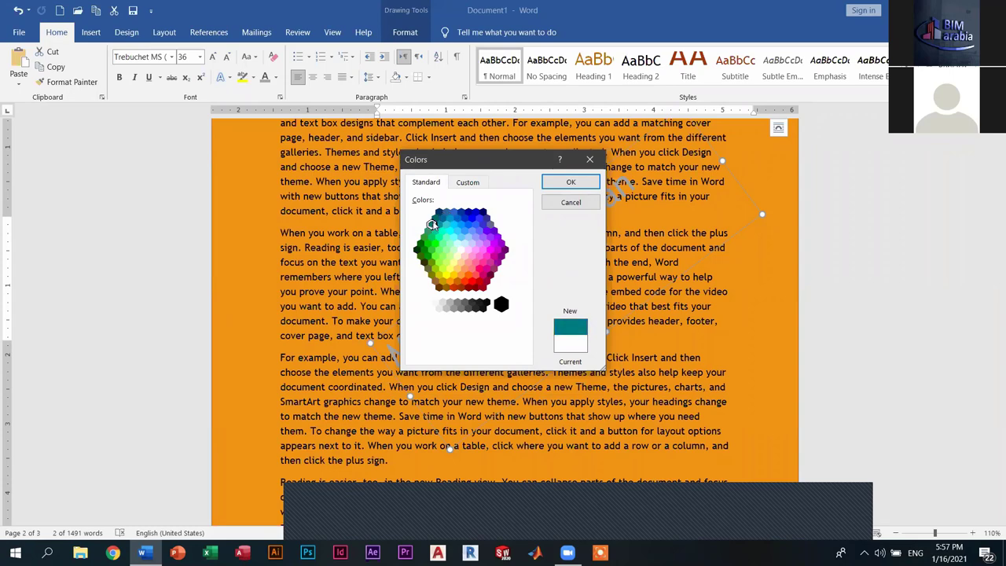
pyautogui.moveTo(425, 252); pyautogui.dragTo(445, 321)
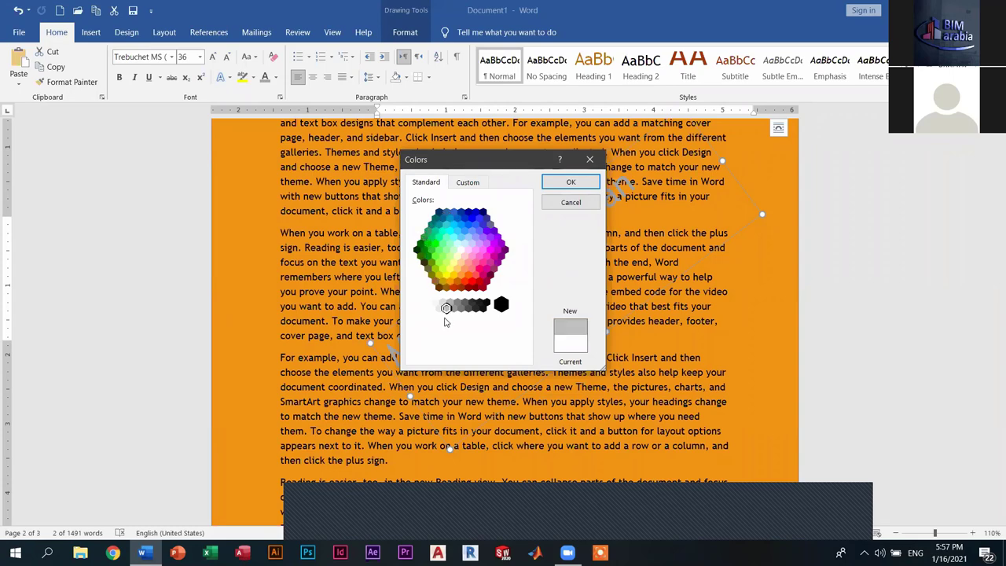
pyautogui.click(576, 184)
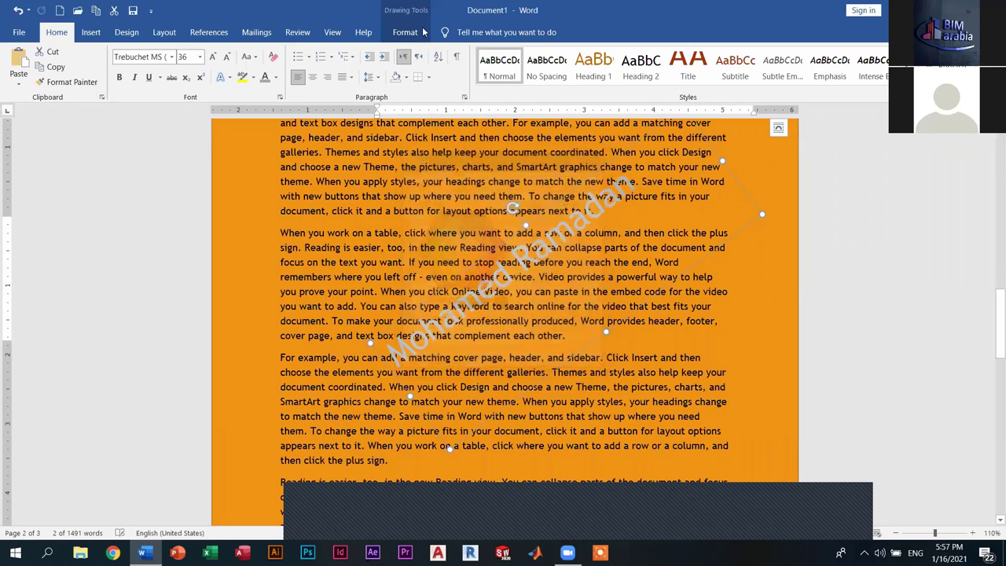
pyautogui.click(405, 32)
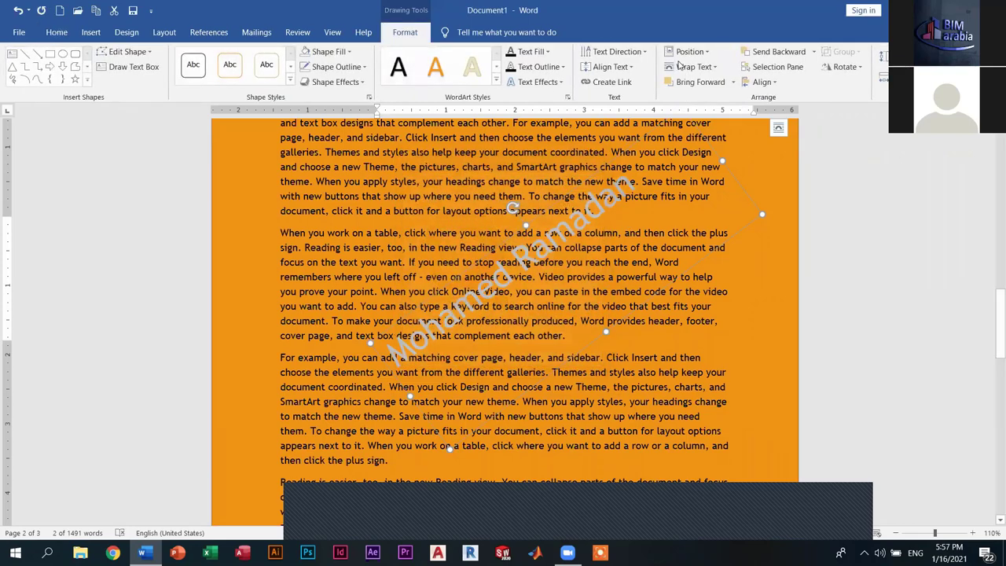
pyautogui.click(691, 67)
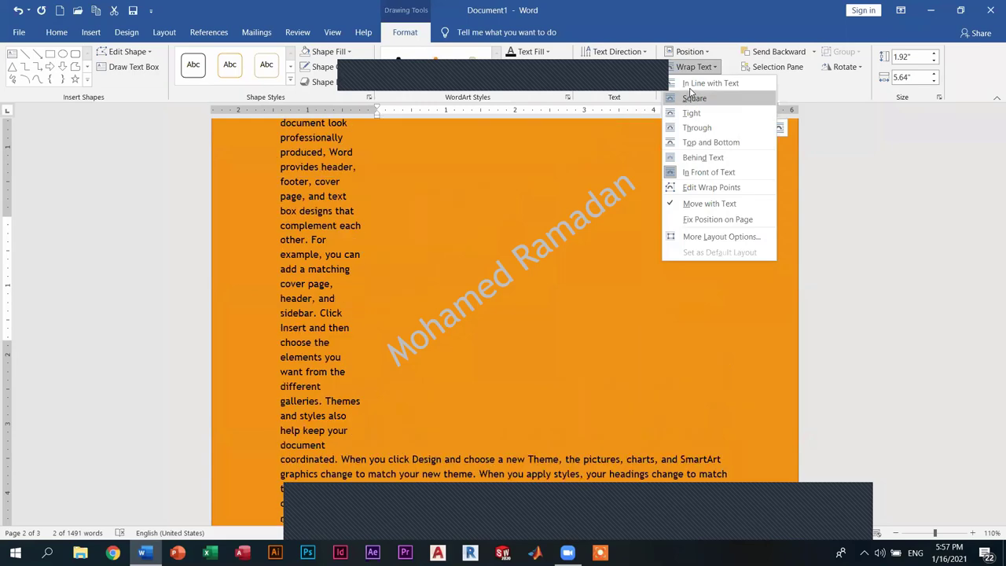
pyautogui.press('Down')
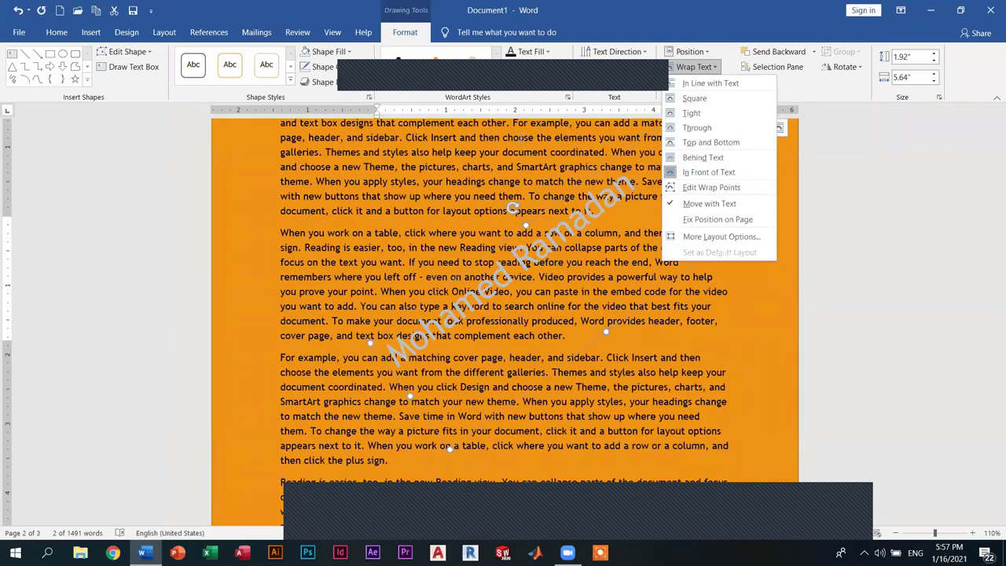
pyautogui.press('Escape')
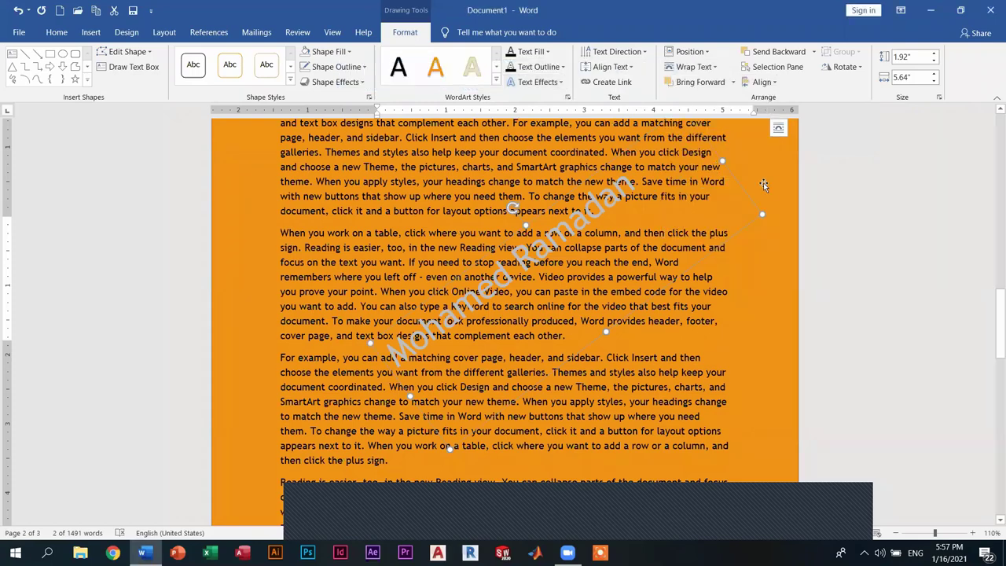
pyautogui.click(768, 187)
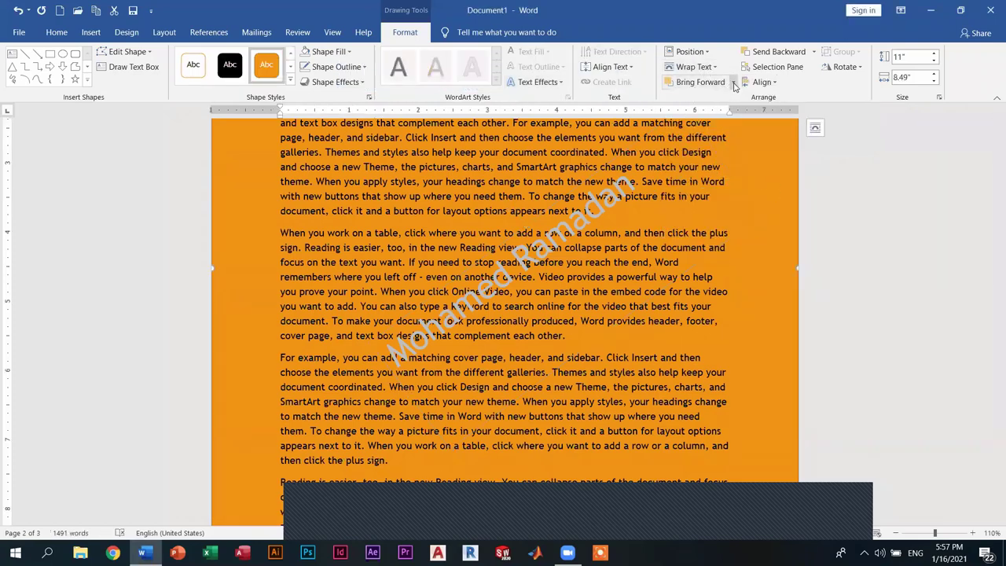
pyautogui.click(732, 82)
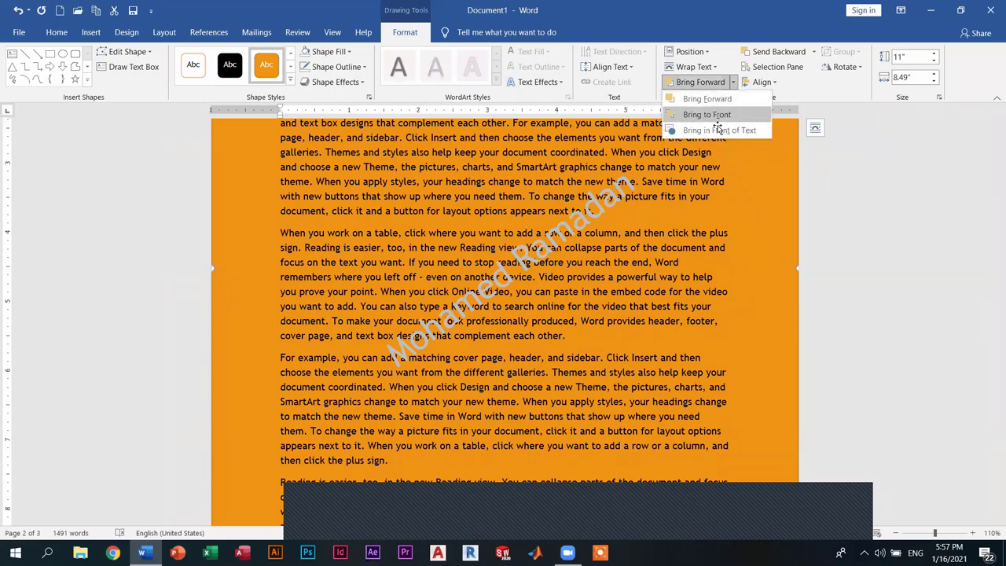
pyautogui.click(716, 130)
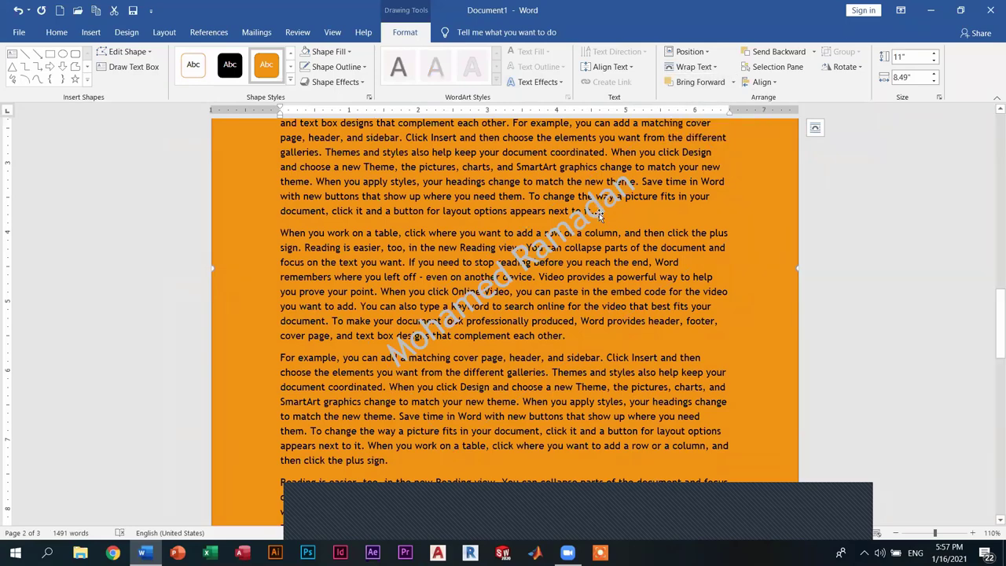
pyautogui.hotkey('ctrl', 'z')
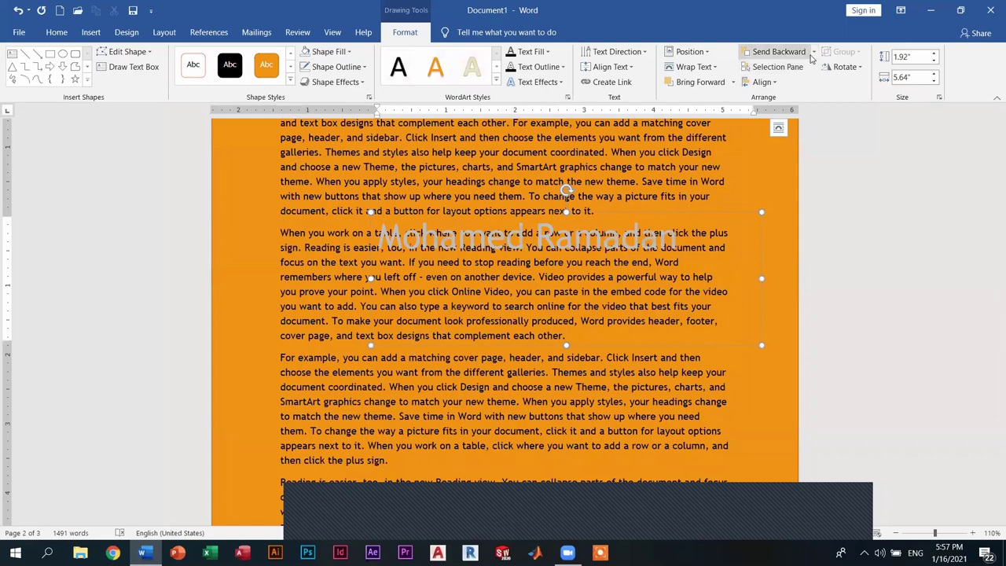
pyautogui.click(813, 51)
pyautogui.click(794, 83)
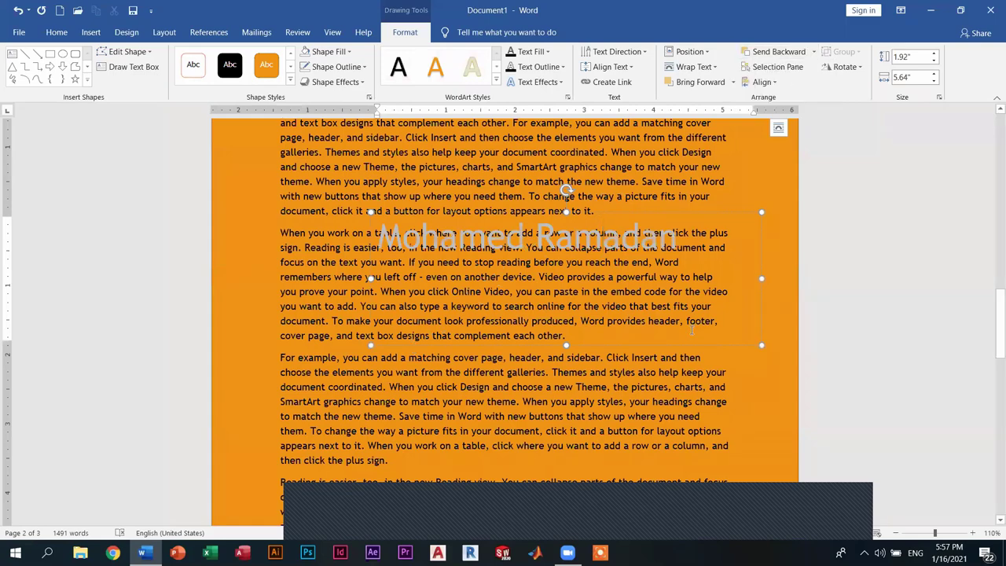
pyautogui.hotkey('ctrl', 'z')
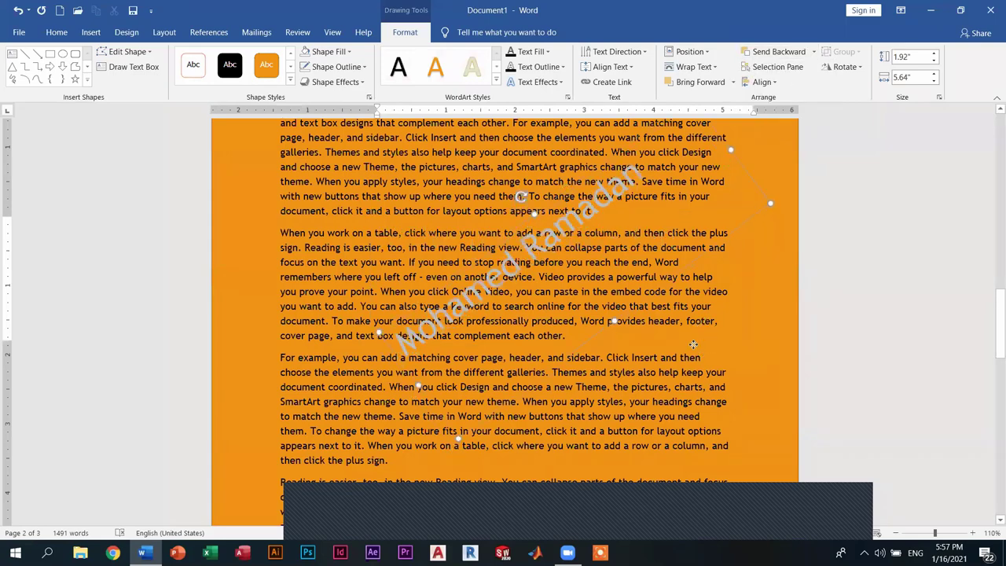
pyautogui.moveTo(693, 344); pyautogui.dragTo(669, 368)
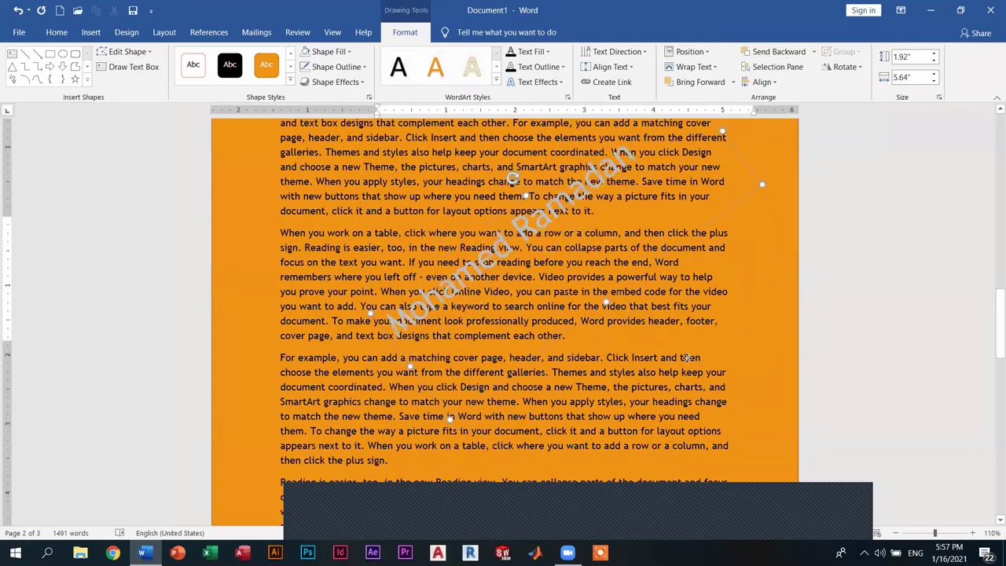
pyautogui.click(642, 311)
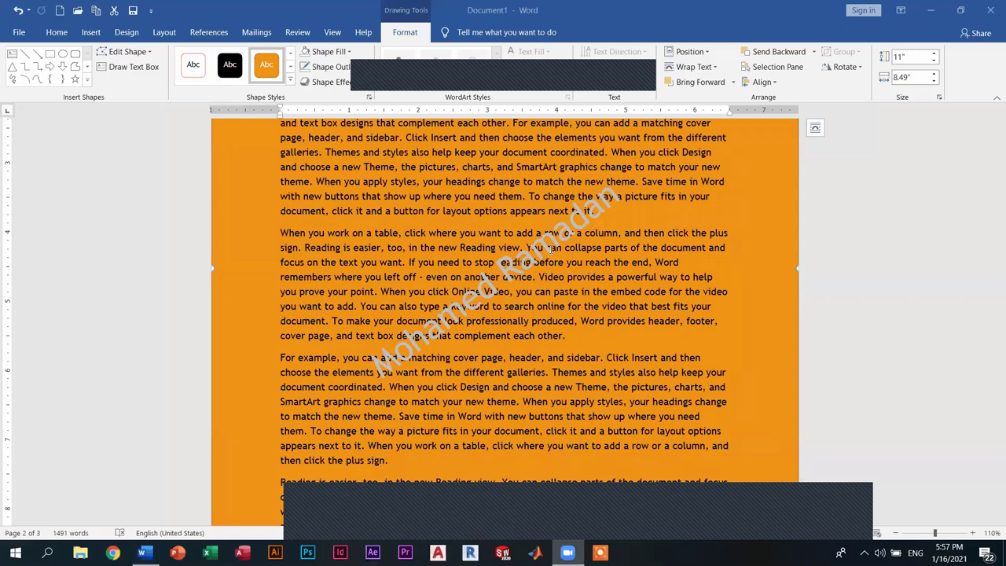
# - Select the watermark text, review the end of page 2 and start of page 3, then exit editing
pyautogui.doubleClick(552, 250)
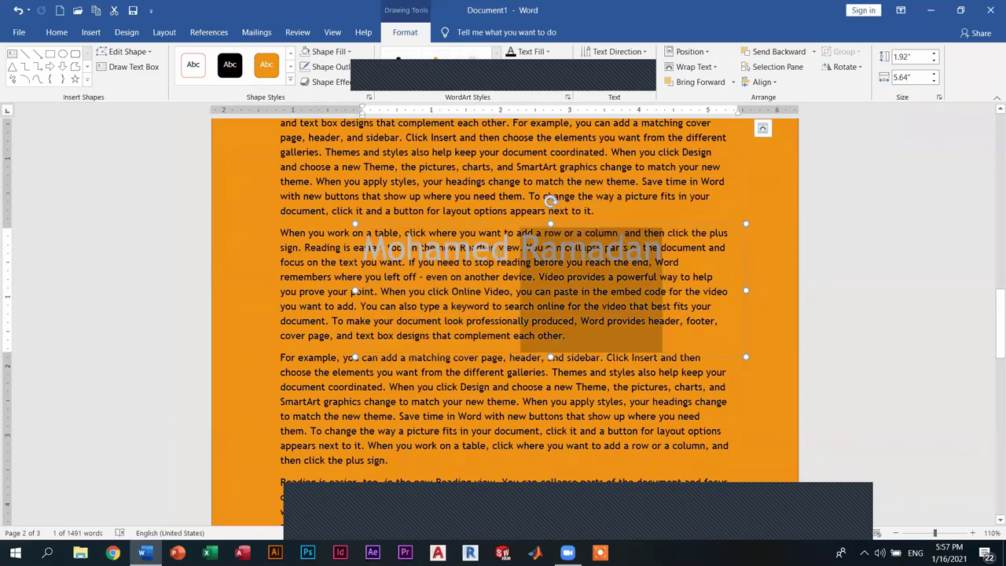
pyautogui.tripleClick(499, 256)
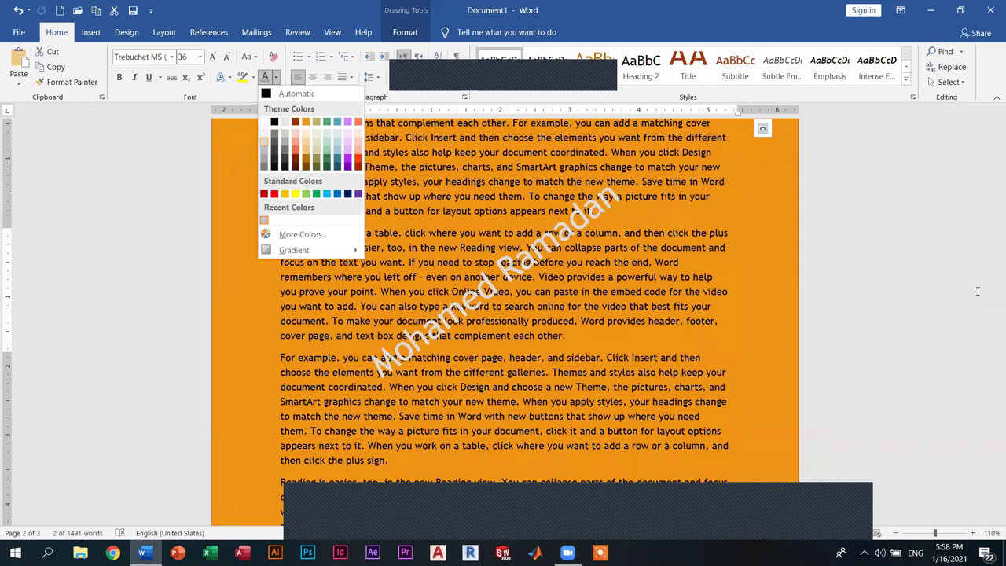
pyautogui.click(990, 316)
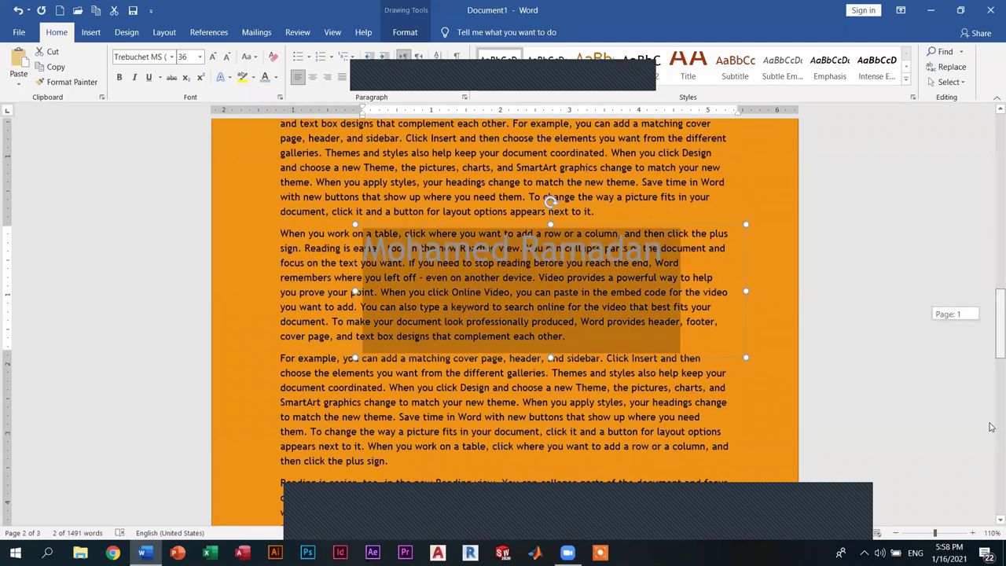
pyautogui.scroll(-1, 989, 426)
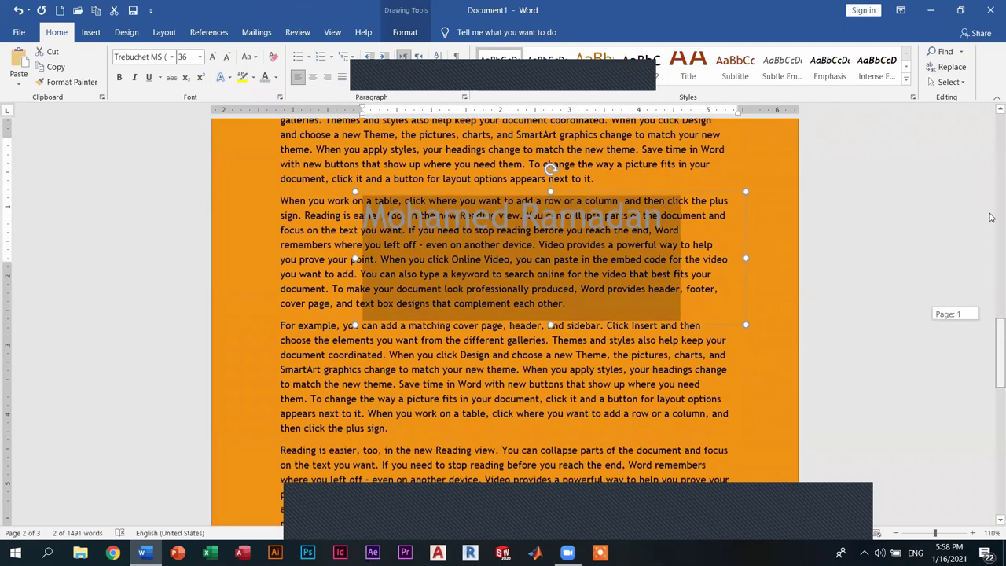
pyautogui.scroll(-5, 990, 181)
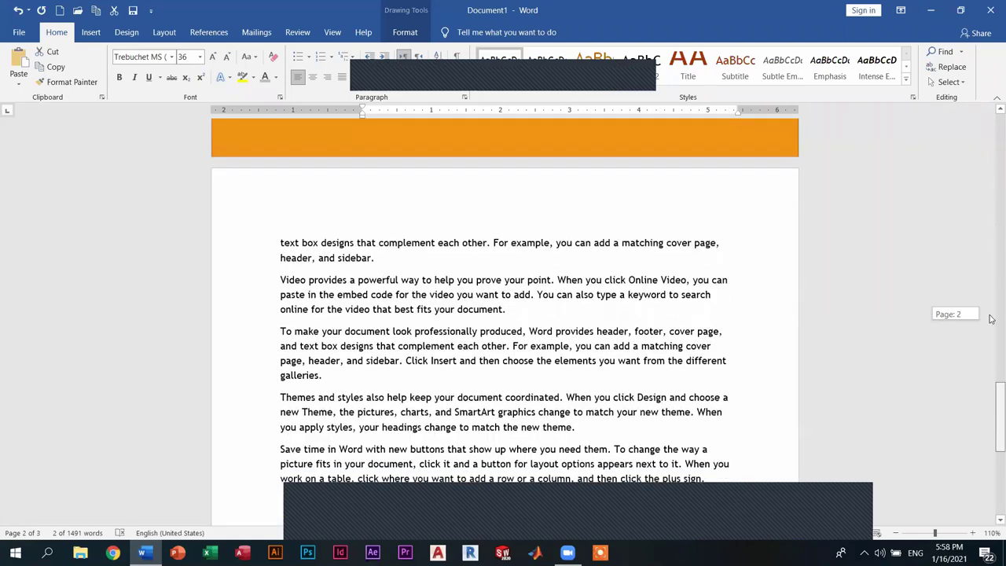
pyautogui.scroll(10, 870, 361)
pyautogui.scroll(2, 882, 347)
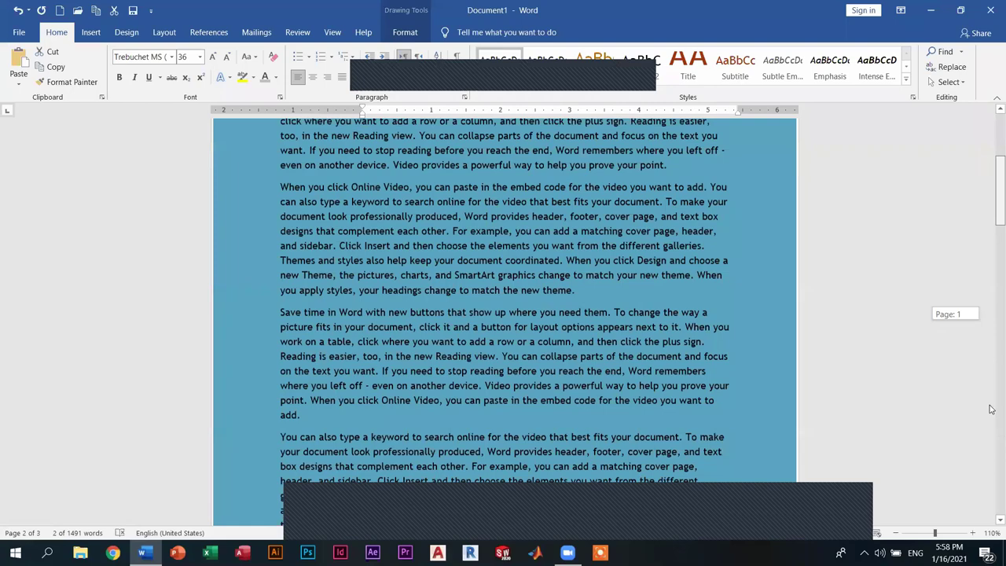
pyautogui.hotkey('ctrl', 'z')
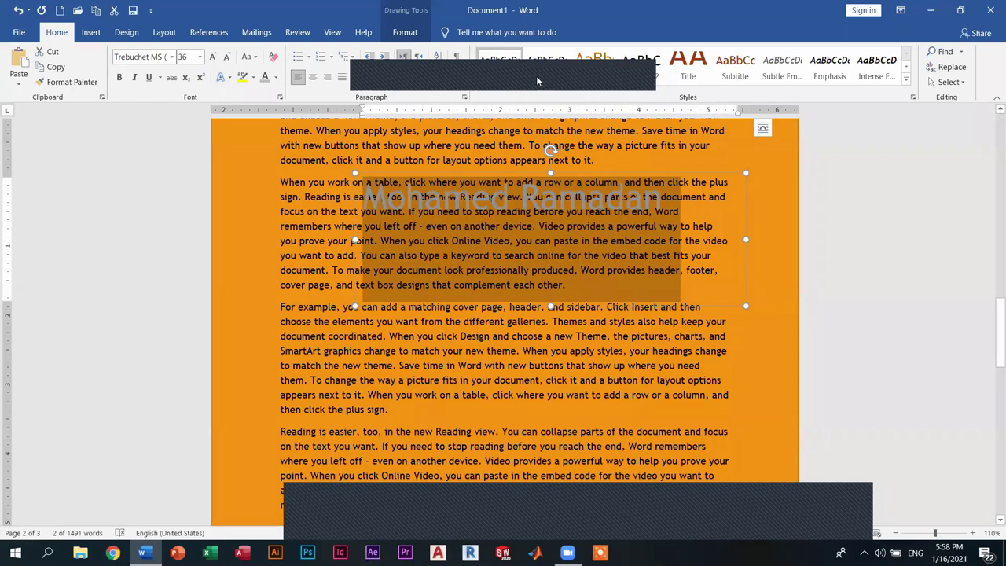
pyautogui.hotkey('ctrl', 'z')
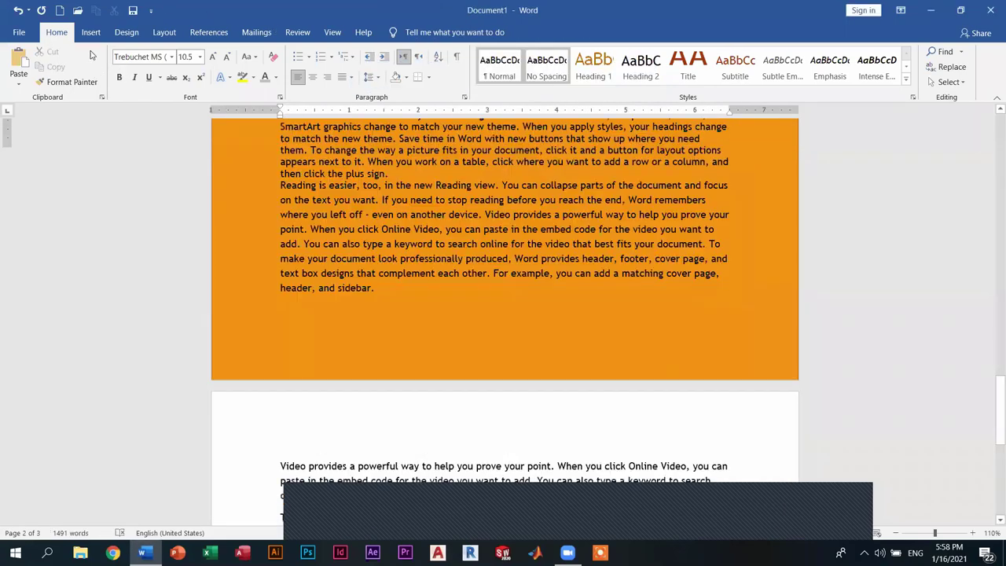
# - Draw a rectangle on page 3 and stretch it to the full page height
pyautogui.click(90, 32)
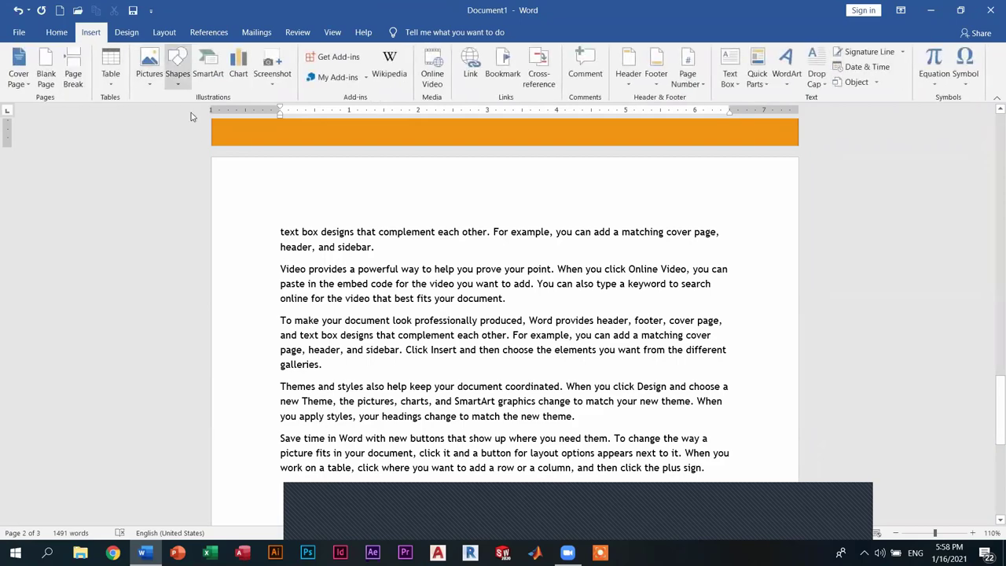
pyautogui.click(178, 75)
pyautogui.click(209, 113)
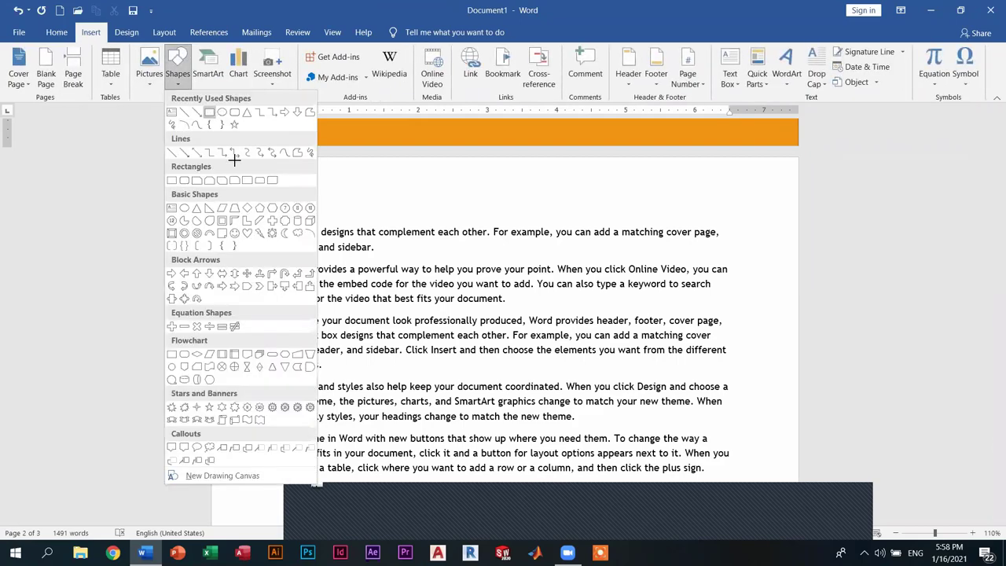
pyautogui.moveTo(210, 156)
pyautogui.mouseDown()
pyautogui.moveTo(756, 525)
pyautogui.moveTo(798, 524)
pyautogui.mouseUp()
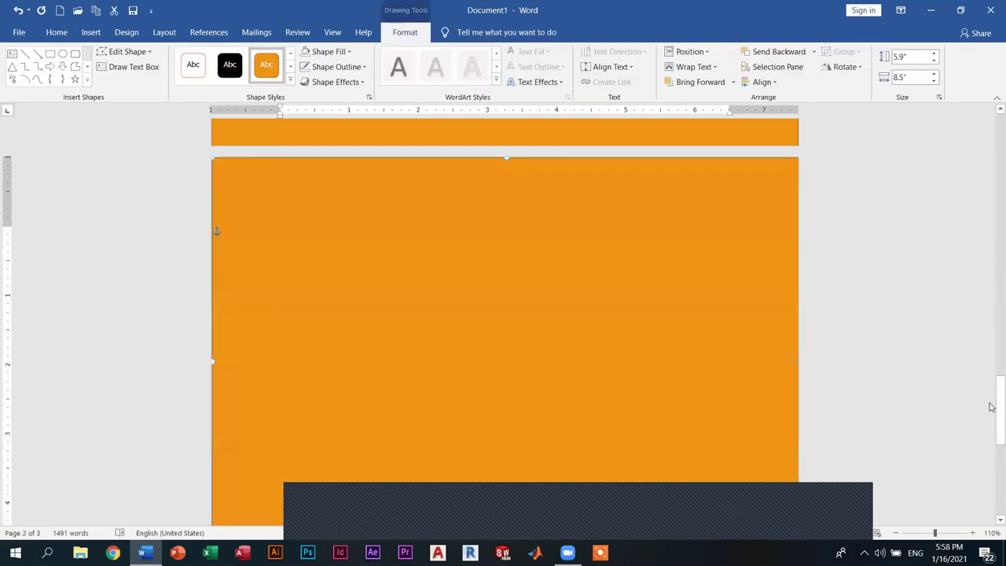
pyautogui.moveTo(993, 408); pyautogui.dragTo(991, 467)
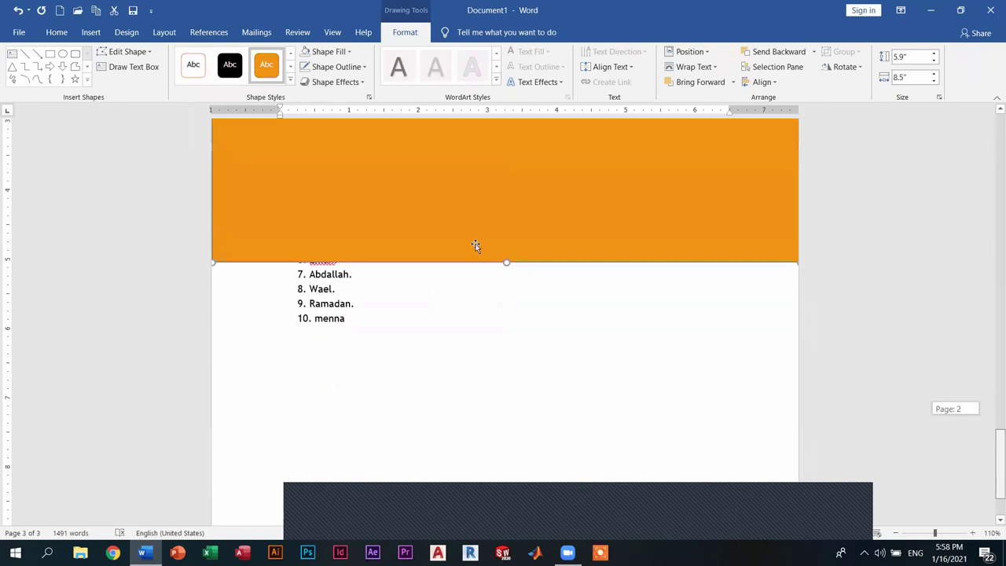
pyautogui.moveTo(506, 262); pyautogui.dragTo(508, 429)
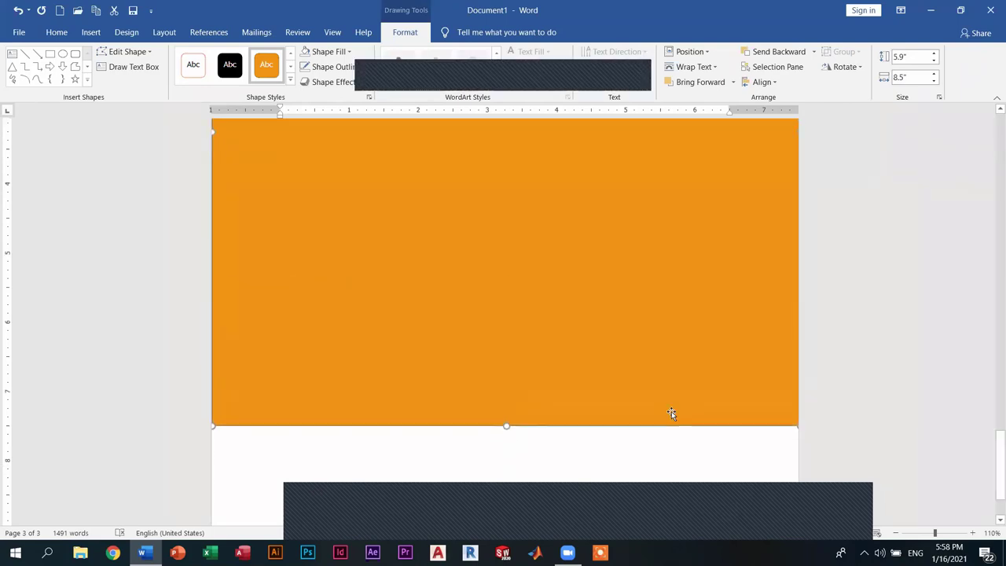
pyautogui.moveTo(991, 467); pyautogui.dragTo(992, 481)
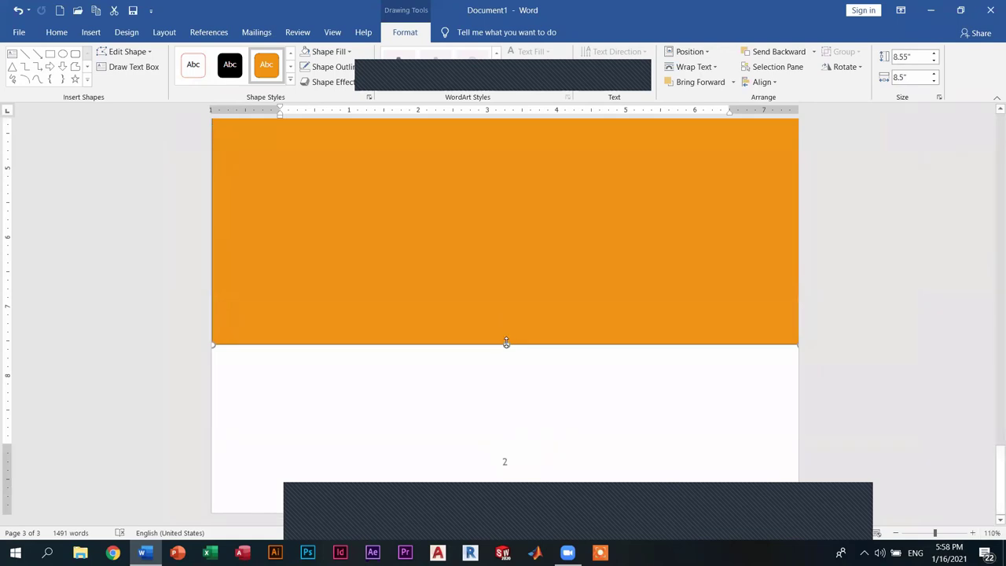
pyautogui.moveTo(506, 342); pyautogui.dragTo(507, 518)
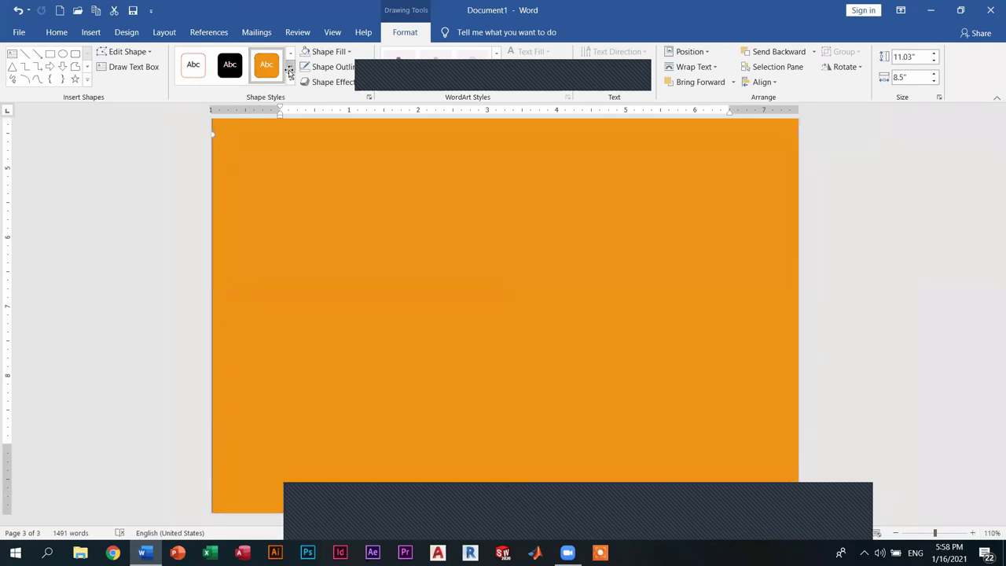
# - Apply the tan shape style to the rectangle
pyautogui.click(289, 71)
pyautogui.click(289, 71)
pyautogui.click(289, 52)
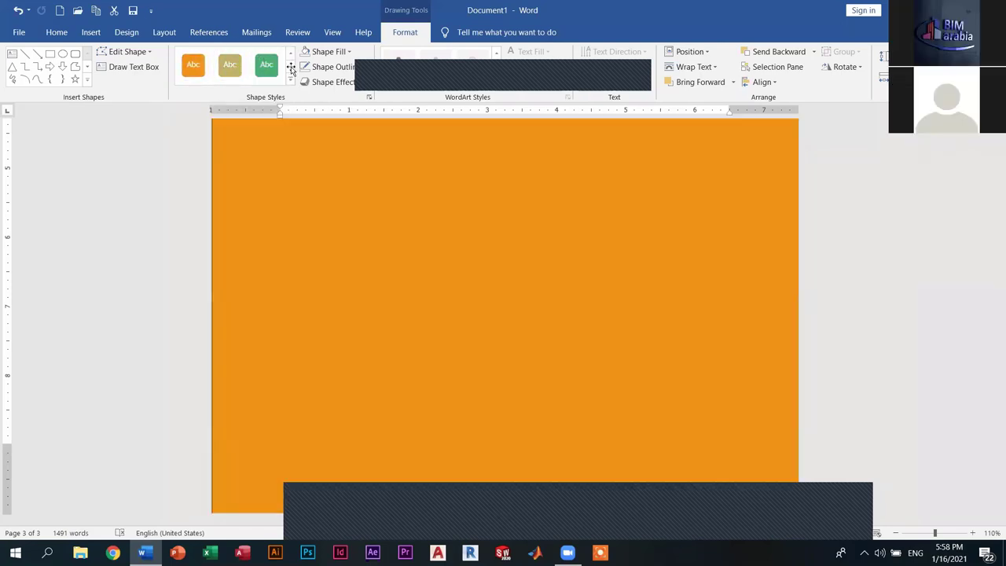
pyautogui.click(289, 70)
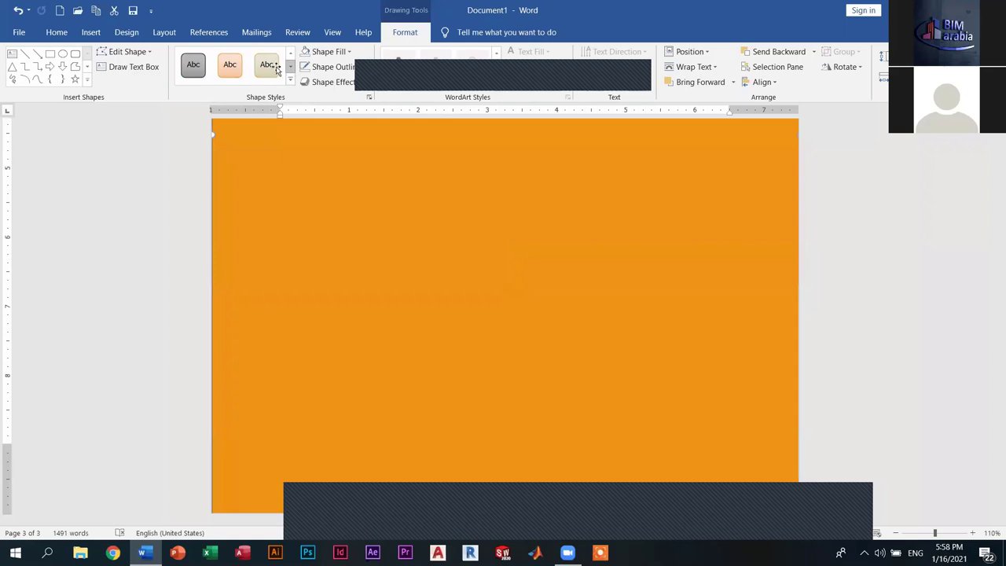
pyautogui.click(271, 66)
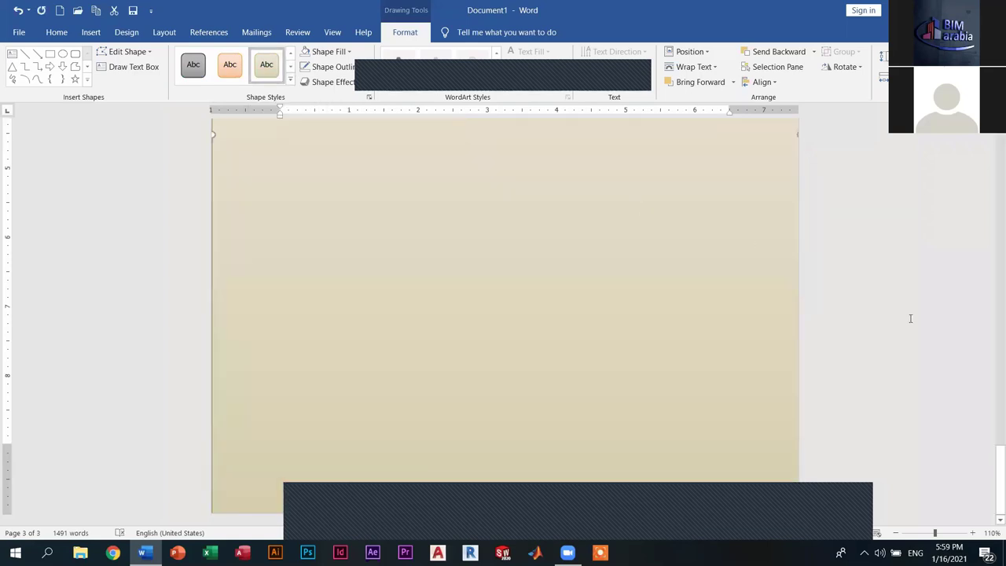
pyautogui.moveTo(992, 464); pyautogui.dragTo(990, 383)
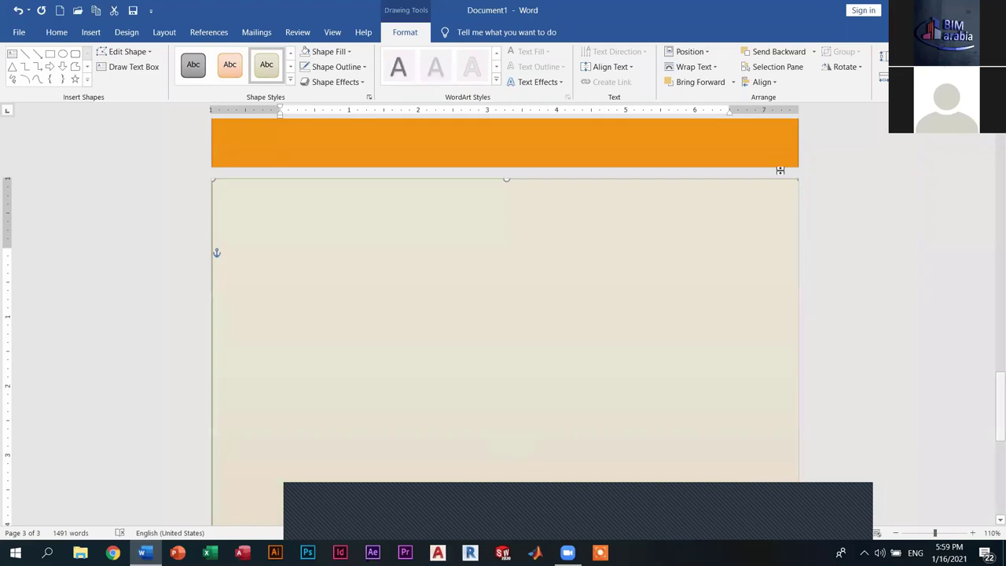
# - Send the tan rectangle to the back and wrap it Behind Text
pyautogui.click(814, 52)
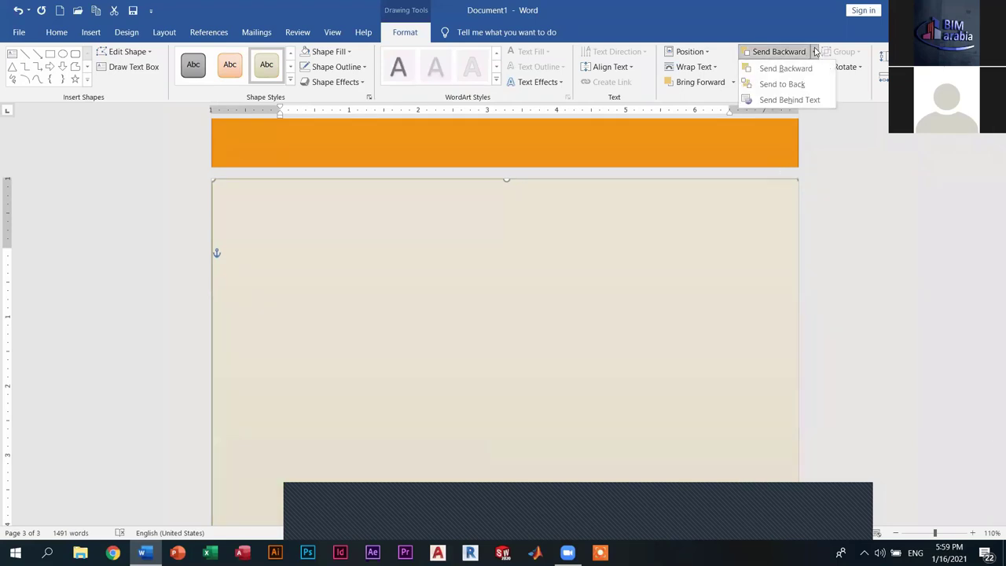
pyautogui.click(777, 85)
pyautogui.click(692, 67)
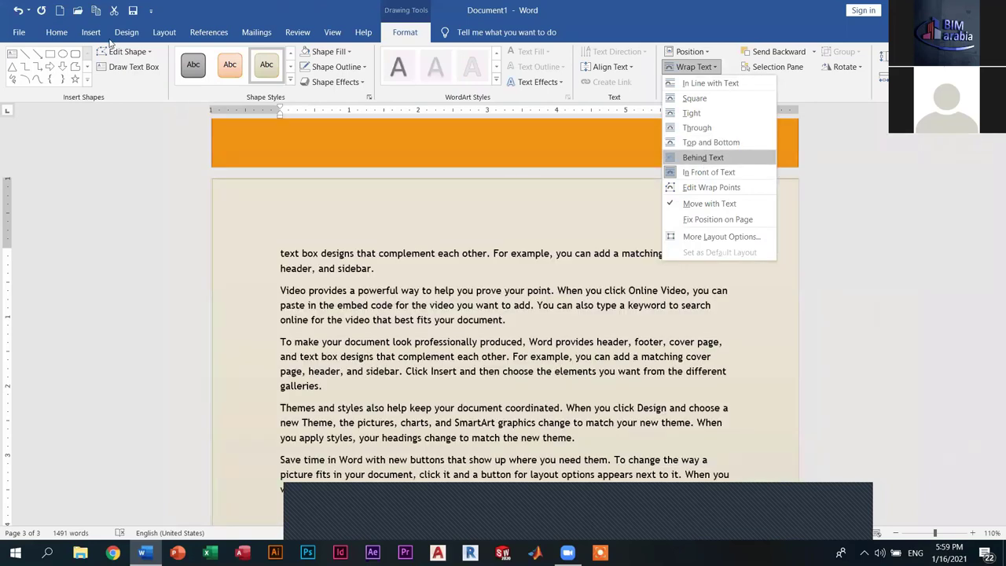
pyautogui.click(82, 36)
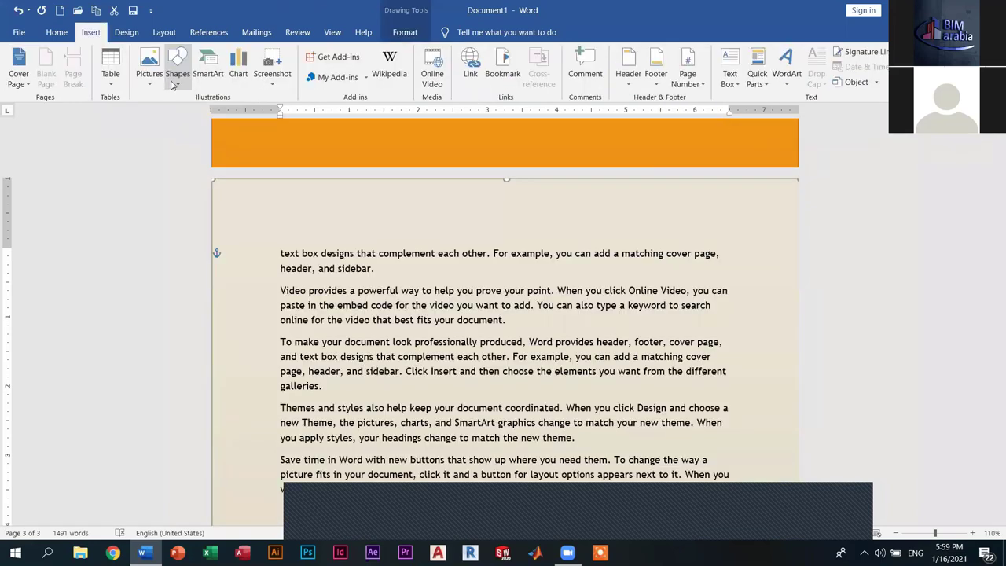
# - Draw a text box in the middle of page 3, type a name, and size it 48 pt
pyautogui.click(171, 117)
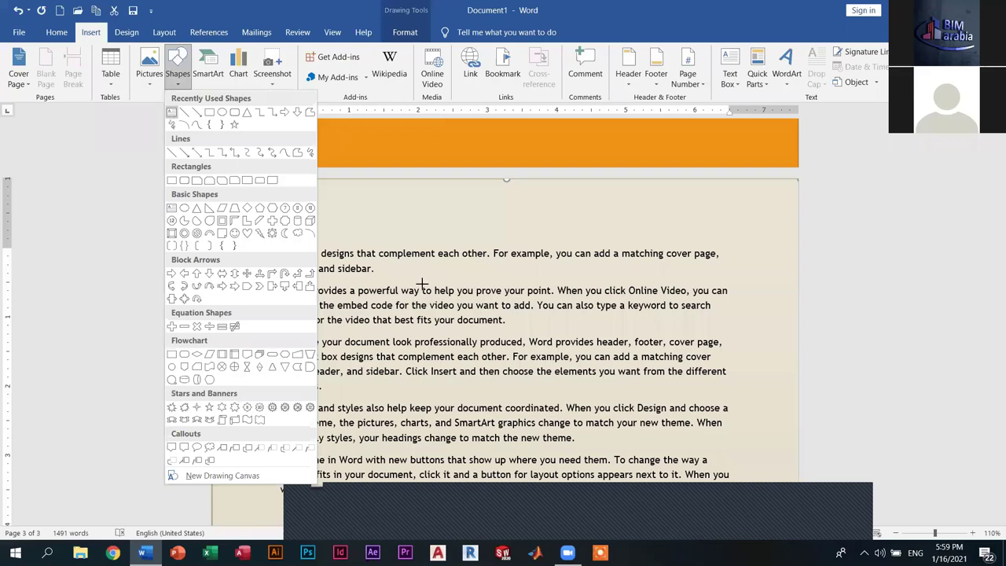
pyautogui.moveTo(416, 287); pyautogui.dragTo(640, 438)
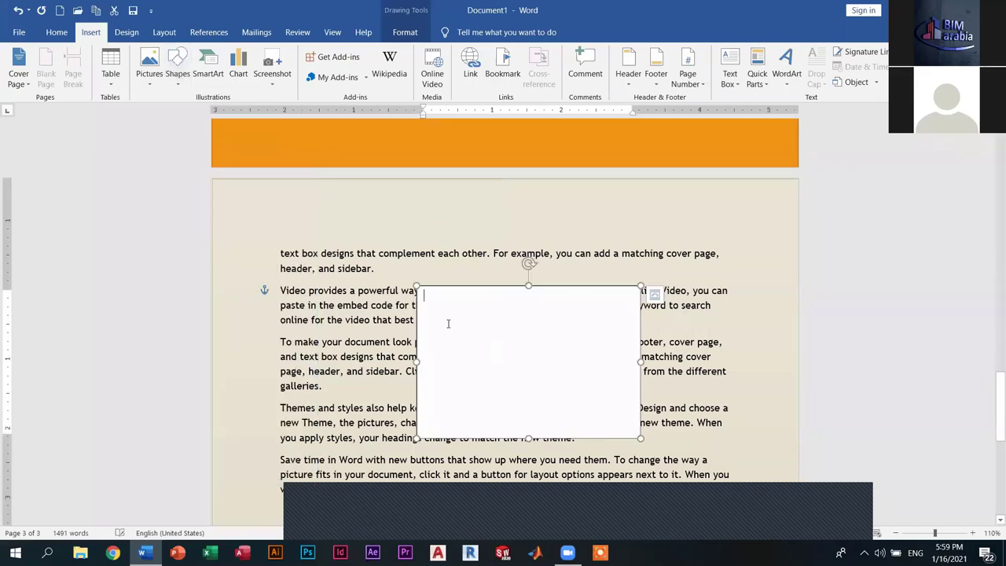
pyautogui.write('Mohamed')
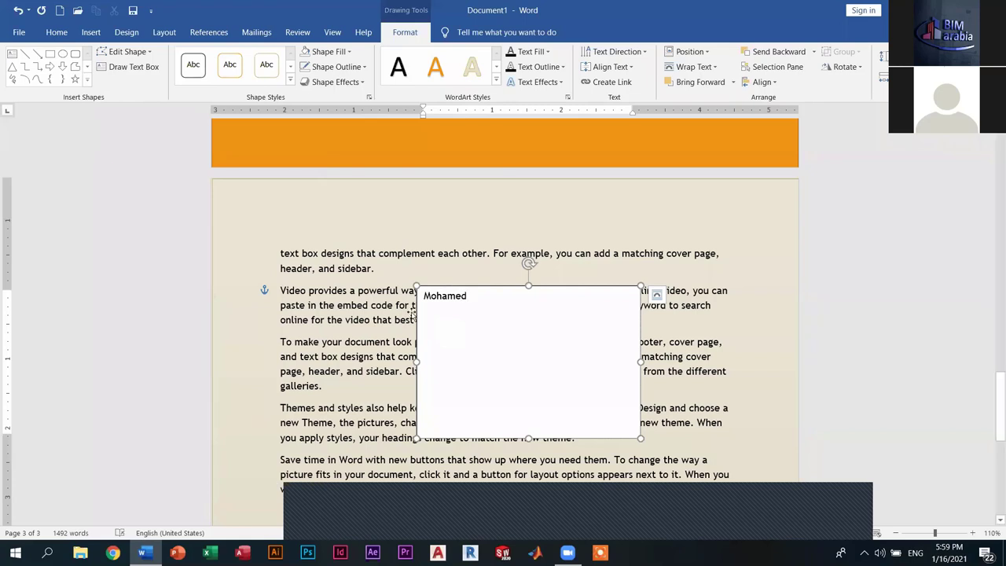
pyautogui.doubleClick(432, 296)
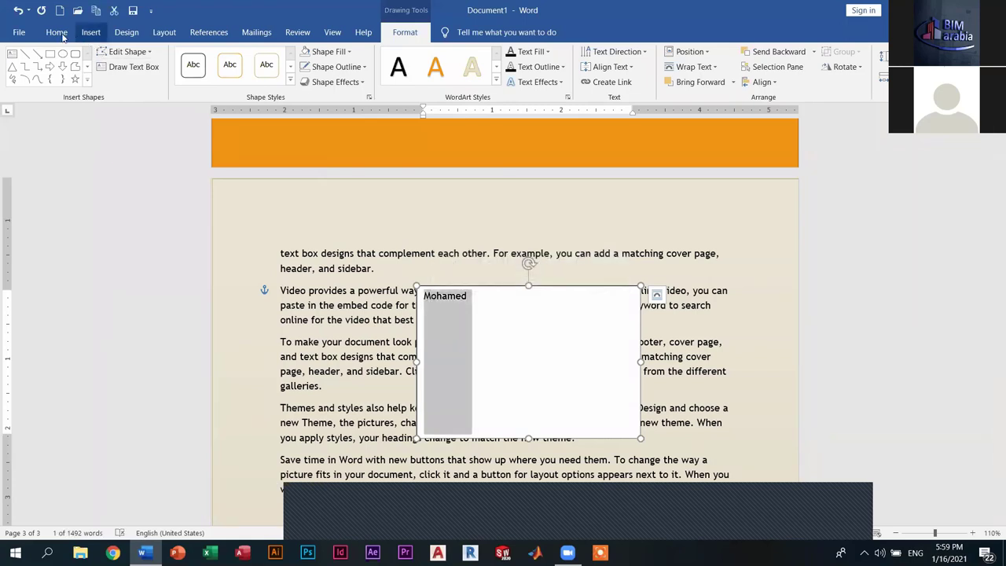
pyautogui.click(210, 57)
pyautogui.click(210, 57)
pyautogui.click(209, 58)
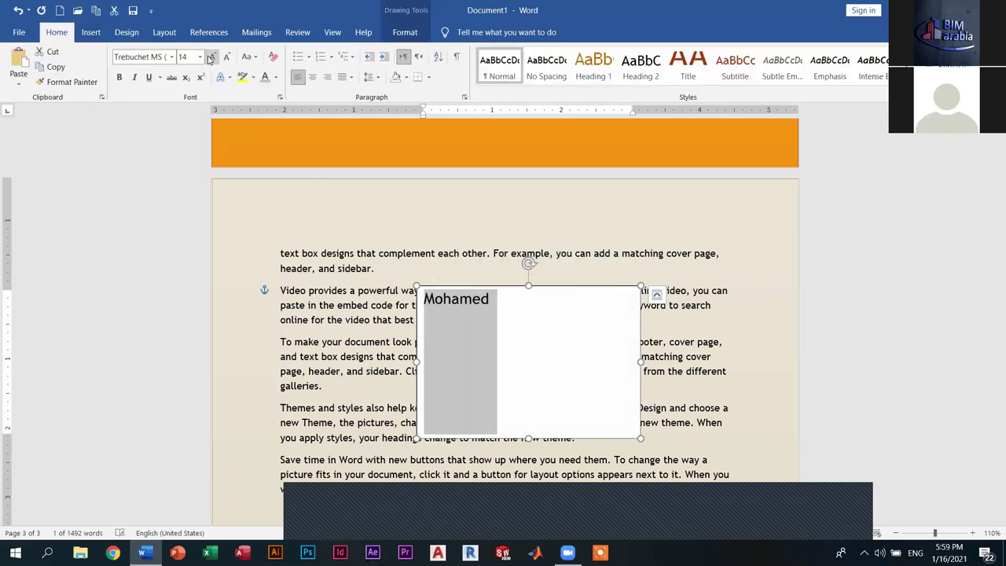
pyautogui.click(210, 57)
pyautogui.click(209, 57)
pyautogui.click(209, 58)
pyautogui.click(210, 57)
pyautogui.click(210, 58)
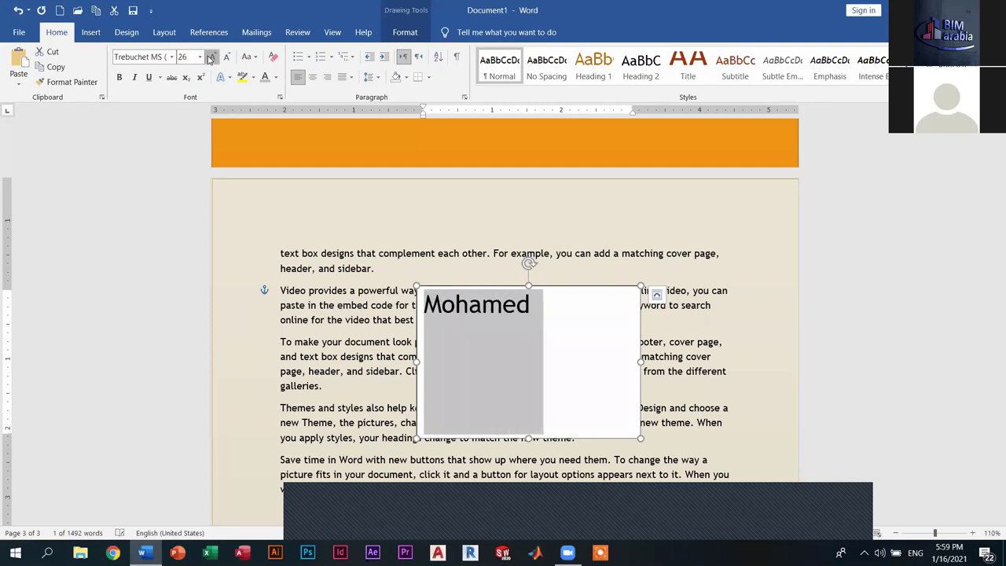
pyautogui.click(209, 58)
pyautogui.click(210, 57)
pyautogui.click(209, 57)
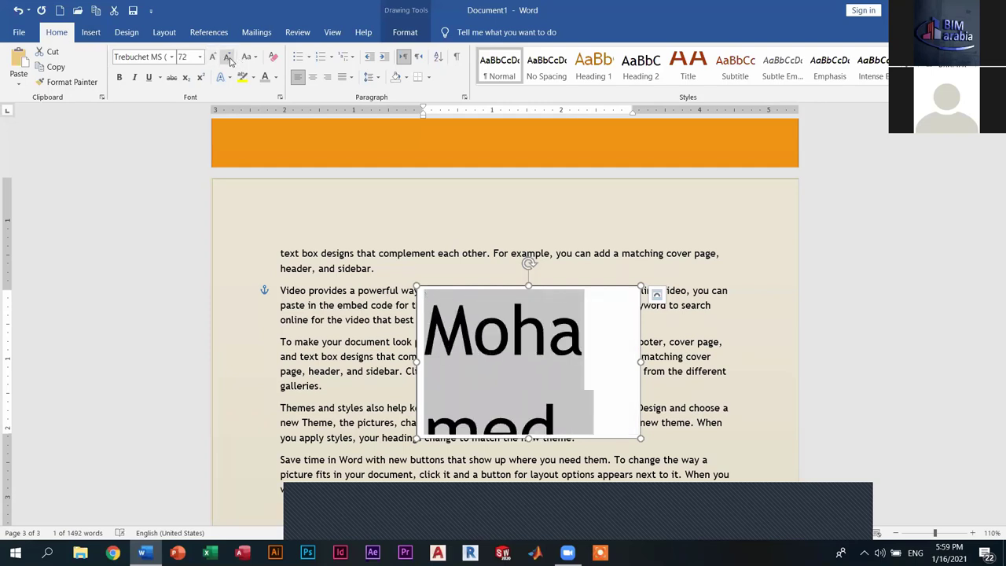
pyautogui.click(226, 58)
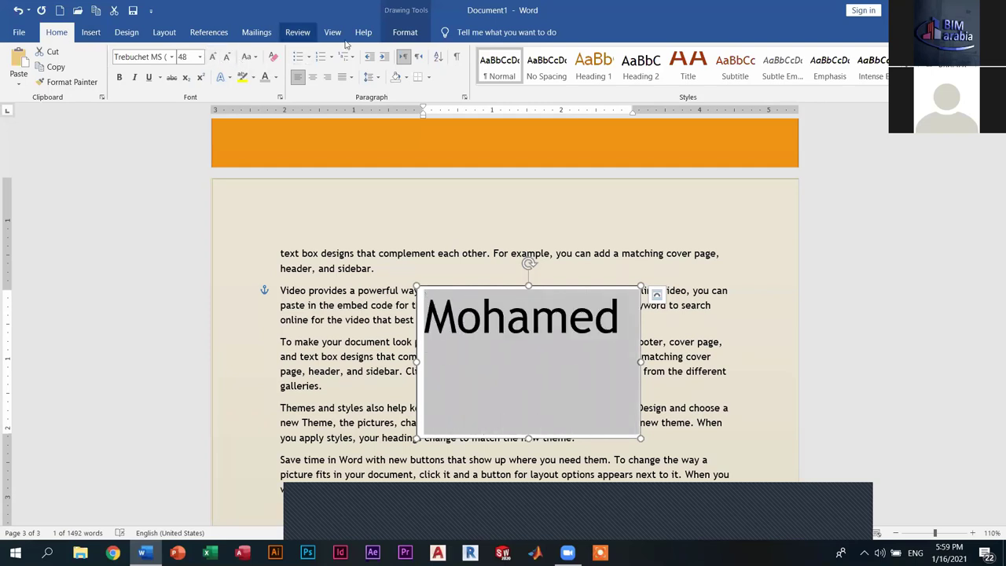
# - Give the name text box no fill and no outline
pyautogui.click(405, 31)
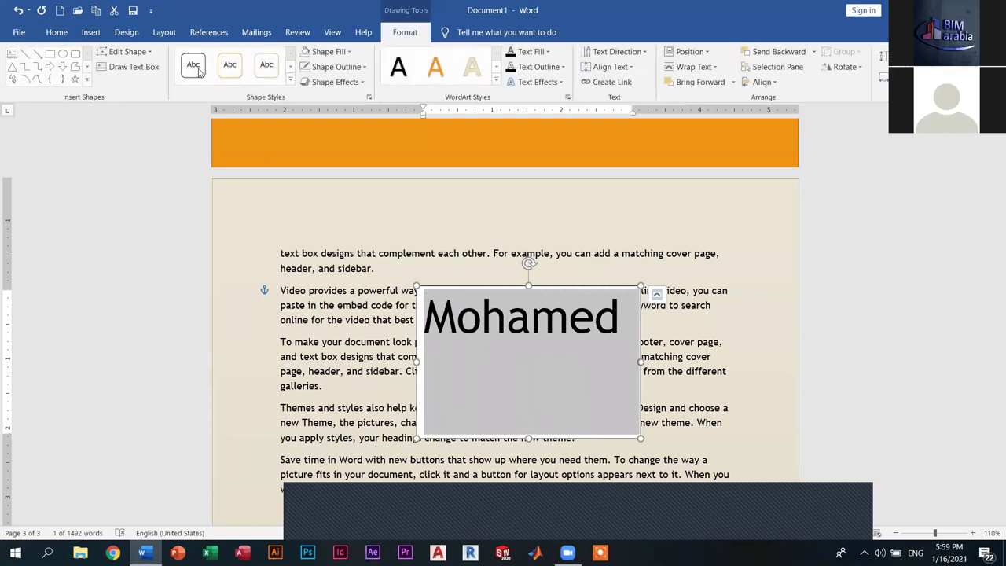
pyautogui.click(56, 32)
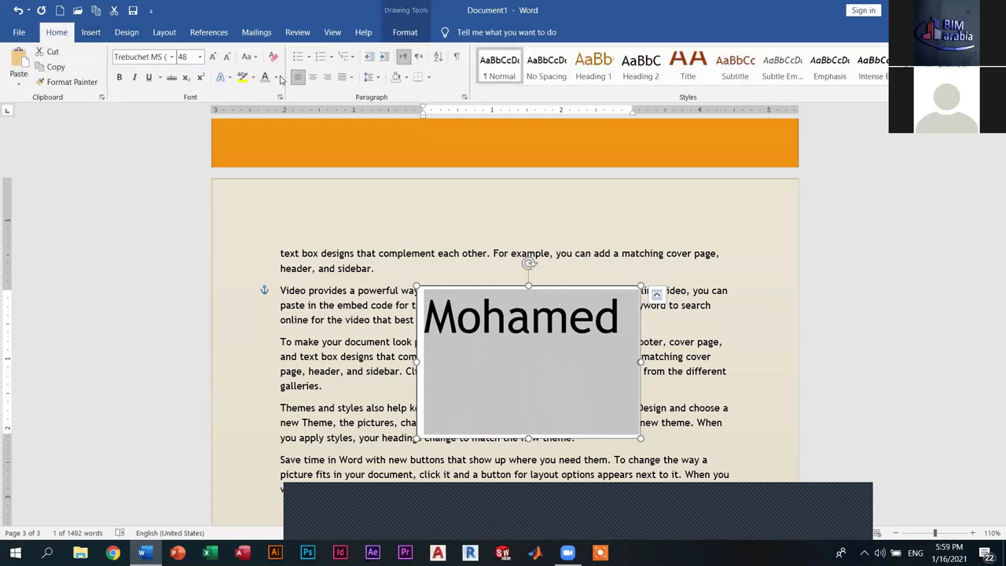
pyautogui.click(276, 77)
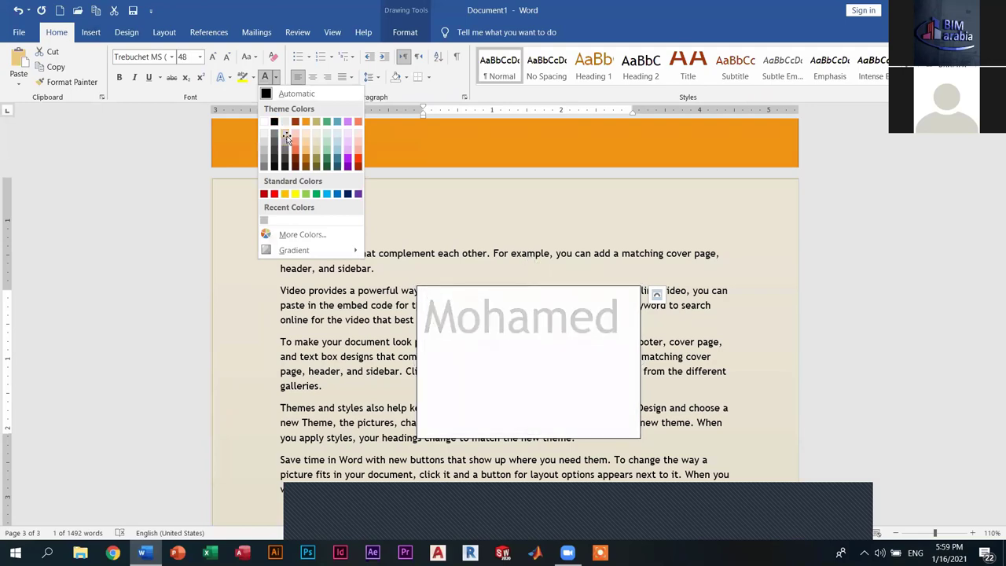
pyautogui.press('Escape')
pyautogui.click(404, 31)
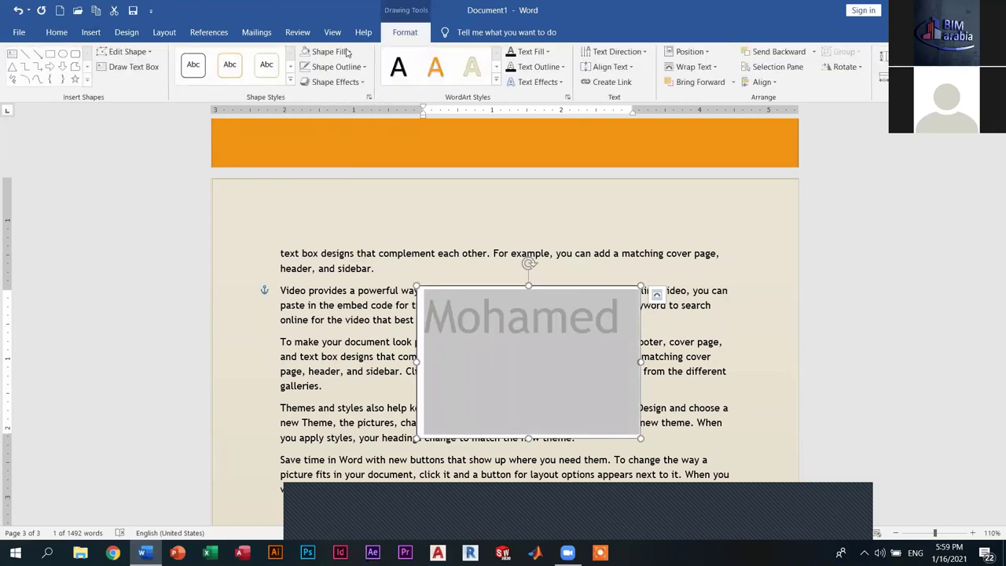
pyautogui.click(346, 52)
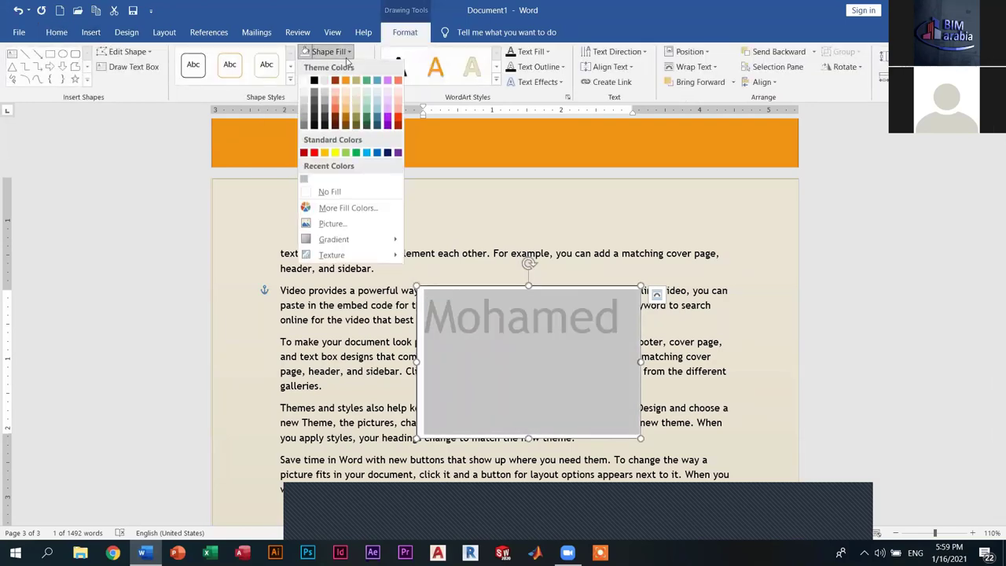
pyautogui.click(324, 192)
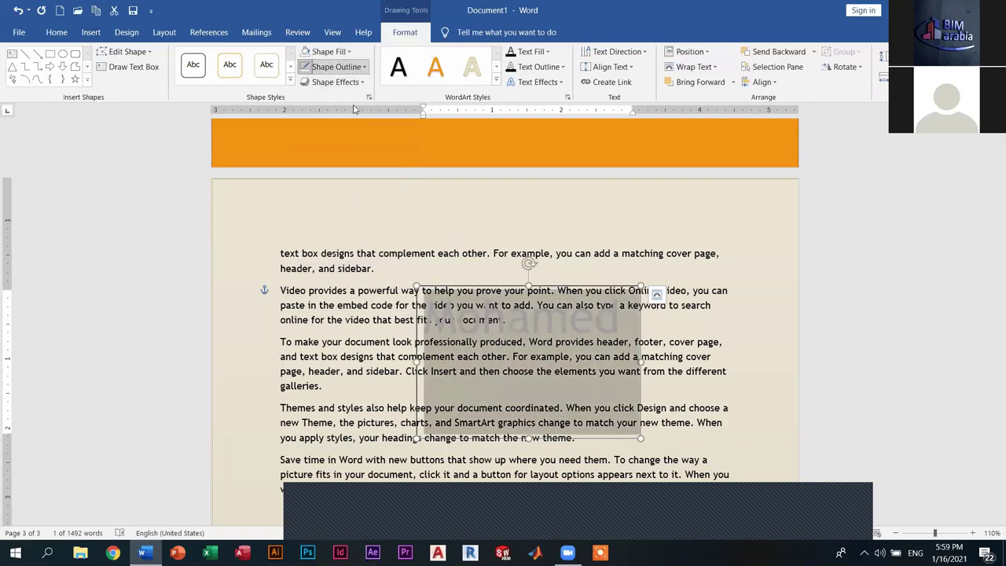
pyautogui.click(336, 67)
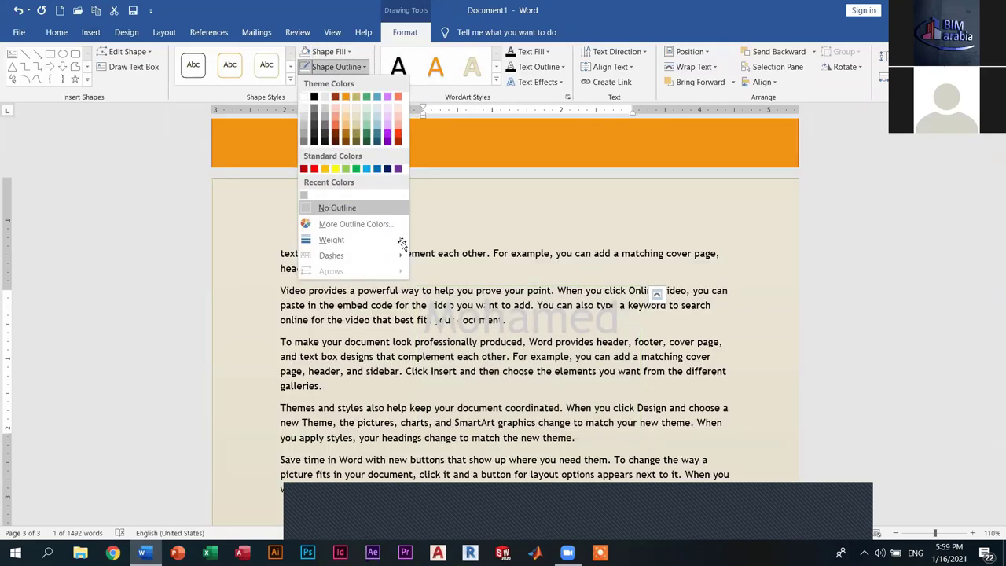
pyautogui.click(772, 303)
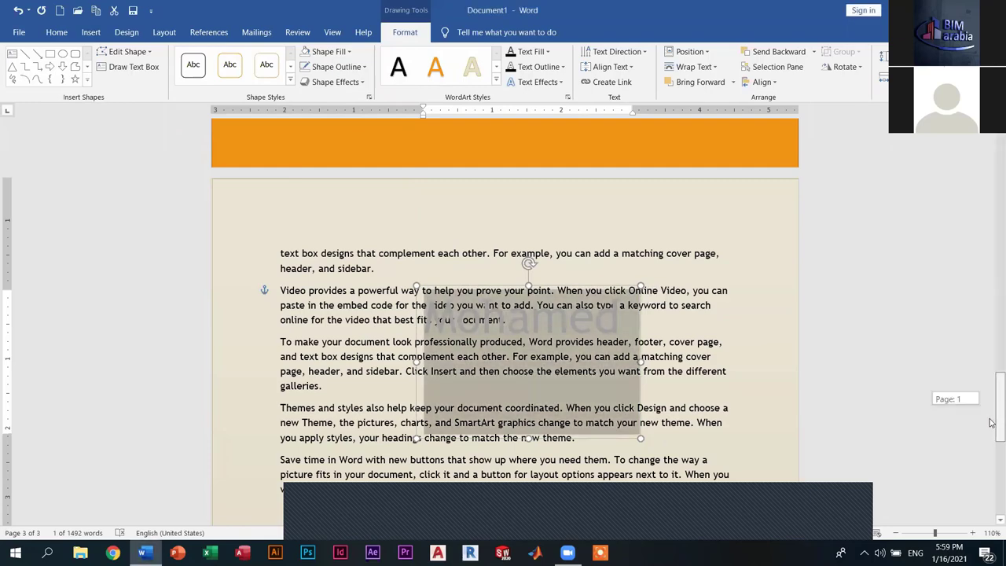
# - Move the name text box down the page and nudge it into its diagonal position
pyautogui.scroll(-1, 648, 280)
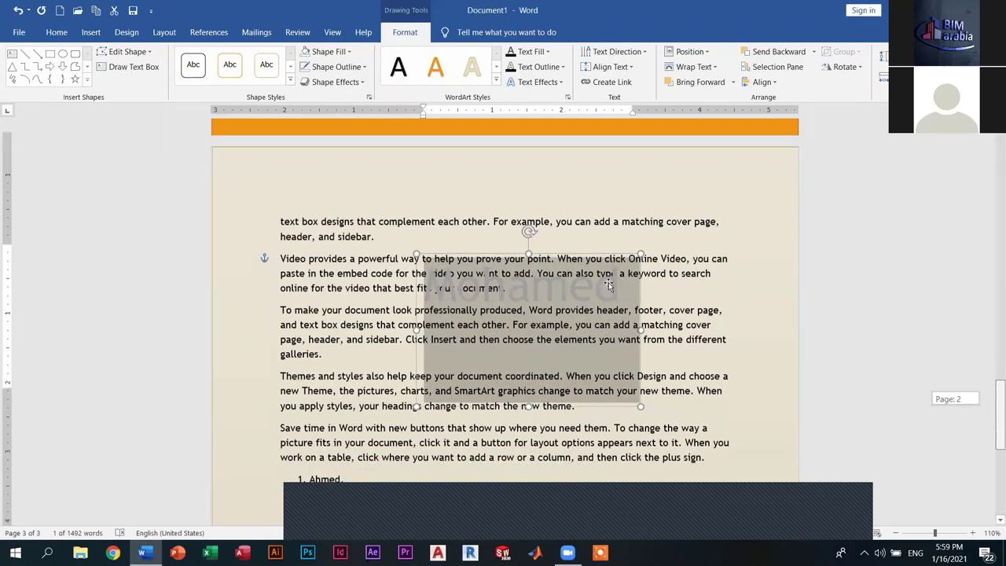
pyautogui.scroll(-3, 604, 287)
pyautogui.moveTo(531, 138)
pyautogui.mouseDown()
pyautogui.moveTo(526, 187)
pyautogui.moveTo(463, 183)
pyautogui.moveTo(448, 195)
pyautogui.mouseUp()
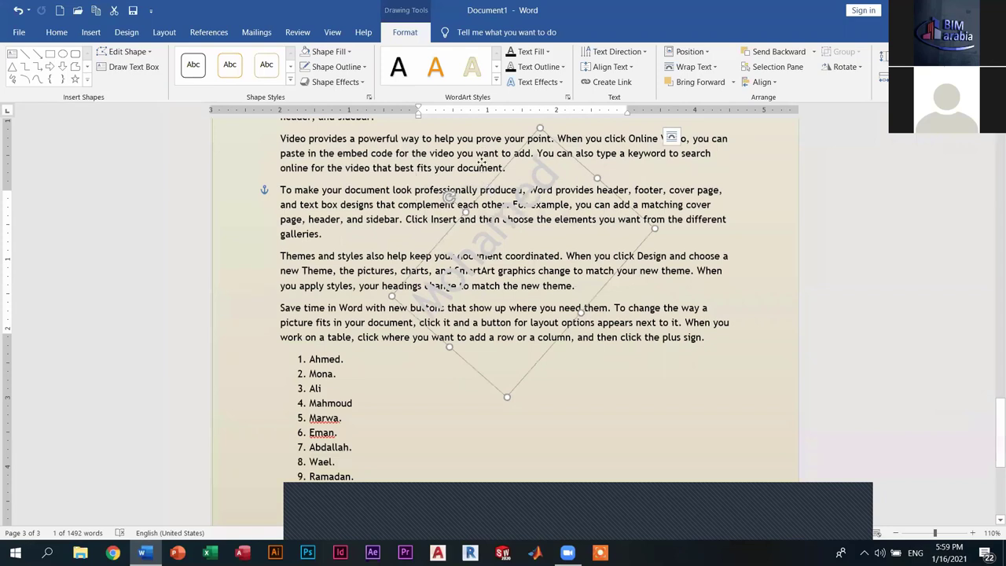
pyautogui.moveTo(483, 162); pyautogui.dragTo(475, 137)
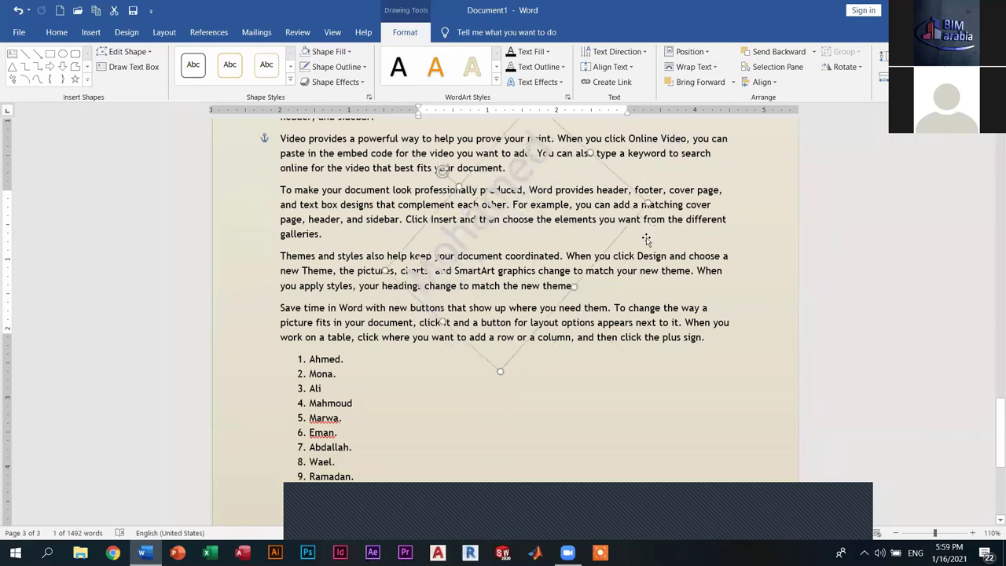
pyautogui.click(571, 205)
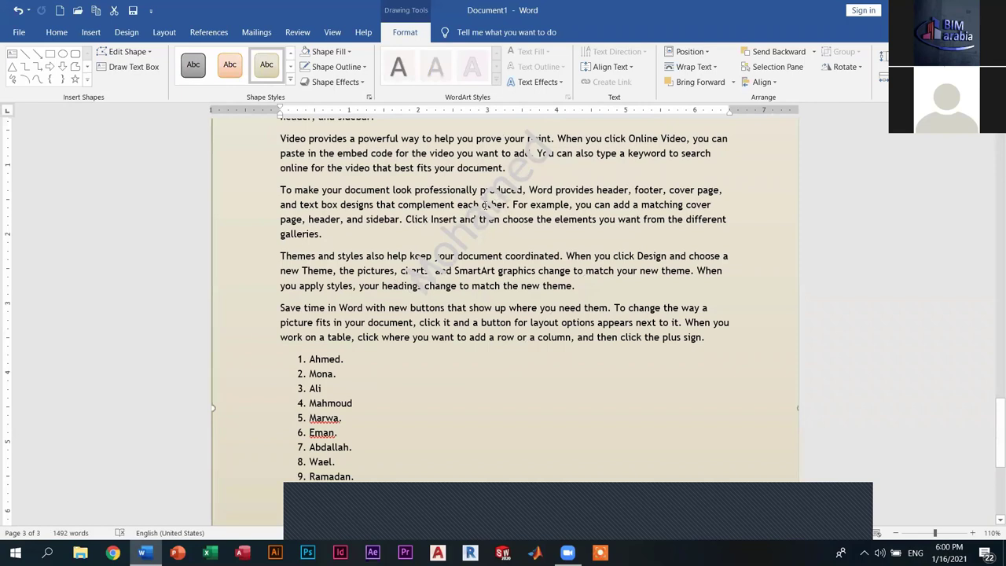
pyautogui.click(534, 142)
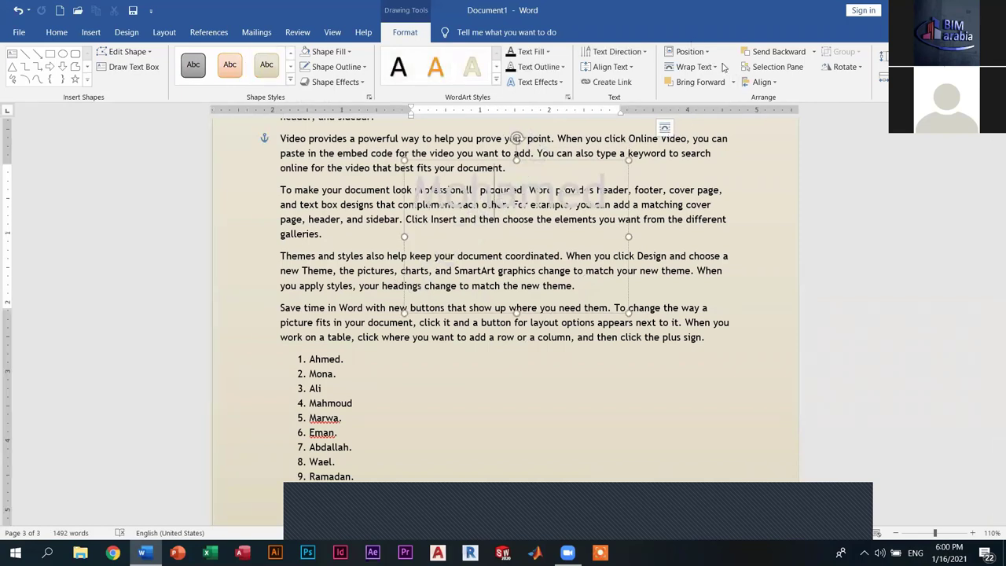
# - Wrap the name text box Behind Text so it sits as a watermark under the paragraphs
pyautogui.click(813, 52)
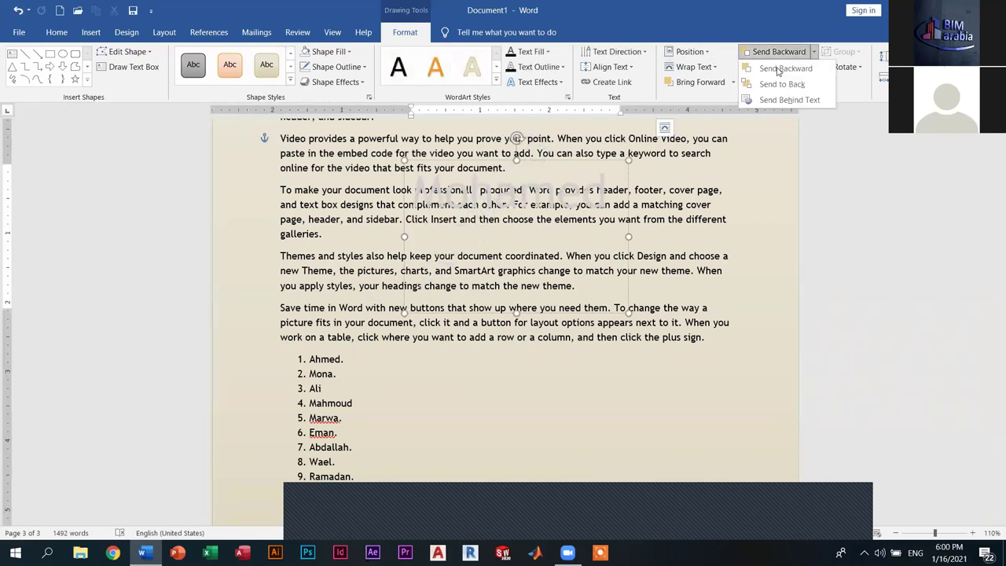
pyautogui.click(761, 85)
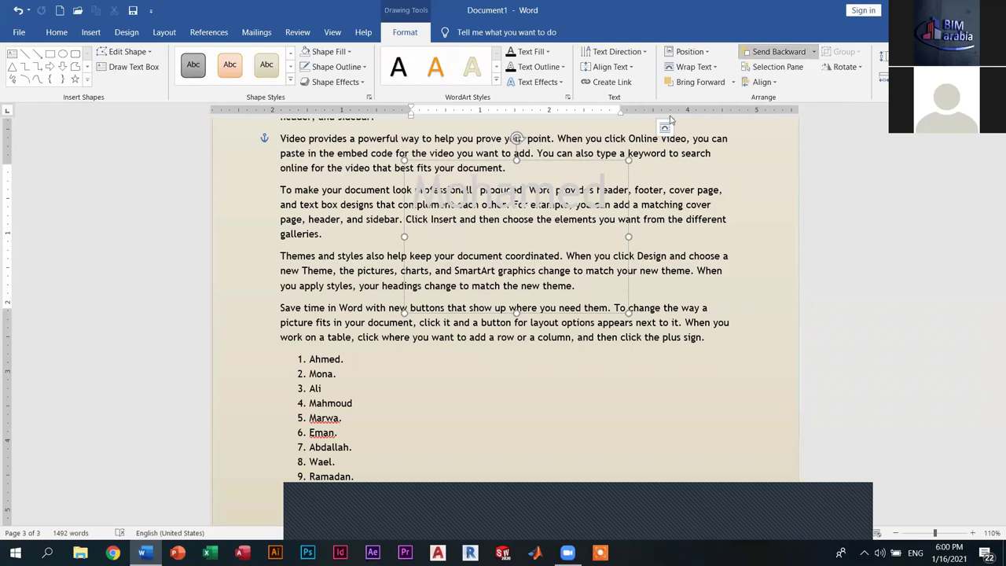
pyautogui.click(715, 68)
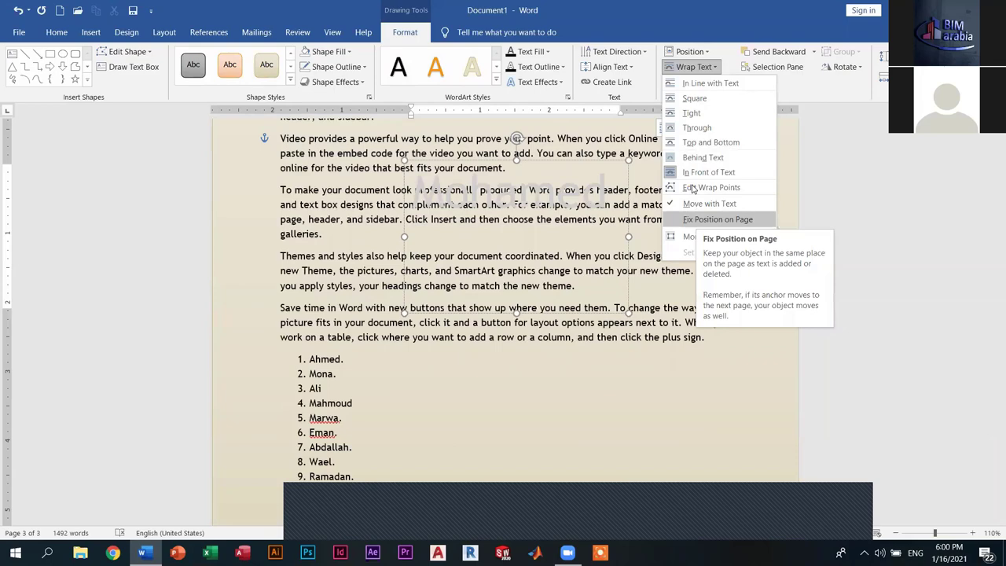
pyautogui.click(795, 450)
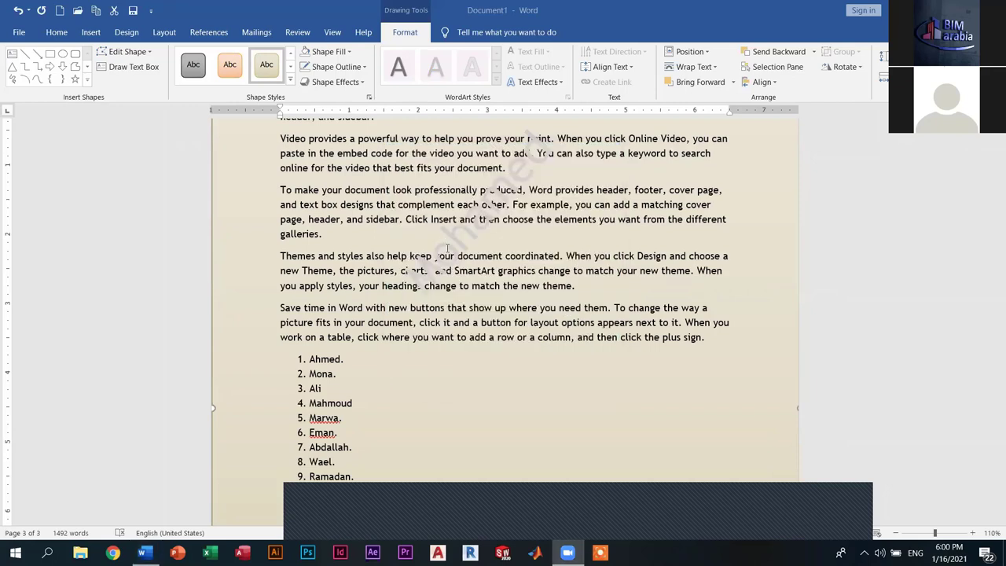
pyautogui.click(448, 248)
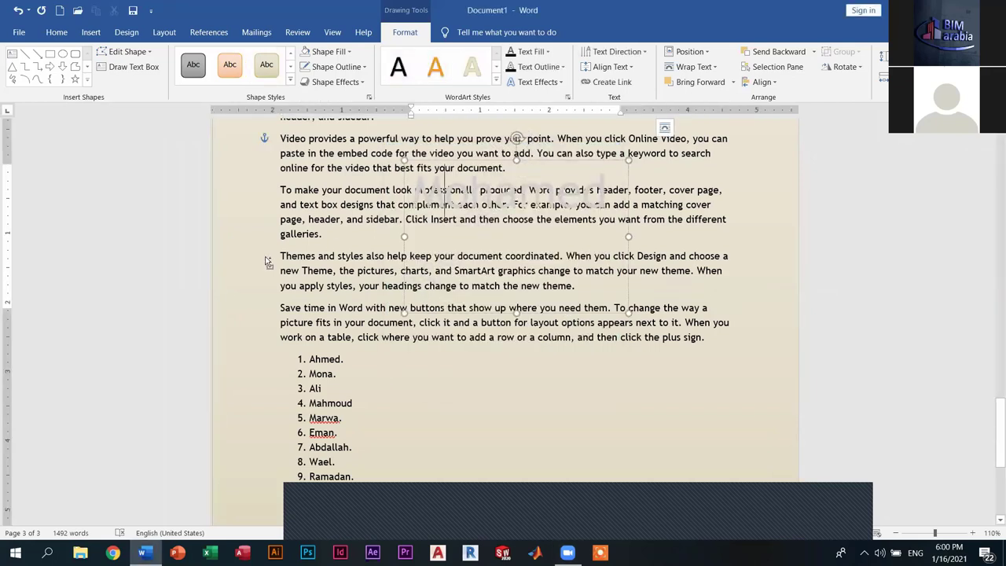
pyautogui.press('Escape')
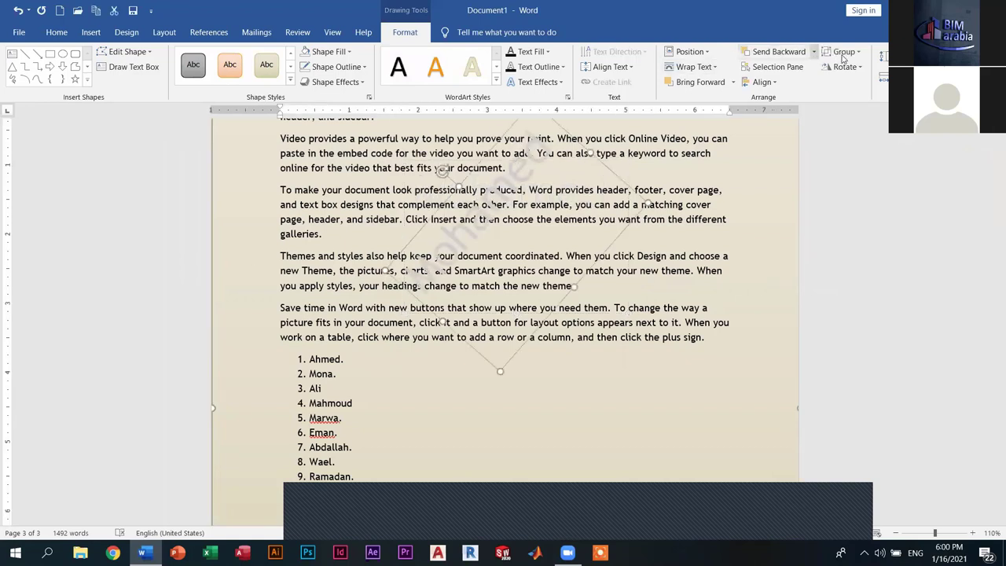
pyautogui.scroll(-5, 683, 187)
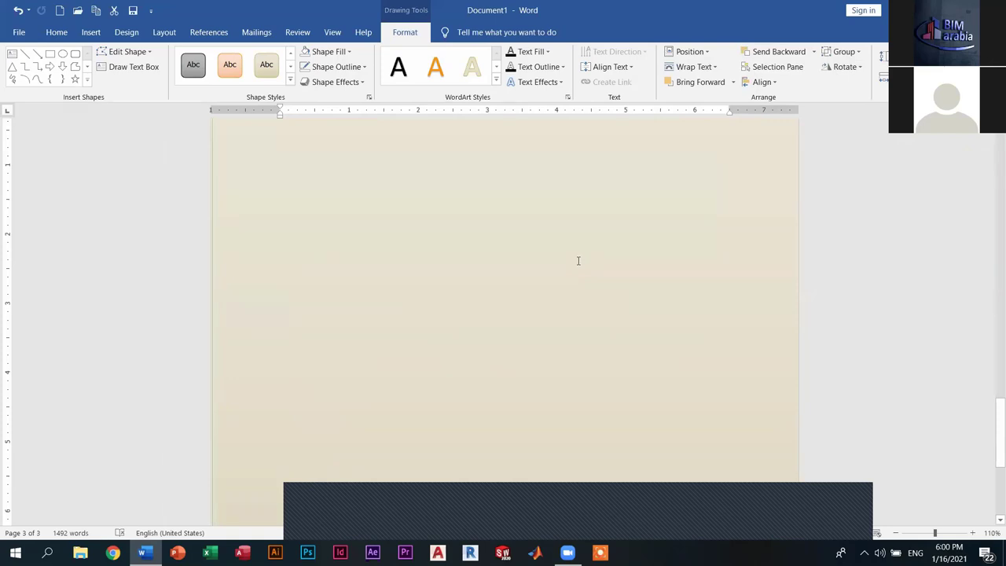
pyautogui.press('Escape')
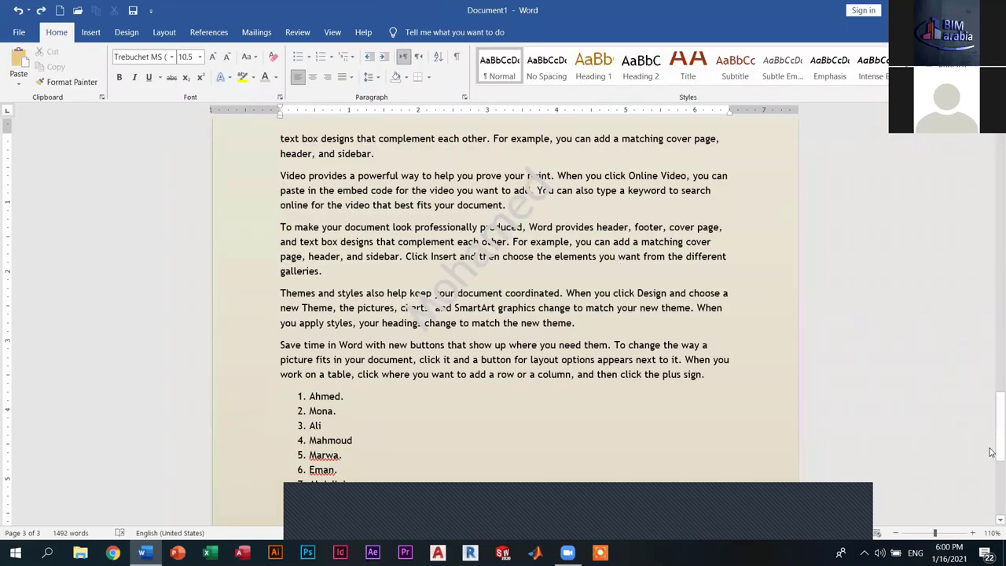
pyautogui.moveTo(992, 476)
pyautogui.mouseDown()
pyautogui.moveTo(990, 509)
pyautogui.moveTo(991, 238)
pyautogui.moveTo(992, 393)
pyautogui.mouseUp()
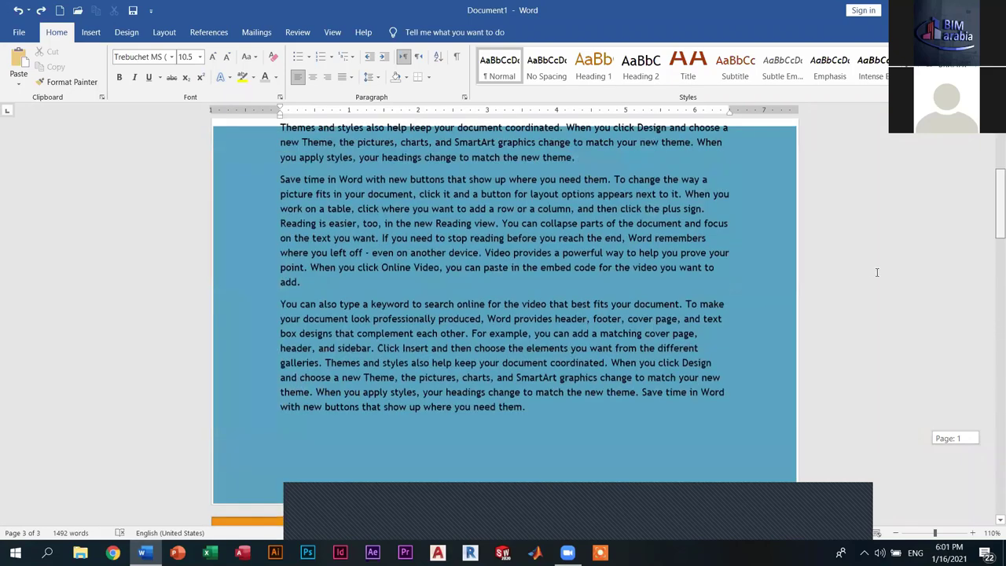
pyautogui.moveTo(992, 341); pyautogui.dragTo(991, 415)
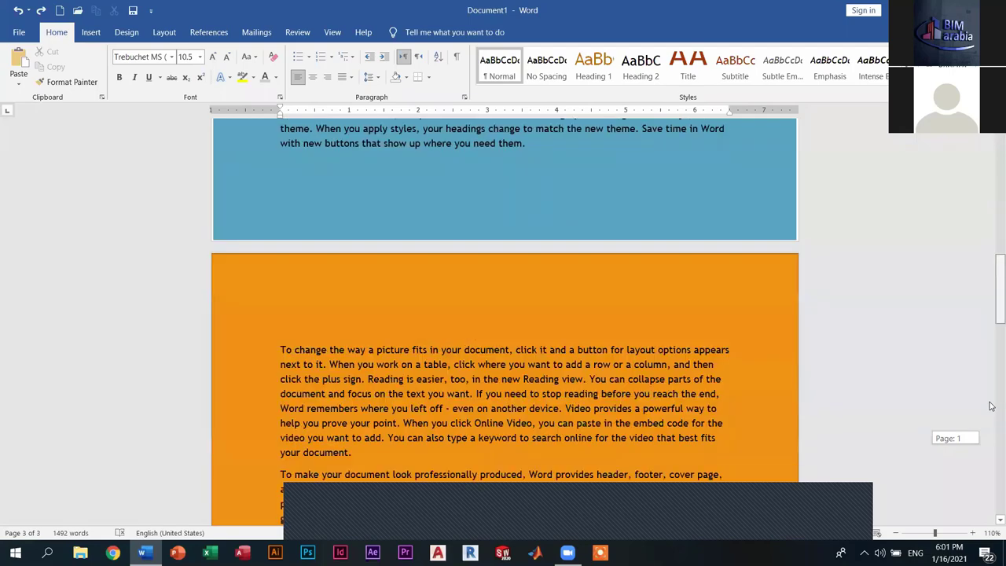
pyautogui.moveTo(991, 415); pyautogui.dragTo(991, 217)
pyautogui.moveTo(903, 209); pyautogui.dragTo(990, 282)
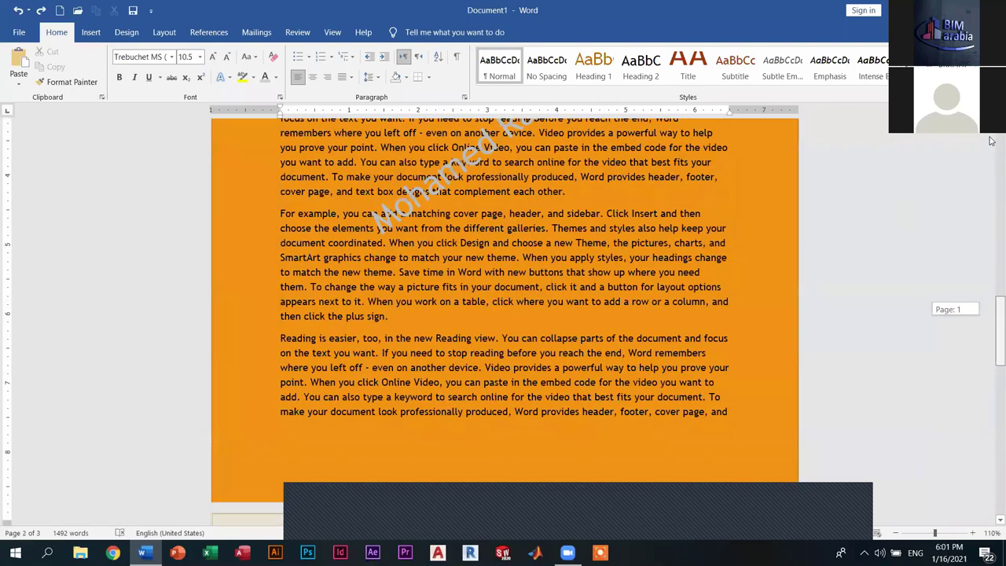
pyautogui.scroll(-8, 991, 140)
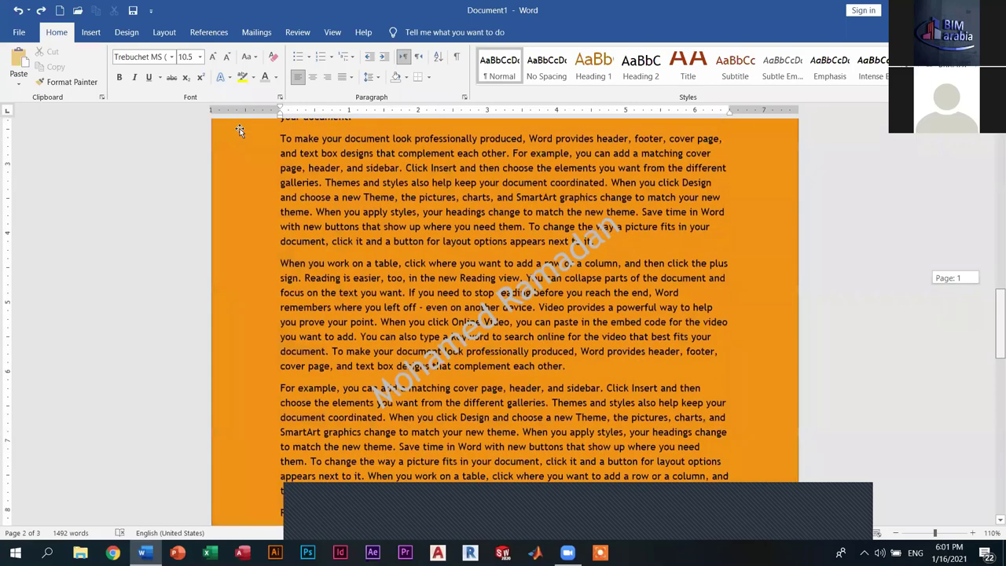
pyautogui.scroll(-3, 239, 131)
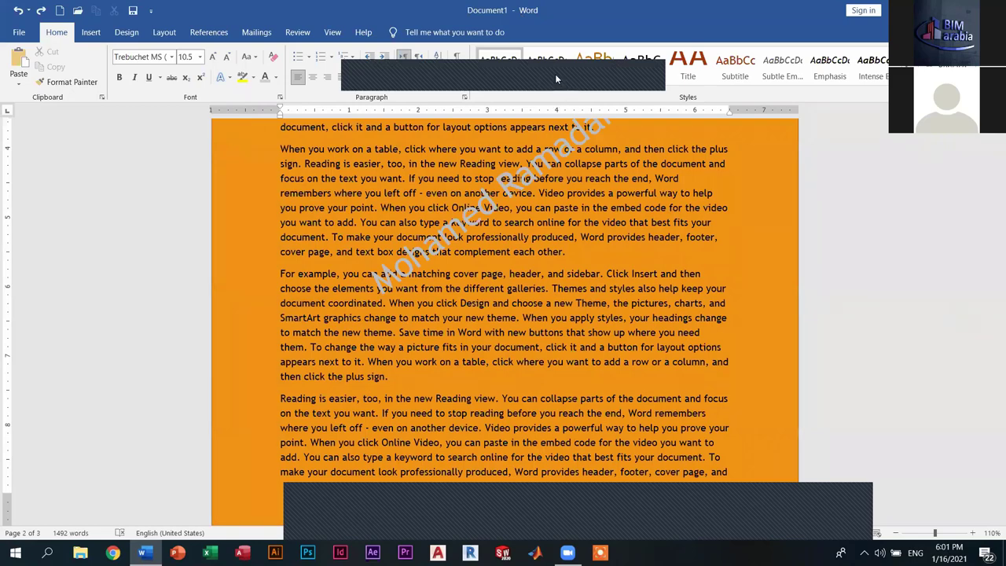
pyautogui.scroll(5, 503, 314)
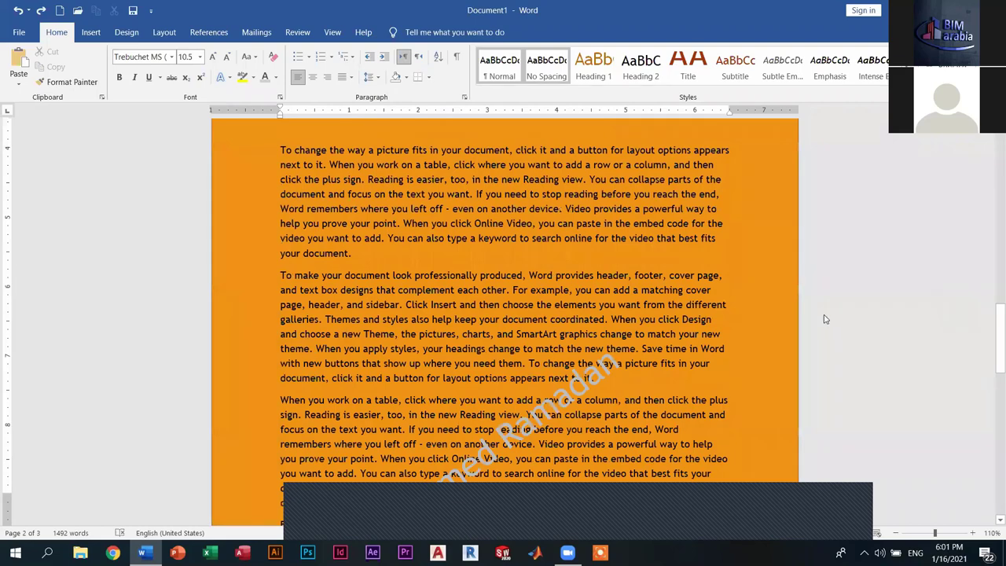
# - Scroll page 3 until the ten-name numbered list ending in 'menna' is fully visible
pyautogui.scroll(-5, 823, 297)
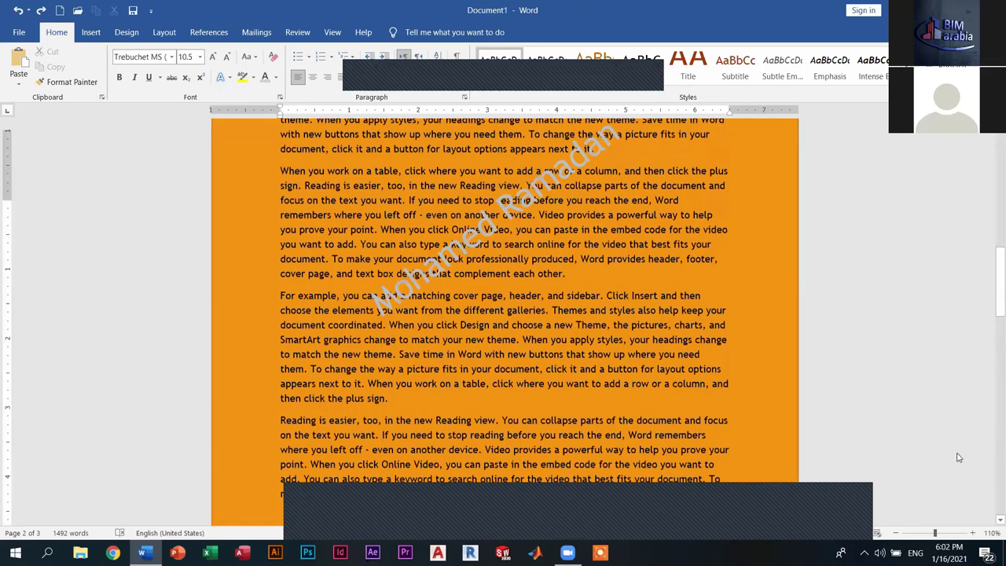
pyautogui.scroll(5, 956, 453)
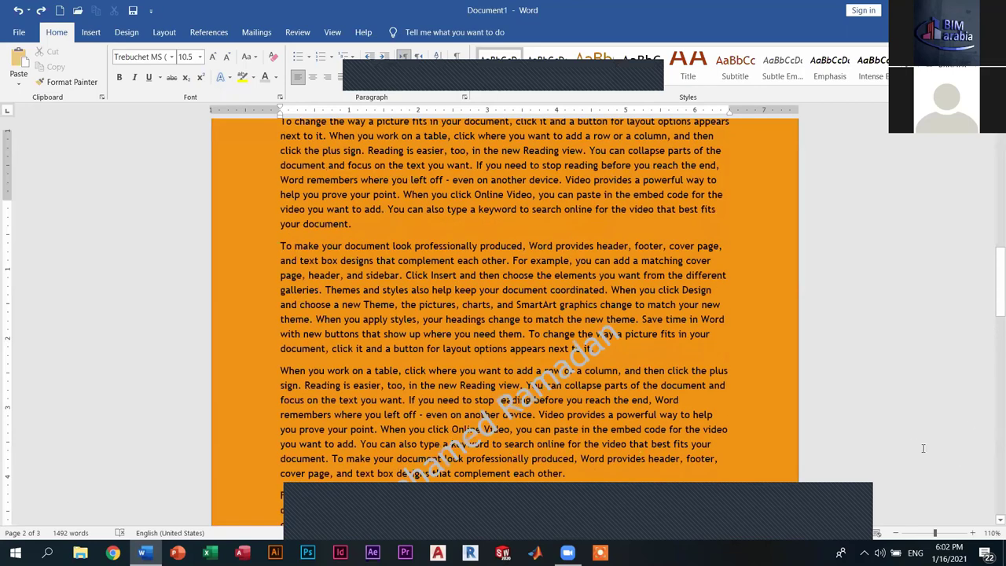
pyautogui.scroll(2, 967, 441)
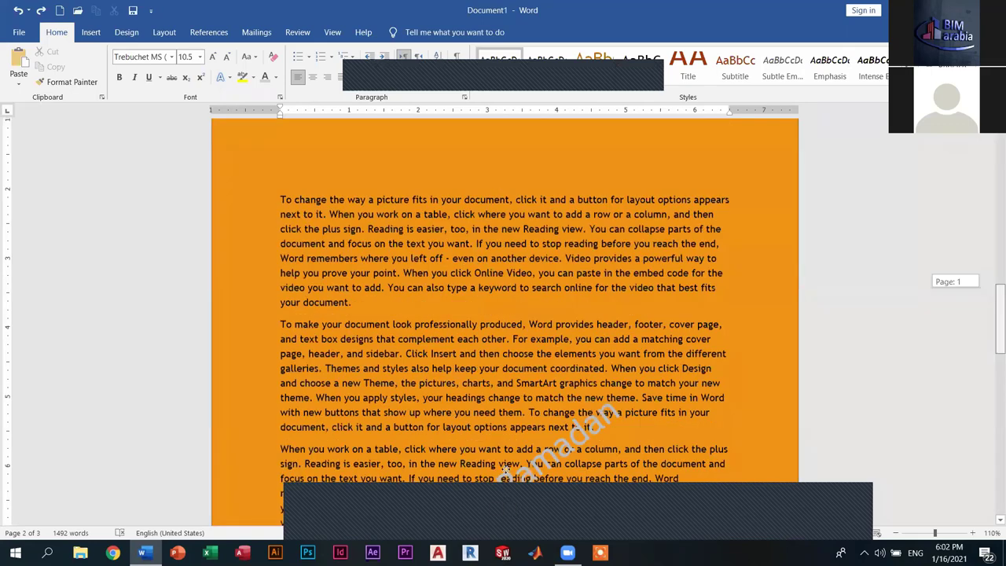
pyautogui.scroll(-10, 495, 475)
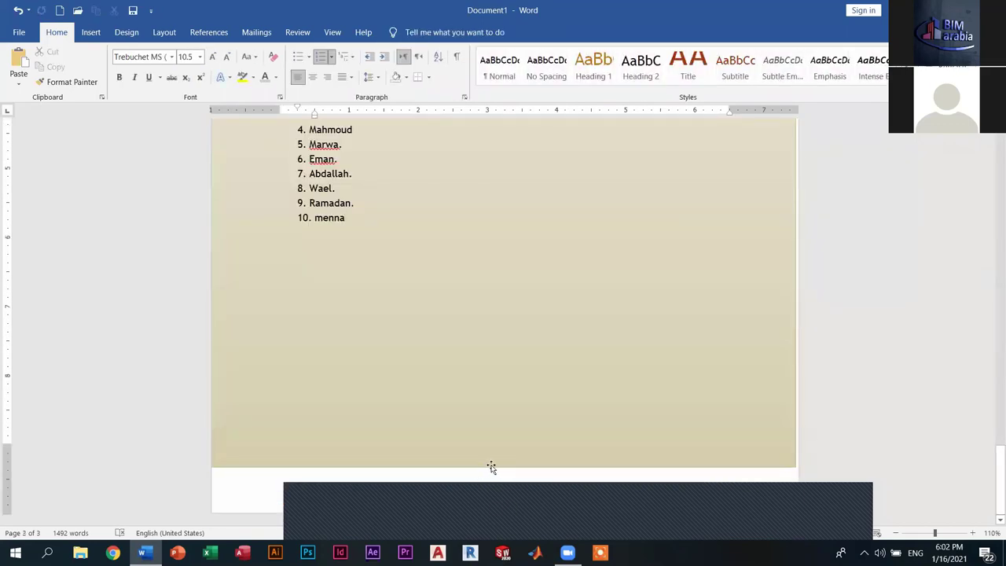
# - Delete the tan full-page rectangle behind page 3's text
pyautogui.click(498, 468)
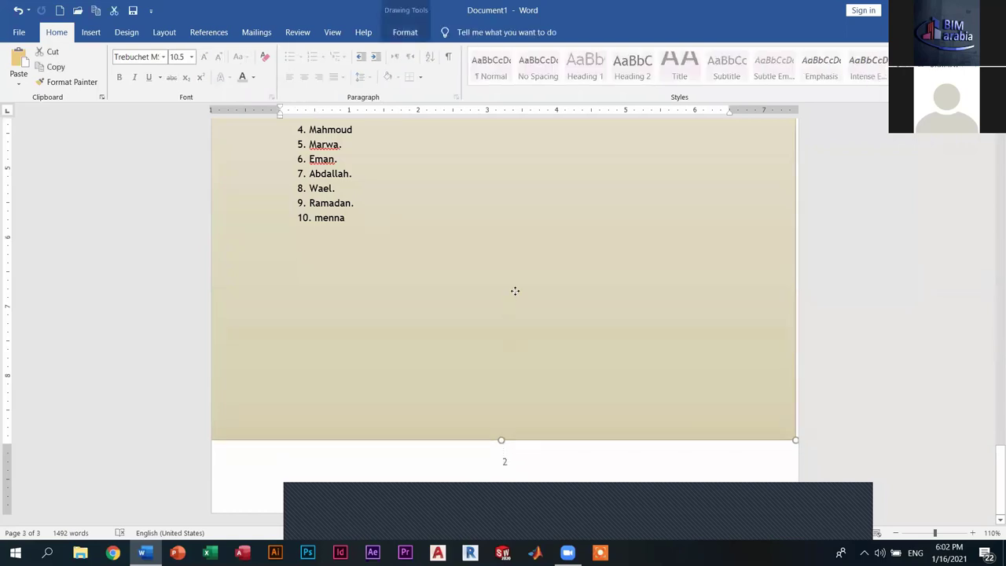
pyautogui.moveTo(503, 469); pyautogui.dragTo(517, 272)
pyautogui.scroll(5, 730, 471)
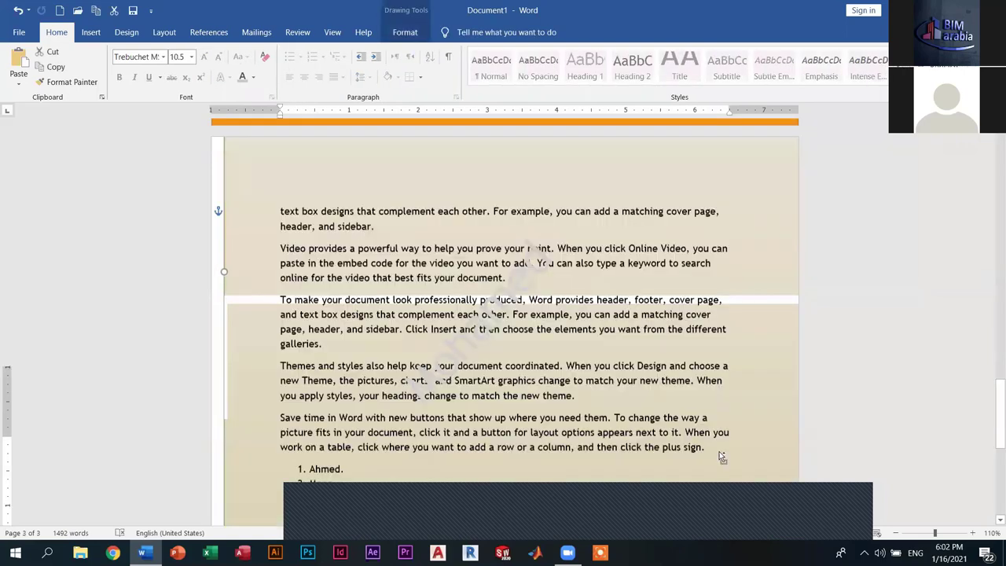
pyautogui.scroll(5, 718, 459)
pyautogui.scroll(3, 991, 326)
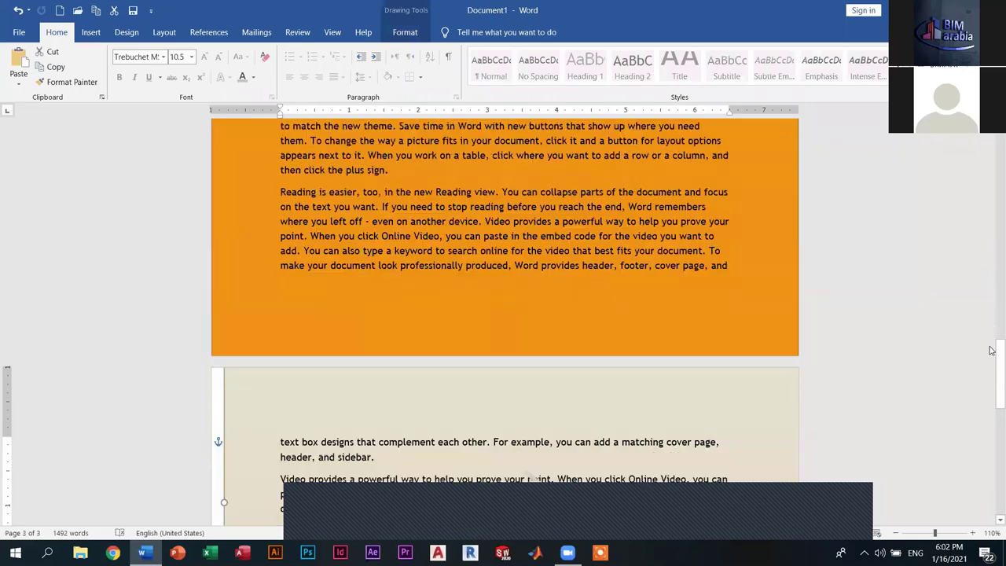
pyautogui.press('Delete')
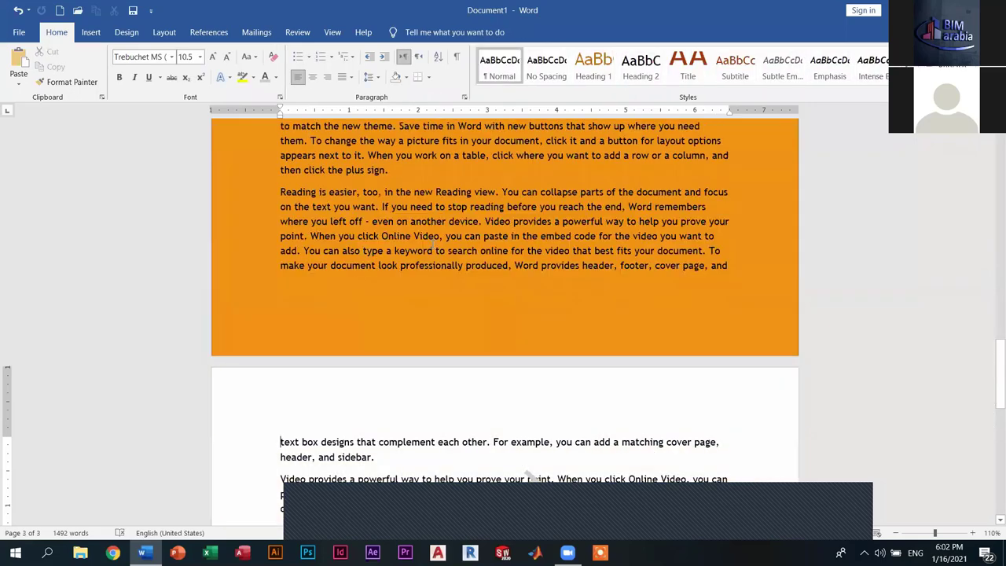
# - Bring up the Insert > Shapes gallery
pyautogui.scroll(-5, 530, 393)
pyautogui.scroll(-5, 530, 392)
pyautogui.click(90, 32)
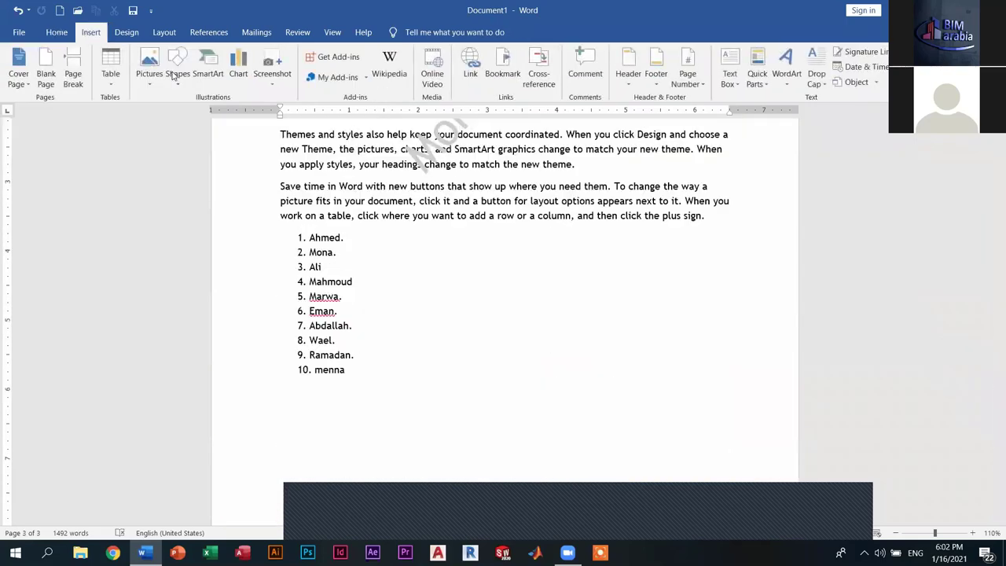
pyautogui.click(177, 72)
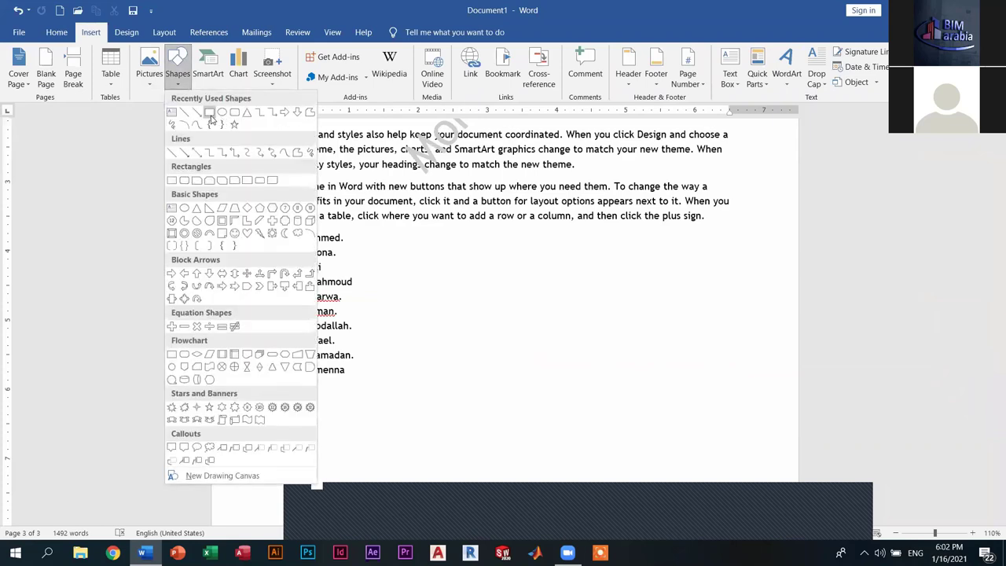
# - Draw an orange rectangle beside the names list, then an oval dragged over its right side
pyautogui.click(210, 117)
pyautogui.moveTo(526, 338); pyautogui.dragTo(527, 337)
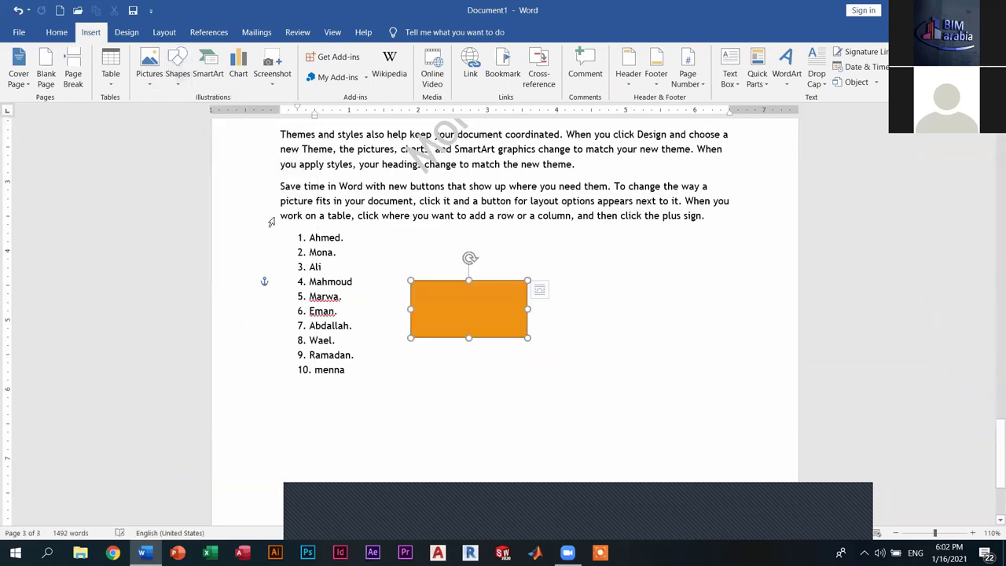
pyautogui.click(85, 36)
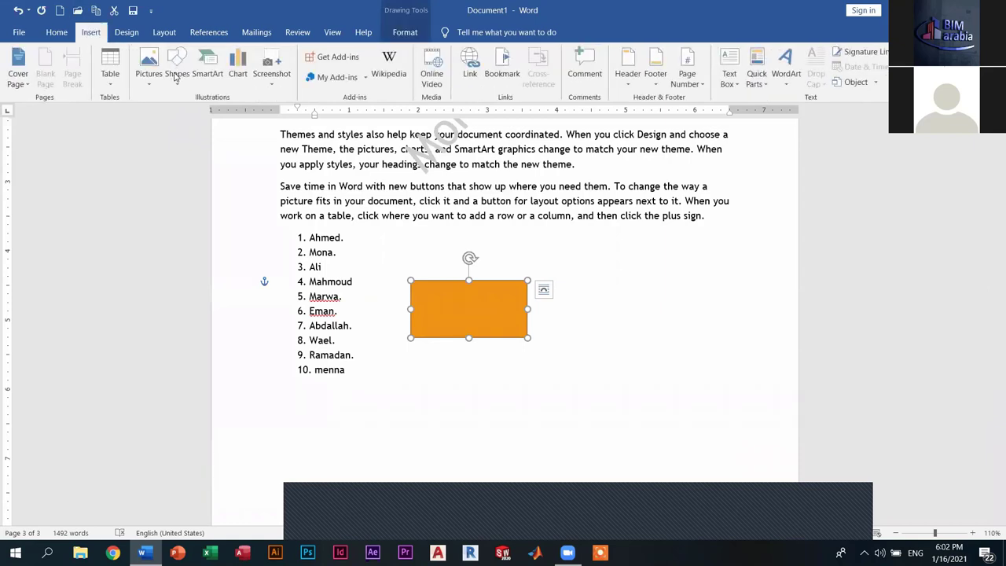
pyautogui.click(177, 67)
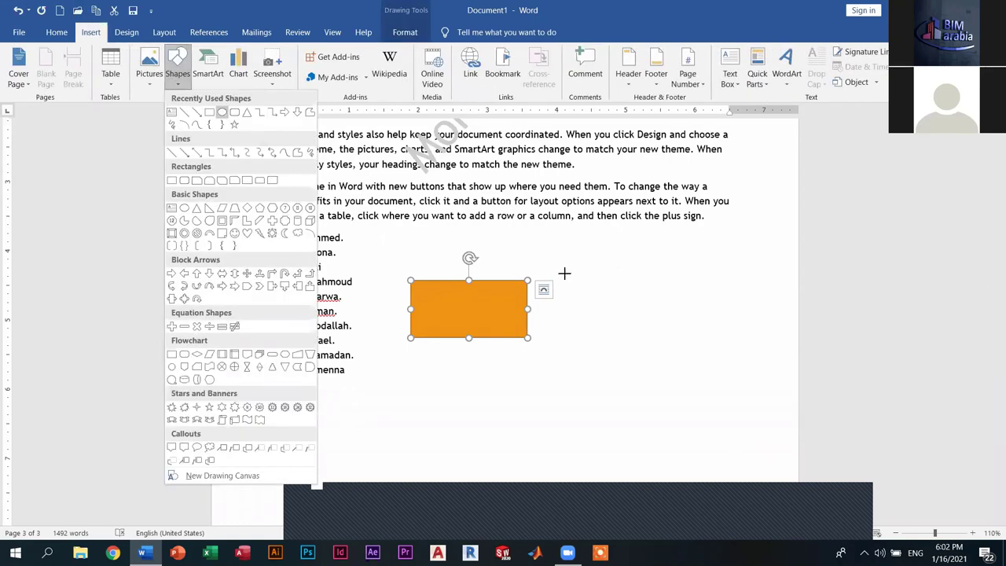
pyautogui.moveTo(564, 274); pyautogui.dragTo(690, 414)
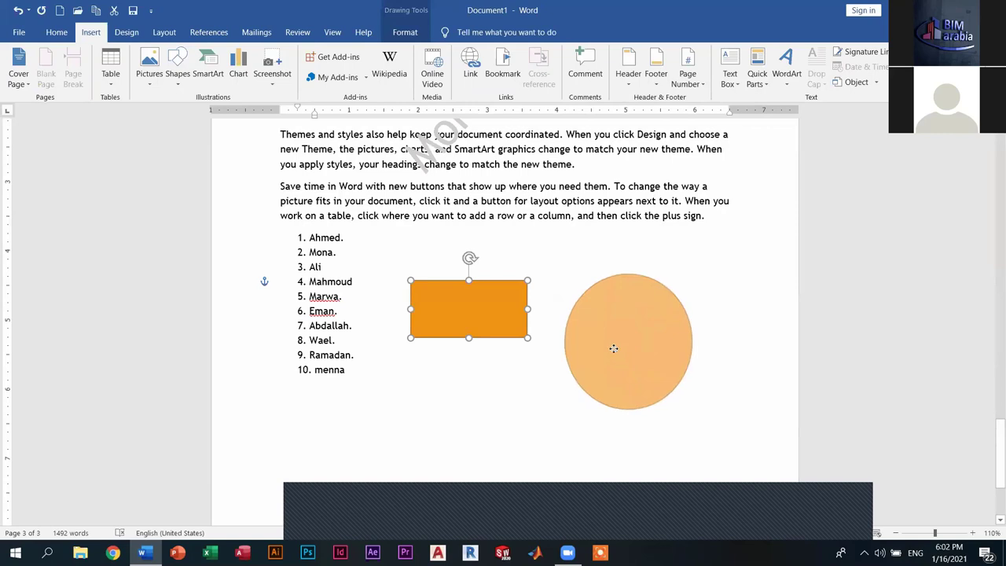
pyautogui.moveTo(493, 322); pyautogui.dragTo(485, 322)
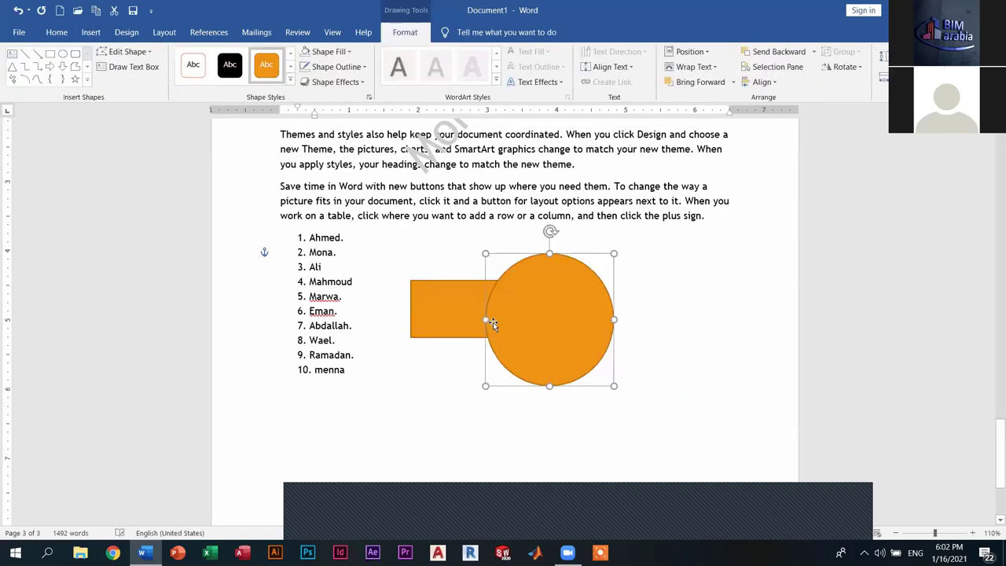
# - Undo a trial coral recolour and send-backward on the circle, then nudge it right
pyautogui.click(791, 52)
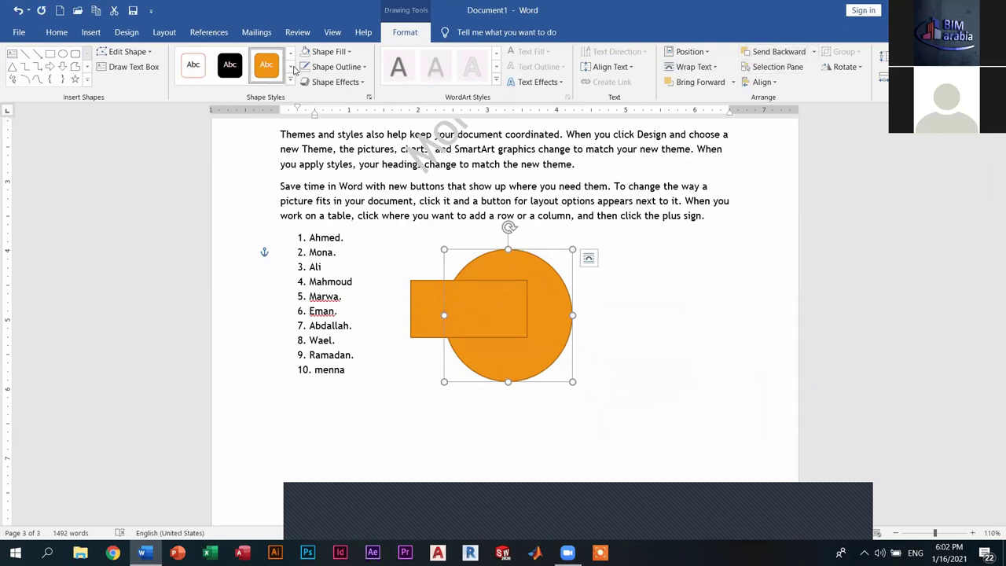
pyautogui.click(229, 66)
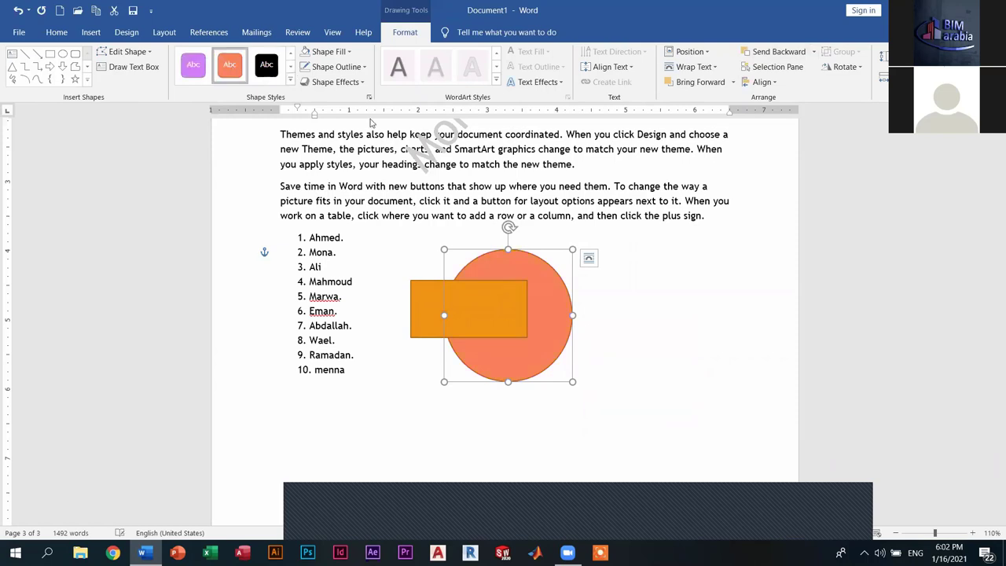
pyautogui.click(679, 330)
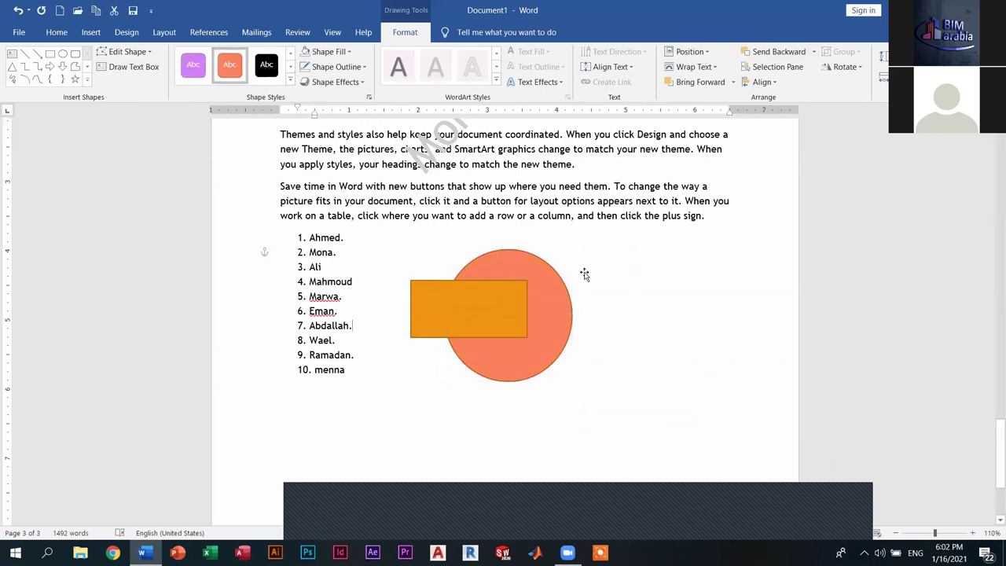
pyautogui.click(534, 292)
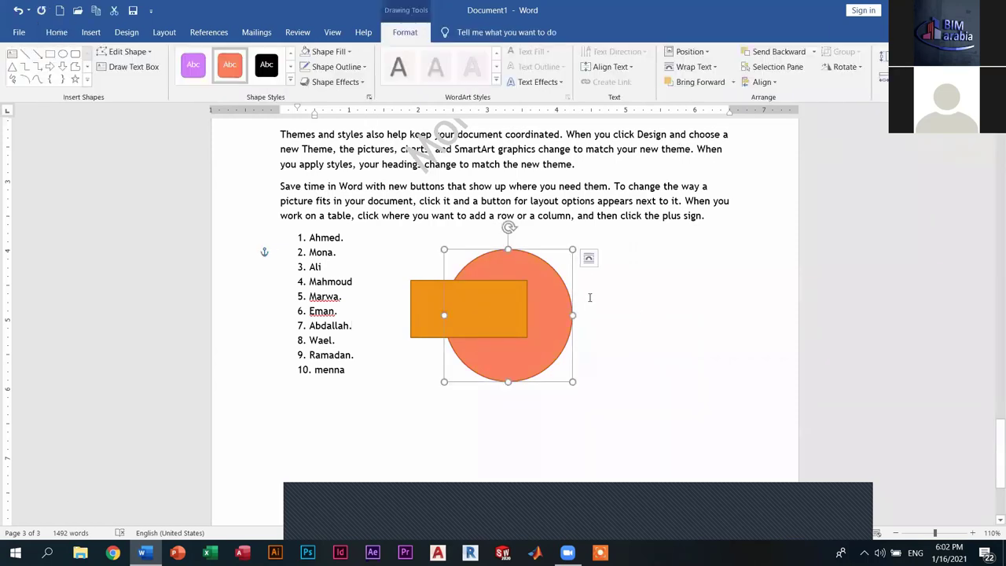
pyautogui.click(613, 343)
pyautogui.hotkey('ctrl', 'z')
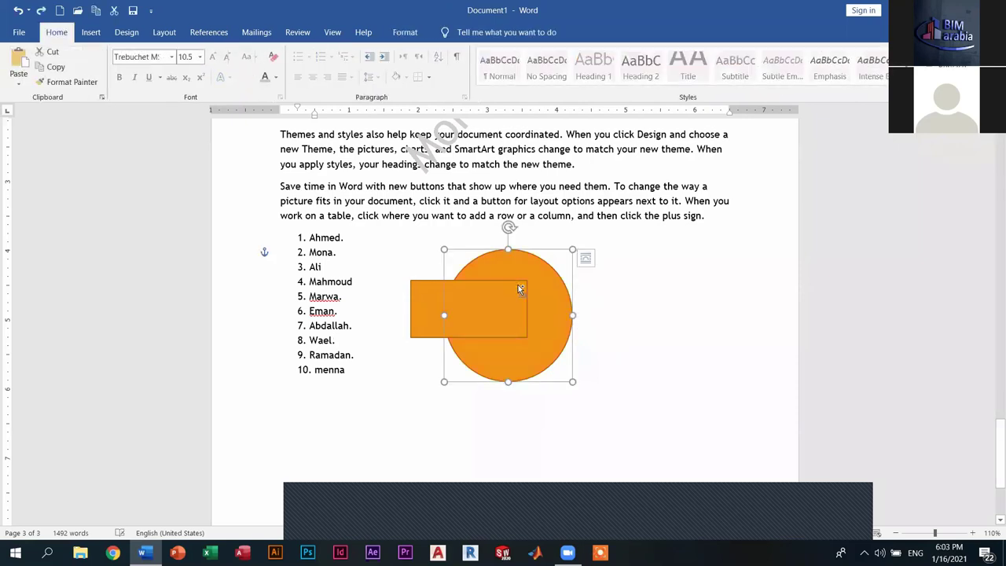
pyautogui.hotkey('ctrl', 'z')
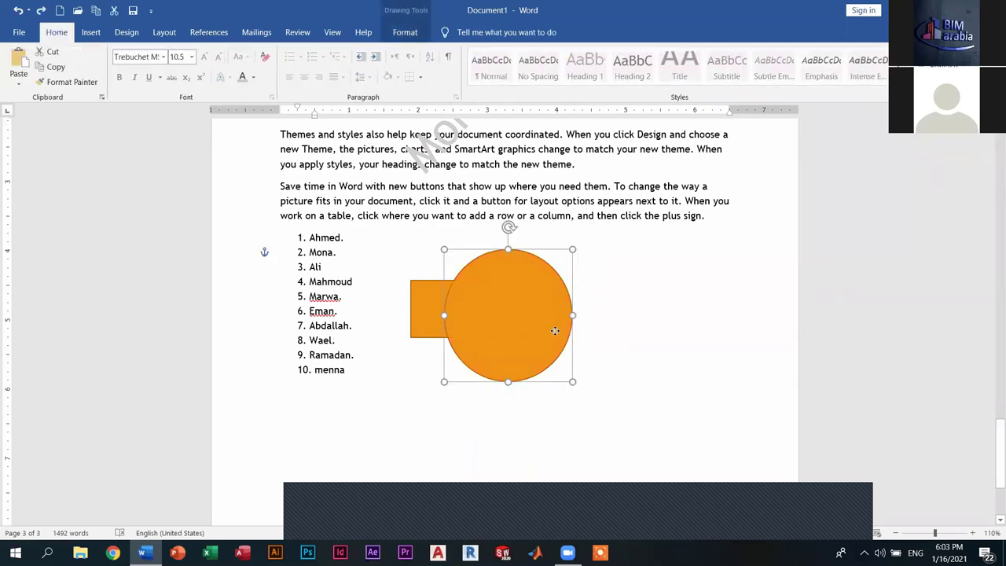
pyautogui.moveTo(503, 335)
pyautogui.mouseDown()
pyautogui.moveTo(614, 336)
pyautogui.moveTo(508, 323)
pyautogui.mouseUp()
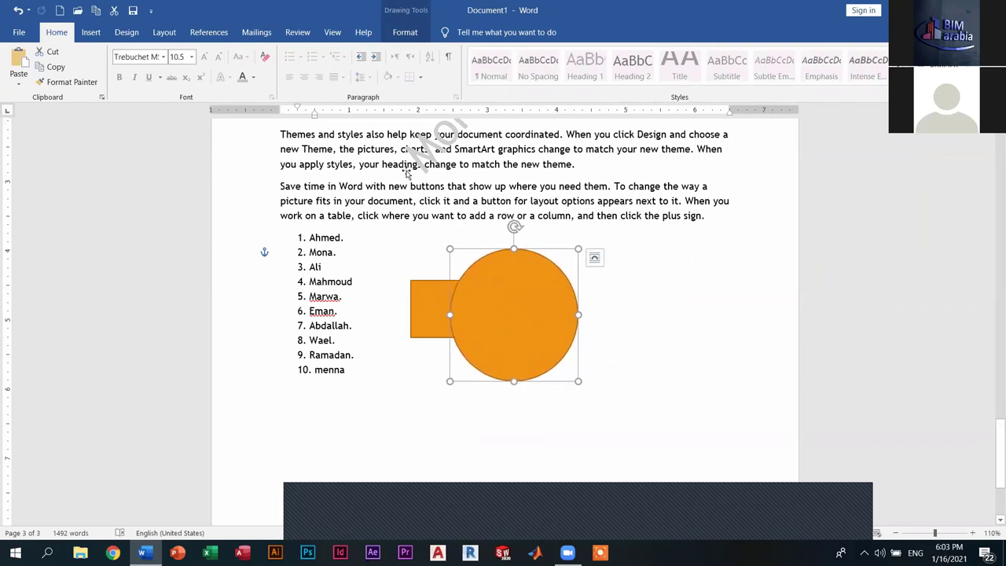
# - Apply a purple preset shape style to the circle and send it to the back
pyautogui.click(402, 32)
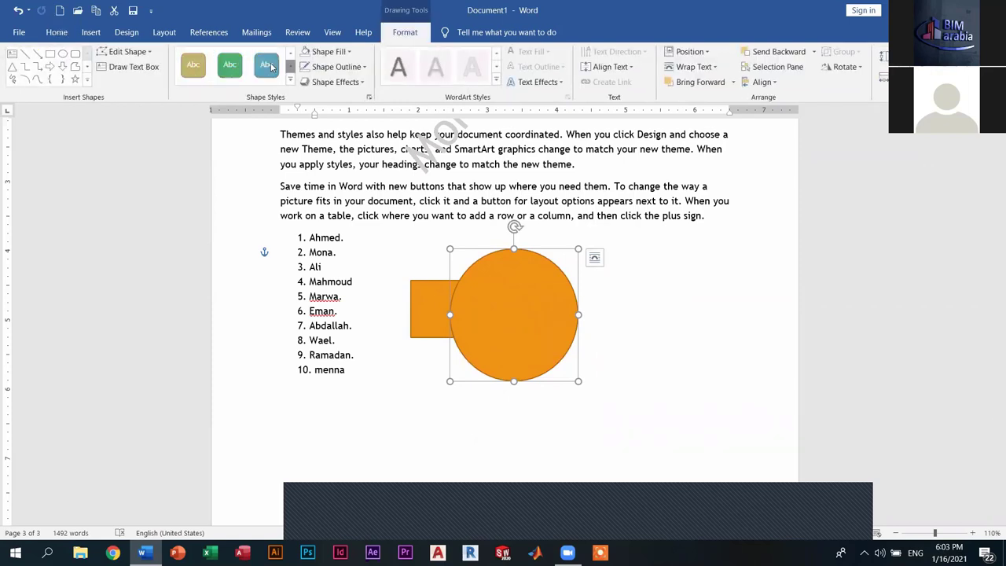
pyautogui.click(290, 66)
pyautogui.click(193, 64)
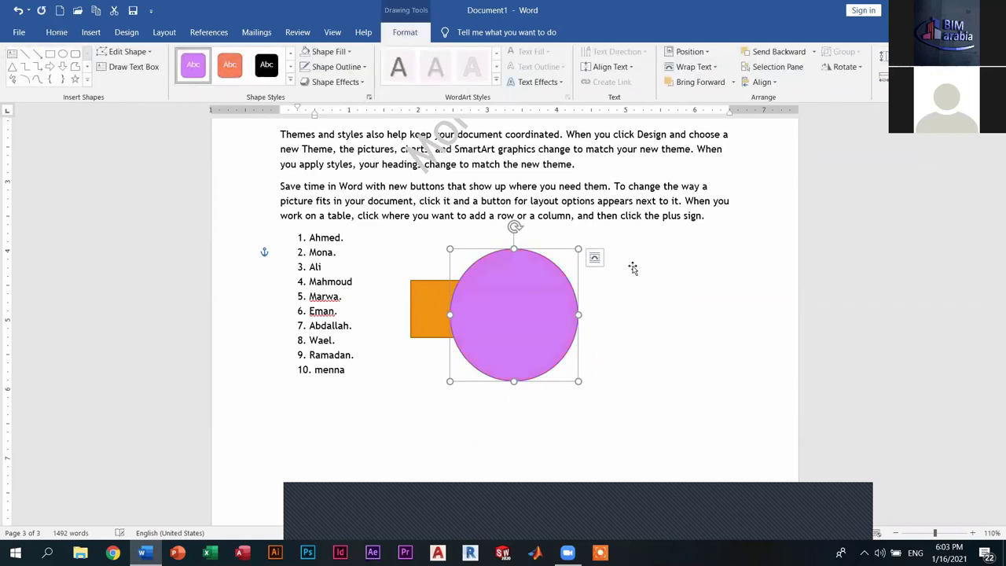
pyautogui.click(550, 395)
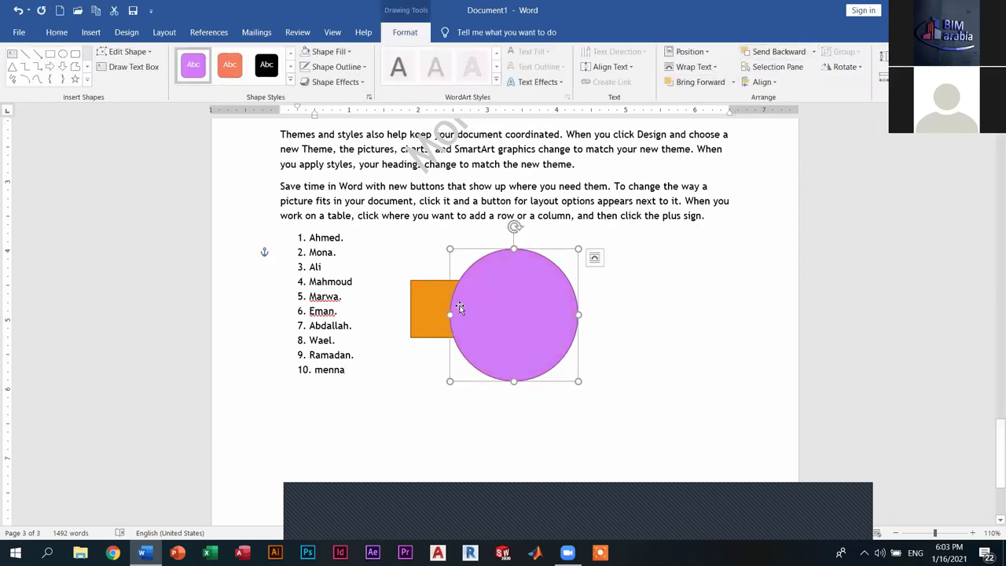
pyautogui.click(814, 52)
pyautogui.click(782, 84)
pyautogui.click(654, 319)
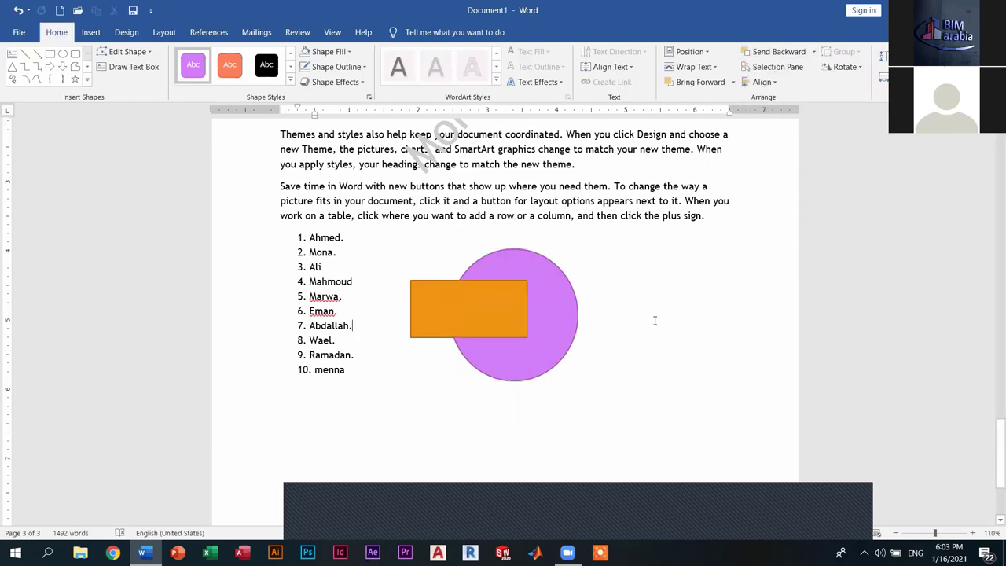
# - Send the orange rectangle to the back, behind the purple circle
pyautogui.click(498, 307)
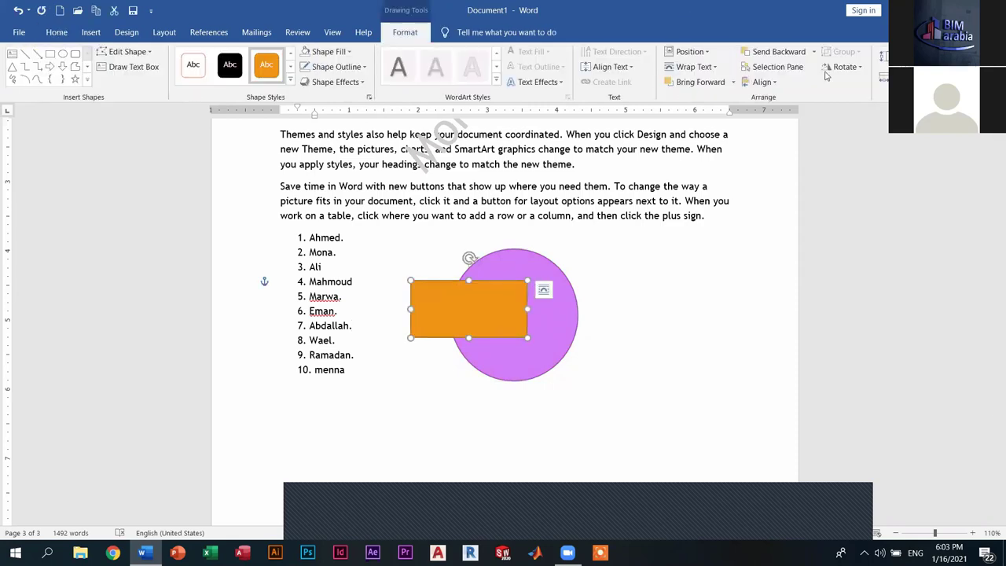
pyautogui.click(814, 52)
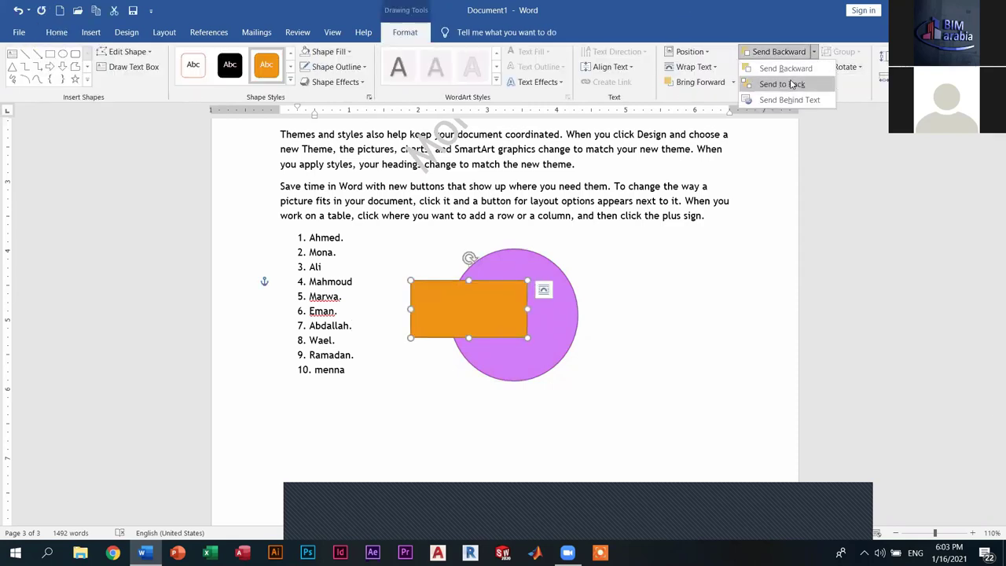
pyautogui.click(785, 83)
pyautogui.click(661, 307)
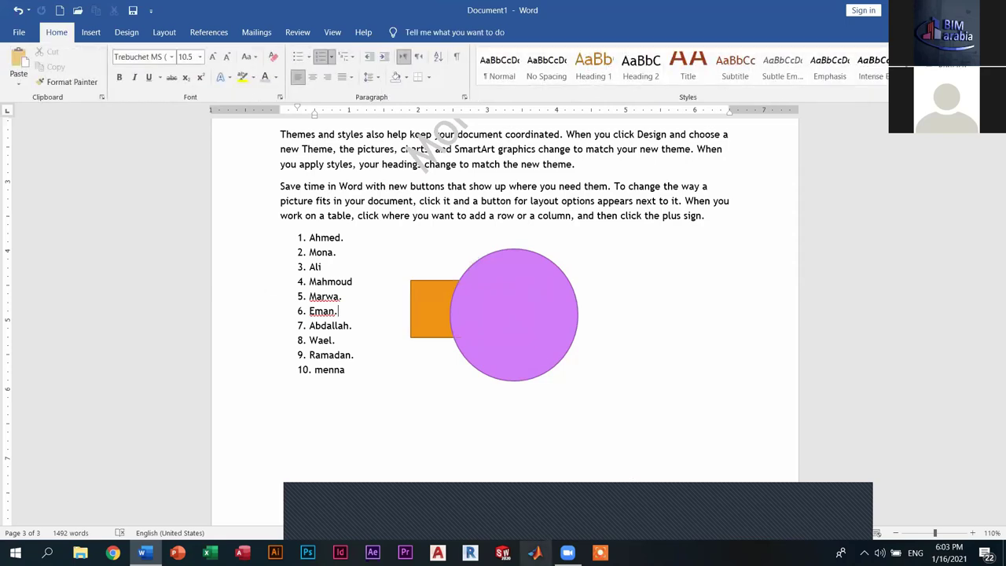
# - Select both the purple circle and orange rectangle and group them into one object
pyautogui.moveTo(568, 410); pyautogui.dragTo(472, 375)
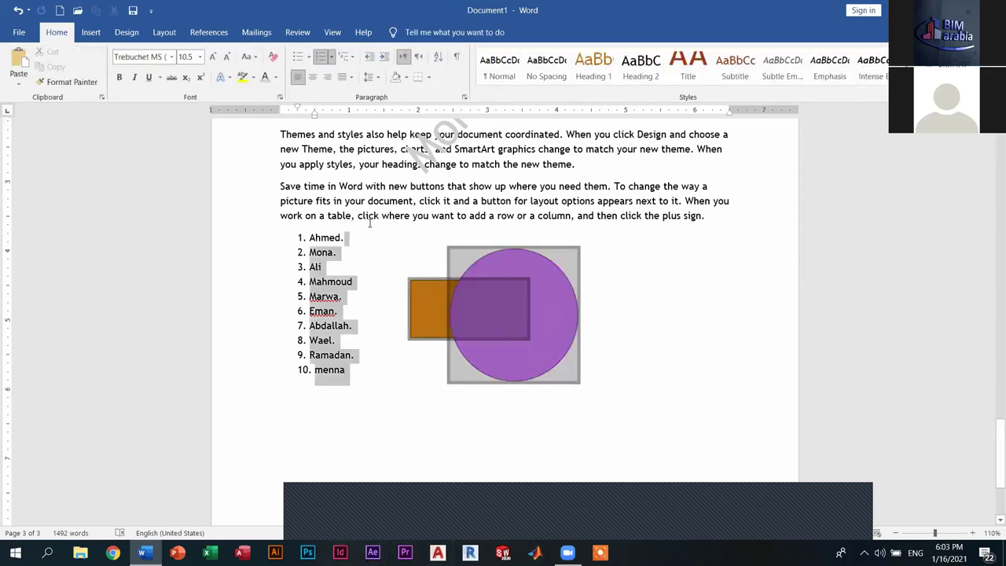
pyautogui.click(472, 386)
pyautogui.click(557, 305)
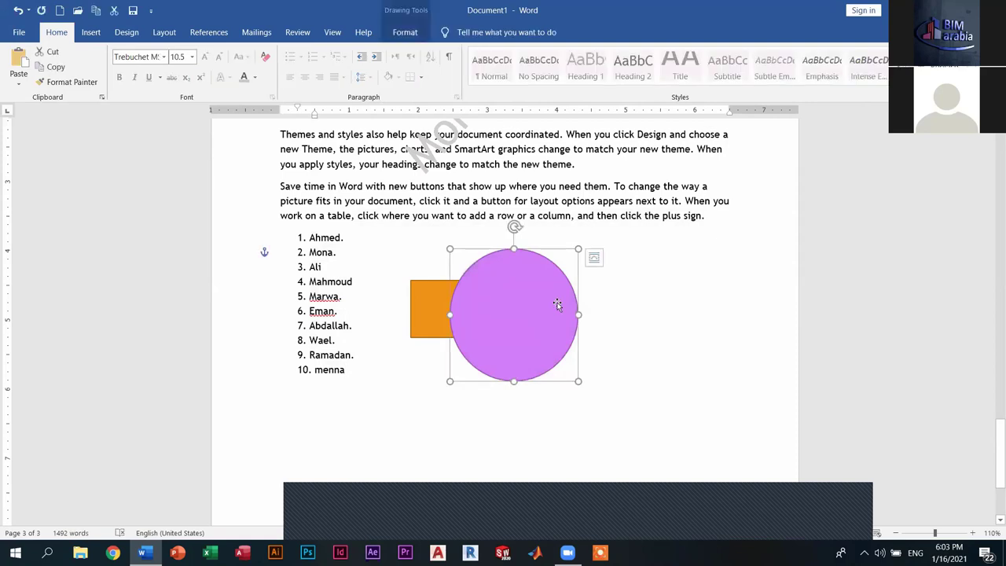
pyautogui.keyDown('shift'); pyautogui.click(426, 303); pyautogui.keyUp('shift')
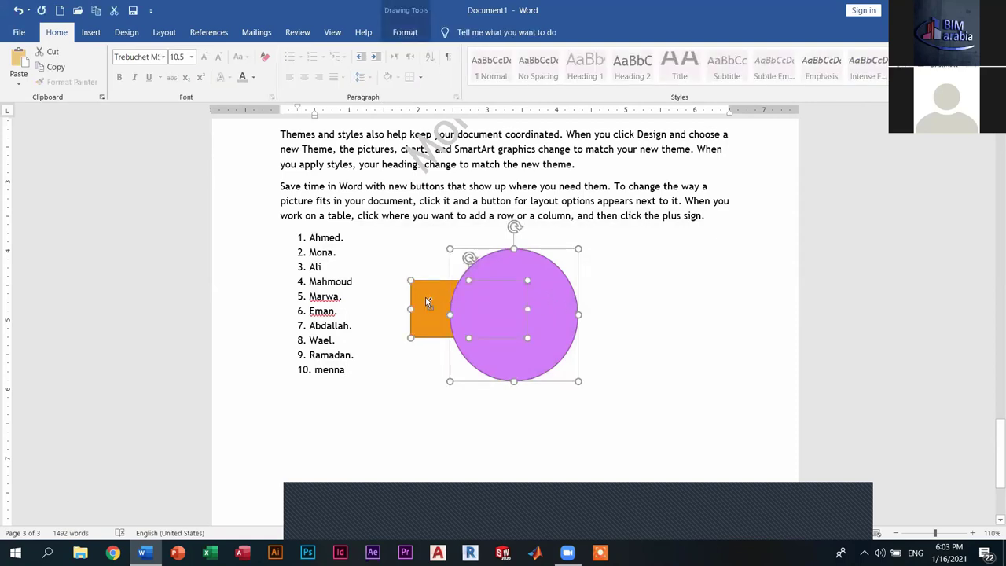
pyautogui.click(416, 33)
pyautogui.click(852, 53)
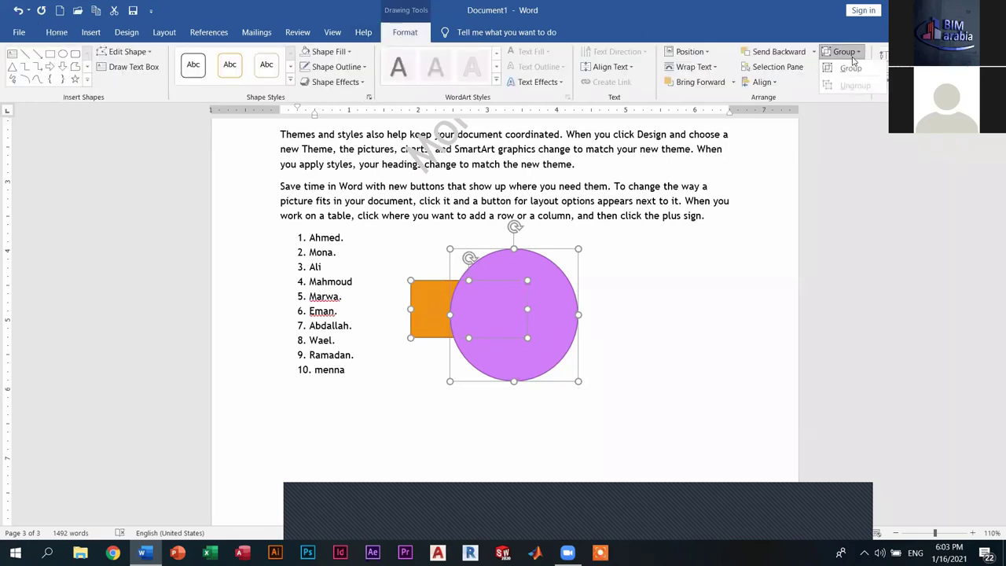
pyautogui.click(850, 68)
pyautogui.click(619, 395)
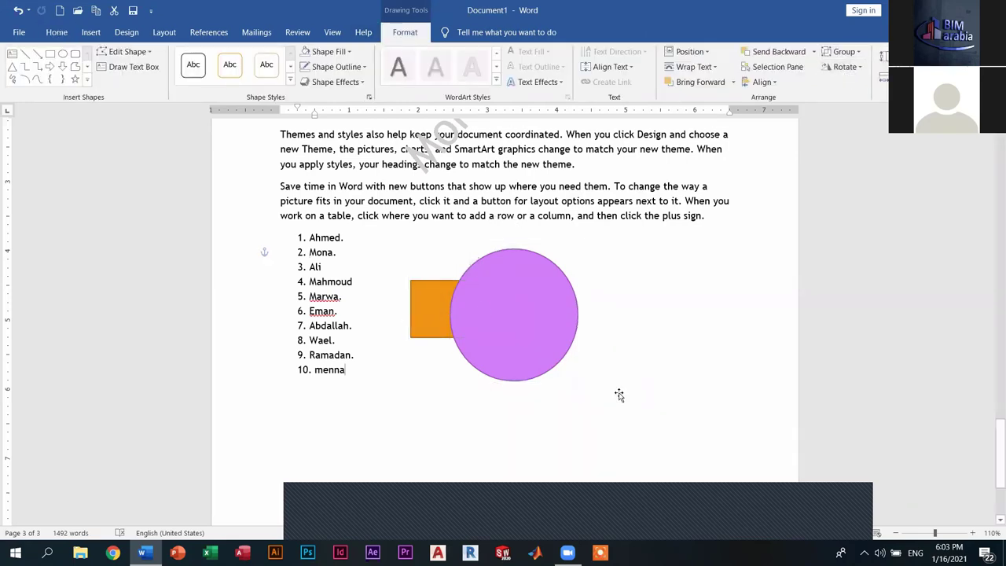
# - Drag the grouped rectangle and circle farther to the right of the numbered names list
pyautogui.click(480, 303)
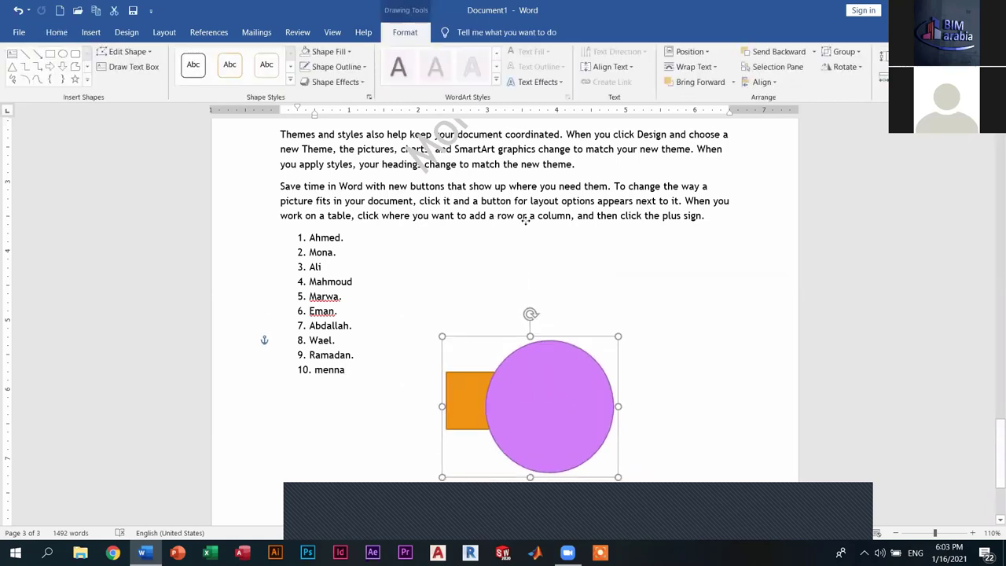
pyautogui.moveTo(479, 303); pyautogui.dragTo(465, 315)
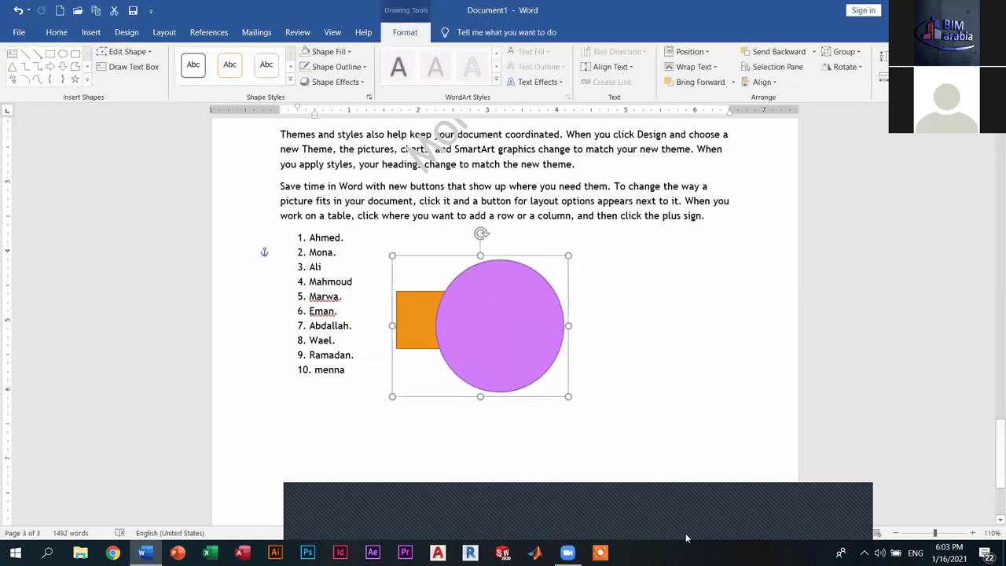
pyautogui.moveTo(563, 299); pyautogui.dragTo(576, 283)
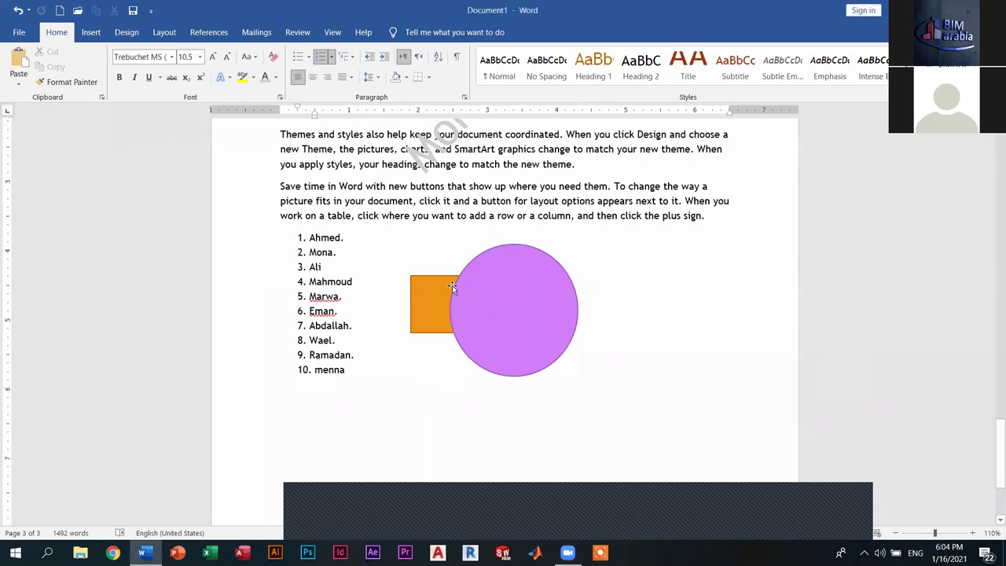
pyautogui.moveTo(309, 237); pyautogui.dragTo(568, 377)
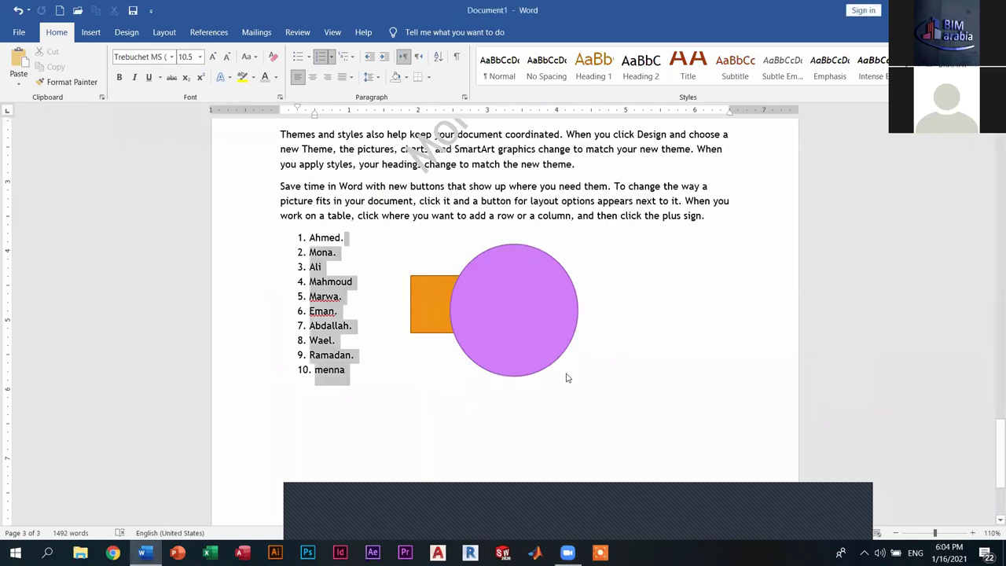
pyautogui.click(371, 357)
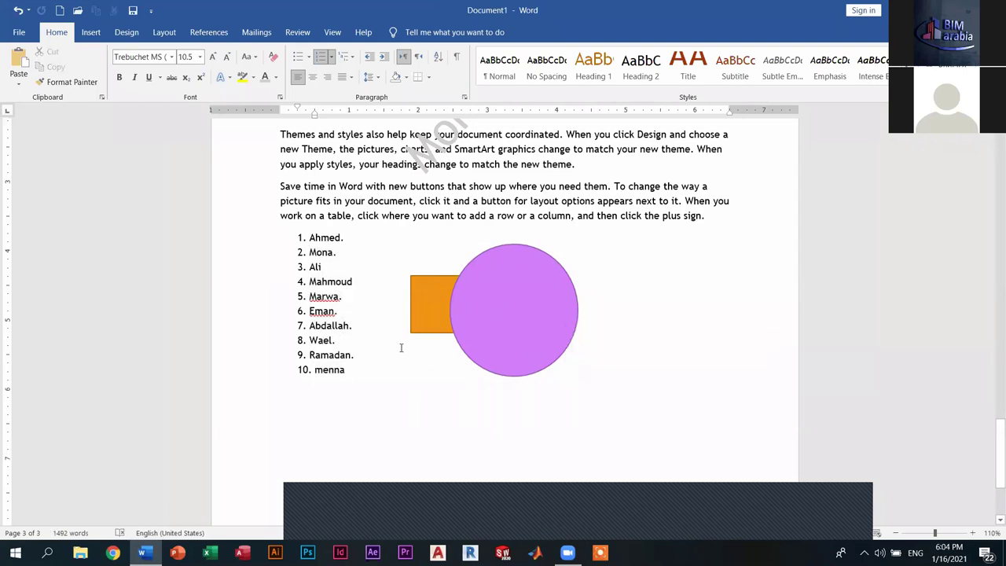
pyautogui.moveTo(532, 325); pyautogui.dragTo(656, 320)
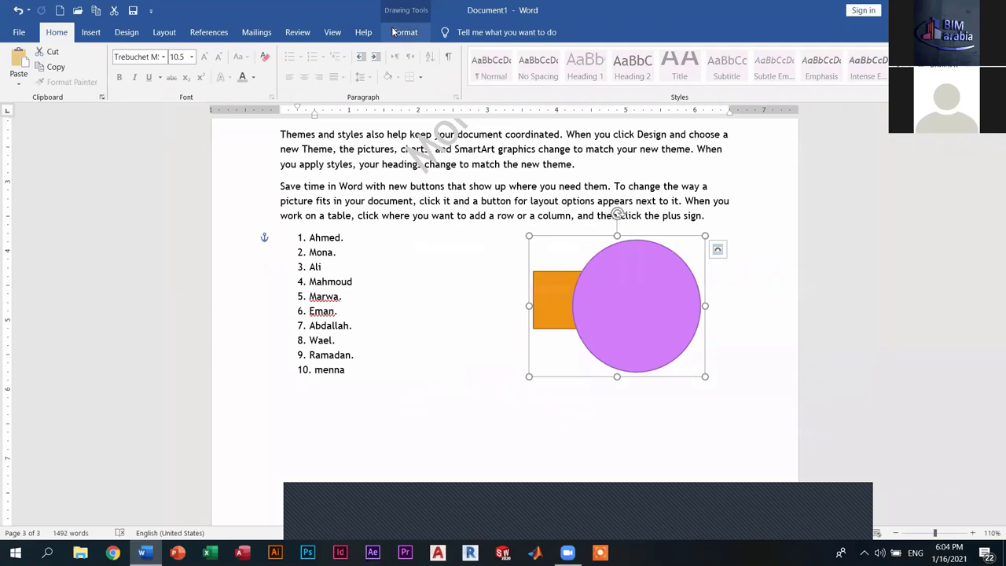
pyautogui.click(404, 32)
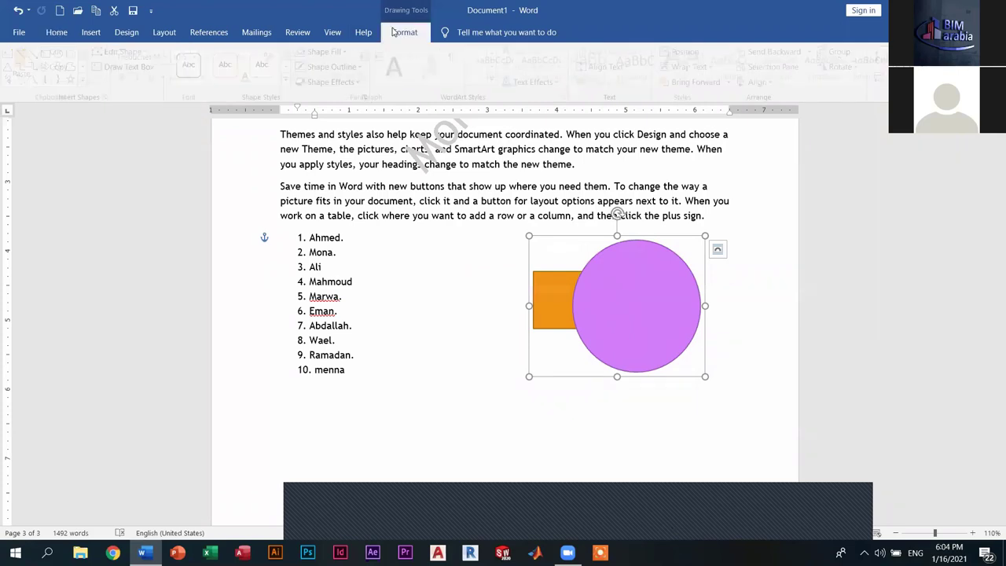
pyautogui.click(692, 444)
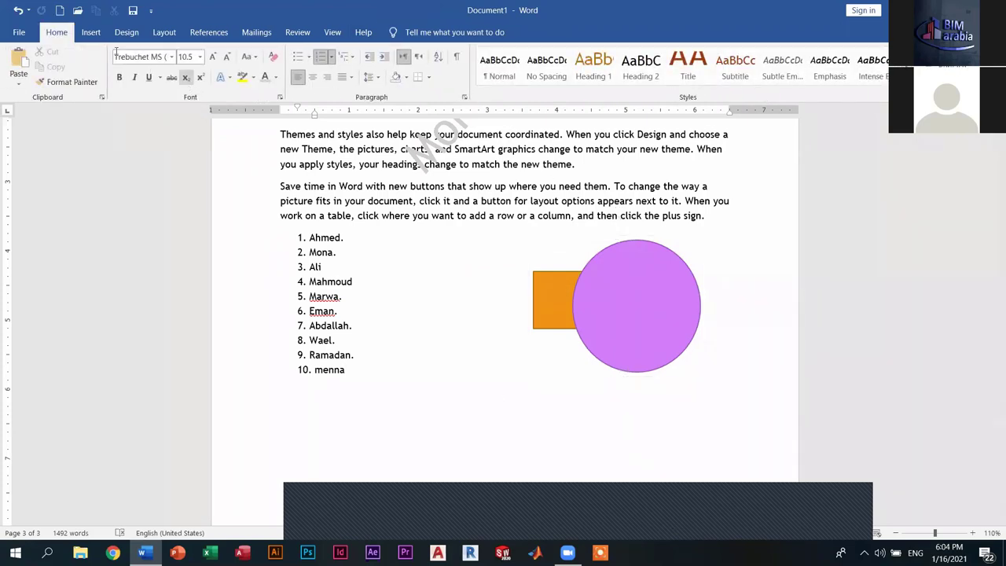
pyautogui.click(91, 36)
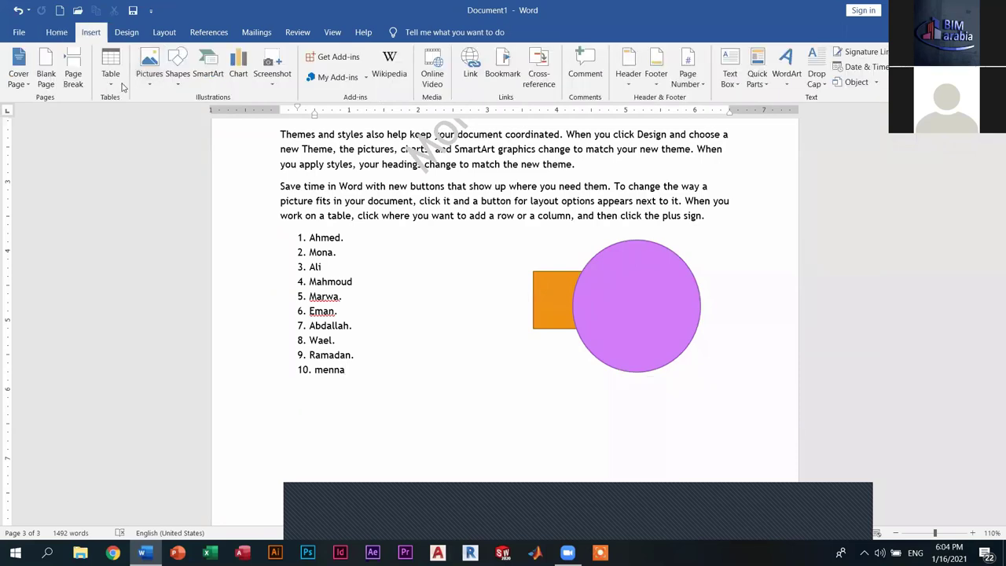
# - Insert a 4x2 table below the names list and merge the first two columns' four cells
pyautogui.click(118, 79)
pyautogui.click(145, 136)
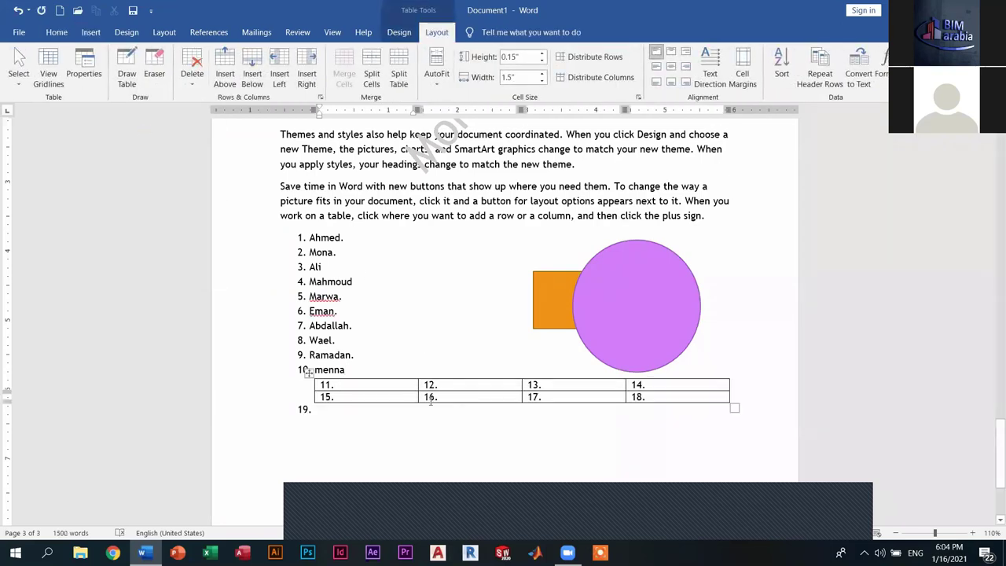
pyautogui.moveTo(472, 400); pyautogui.dragTo(393, 390)
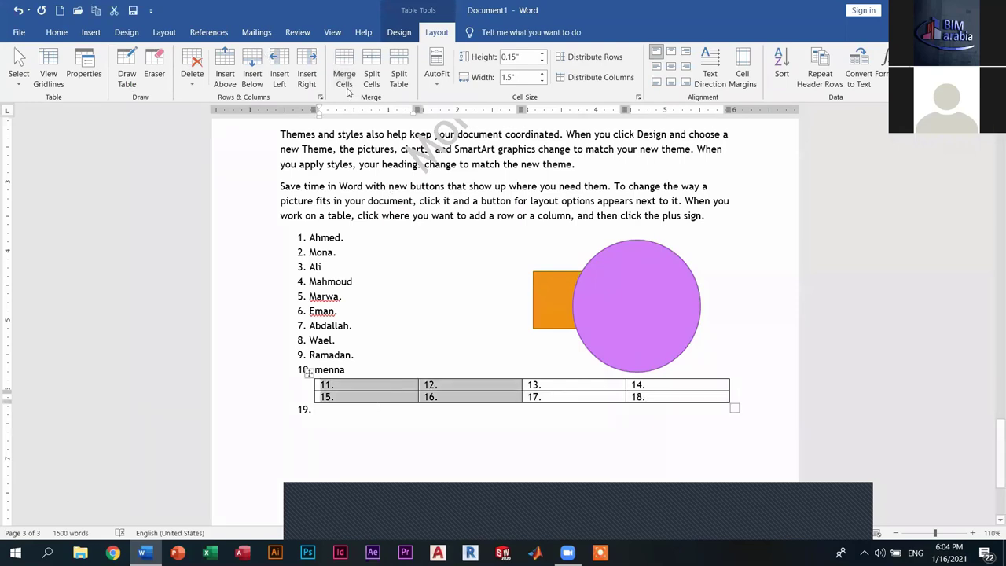
pyautogui.click(344, 75)
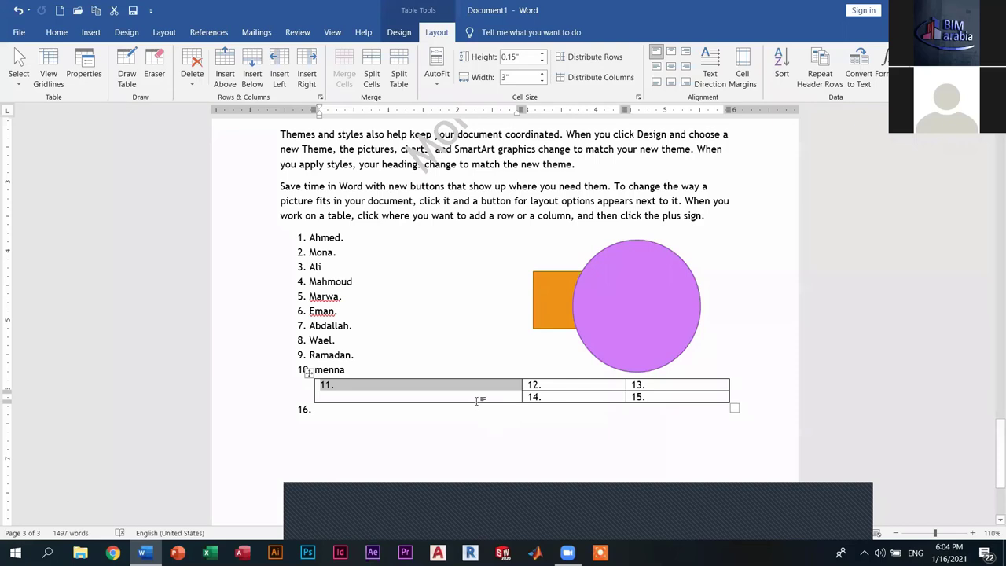
pyautogui.click(479, 396)
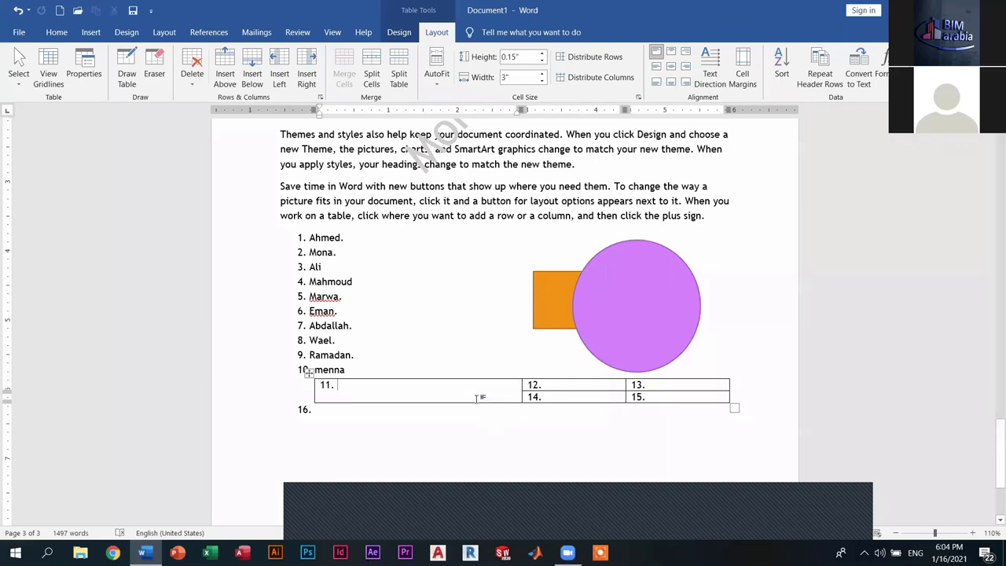
pyautogui.click(605, 308)
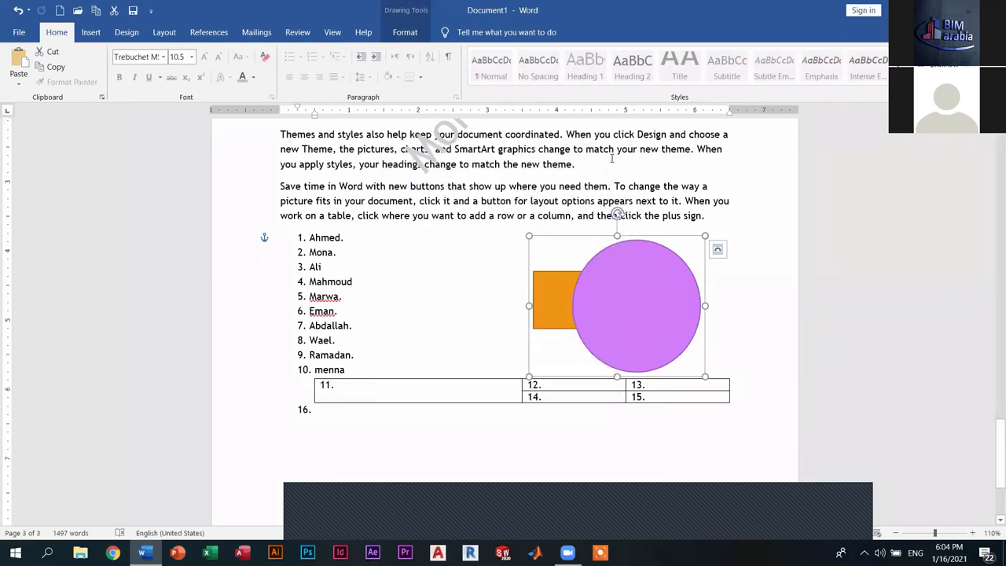
# - From the Design tab, open Borders and Shading on its Page Border tab
pyautogui.click(119, 31)
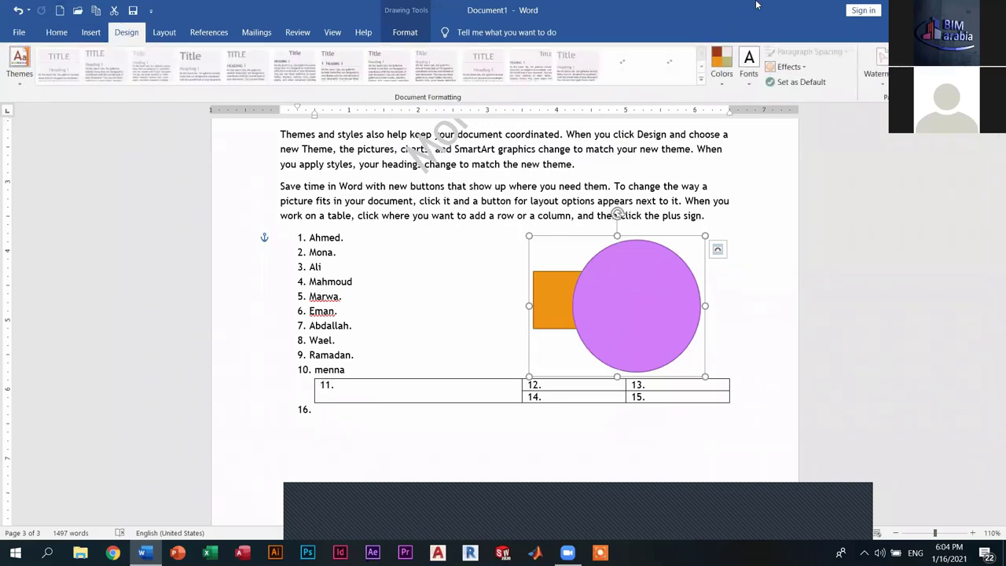
pyautogui.click(837, 115)
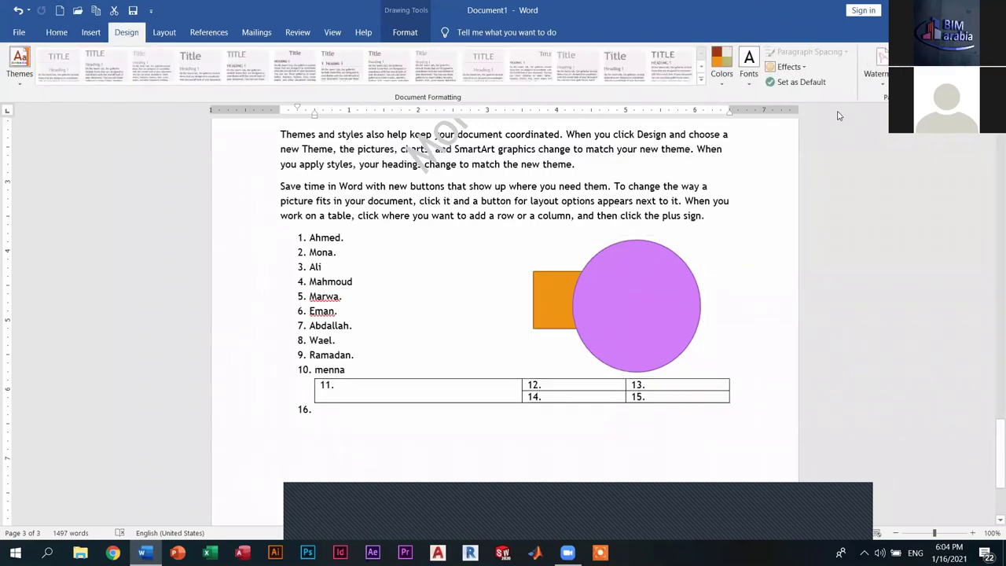
pyautogui.scroll(-1, 837, 116)
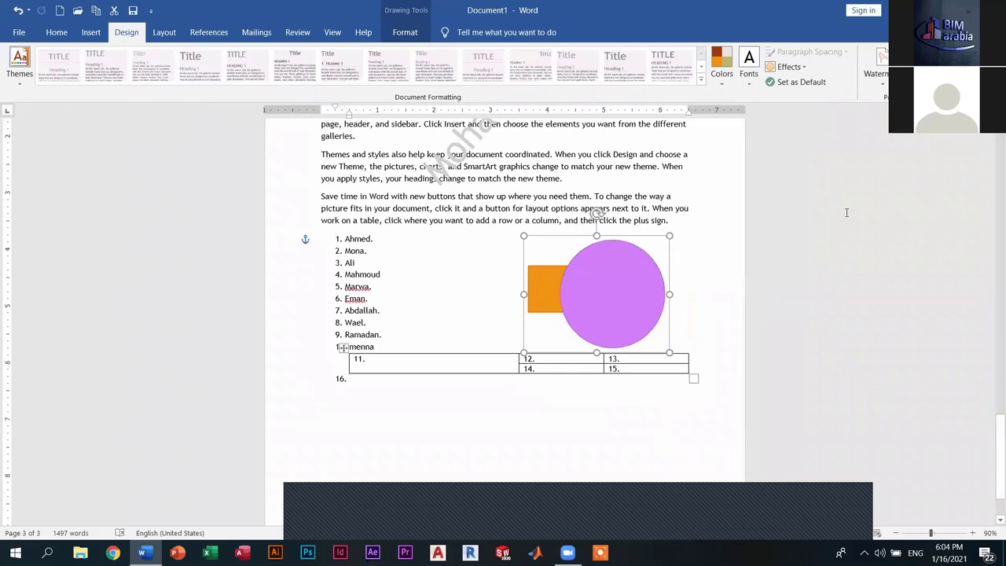
pyautogui.click(846, 212)
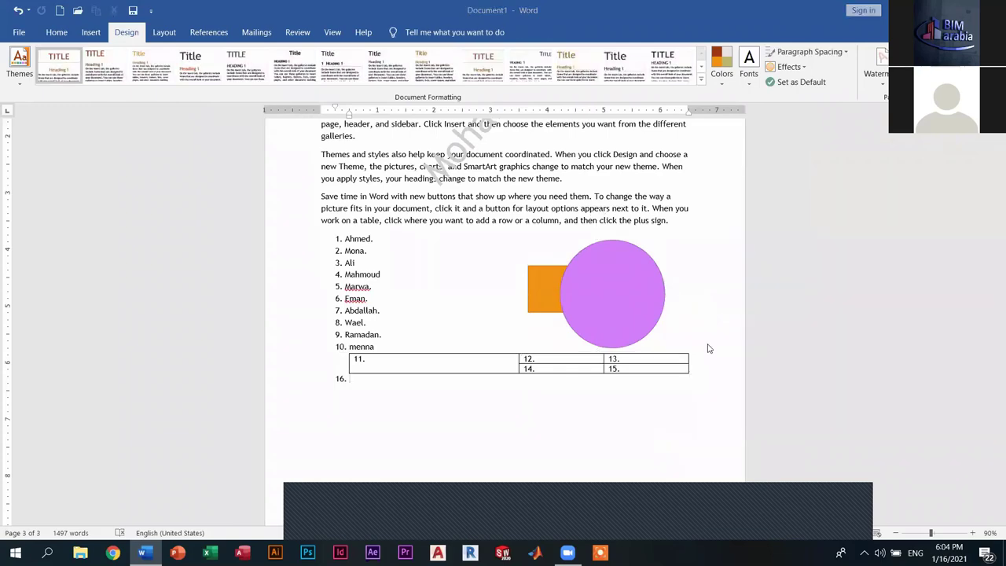
pyautogui.click(681, 342)
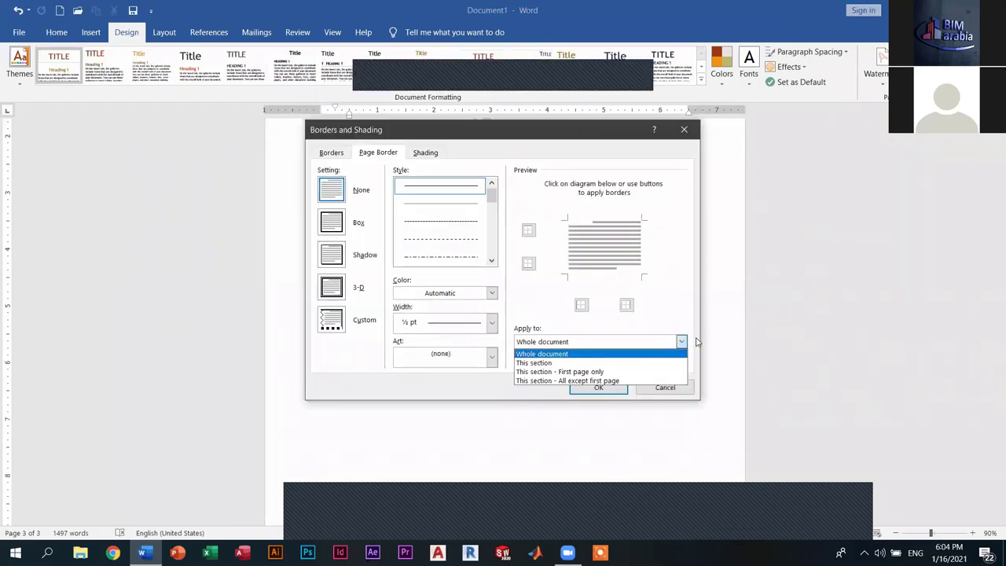
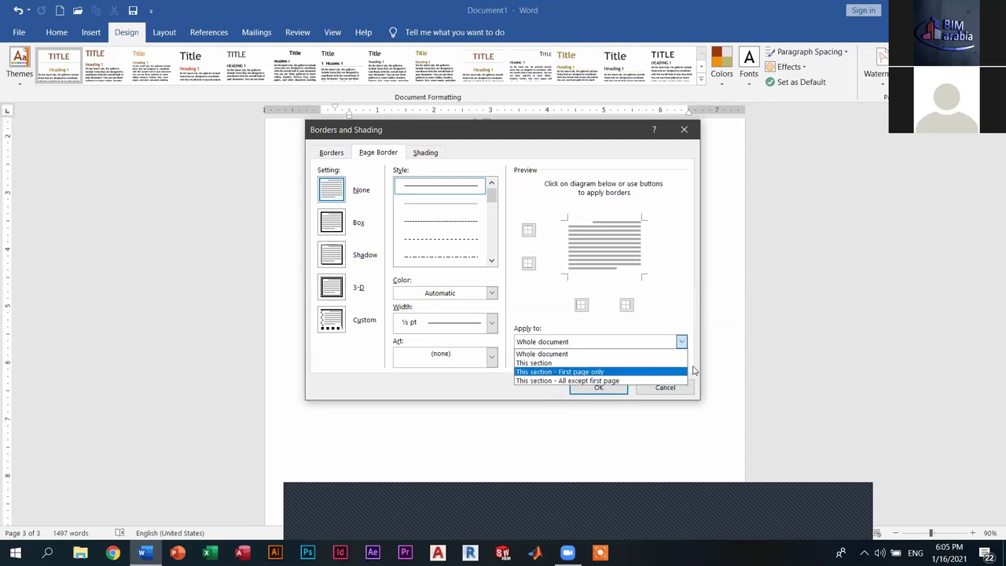
# - Leave Apply to as Whole document and cancel the Borders and Shading dialog without adding a page border
pyautogui.click(665, 387)
pyautogui.click(674, 386)
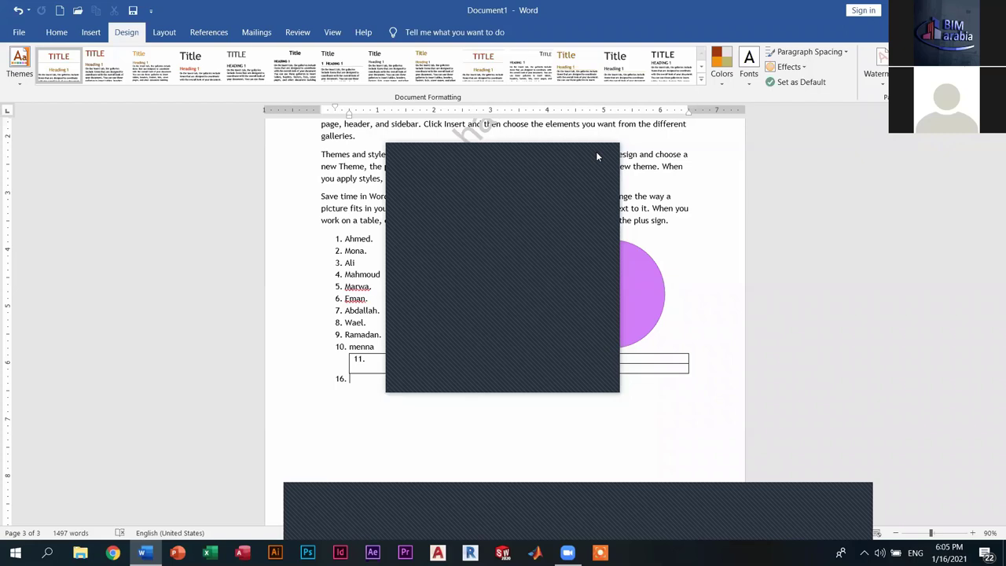
pyautogui.click(596, 156)
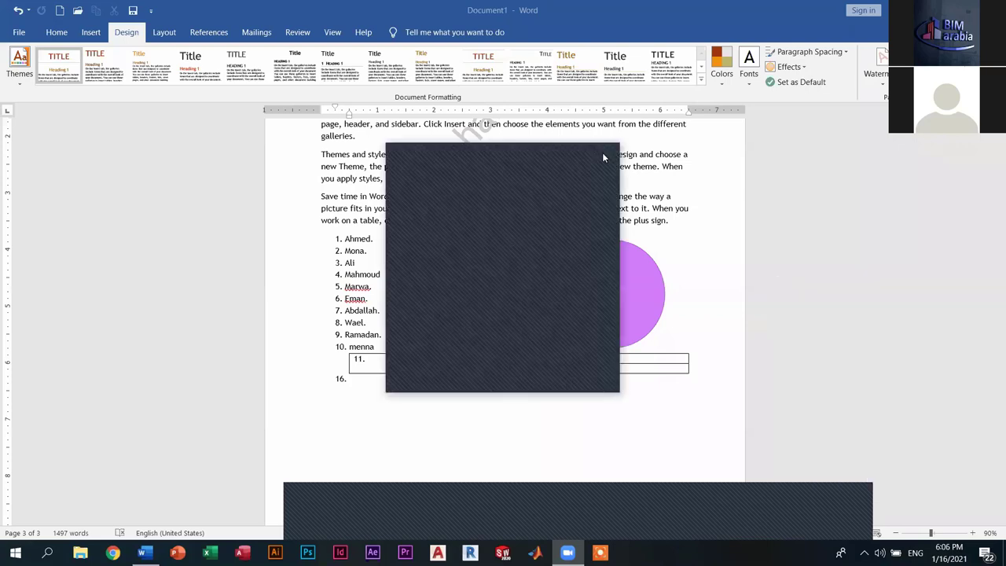
pyautogui.click(602, 155)
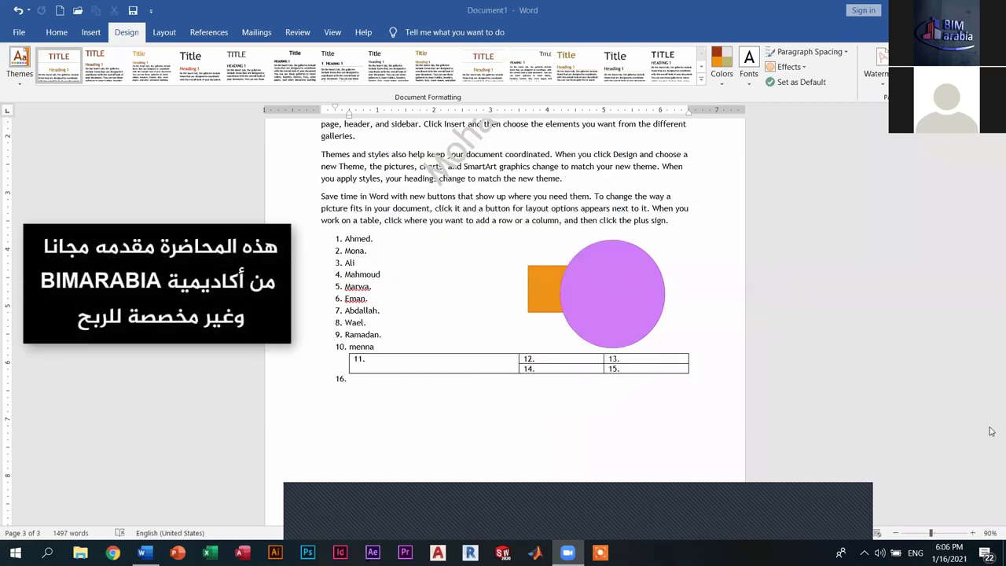
# - Add an empty paragraph below the numbered list
pyautogui.moveTo(991, 438); pyautogui.dragTo(990, 495)
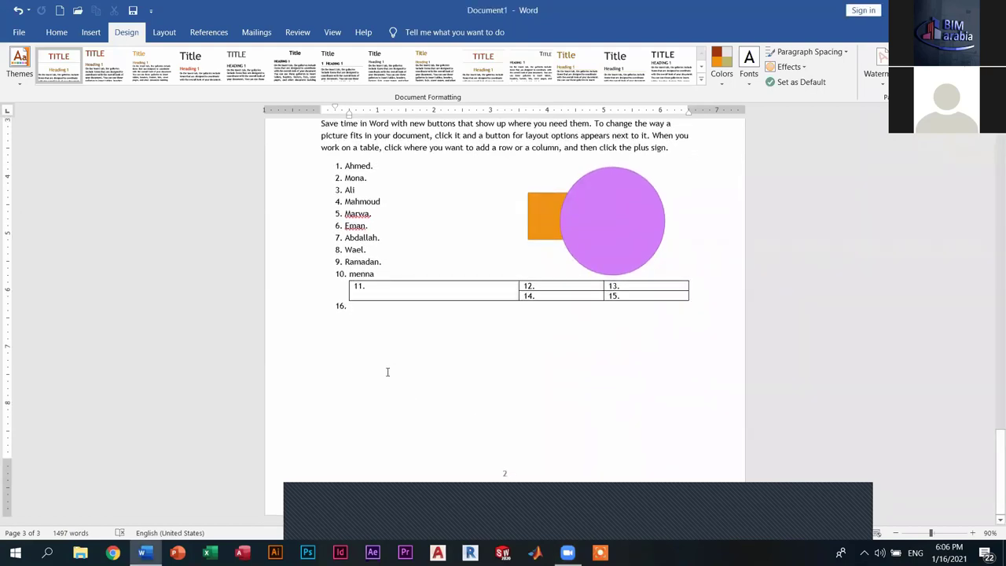
pyautogui.doubleClick(387, 371)
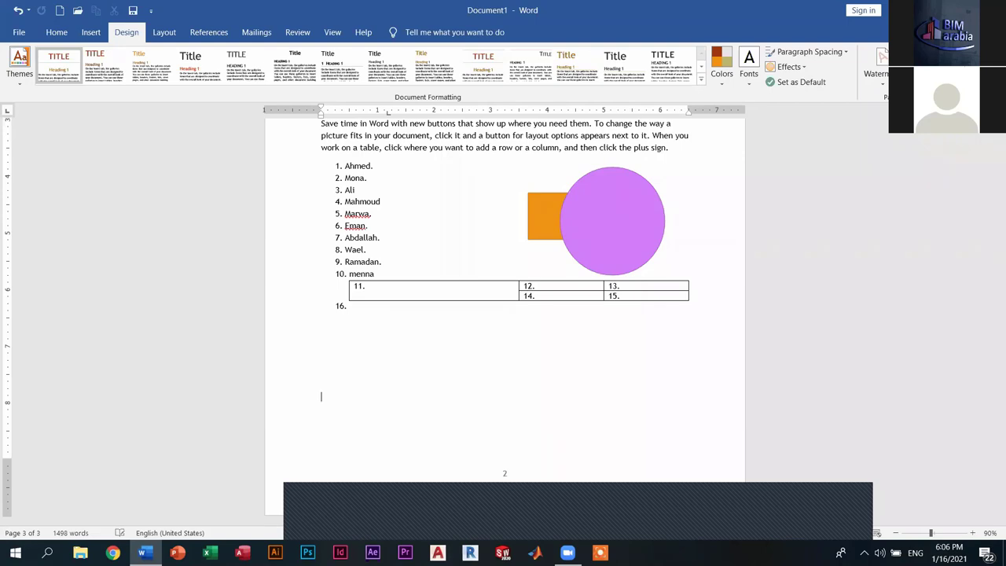
pyautogui.scroll(-3, 503, 375)
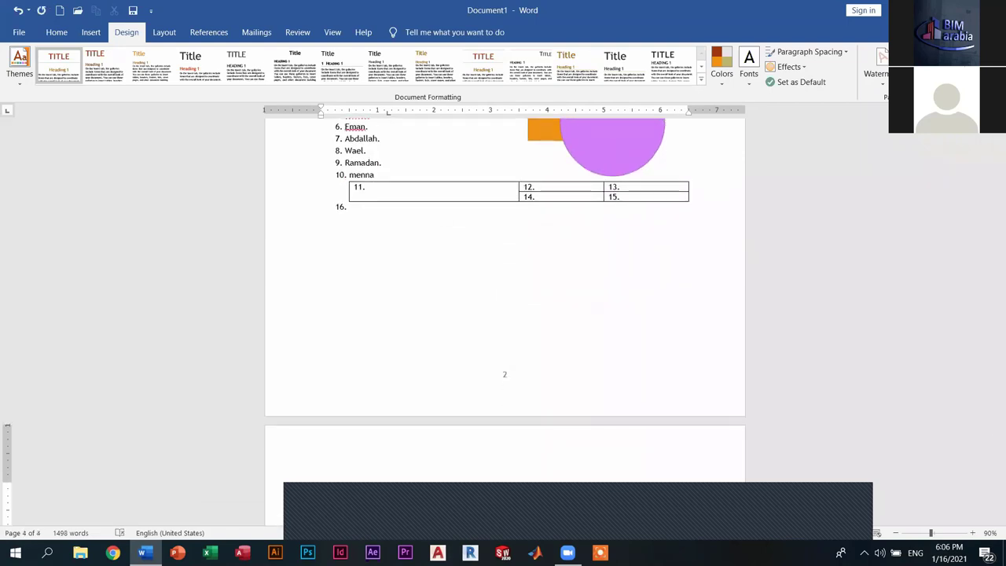
# - Show the Layout options, put the caret after 'Abdallah.' and return to page 1
pyautogui.click(174, 36)
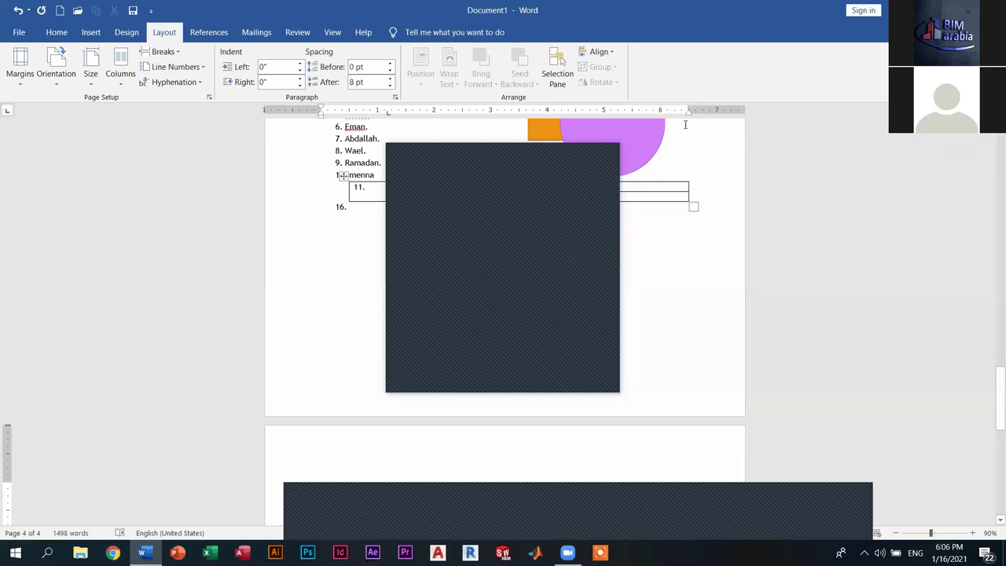
pyautogui.click(598, 153)
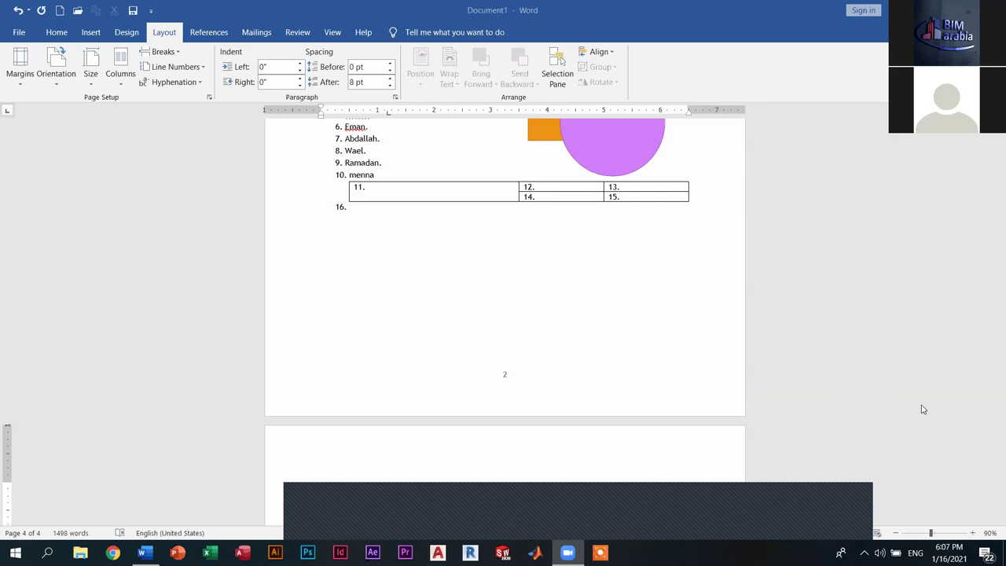
pyautogui.moveTo(991, 395); pyautogui.dragTo(991, 385)
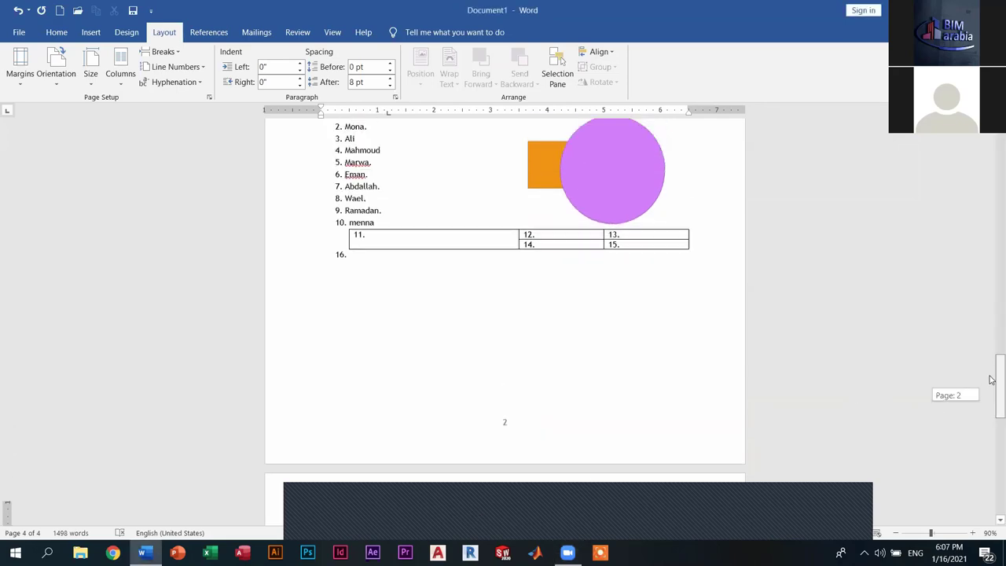
pyautogui.click(496, 336)
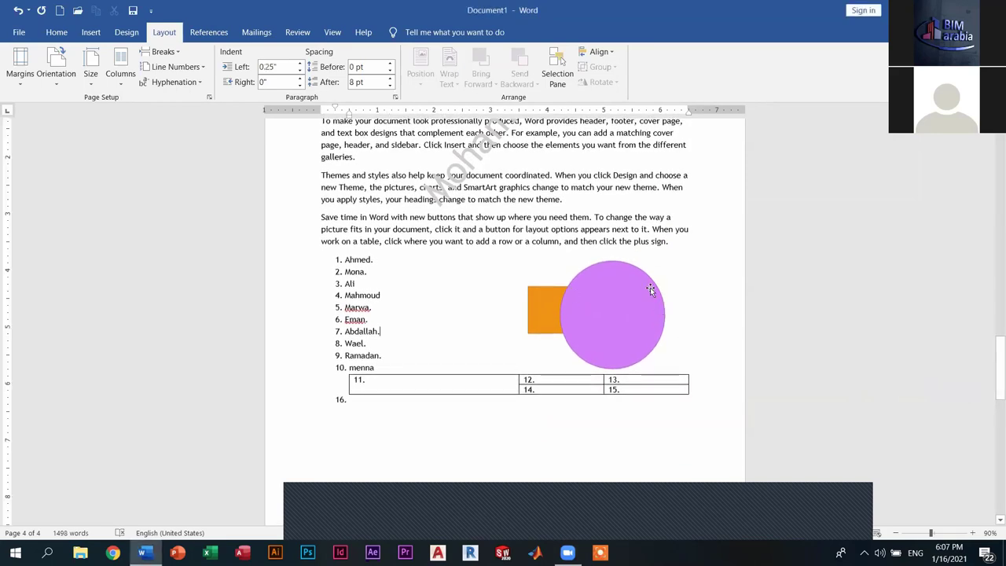
pyautogui.moveTo(993, 366)
pyautogui.mouseDown()
pyautogui.moveTo(991, 138)
pyautogui.moveTo(986, 151)
pyautogui.mouseUp()
pyautogui.scroll(10, 729, 200)
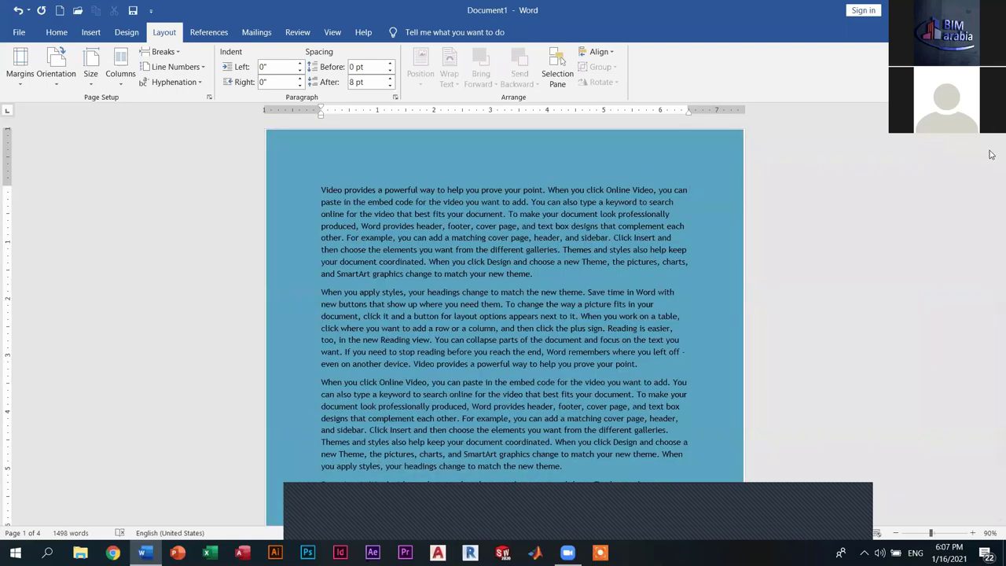
pyautogui.moveTo(993, 165)
pyautogui.mouseDown()
pyautogui.moveTo(991, 235)
pyautogui.moveTo(980, 163)
pyautogui.moveTo(568, 157)
pyautogui.mouseUp()
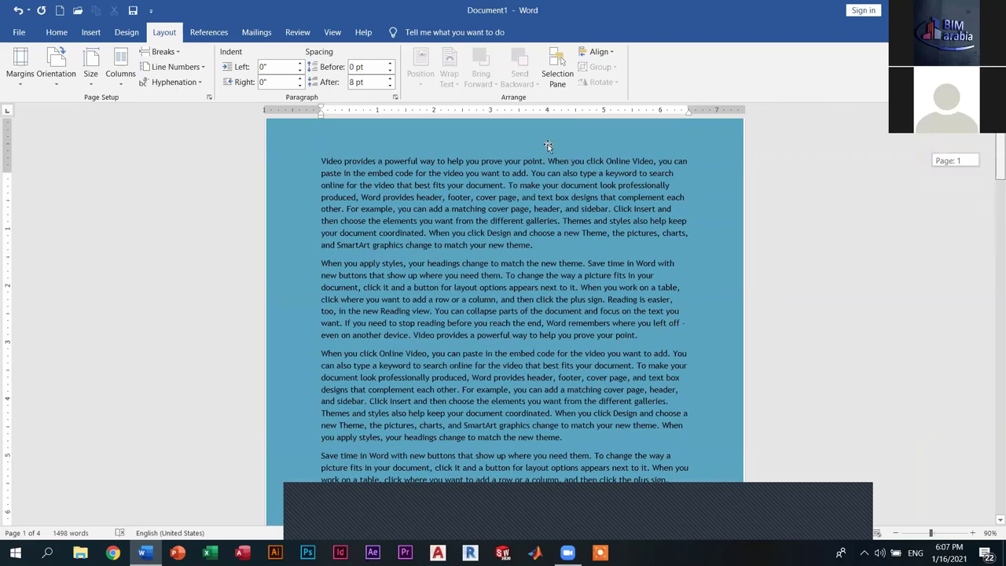
# - Delete the blue rectangle on page 1 and insert a page break before the opening text
pyautogui.click(501, 137)
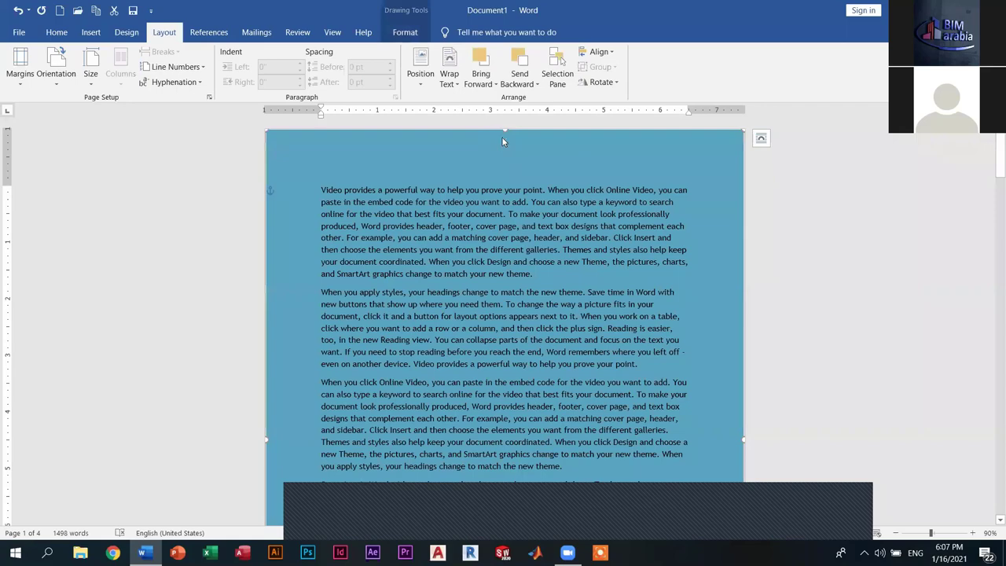
pyautogui.press('Delete')
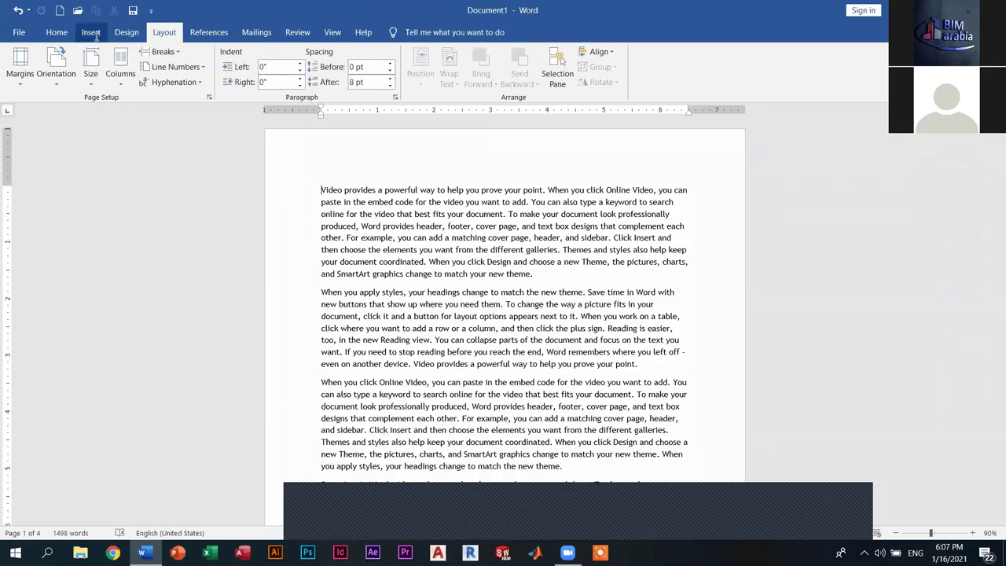
pyautogui.click(91, 33)
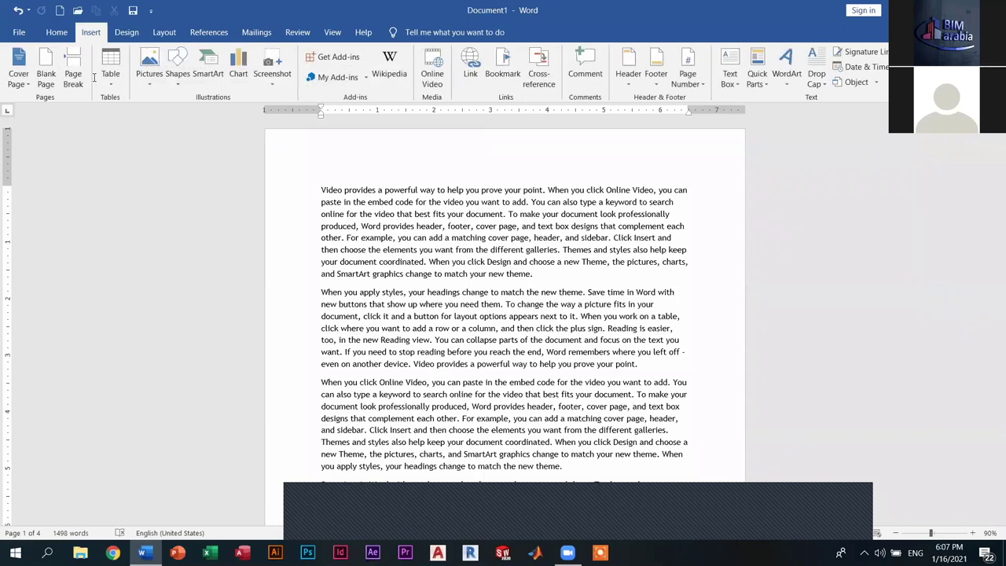
pyautogui.click(72, 74)
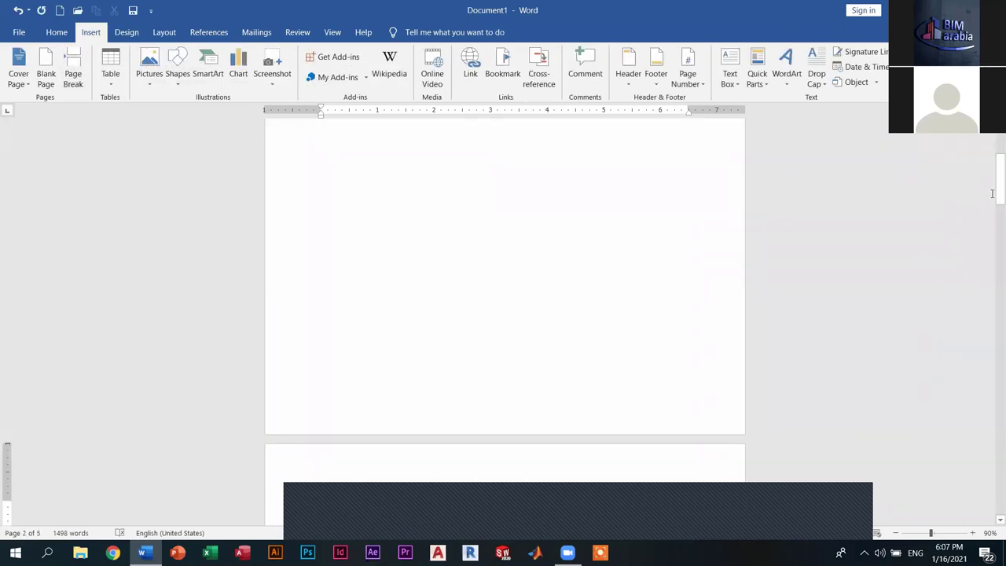
# - Delete the paragraphs above the numbered list, ending at the plus sign sentence
pyautogui.moveTo(1000, 191)
pyautogui.mouseDown()
pyautogui.moveTo(1000, 171)
pyautogui.moveTo(991, 334)
pyautogui.mouseUp()
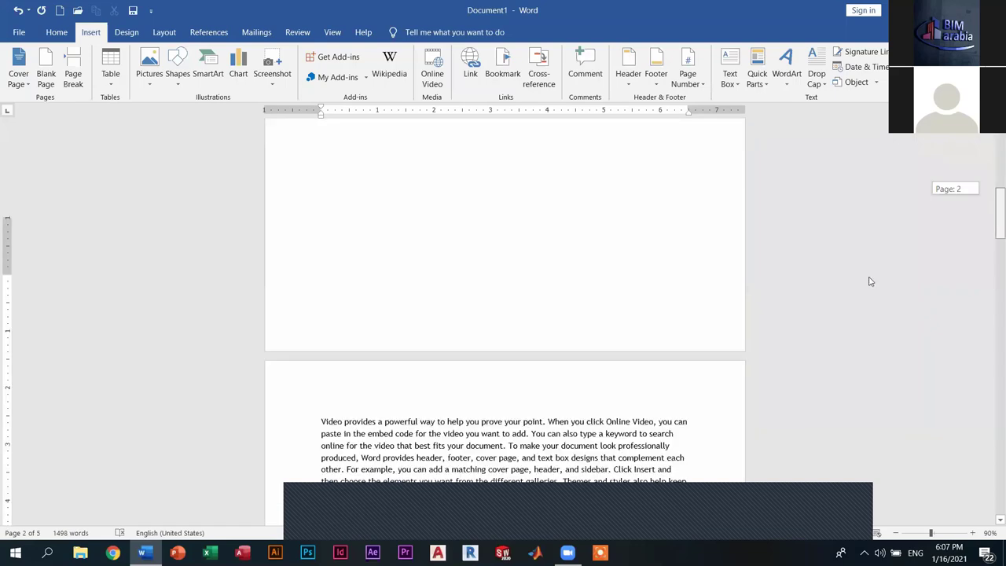
pyautogui.scroll(-4, 869, 281)
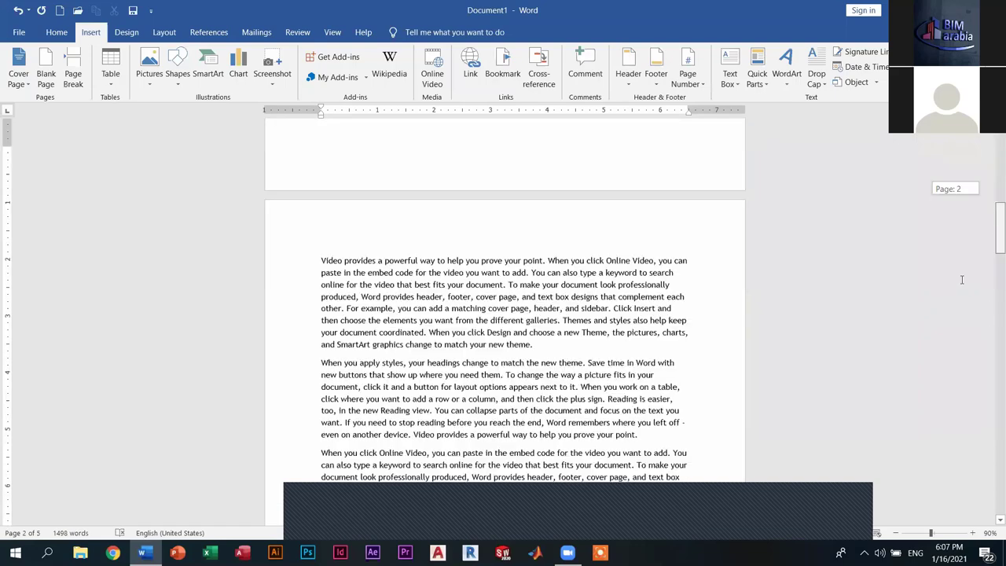
pyautogui.scroll(-3, 992, 322)
pyautogui.click(991, 330)
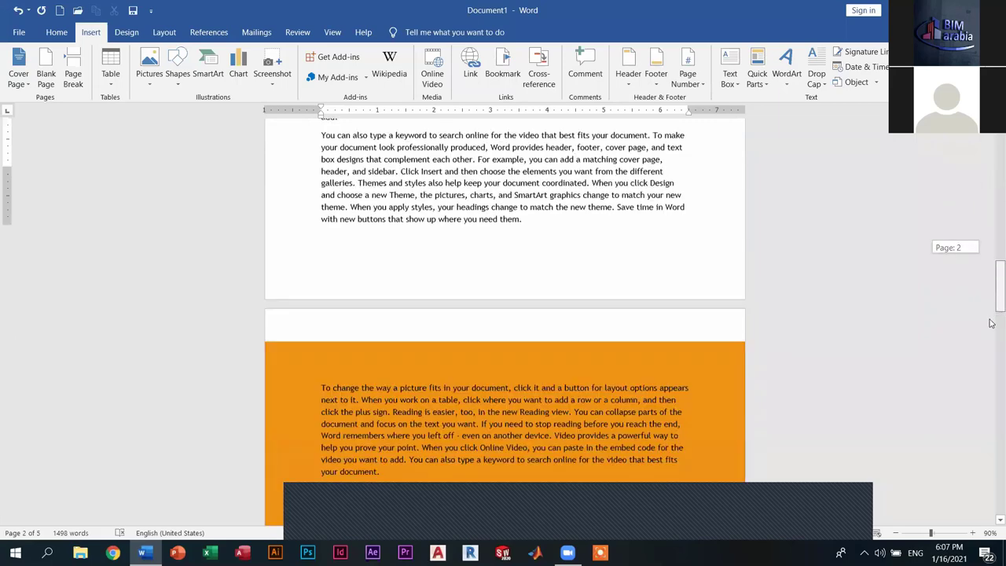
pyautogui.moveTo(991, 441); pyautogui.dragTo(992, 403)
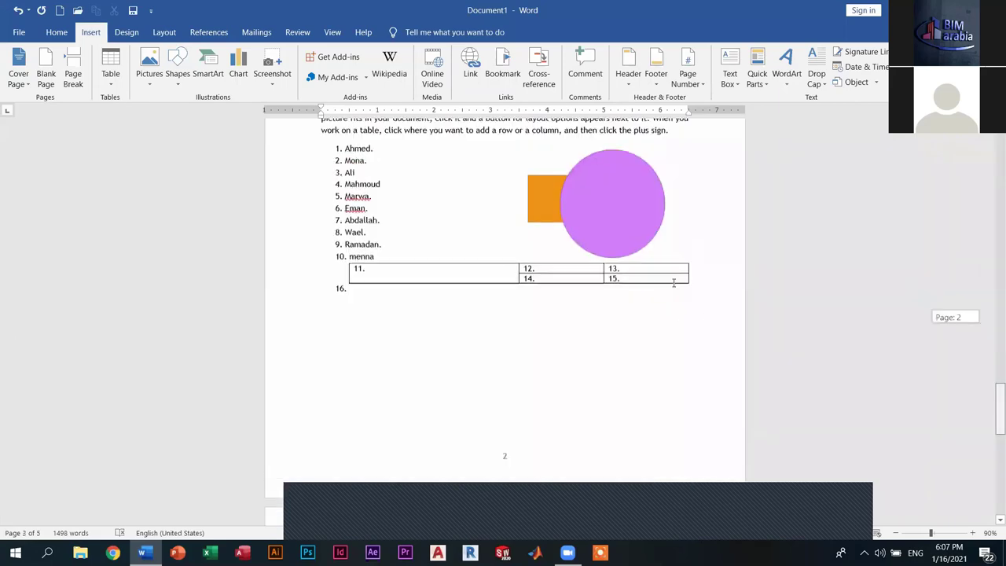
pyautogui.moveTo(991, 403); pyautogui.dragTo(992, 389)
pyautogui.moveTo(671, 250); pyautogui.dragTo(408, 183)
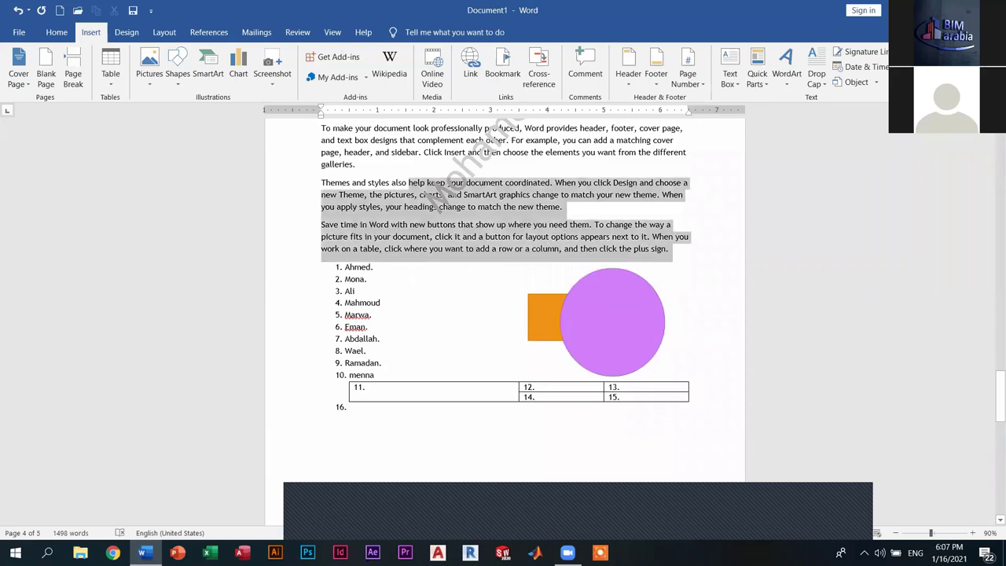
pyautogui.moveTo(393, 437); pyautogui.dragTo(344, 122)
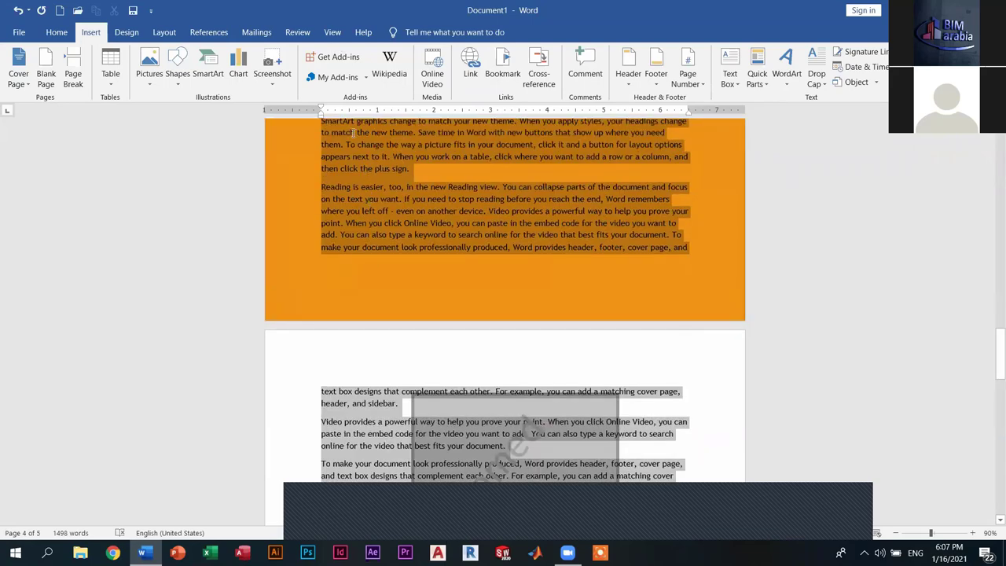
pyautogui.moveTo(343, 121); pyautogui.dragTo(325, 179)
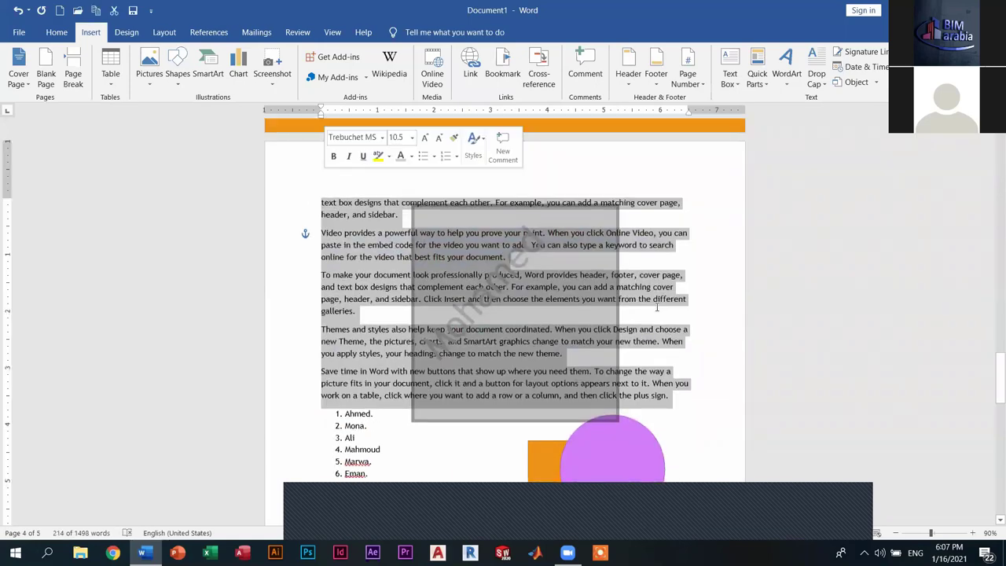
pyautogui.press('Delete')
pyautogui.moveTo(998, 428); pyautogui.dragTo(990, 147)
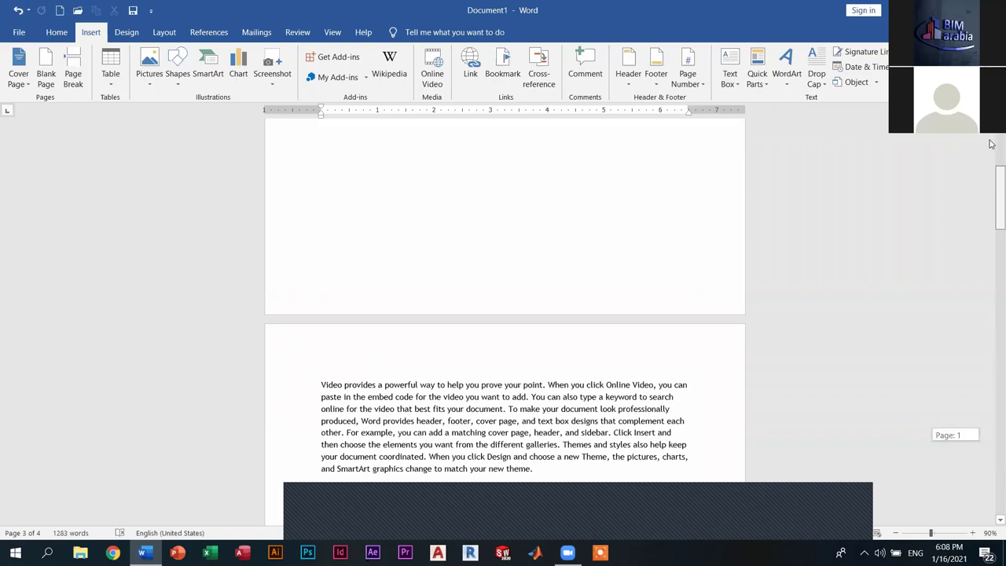
# - Undo the paragraph deletion and the page break to restore the original text
pyautogui.click(625, 212)
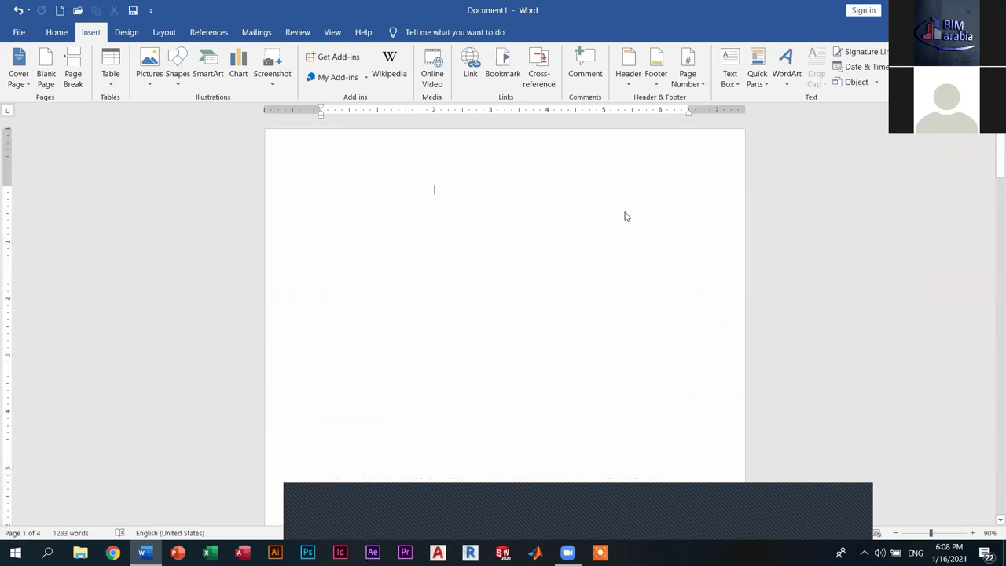
pyautogui.hotkey('ctrl', 'z')
pyautogui.hotkey('ctrl', 'z')
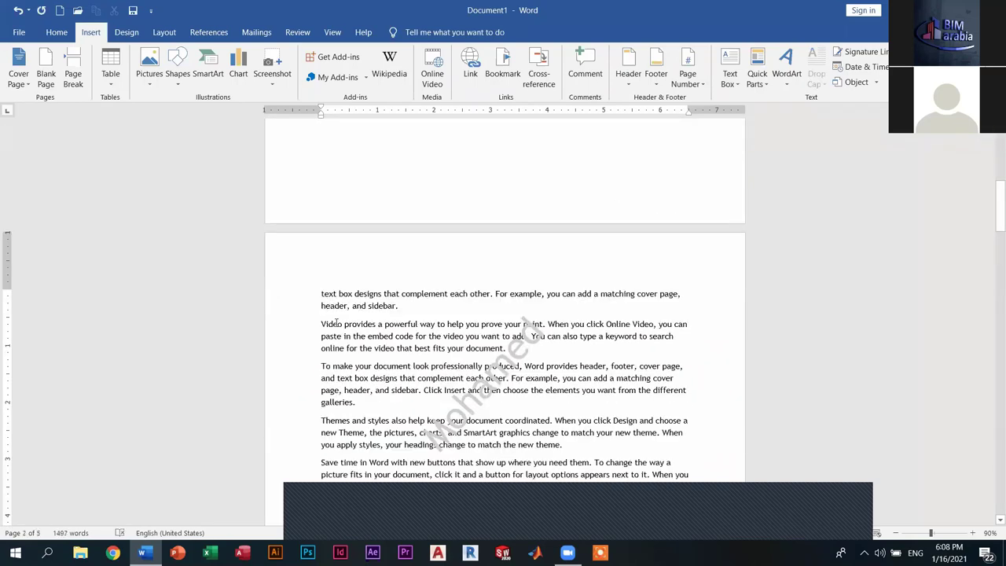
pyautogui.click(317, 294)
pyautogui.hotkey('ctrl', 'z')
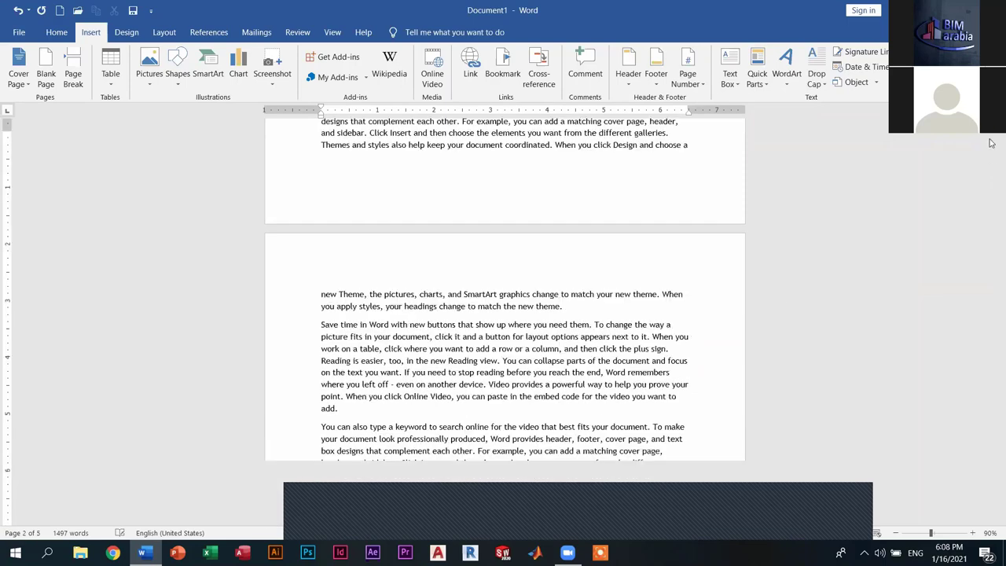
pyautogui.hotkey('ctrl', 'z')
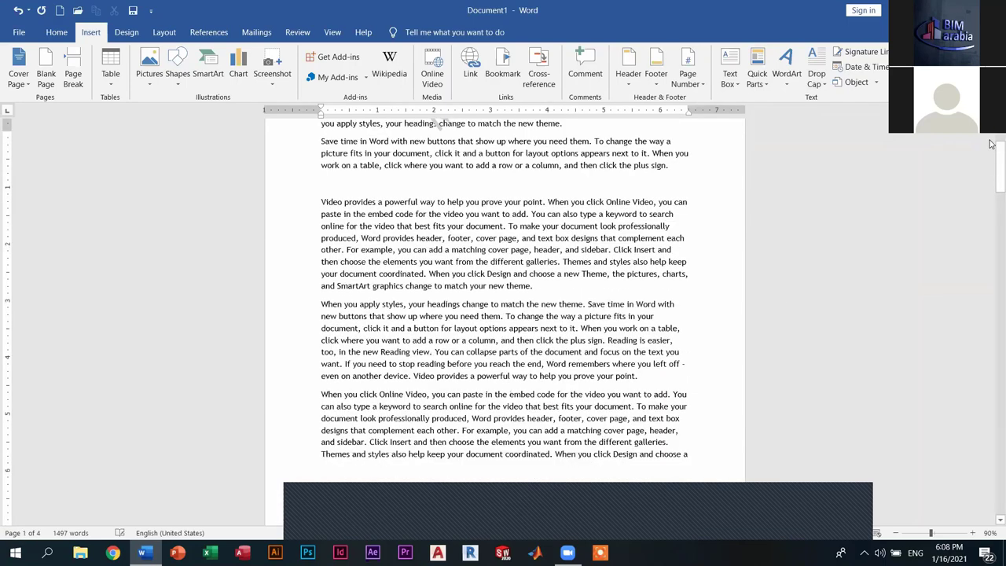
pyautogui.scroll(5, 992, 143)
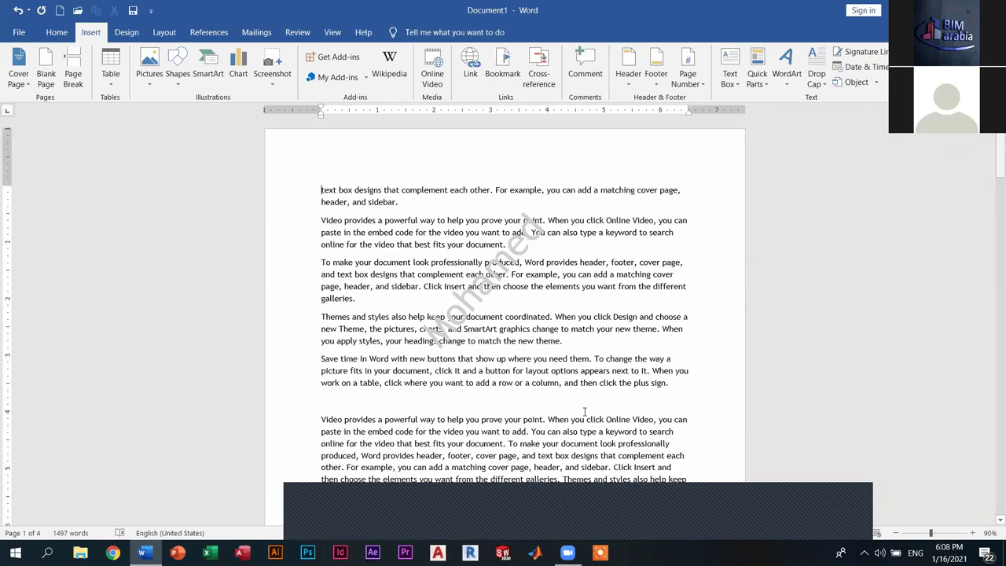
# - Insert page breaks before 'new Theme' and after the table with Ctrl+Enter
pyautogui.click(318, 329)
pyautogui.hotkey('ctrl', 'Return')
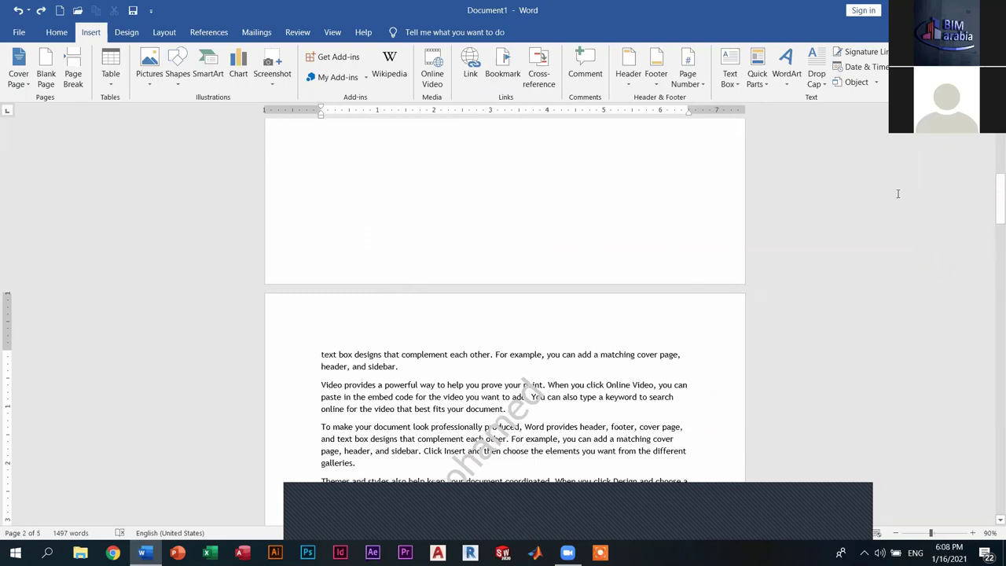
pyautogui.scroll(-15, 988, 137)
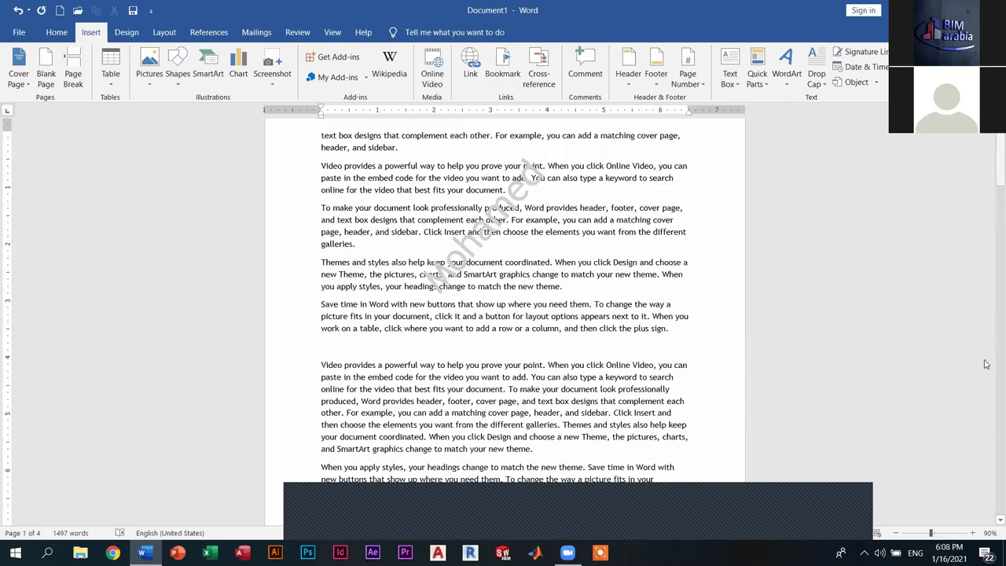
pyautogui.moveTo(973, 407); pyautogui.dragTo(988, 469)
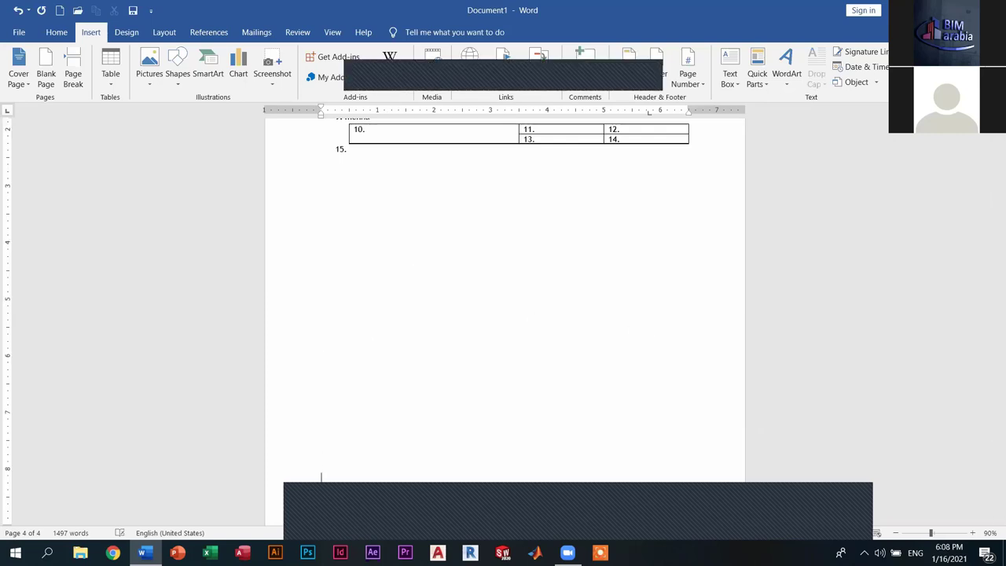
pyautogui.hotkey('ctrl', 'Return')
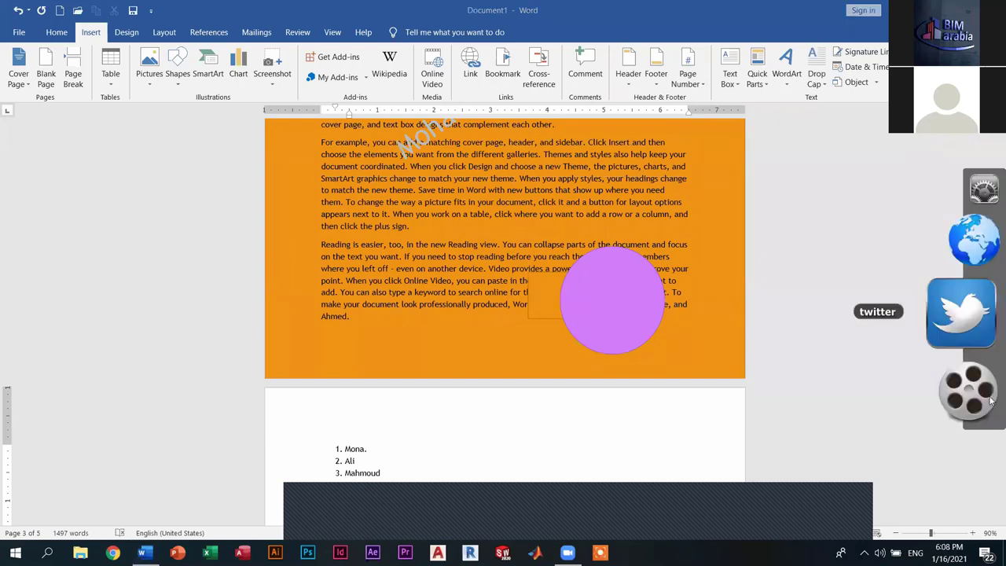
# - Select the list items Mona through menna, delete them, then restore them with undo
pyautogui.scroll(-6, 398, 276)
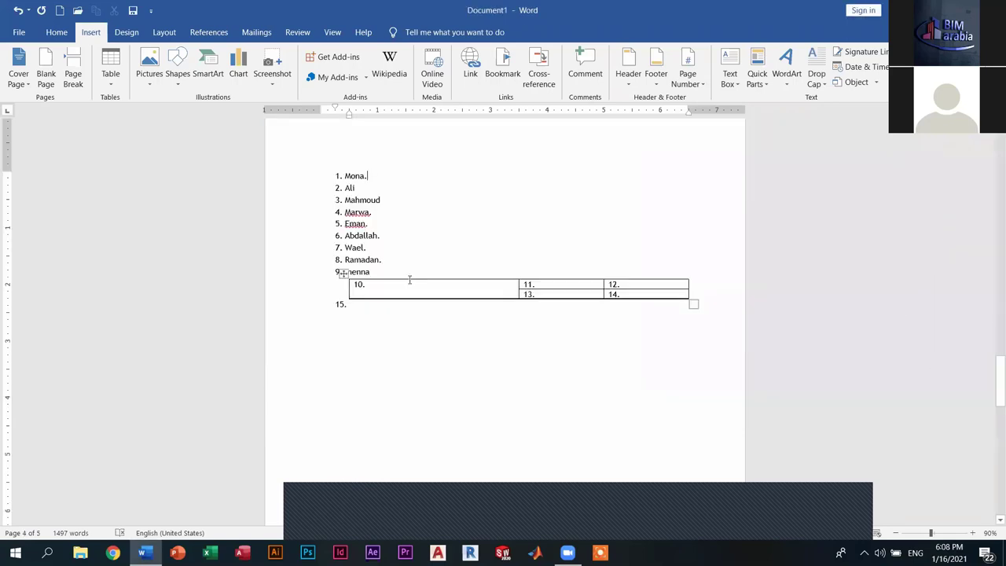
pyautogui.moveTo(389, 272); pyautogui.dragTo(331, 181)
pyautogui.hotkey('ctrl', 'c')
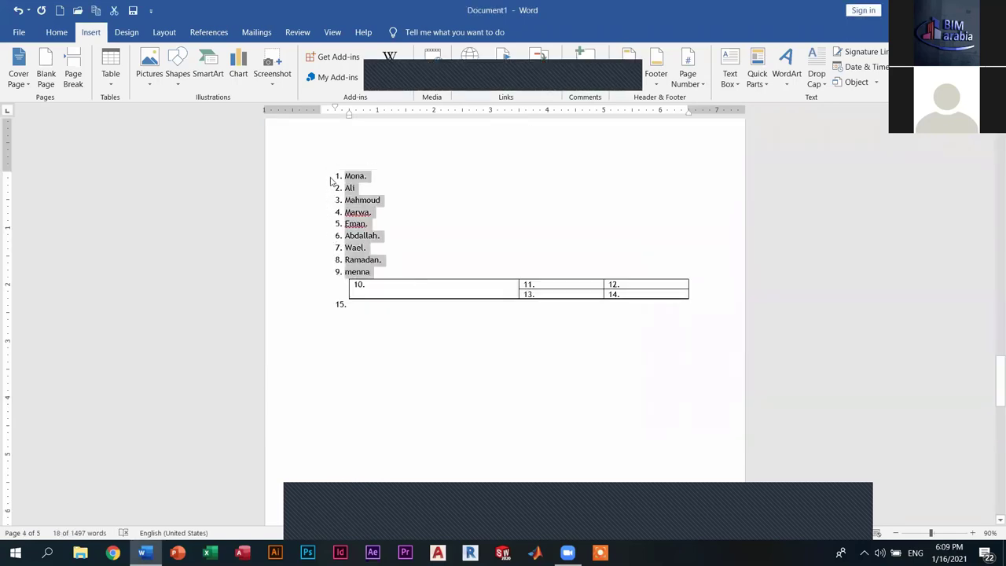
pyautogui.press('Delete')
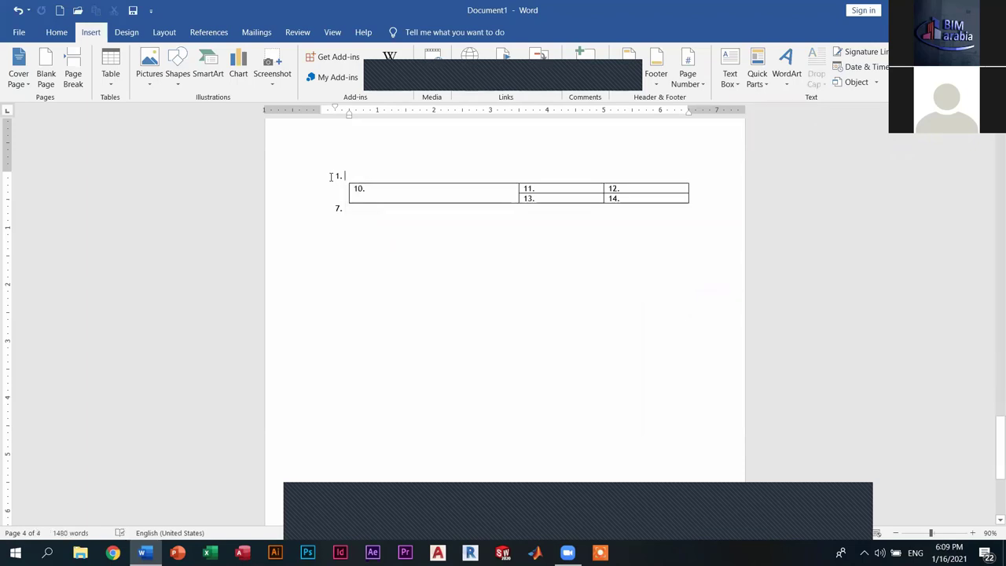
pyautogui.hotkey('ctrl', 'z')
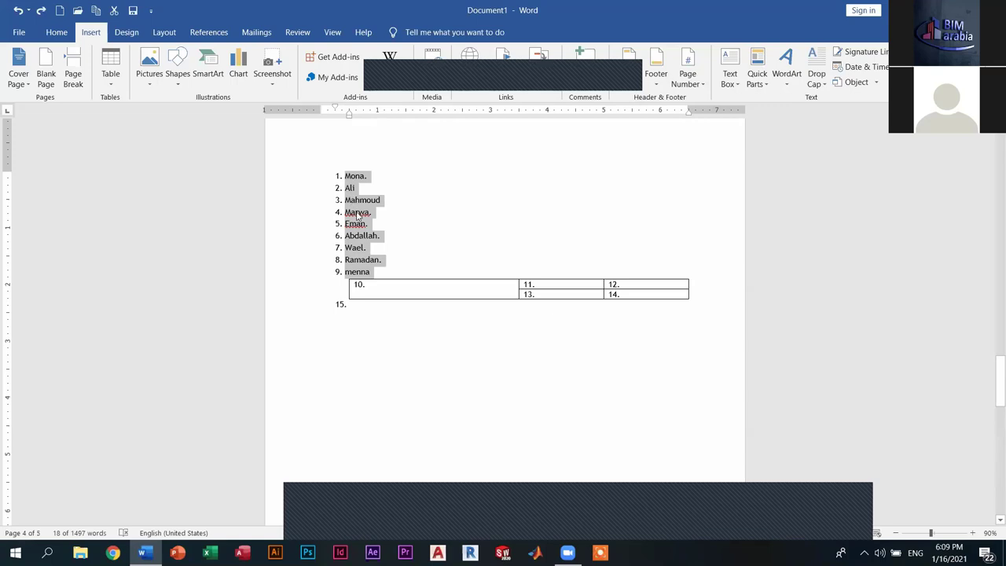
pyautogui.click(428, 214)
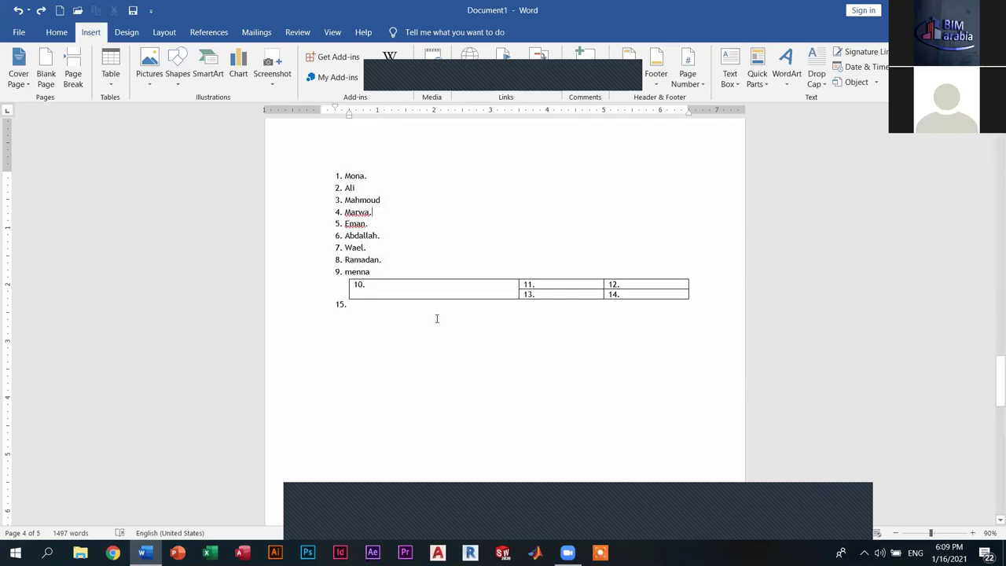
# - Paste a copy of the Mona–menna list below the table on page 4
pyautogui.moveTo(519, 288)
pyautogui.doubleClick(357, 391)
pyautogui.hotkey('ctrl', 'v')
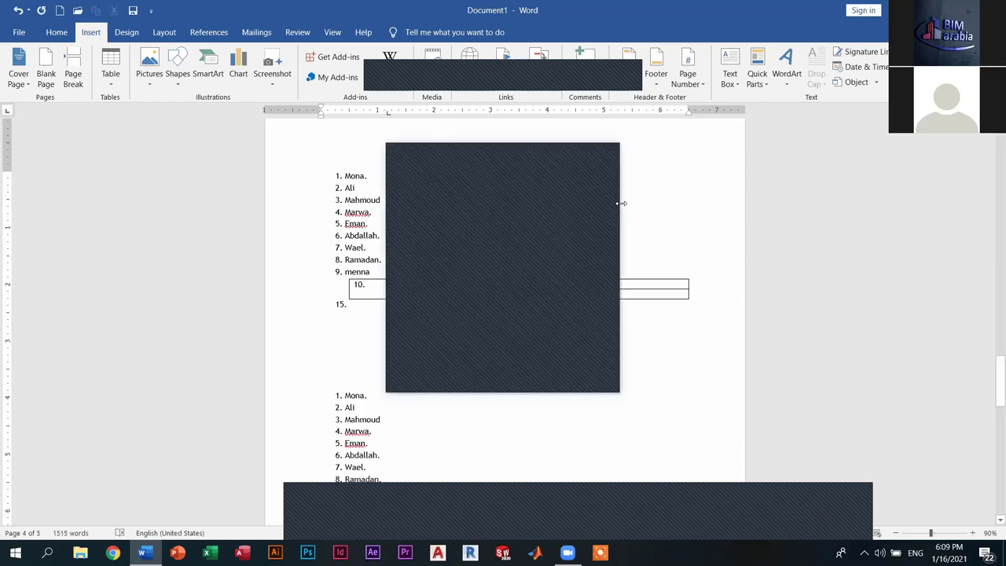
pyautogui.click(605, 157)
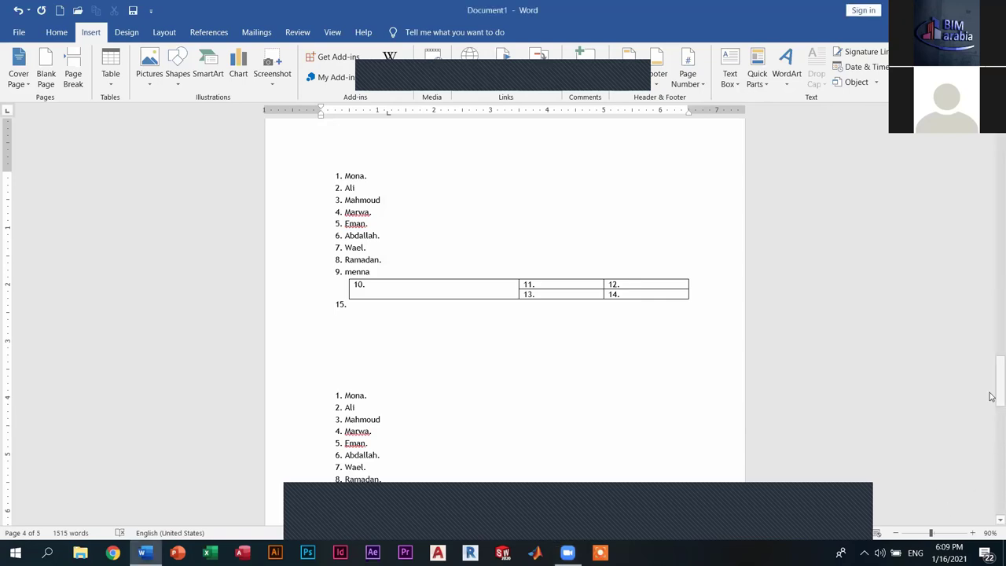
pyautogui.moveTo(991, 397); pyautogui.dragTo(994, 312)
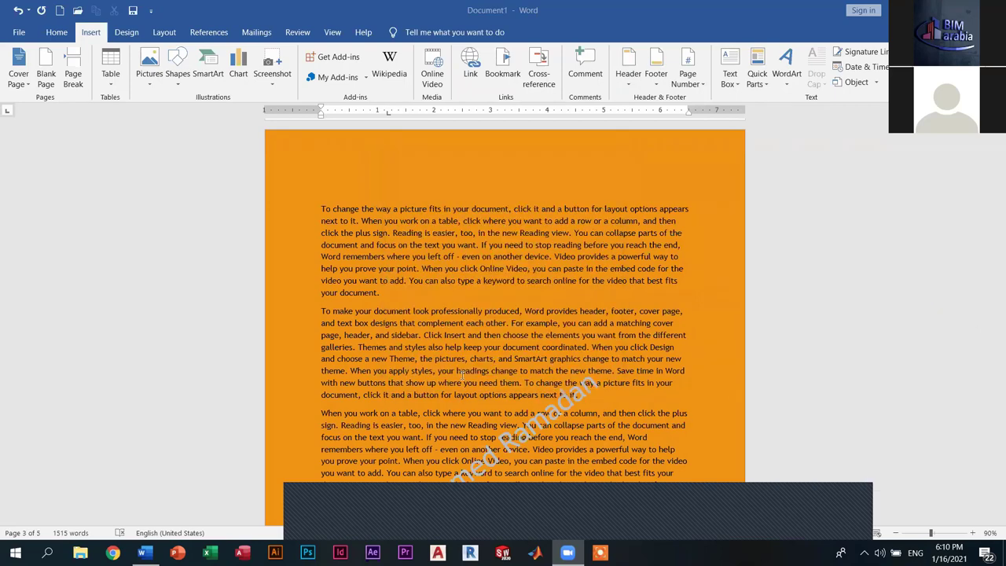
# - Add Plain Number 2 page numbers at the page bottom, then close the document with Don't Save
pyautogui.scroll(-7, 393, 354)
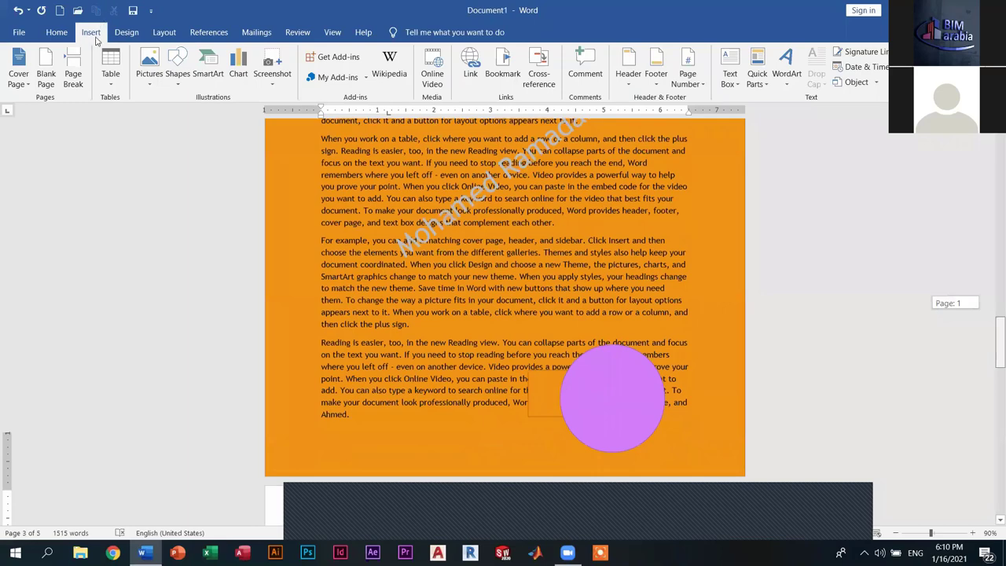
pyautogui.hotkey('ctrl', 'v')
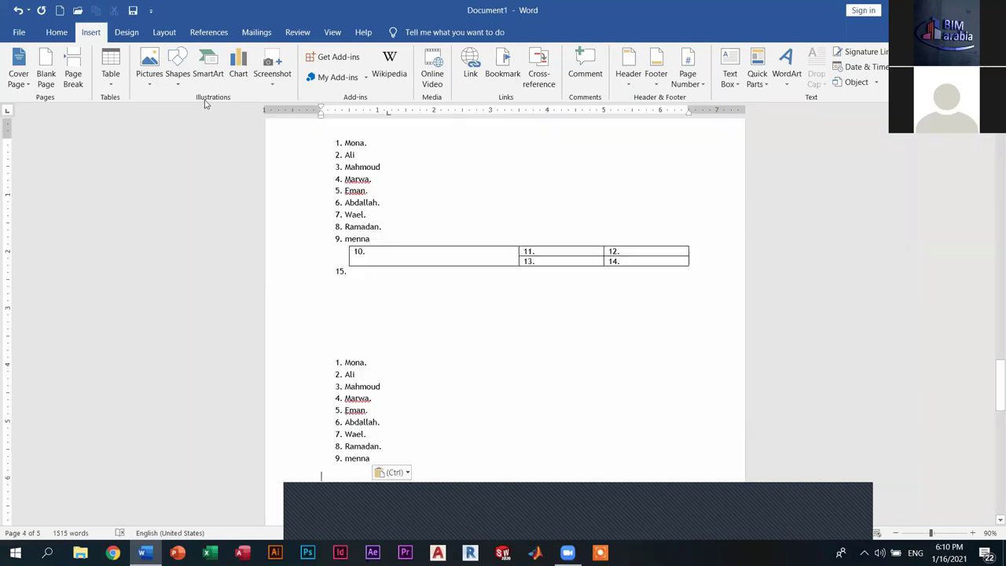
pyautogui.click(688, 77)
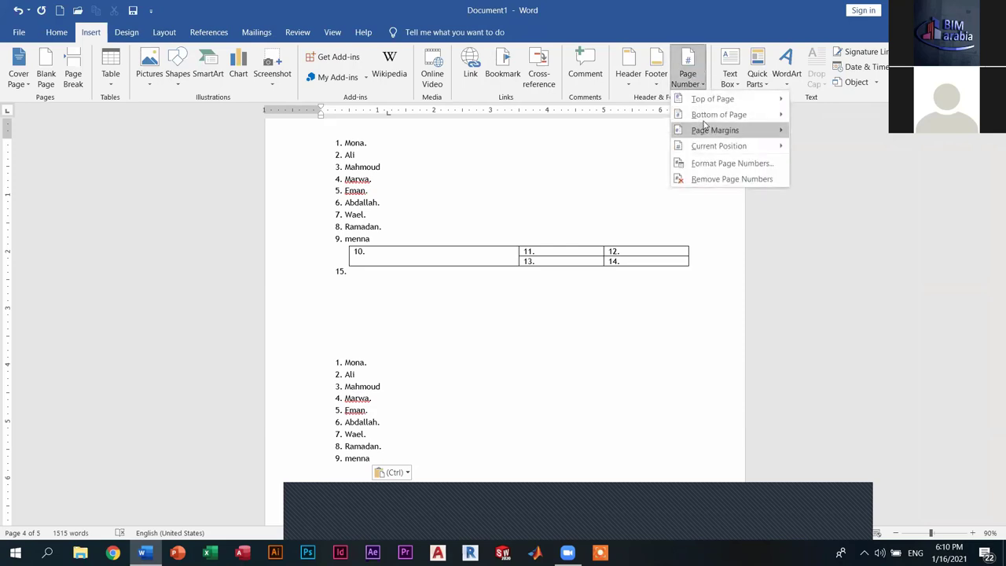
pyautogui.click(508, 228)
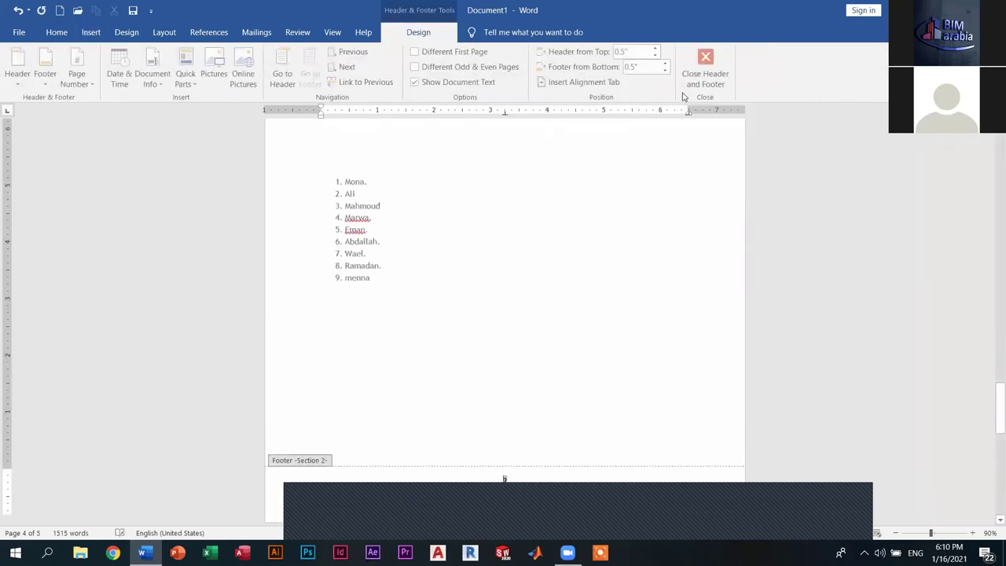
pyautogui.click(704, 69)
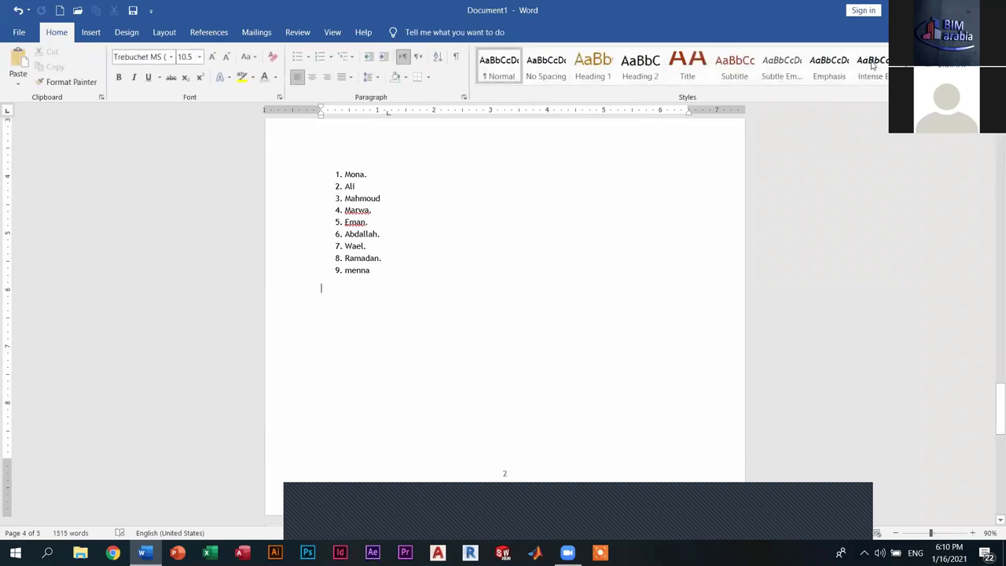
pyautogui.hotkey('ctrl', 'w')
pyautogui.click(509, 305)
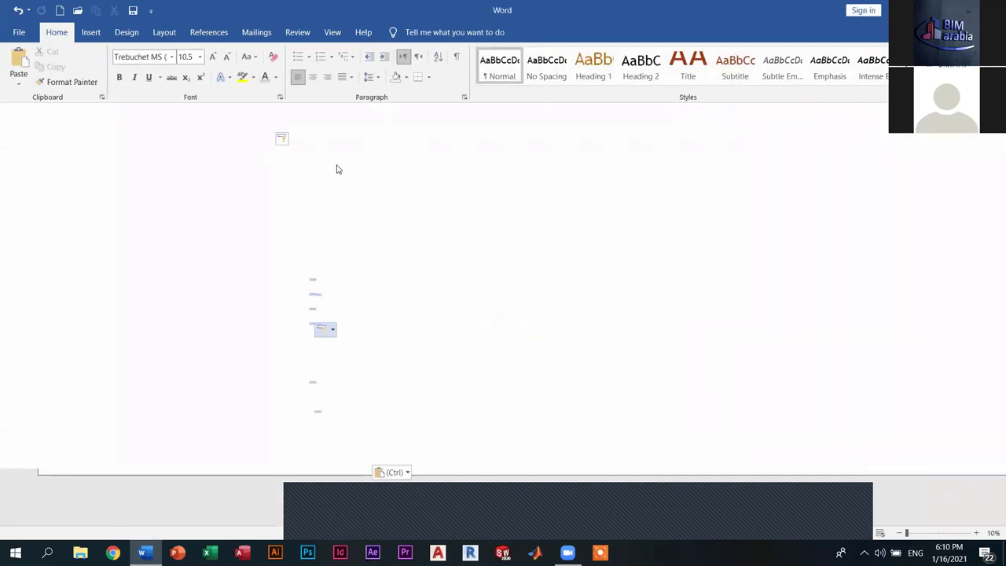
# - Generate sample paragraphs in New Microsoft Word Document.docx using =rand(20,18)
pyautogui.hotkey('ctrl', 'w')
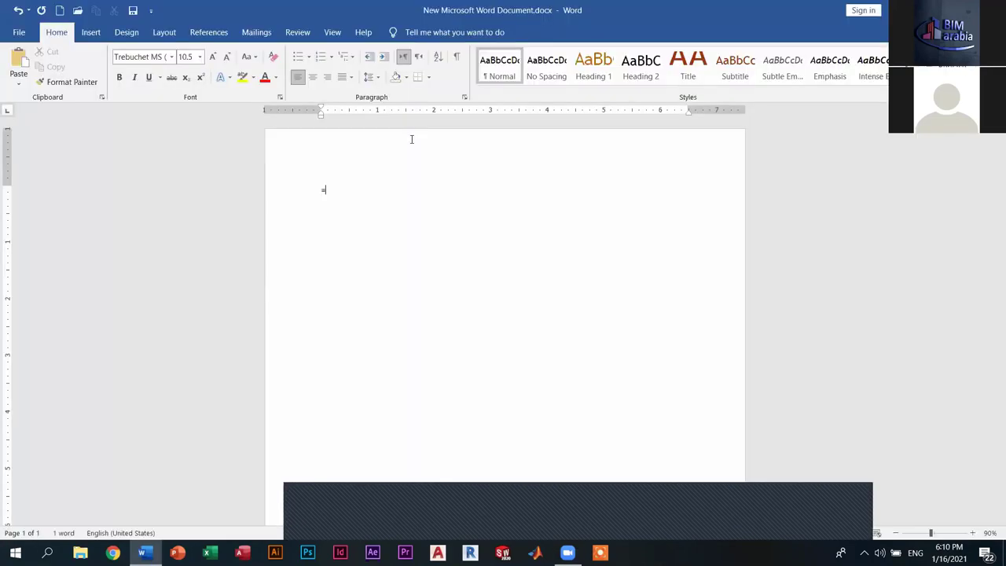
pyautogui.write('=rand(20,18')
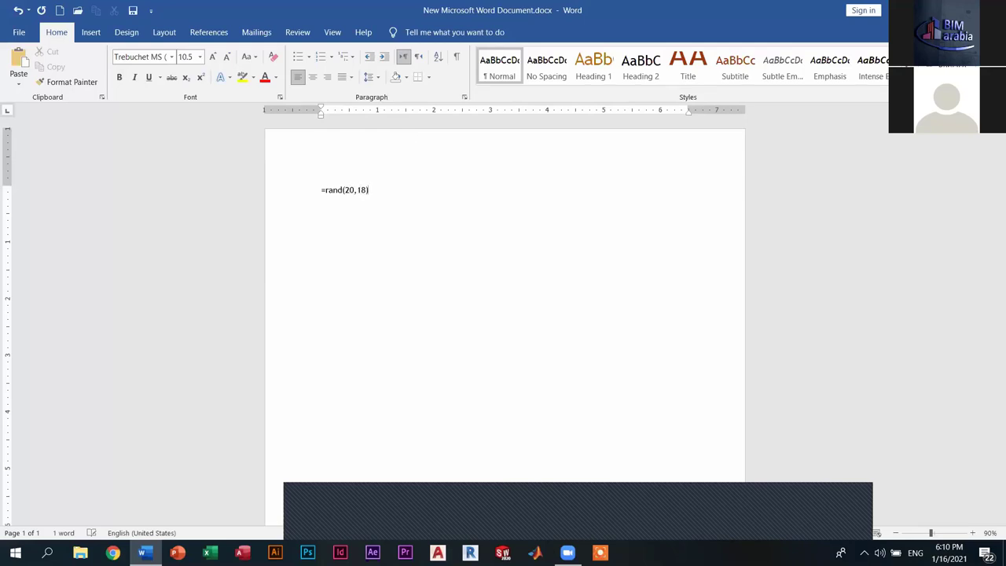
pyautogui.press('Return')
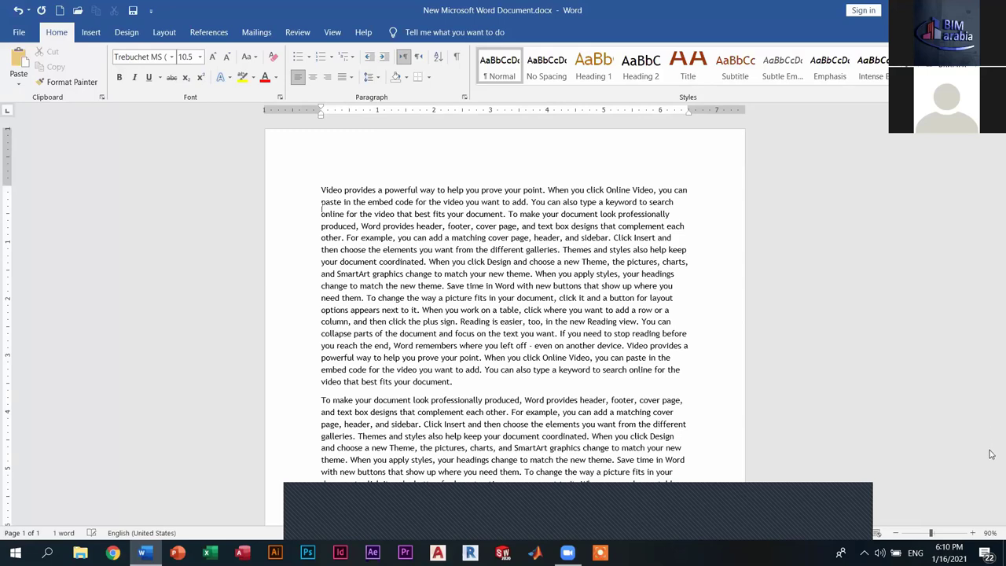
pyautogui.scroll(-10, 991, 463)
pyautogui.moveTo(991, 469); pyautogui.dragTo(992, 339)
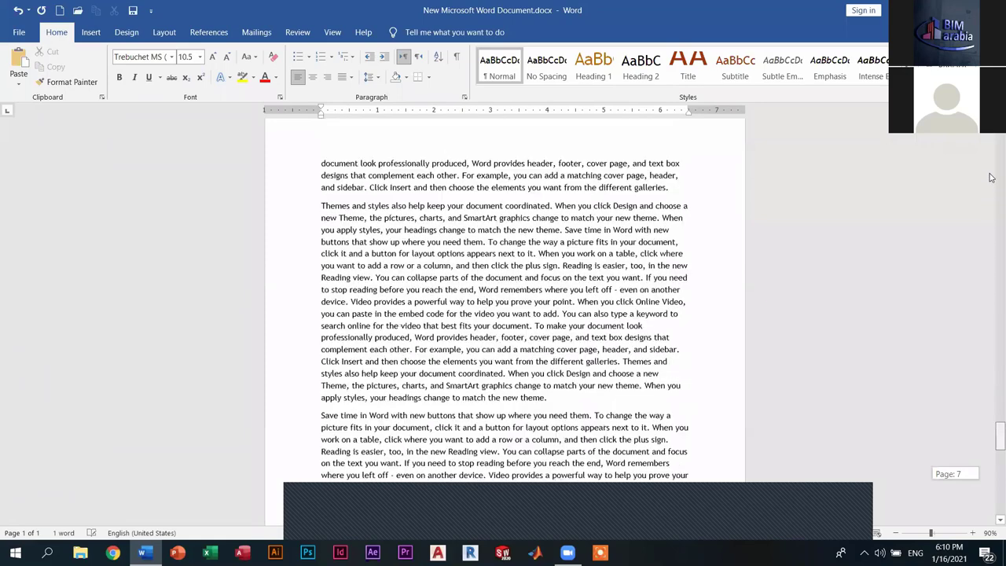
pyautogui.moveTo(992, 339); pyautogui.dragTo(991, 165)
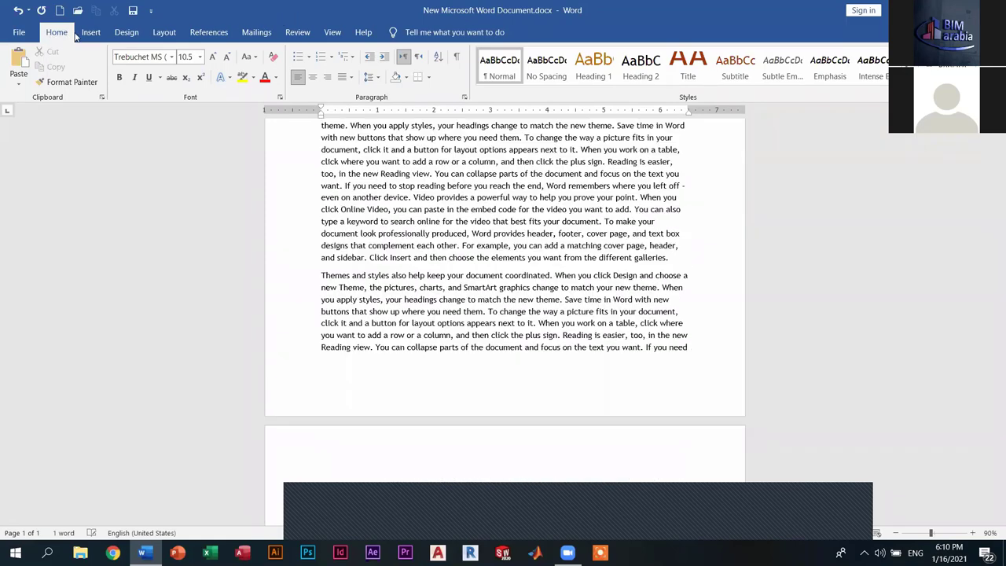
pyautogui.click(90, 32)
# - Add Plain Number 2 page numbers at the bottom of all nine pages and exit the footer
pyautogui.click(688, 75)
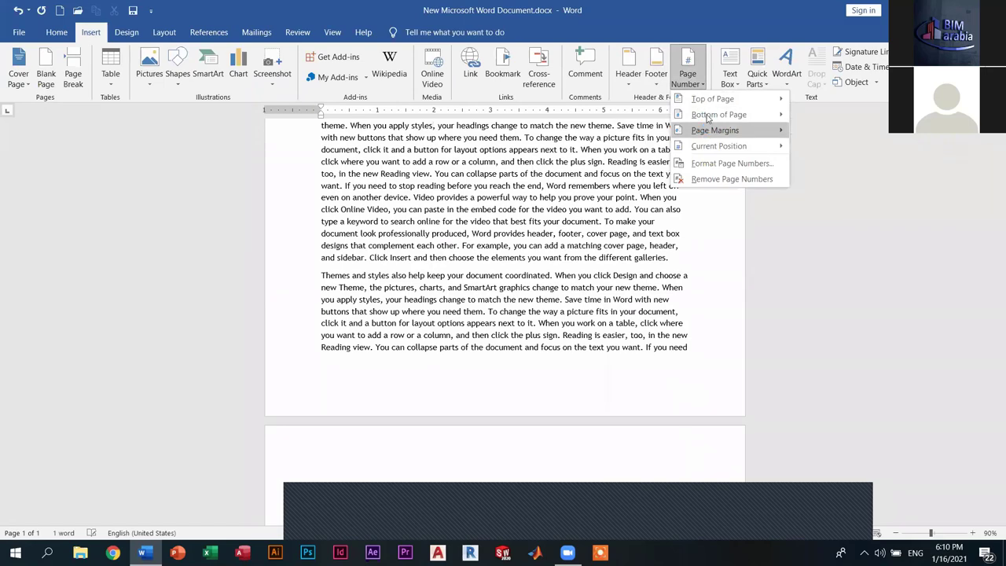
pyautogui.moveTo(718, 115)
pyautogui.click(539, 226)
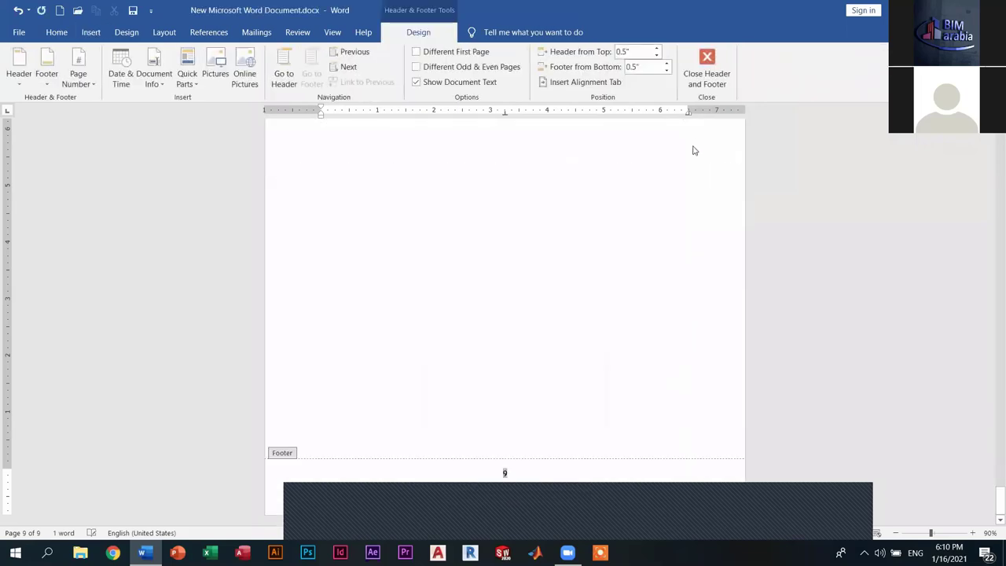
pyautogui.click(703, 84)
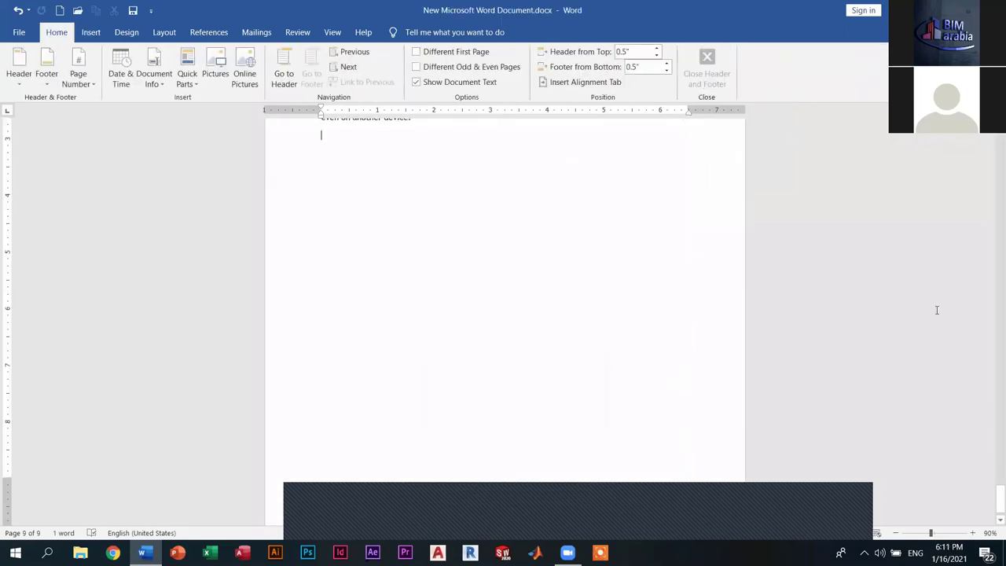
pyautogui.moveTo(998, 495); pyautogui.dragTo(991, 157)
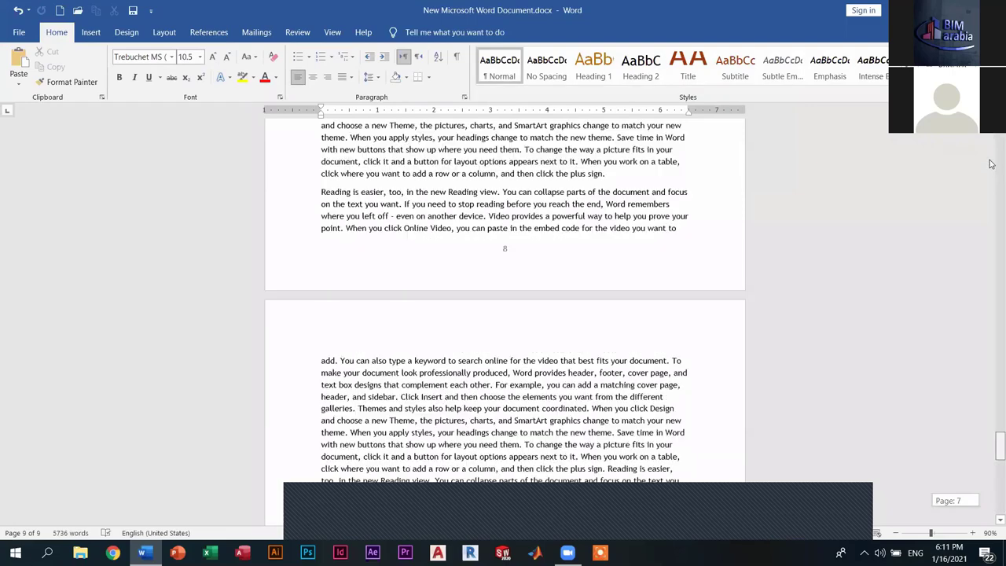
pyautogui.scroll(-4, 735, 179)
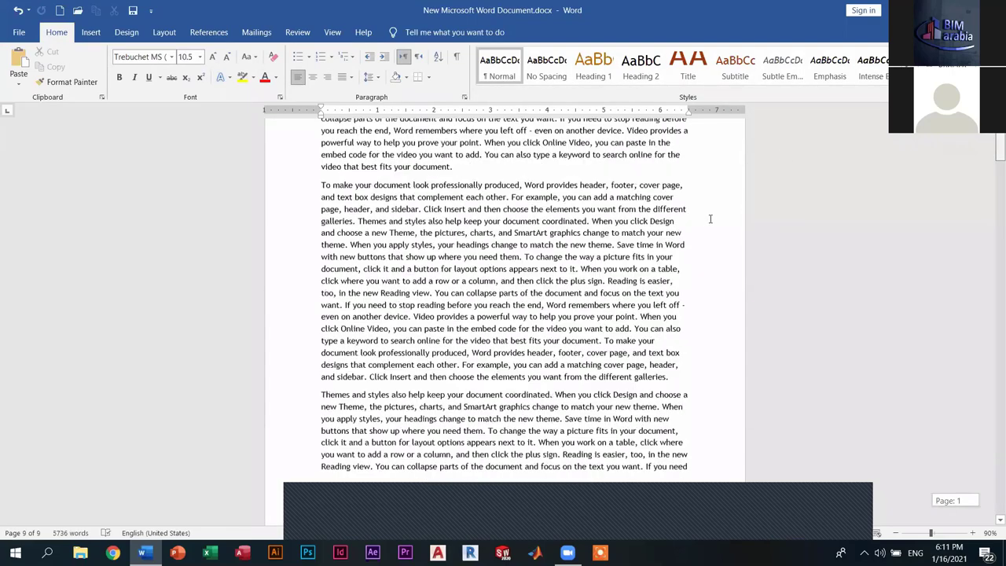
pyautogui.scroll(-4, 706, 224)
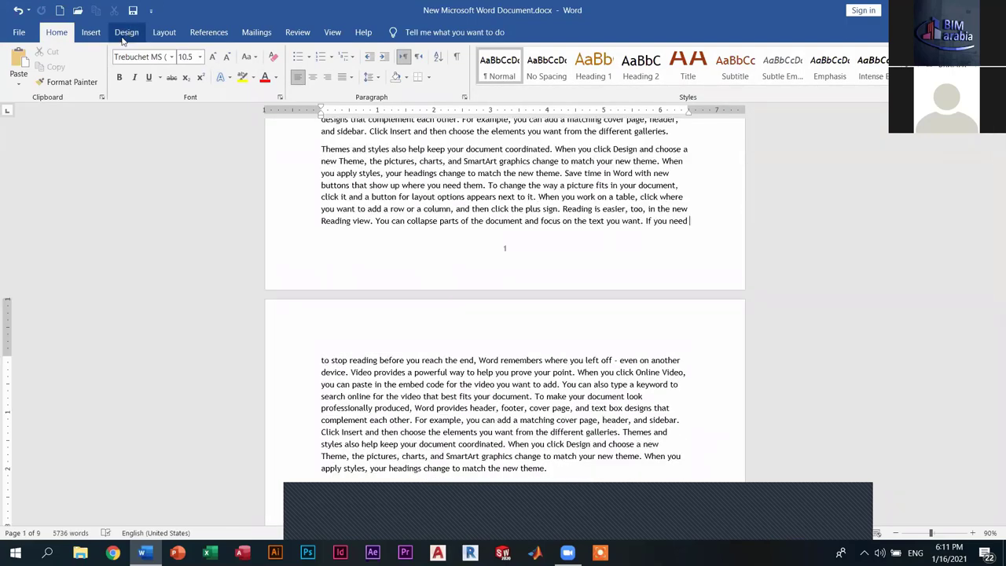
pyautogui.click(163, 33)
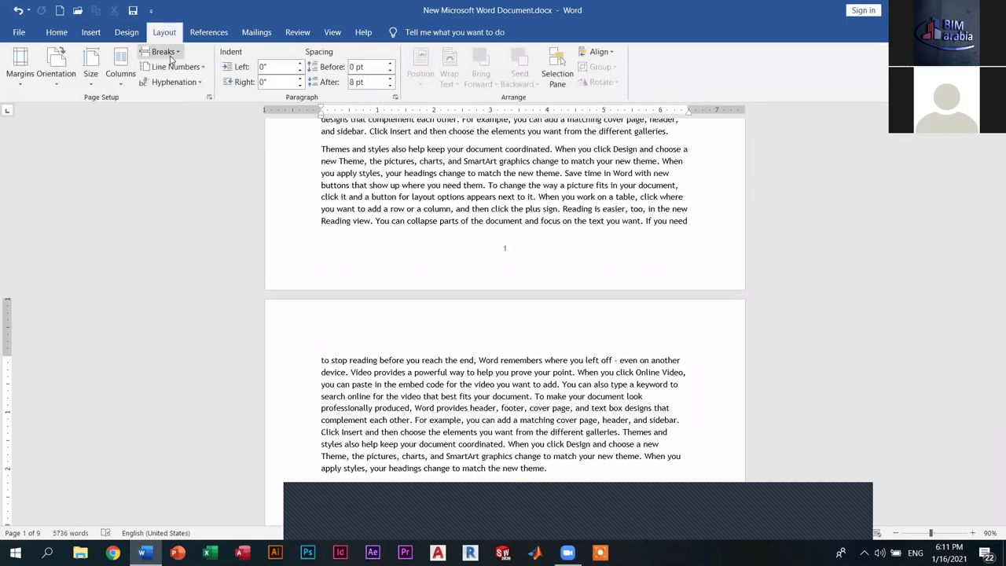
pyautogui.click(165, 52)
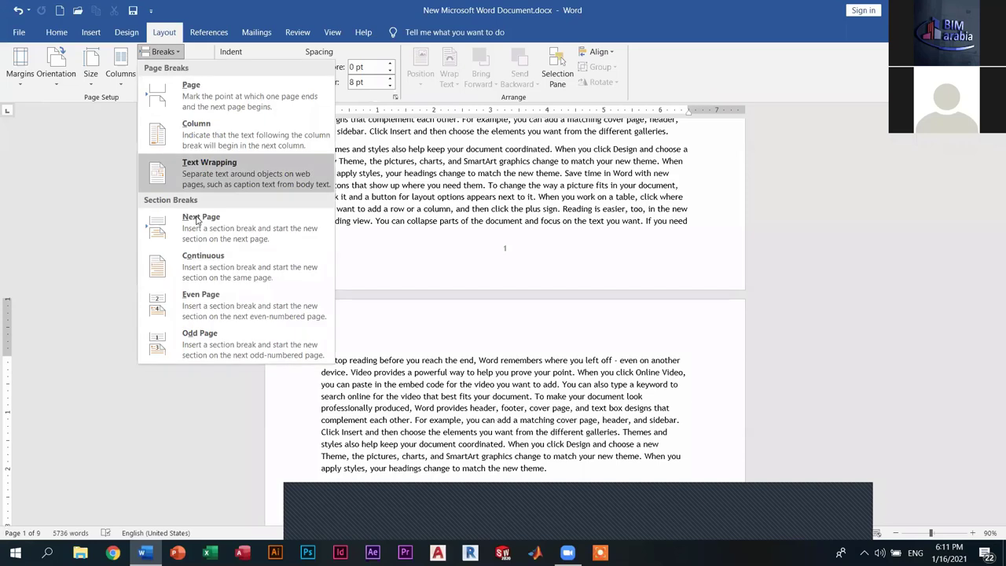
pyautogui.click(193, 223)
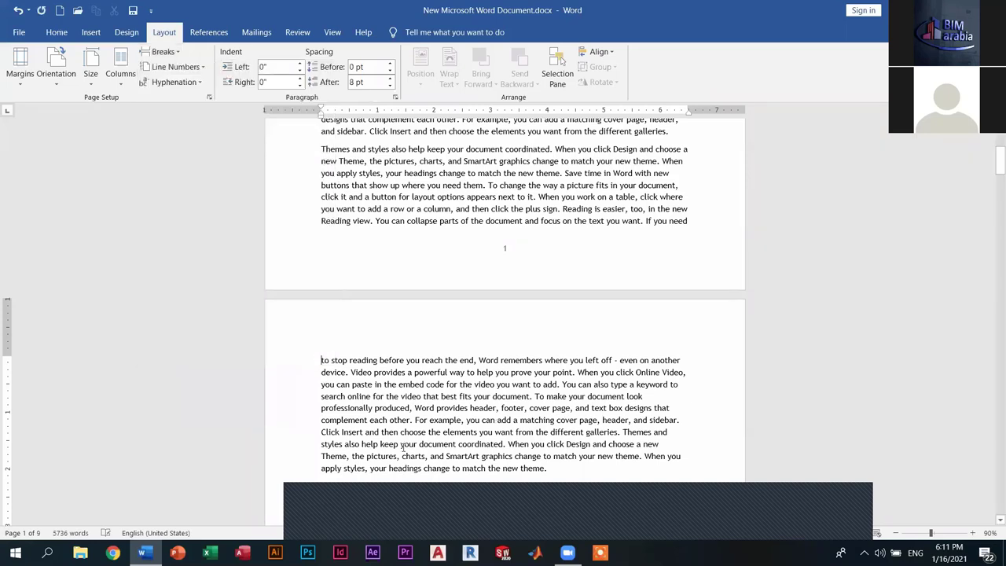
pyautogui.doubleClick(319, 363)
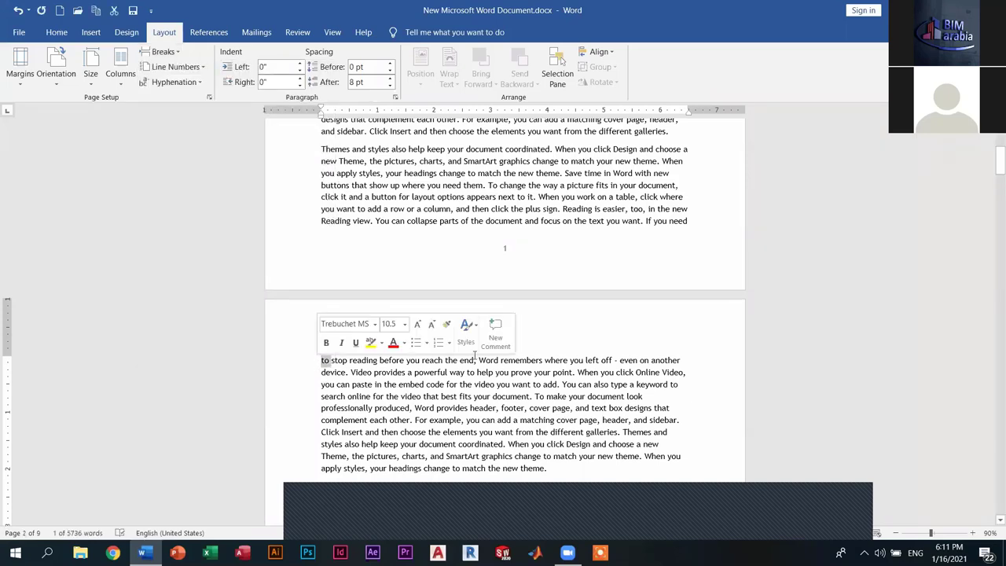
pyautogui.click(717, 386)
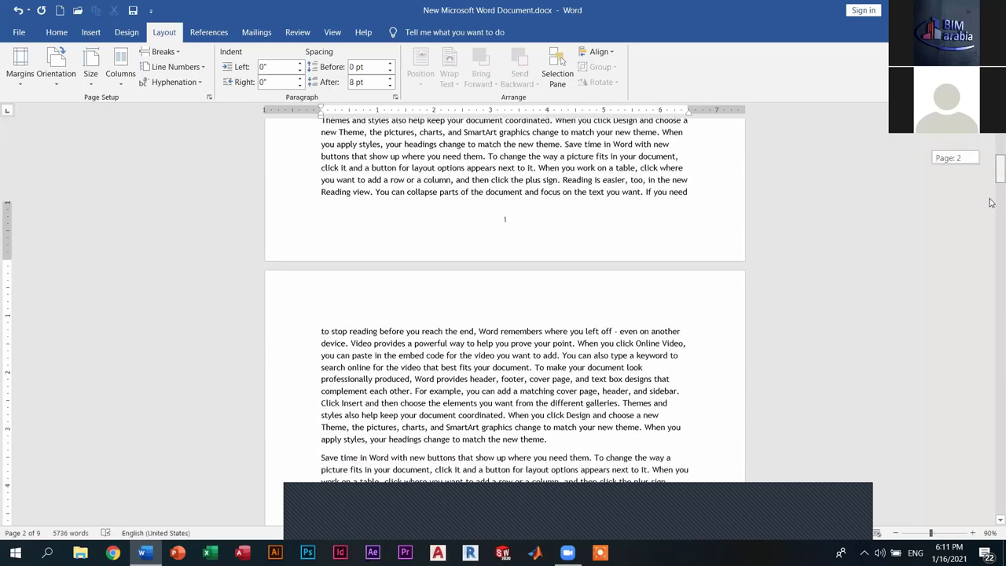
pyautogui.moveTo(991, 160); pyautogui.dragTo(532, 222)
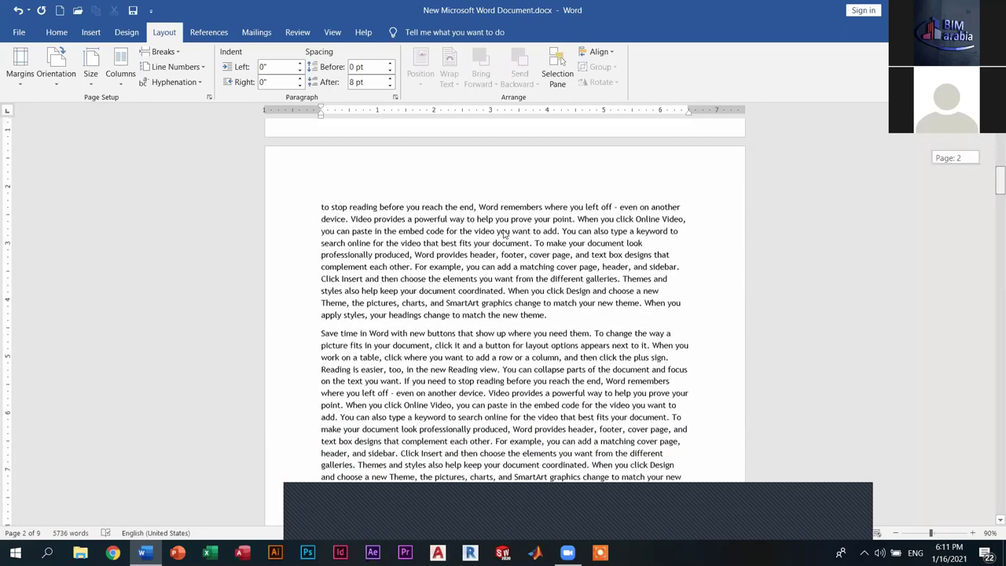
pyautogui.scroll(-10, 504, 233)
pyautogui.scroll(-5, 504, 228)
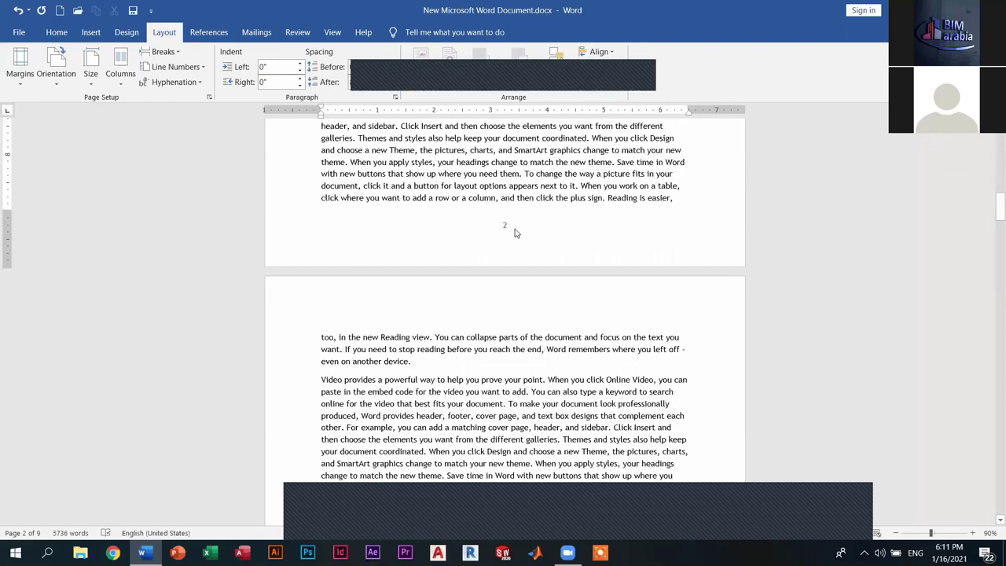
# - Turn off Link to Previous in section 2's footer and restart its page numbering at 1
pyautogui.doubleClick(516, 233)
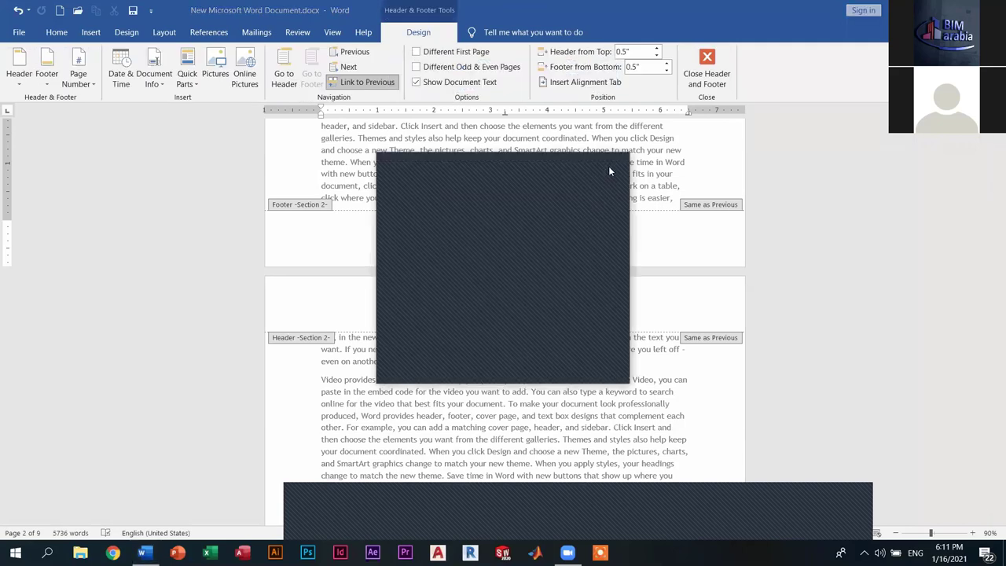
pyautogui.click(366, 84)
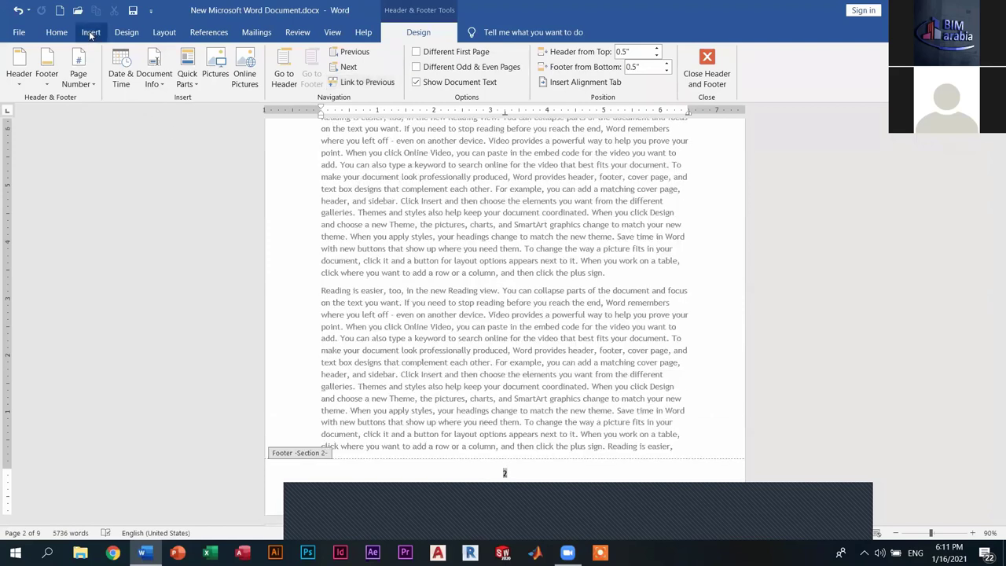
pyautogui.click(688, 74)
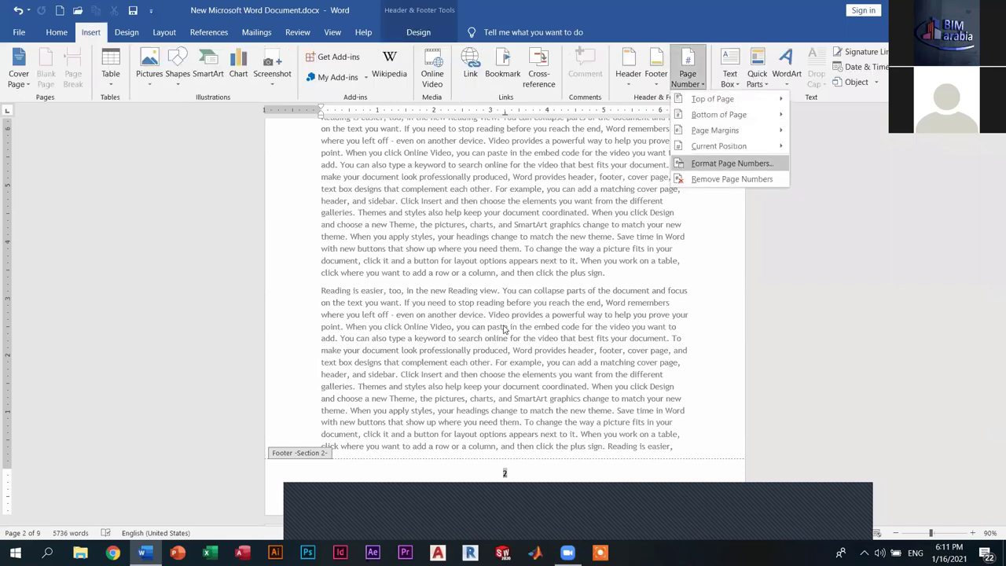
pyautogui.press('Return')
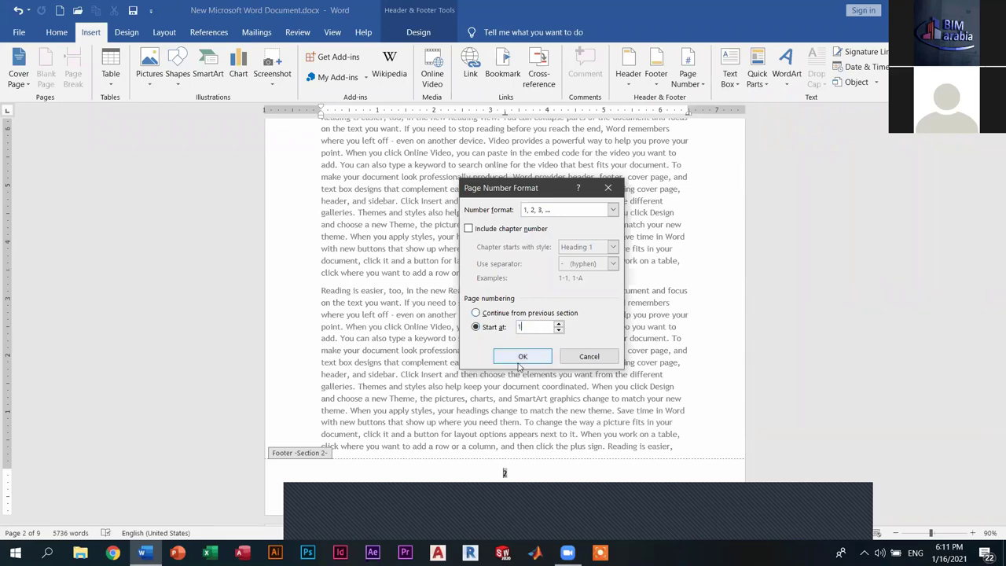
pyautogui.click(523, 358)
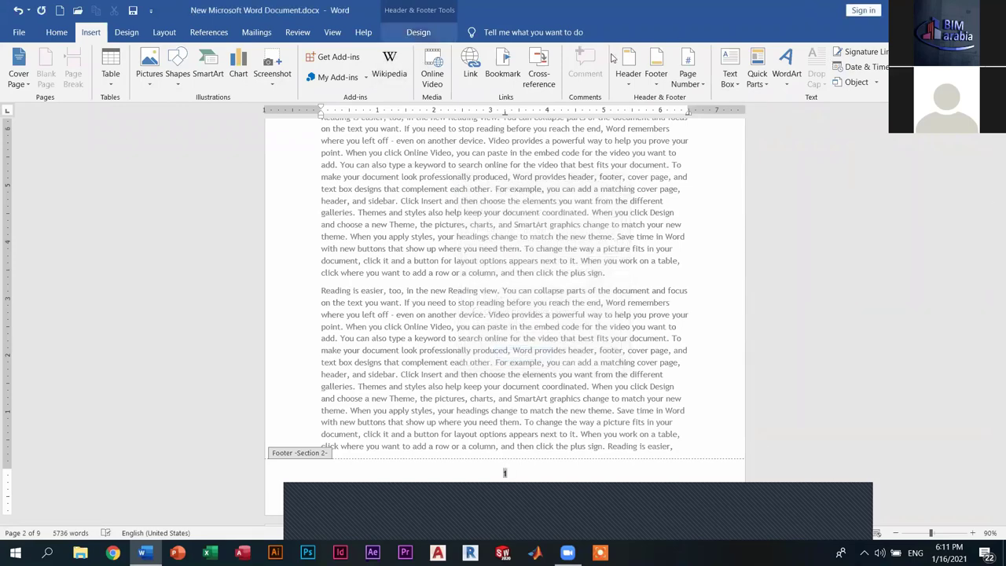
pyautogui.click(411, 32)
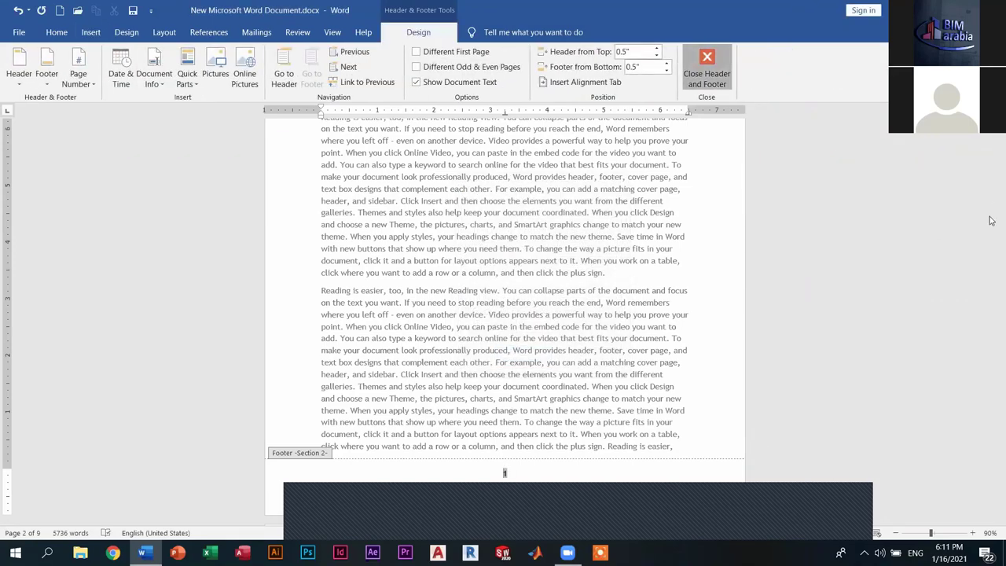
# - Remove the page number from the section 1 footer and go back to the body text
pyautogui.press('Escape')
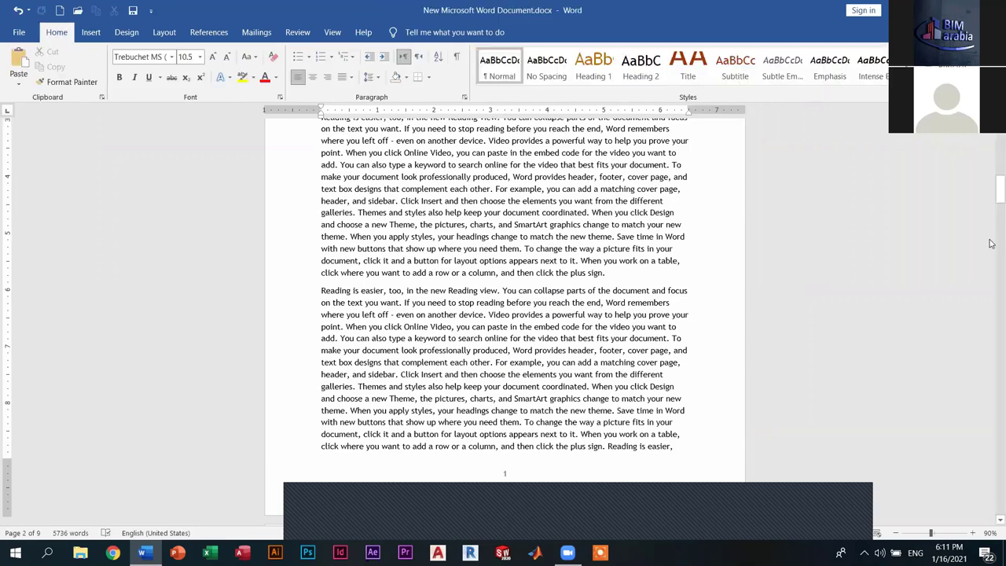
pyautogui.scroll(-5, 990, 273)
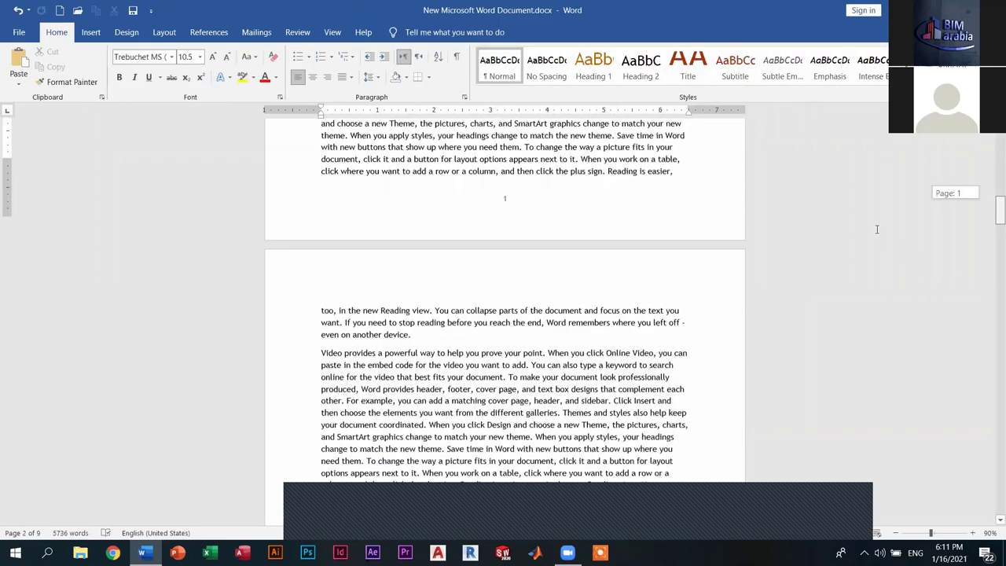
pyautogui.scroll(-10, 991, 260)
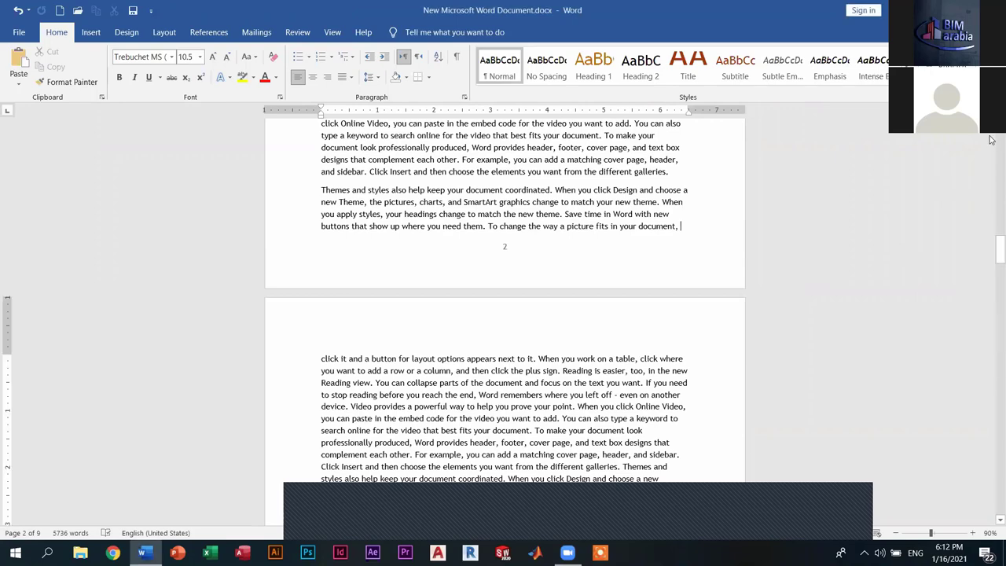
pyautogui.scroll(4, 991, 141)
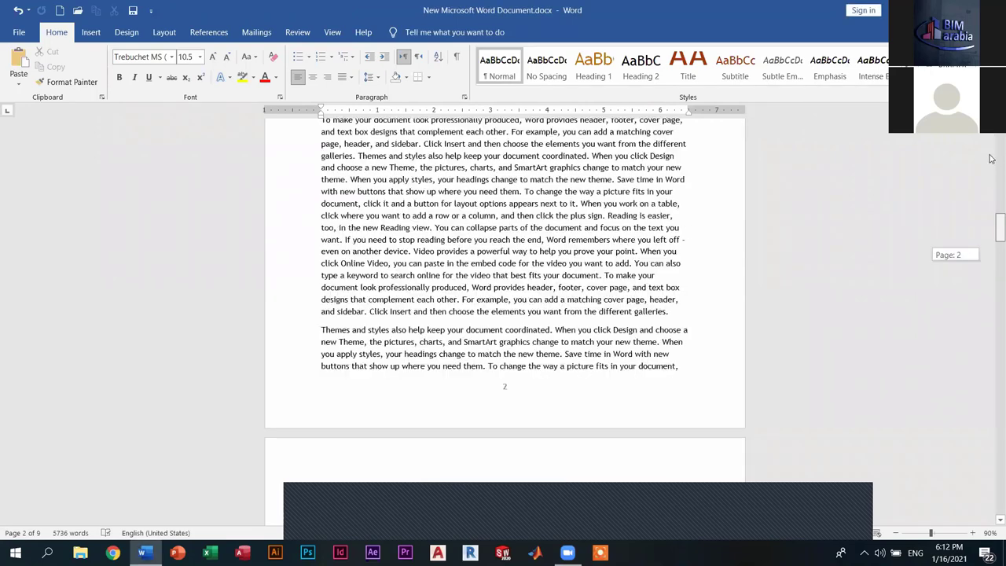
pyautogui.scroll(4, 993, 159)
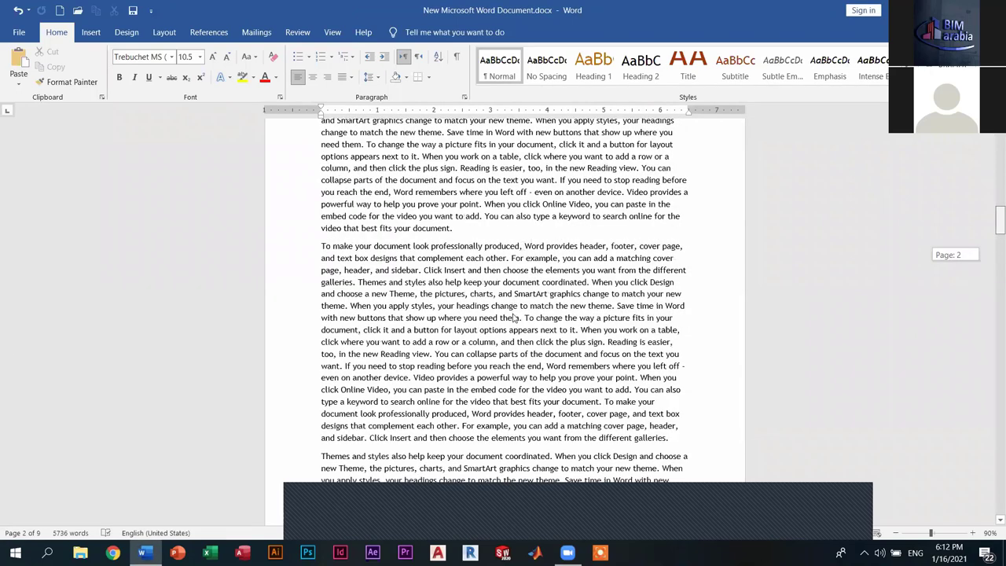
pyautogui.scroll(5, 515, 311)
pyautogui.scroll(5, 515, 316)
pyautogui.scroll(-4, 514, 320)
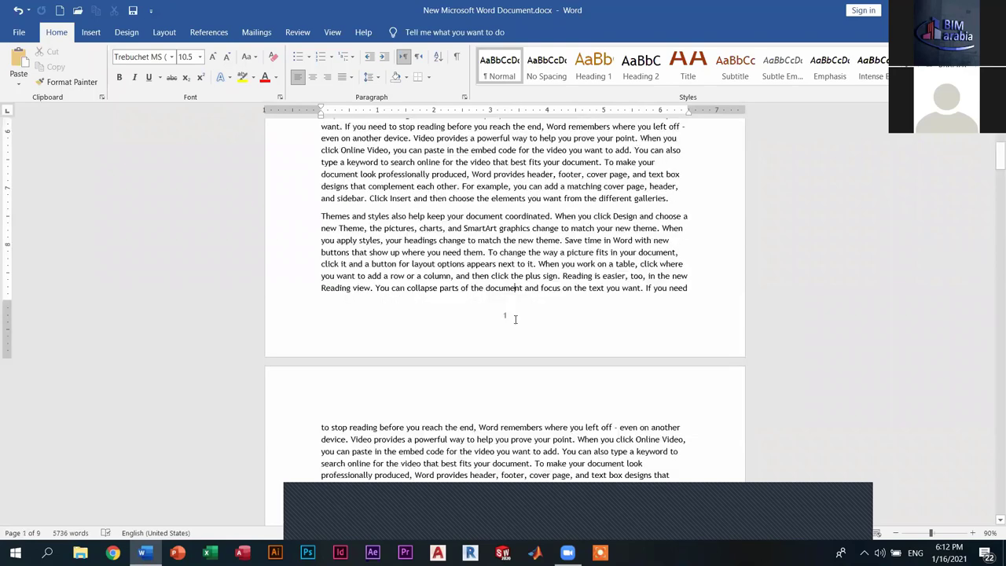
pyautogui.doubleClick(515, 319)
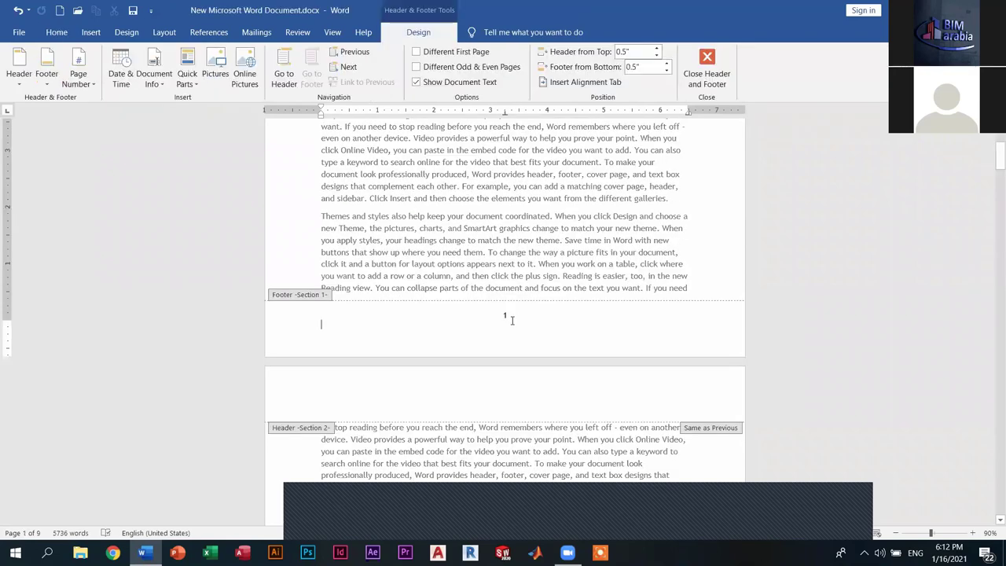
pyautogui.click(707, 79)
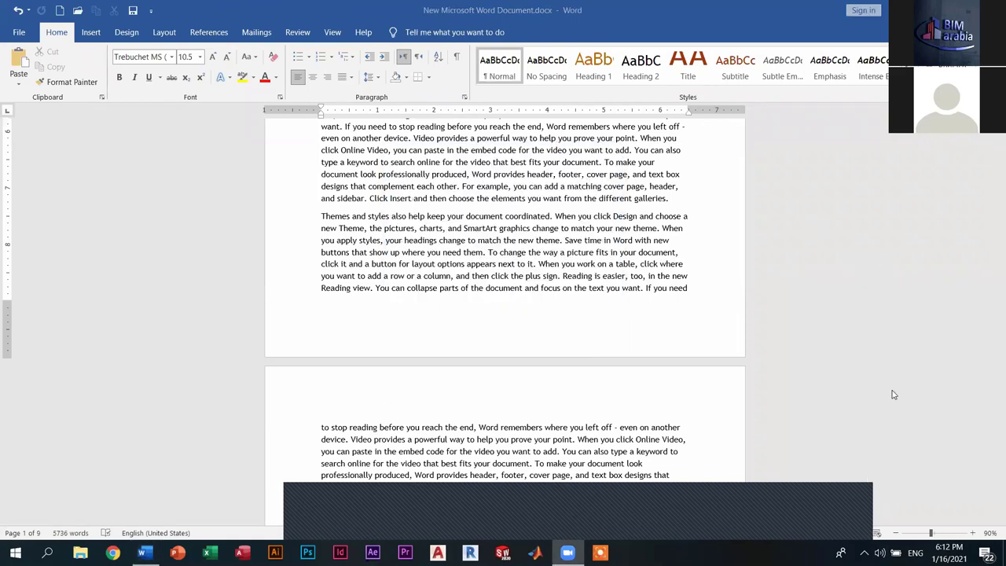
# - Draw an orange rectangle and a black circle, then move the circle over the rectangle
pyautogui.click(91, 33)
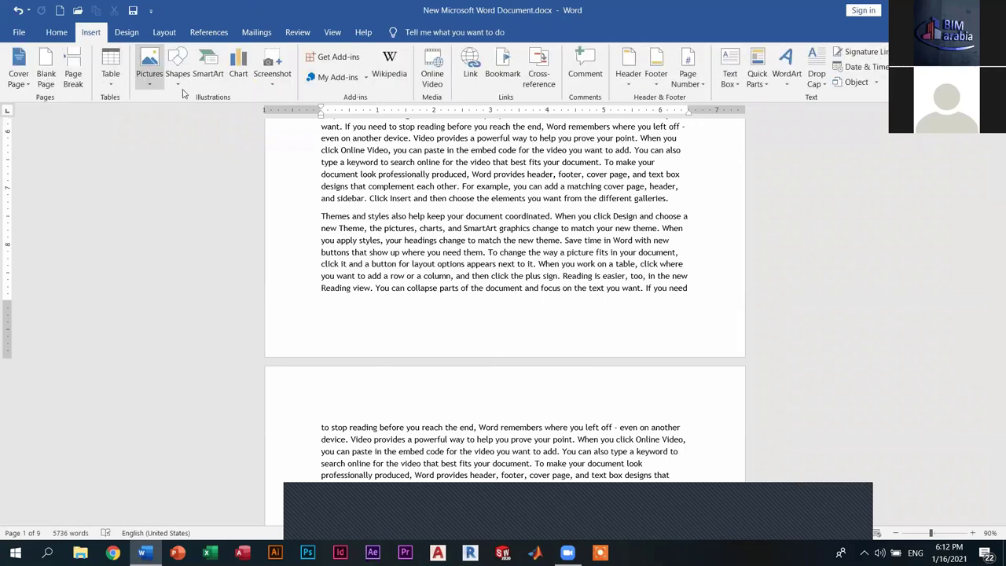
pyautogui.click(177, 67)
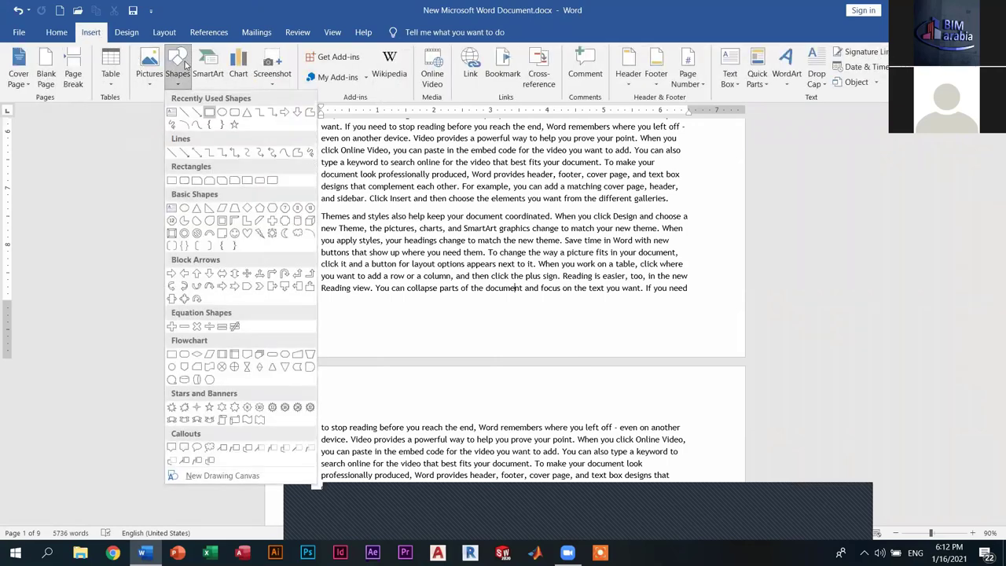
pyautogui.press('Return')
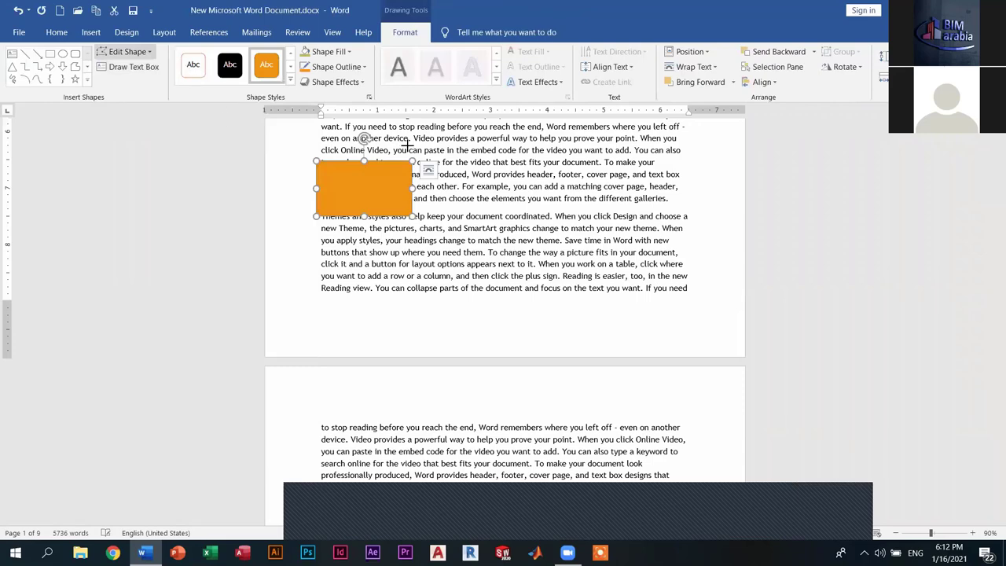
pyautogui.moveTo(443, 141)
pyautogui.mouseDown()
pyautogui.moveTo(554, 269)
pyautogui.moveTo(564, 264)
pyautogui.mouseUp()
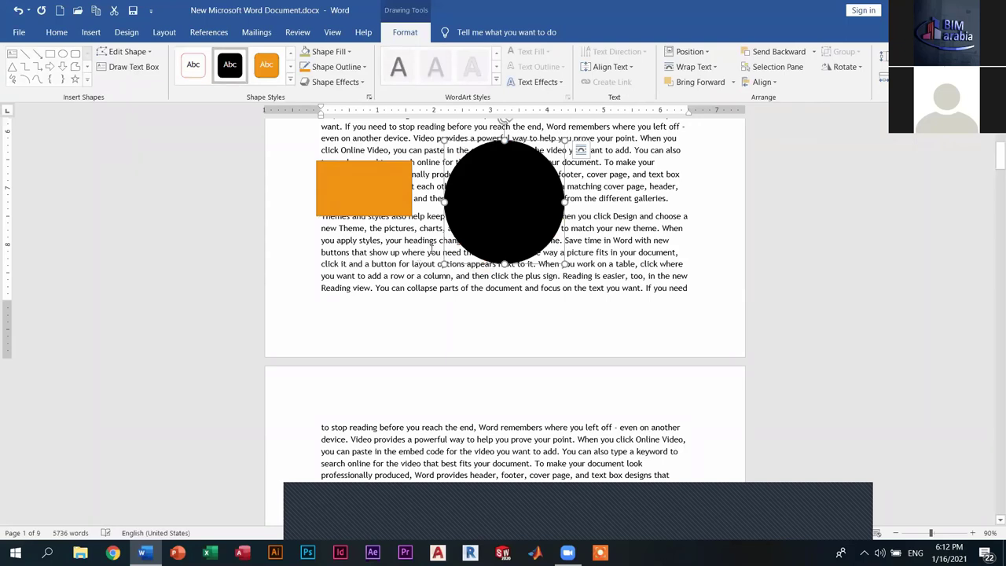
pyautogui.click(428, 248)
pyautogui.moveTo(455, 210); pyautogui.dragTo(368, 199)
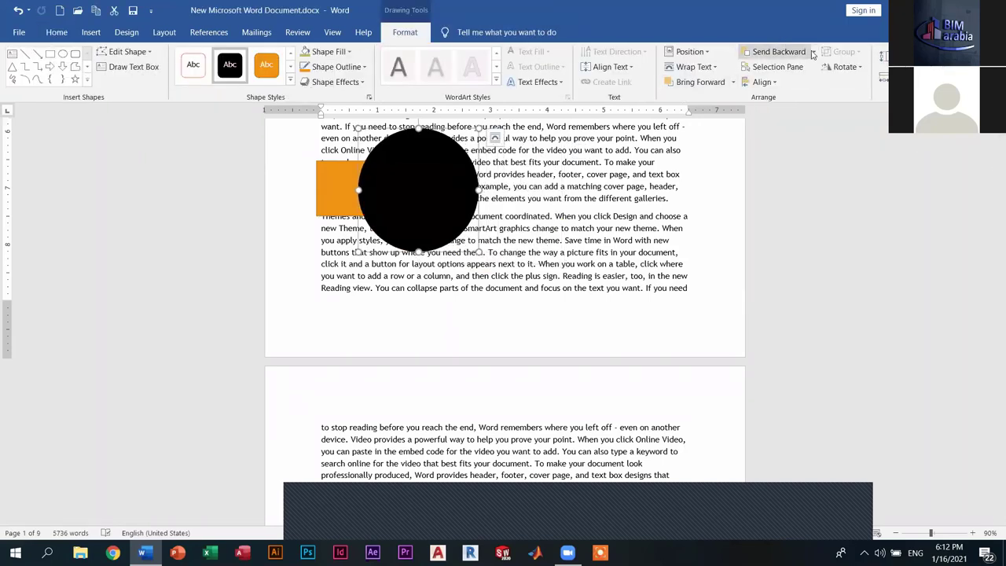
# - Send the circle behind the rectangle, then bring it back in front
pyautogui.click(813, 52)
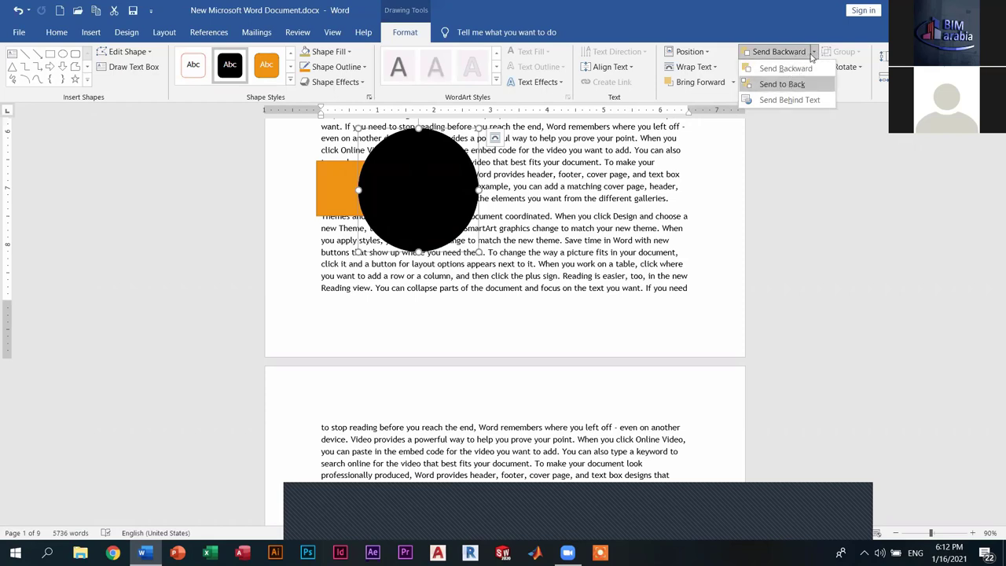
pyautogui.click(805, 69)
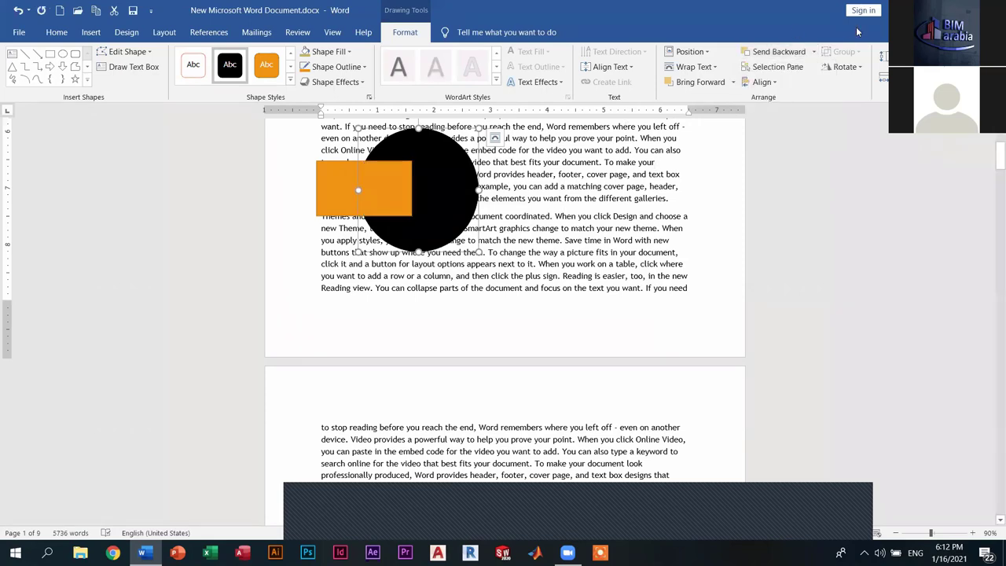
pyautogui.click(732, 82)
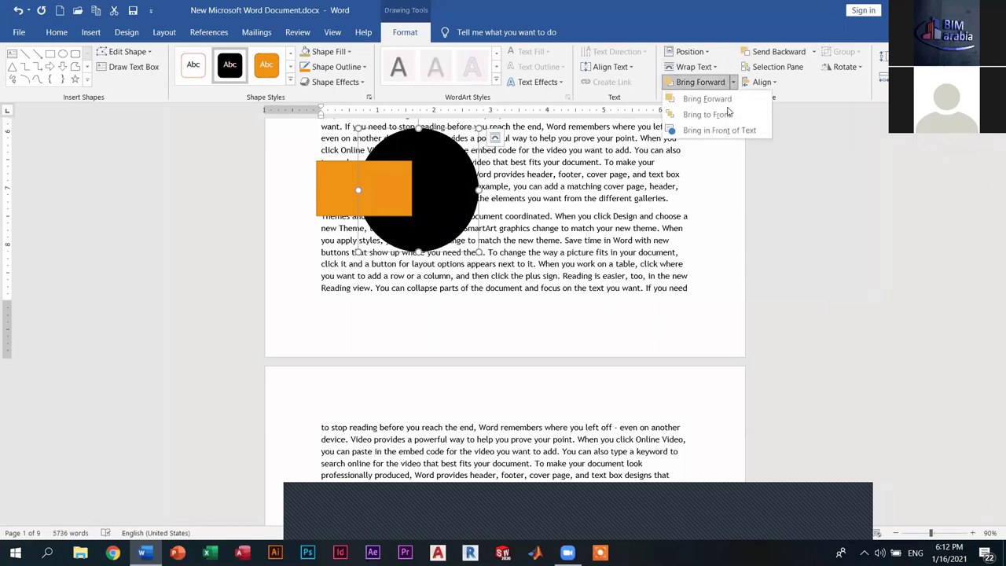
pyautogui.click(707, 114)
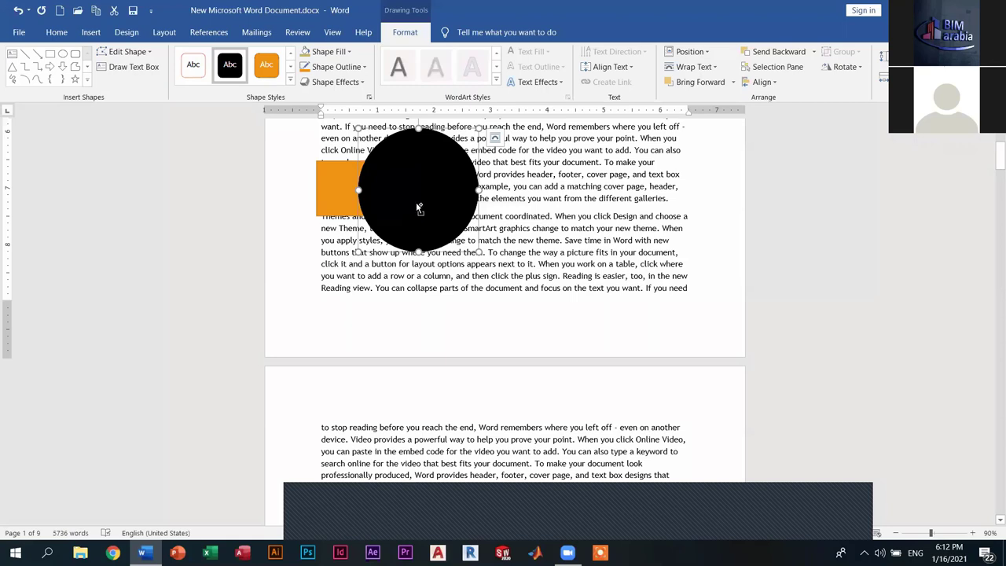
# - Group the circle and rectangle and move the group right and slightly up
pyautogui.keyDown('shift'); pyautogui.click(333, 179); pyautogui.keyUp('shift')
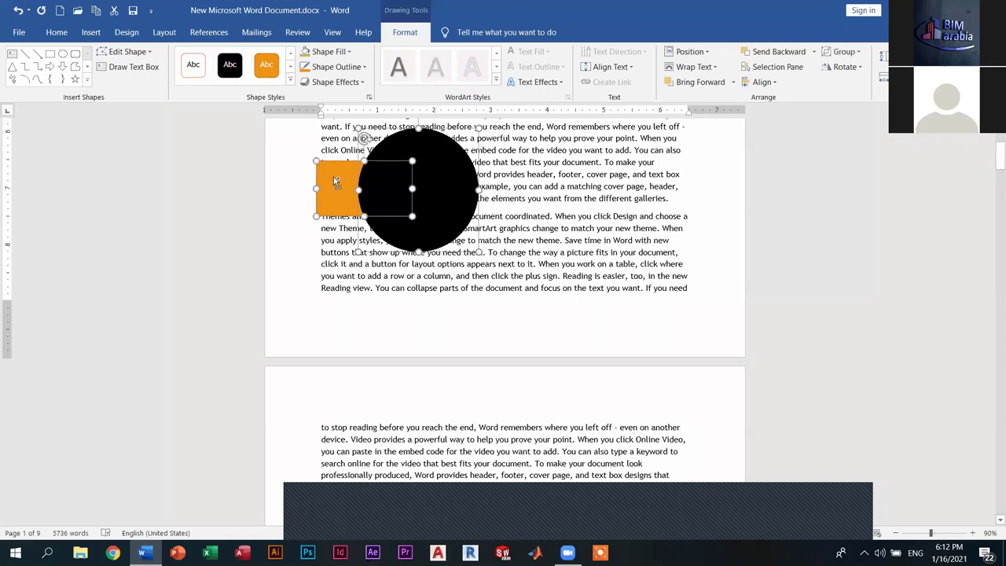
pyautogui.click(858, 52)
pyautogui.click(848, 69)
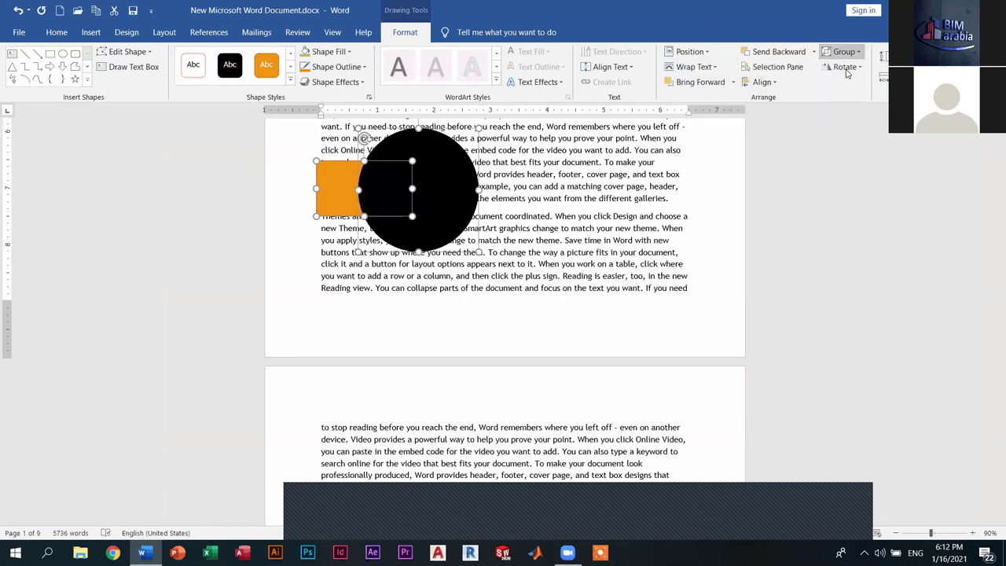
pyautogui.moveTo(392, 180)
pyautogui.mouseDown()
pyautogui.moveTo(490, 207)
pyautogui.moveTo(543, 196)
pyautogui.mouseUp()
pyautogui.moveTo(588, 226); pyautogui.dragTo(607, 201)
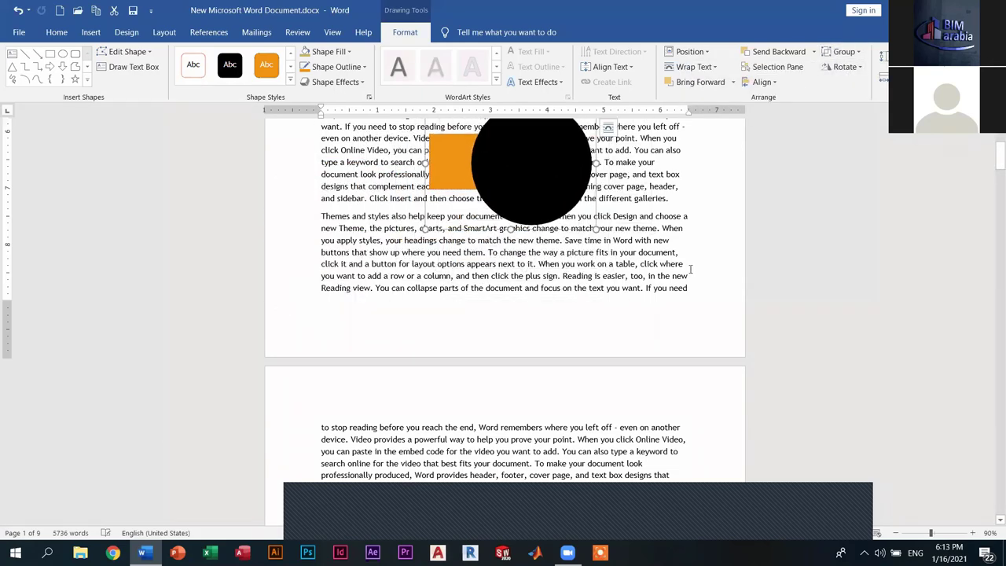
# - Deselect the group and jump to the end of the document
pyautogui.click(715, 309)
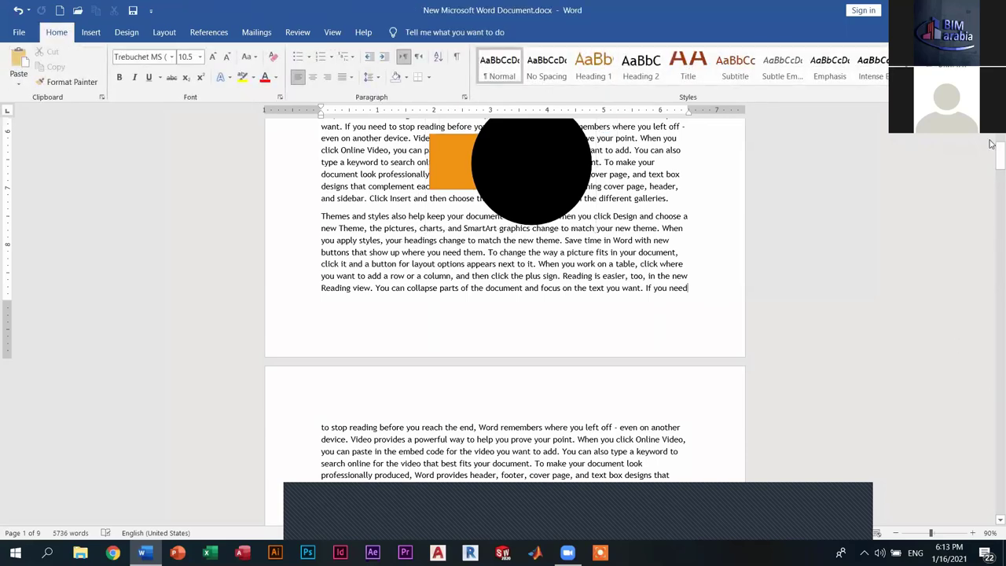
pyautogui.moveTo(990, 147); pyautogui.dragTo(990, 479)
pyautogui.hotkey('ctrl', 'End')
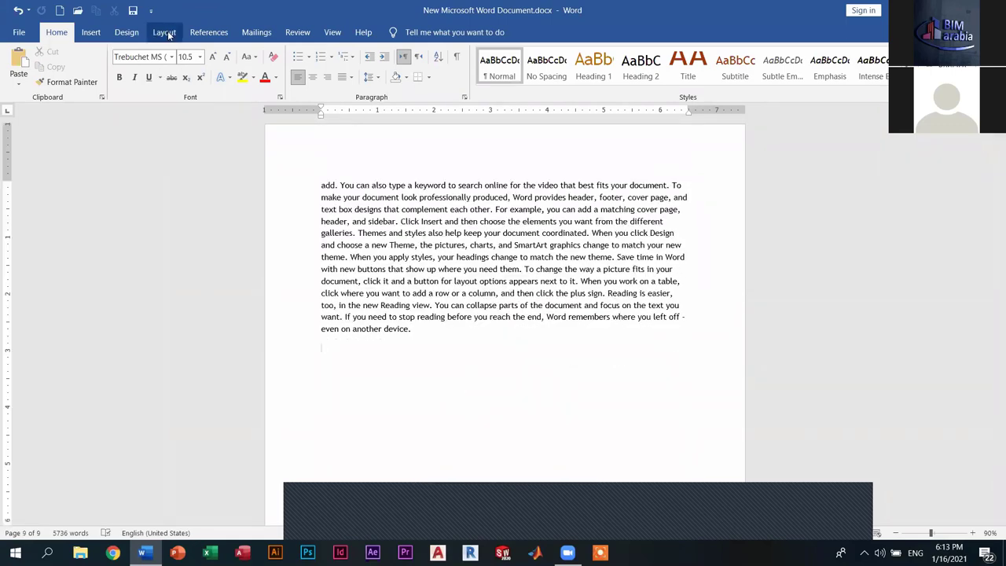
# - Apply the Narrow 0.5" margin preset from the Layout tab
pyautogui.click(169, 35)
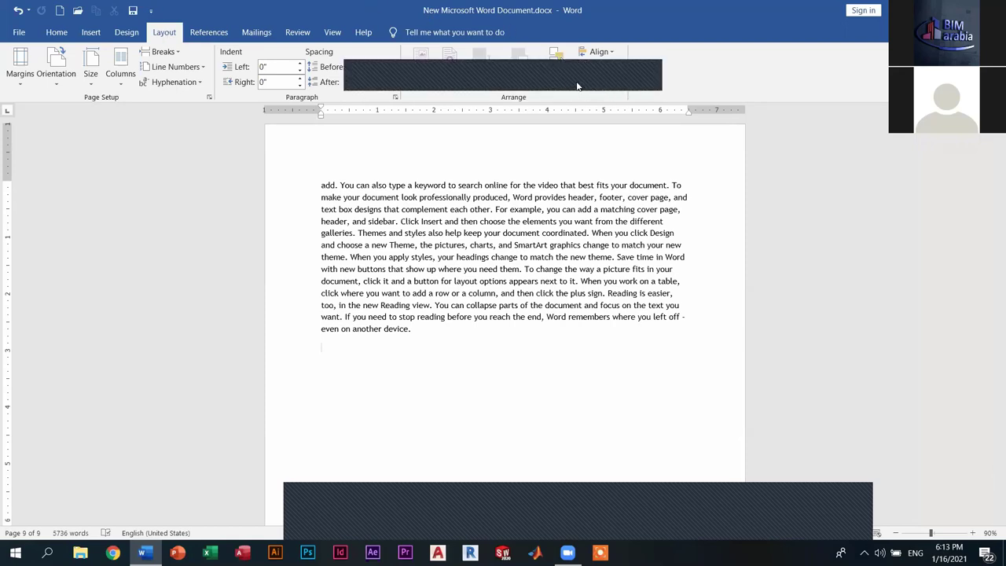
pyautogui.click(28, 85)
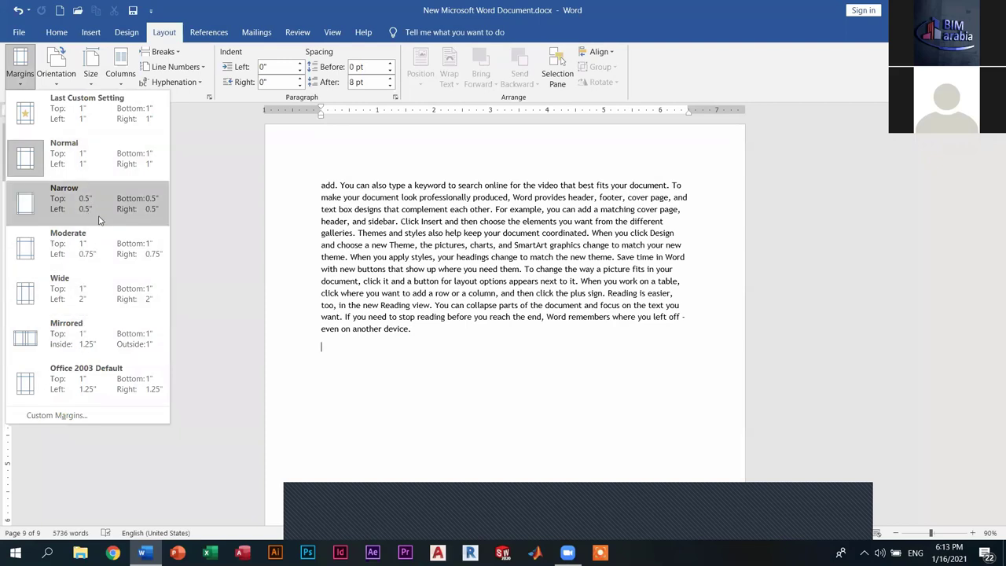
pyautogui.click(62, 197)
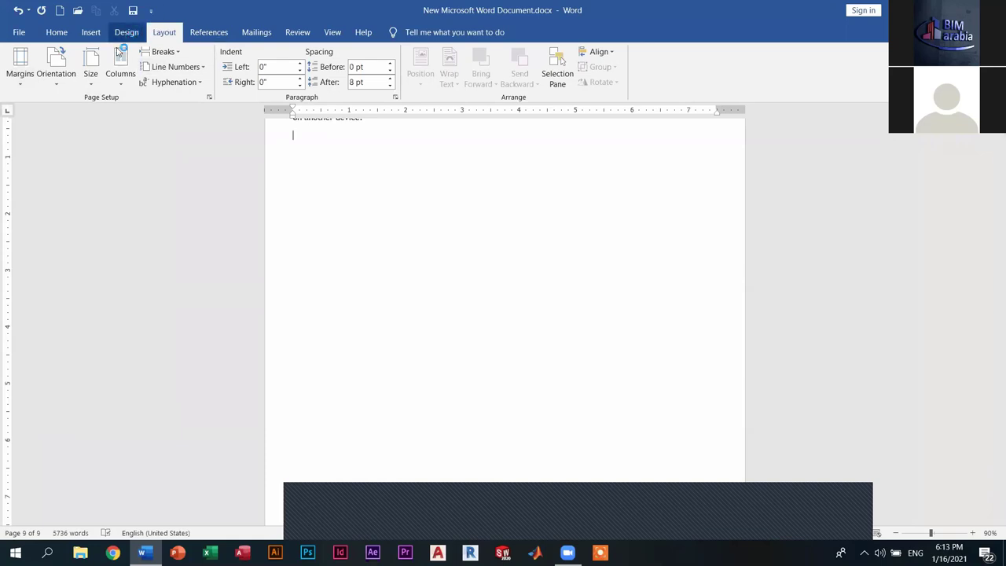
# - Reopen the margin presets gallery to review the preset options
pyautogui.click(24, 81)
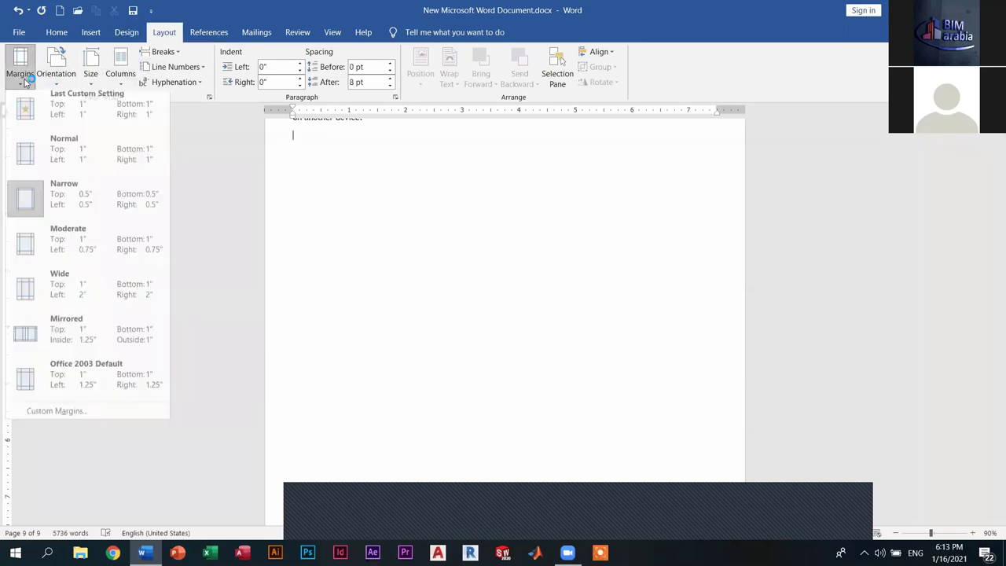
pyautogui.click(74, 150)
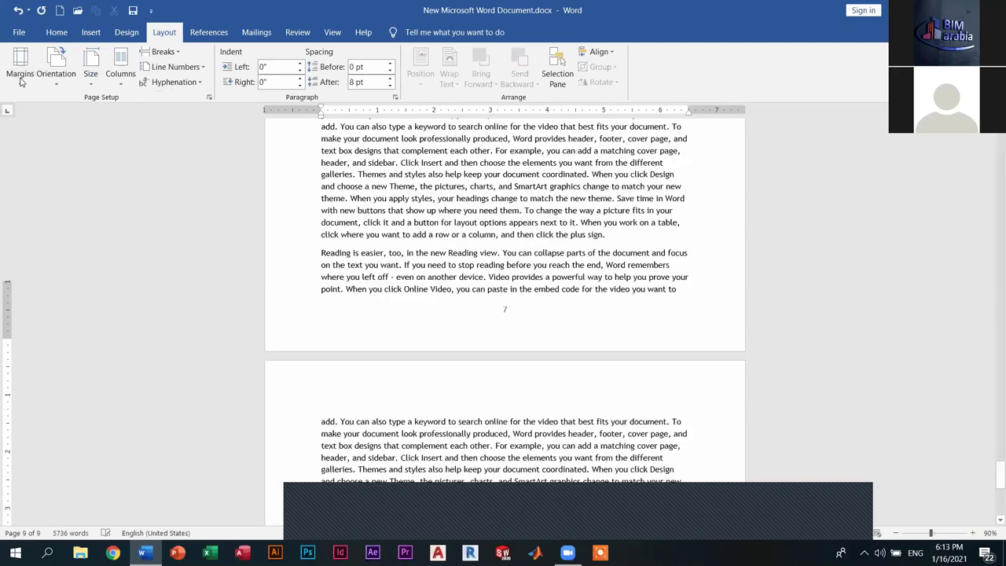
pyautogui.click(22, 82)
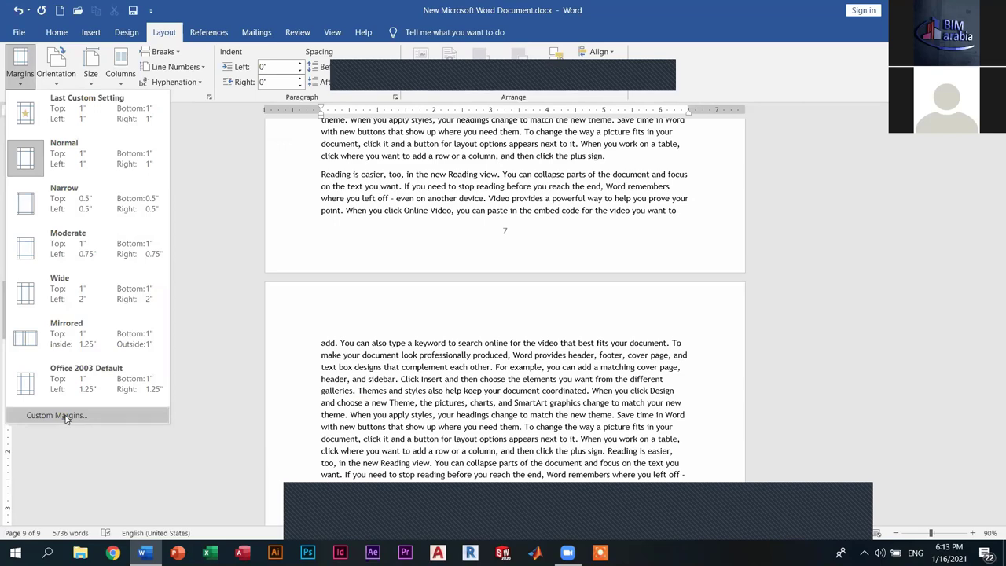
pyautogui.click(56, 414)
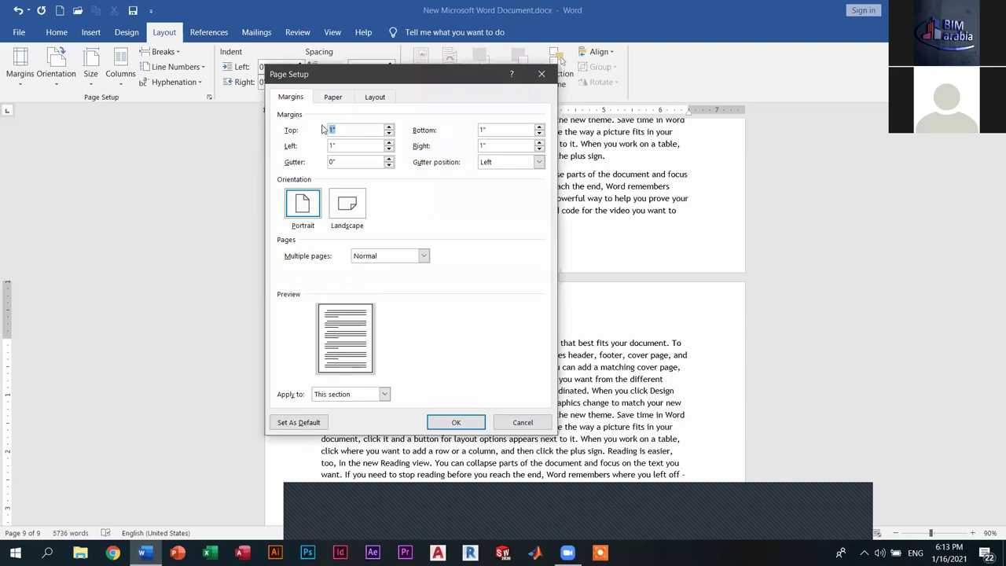
pyautogui.click(340, 96)
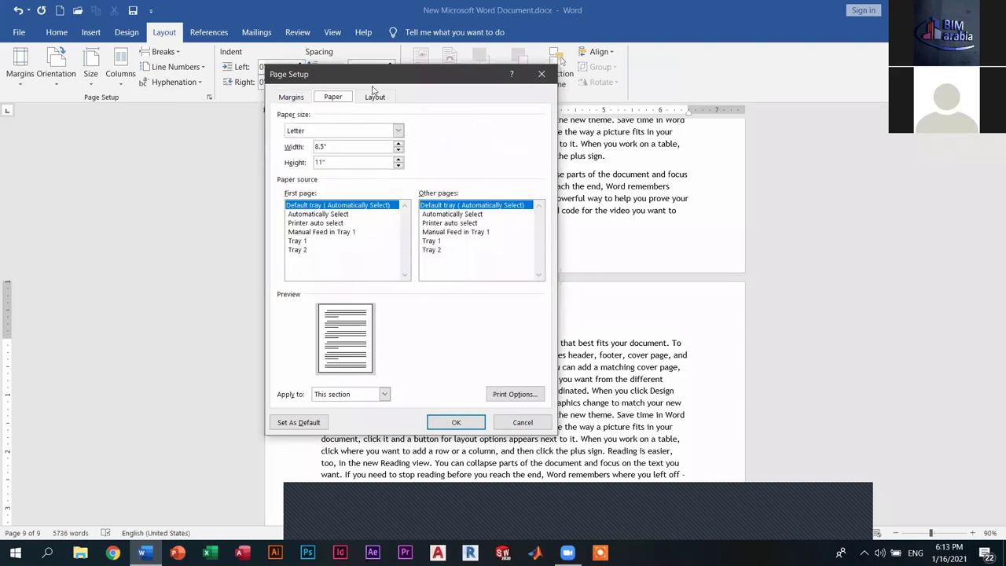
pyautogui.click(384, 97)
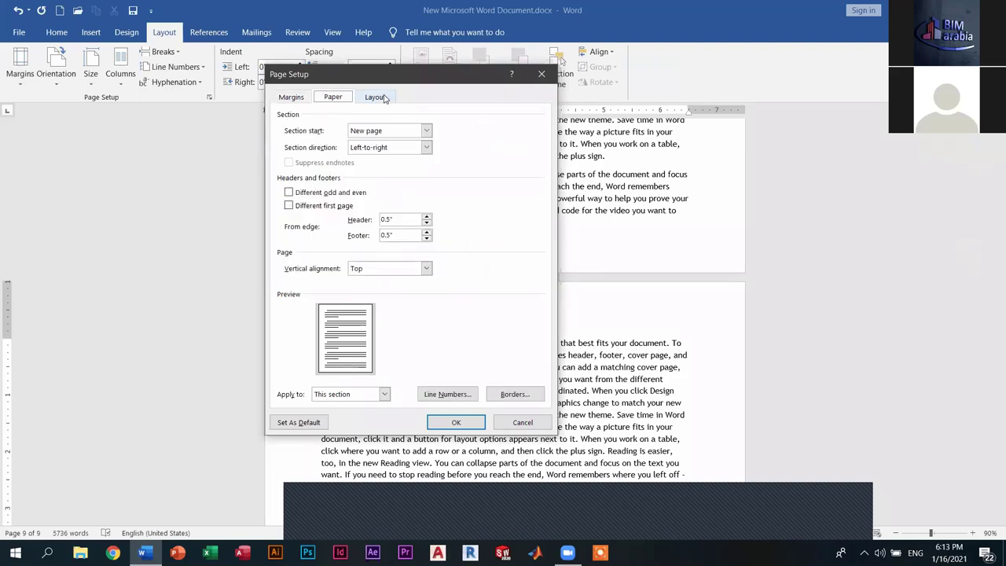
pyautogui.click(337, 97)
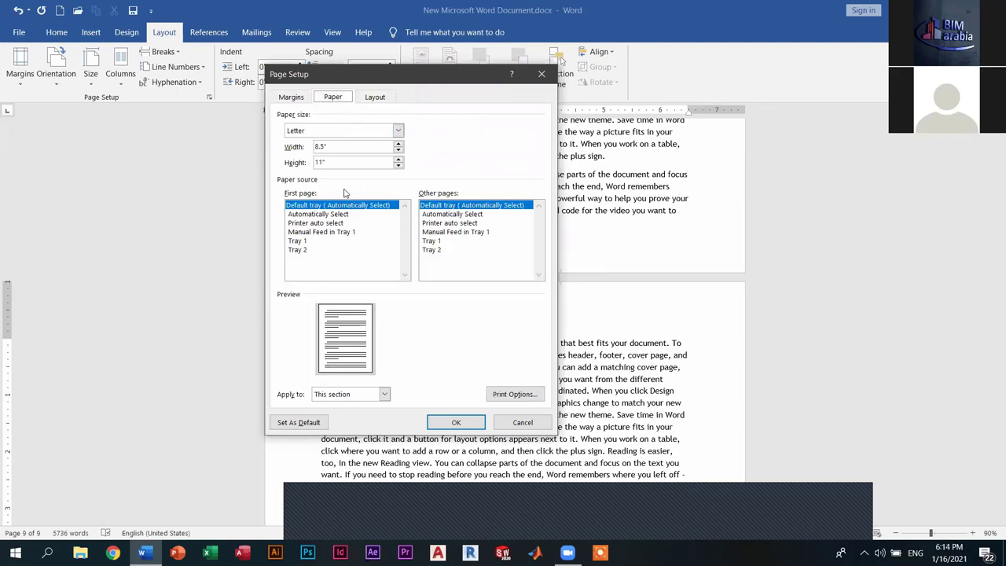
pyautogui.click(299, 98)
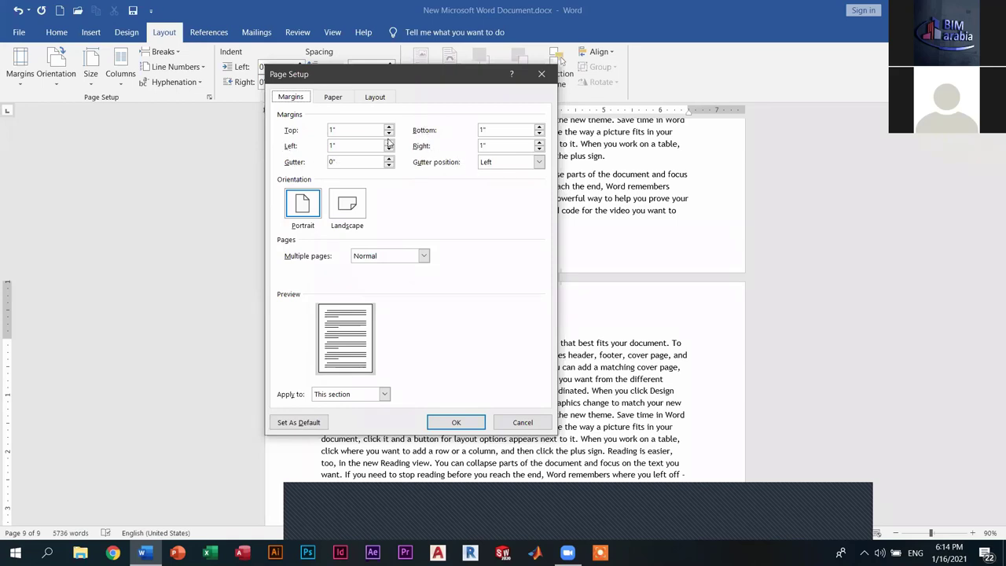
pyautogui.click(389, 128)
pyautogui.click(389, 128)
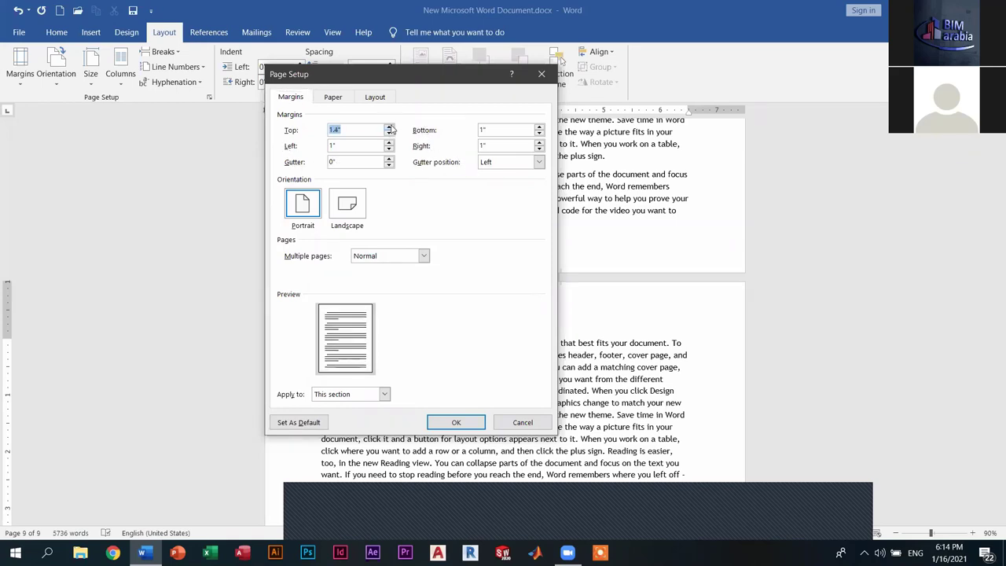
pyautogui.click(389, 128)
pyautogui.click(389, 127)
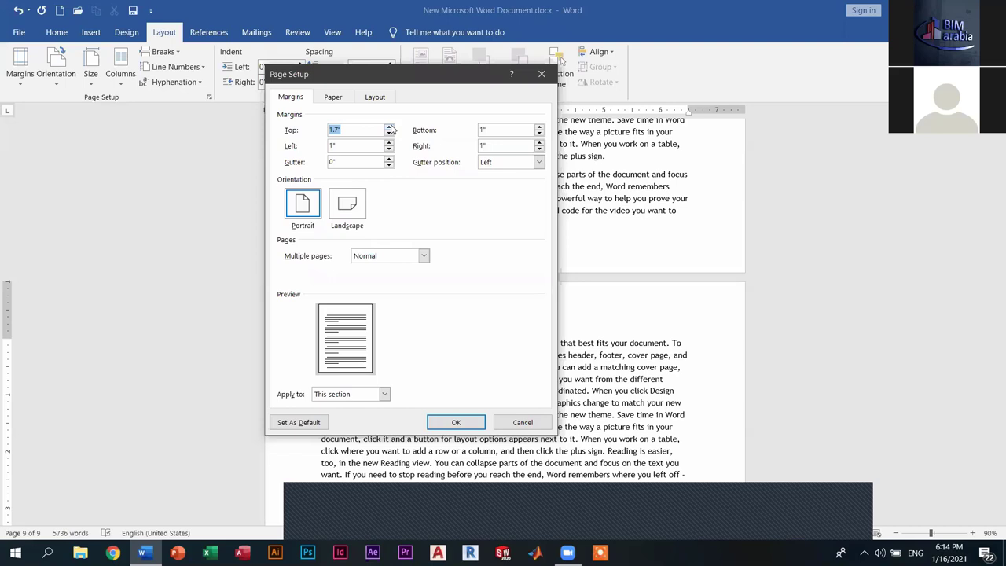
pyautogui.click(389, 127)
pyautogui.click(389, 127)
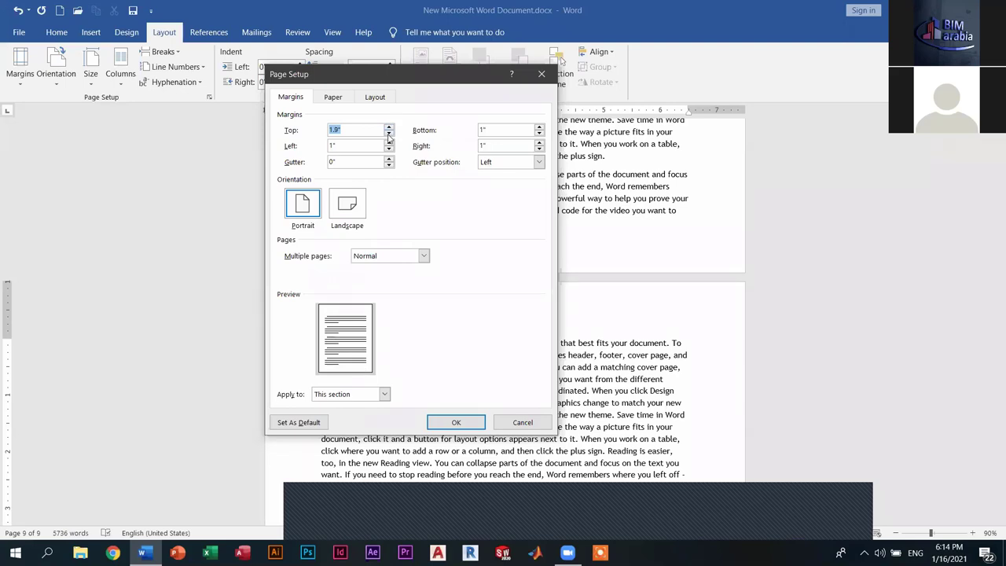
pyautogui.click(389, 138)
pyautogui.click(389, 137)
pyautogui.click(389, 137)
pyautogui.click(389, 138)
pyautogui.click(389, 138)
pyautogui.click(389, 138)
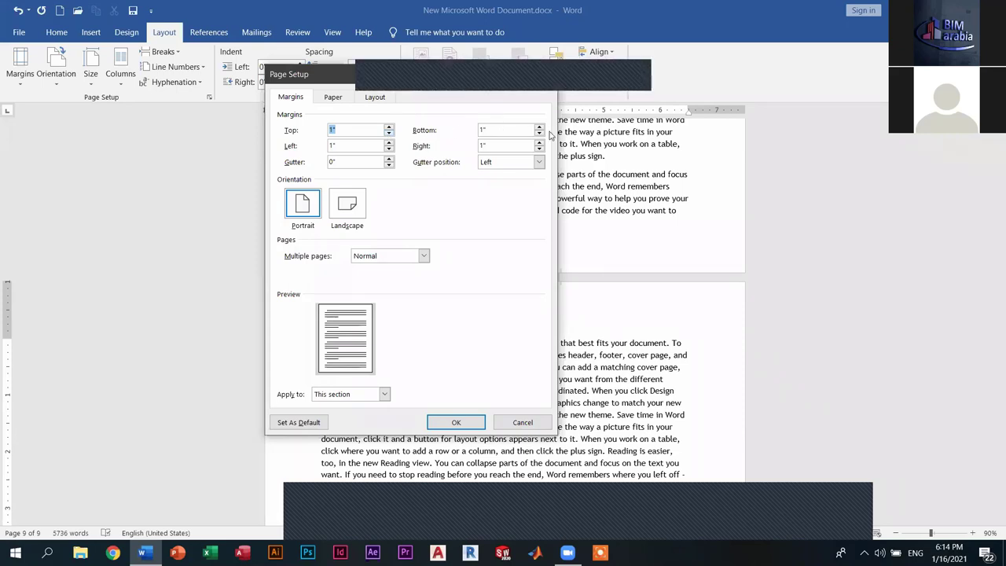
pyautogui.click(538, 68)
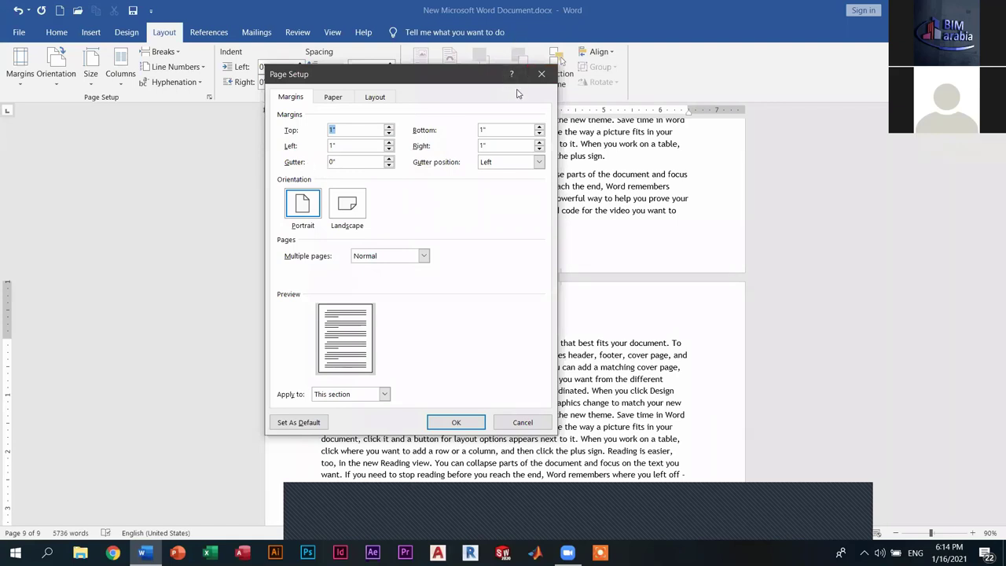
pyautogui.click(537, 79)
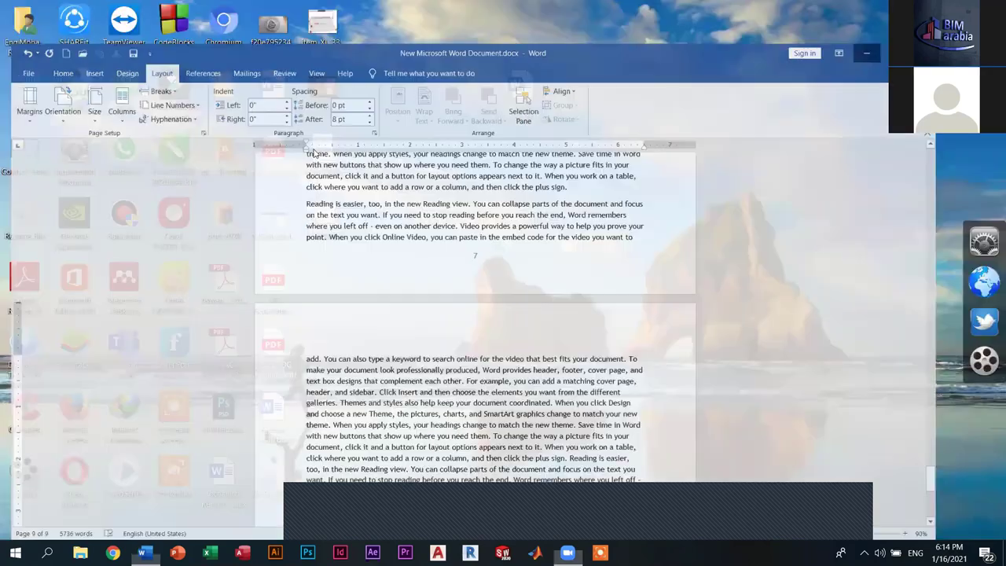
pyautogui.press('super+d')
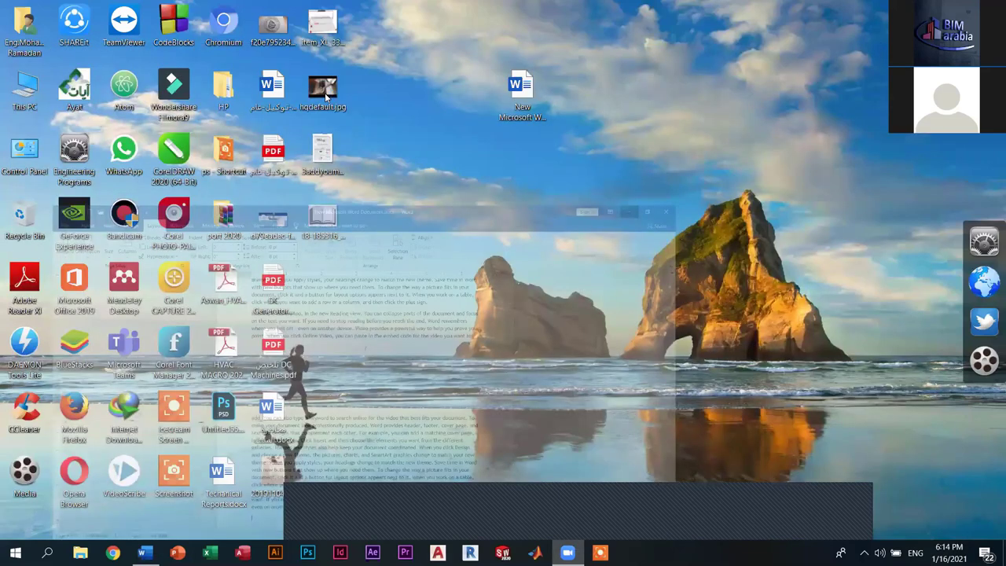
pyautogui.doubleClick(325, 93)
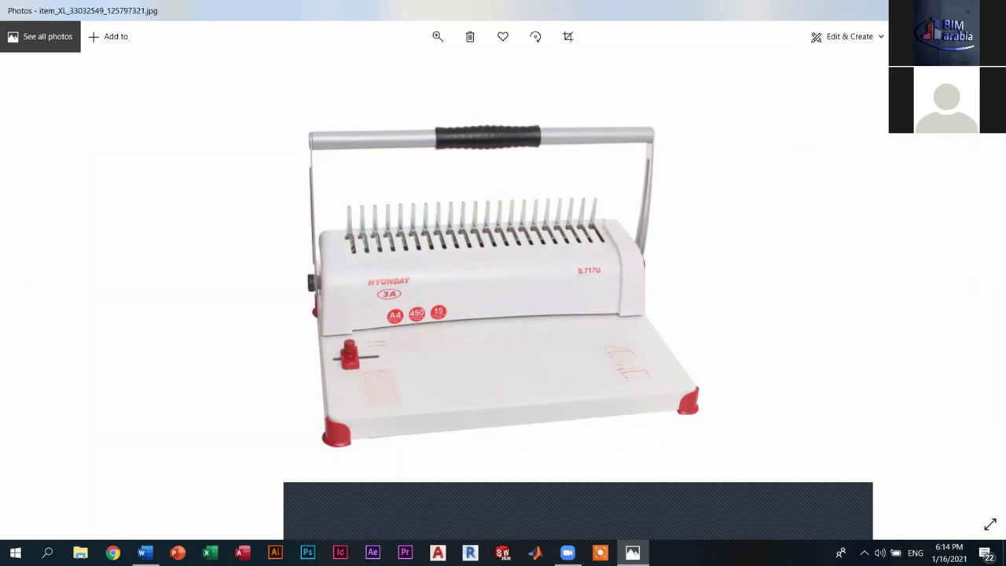
pyautogui.hotkey('alt', 'F4')
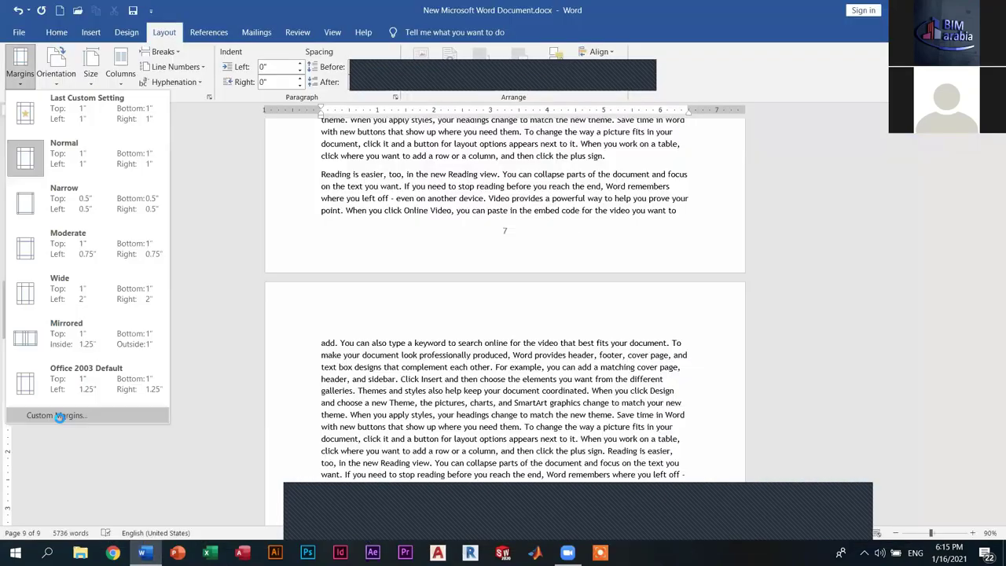
pyautogui.click(59, 421)
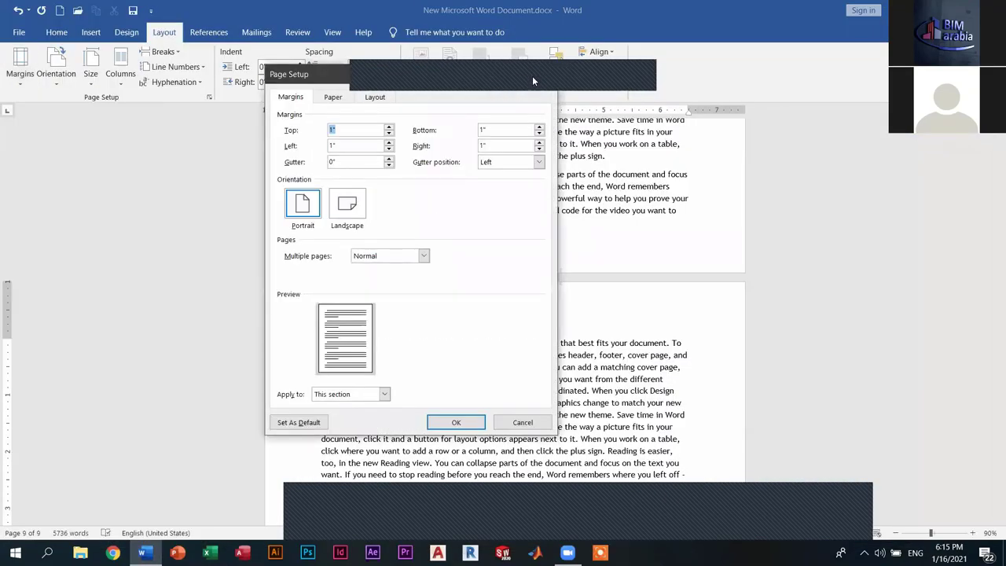
pyautogui.click(388, 159)
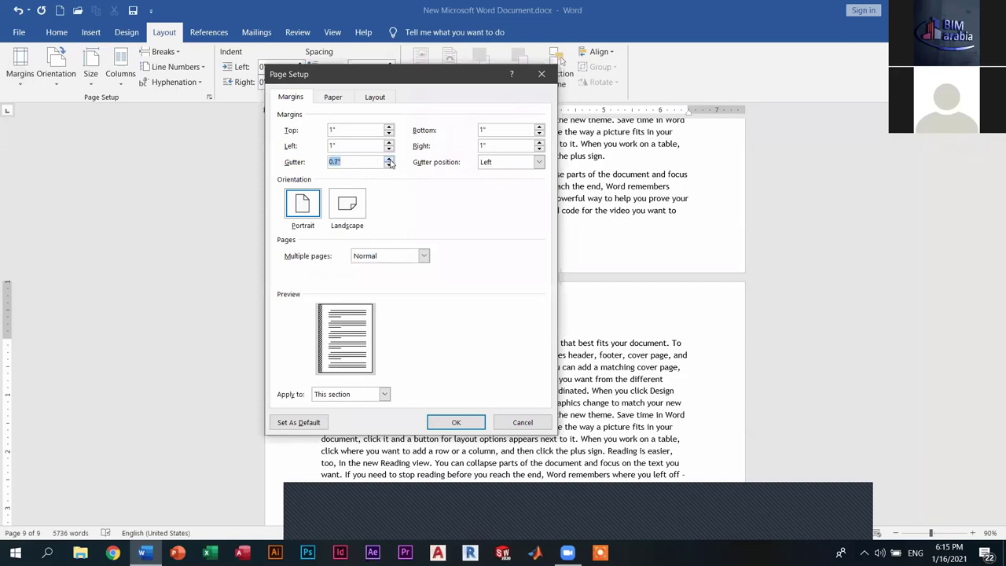
pyautogui.click(389, 159)
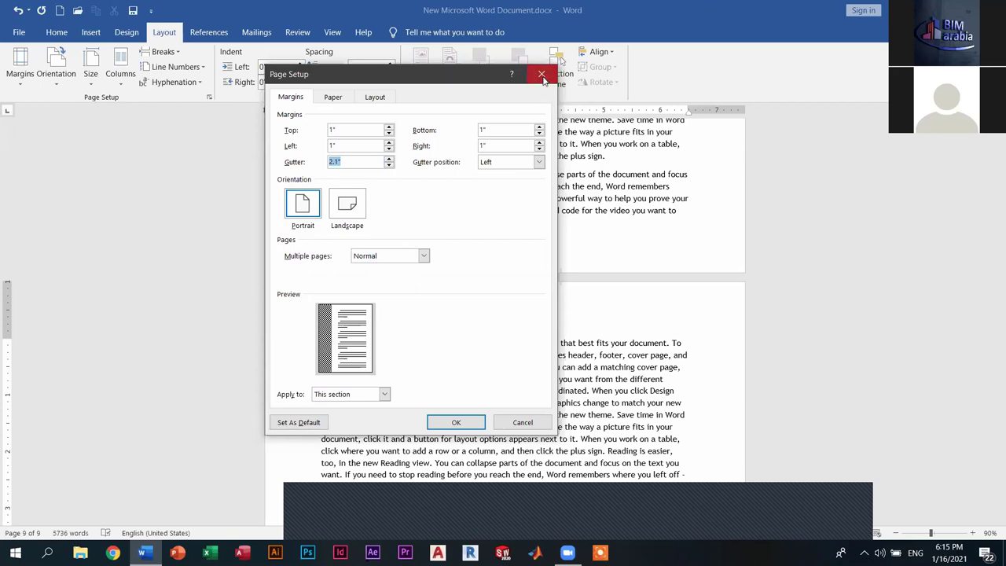
pyautogui.click(542, 75)
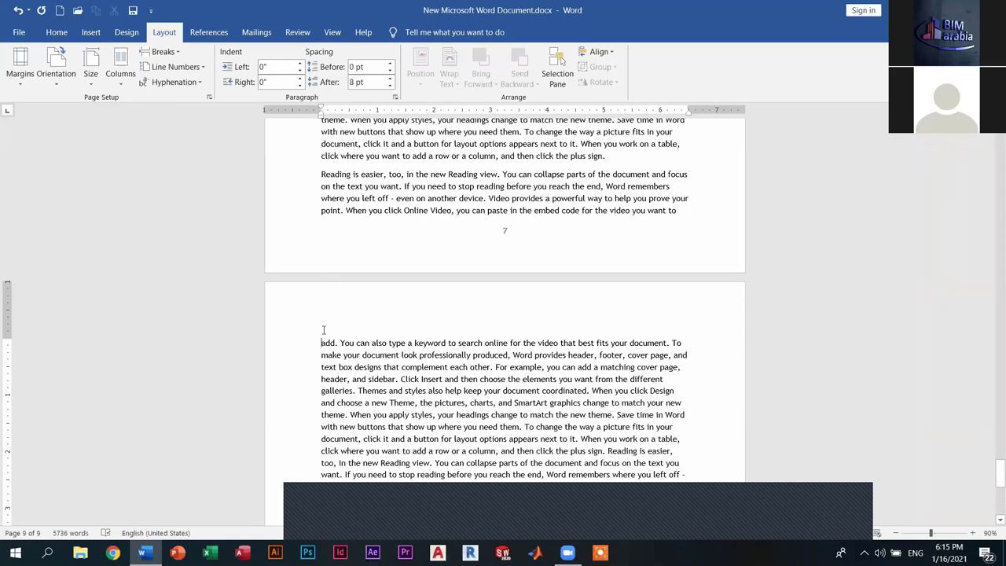
# - Try left indents of 0.1" to 1" and 0.3", then reset the paragraph's left indent to 0"
pyautogui.click(299, 63)
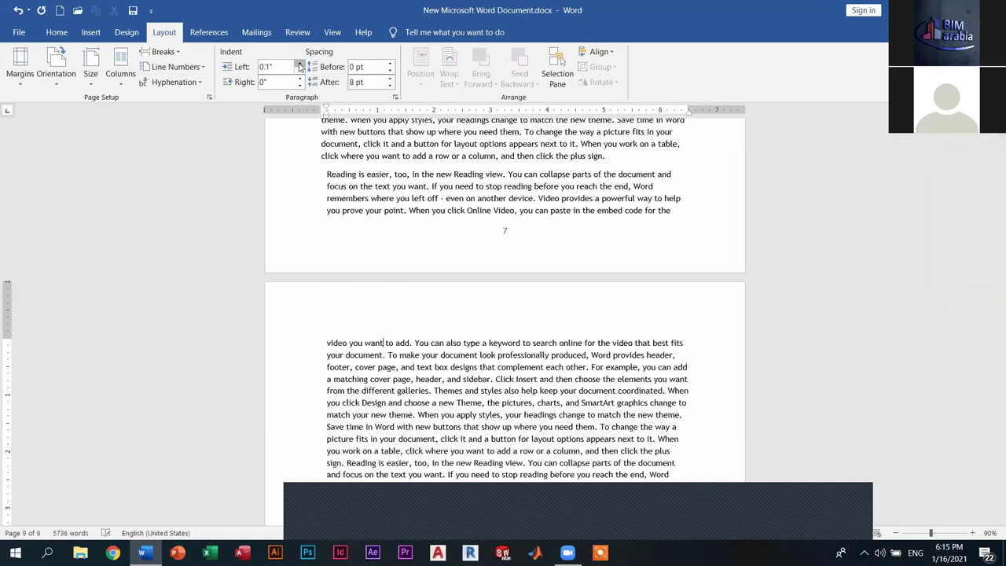
pyautogui.click(299, 65)
pyautogui.click(299, 64)
pyautogui.click(299, 65)
pyautogui.click(299, 64)
pyautogui.click(299, 64)
pyautogui.click(299, 64)
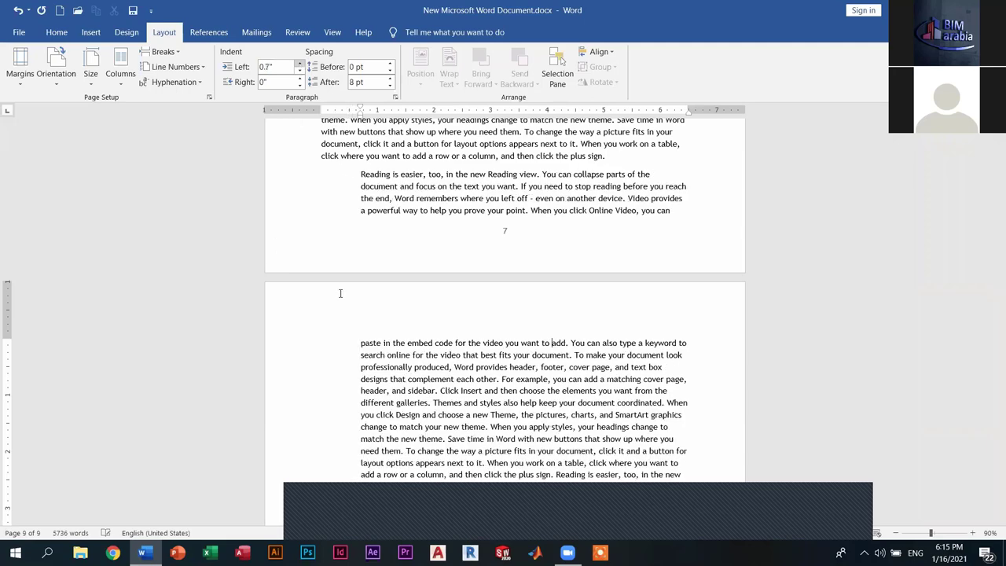
pyautogui.hotkey('ctrl', 'm')
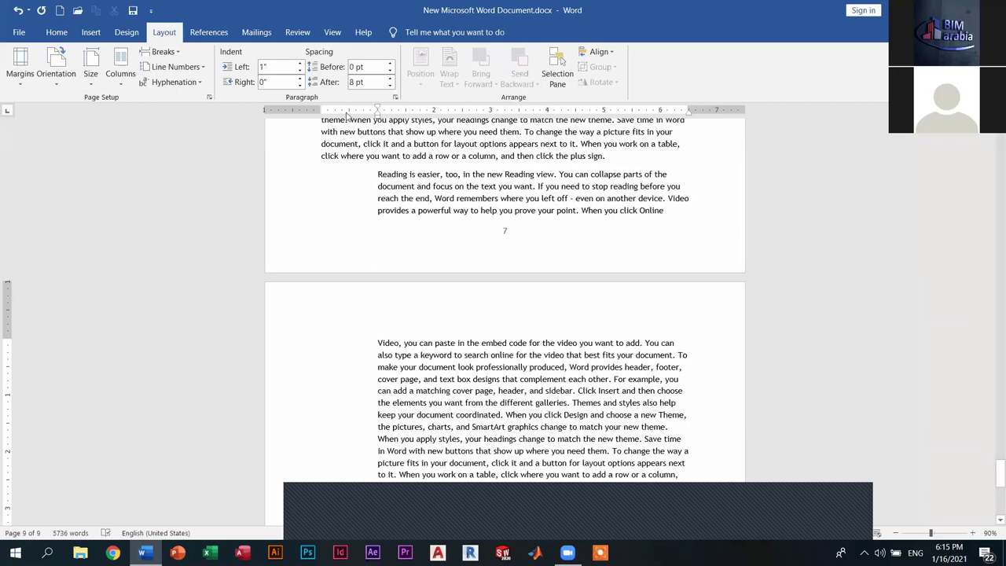
pyautogui.moveTo(377, 115); pyautogui.dragTo(337, 115)
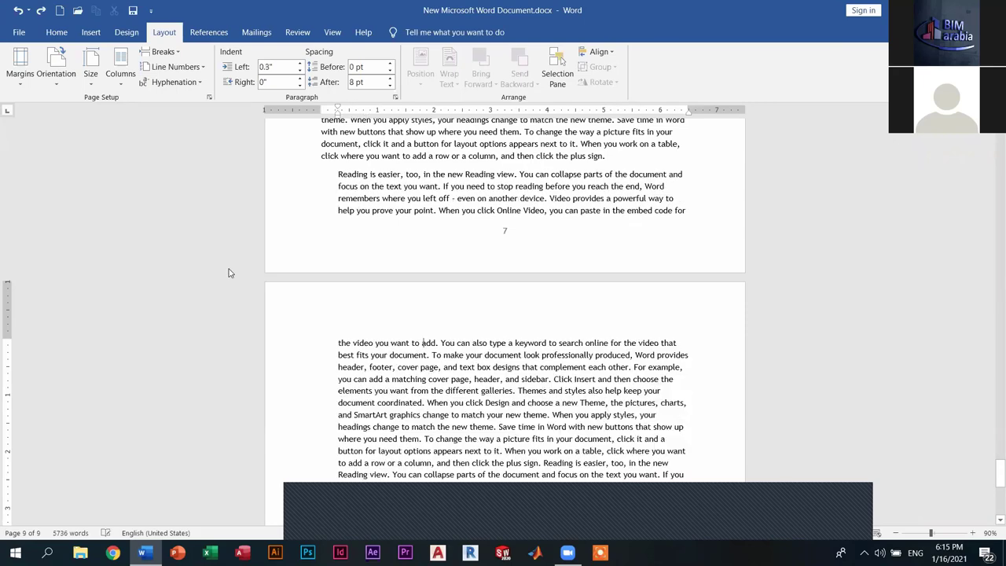
pyautogui.hotkey('ctrl', 'shift', 'm')
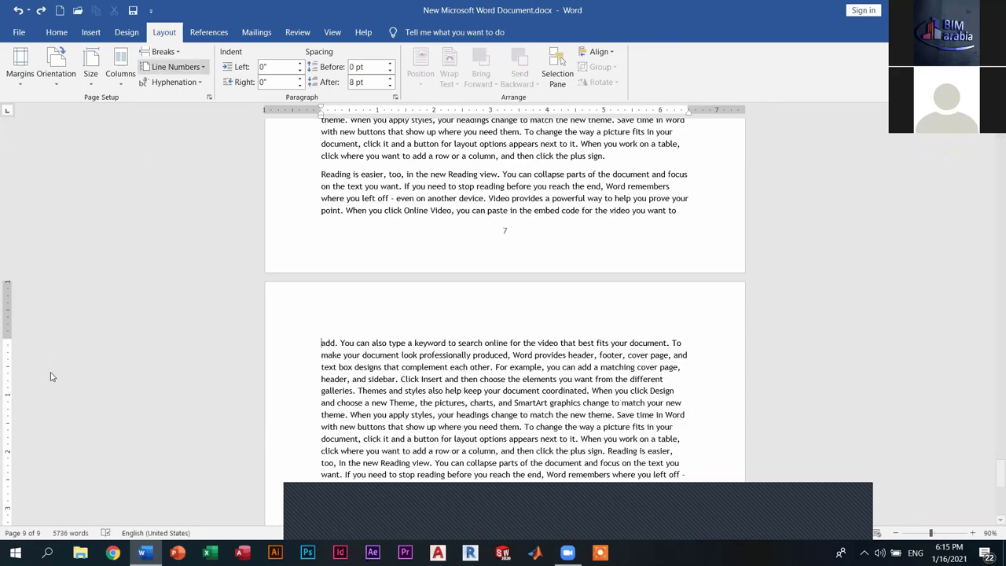
pyautogui.click(20, 64)
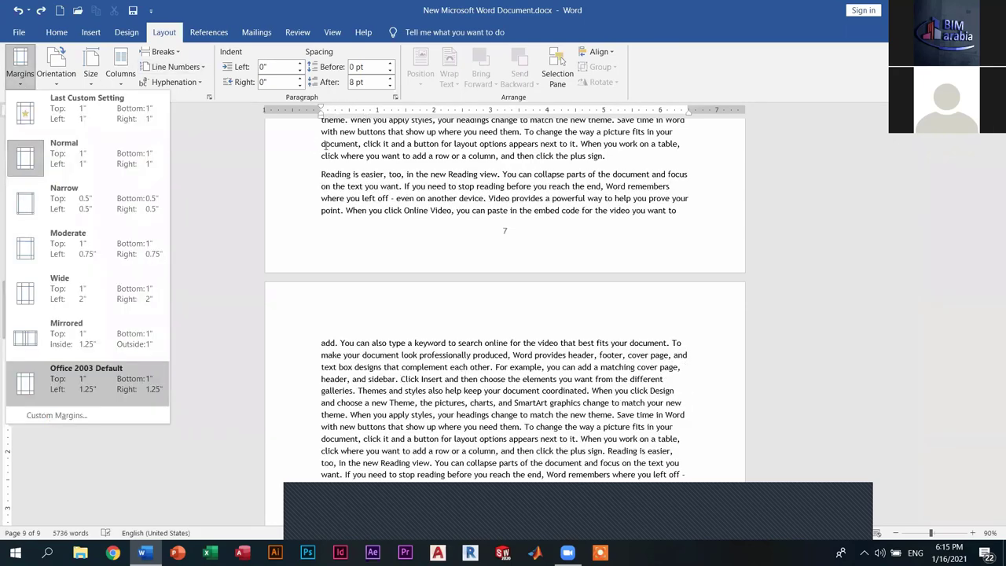
# - In Custom Margins, put the gutter on the Right at 0" and choose Landscape orientation
pyautogui.press('a')
pyautogui.click(388, 158)
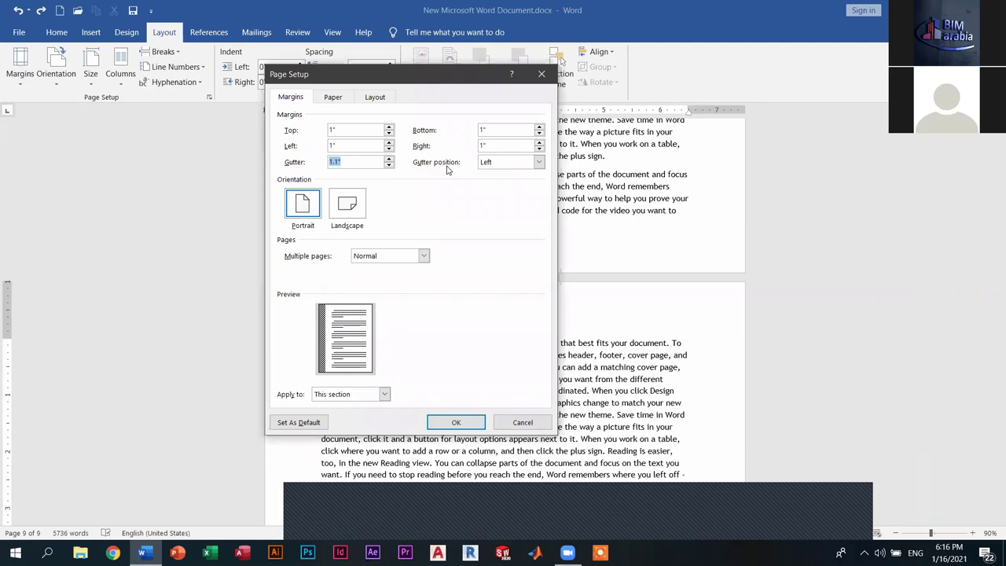
pyautogui.click(539, 162)
pyautogui.click(520, 183)
pyautogui.click(539, 162)
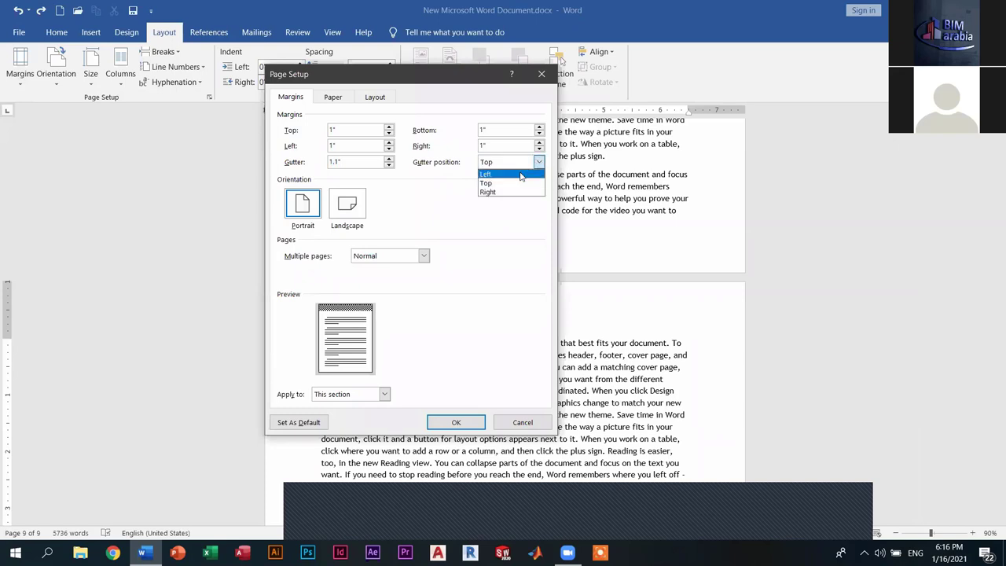
pyautogui.click(508, 193)
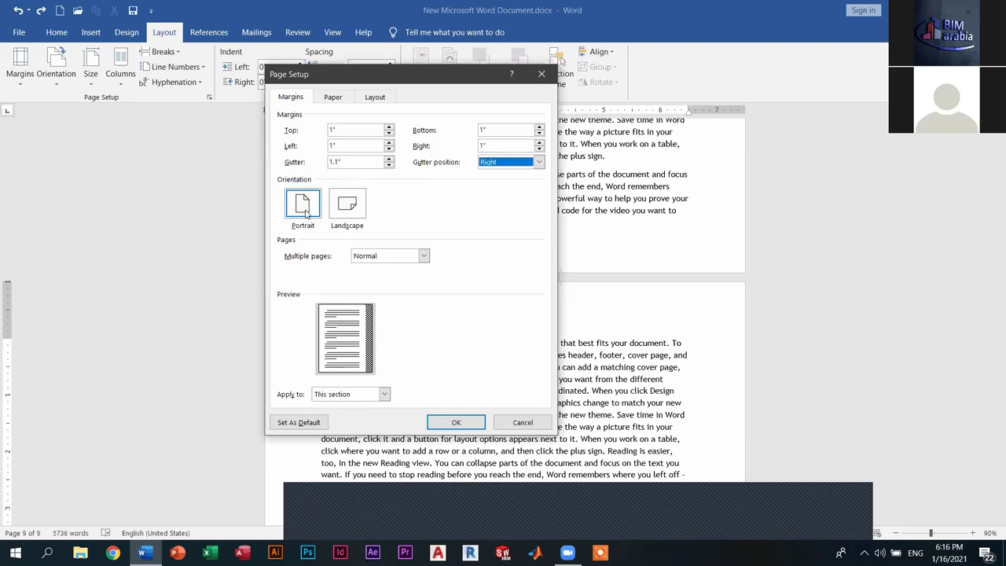
pyautogui.click(342, 212)
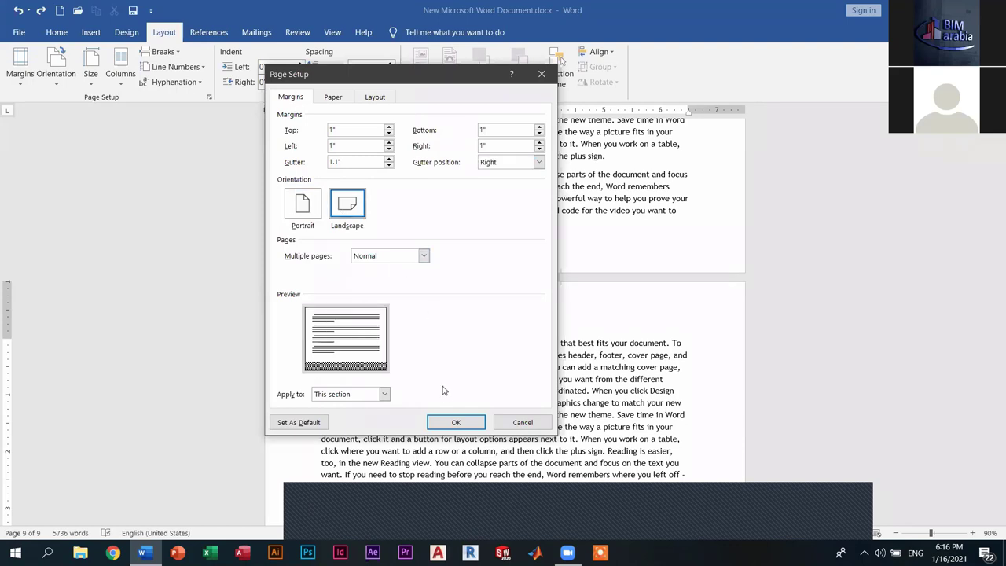
pyautogui.click(390, 168)
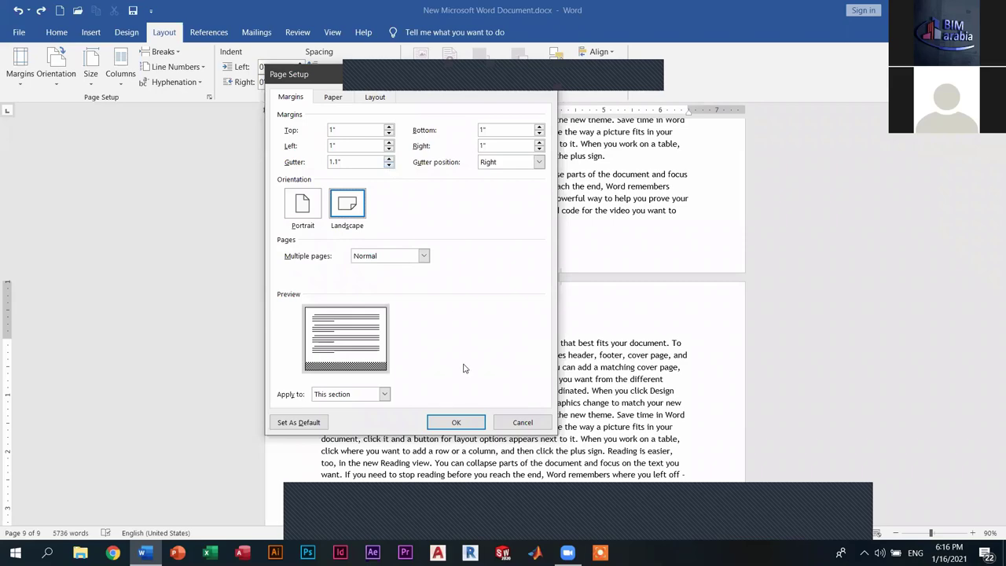
pyautogui.click(461, 425)
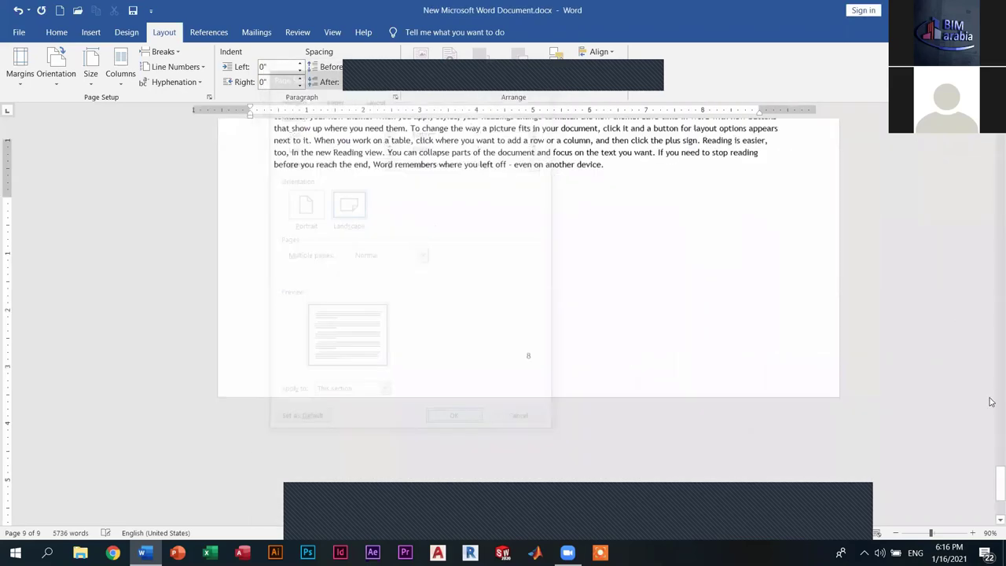
# - Scroll the document back to page 6
pyautogui.moveTo(991, 472)
pyautogui.mouseDown()
pyautogui.moveTo(986, 347)
pyautogui.moveTo(984, 386)
pyautogui.mouseUp()
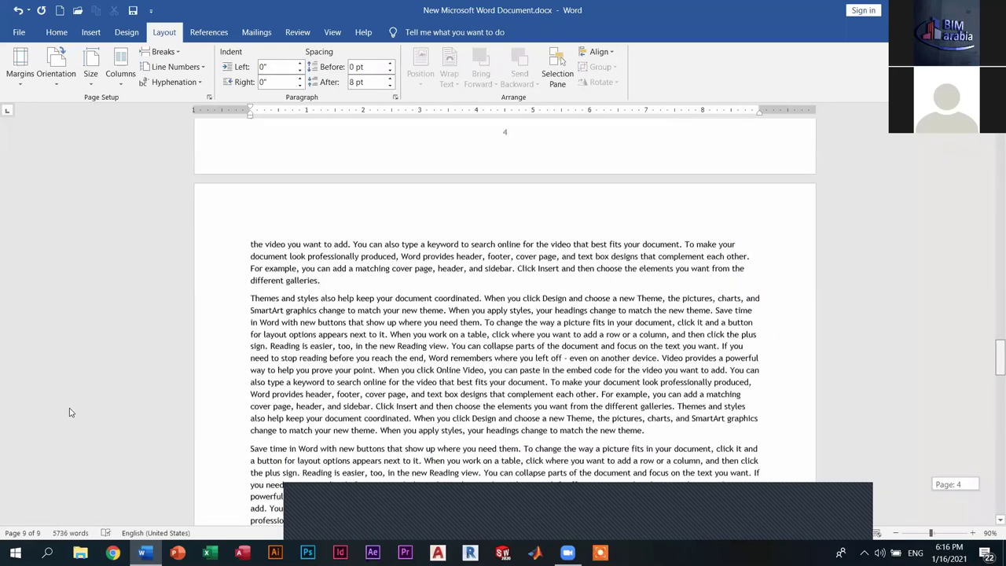
pyautogui.scroll(-1, 71, 415)
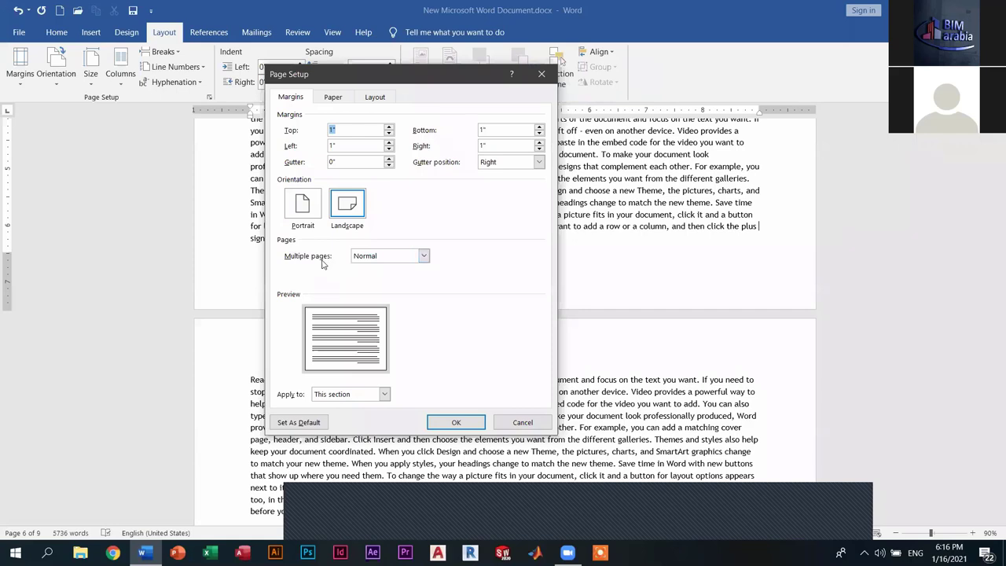
# - Switch to Portrait with Mirror margins, adjusting the inside margin and returning it to 1"
pyautogui.click(423, 257)
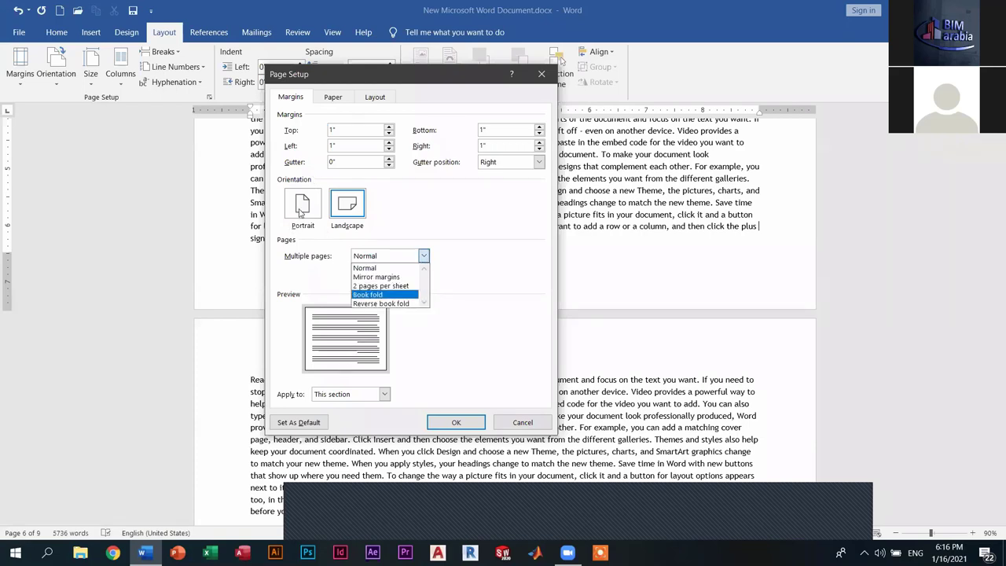
pyautogui.click(438, 241)
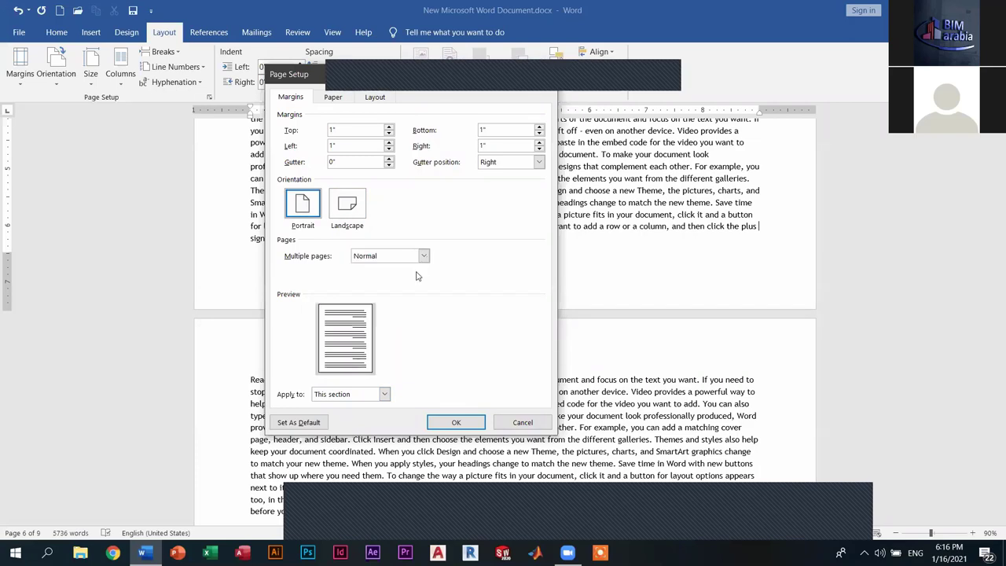
pyautogui.click(422, 255)
pyautogui.click(385, 279)
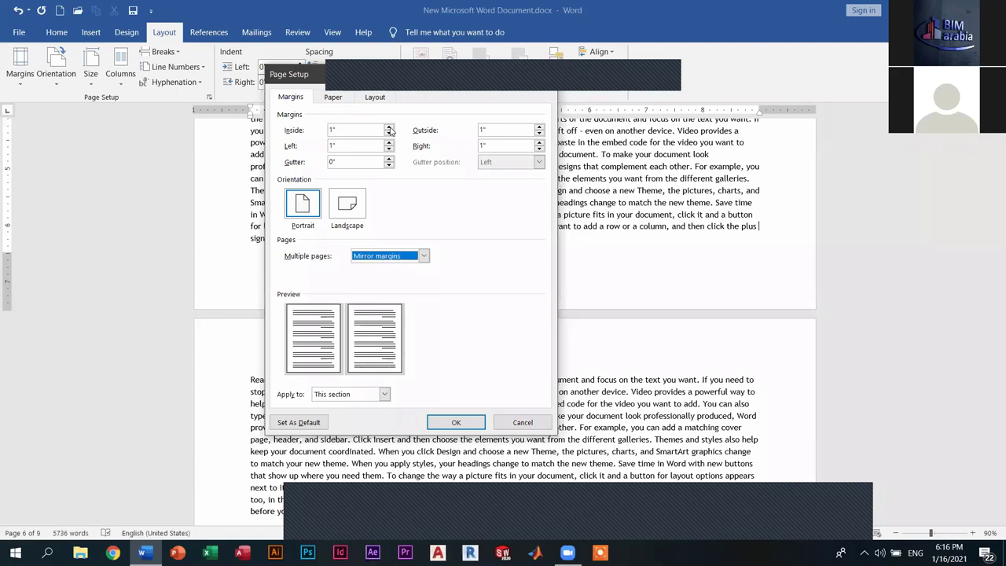
pyautogui.click(389, 126)
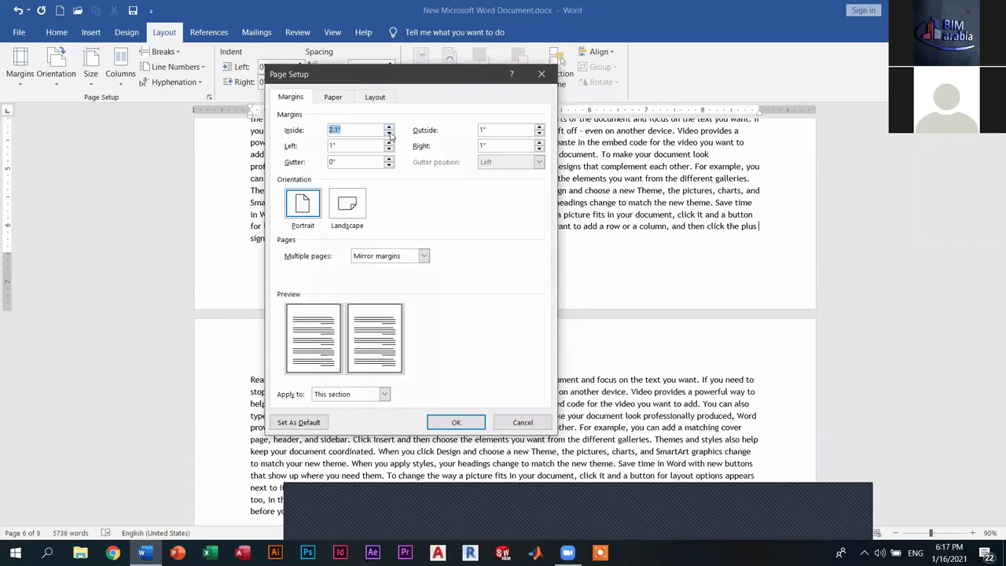
pyautogui.click(389, 135)
pyautogui.click(389, 134)
pyautogui.click(388, 134)
pyautogui.click(389, 134)
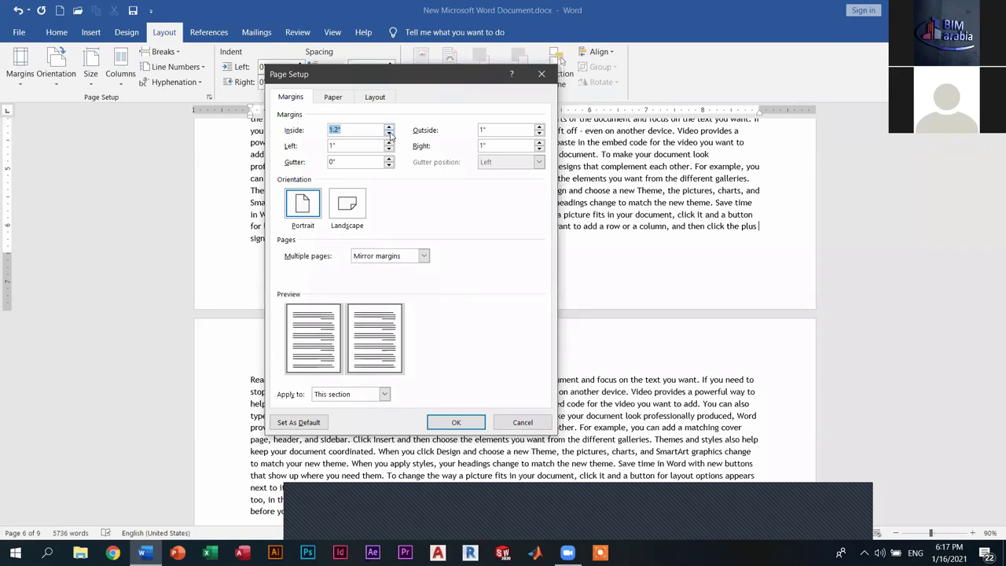
pyautogui.click(389, 134)
pyautogui.click(389, 135)
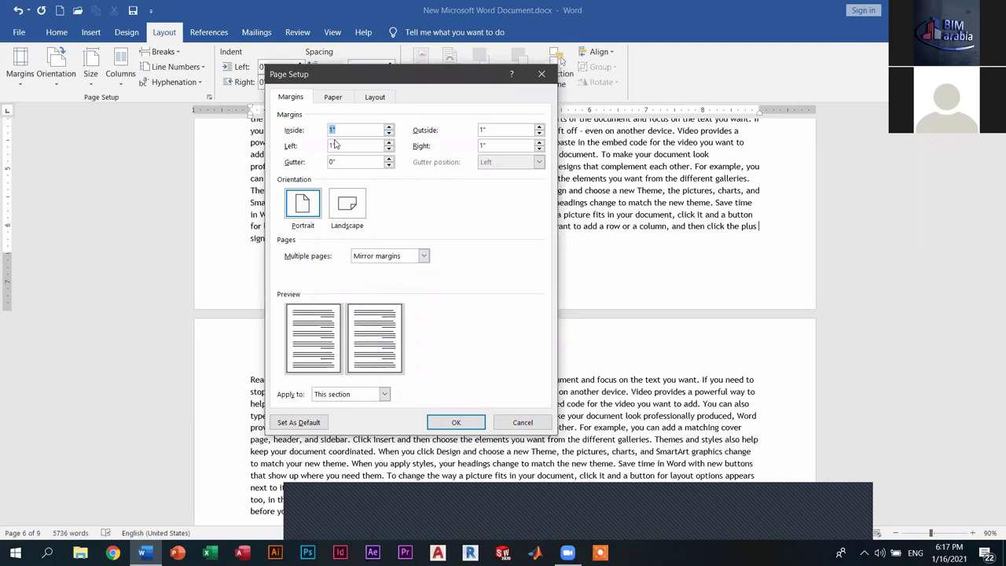
# - Widen the binding gutter, then shrink it back toward 0"
pyautogui.click(389, 158)
pyautogui.click(389, 158)
pyautogui.click(389, 158)
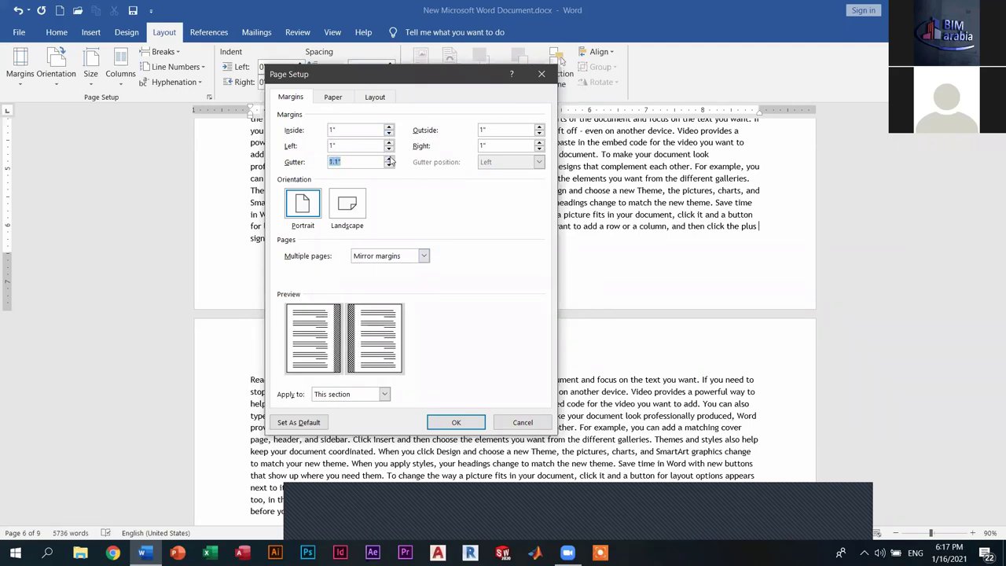
pyautogui.click(389, 165)
pyautogui.click(389, 165)
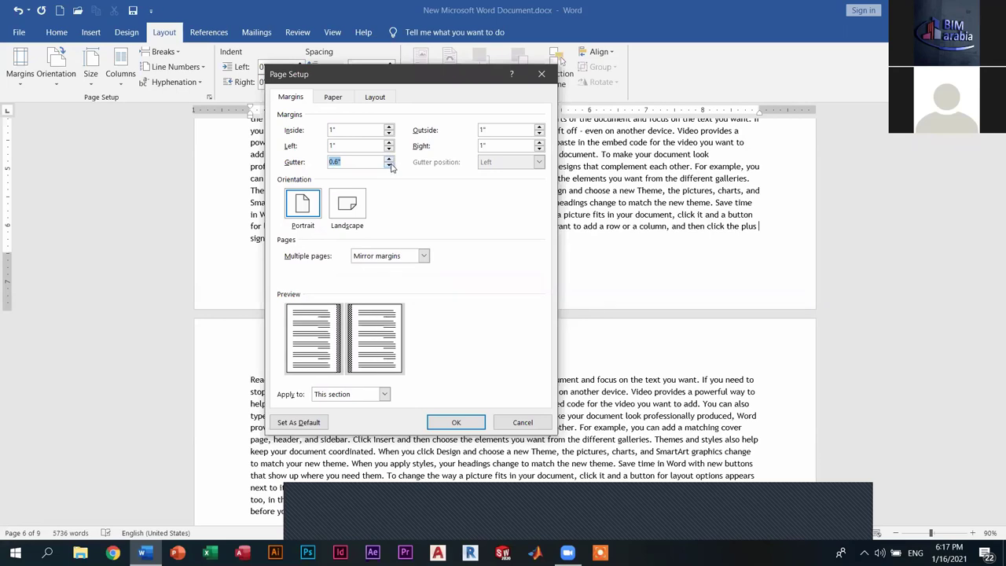
pyautogui.click(389, 165)
pyautogui.click(389, 165)
pyautogui.click(388, 165)
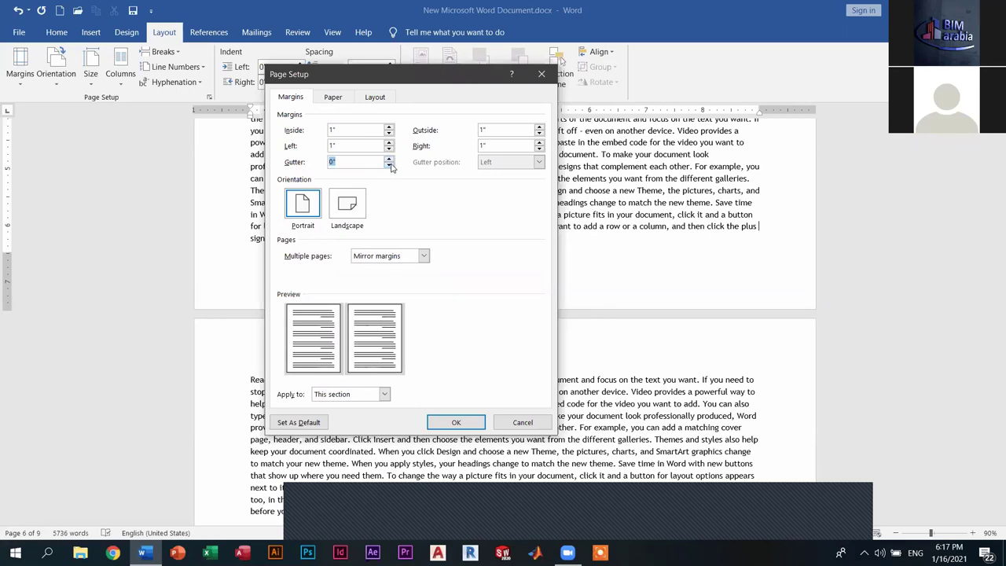
# - Try 2 pages per sheet, then choose Book fold for multiple pages
pyautogui.click(422, 255)
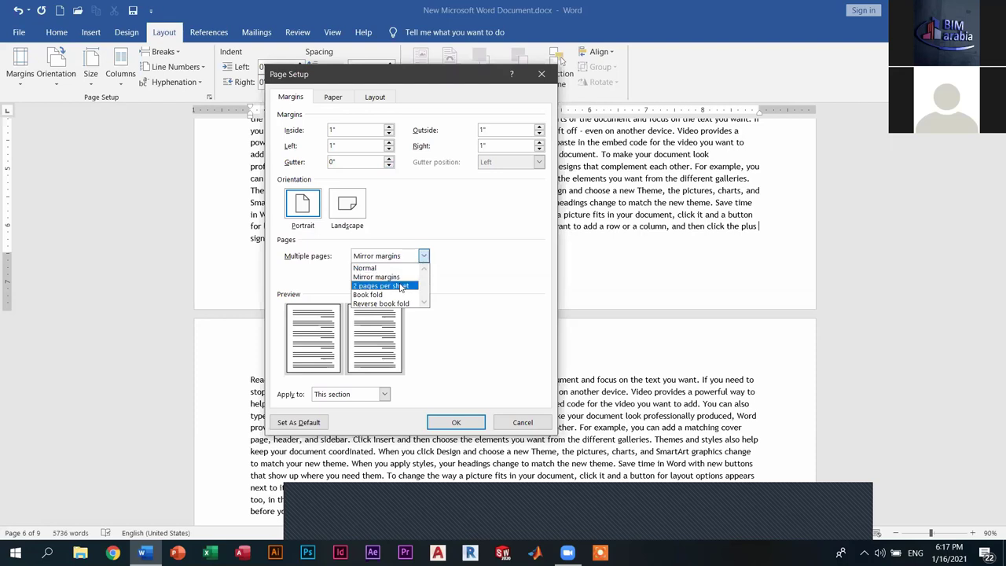
pyautogui.click(401, 287)
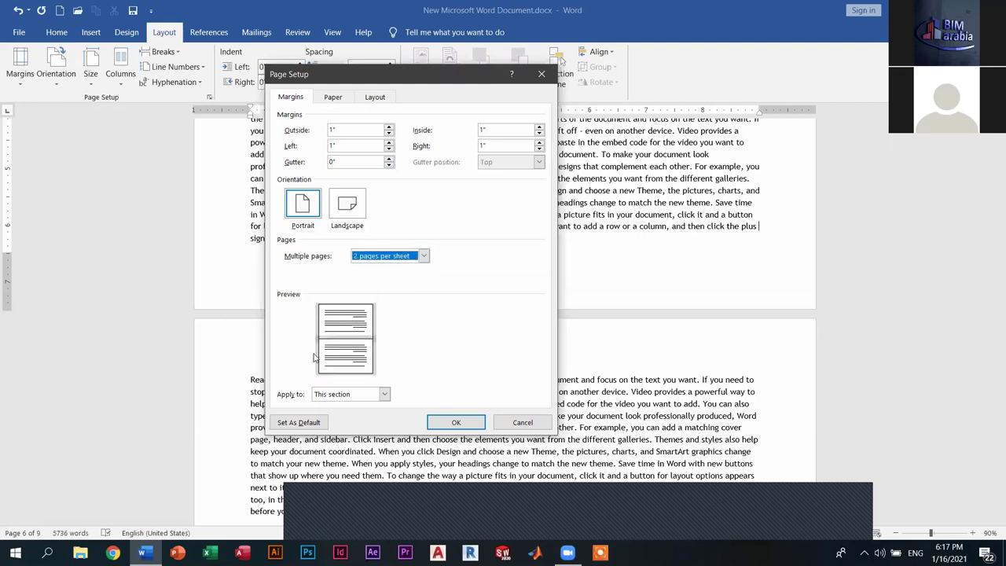
pyautogui.click(424, 256)
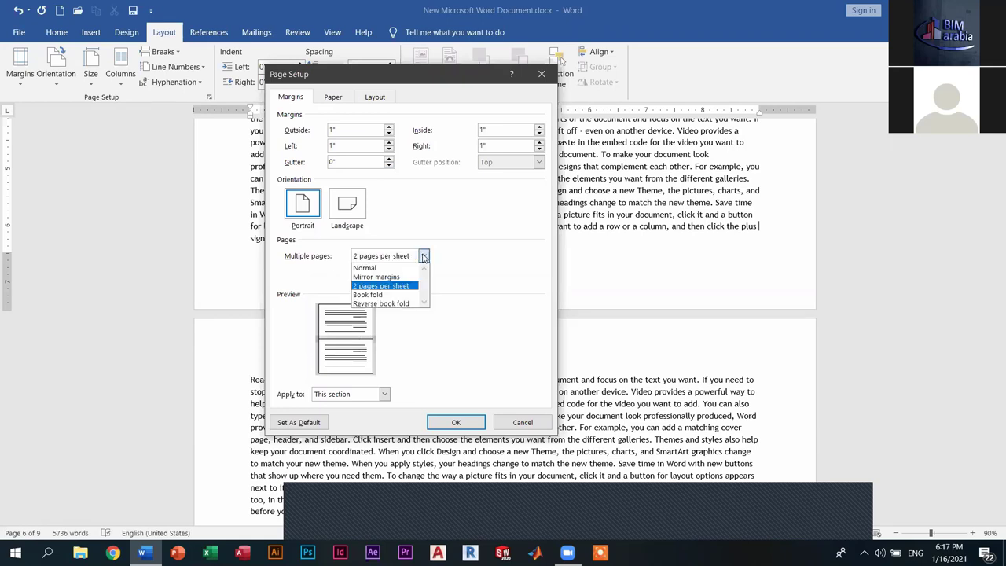
pyautogui.click(388, 294)
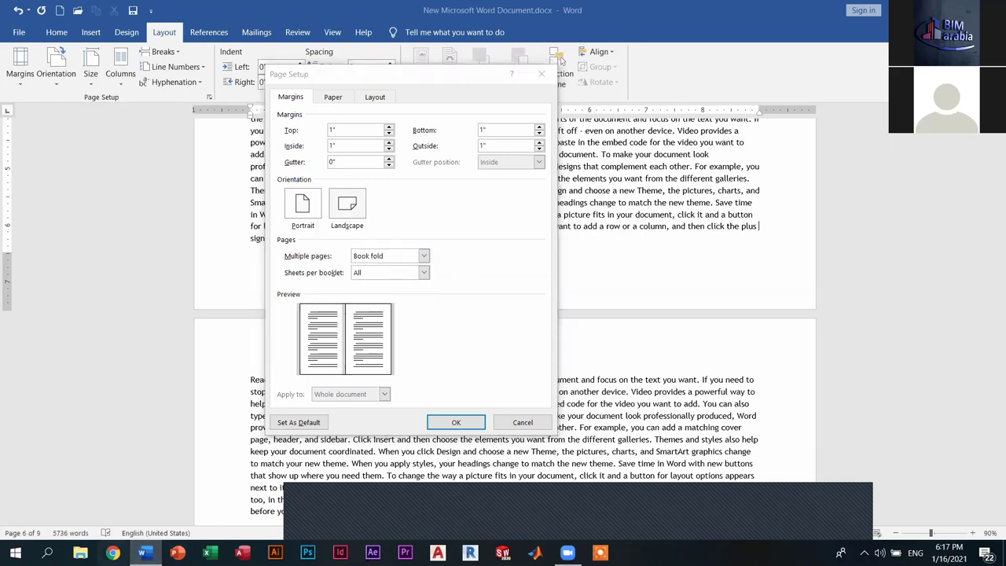
# - In Chrome, search Google images for 'book feld' and preview a book cover result
pyautogui.click(112, 552)
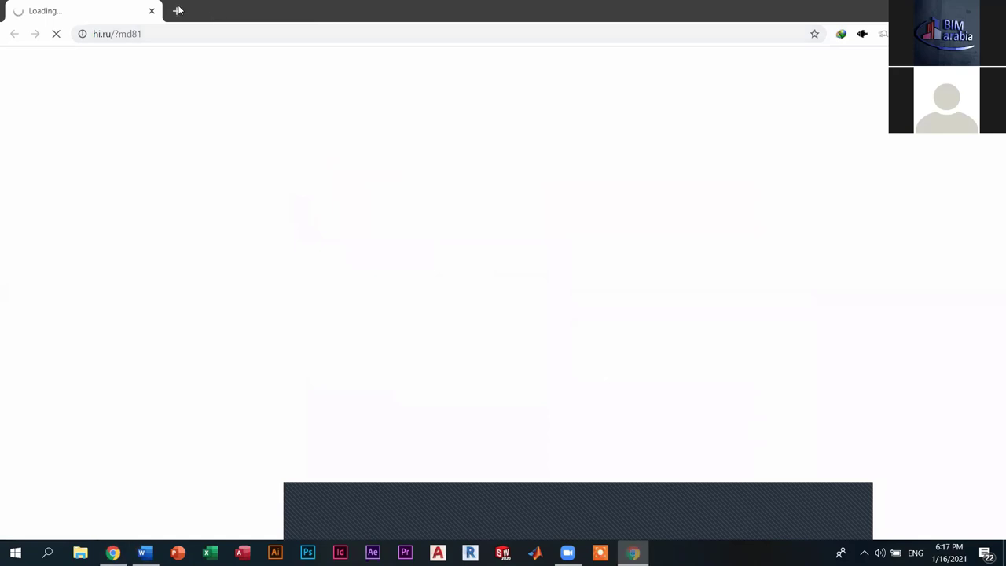
pyautogui.click(177, 11)
pyautogui.click(151, 11)
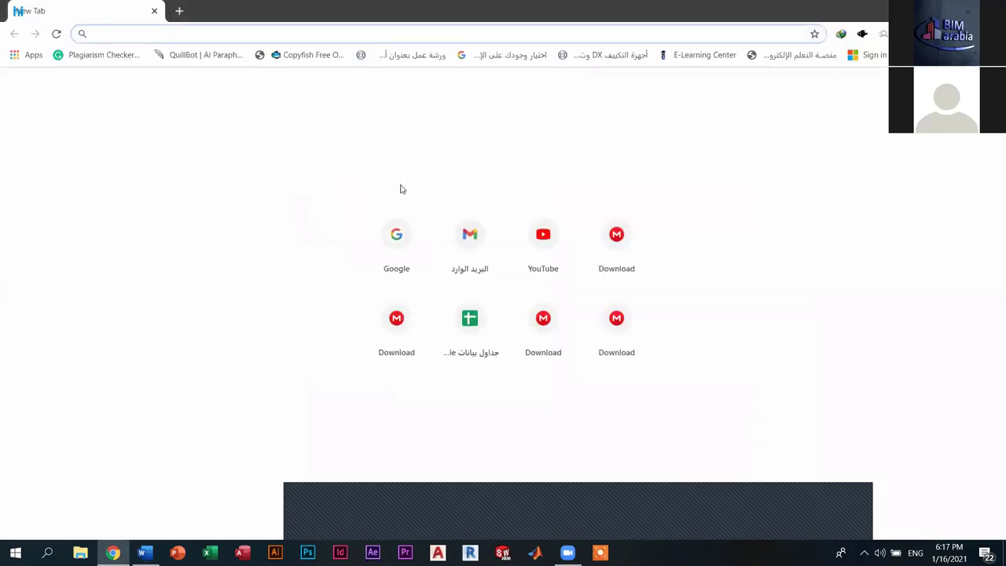
pyautogui.click(396, 236)
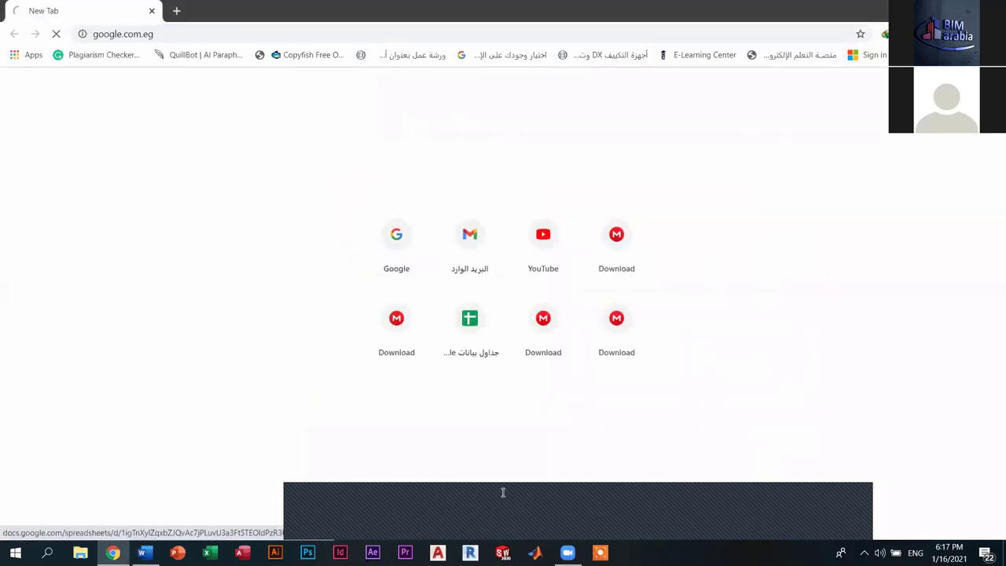
pyautogui.write('bo')
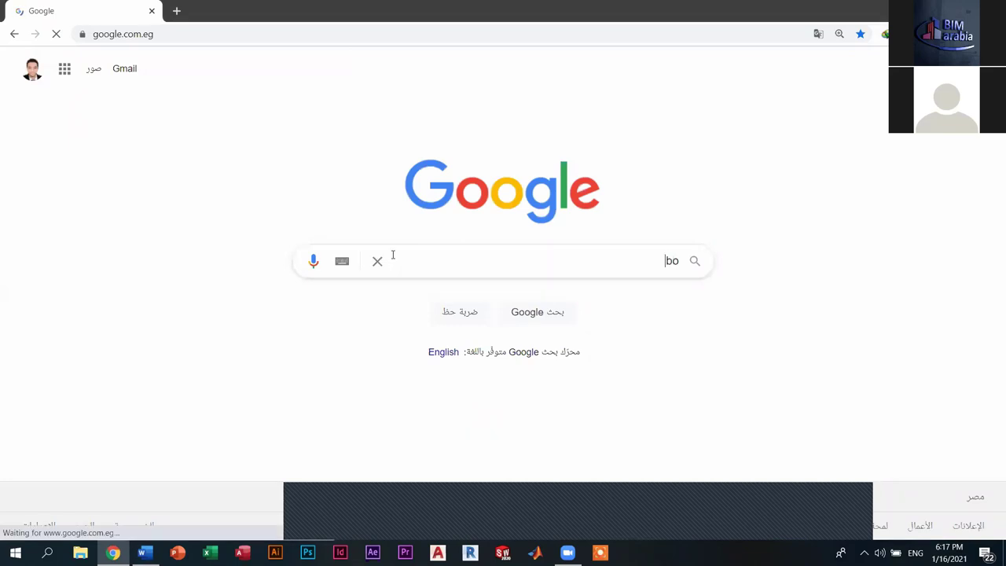
pyautogui.write('ok fel')
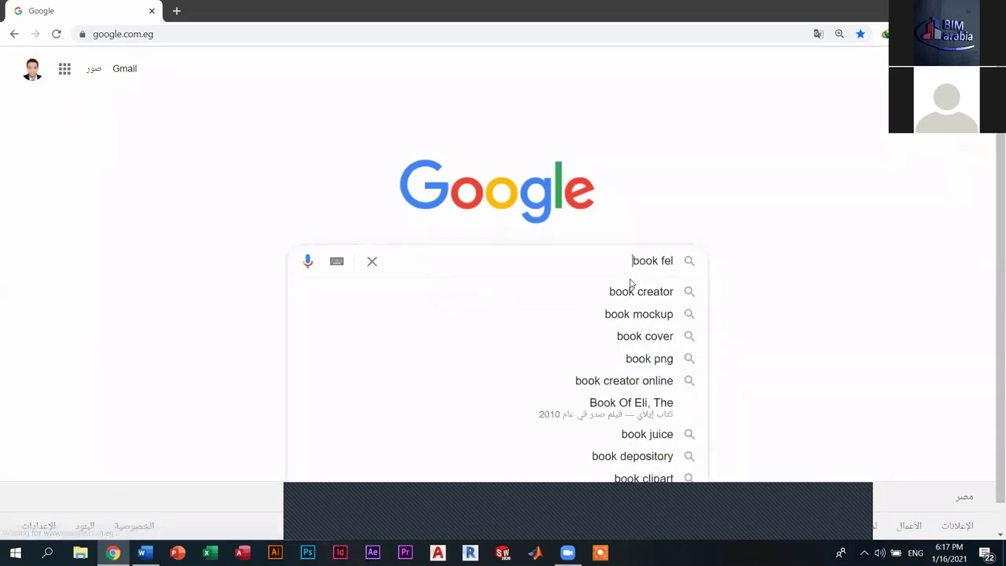
pyautogui.write('d')
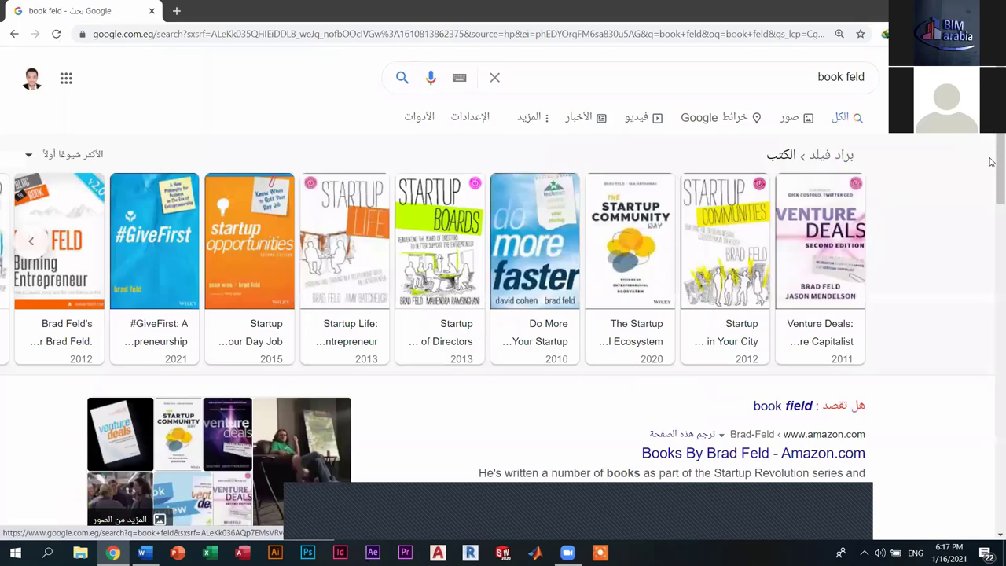
pyautogui.scroll(-1, 990, 186)
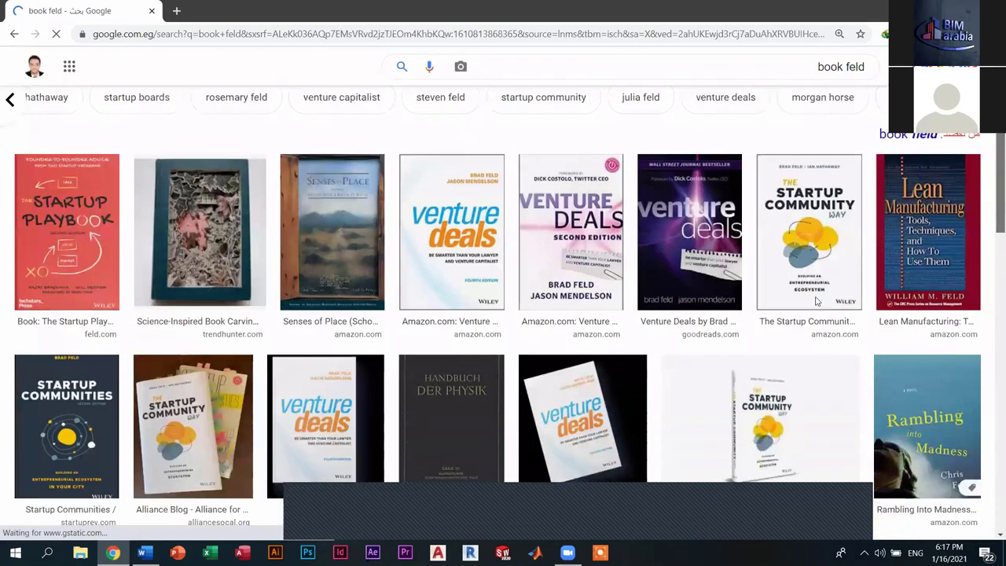
pyautogui.scroll(-1, 110, 495)
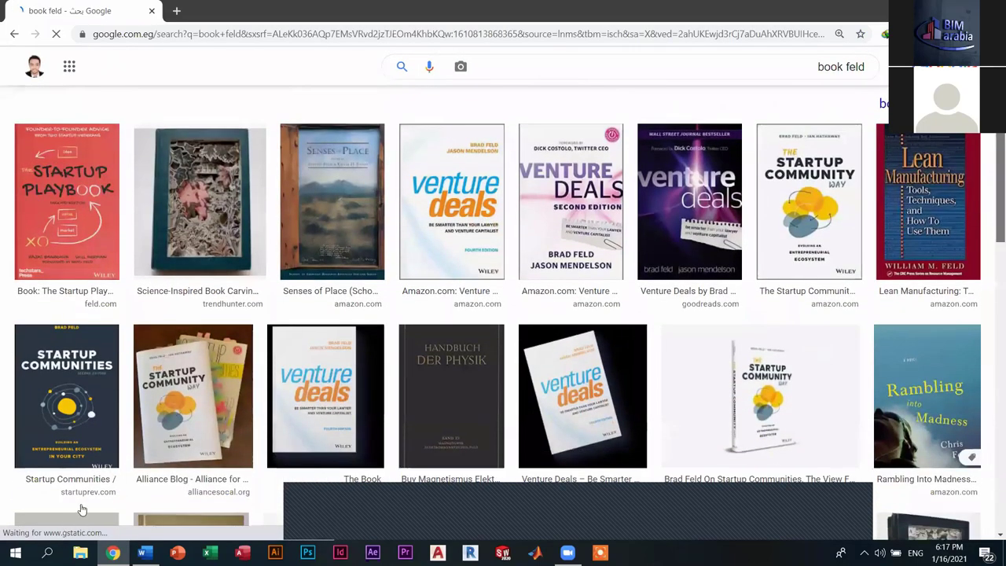
pyautogui.scroll(-1, 236, 385)
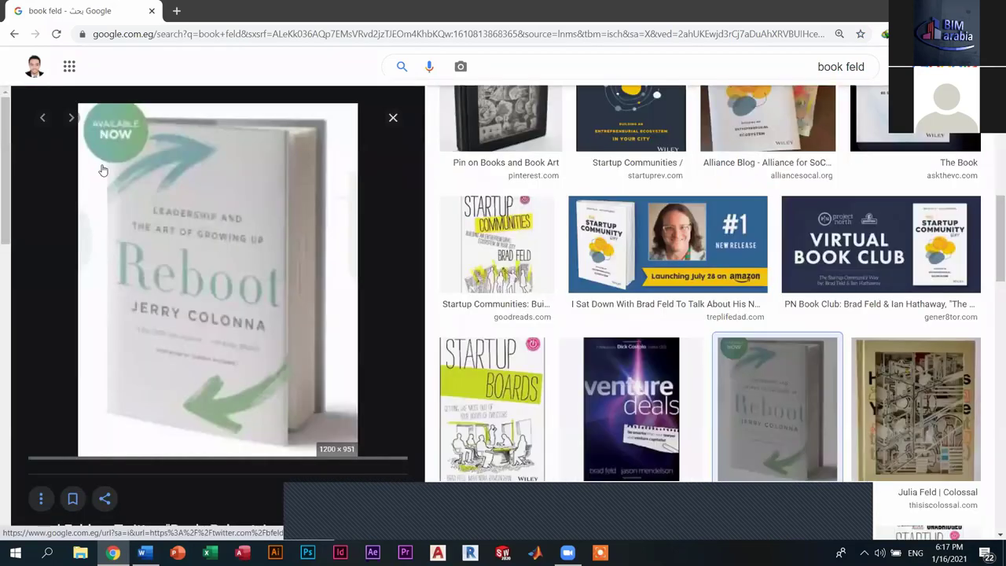
pyautogui.click(62, 494)
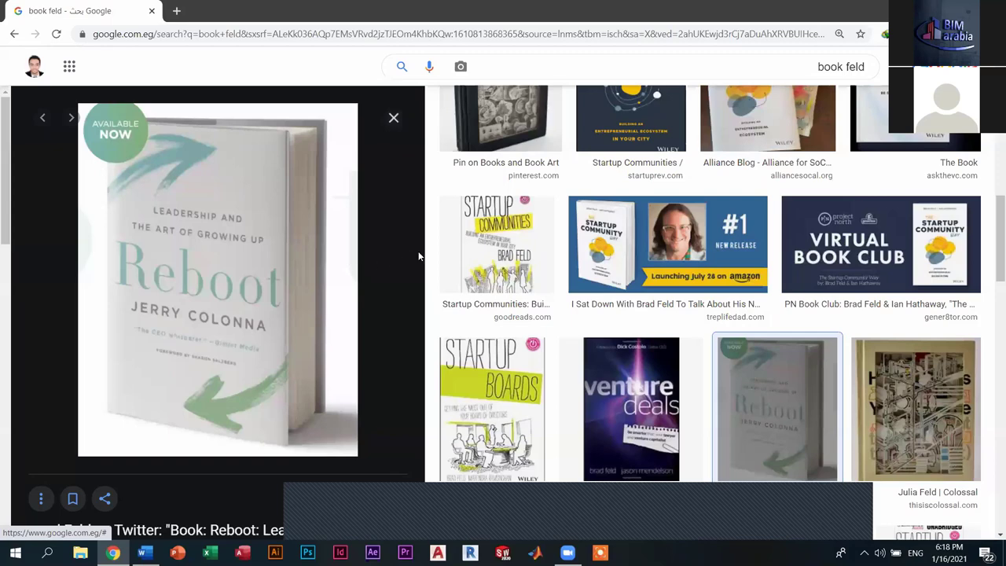
pyautogui.press('Escape')
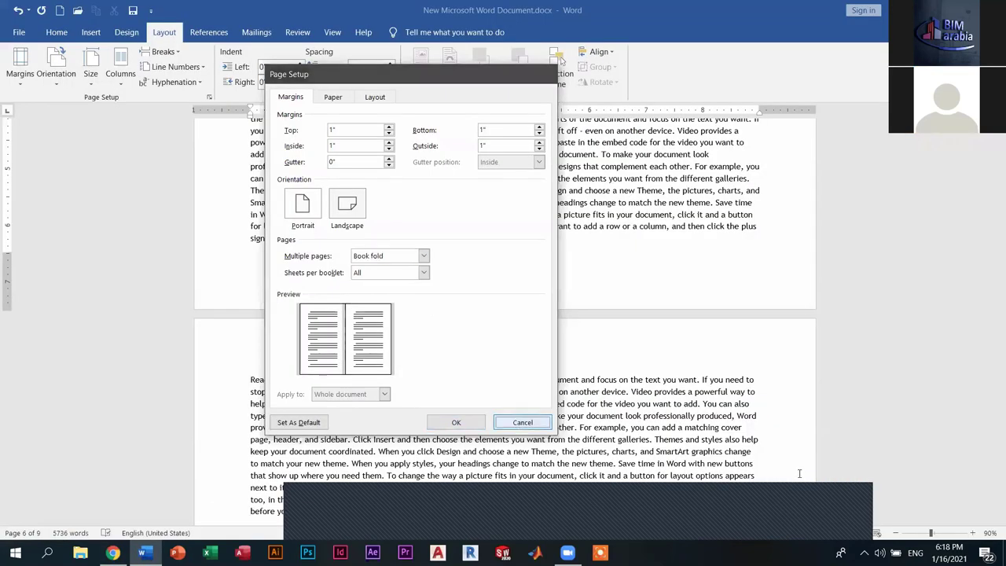
# - Cancel Page Setup without applying Book fold, then open More Paper Sizes from the Size list
pyautogui.press('Escape')
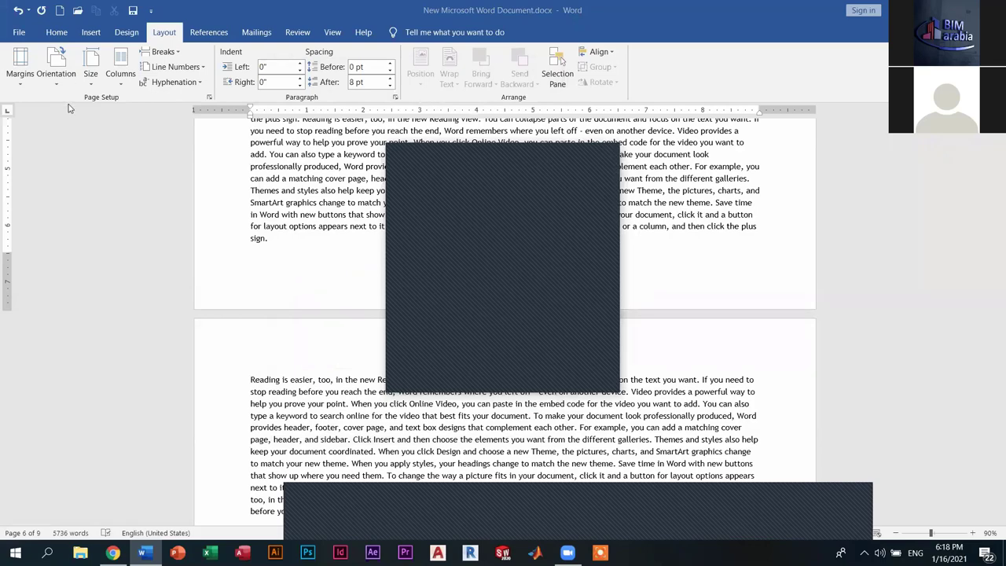
pyautogui.click(55, 66)
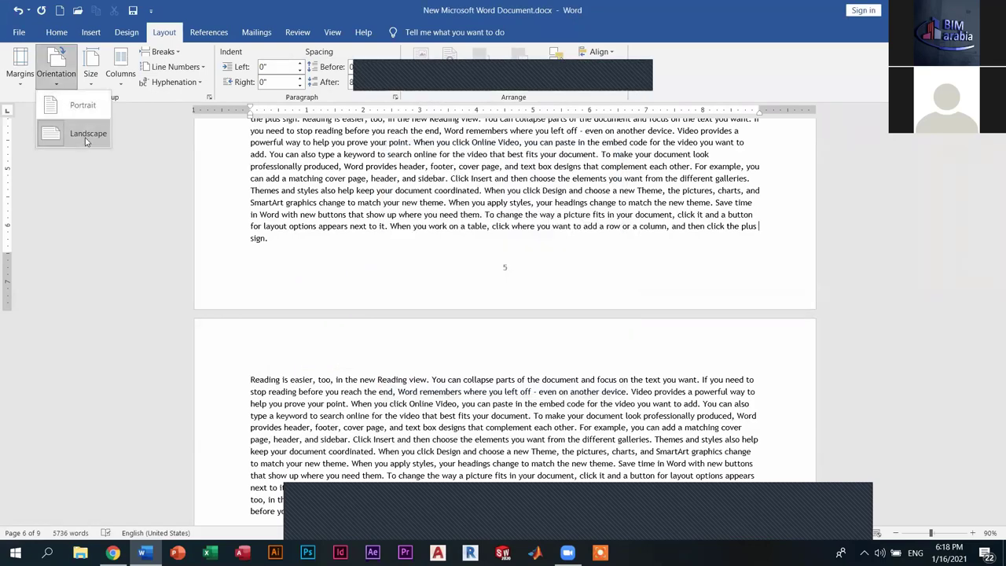
pyautogui.click(88, 82)
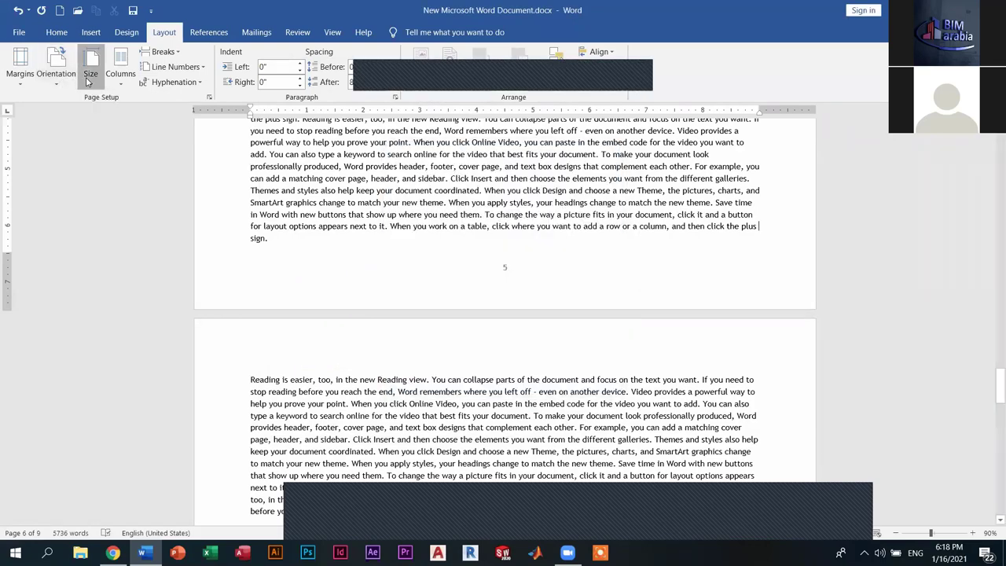
pyautogui.click(88, 82)
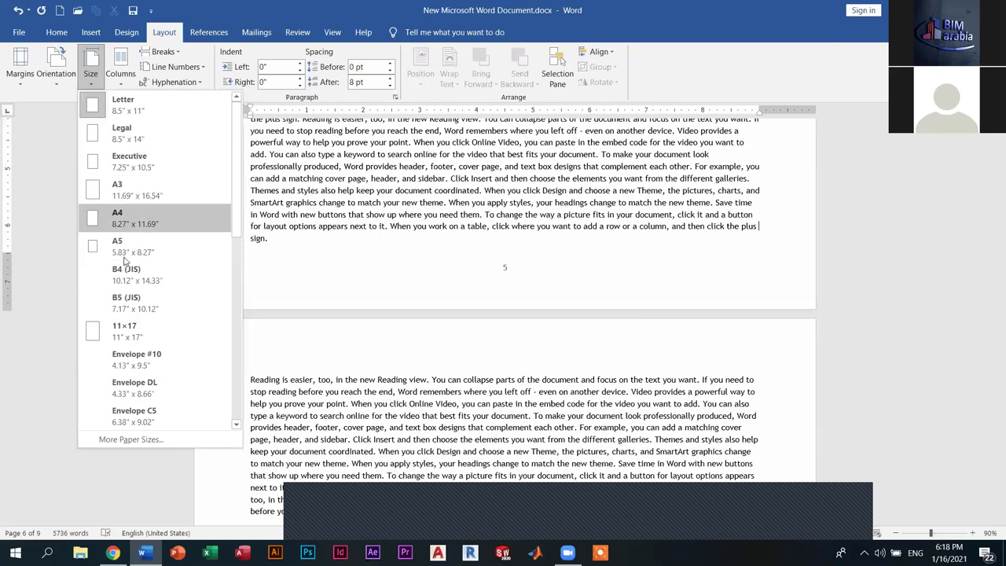
pyautogui.click(139, 440)
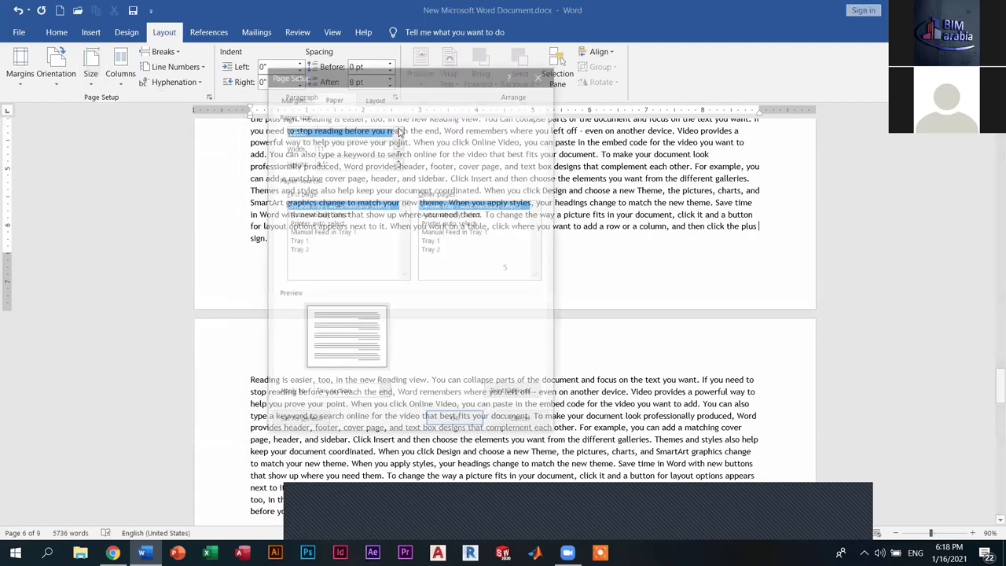
# - Set First page to Automatically Select and Other pages to Manual Feed in Tray 1, then view Layout and close
pyautogui.click(367, 148)
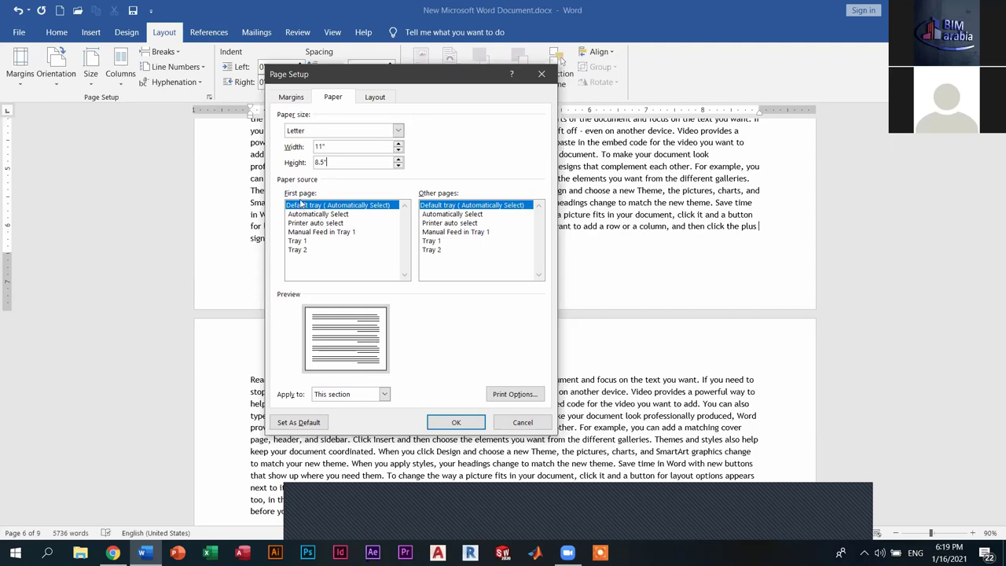
pyautogui.click(311, 215)
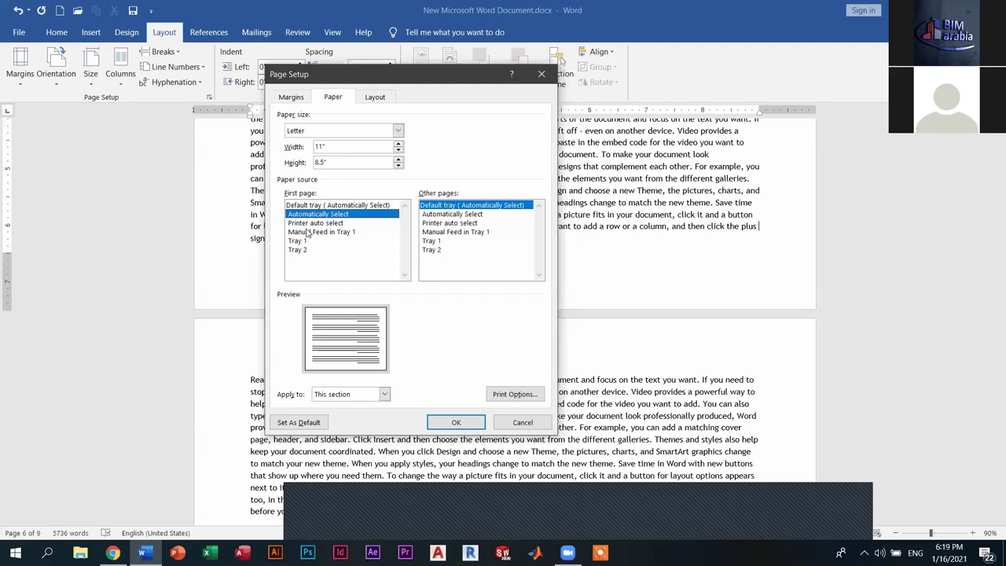
pyautogui.click(428, 232)
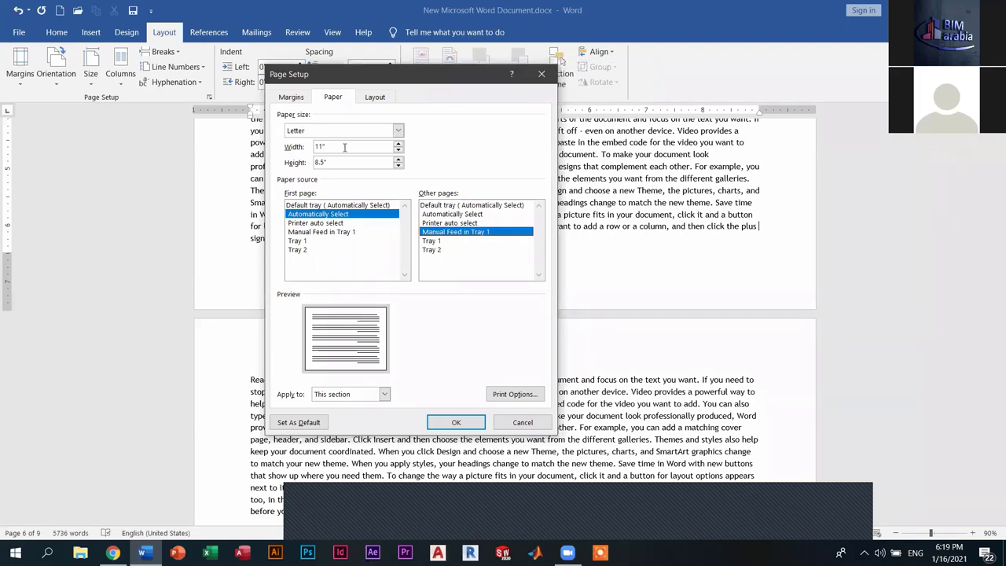
pyautogui.click(375, 96)
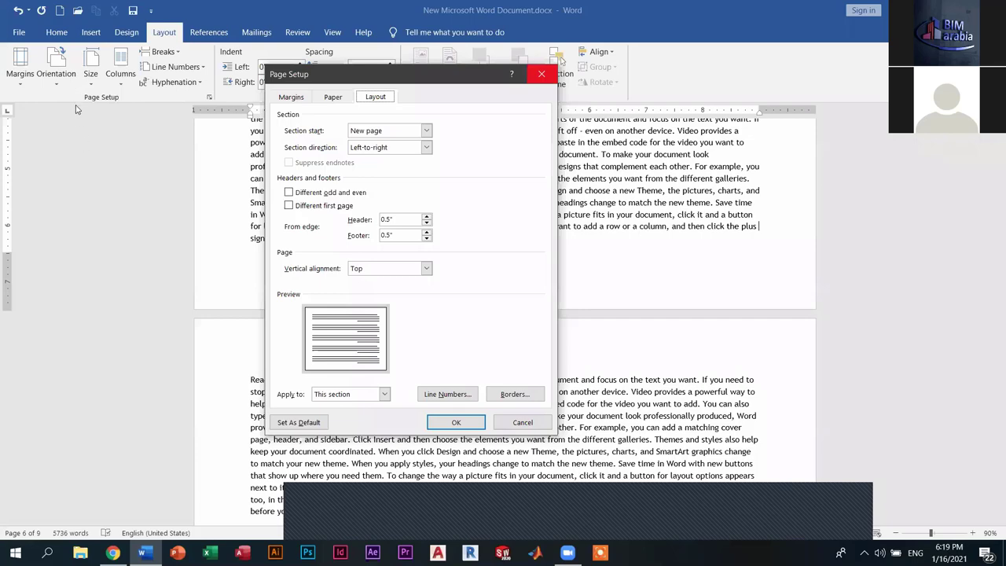
pyautogui.press('Escape')
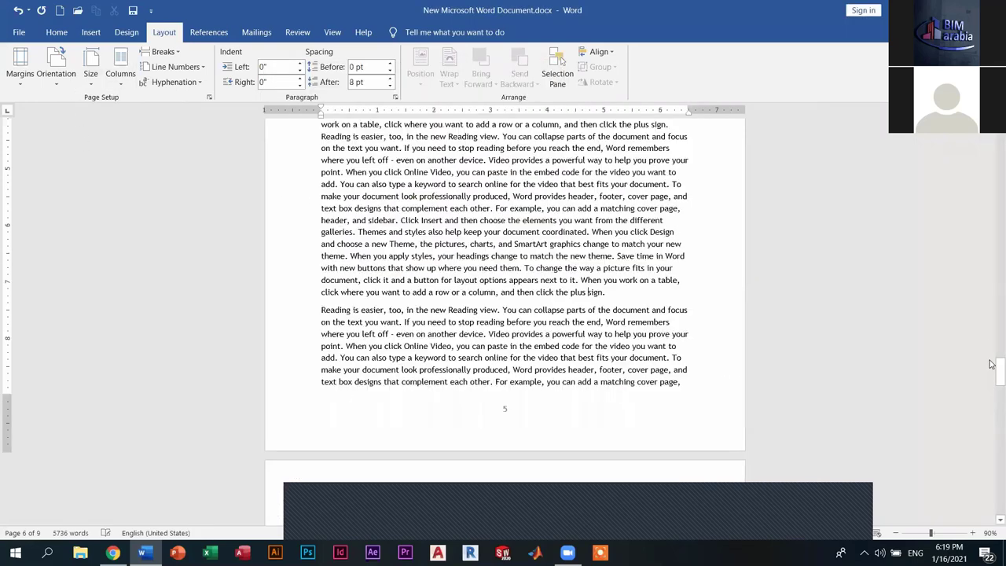
# - Undo the latest column edits and scroll to check the three-column passage on page 2
pyautogui.scroll(-4, 989, 196)
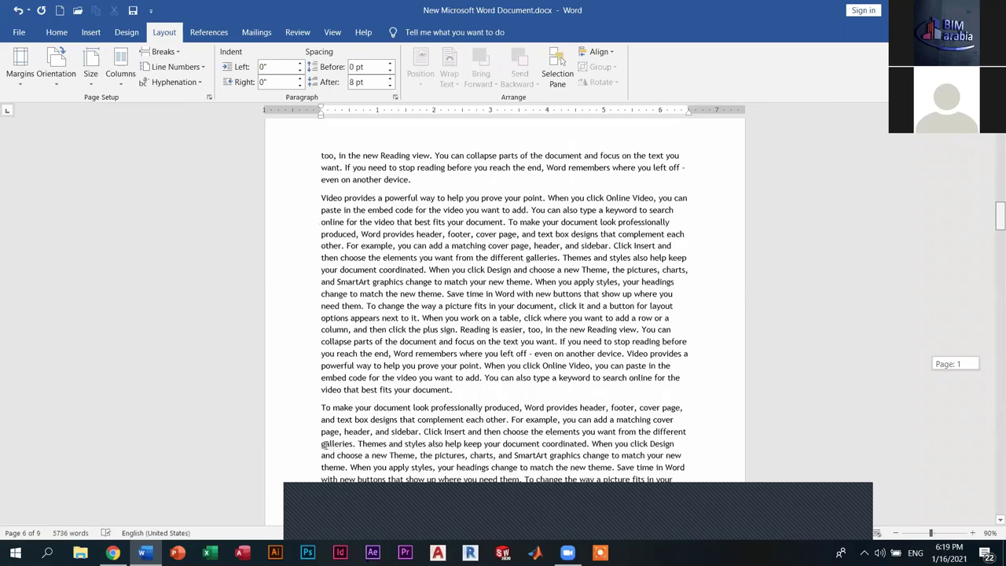
pyautogui.hotkey('ctrl', 'z')
pyautogui.hotkey('ctrl', 'z')
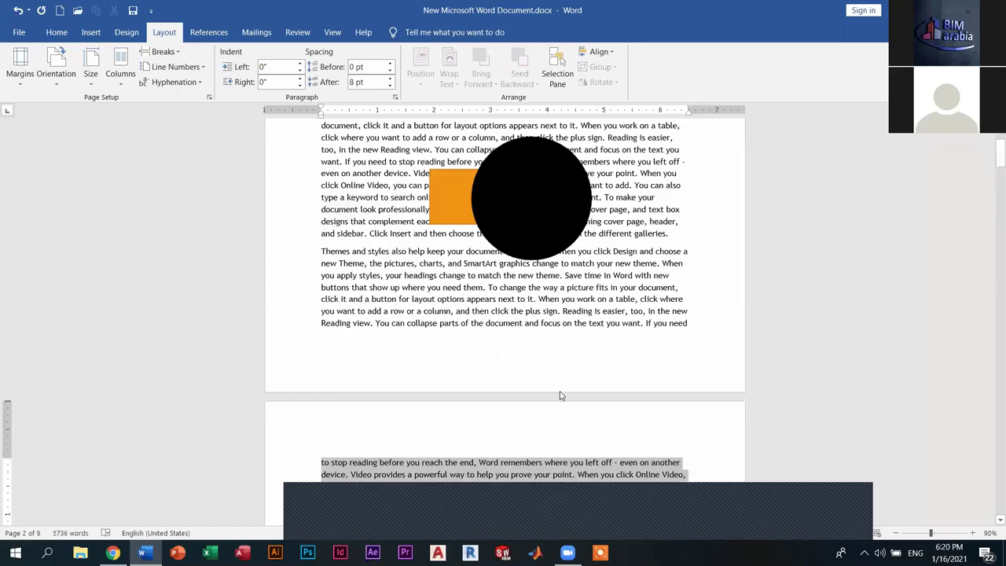
pyautogui.hotkey('ctrl', 'y')
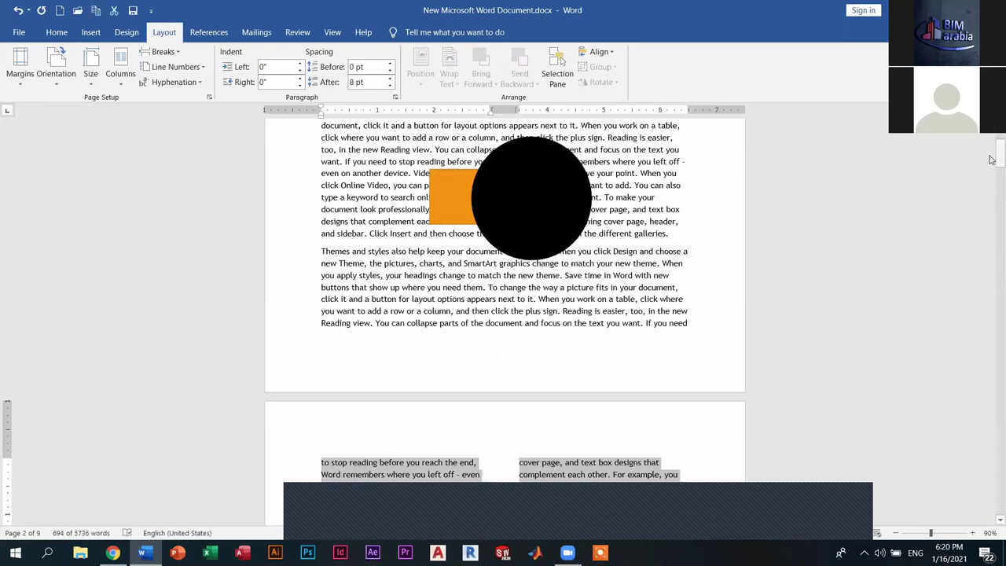
pyautogui.scroll(-2, 990, 197)
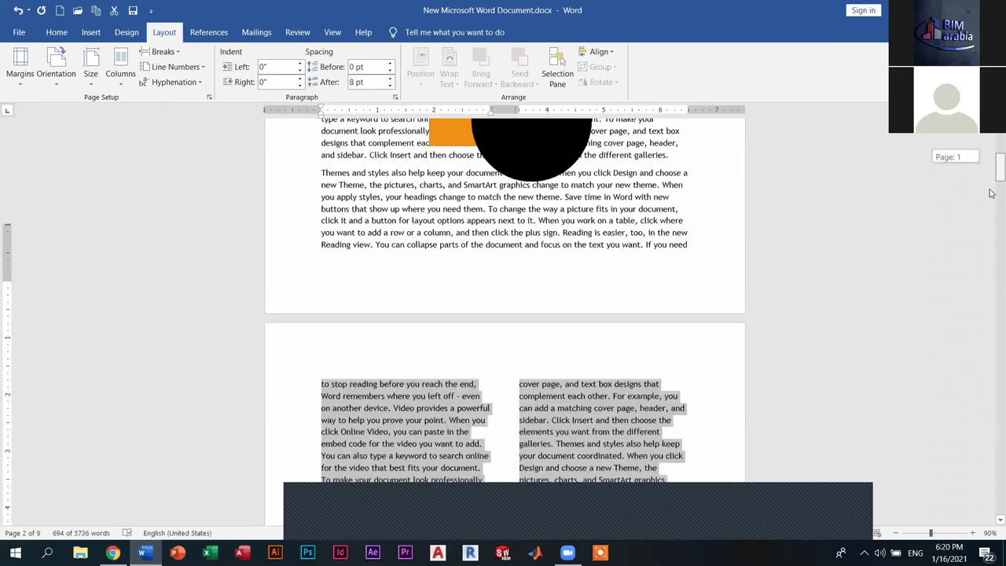
pyautogui.scroll(-3, 990, 188)
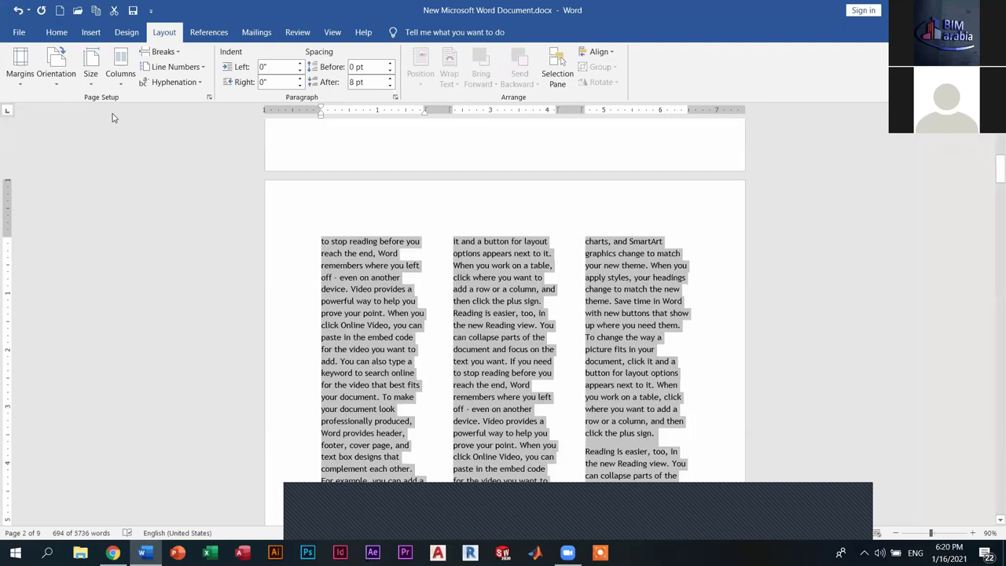
pyautogui.click(120, 77)
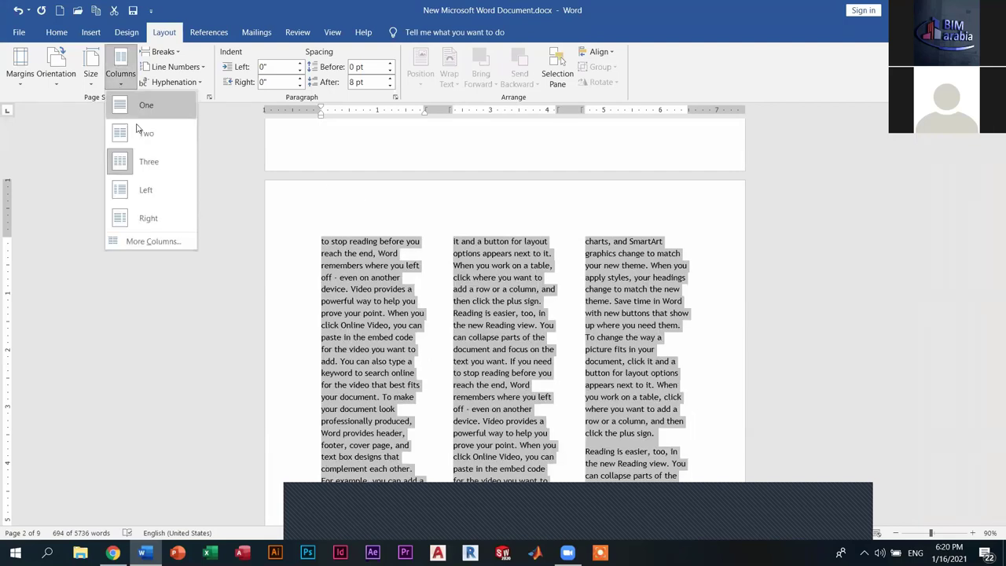
pyautogui.click(138, 130)
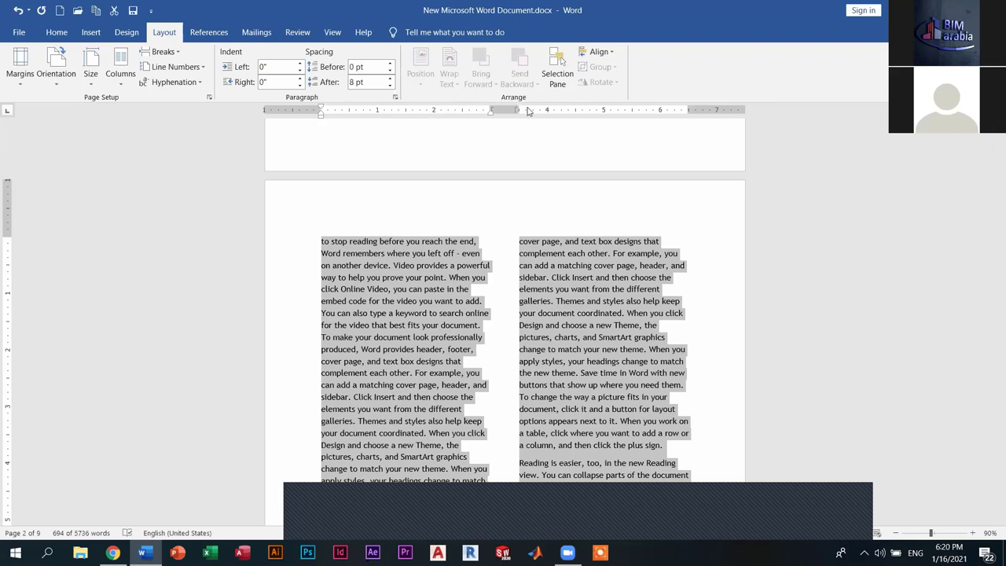
pyautogui.click(122, 77)
pyautogui.click(149, 162)
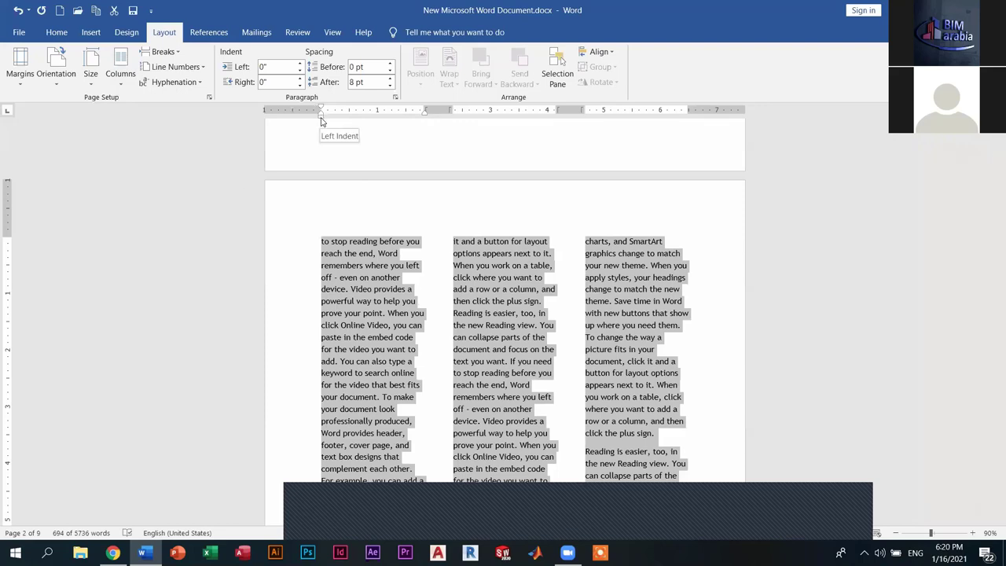
# - Drag the three-column text's left indent to -0.56" and its right indent to 0.08"
pyautogui.moveTo(321, 118); pyautogui.dragTo(288, 132)
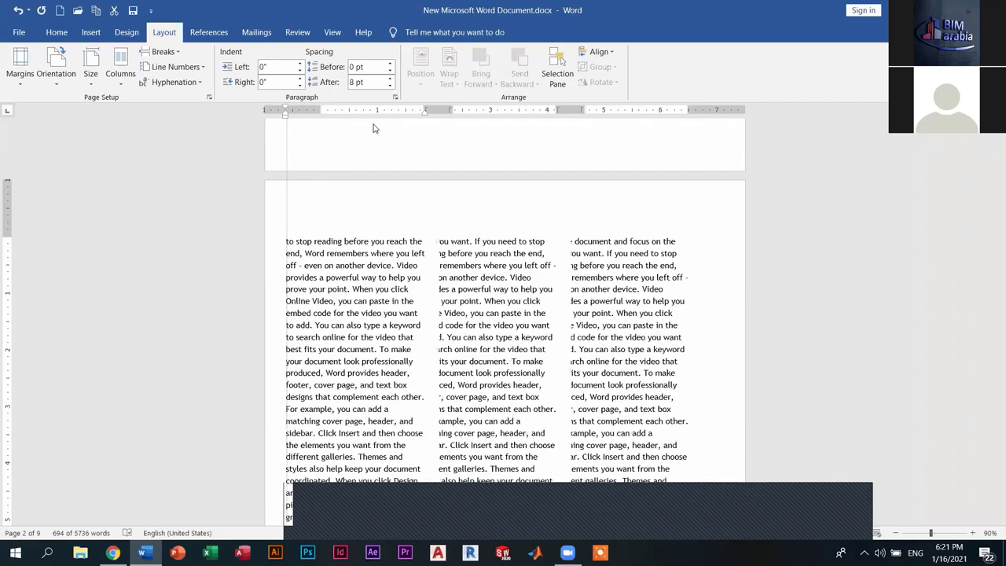
pyautogui.moveTo(329, 135); pyautogui.dragTo(287, 135)
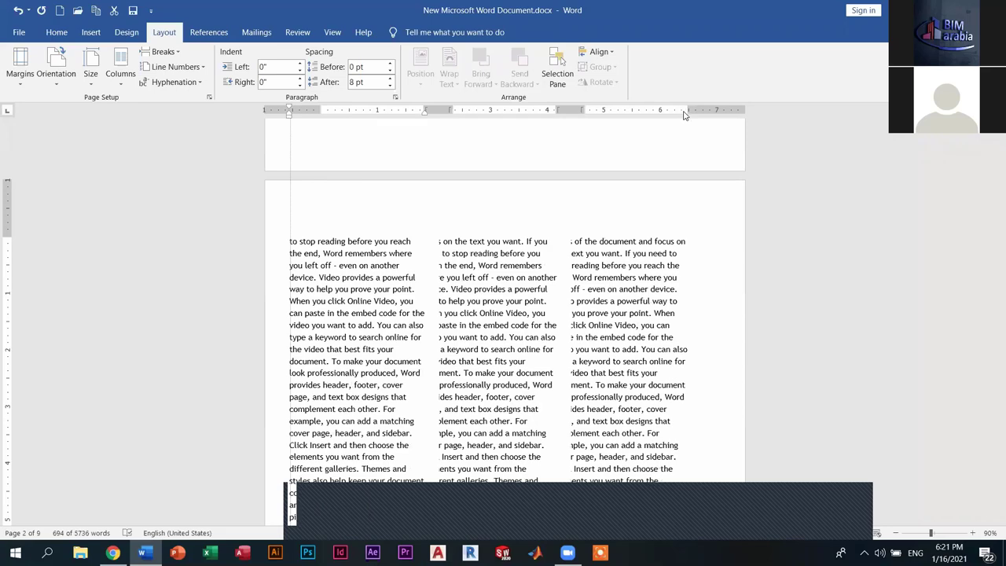
pyautogui.hotkey('ctrl', 'a')
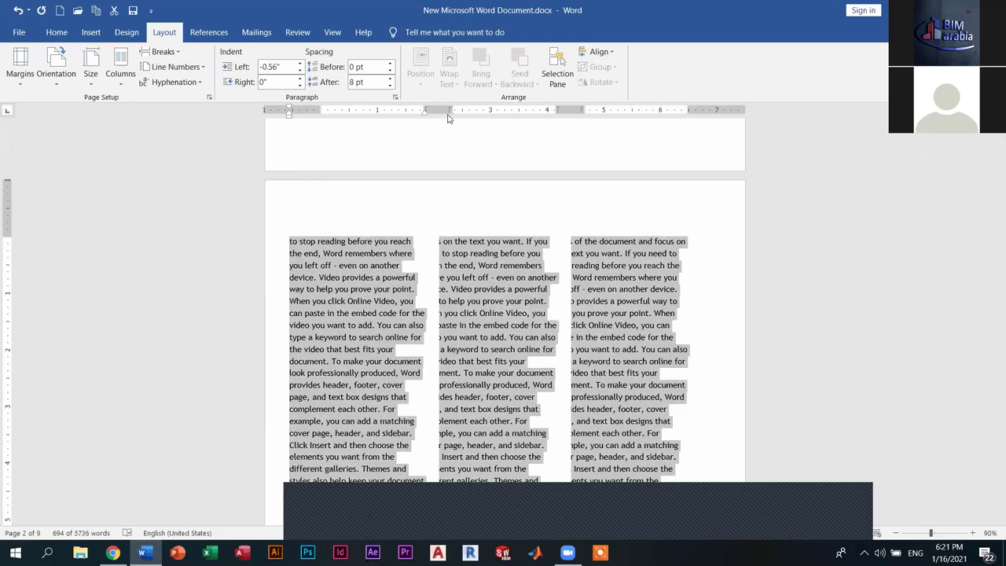
pyautogui.moveTo(444, 120); pyautogui.dragTo(414, 125)
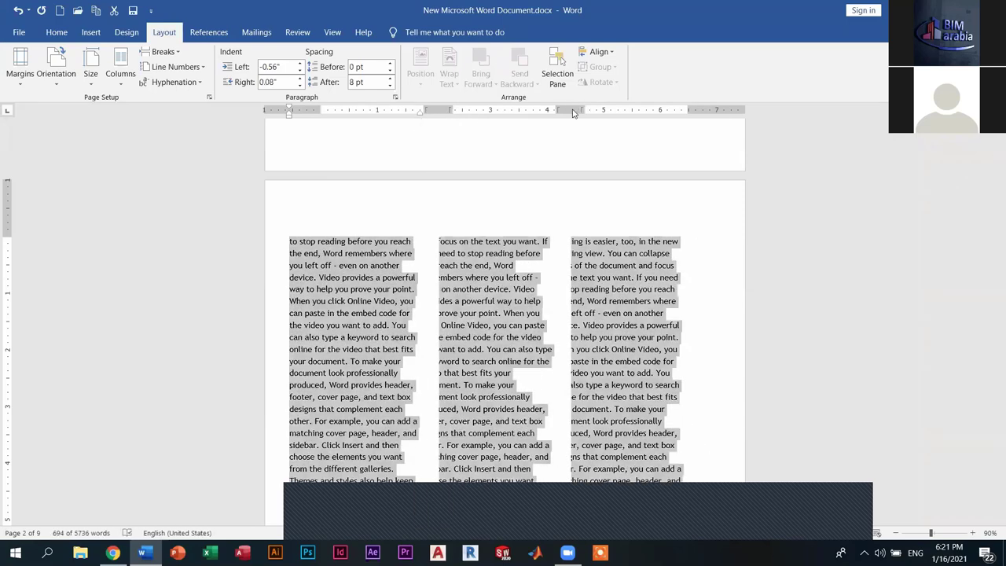
pyautogui.click(551, 218)
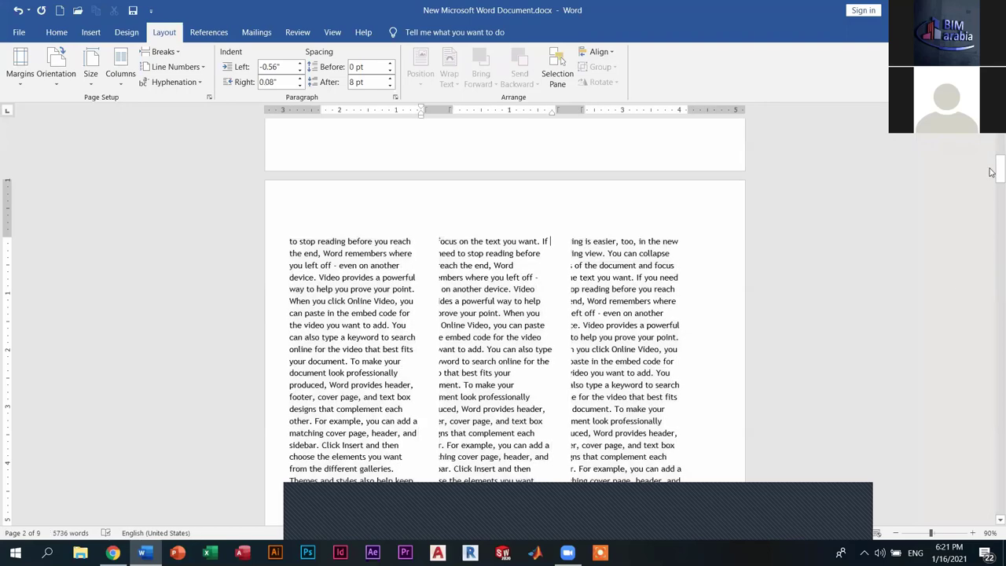
# - Undo the last two changes and add a blank line above the next section
pyautogui.moveTo(991, 172)
pyautogui.mouseDown()
pyautogui.moveTo(990, 215)
pyautogui.moveTo(991, 204)
pyautogui.mouseUp()
pyautogui.scroll(-3, 695, 275)
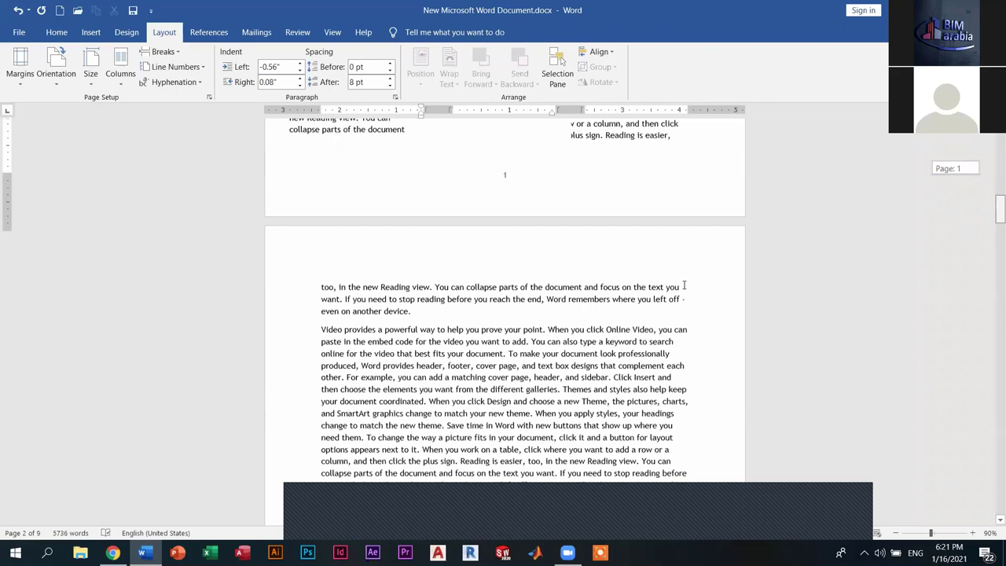
pyautogui.scroll(1, 684, 285)
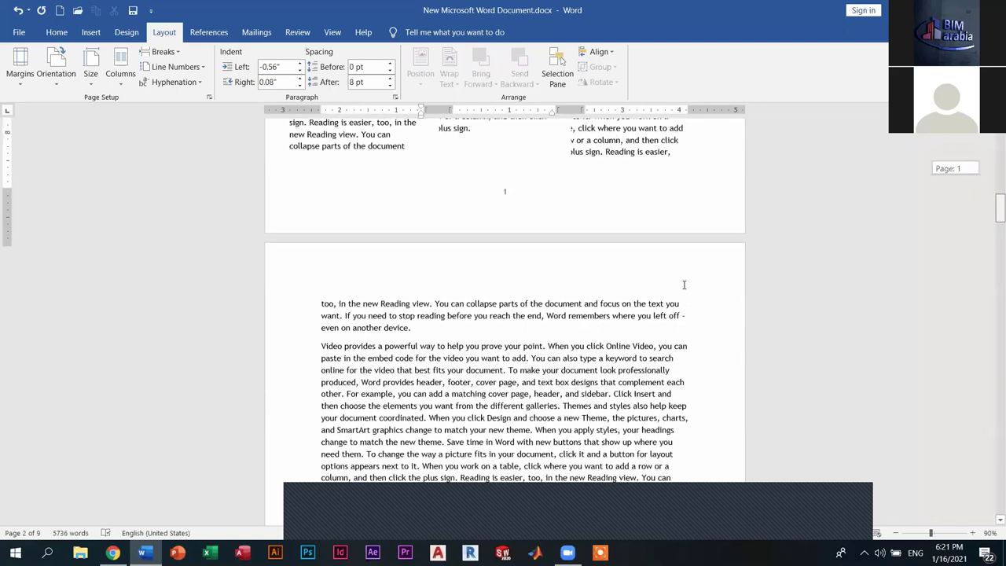
pyautogui.scroll(3, 683, 284)
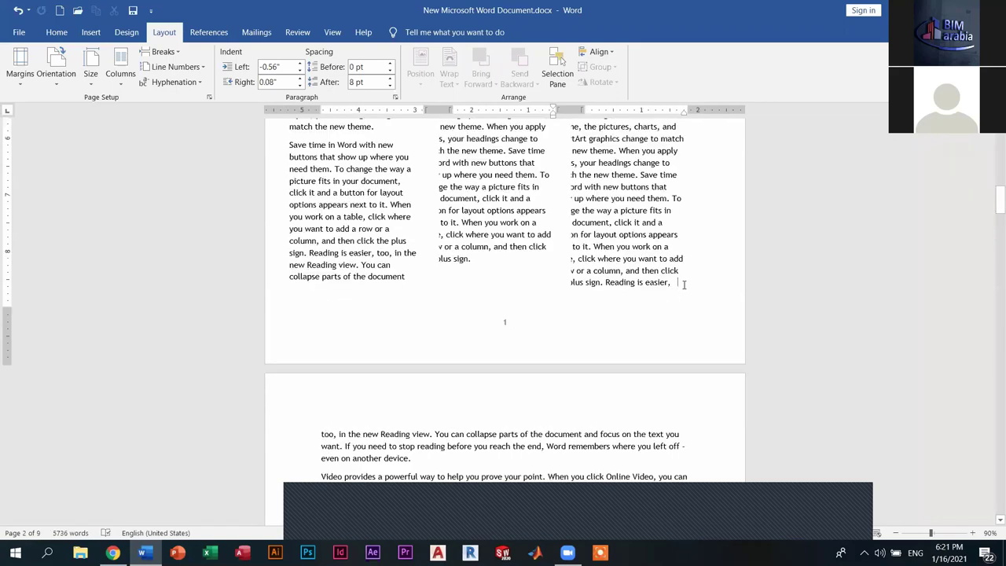
pyautogui.hotkey('ctrl', 'z')
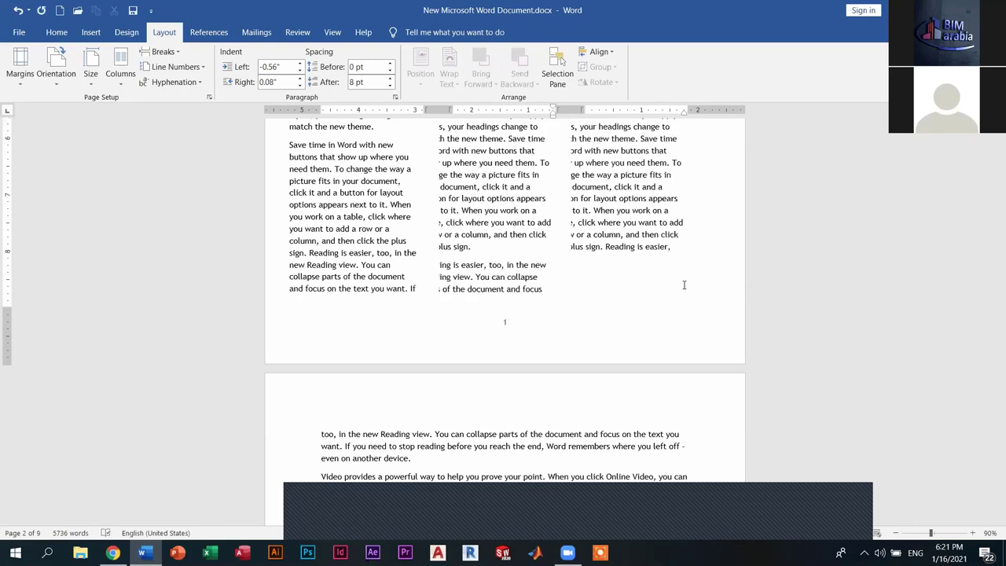
pyautogui.hotkey('ctrl', 'z')
pyautogui.hotkey('ctrl', 'z')
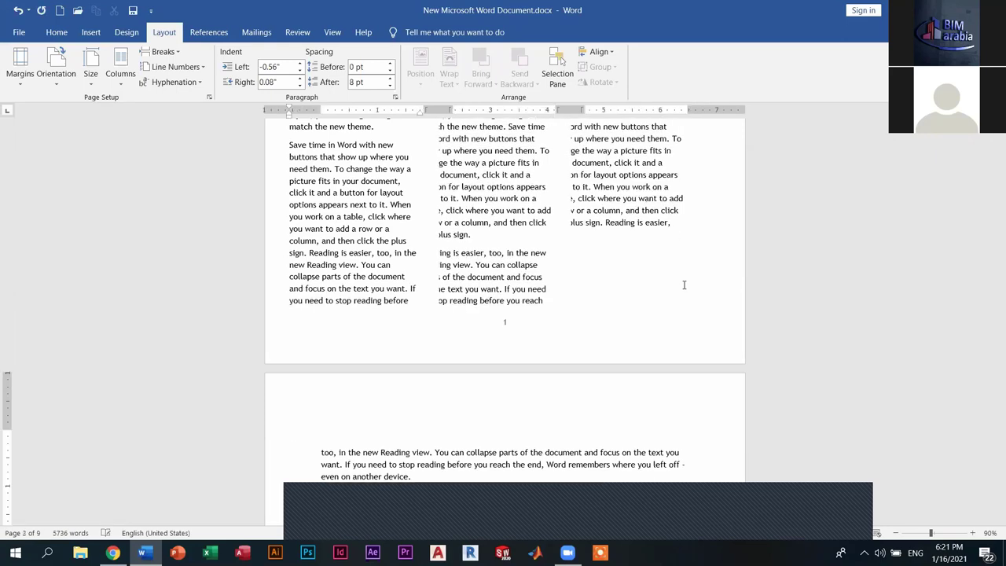
pyautogui.hotkey('ctrl', 'z')
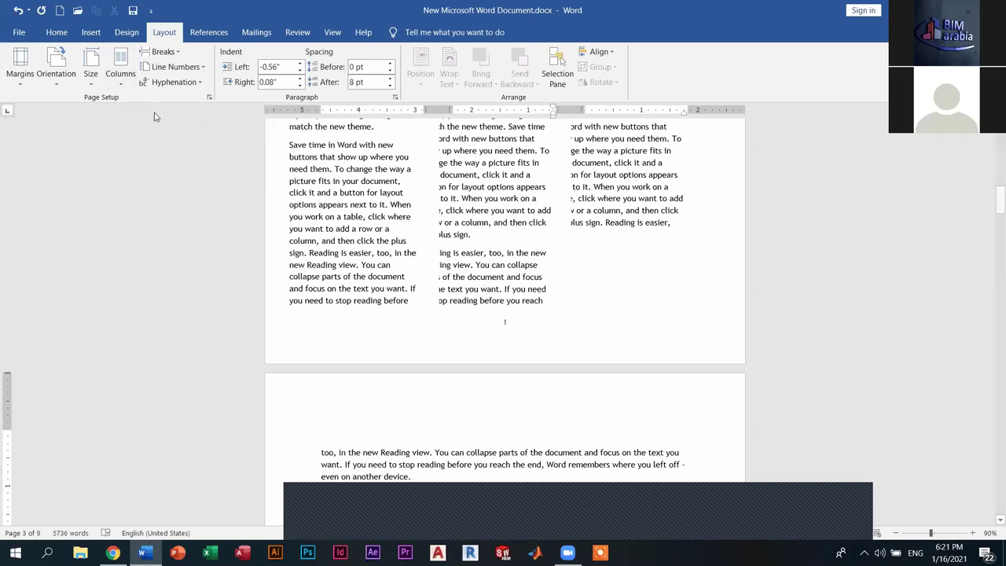
# - Add a blank line, type a test string, and erase part of it
pyautogui.press('Return')
pyautogui.write('v')
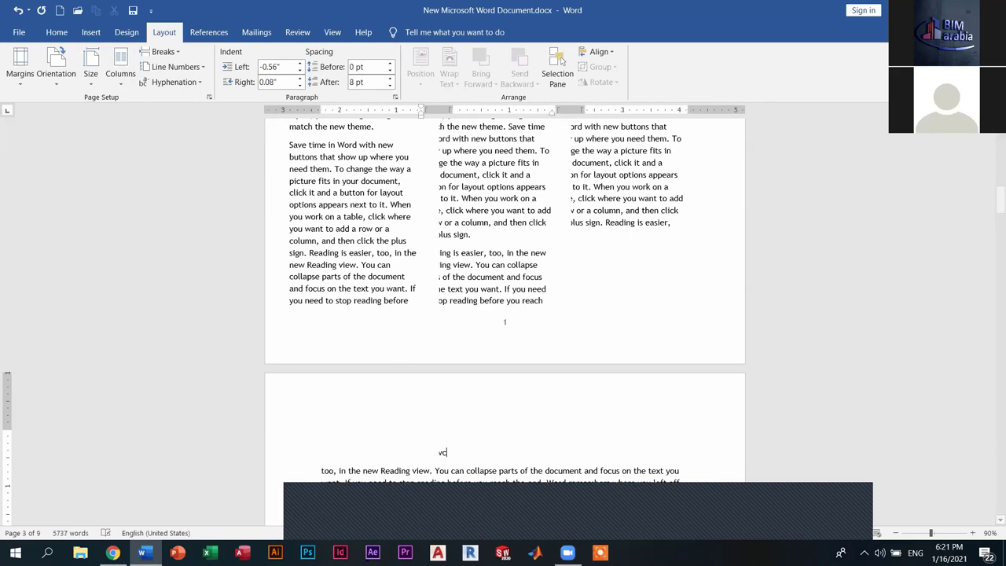
pyautogui.write('czxcxzcxzcxzccccccccc')
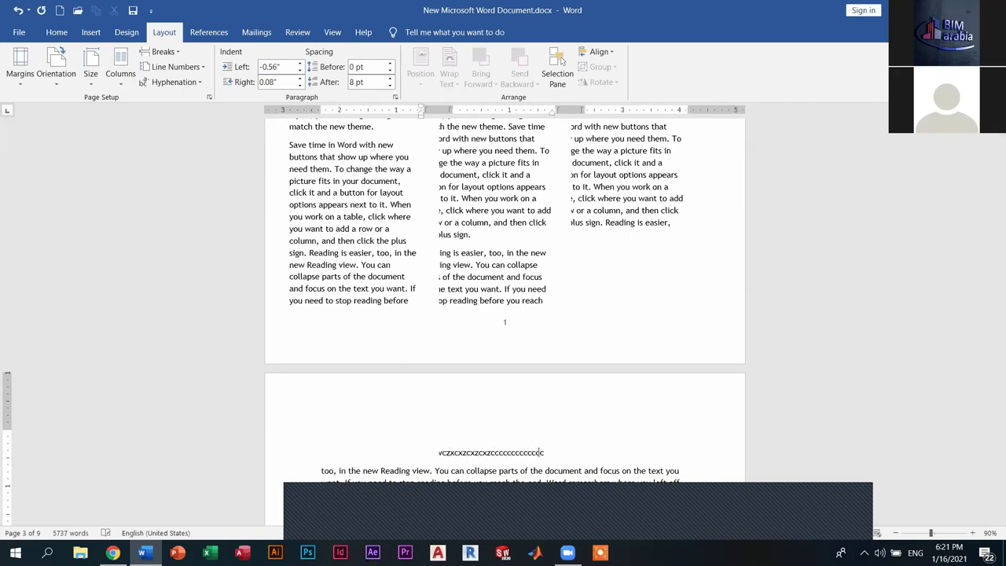
pyautogui.write('cccccccccccccccccccccccccc')
pyautogui.press('BackSpace')
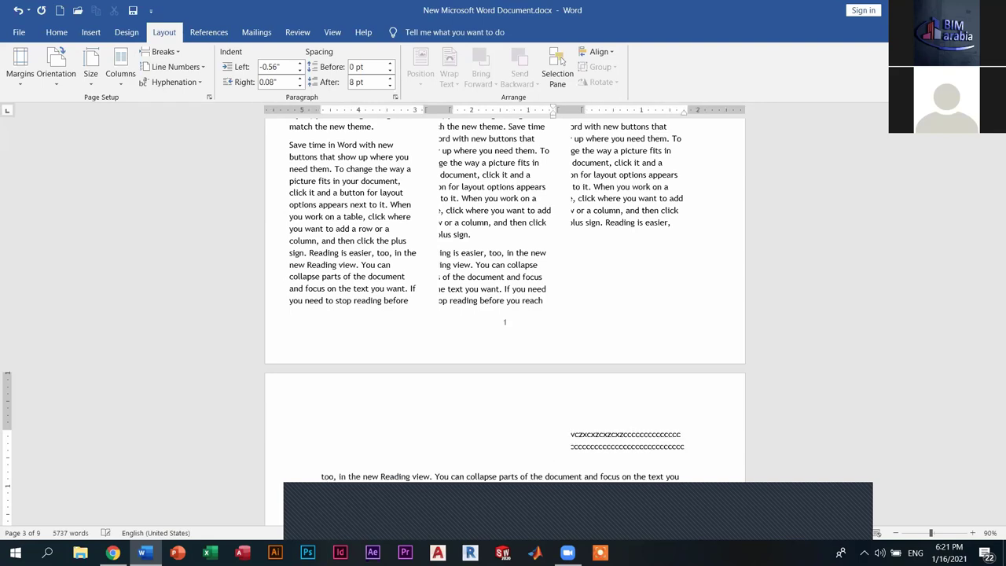
pyautogui.press('BackSpace')
pyautogui.press('BackSpace')
pyautogui.press('BackSpace')
pyautogui.press('BackSpace')
pyautogui.press('BackSpace')
pyautogui.press('BackSpace')
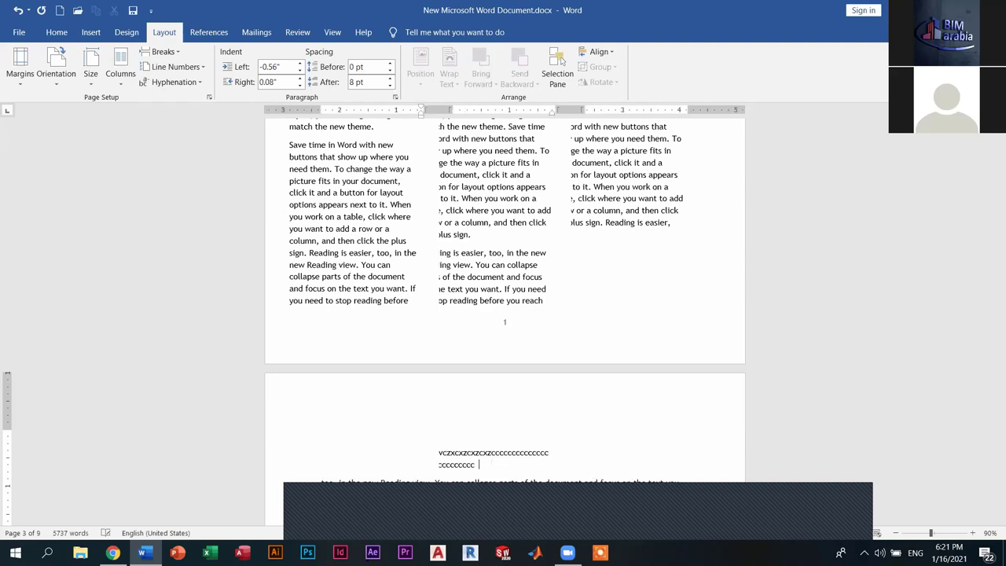
pyautogui.press('BackSpace')
pyautogui.press('BackSpace')
pyautogui.press('BackSpace')
pyautogui.press('BackSpace')
pyautogui.press('BackSpace')
pyautogui.press('BackSpace')
pyautogui.press('BackSpace')
pyautogui.press('BackSpace')
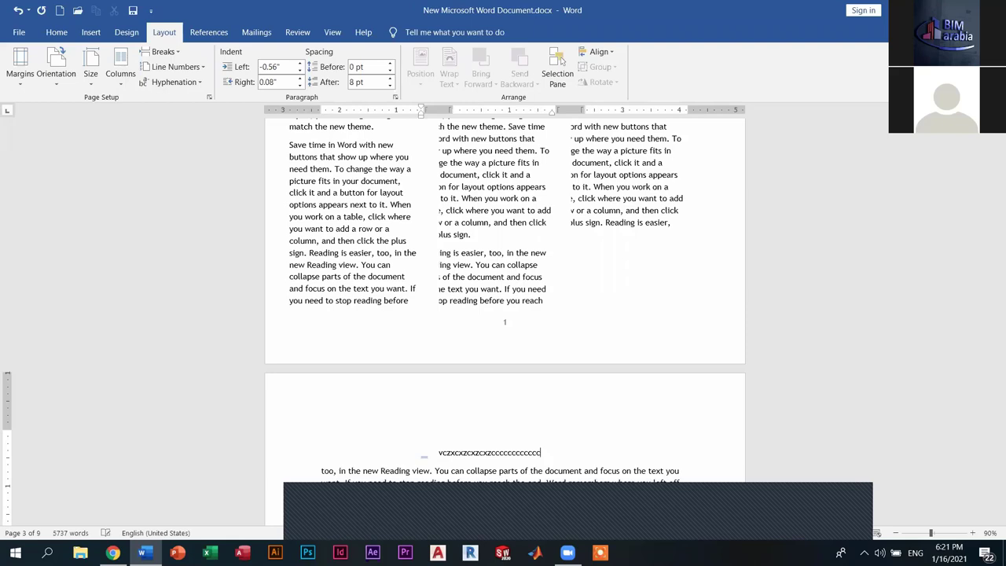
pyautogui.press('BackSpace')
pyautogui.press('BackSpace')
pyautogui.press('BackSpace')
pyautogui.press('BackSpace')
pyautogui.press('BackSpace')
pyautogui.press('BackSpace')
pyautogui.press('BackSpace')
pyautogui.press('BackSpace')
pyautogui.press('BackSpace')
# - Type a second test line, try the mini toolbar, then undo the test text
pyautogui.click(329, 425)
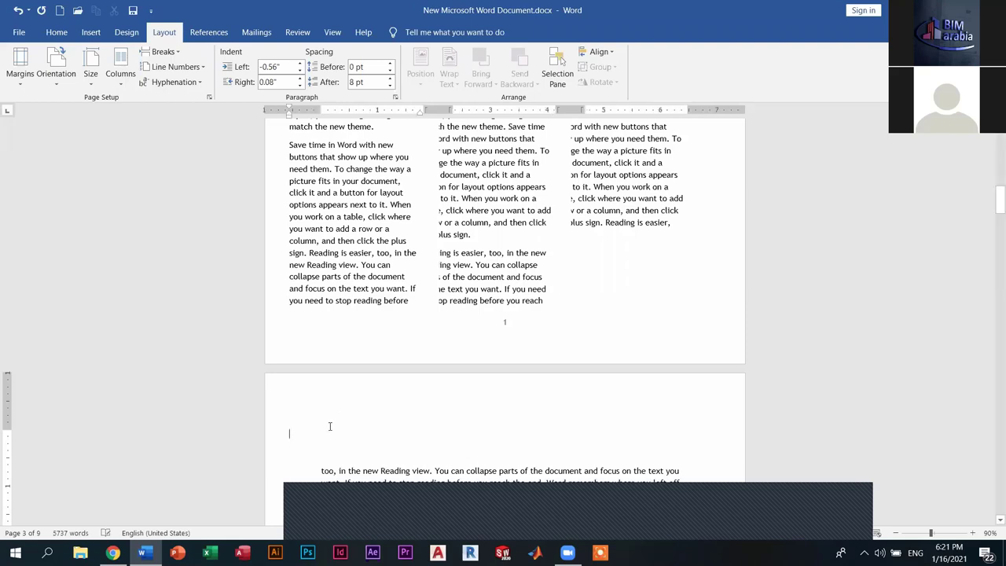
pyautogui.write('dfdsfdsfdsfds')
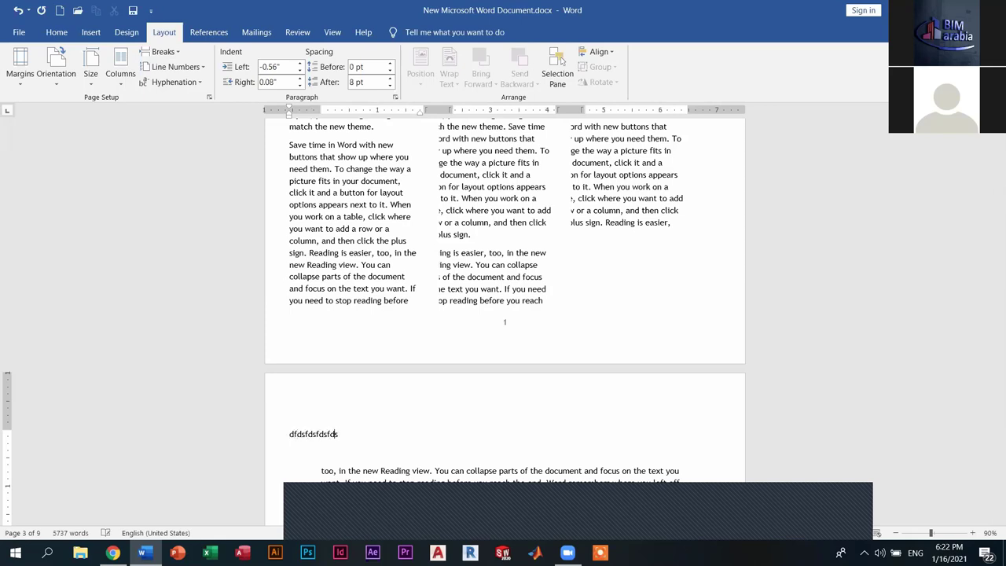
pyautogui.write('fffffffdsfdsf')
pyautogui.write('dsfdsf')
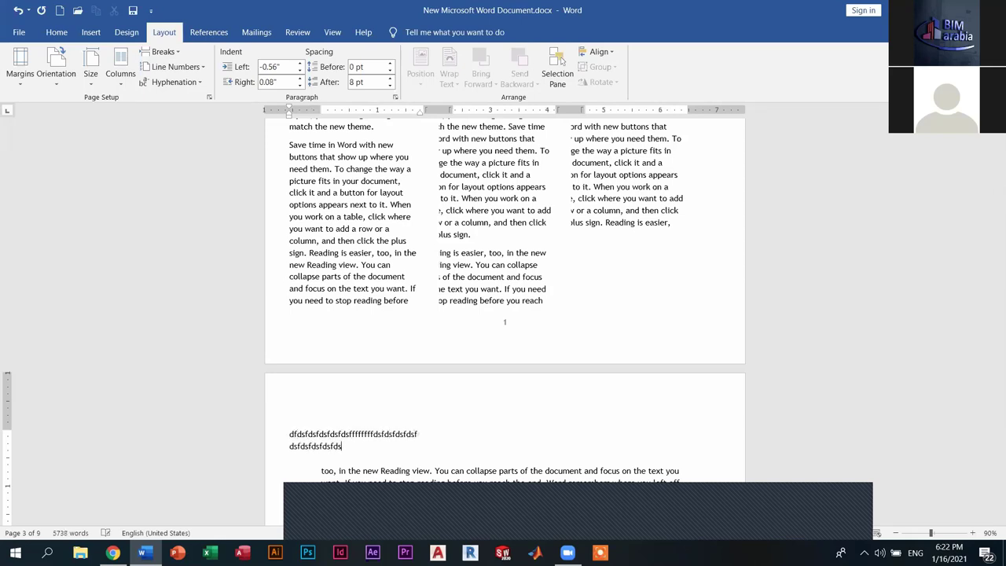
pyautogui.write('sfdsfdsfdsfdsfsd')
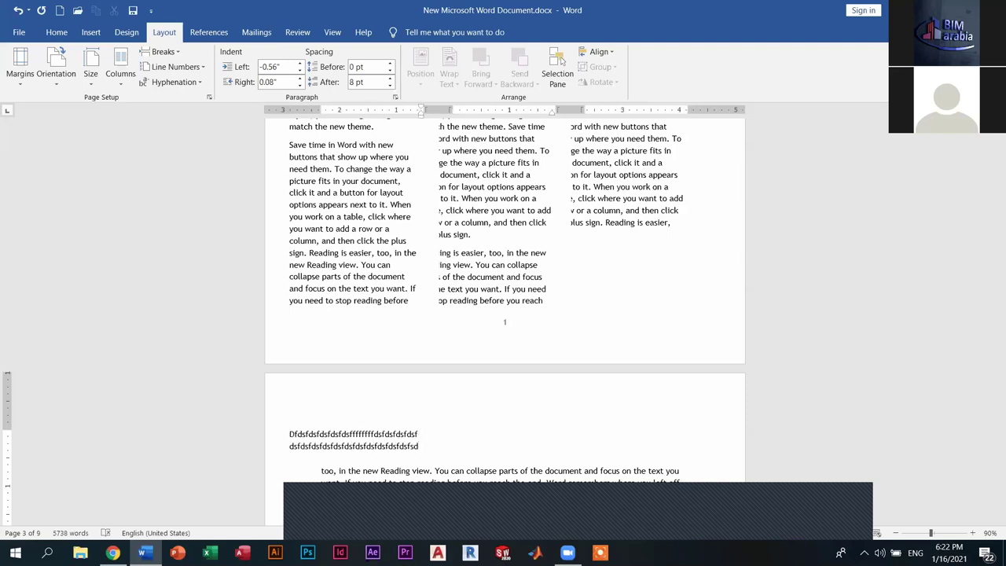
pyautogui.press('Return')
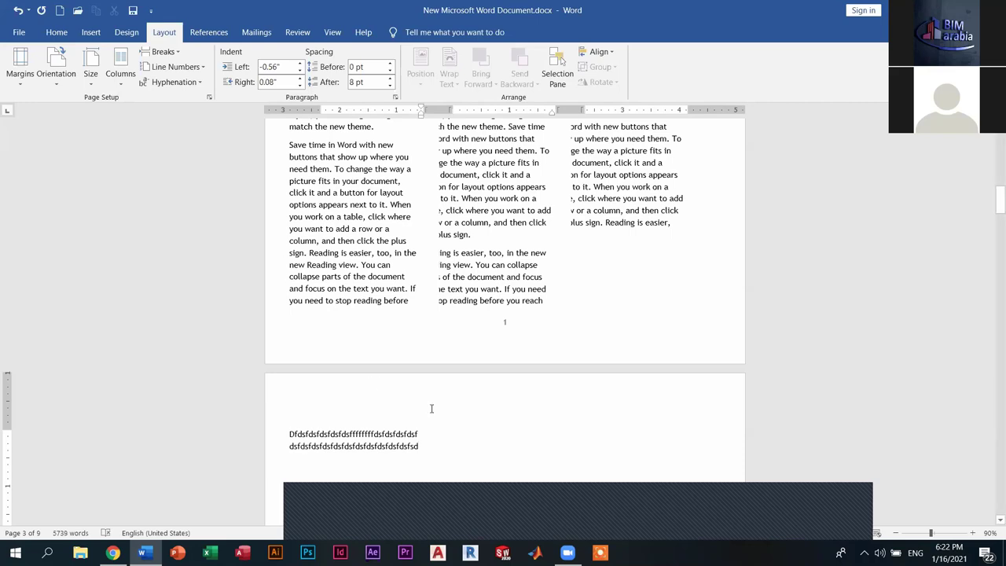
pyautogui.rightClick(450, 436)
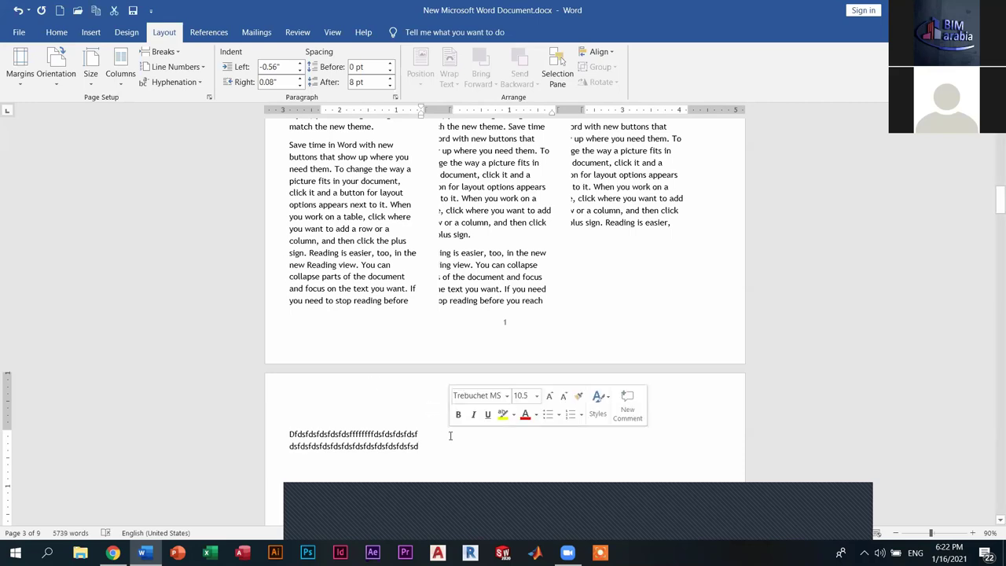
pyautogui.click(443, 445)
pyautogui.click(421, 450)
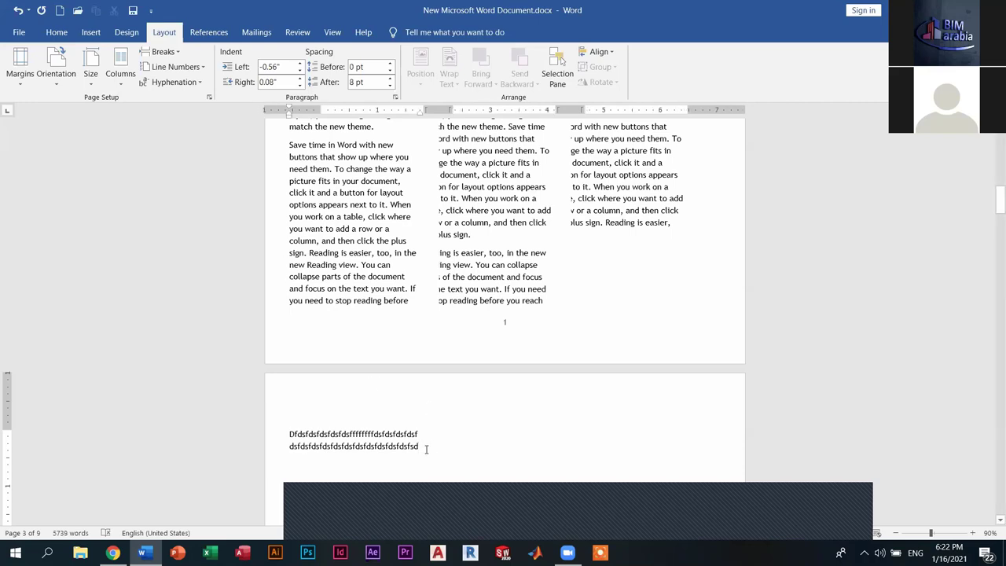
pyautogui.press('Return')
pyautogui.press('Up')
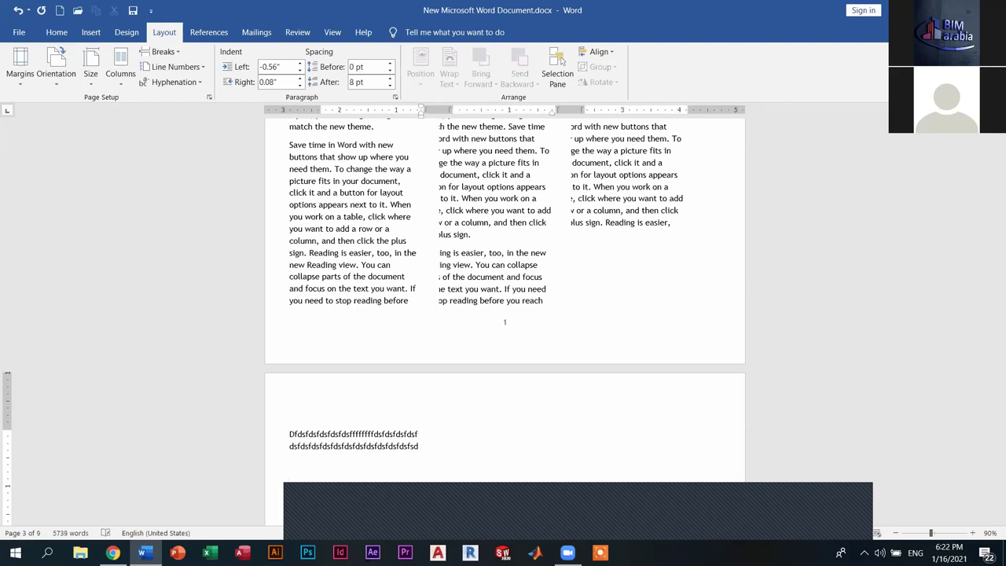
pyautogui.doubleClick(471, 438)
pyautogui.click(432, 435)
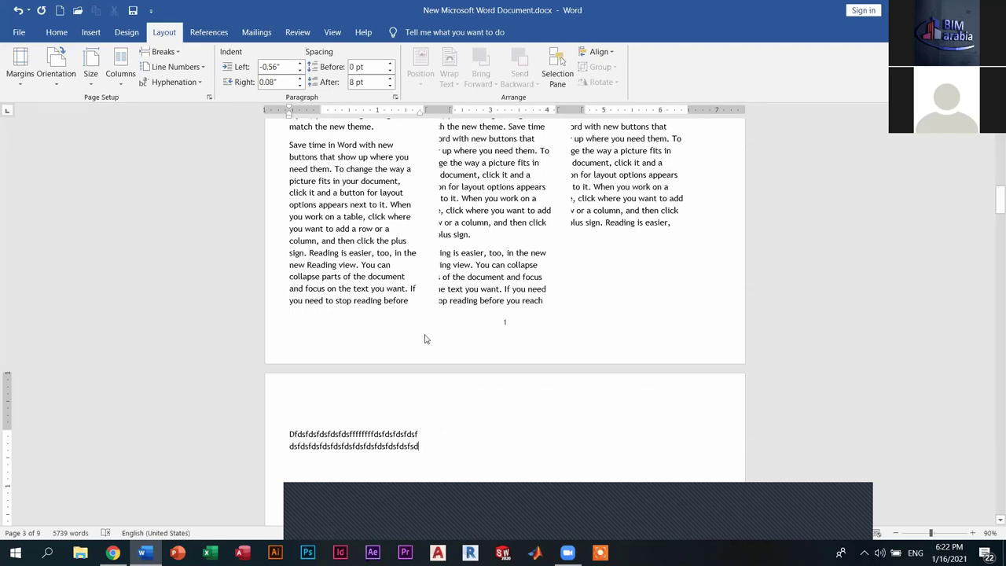
pyautogui.hotkey('ctrl', 'z')
pyautogui.hotkey('ctrl', 'z')
pyautogui.hotkey('ctrl', 'z')
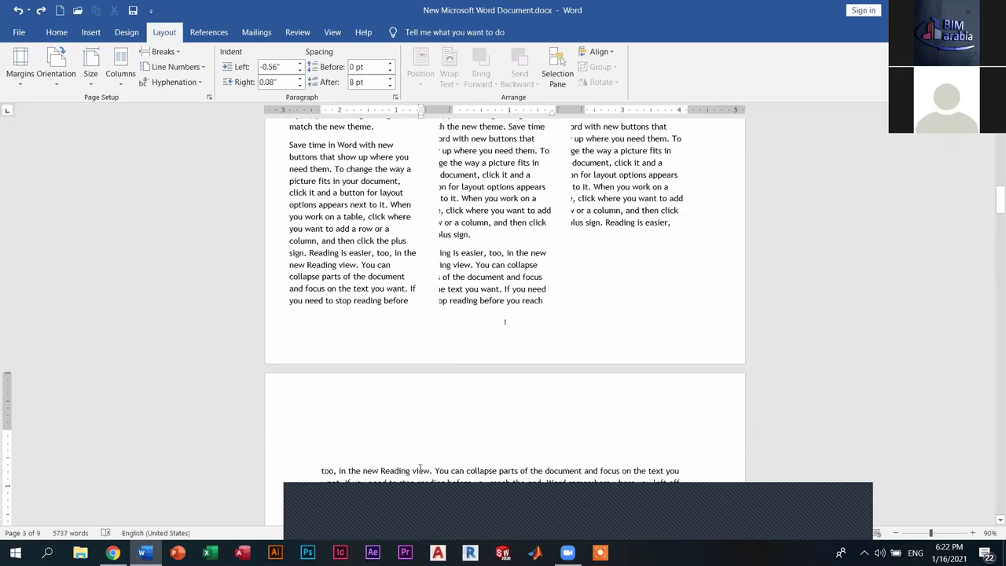
# - In More Columns, try raising the column count step by step up to 10
pyautogui.click(120, 75)
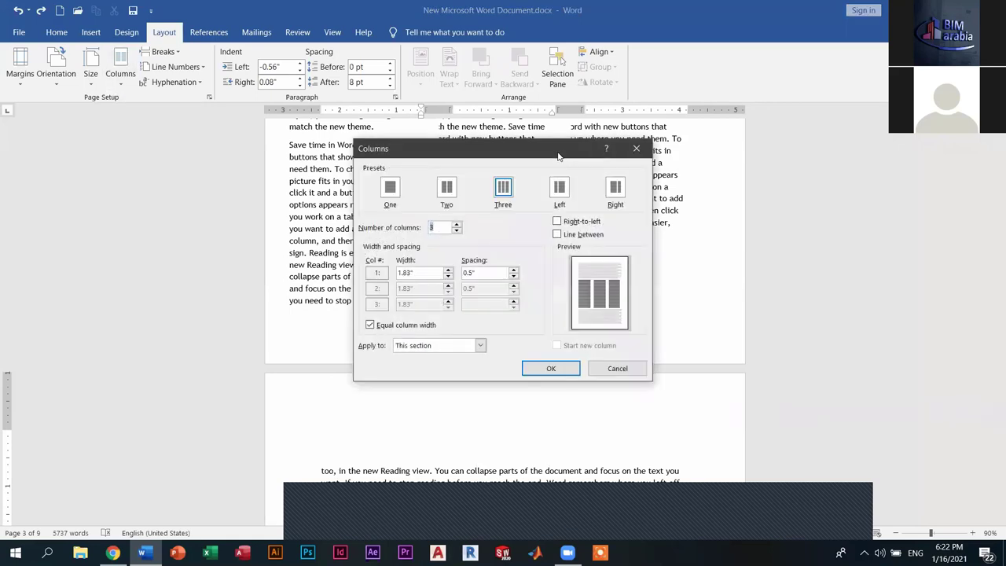
pyautogui.moveTo(558, 155); pyautogui.dragTo(553, 199)
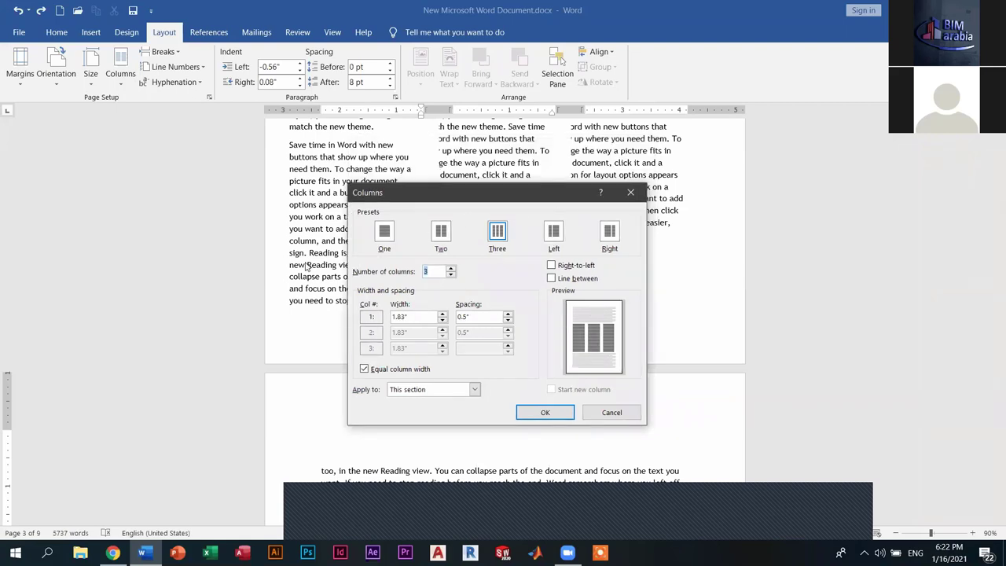
pyautogui.click(388, 236)
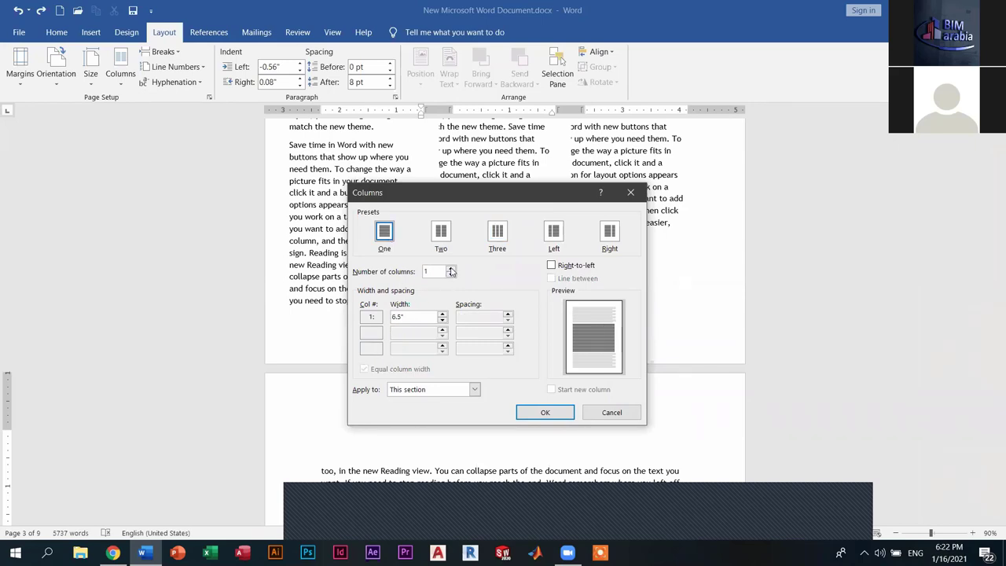
pyautogui.click(450, 268)
pyautogui.click(451, 268)
pyautogui.click(451, 268)
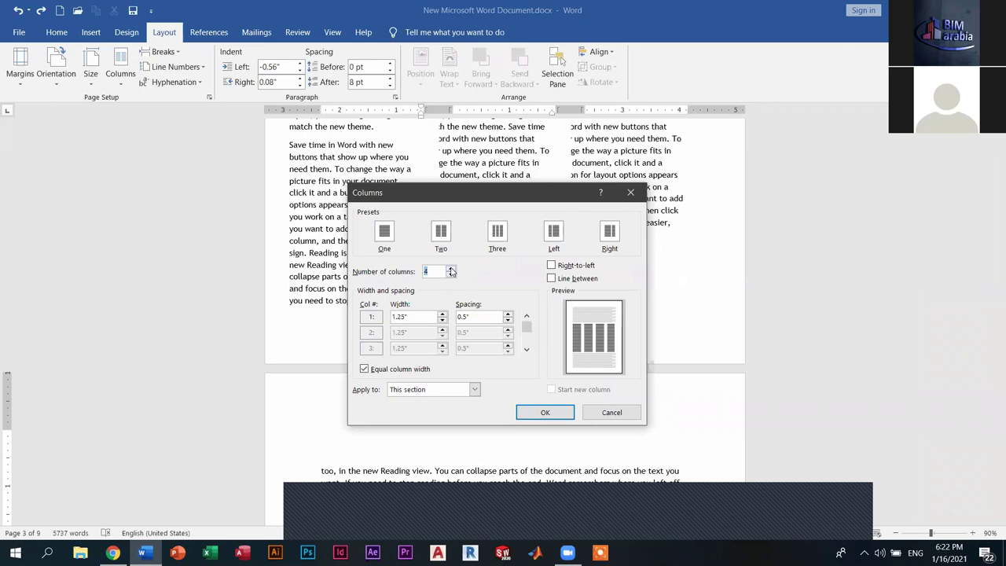
pyautogui.click(451, 268)
pyautogui.click(451, 268)
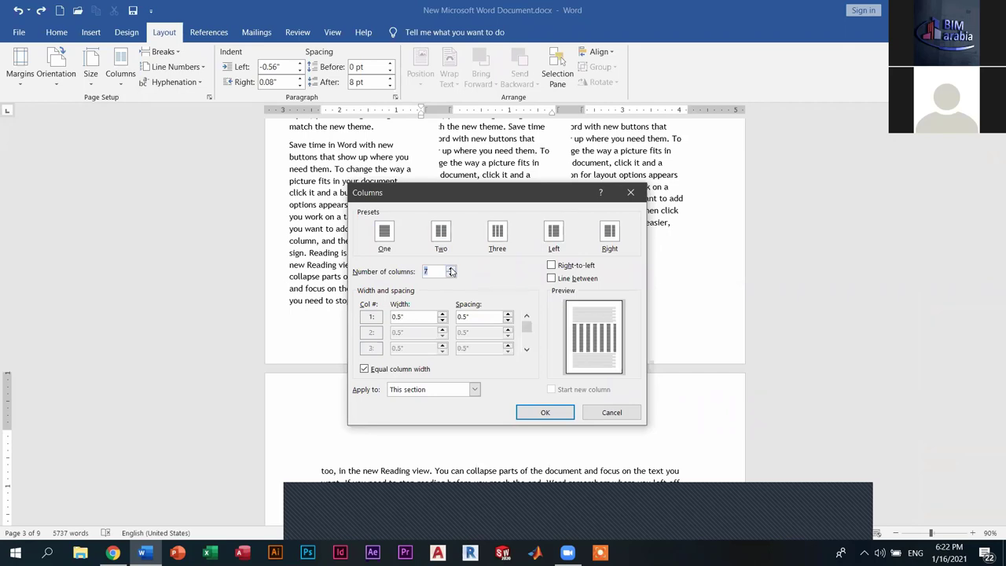
pyautogui.click(451, 268)
pyautogui.click(451, 268)
pyautogui.click(451, 268)
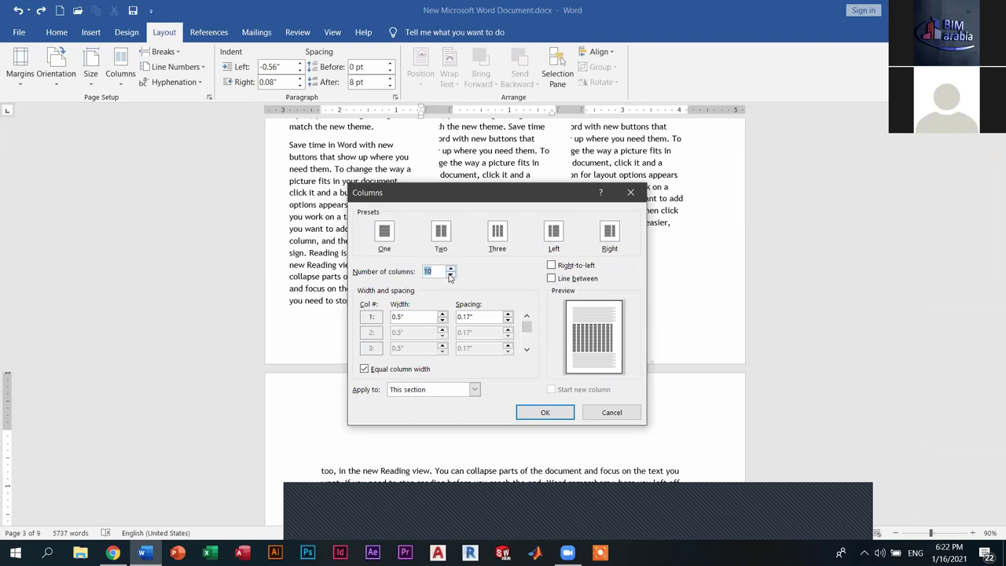
# - Set one column applied to 'This point forward' and confirm
pyautogui.click(450, 275)
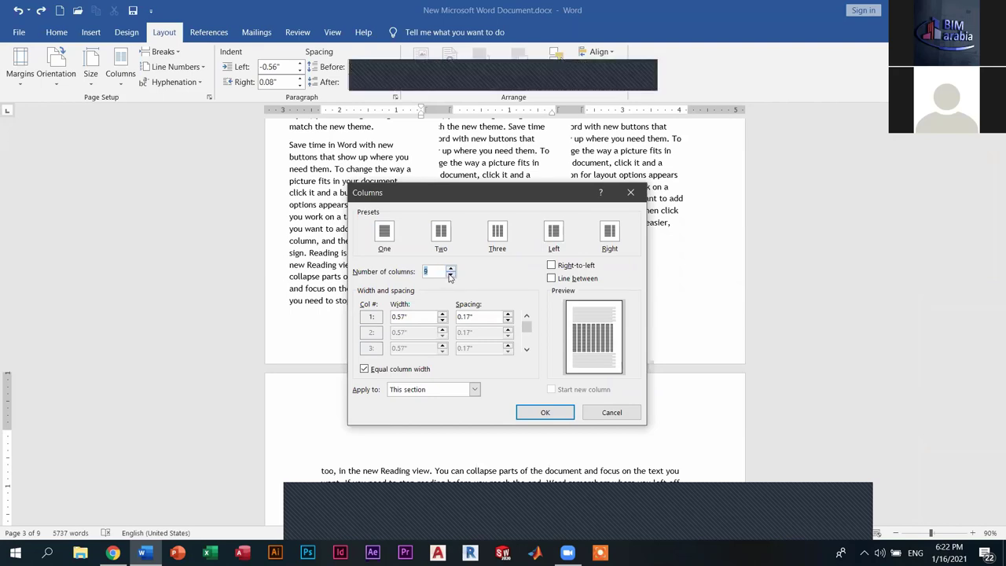
pyautogui.click(383, 233)
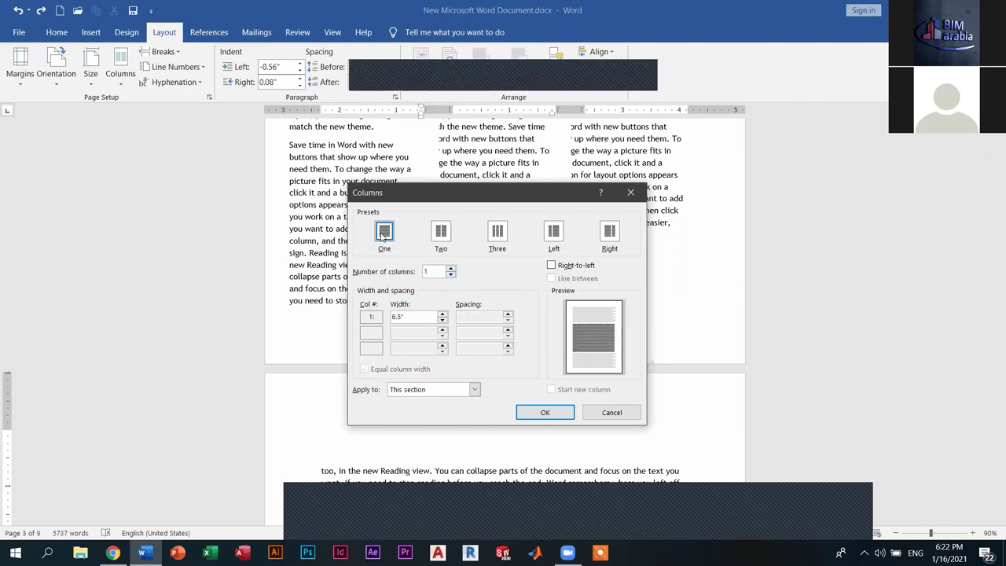
pyautogui.click(472, 390)
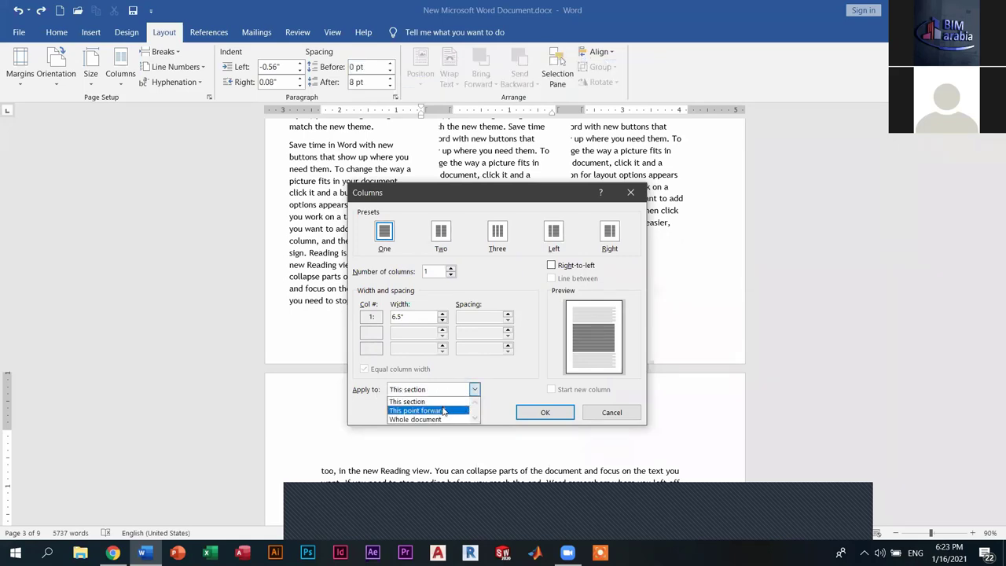
pyautogui.click(444, 410)
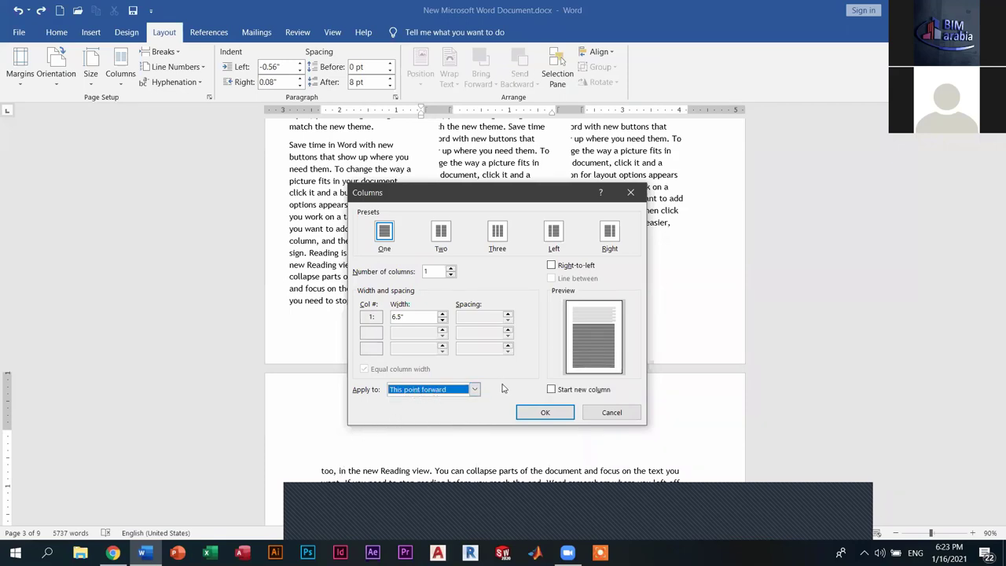
pyautogui.click(543, 412)
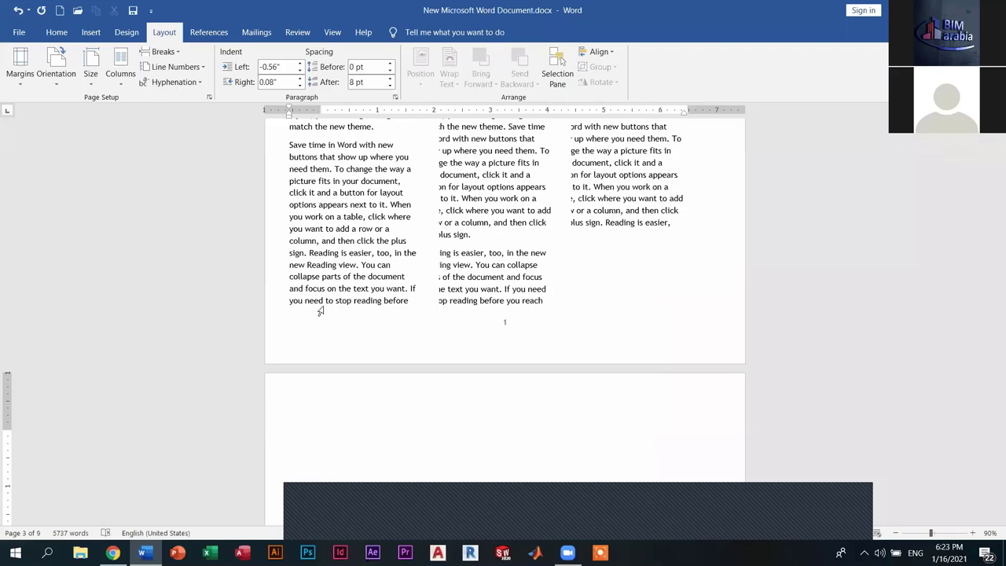
# - Type a long line of test characters atop the next page and scroll up to check it
pyautogui.write('jdfcdajkfd')
pyautogui.write('sffffffffffffffffffffffffffffffffffffffffffffffffffffffffffffffffffffffff')
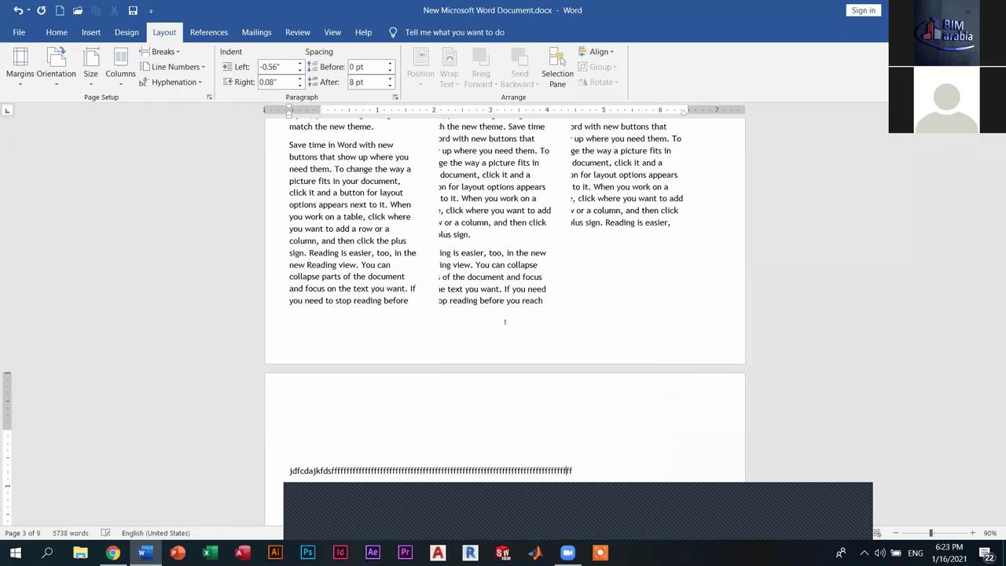
pyautogui.write('fffffffffffffffffffffffffffffffffffffffffffffffffffffffffffffffffffffffffffffff')
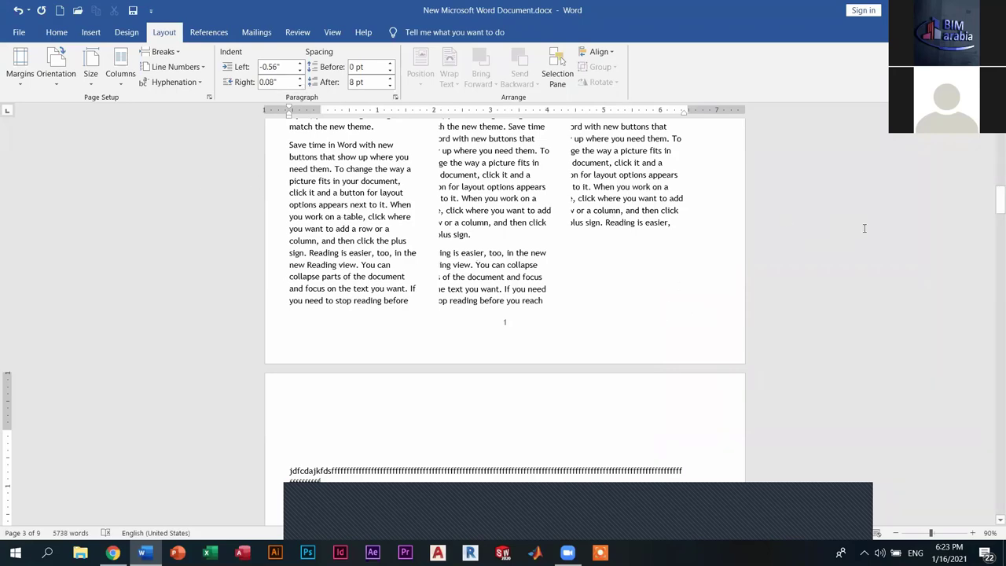
pyautogui.moveTo(996, 202); pyautogui.dragTo(993, 253)
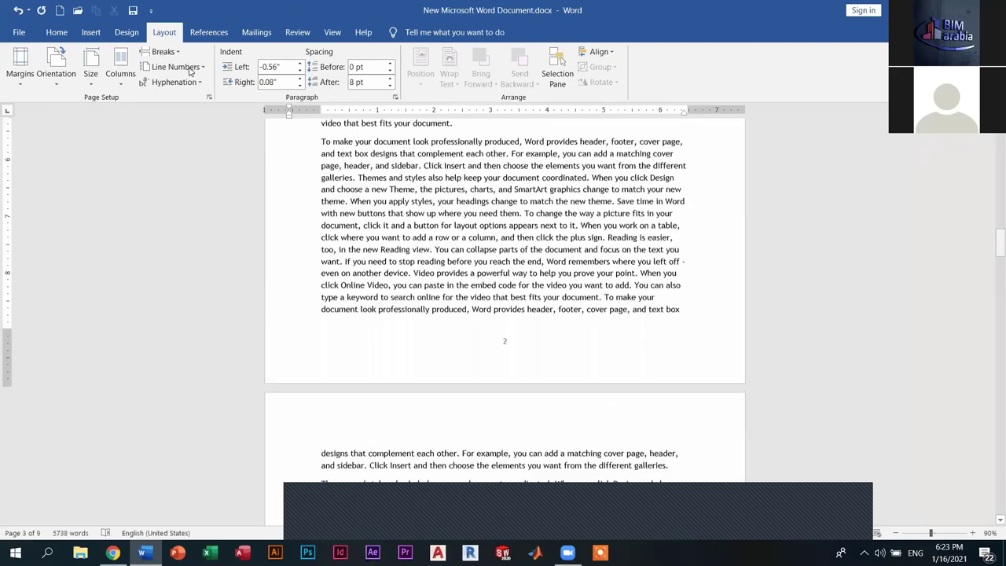
# - Insert a page break after "fits your document.", then undo it
pyautogui.click(162, 51)
pyautogui.click(90, 32)
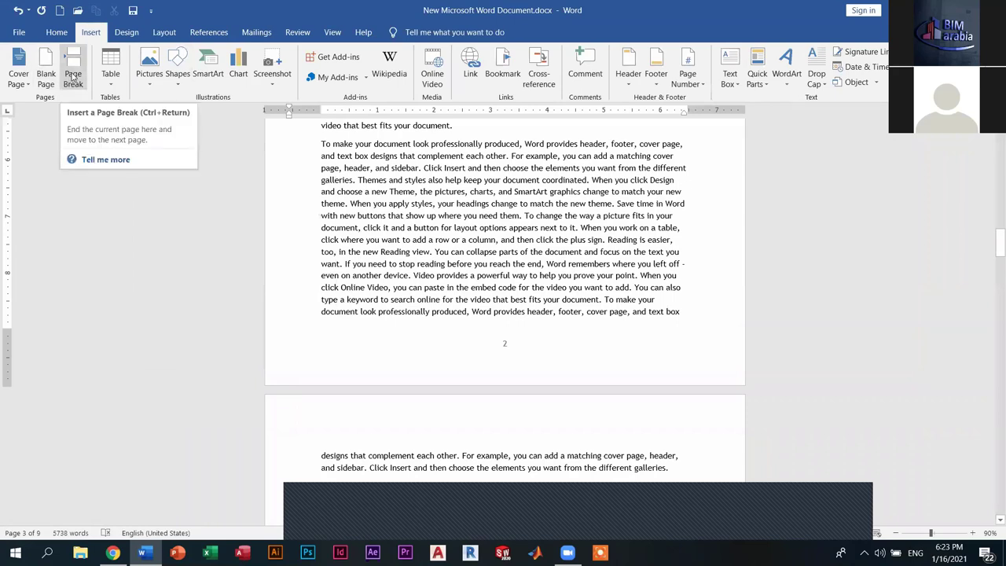
pyautogui.click(164, 32)
pyautogui.click(163, 54)
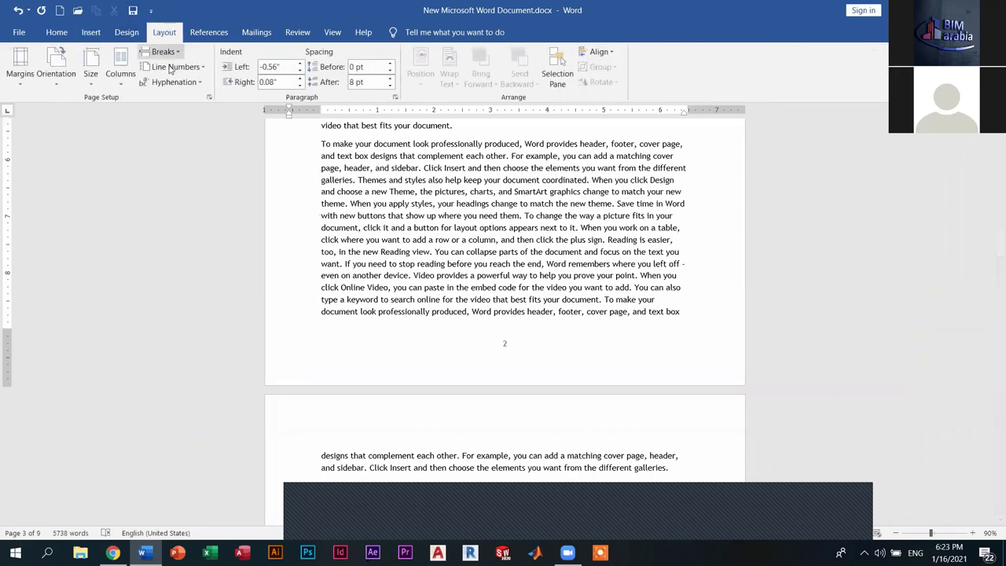
pyautogui.click(431, 131)
pyautogui.click(464, 128)
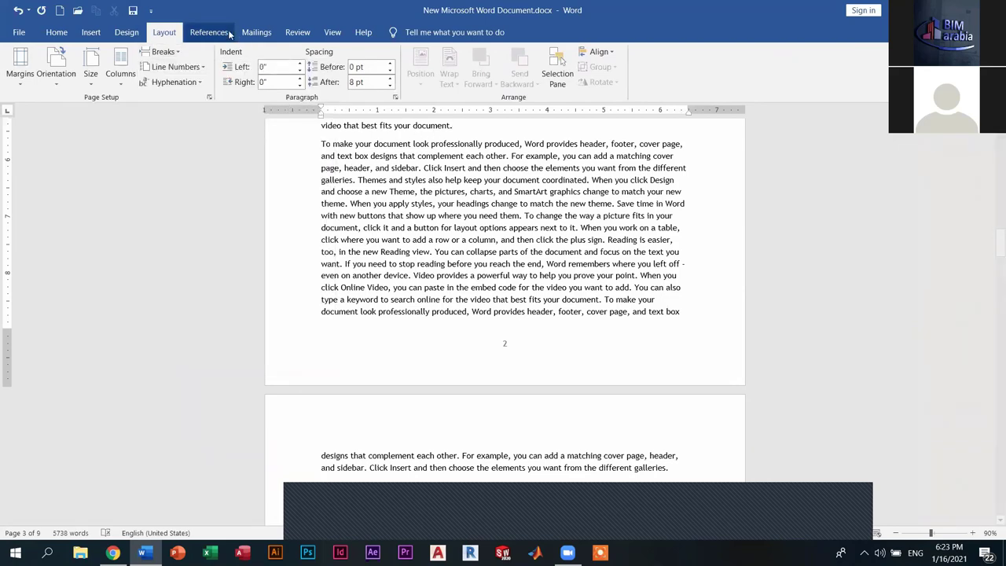
pyautogui.click(163, 52)
pyautogui.click(187, 85)
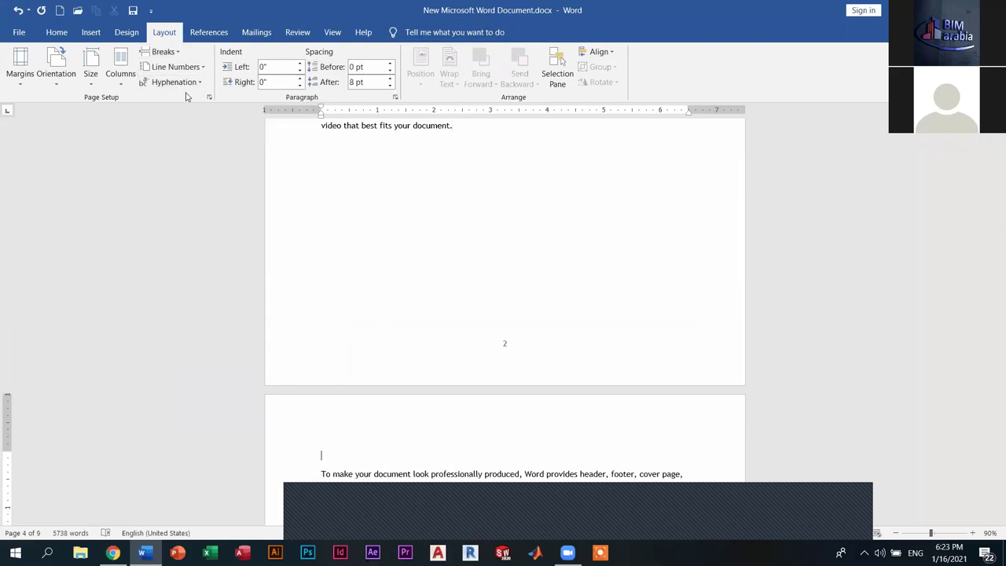
pyautogui.hotkey('ctrl', 'z')
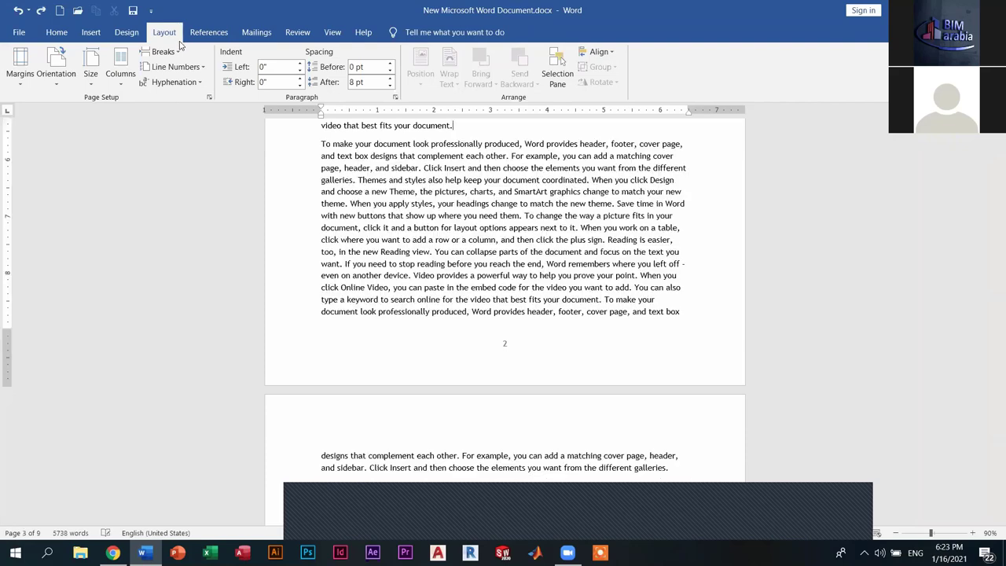
# - Insert two text-wrapping breaks after "document."
pyautogui.hotkey('alt', 'p')
pyautogui.press('b')
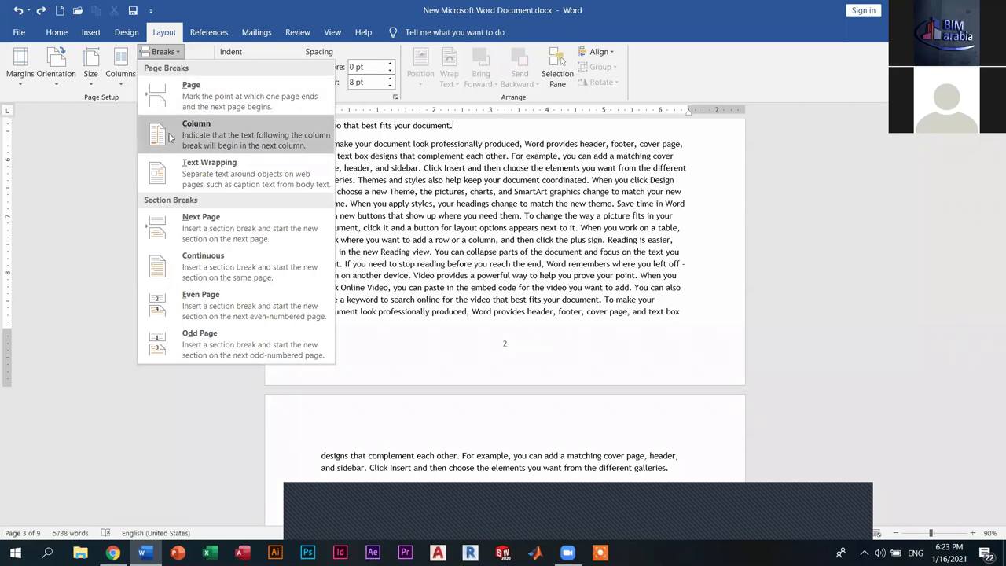
pyautogui.click(189, 168)
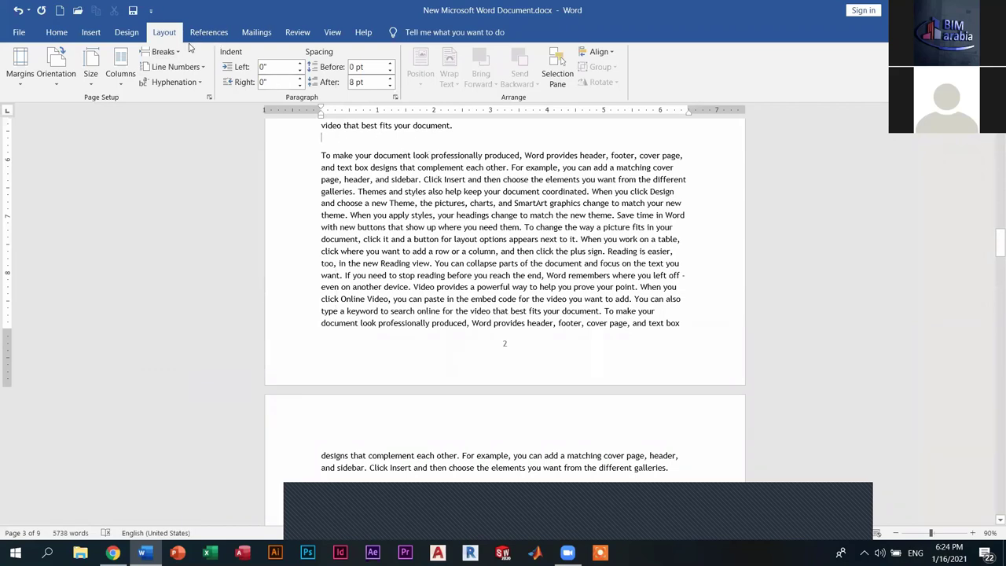
pyautogui.click(163, 51)
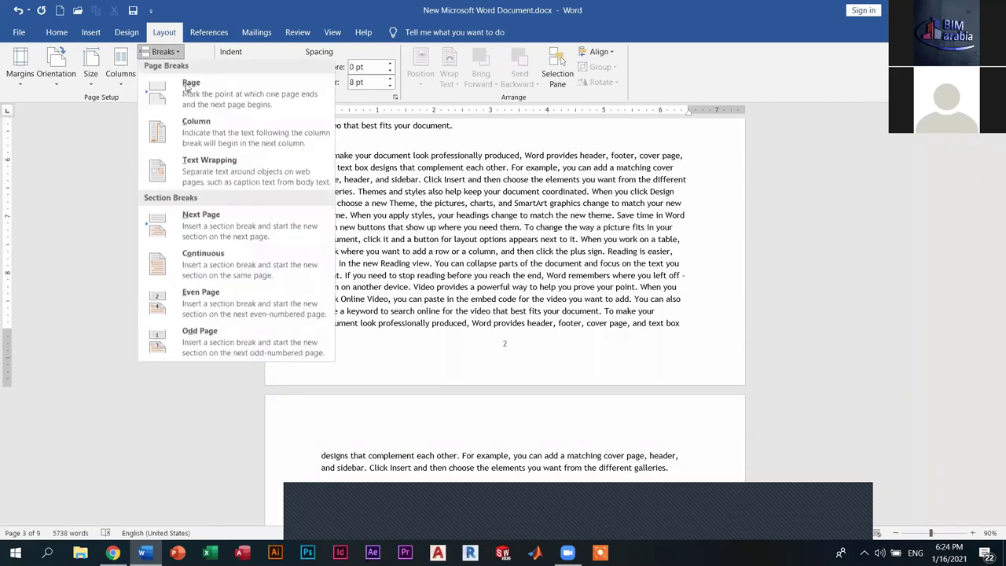
pyautogui.click(191, 164)
# - Try a Next Page section break, undo it, and insert a Continuous section break instead
pyautogui.click(165, 52)
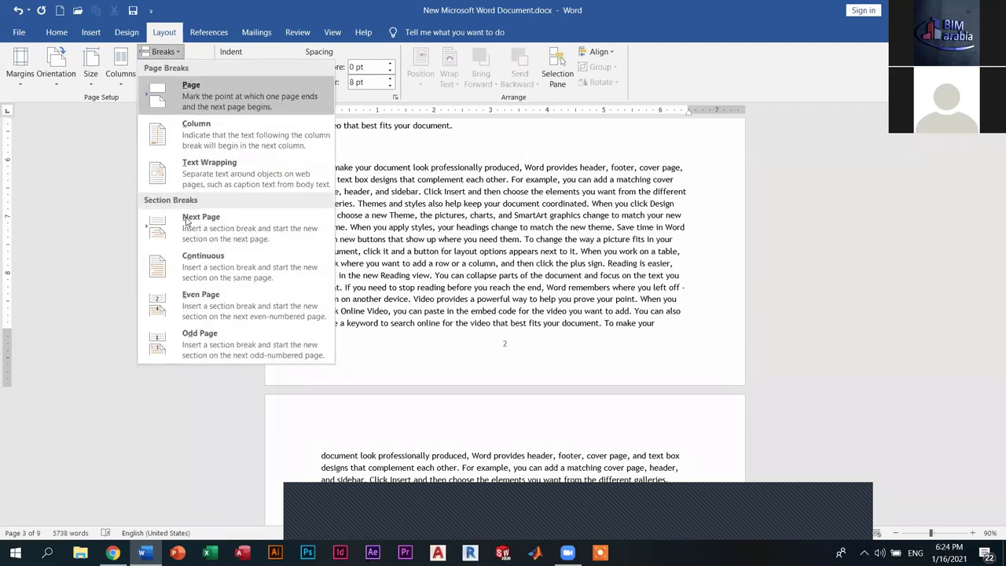
pyautogui.click(183, 224)
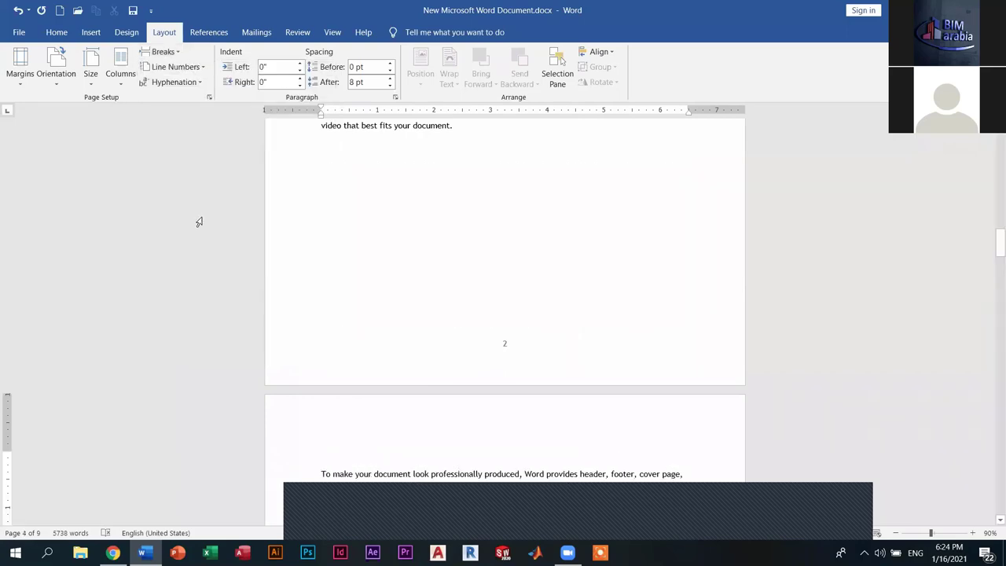
pyautogui.hotkey('ctrl', 'z')
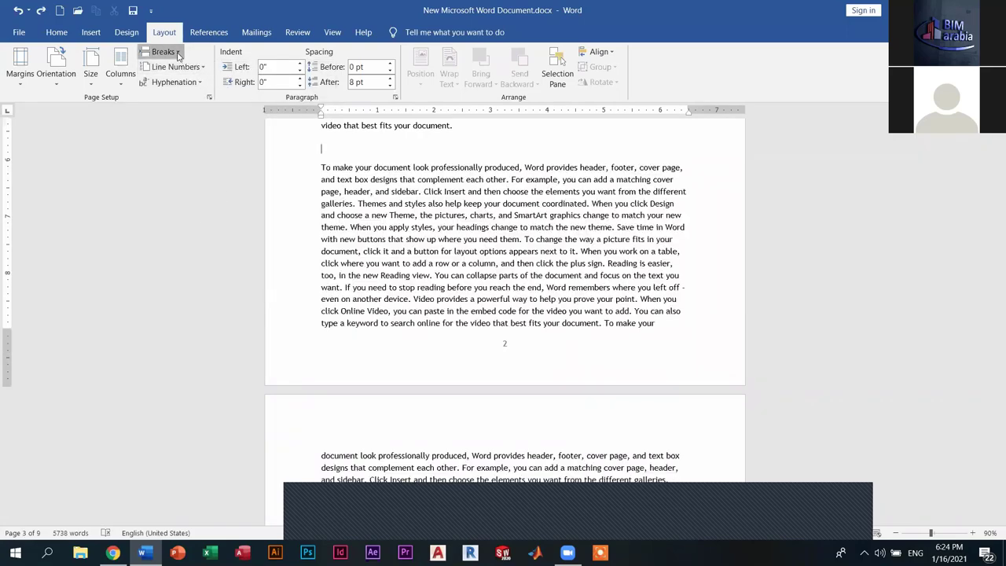
pyautogui.click(177, 56)
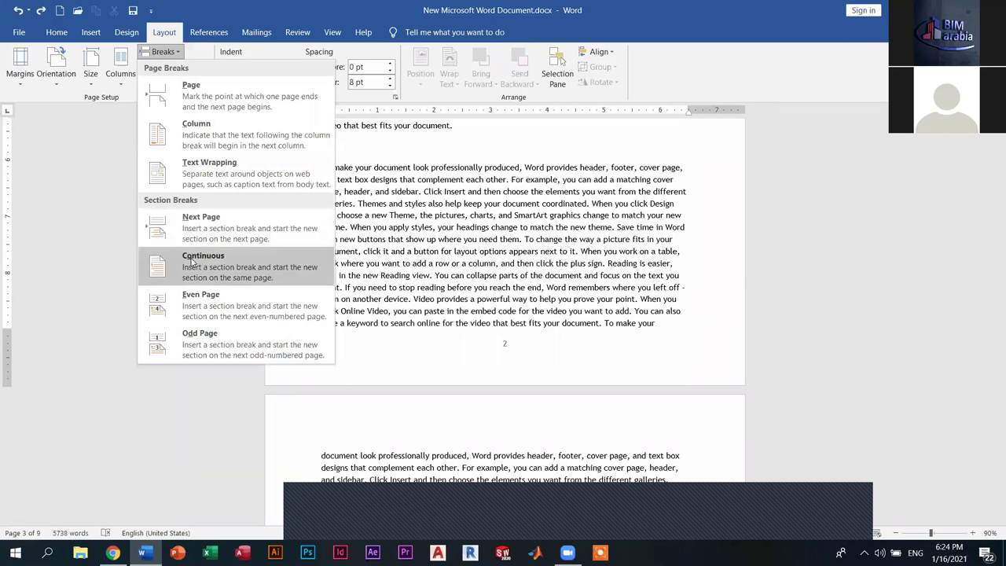
pyautogui.click(192, 262)
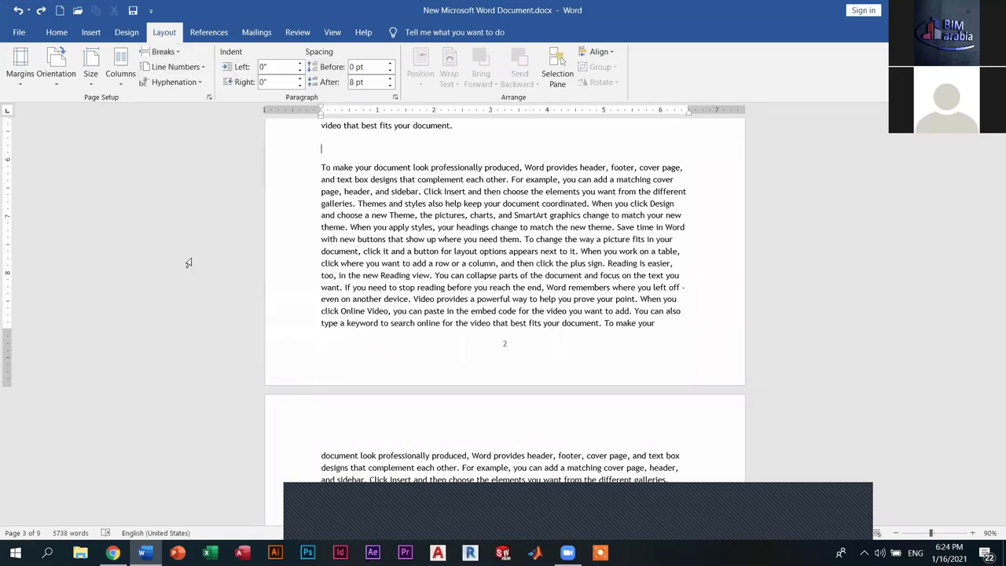
pyautogui.click(170, 55)
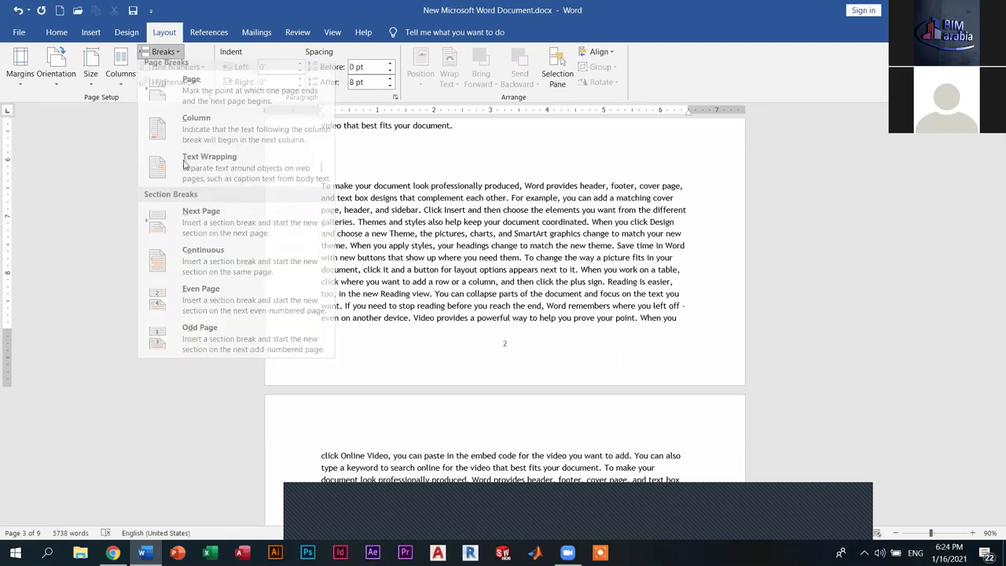
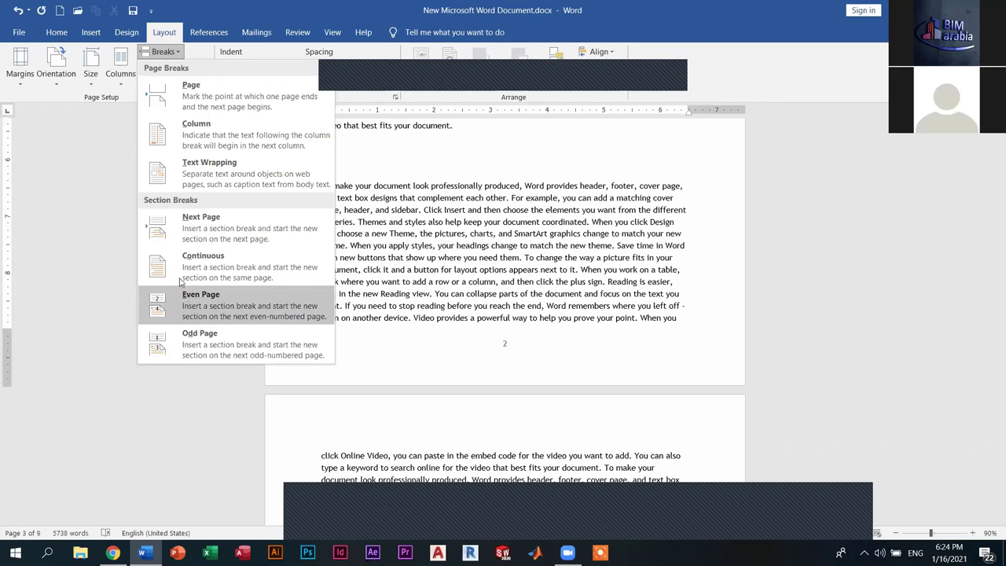
# - Apply Continuous line numbering so lines count from 1 through 95 across the pages
pyautogui.click(379, 160)
pyautogui.click(202, 69)
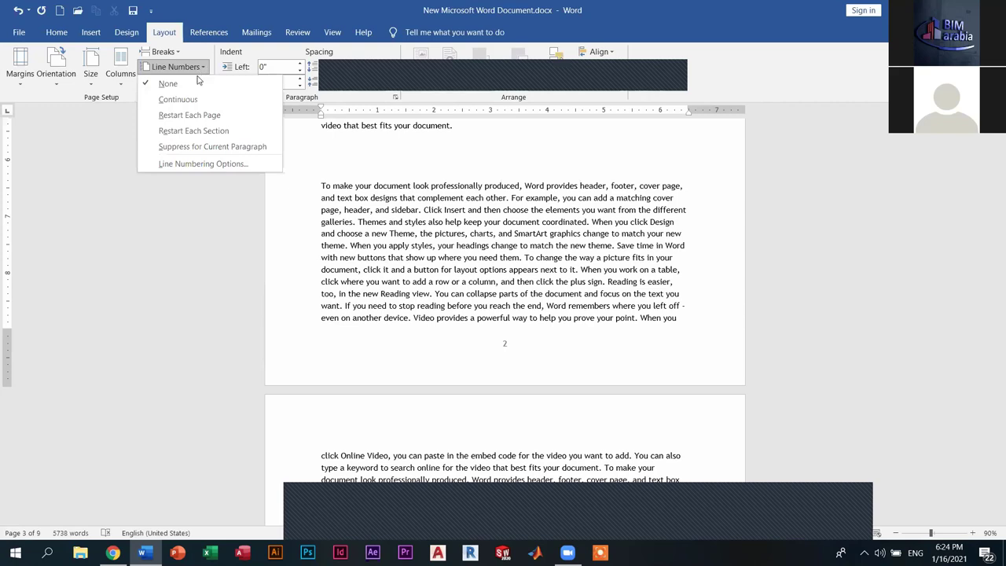
pyautogui.click(177, 99)
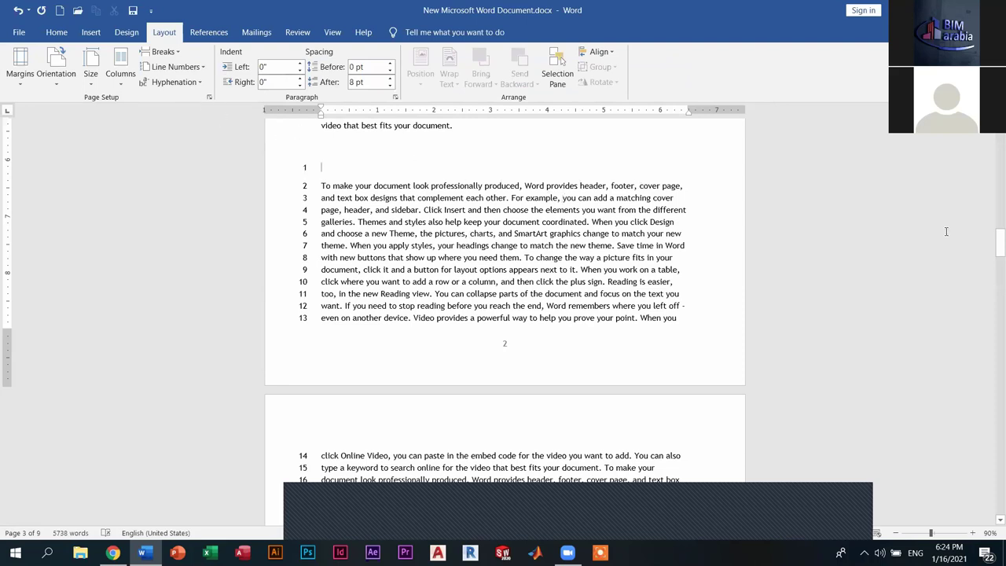
pyautogui.moveTo(997, 242)
pyautogui.mouseDown()
pyautogui.moveTo(969, 368)
pyautogui.moveTo(992, 431)
pyautogui.mouseUp()
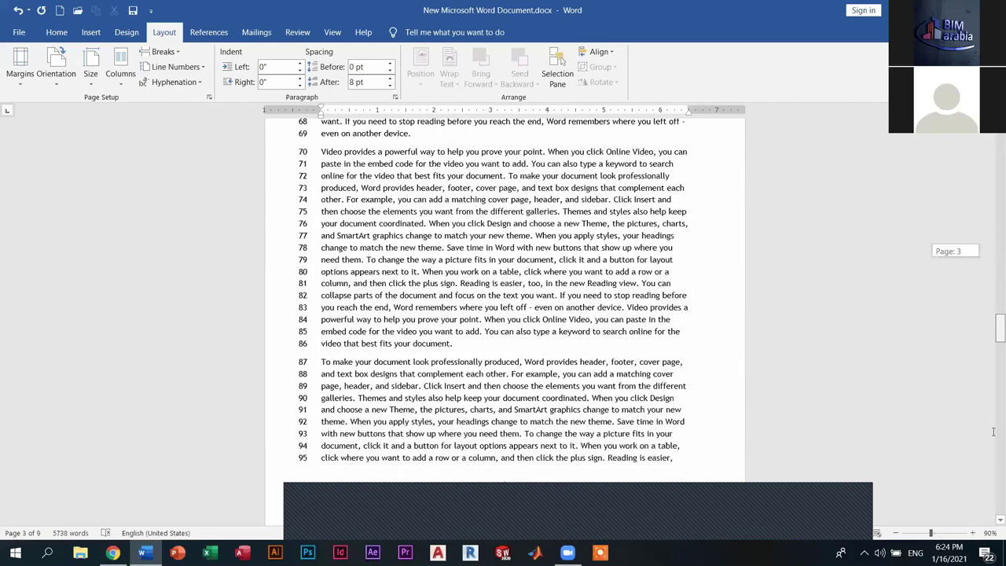
# - Scroll through the pages to review them, then jump back to the document start with Ctrl+Home
pyautogui.keyDown('ctrl'); pyautogui.scroll(-1, 992, 431); pyautogui.keyUp('ctrl')
pyautogui.keyDown('ctrl'); pyautogui.scroll(-1, 992, 432); pyautogui.keyUp('ctrl')
pyautogui.keyDown('ctrl'); pyautogui.scroll(-1, 794, 430); pyautogui.keyUp('ctrl')
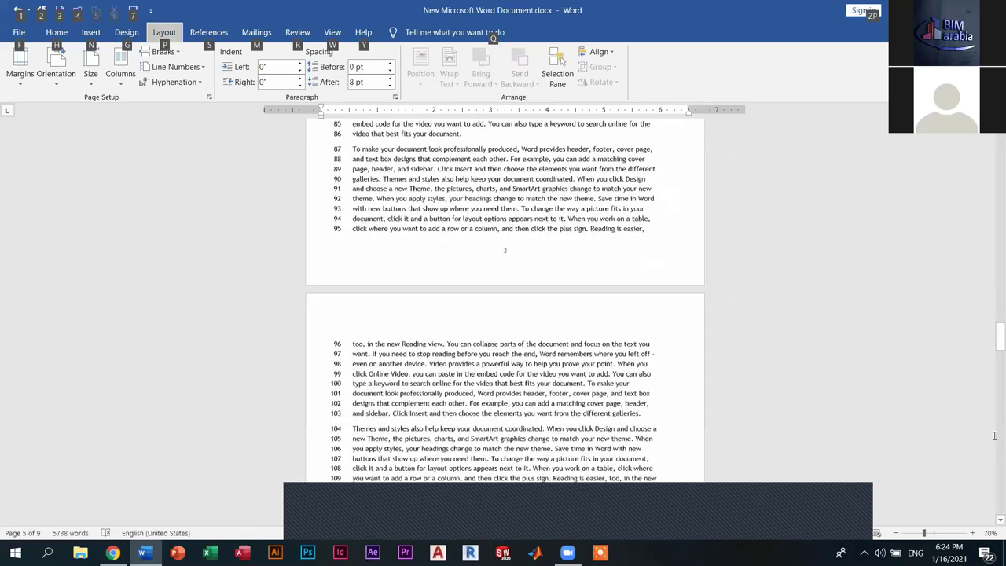
pyautogui.keyDown('ctrl'); pyautogui.scroll(-1, 762, 425); pyautogui.keyUp('ctrl')
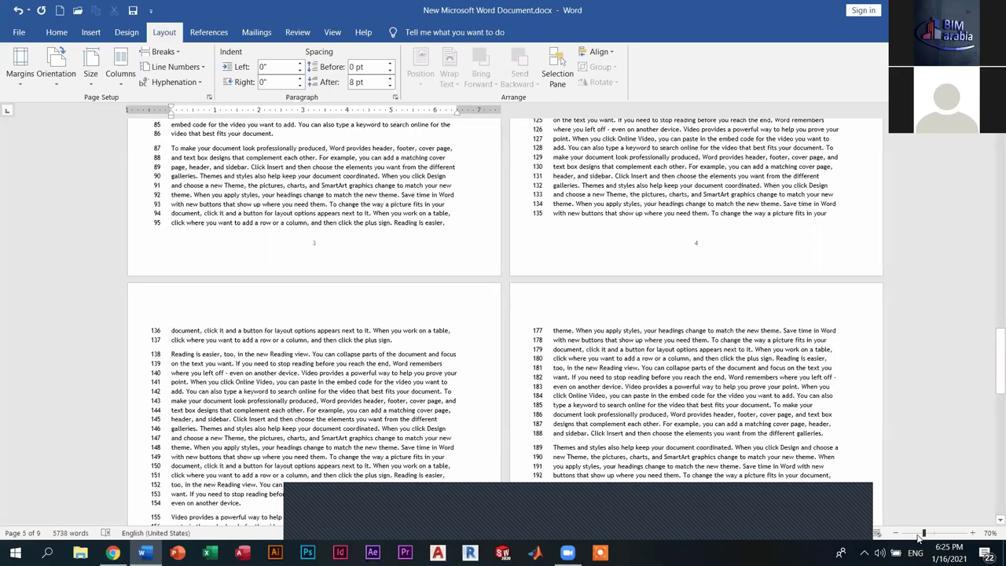
pyautogui.keyDown('ctrl'); pyautogui.scroll(-2, 930, 535); pyautogui.keyUp('ctrl')
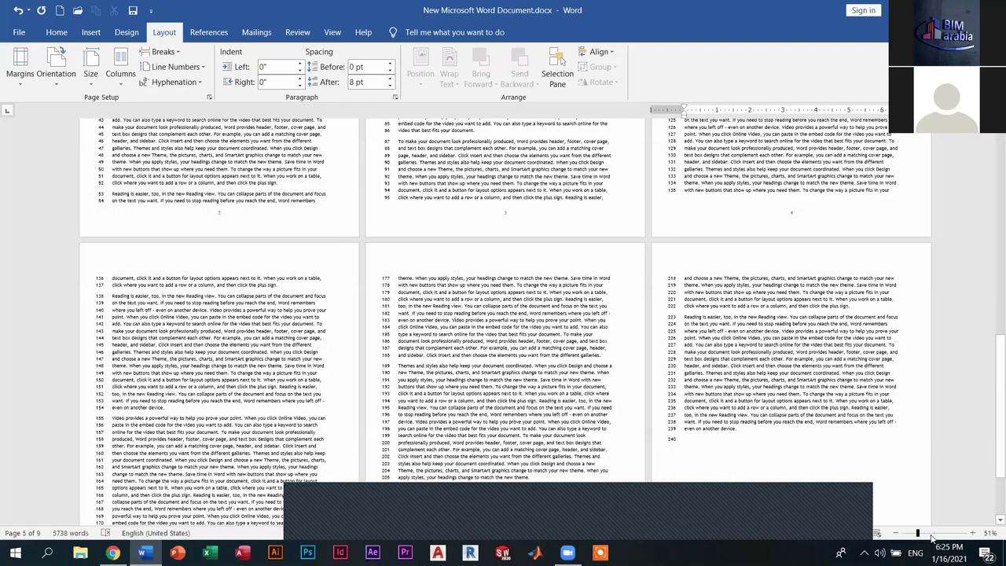
pyautogui.keyDown('ctrl'); pyautogui.scroll(2, 934, 537); pyautogui.keyUp('ctrl')
pyautogui.keyDown('ctrl'); pyautogui.scroll(2, 503, 330); pyautogui.keyUp('ctrl')
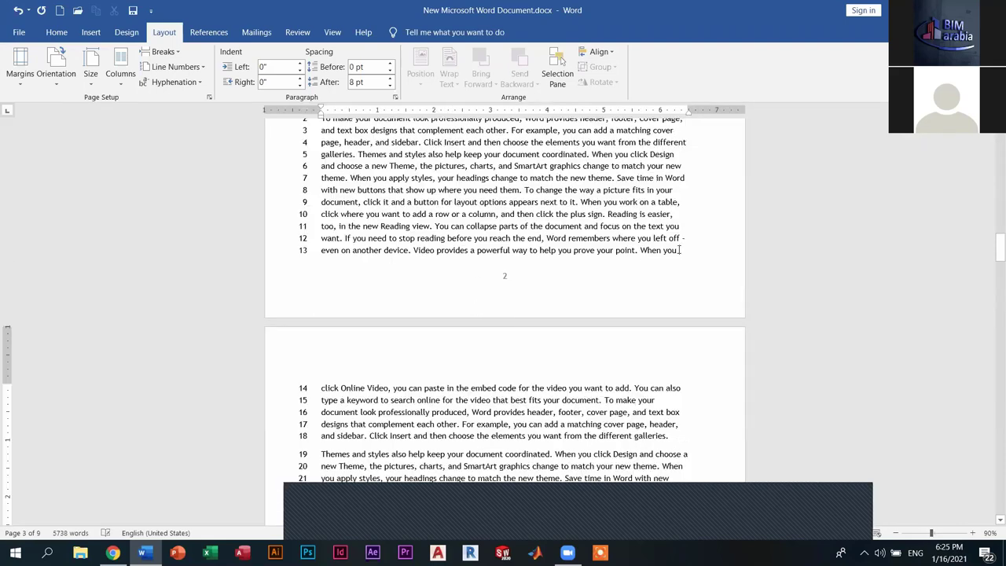
pyautogui.scroll(2, 833, 251)
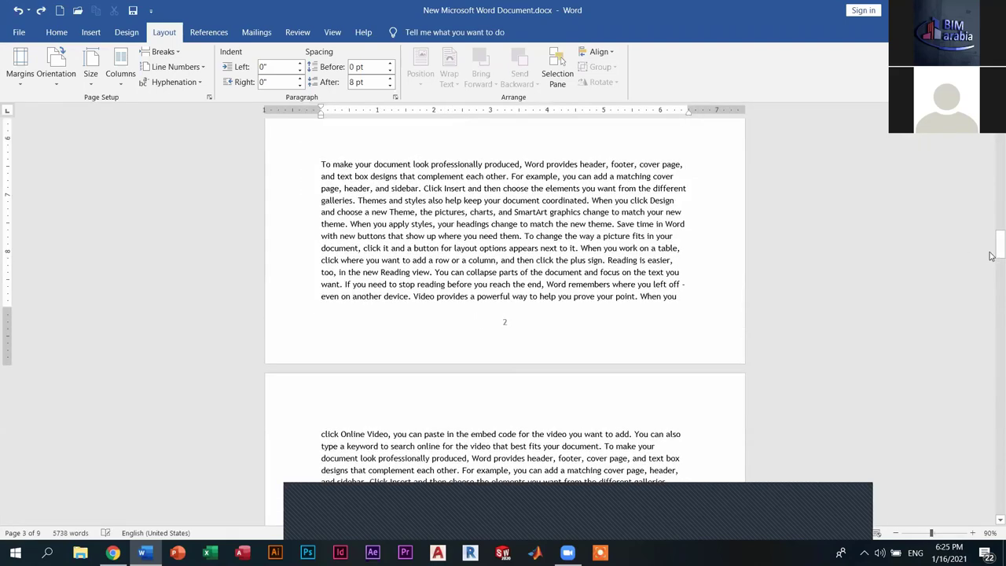
pyautogui.moveTo(995, 253); pyautogui.dragTo(596, 139)
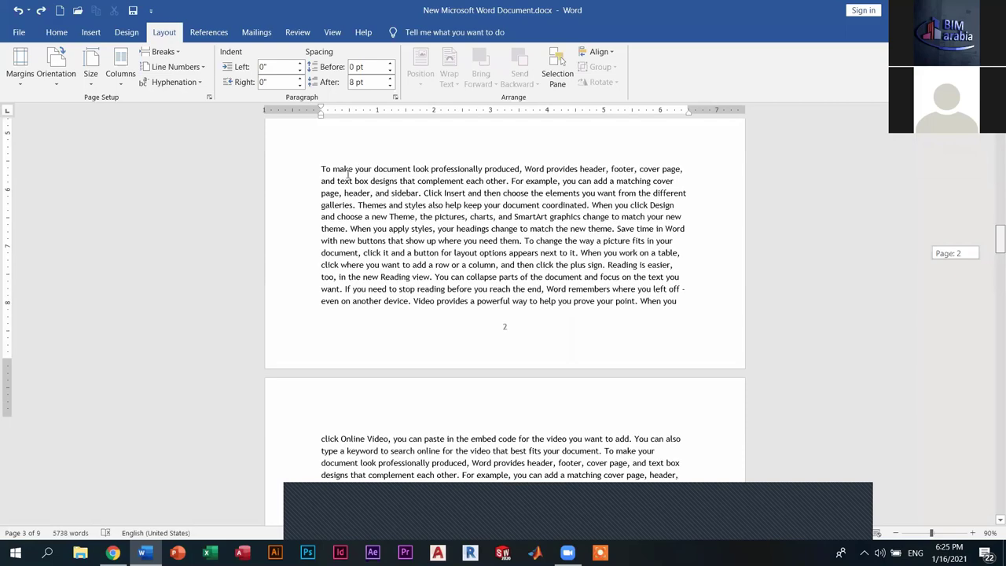
pyautogui.hotkey('ctrl', 'Home')
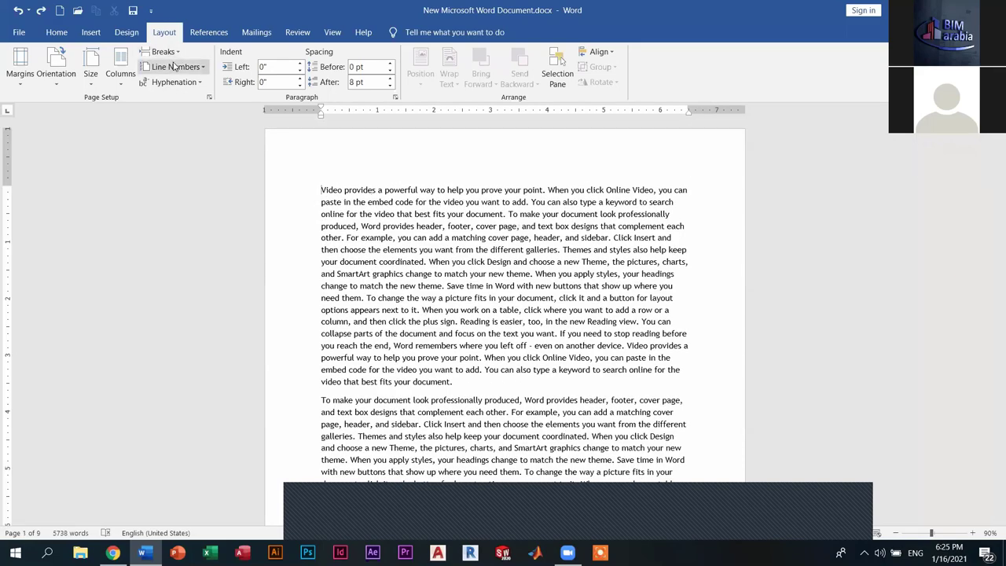
# - Reapply Continuous line numbering and bring page 3 into view to check it
pyautogui.click(174, 66)
pyautogui.click(184, 104)
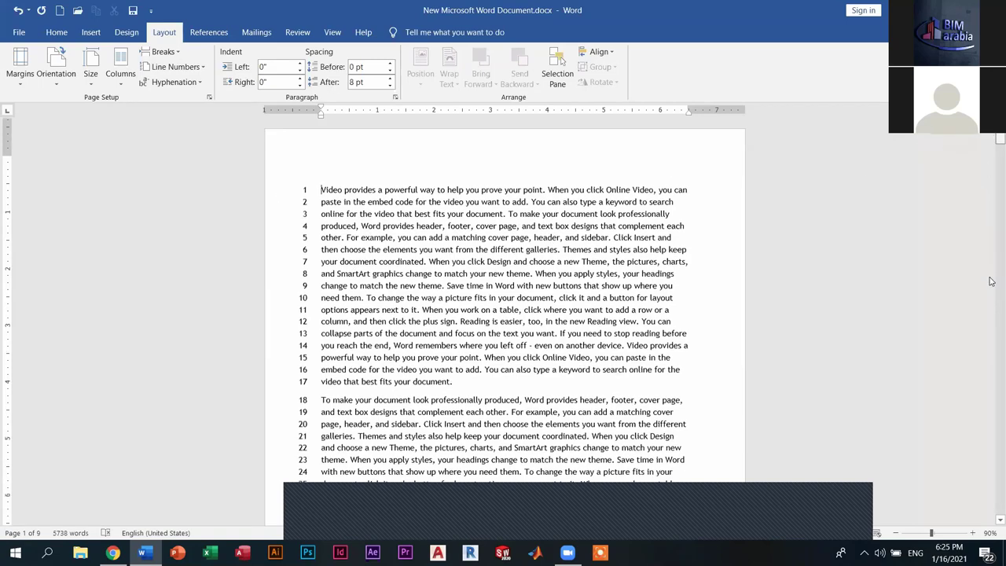
pyautogui.scroll(-3, 900, 177)
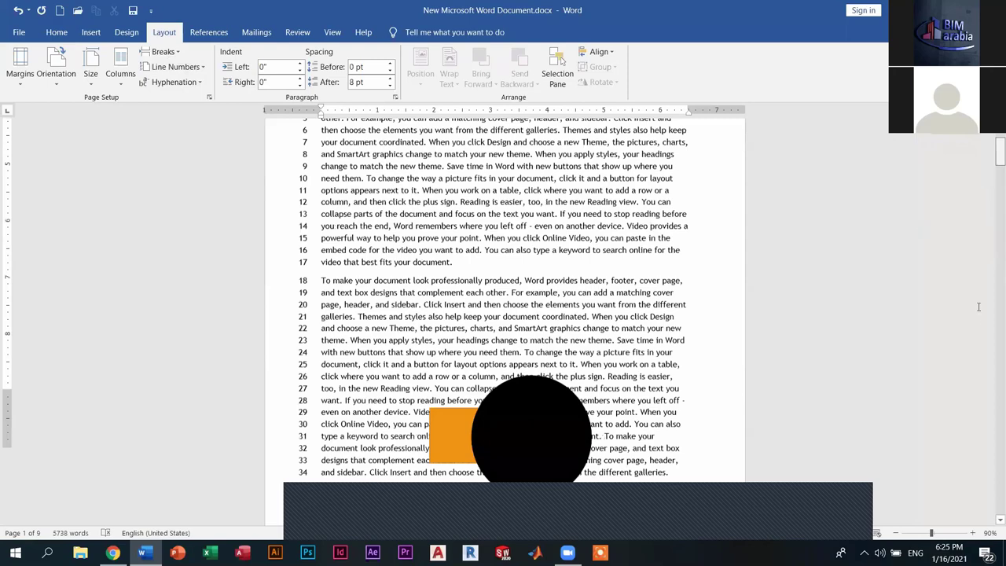
pyautogui.click(991, 328)
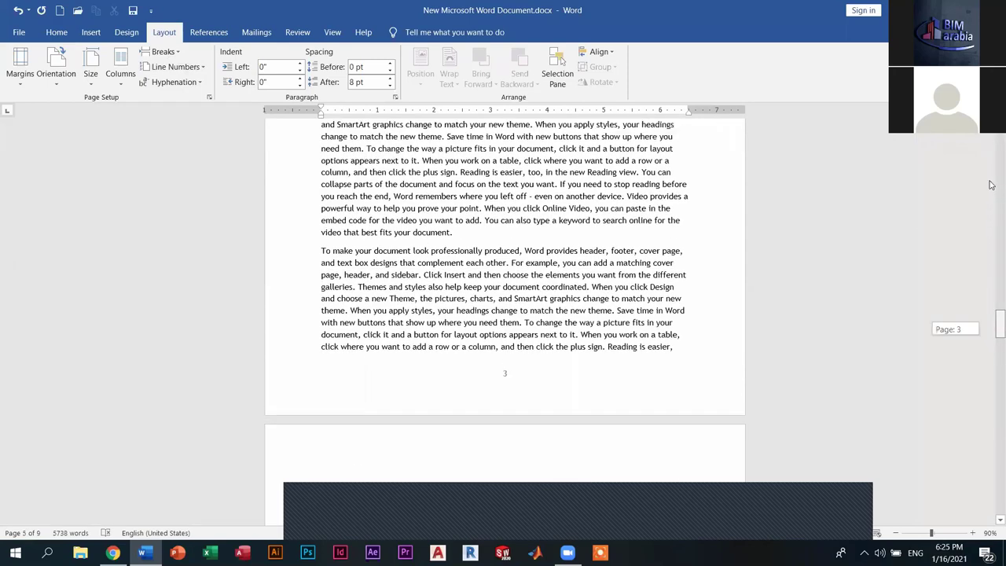
pyautogui.scroll(2, 990, 185)
pyautogui.moveTo(991, 184); pyautogui.dragTo(991, 151)
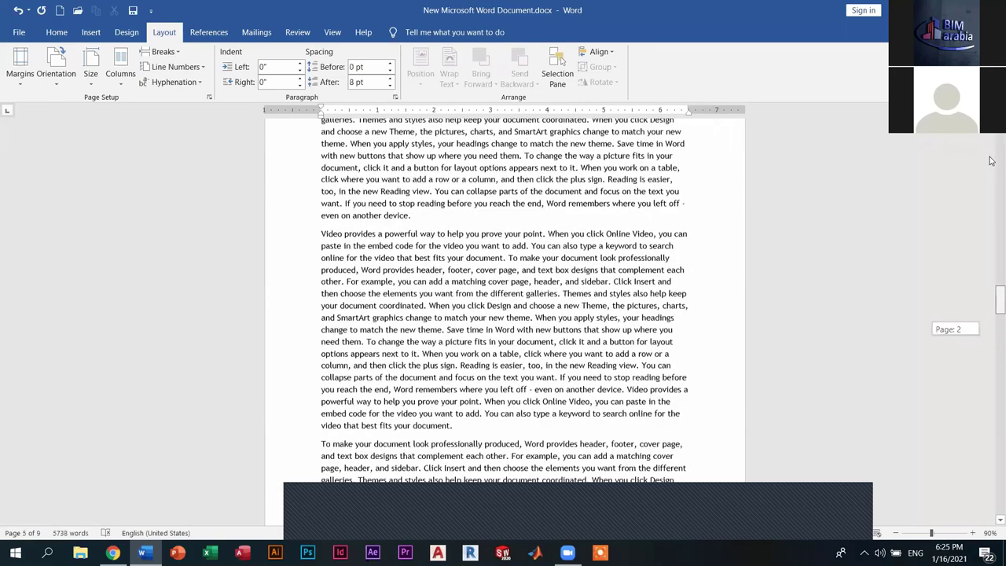
# - Scroll back up through the pages and close the document
pyautogui.scroll(5, 744, 417)
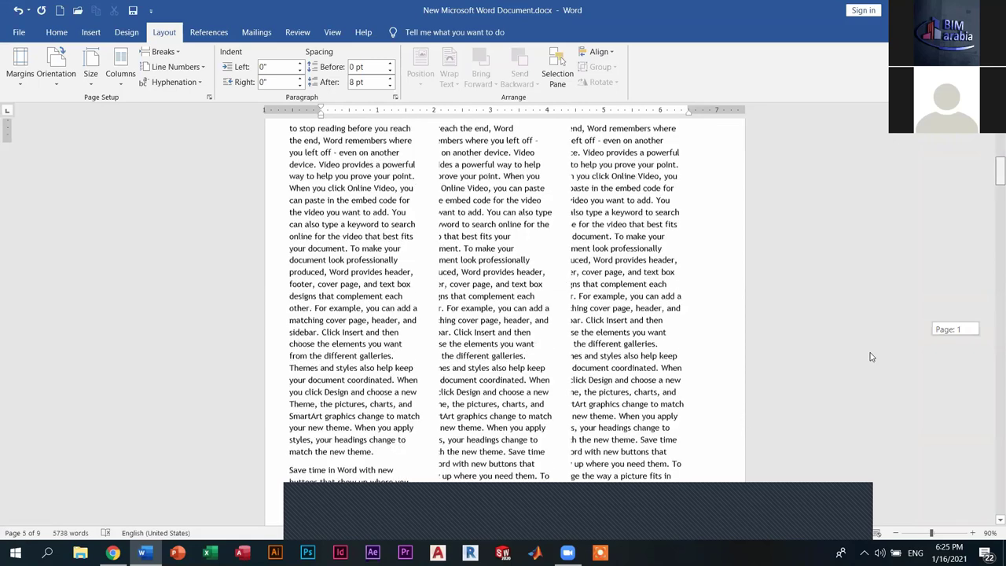
pyautogui.scroll(1, 872, 357)
pyautogui.scroll(2, 881, 512)
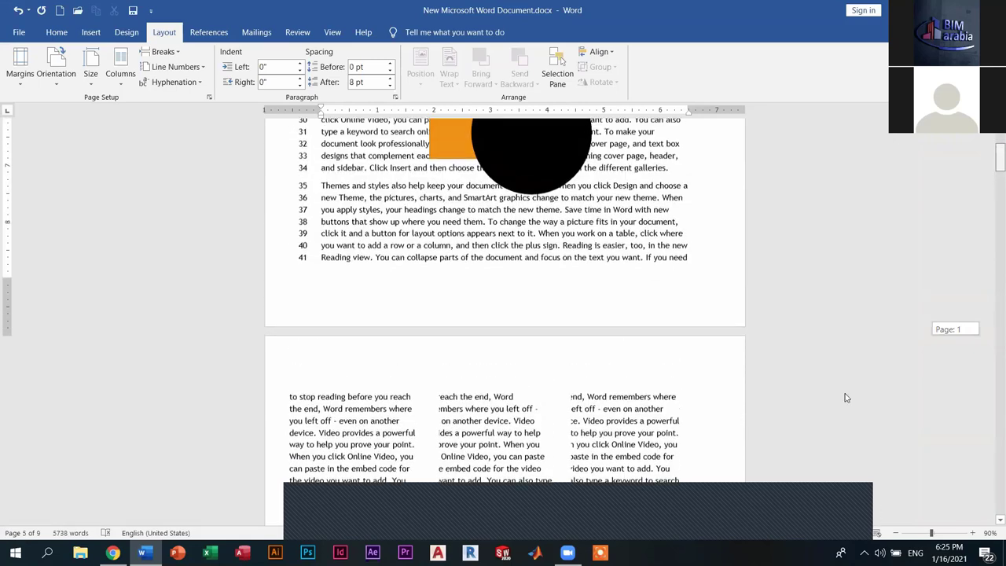
pyautogui.scroll(2, 840, 353)
pyautogui.scroll(3, 835, 300)
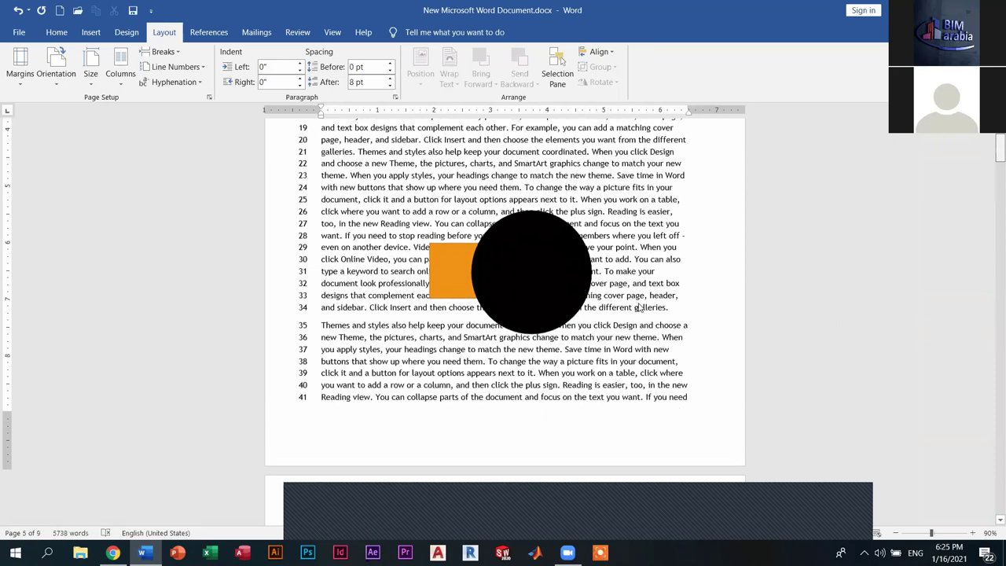
pyautogui.hotkey('ctrl', 'w')
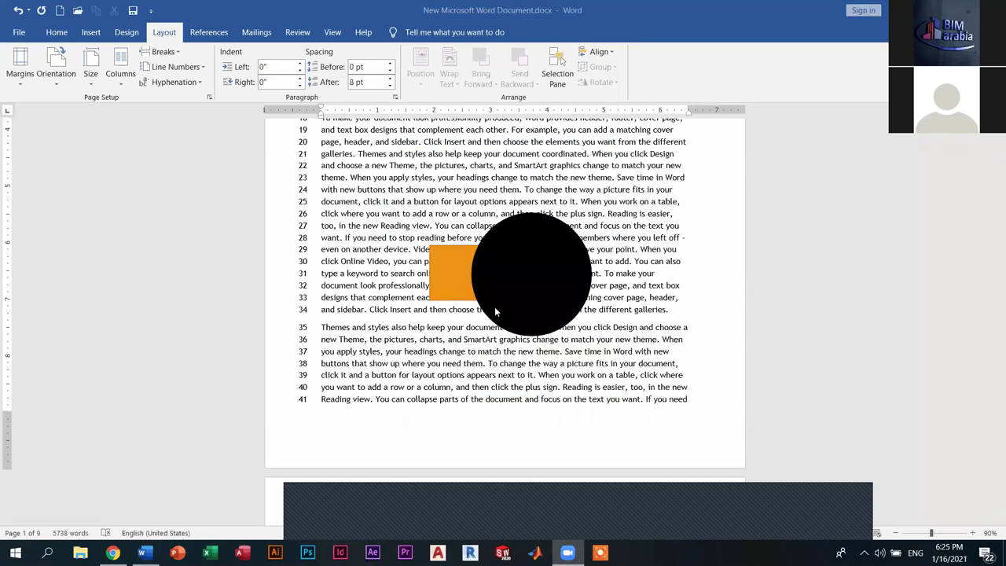
# - Discard the old document unsaved, generate =rand(20,18) sample text in a new document, and select it all
pyautogui.click(501, 366)
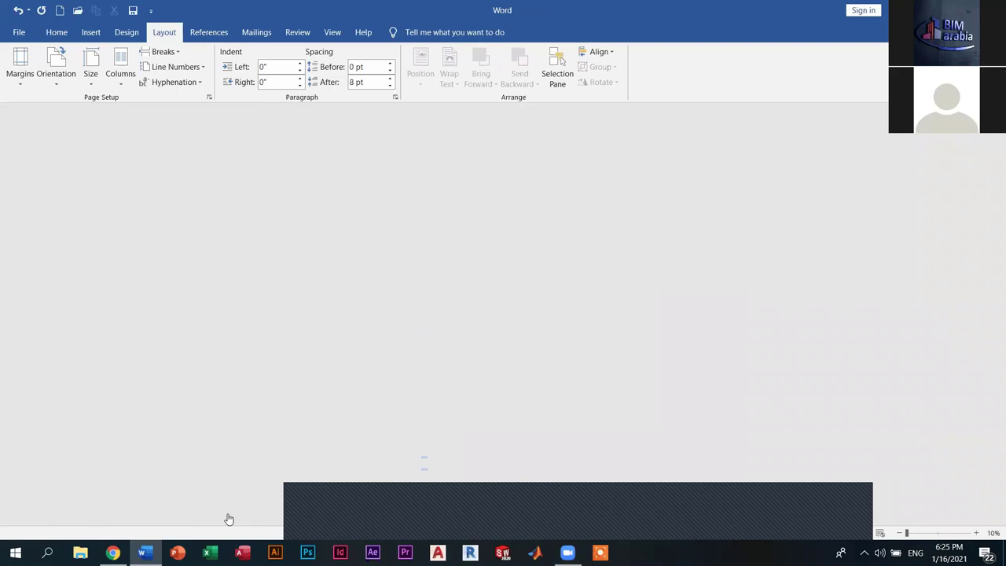
pyautogui.hotkey('alt', 'F4')
pyautogui.write('=rand(20,18)')
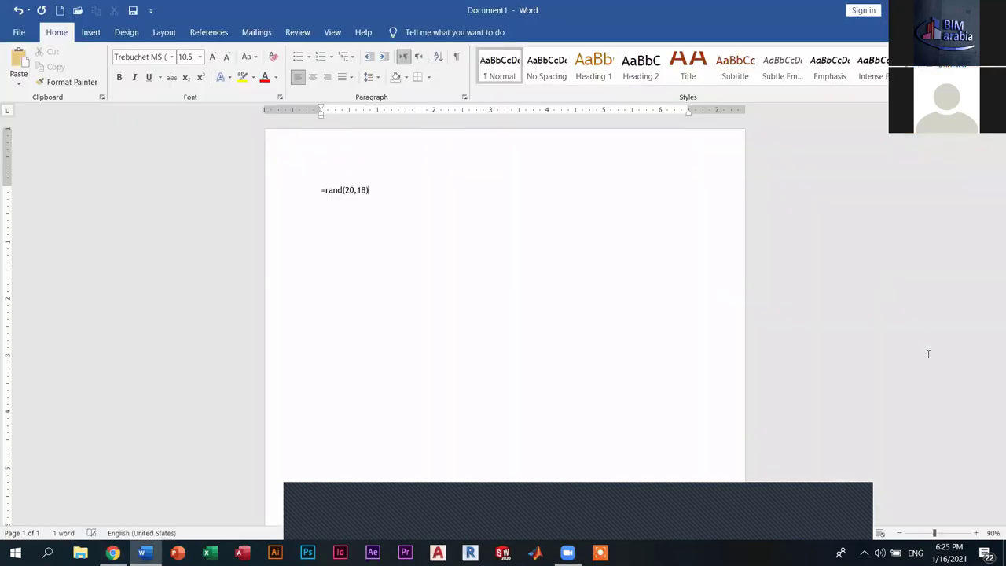
pyautogui.press('Return')
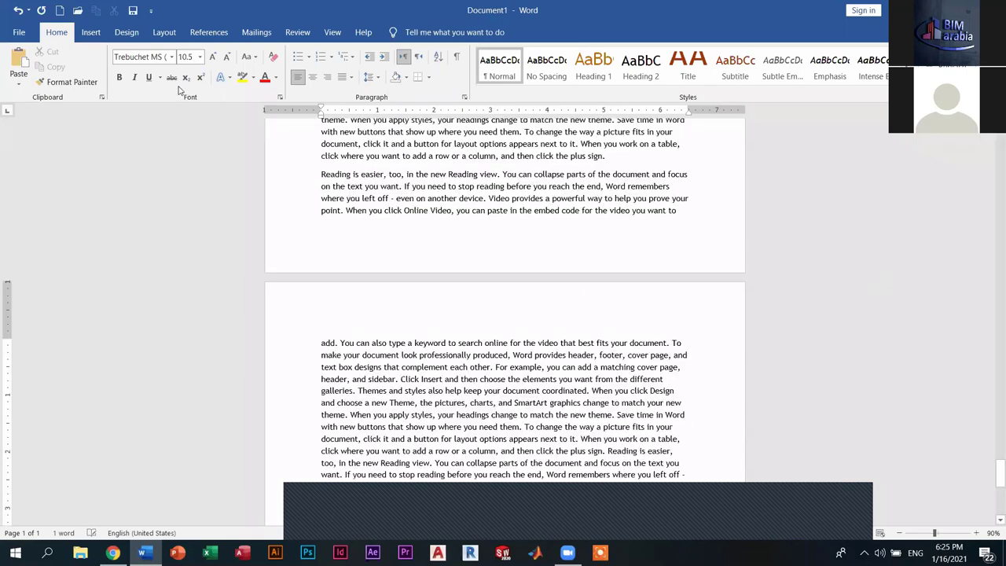
pyautogui.hotkey('ctrl', 'a')
# - Apply Continuous line numbering to the new sample text and deselect it
pyautogui.click(164, 32)
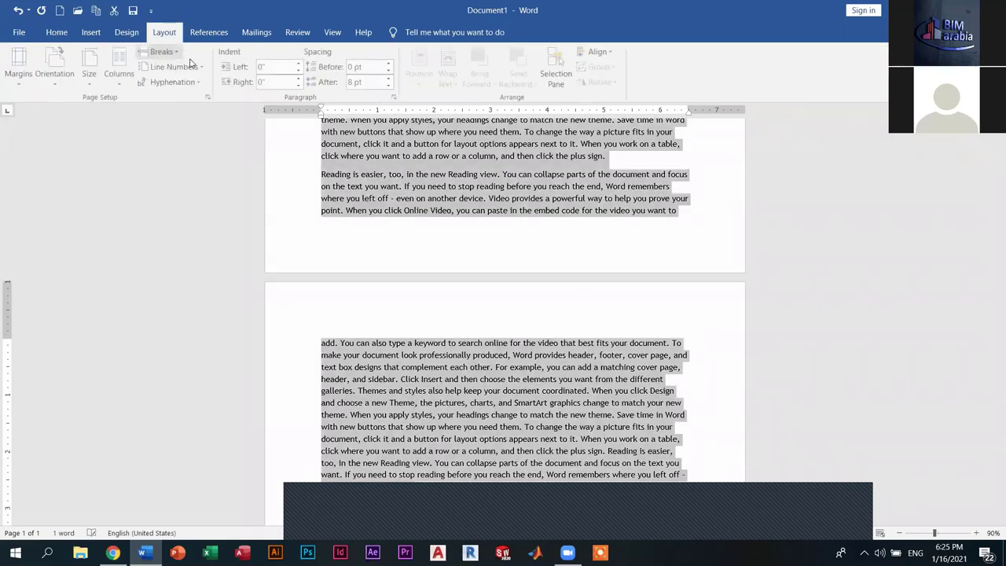
pyautogui.click(198, 68)
pyautogui.click(189, 101)
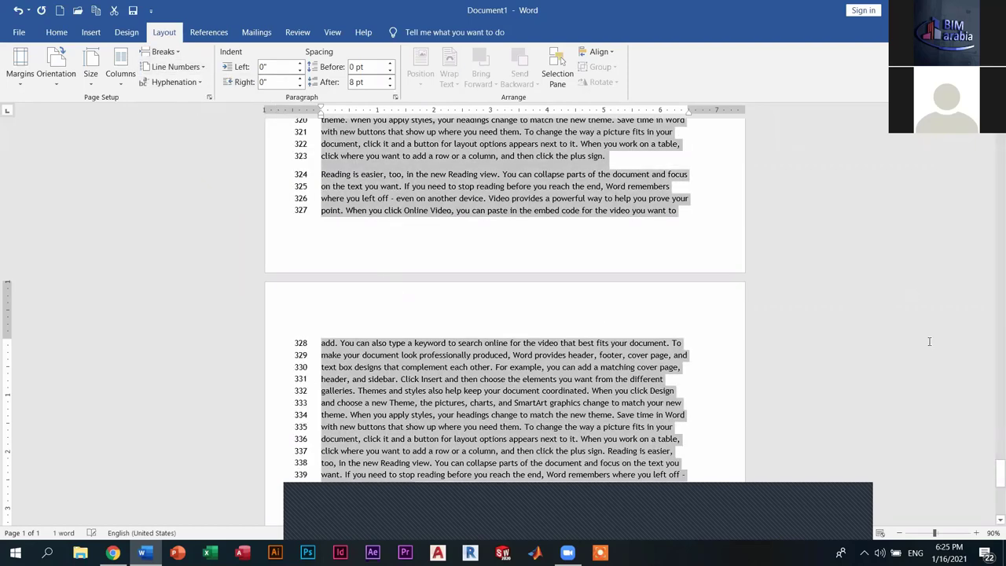
pyautogui.click(929, 341)
# - Delete the empty line after the final paragraph and return to page 1
pyautogui.moveTo(992, 462); pyautogui.dragTo(990, 490)
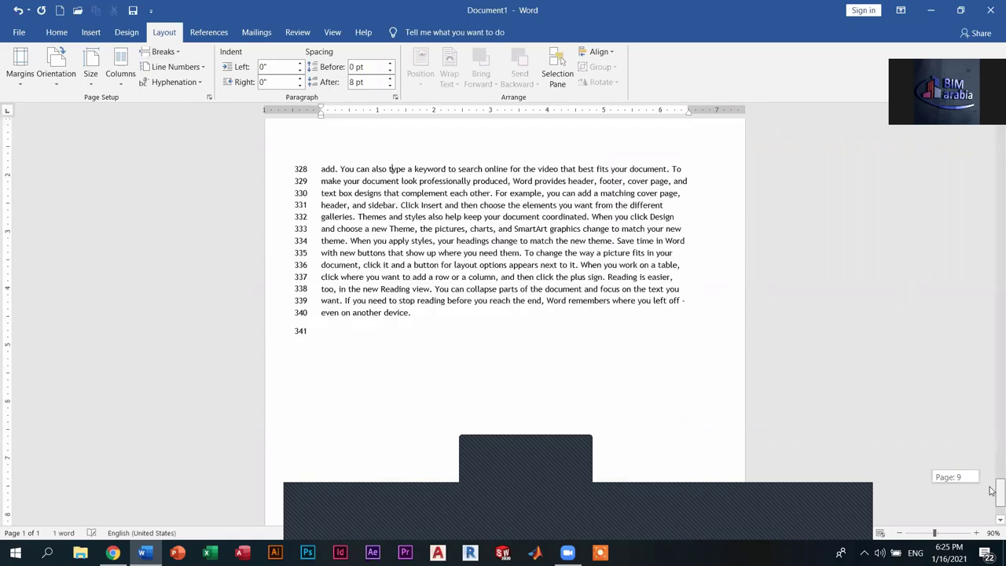
pyautogui.moveTo(991, 491); pyautogui.dragTo(337, 362)
pyautogui.scroll(-5, 335, 359)
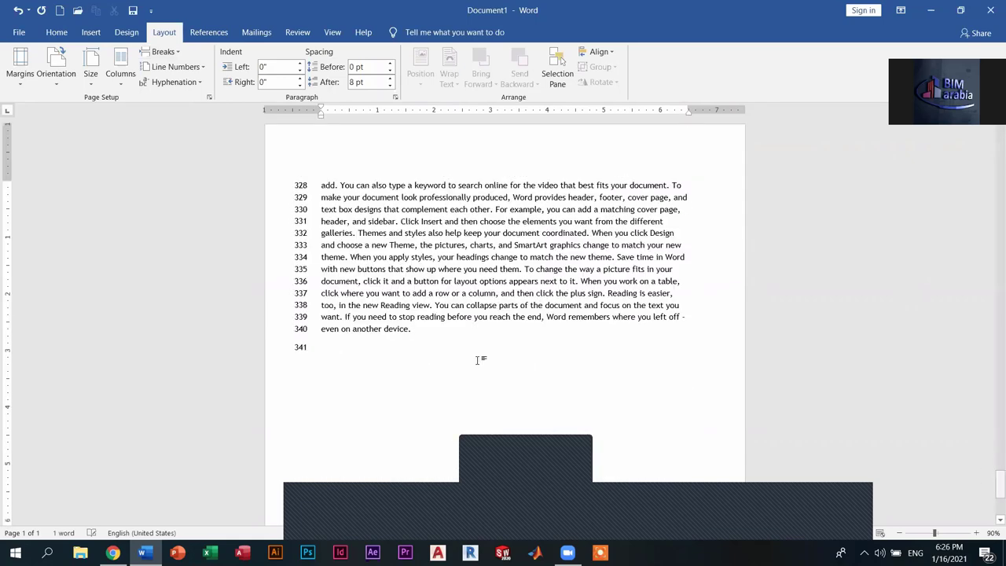
pyautogui.click(608, 357)
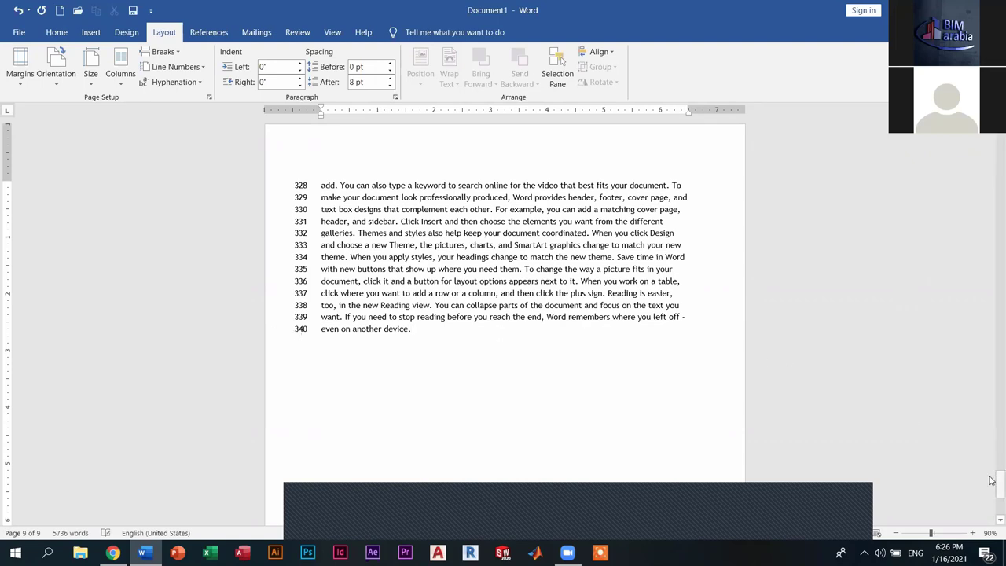
pyautogui.moveTo(991, 481)
pyautogui.mouseDown()
pyautogui.moveTo(991, 139)
pyautogui.moveTo(948, 365)
pyautogui.mouseUp()
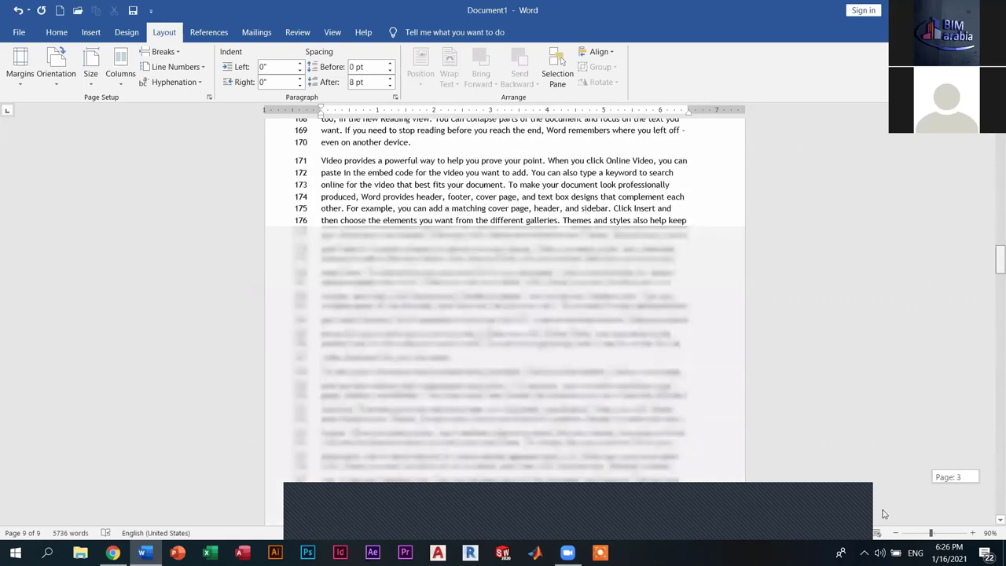
pyautogui.moveTo(858, 405); pyautogui.dragTo(600, 154)
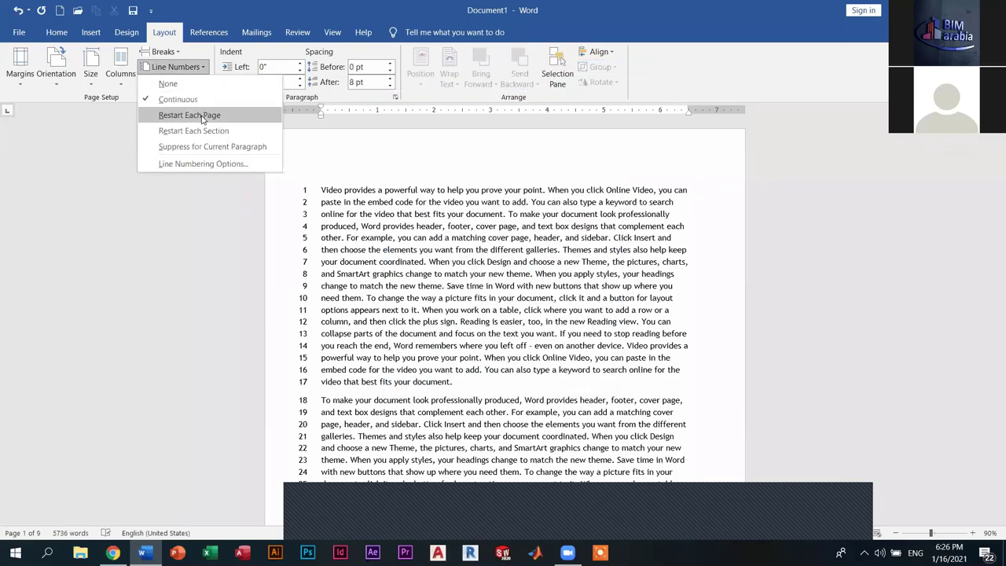
pyautogui.click(203, 117)
pyautogui.scroll(-1, 505, 296)
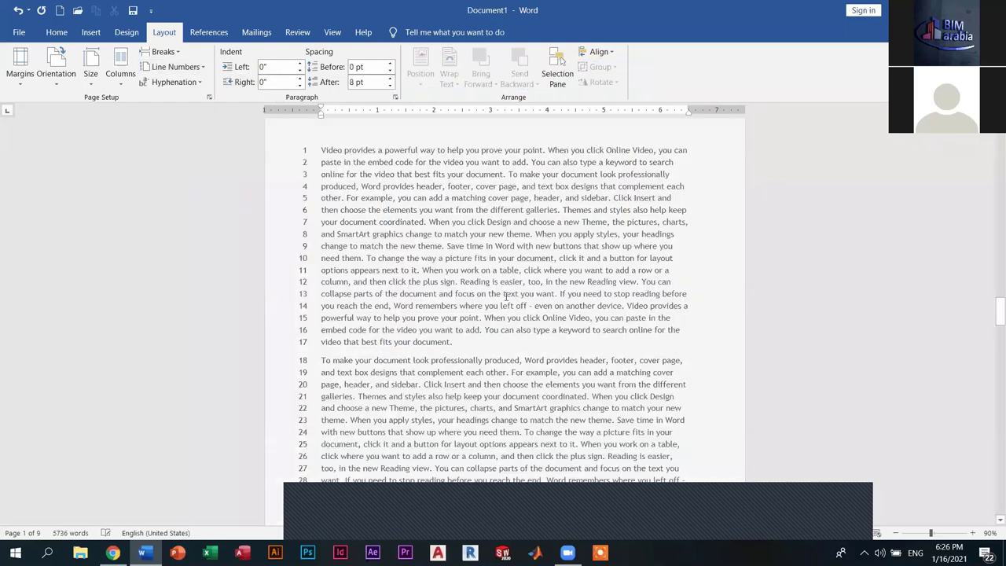
pyautogui.moveTo(989, 426); pyautogui.dragTo(991, 498)
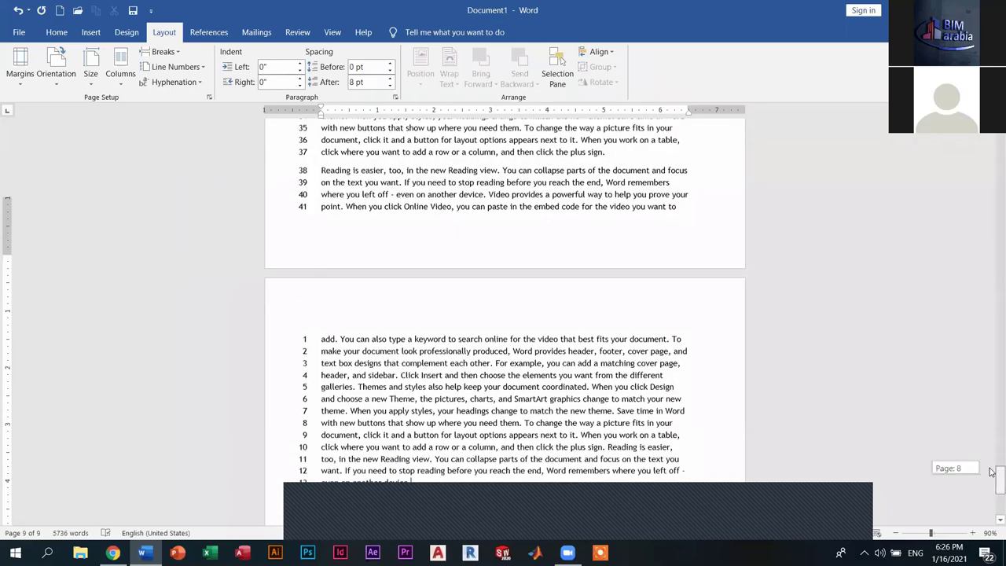
pyautogui.moveTo(991, 498); pyautogui.dragTo(990, 439)
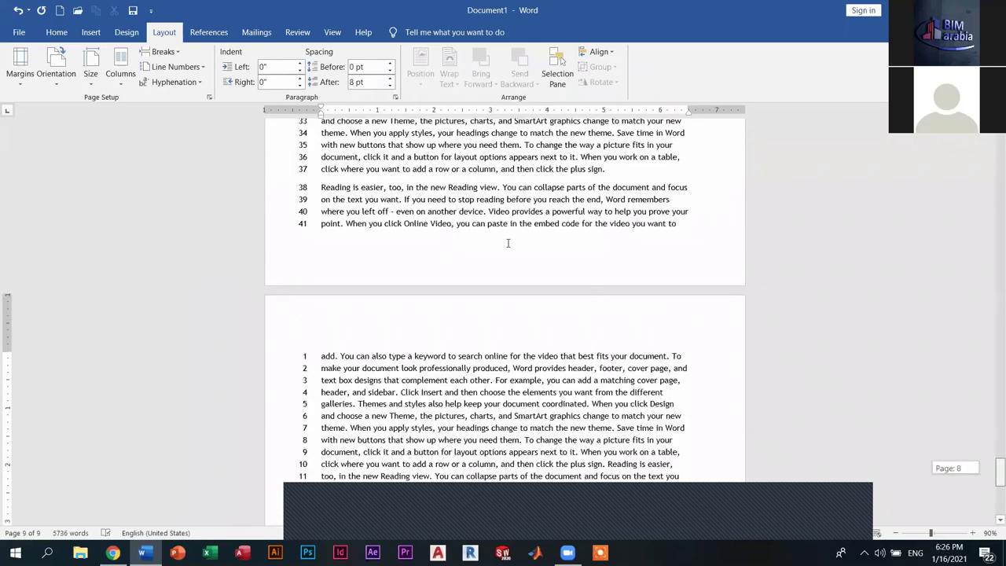
pyautogui.scroll(5, 508, 242)
pyautogui.scroll(5, 321, 187)
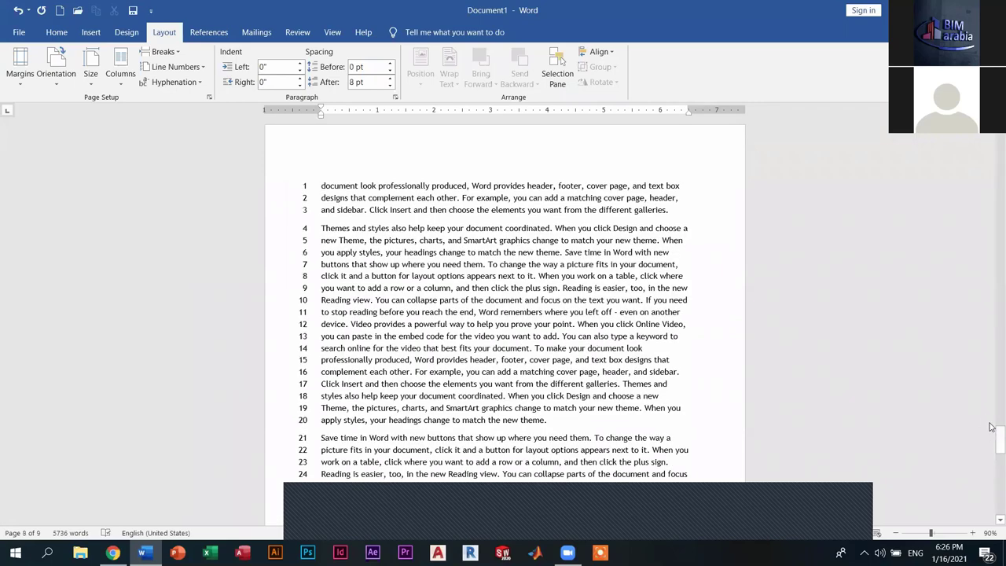
pyautogui.moveTo(990, 445); pyautogui.dragTo(991, 417)
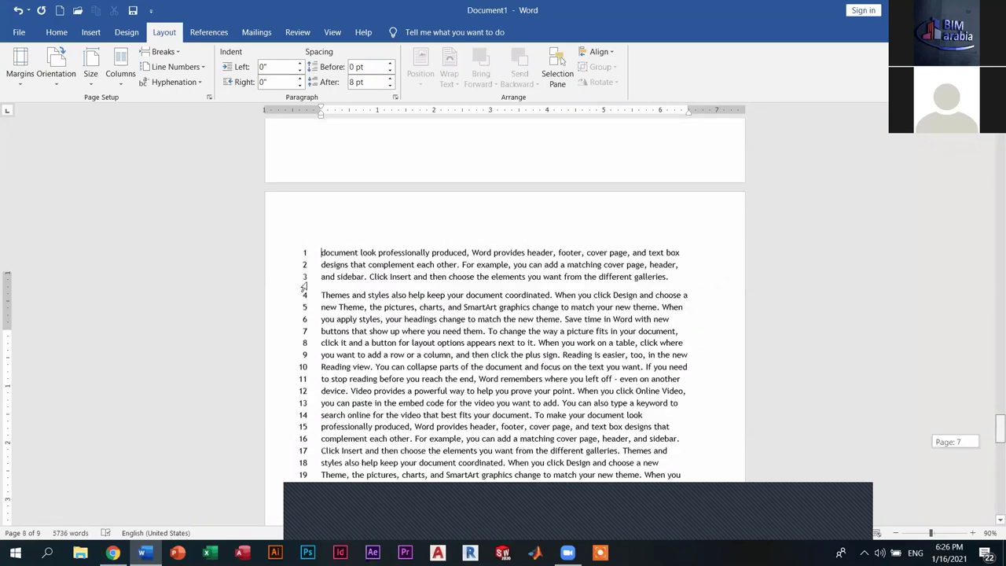
pyautogui.scroll(10, 317, 275)
pyautogui.scroll(6, 880, 297)
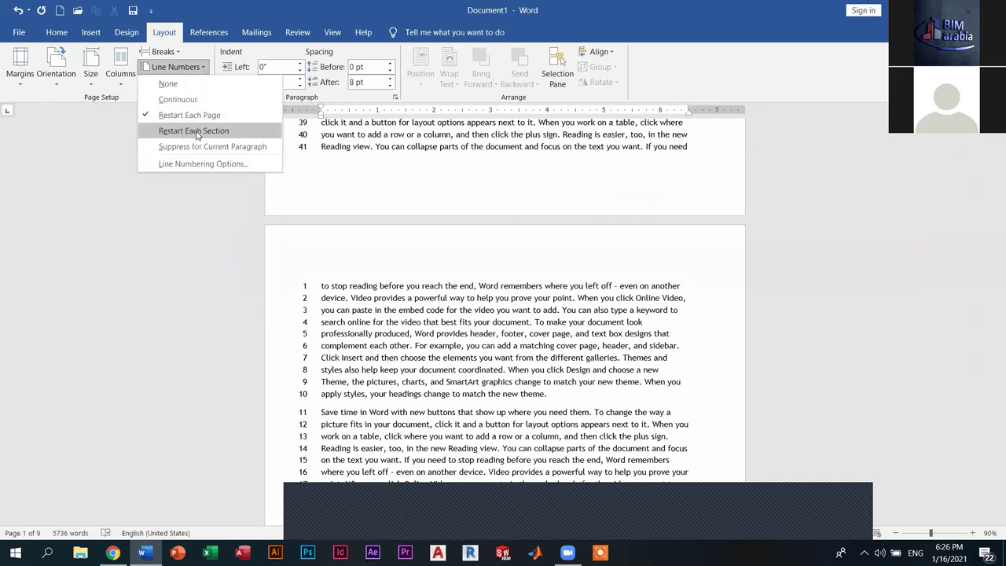
# - Switch line numbering to Restart Each Section, then to Continuous, so it reaches 340 on page 9
pyautogui.click(196, 132)
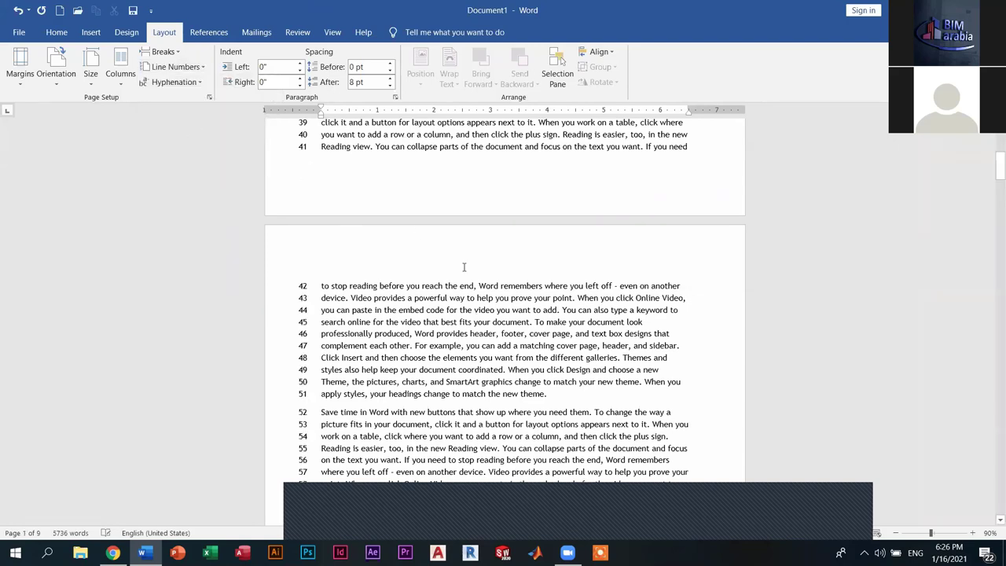
pyautogui.scroll(-1, 809, 375)
pyautogui.moveTo(991, 378); pyautogui.dragTo(990, 440)
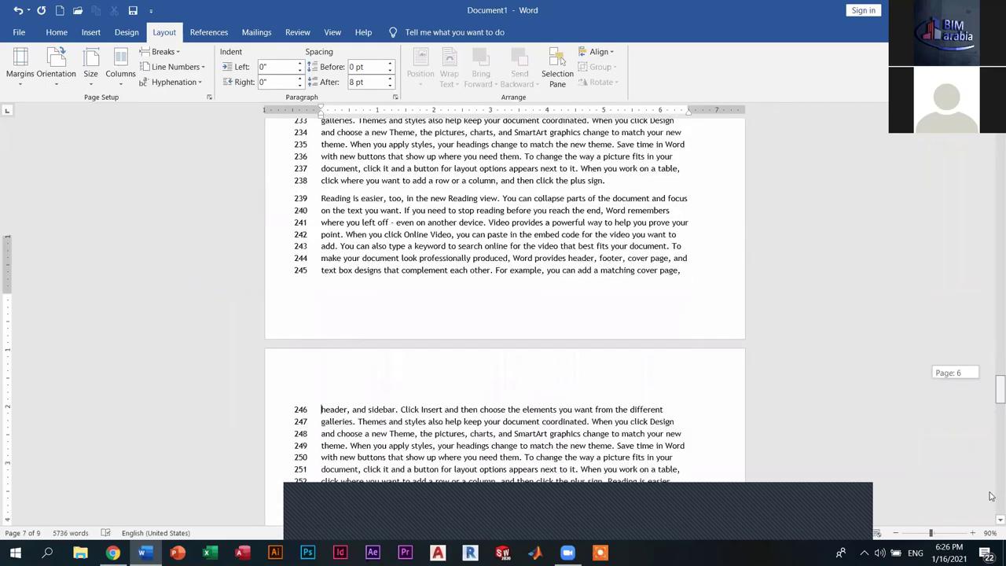
pyautogui.moveTo(990, 440)
pyautogui.mouseDown()
pyautogui.moveTo(991, 369)
pyautogui.moveTo(992, 480)
pyautogui.mouseUp()
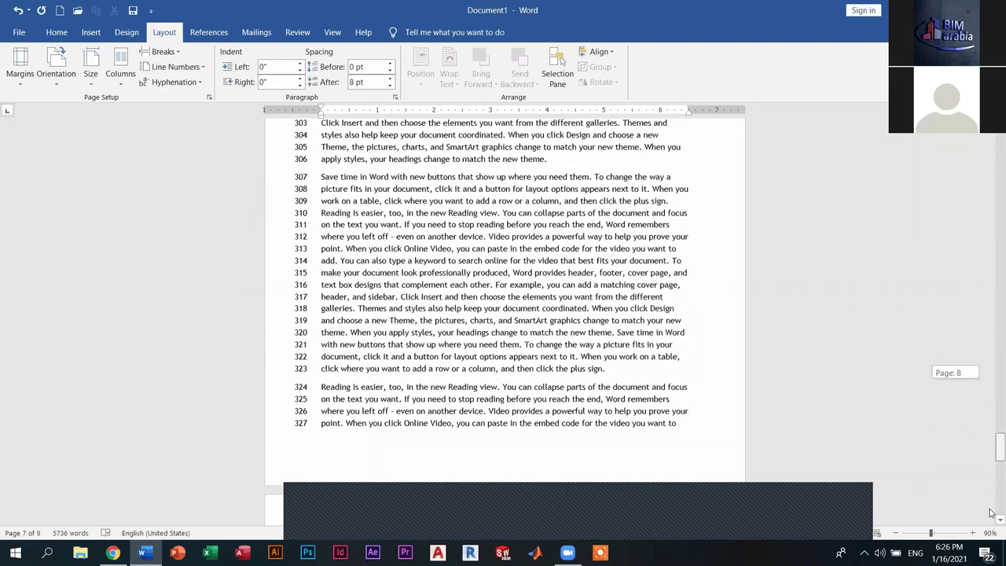
pyautogui.moveTo(992, 534)
pyautogui.mouseDown()
pyautogui.moveTo(991, 495)
pyautogui.moveTo(703, 325)
pyautogui.mouseUp()
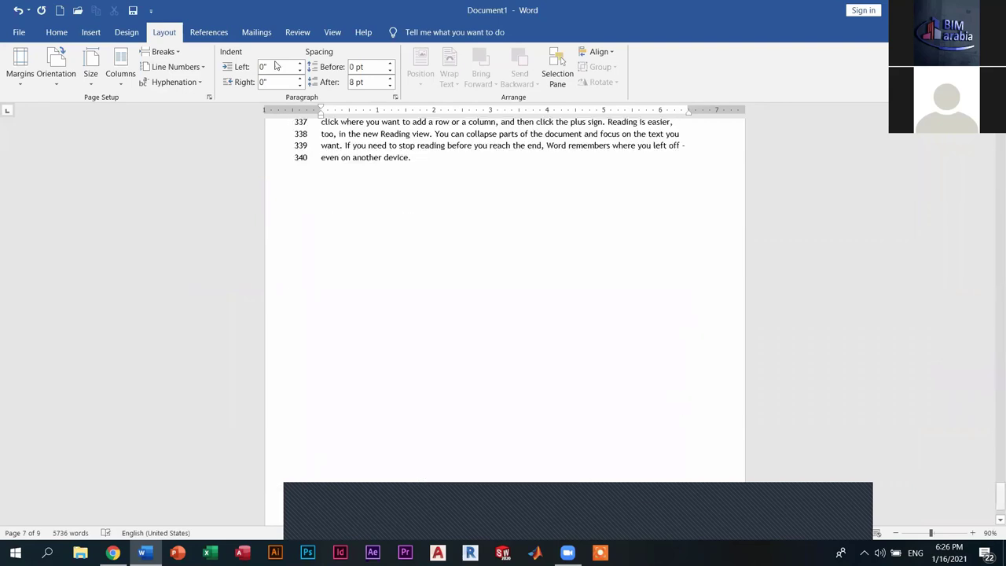
pyautogui.click(198, 69)
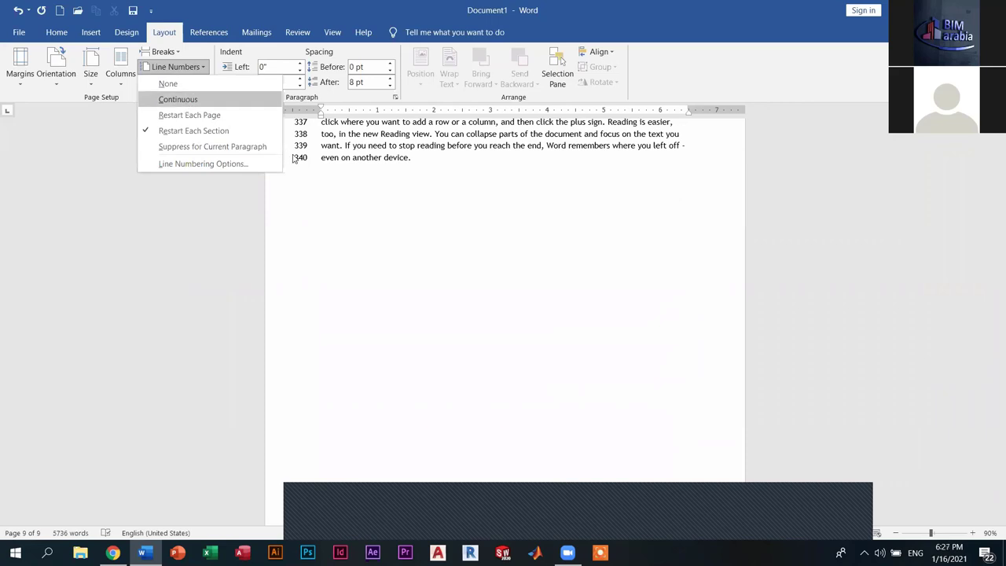
pyautogui.click(404, 159)
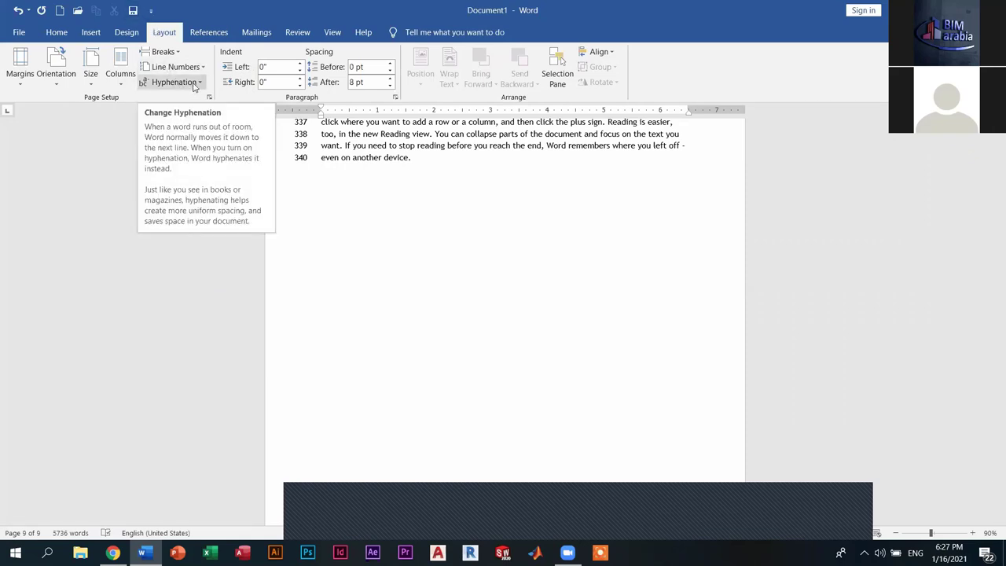
# - Check the Hyphenation options without changes, then zoom to 170% at line 339
pyautogui.click(193, 83)
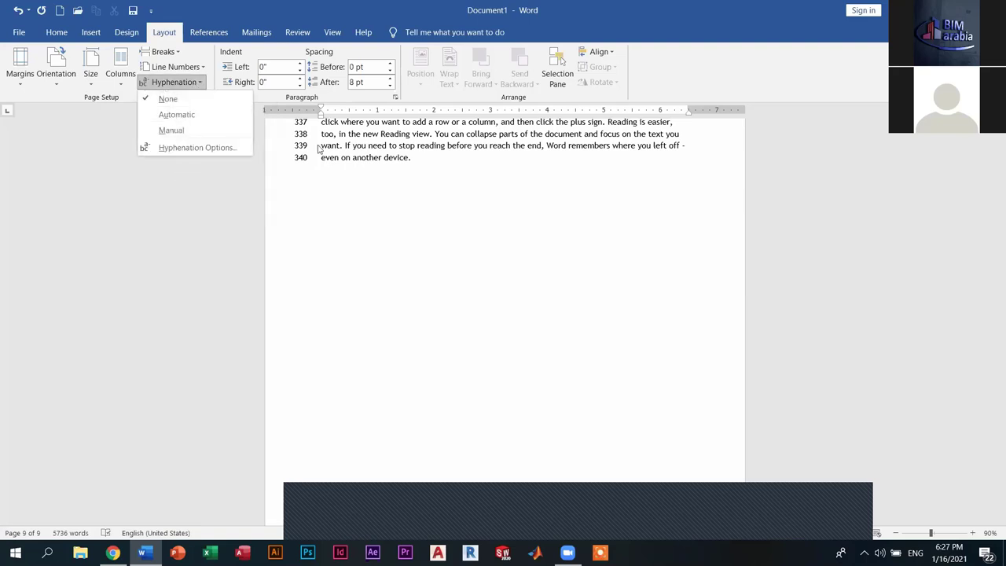
pyautogui.click(392, 202)
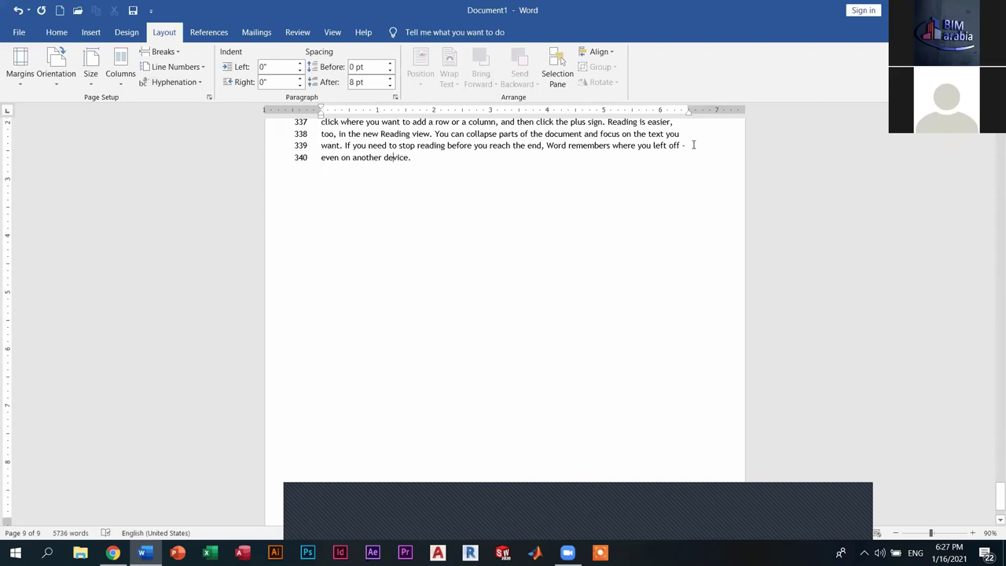
pyautogui.keyDown('ctrl'); pyautogui.scroll(7, 693, 145); pyautogui.keyUp('ctrl')
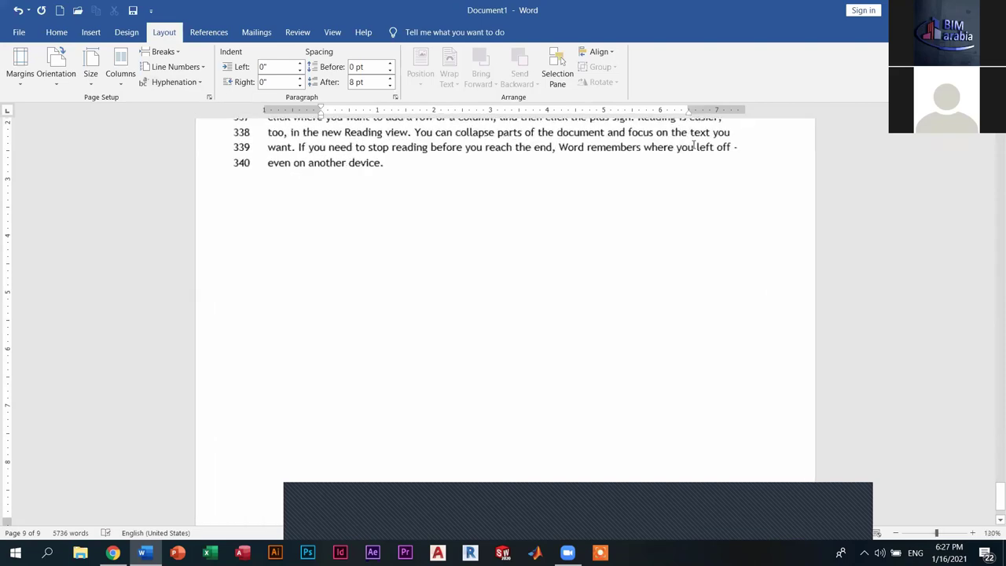
pyautogui.keyDown('ctrl'); pyautogui.scroll(1, 864, 147); pyautogui.keyUp('ctrl')
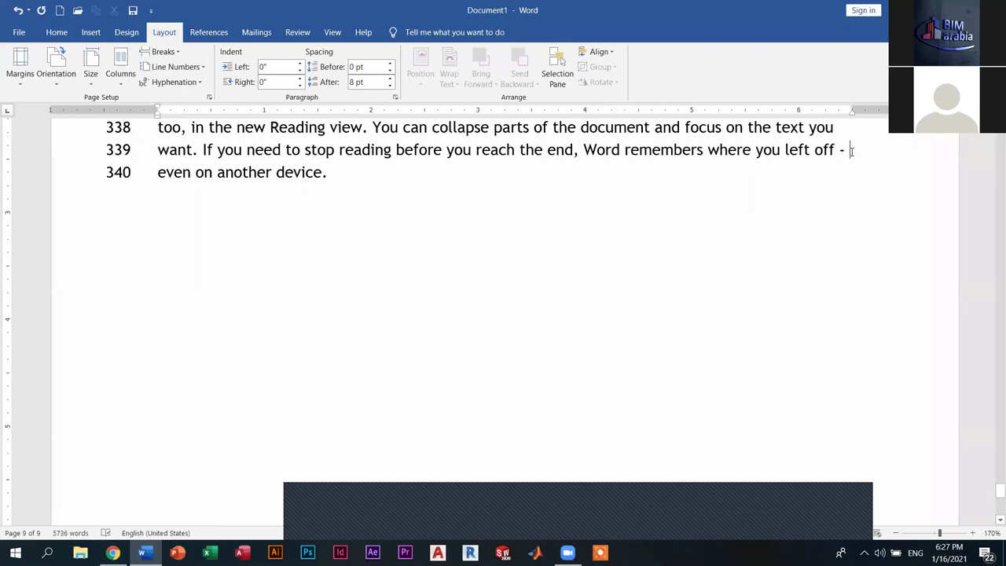
pyautogui.click(850, 150)
pyautogui.moveTo(990, 494); pyautogui.dragTo(991, 443)
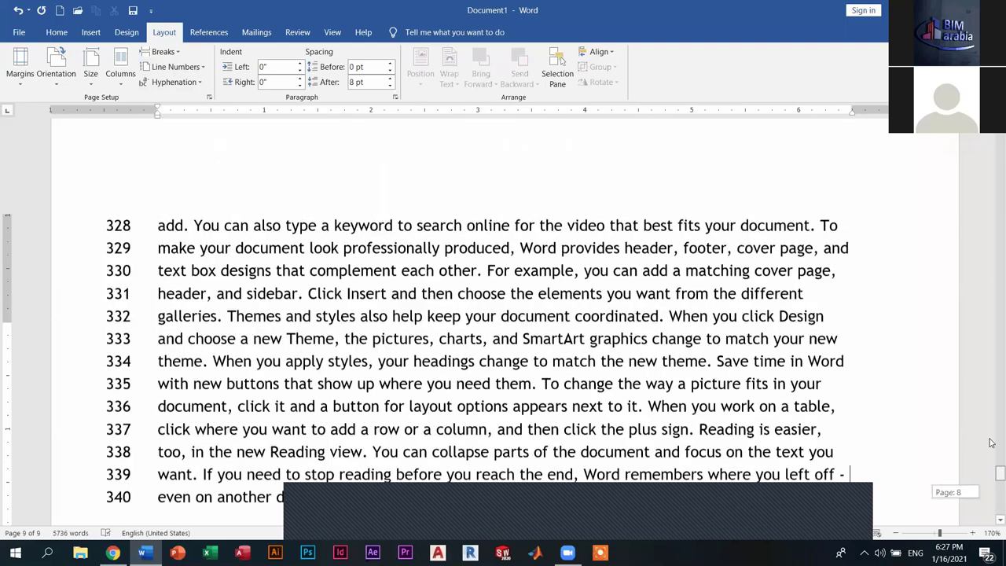
# - Select all and undo twice to empty the document
pyautogui.hotkey('ctrl', 'a')
pyautogui.hotkey('ctrl', 'z')
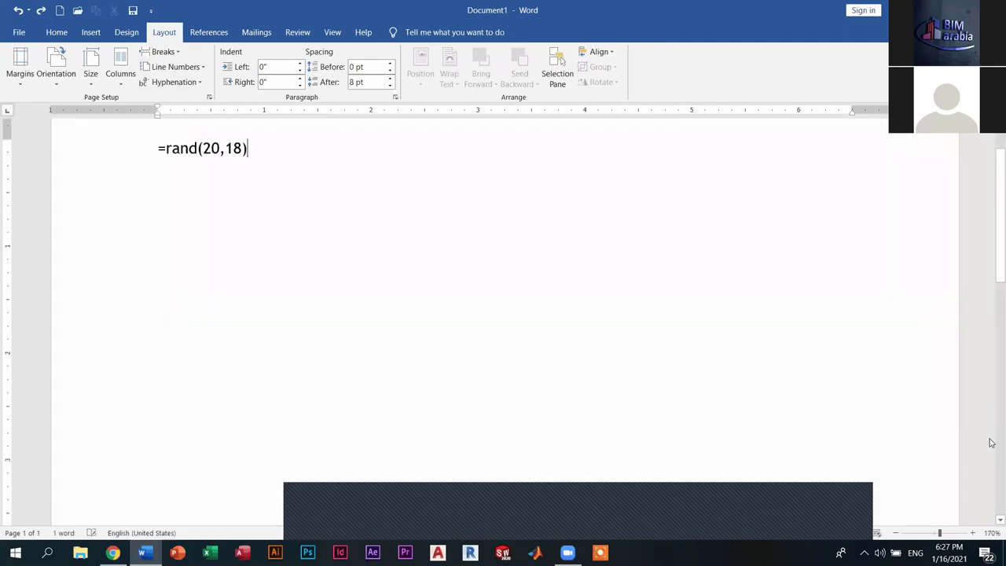
pyautogui.hotkey('ctrl', 'z')
pyautogui.scroll(-3, 991, 442)
pyautogui.scroll(-3, 990, 442)
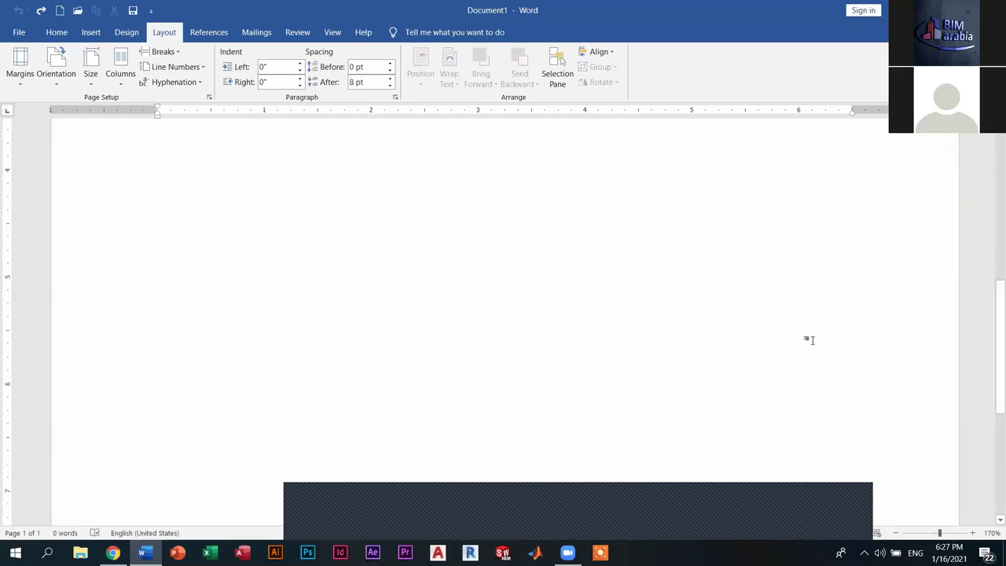
pyautogui.scroll(6, 720, 194)
# - Generate sample paragraphs with =rand(), then split a paragraph after 'the' and rejoin it
pyautogui.write('=')
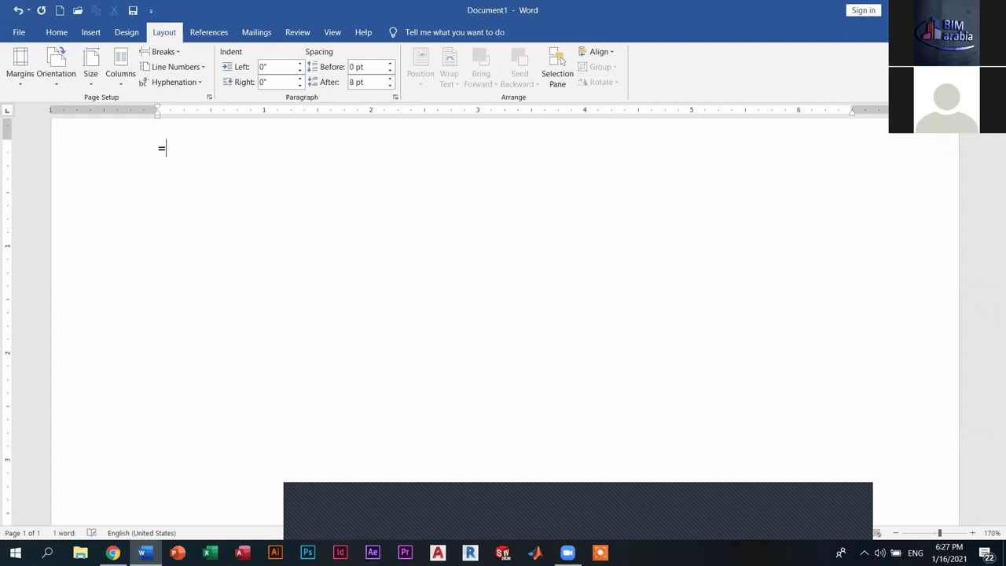
pyautogui.write('rand')
pyautogui.write('()')
pyautogui.press('Return')
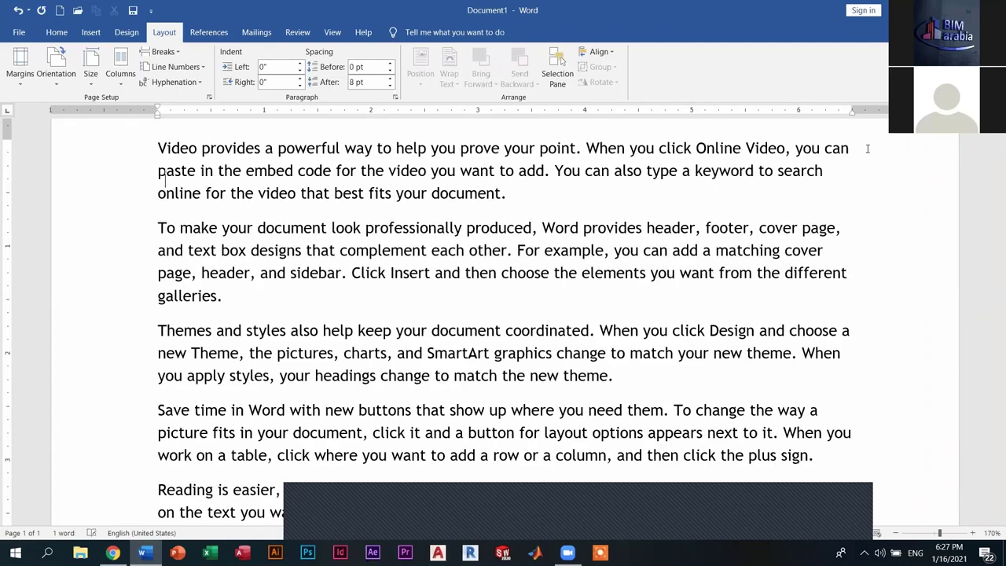
pyautogui.scroll(-1, 862, 153)
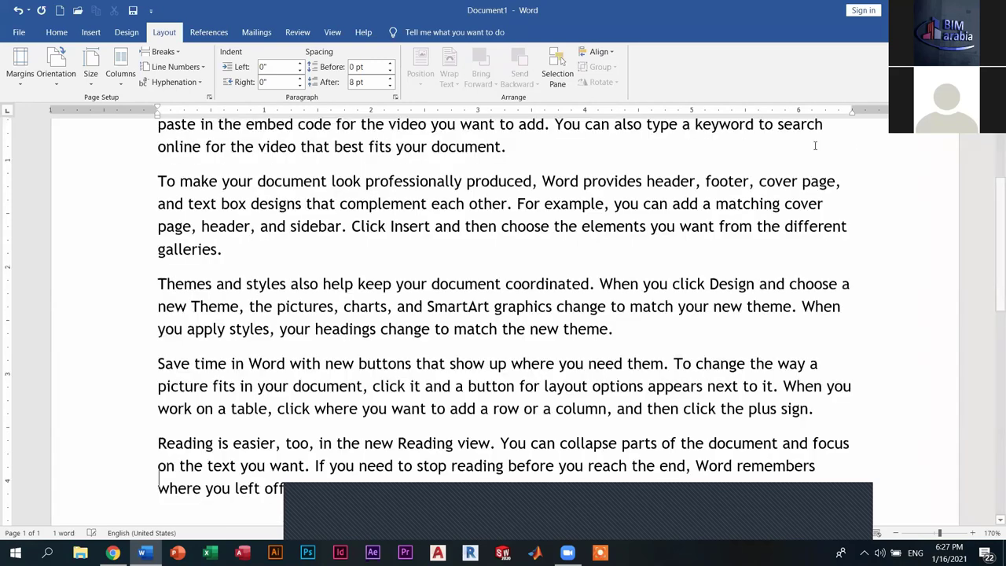
pyautogui.scroll(-1, 815, 146)
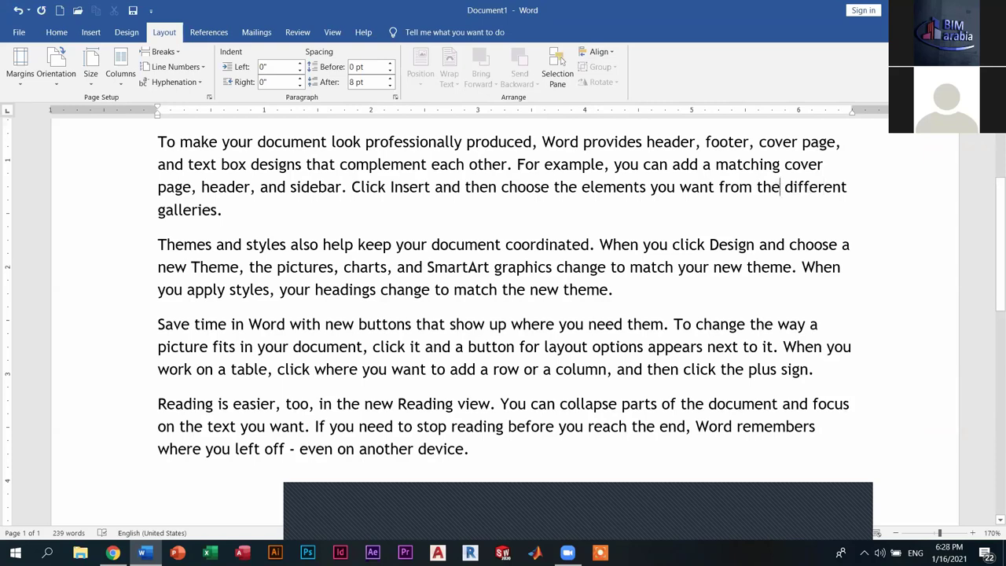
pyautogui.press('Return')
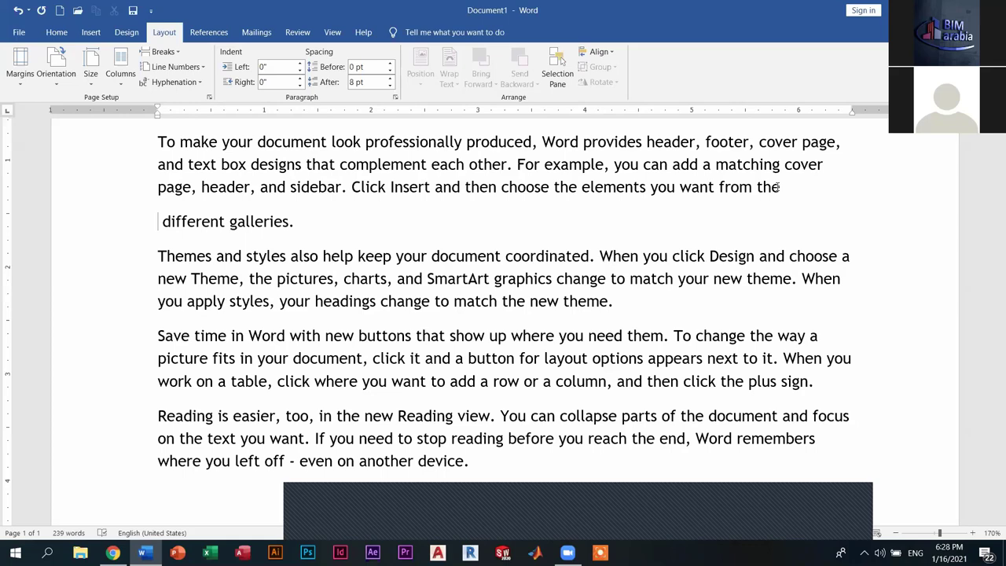
pyautogui.press('BackSpace')
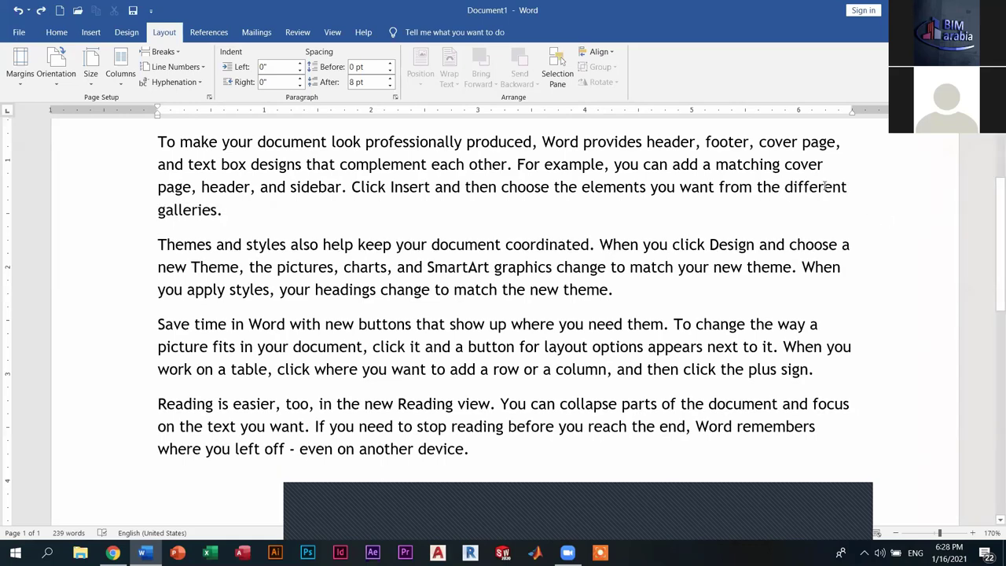
# - Run Manual hyphenation, accept the pic-ture break, and dismiss the completion message
pyautogui.click(199, 83)
pyautogui.click(197, 83)
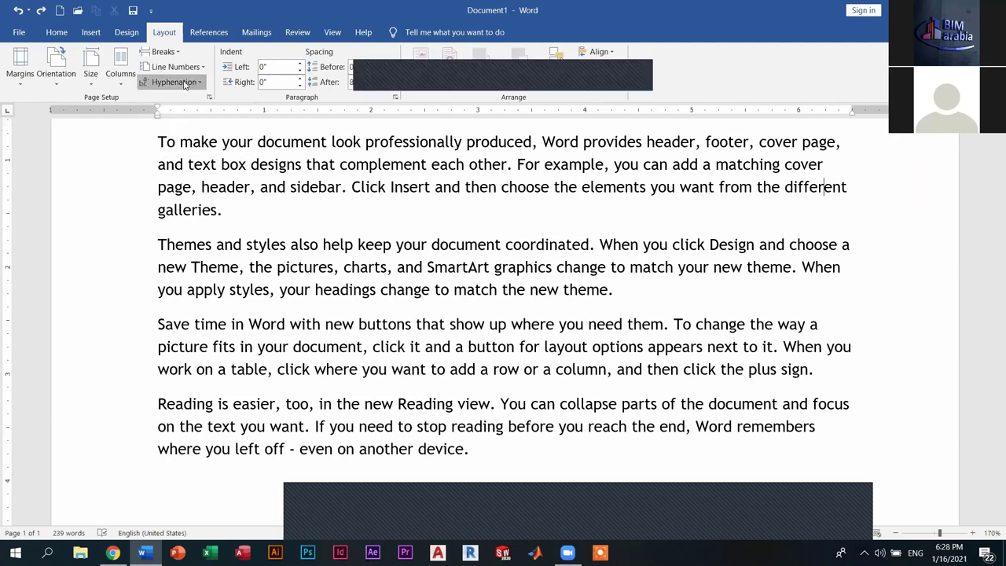
pyautogui.click(175, 84)
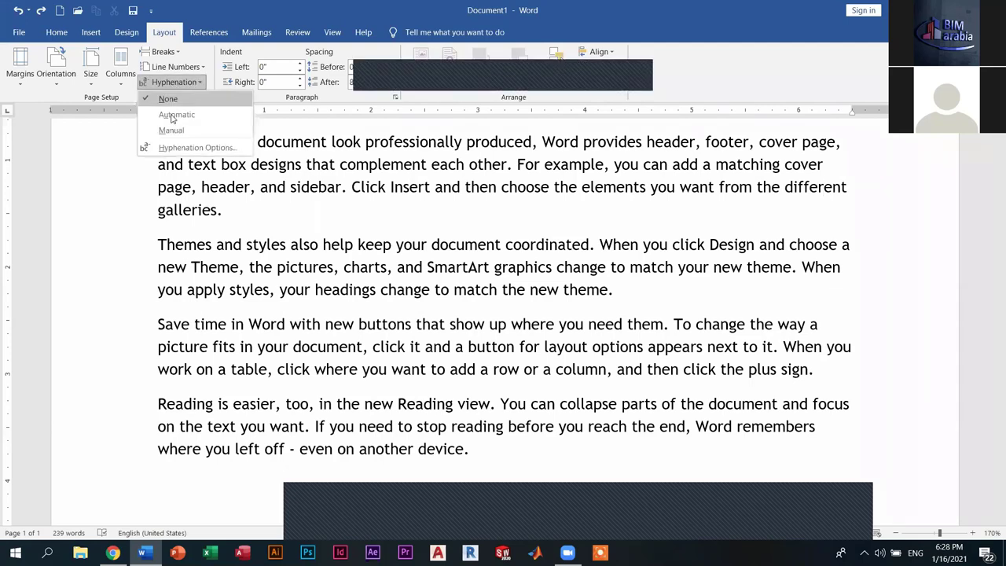
pyautogui.click(177, 132)
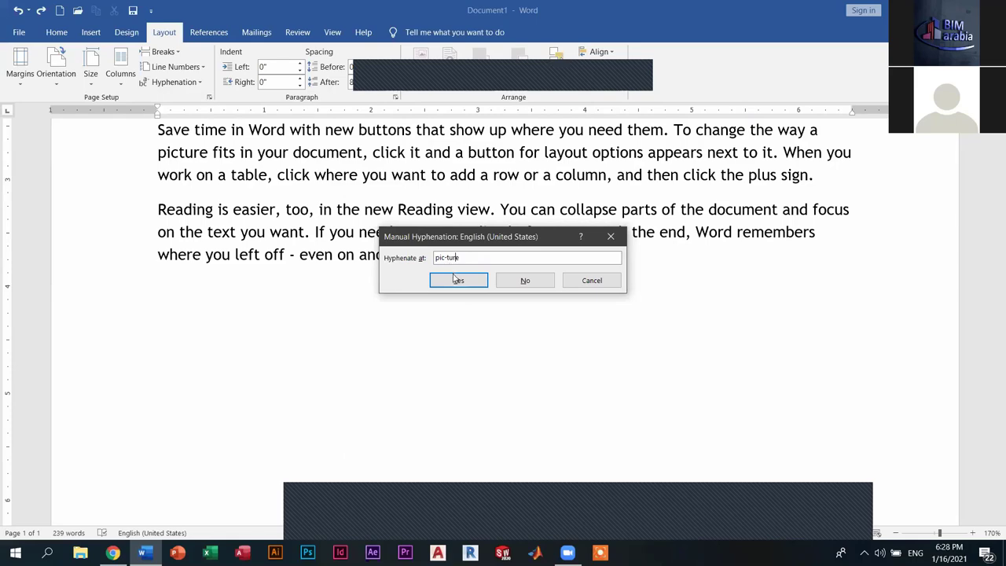
pyautogui.click(454, 279)
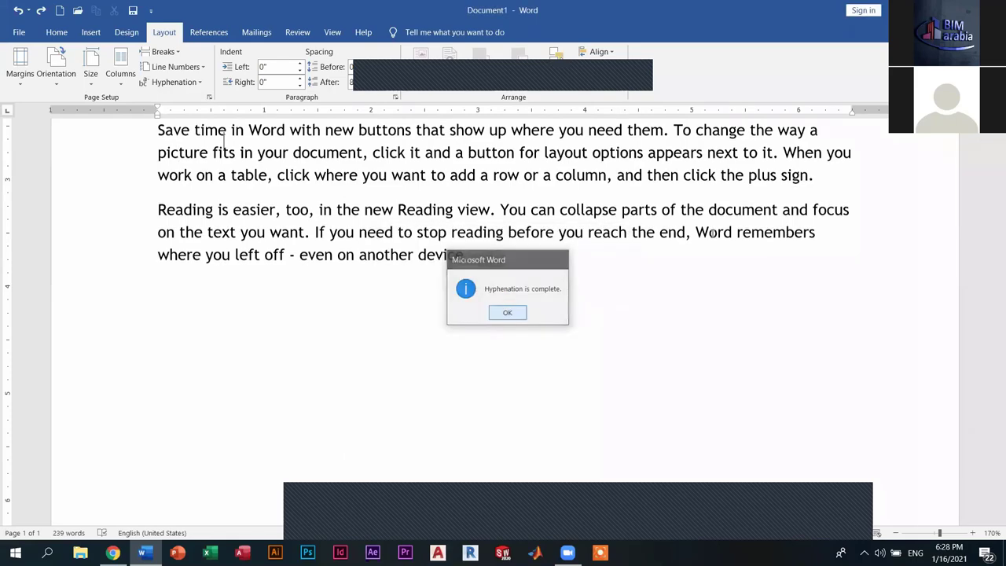
pyautogui.press('Return')
pyautogui.scroll(4, 420, 175)
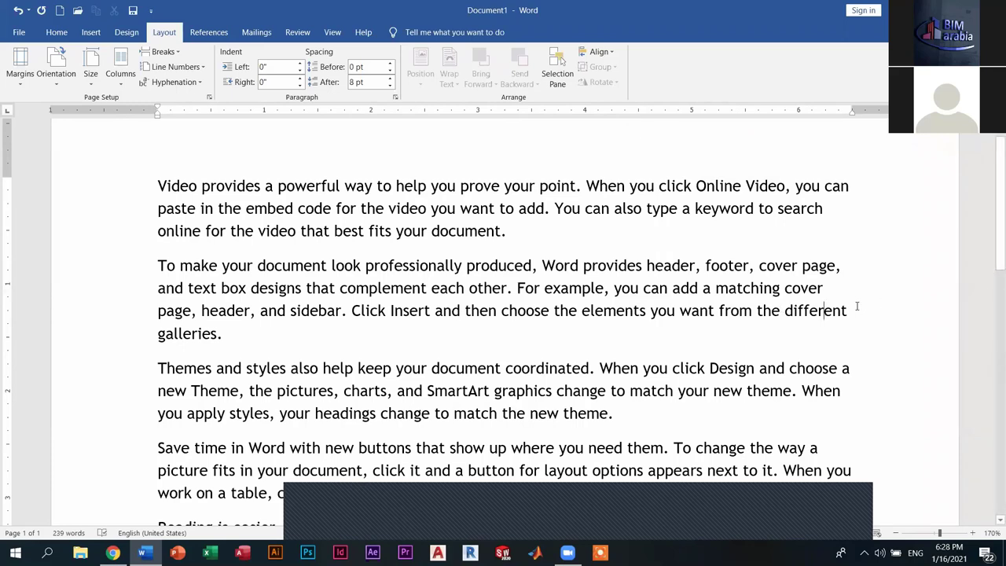
# - Place the cursor in the word 'different' and turn on Automatic hyphenation
pyautogui.click(856, 309)
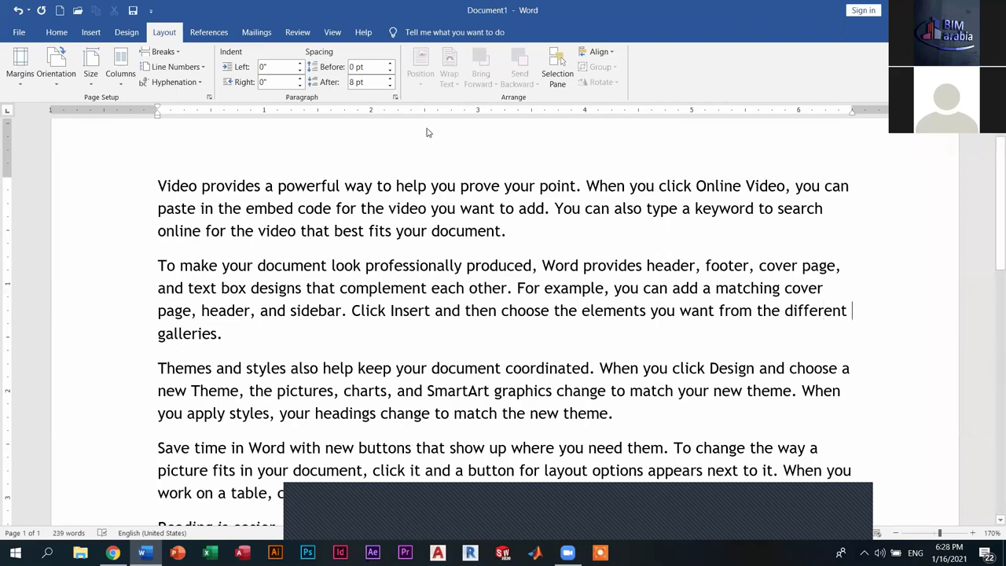
pyautogui.click(842, 309)
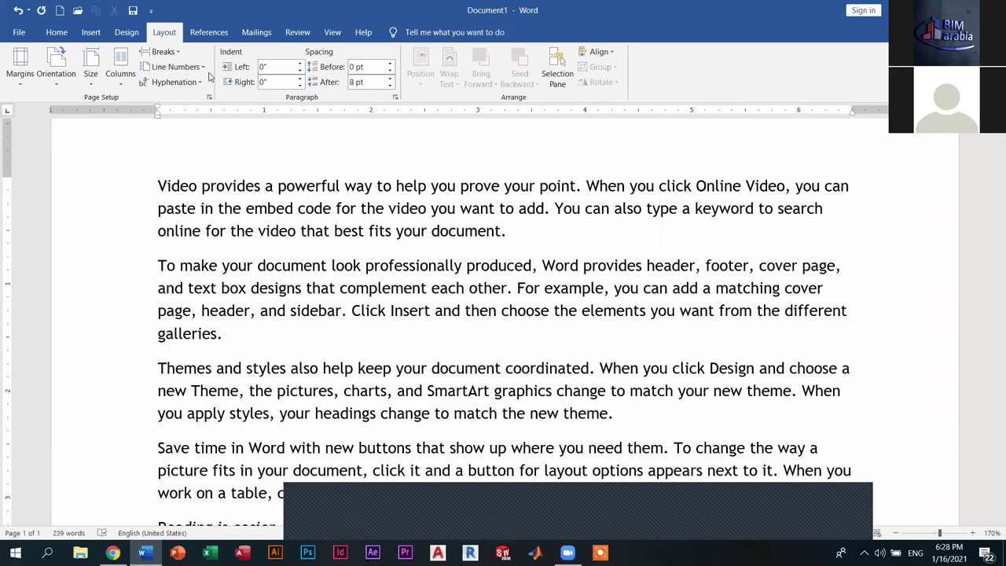
pyautogui.click(173, 81)
pyautogui.click(191, 118)
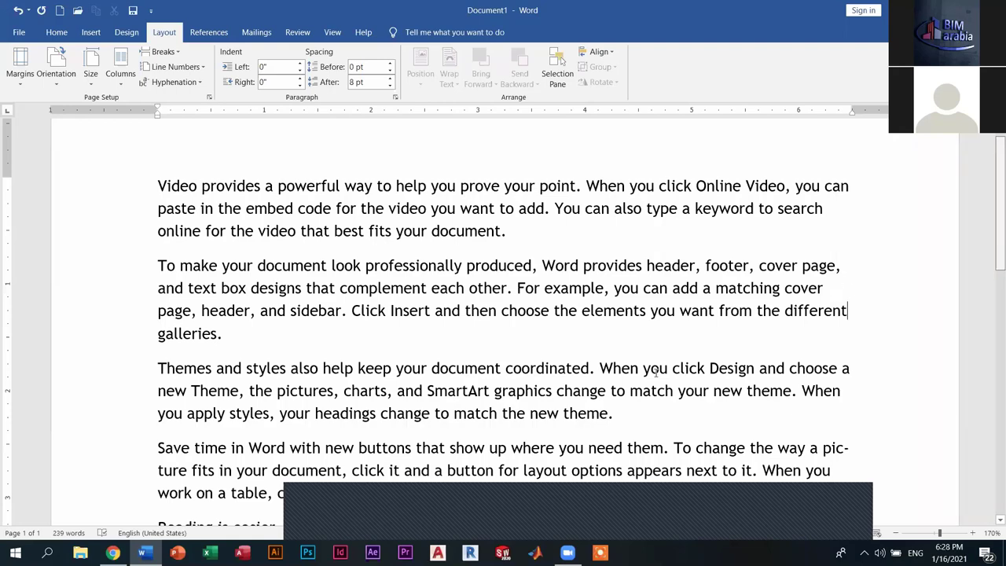
pyautogui.scroll(-2, 233, 342)
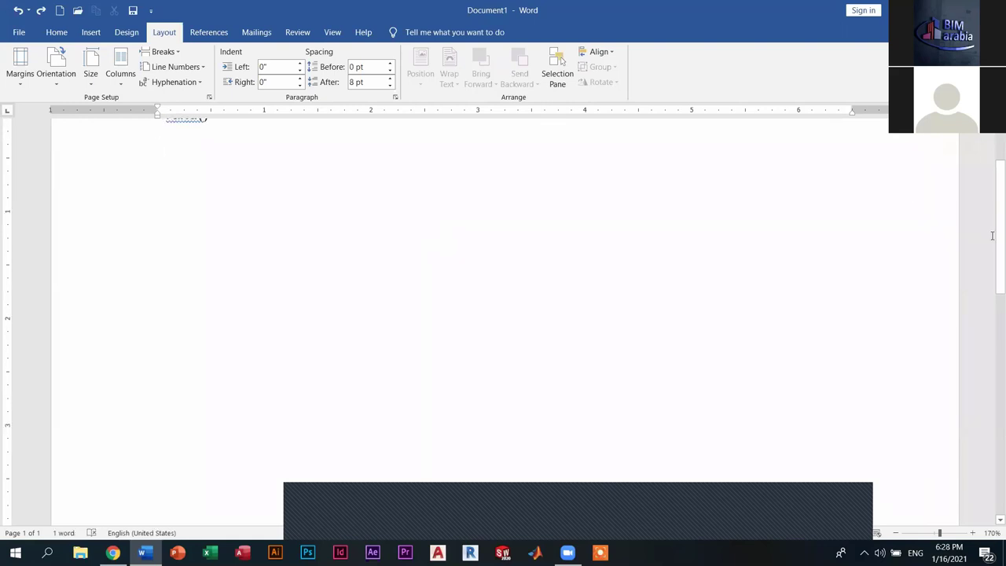
# - Expand =rand() back into the 239-word sample paragraphs and clear the selection
pyautogui.scroll(1, 990, 227)
pyautogui.scroll(1, 990, 227)
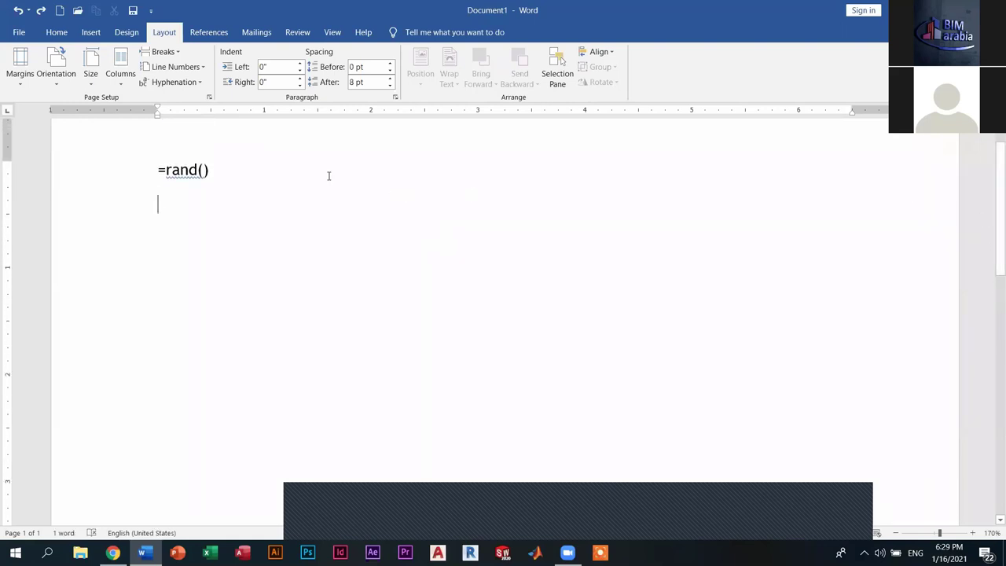
pyautogui.press('BackSpace')
pyautogui.press('Return')
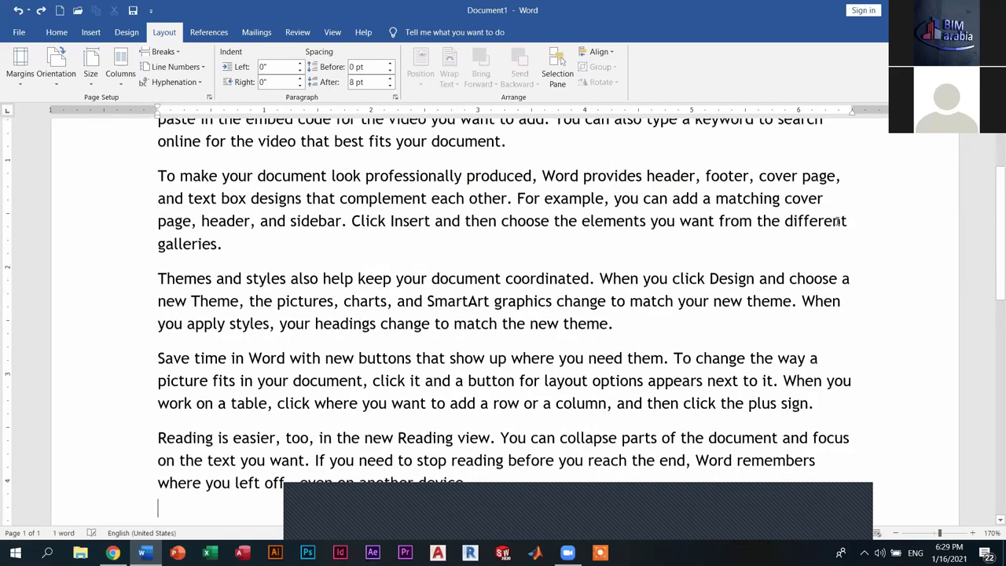
pyautogui.moveTo(339, 197); pyautogui.dragTo(838, 186)
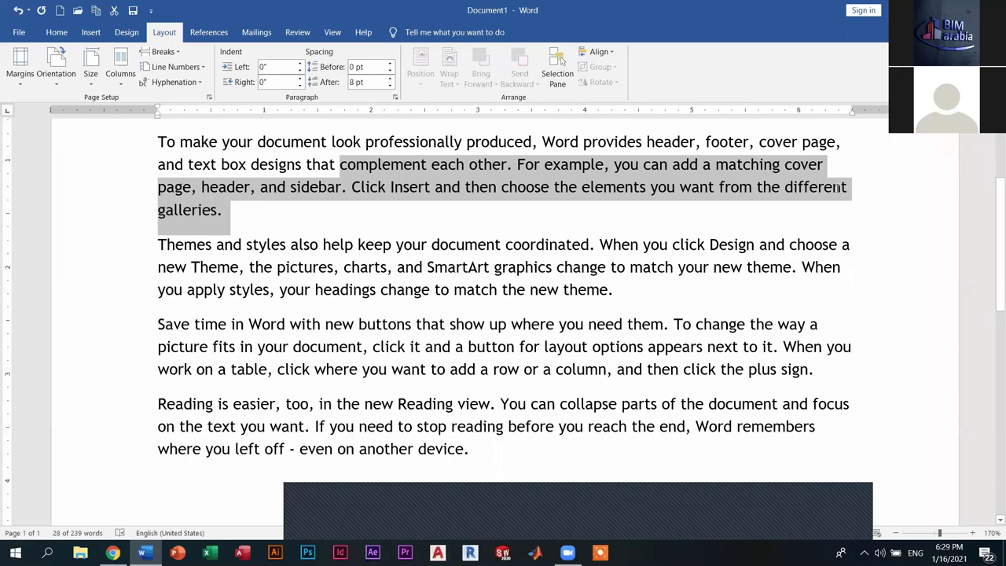
pyautogui.click(566, 126)
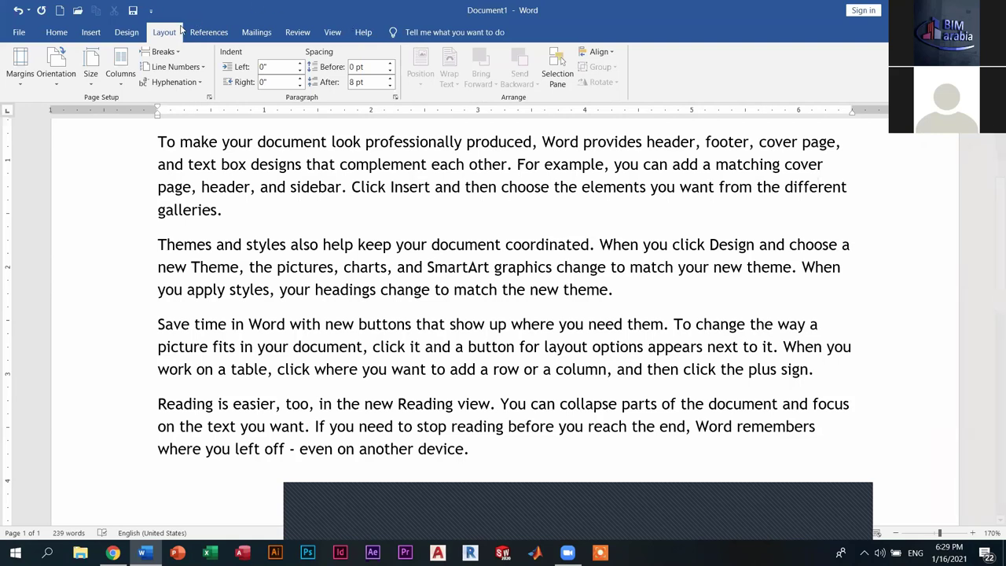
# - Turn on Automatic hyphenation so 'picture' breaks across lines as pic-ture
pyautogui.click(201, 83)
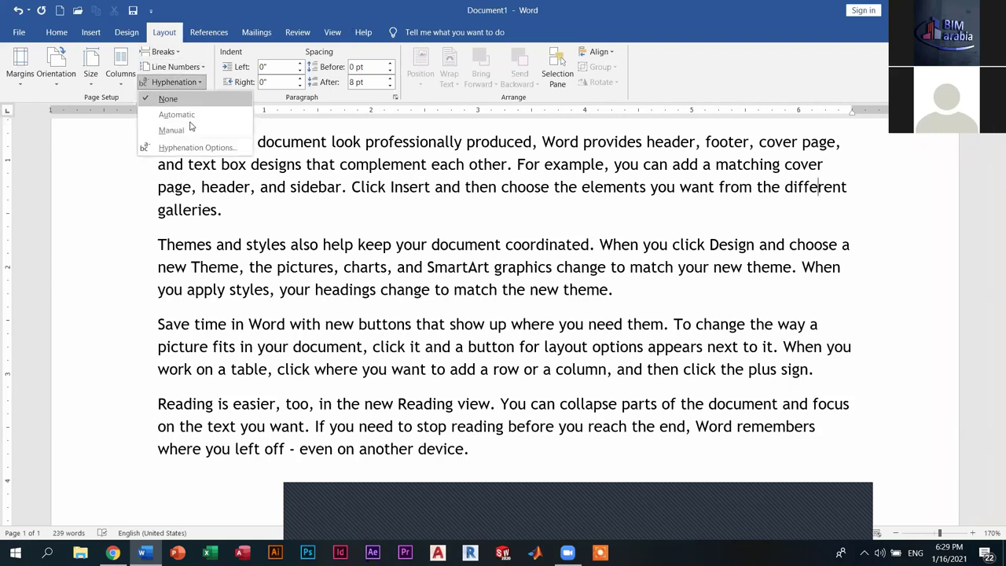
pyautogui.click(190, 118)
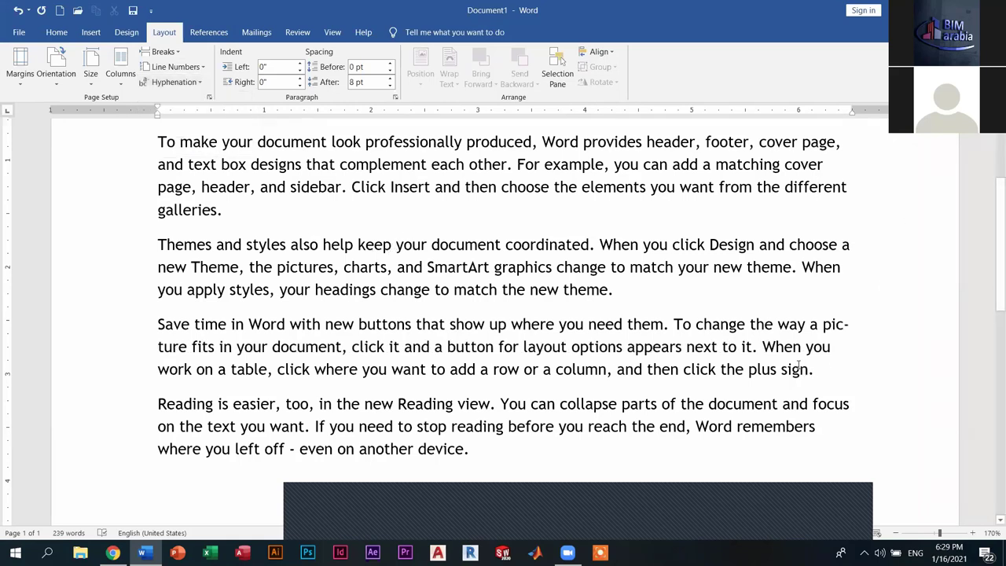
pyautogui.click(859, 191)
pyautogui.moveTo(991, 234); pyautogui.dragTo(980, 296)
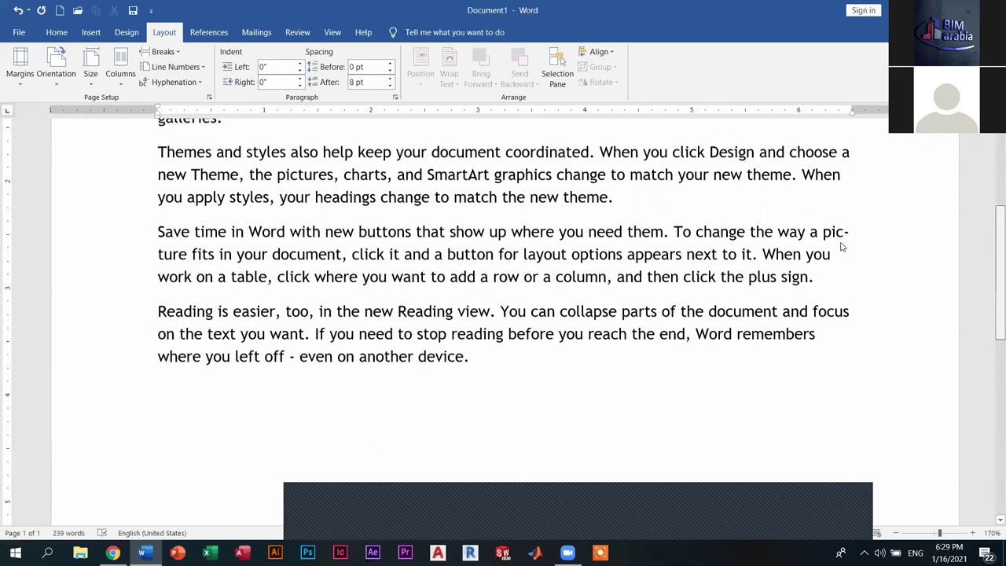
pyautogui.scroll(1, 841, 247)
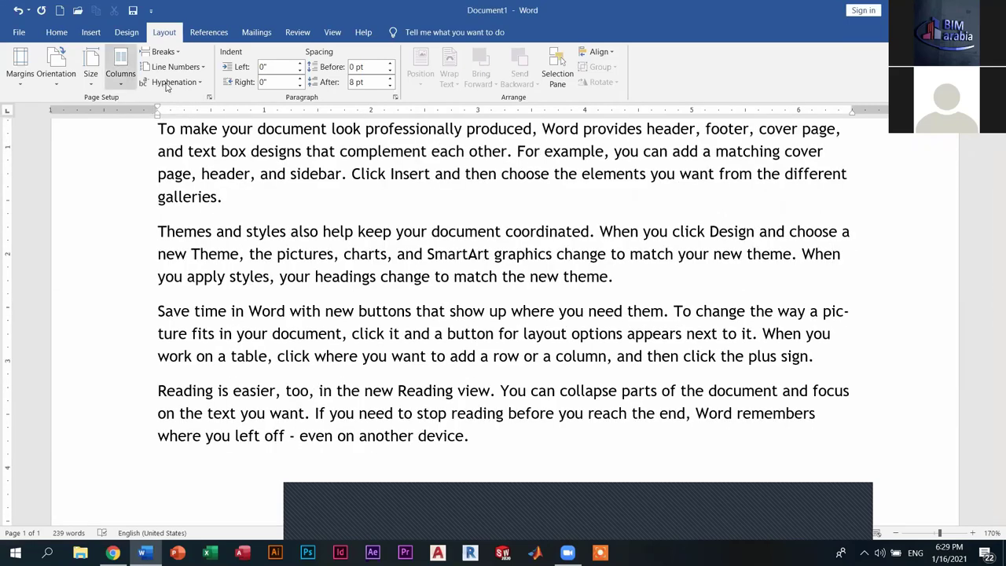
pyautogui.click(173, 82)
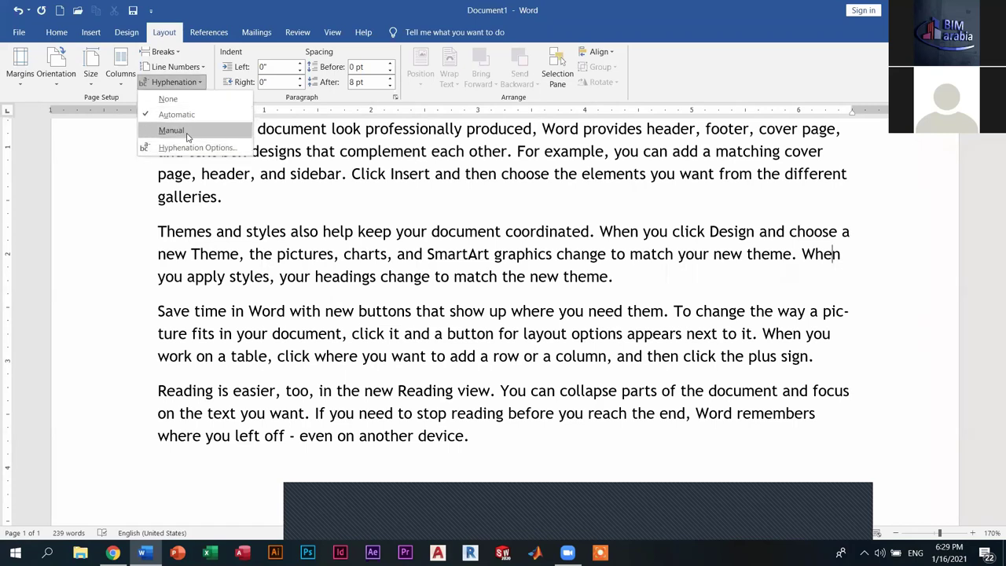
pyautogui.click(615, 271)
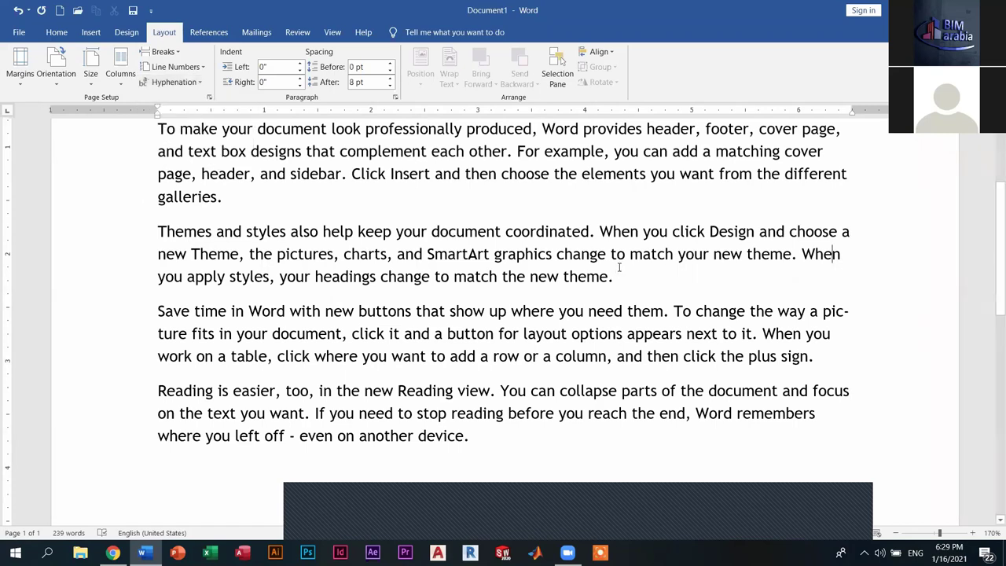
pyautogui.press('Down')
pyautogui.press('Down')
pyautogui.click(155, 334)
pyautogui.press('Left')
pyautogui.press('Right')
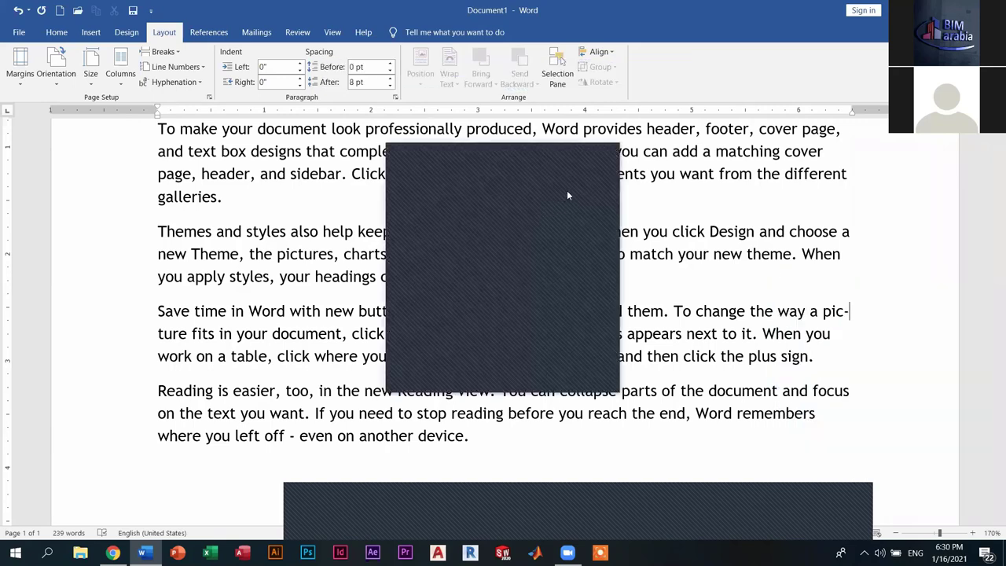
pyautogui.click(604, 155)
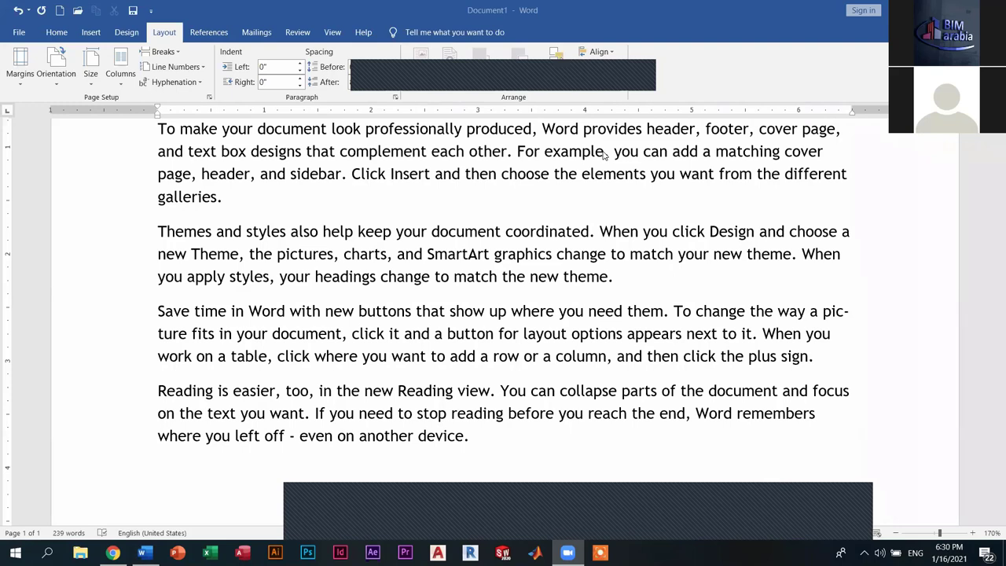
# - Undo the automatic hyphenation with Ctrl+Z so 'picture' starts the next line unbroken
pyautogui.click(186, 67)
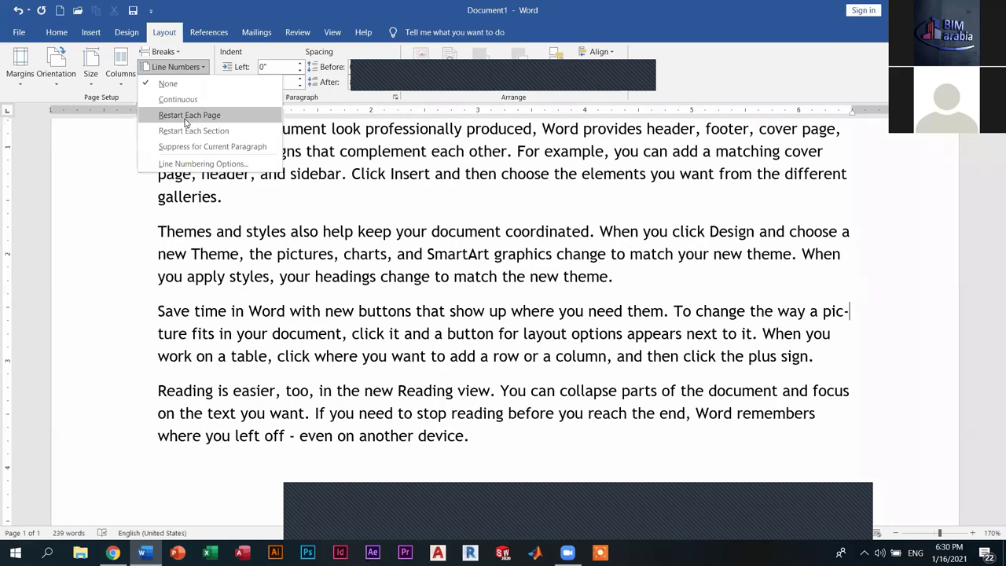
pyautogui.press('Escape')
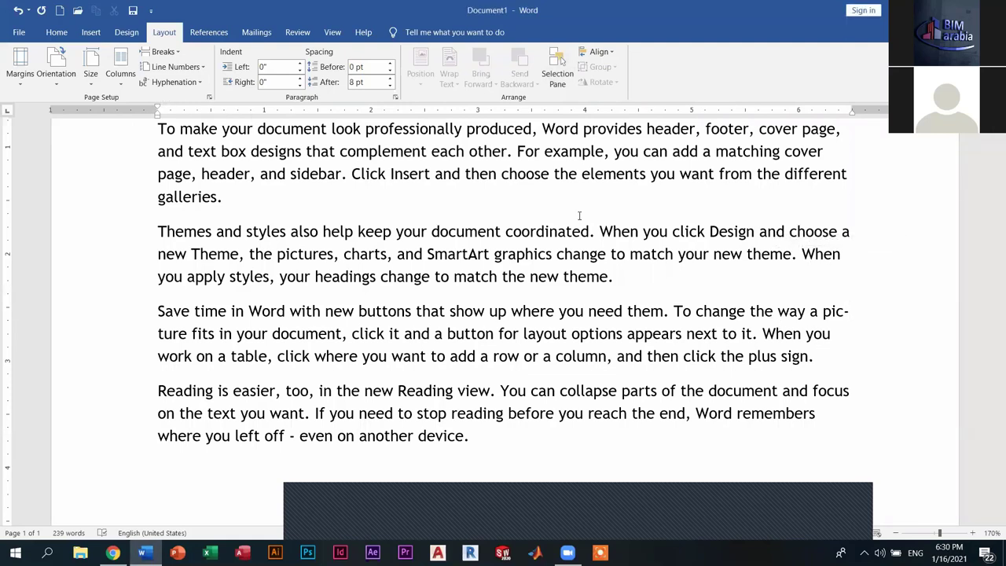
pyautogui.click(844, 314)
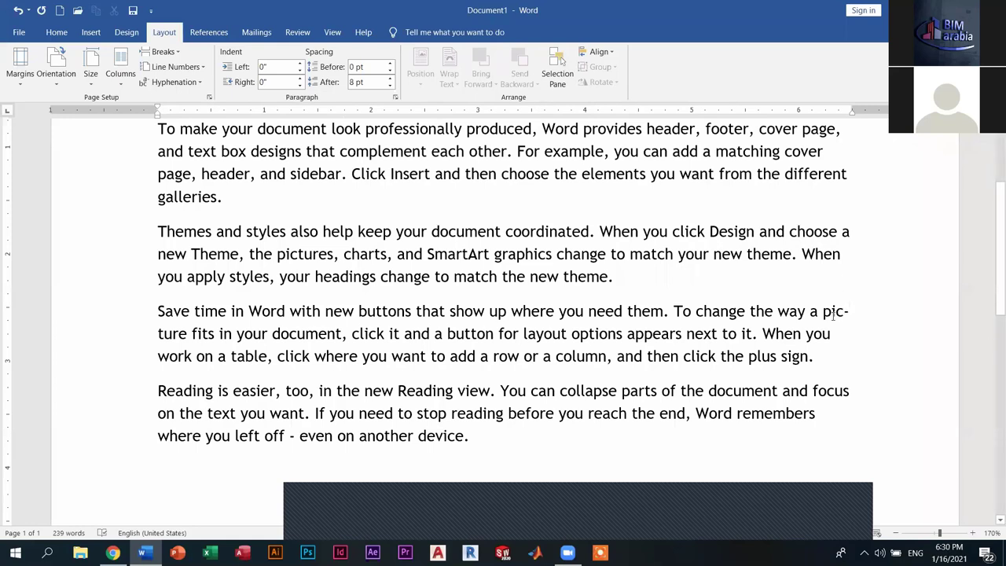
pyautogui.hotkey('ctrl', 'z')
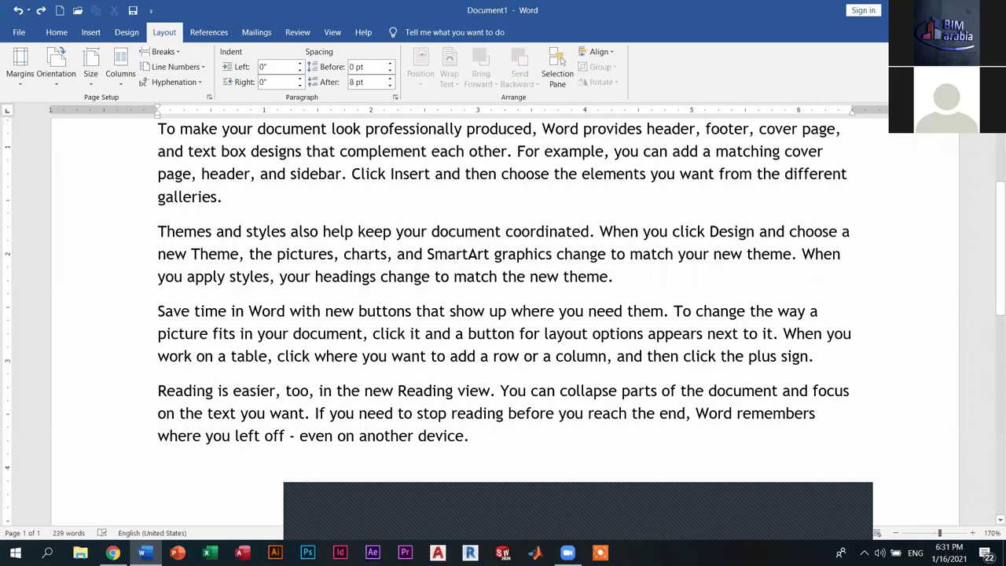
pyautogui.click(158, 333)
pyautogui.write('dfjfds')
pyautogui.press('BackSpace')
pyautogui.press('BackSpace')
pyautogui.press('BackSpace')
pyautogui.press('BackSpace')
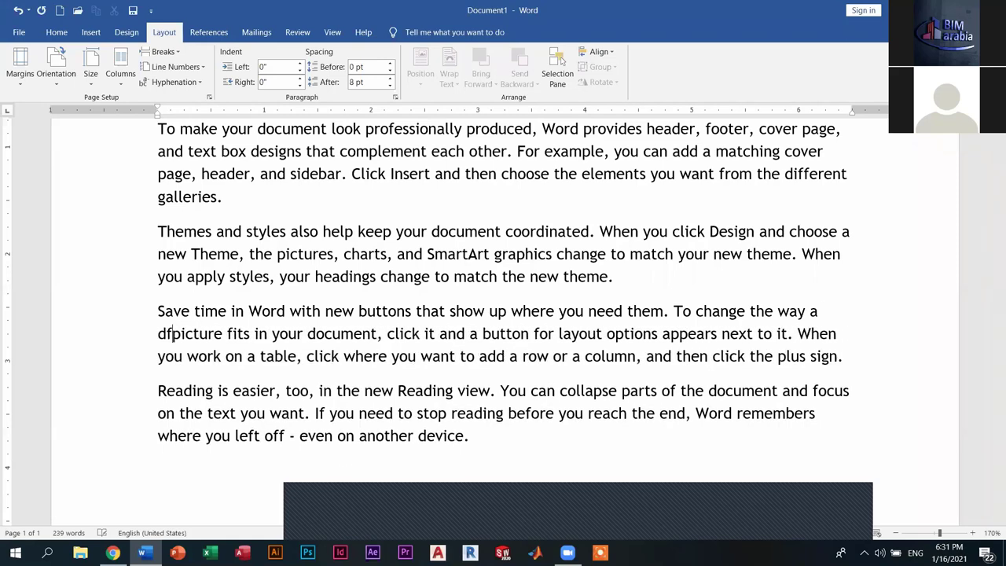
pyautogui.press('BackSpace')
pyautogui.press('BackSpace')
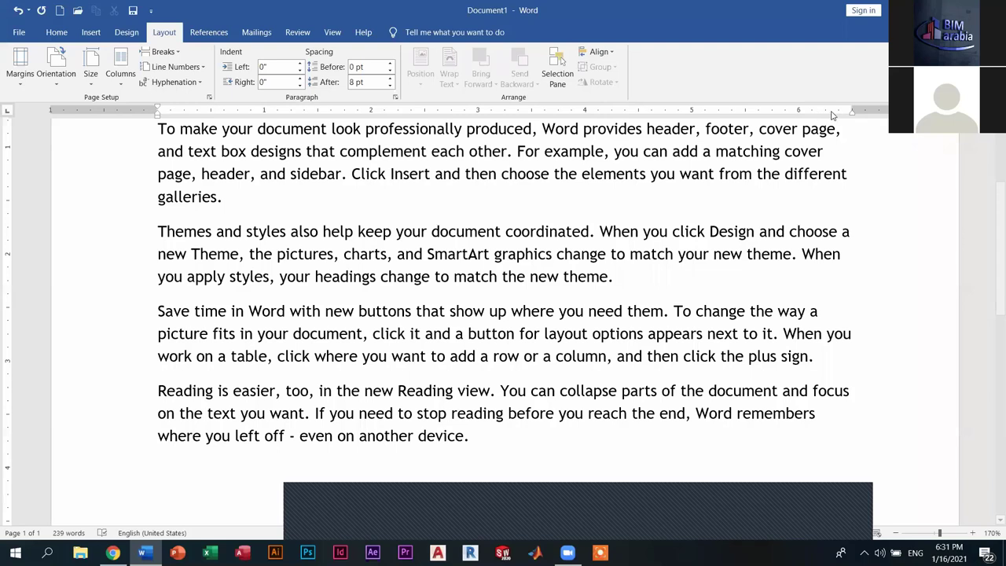
pyautogui.click(834, 314)
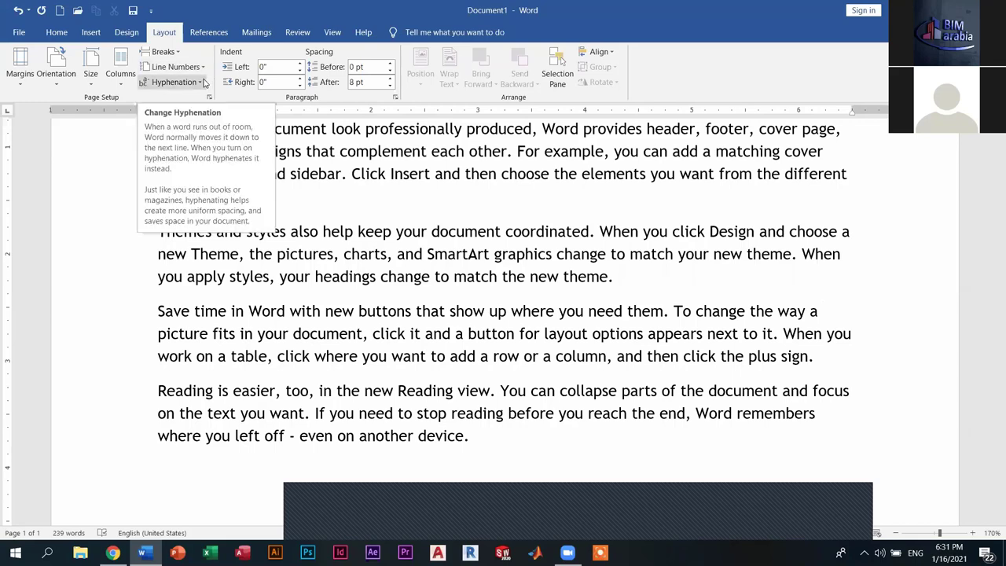
pyautogui.click(202, 82)
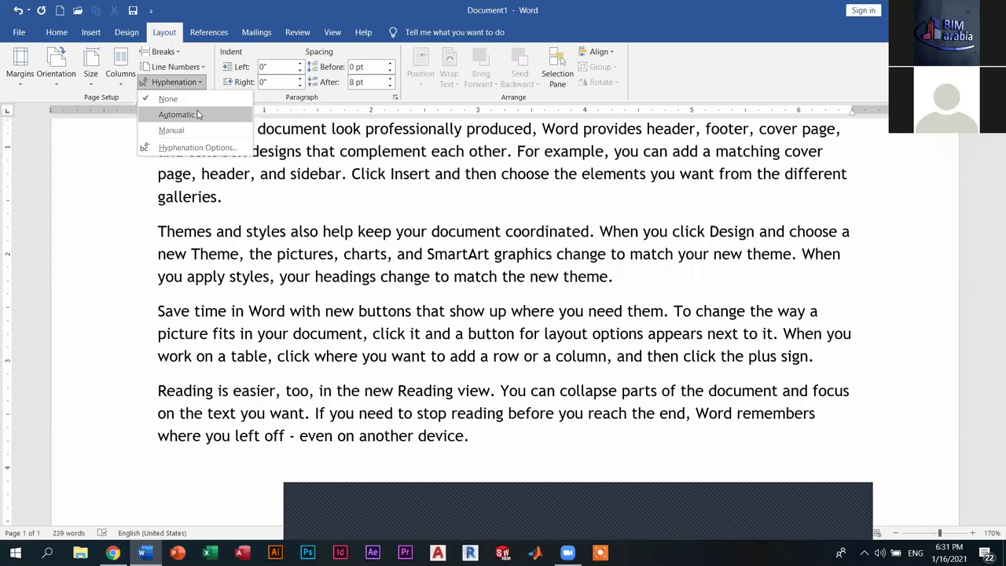
# - Choose Automatic hyphenation again so 'picture' splits as pic-ture
pyautogui.click(189, 115)
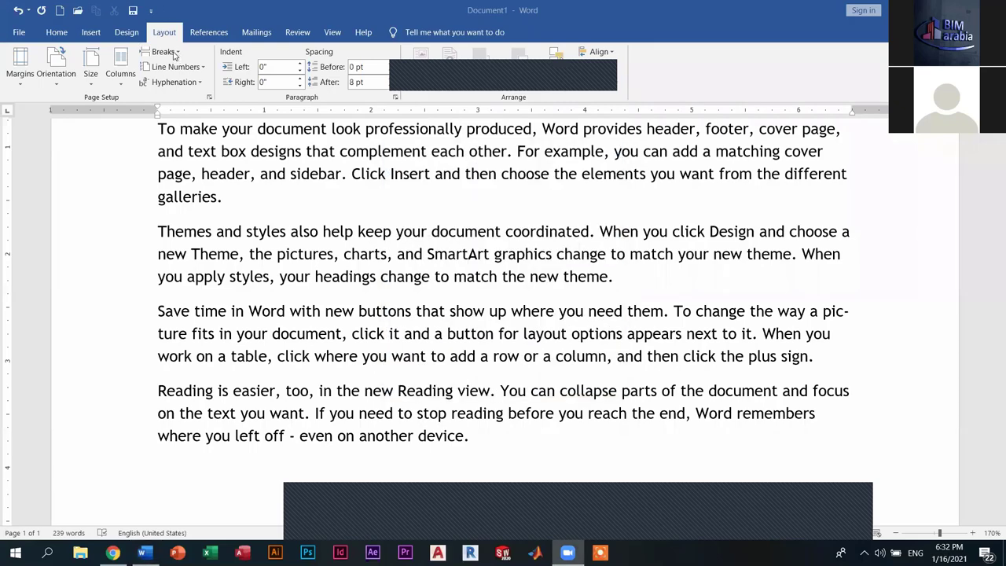
# - Turn on Add line numbering in Page Setup's Line Numbers settings
pyautogui.click(176, 66)
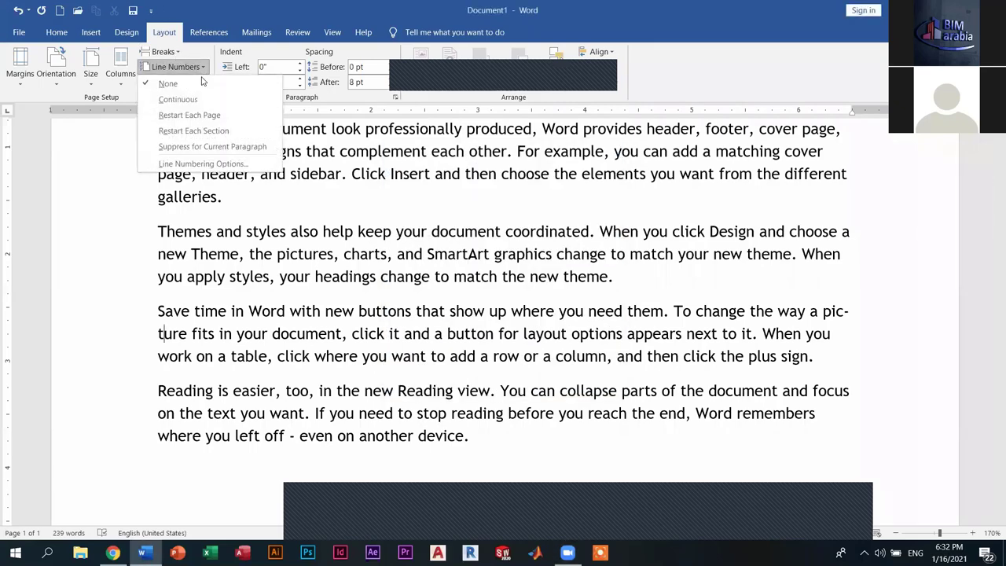
pyautogui.click(201, 164)
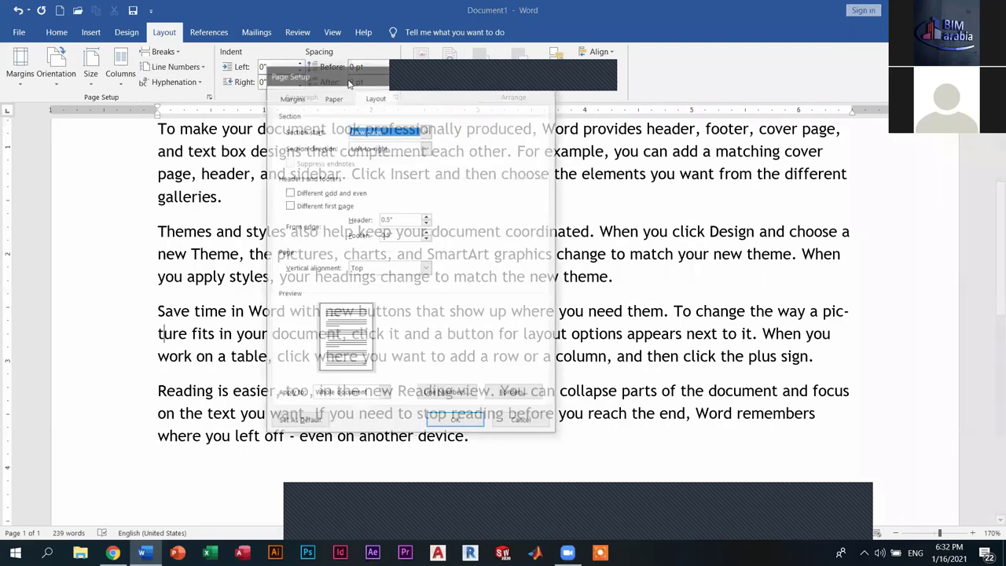
pyautogui.moveTo(348, 71); pyautogui.dragTo(343, 131)
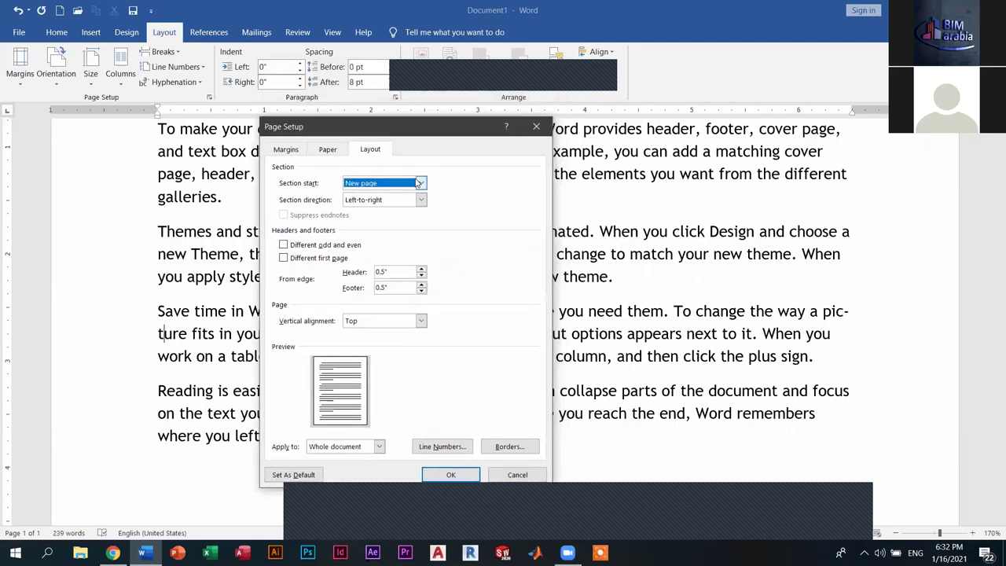
pyautogui.click(419, 182)
pyautogui.click(419, 182)
pyautogui.click(421, 200)
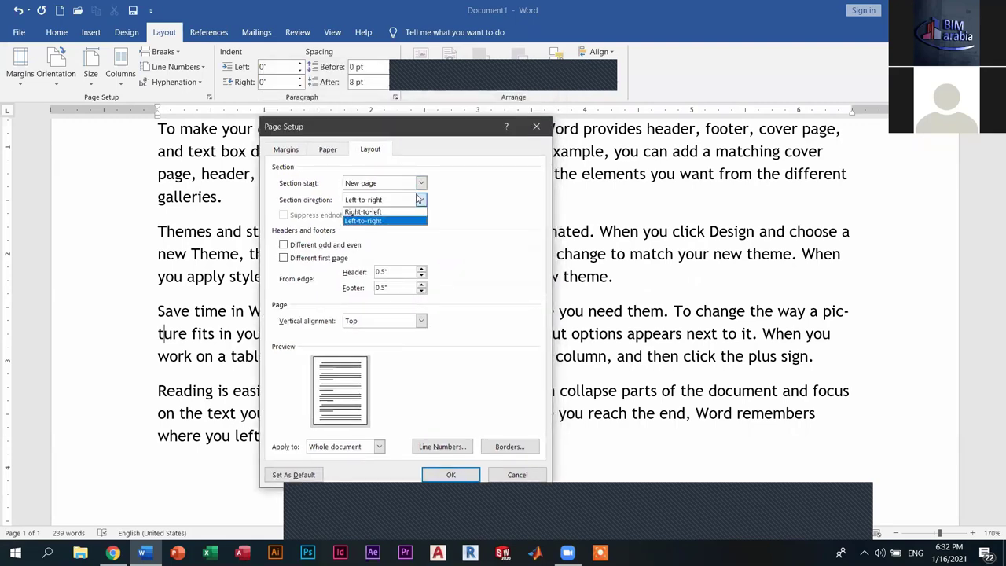
pyautogui.click(421, 199)
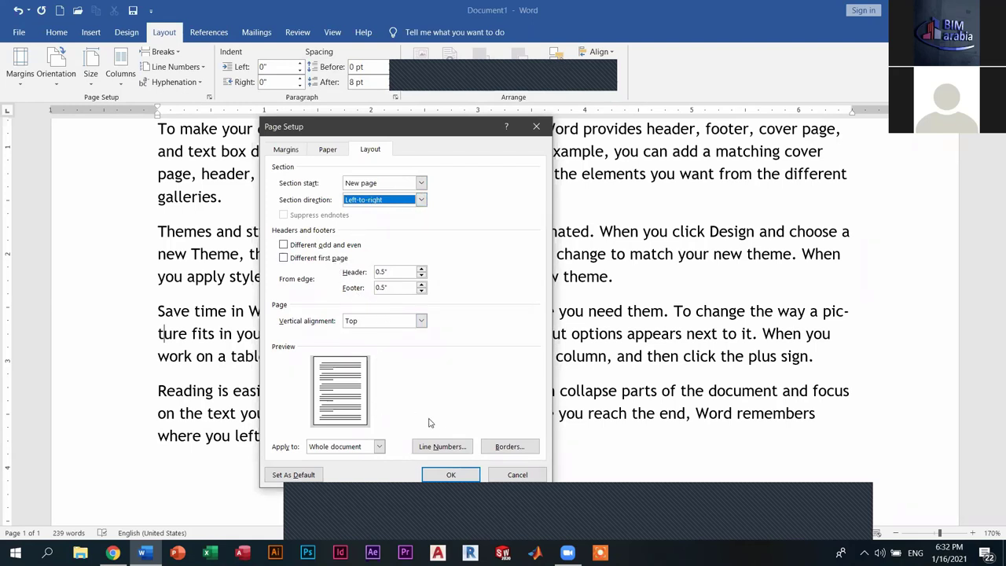
pyautogui.click(451, 444)
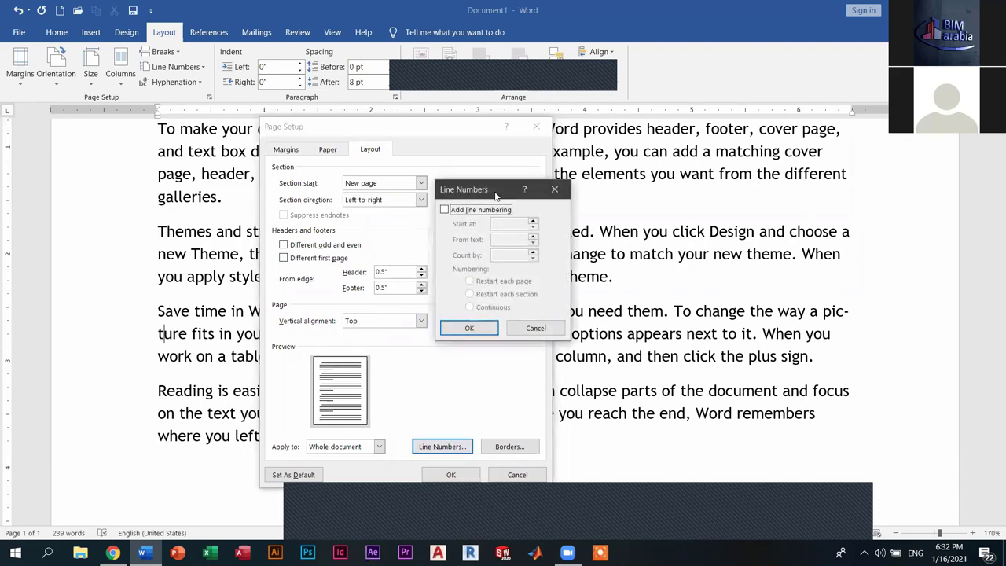
pyautogui.press('space')
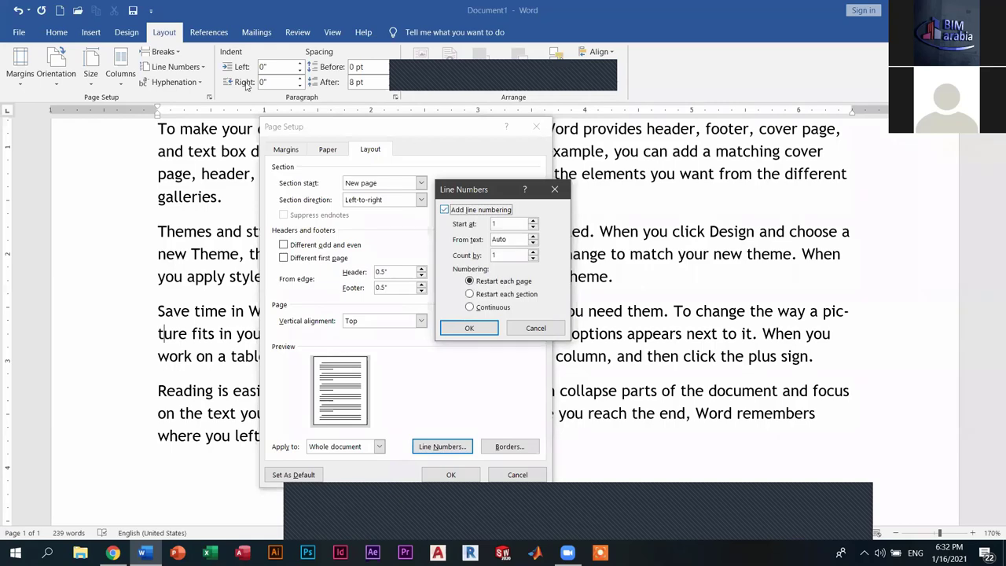
pyautogui.press('Return')
pyautogui.press('Return')
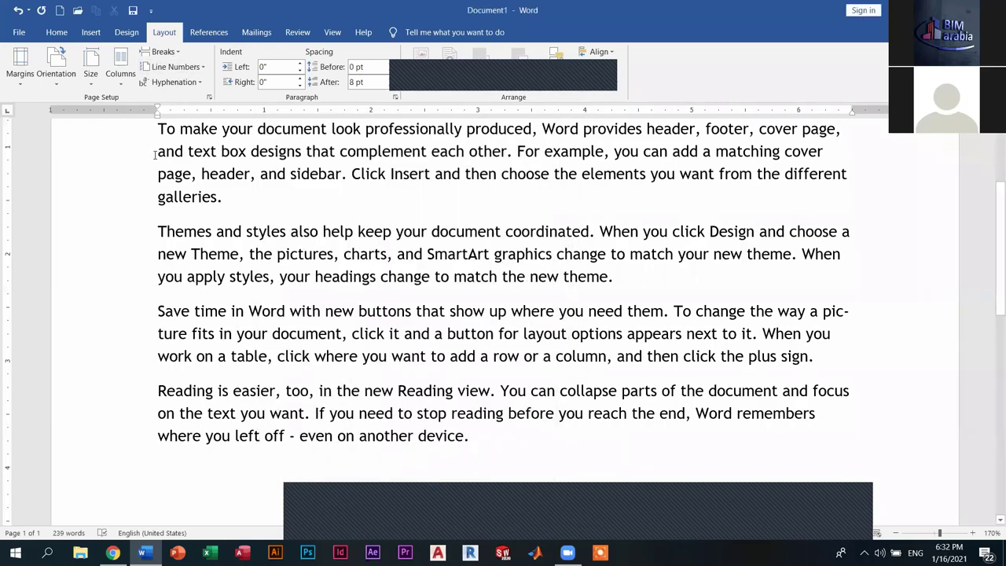
# - Set line numbering to start at 5, 0.5" from text, counting by 5, and confirm
pyautogui.click(174, 67)
pyautogui.click(202, 66)
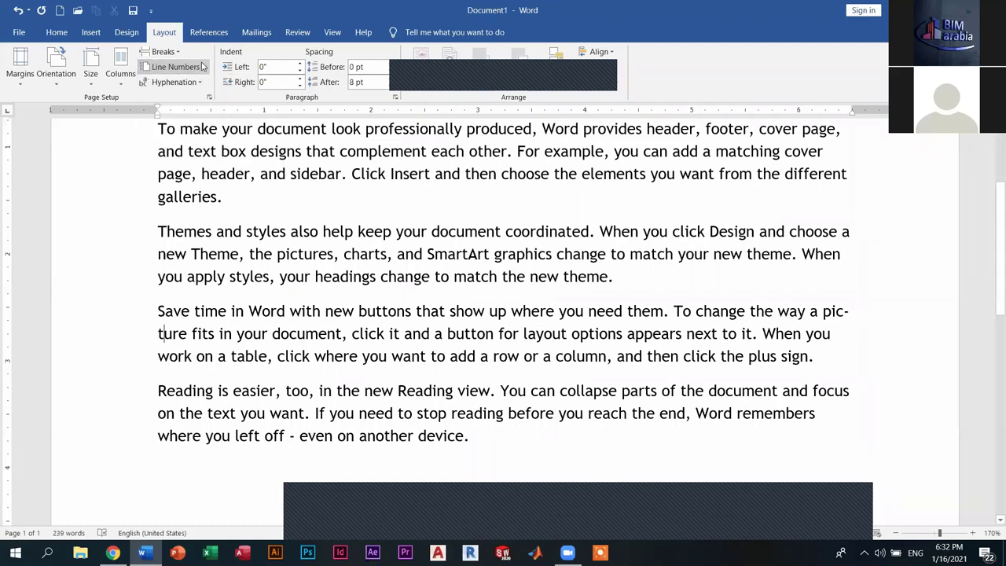
pyautogui.click(189, 67)
pyautogui.click(202, 163)
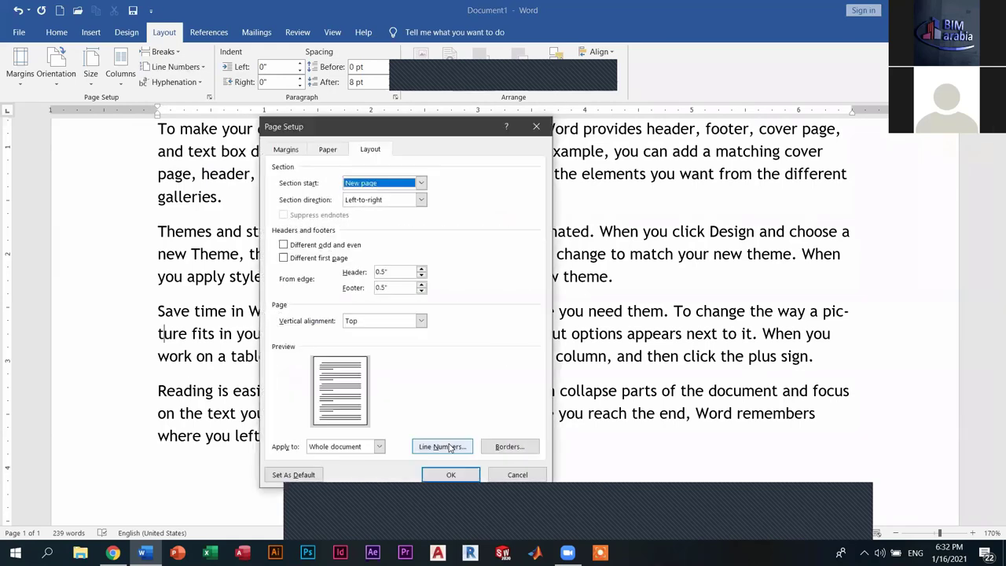
pyautogui.click(442, 445)
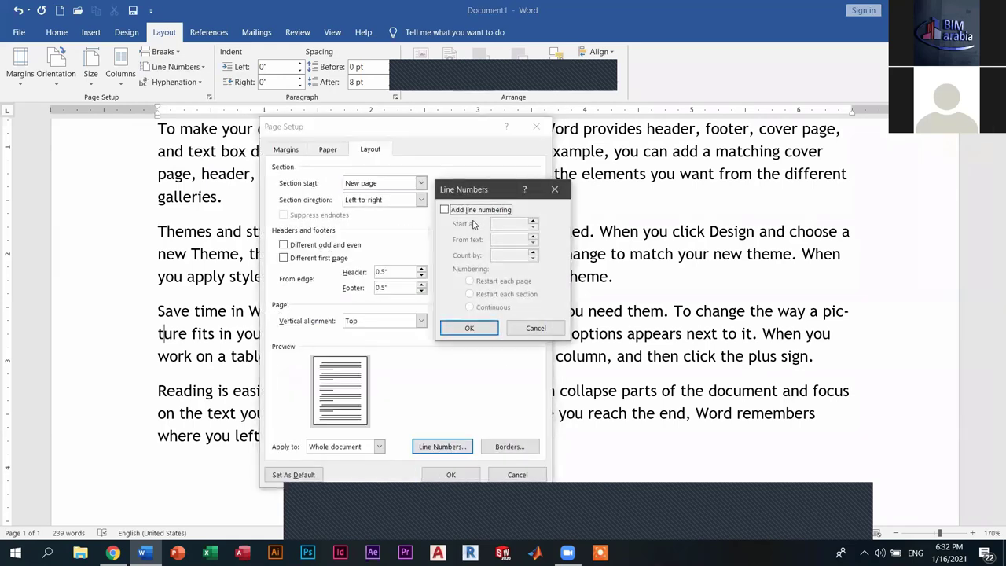
pyautogui.click(450, 211)
pyautogui.click(510, 226)
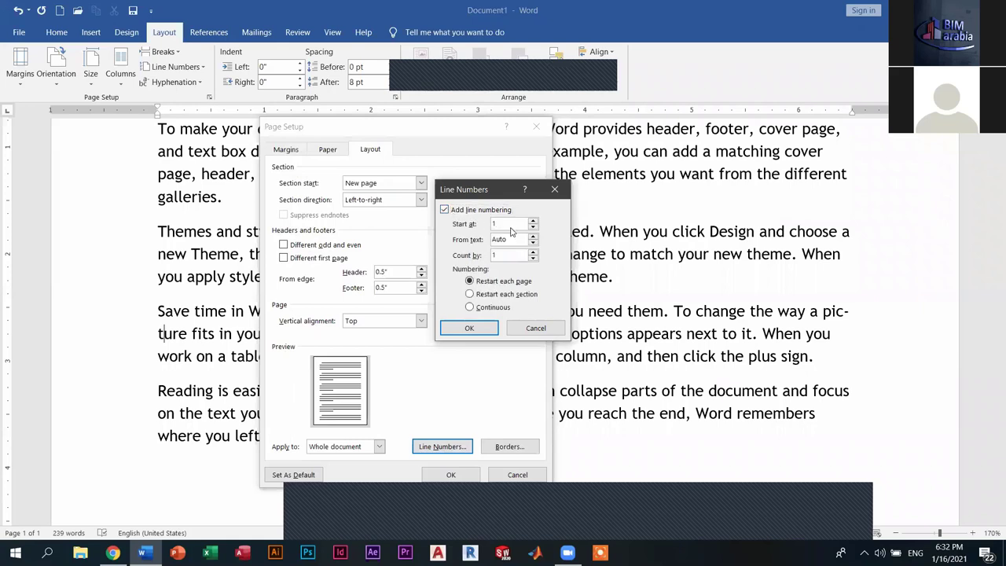
pyautogui.click(533, 221)
pyautogui.click(533, 222)
pyautogui.click(533, 237)
pyautogui.click(533, 237)
pyautogui.click(515, 256)
pyautogui.click(533, 253)
pyautogui.click(472, 328)
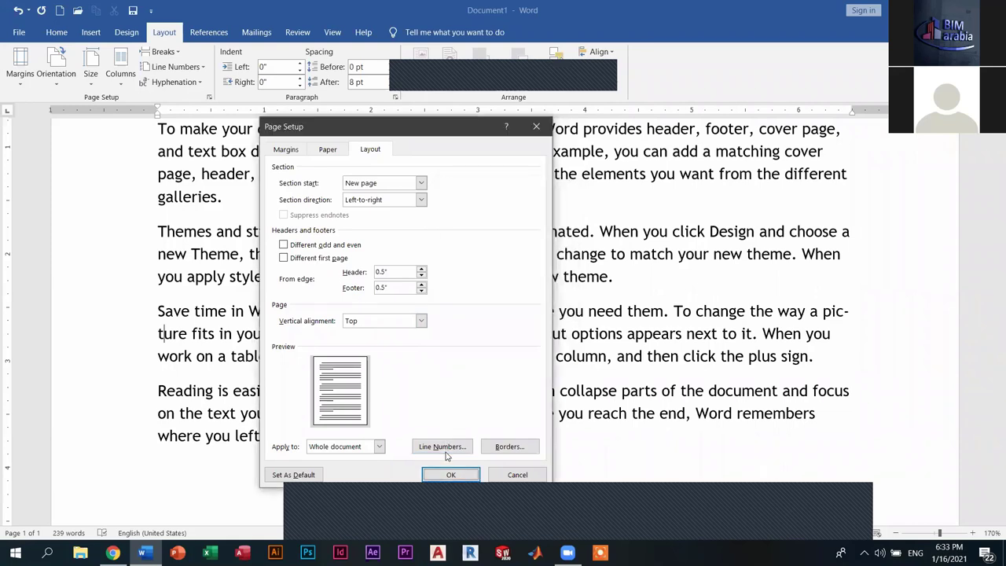
pyautogui.click(449, 474)
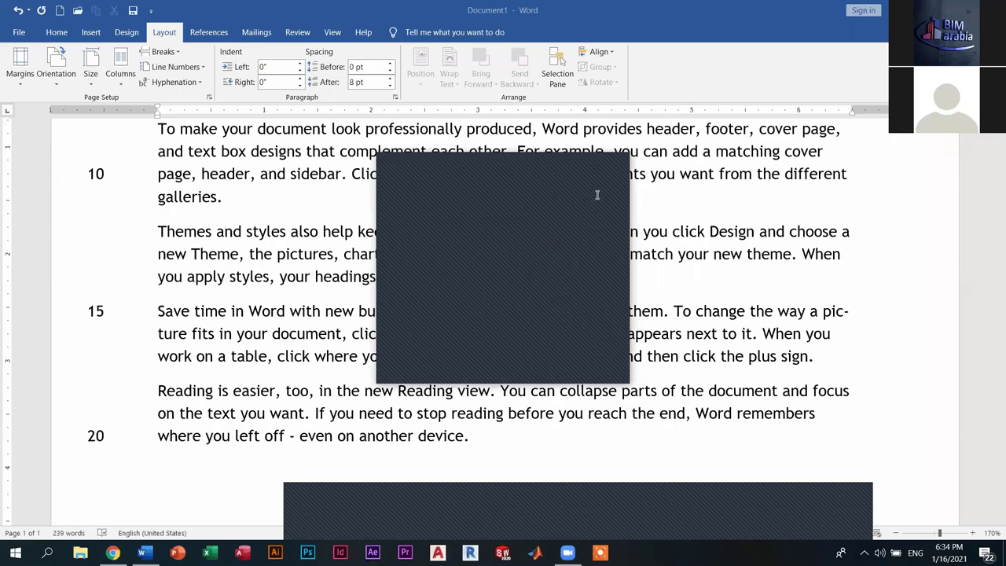
pyautogui.click(614, 162)
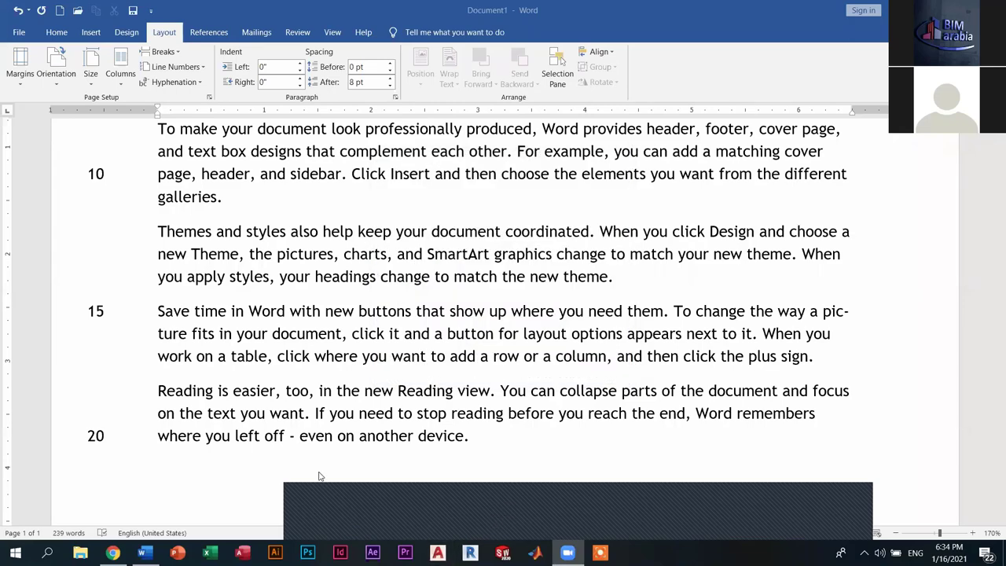
pyautogui.click(473, 445)
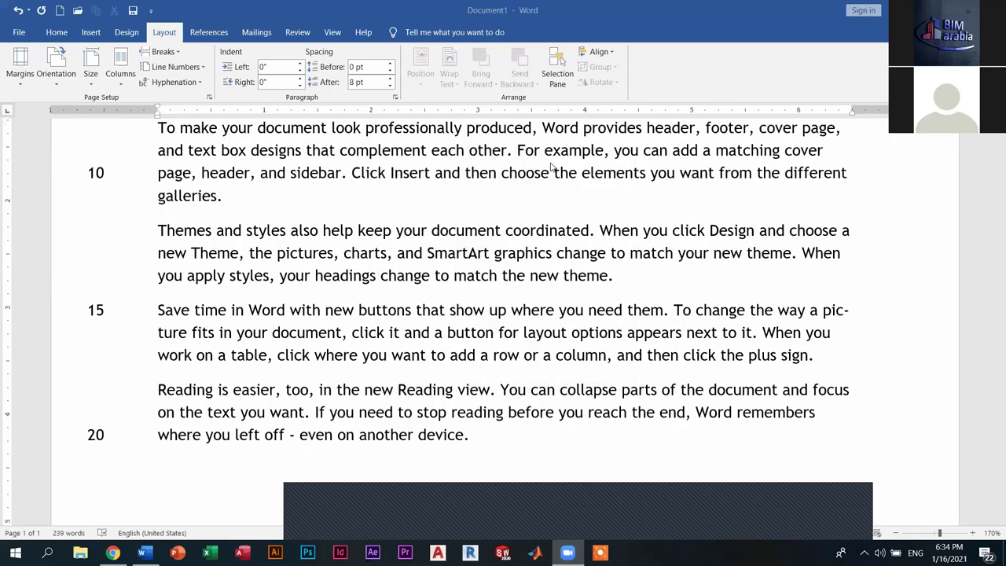
# - Undo the line numbering with Ctrl+Z and put the cursor in the Themes paragraph
pyautogui.scroll(-2, 550, 166)
pyautogui.scroll(-2, 552, 166)
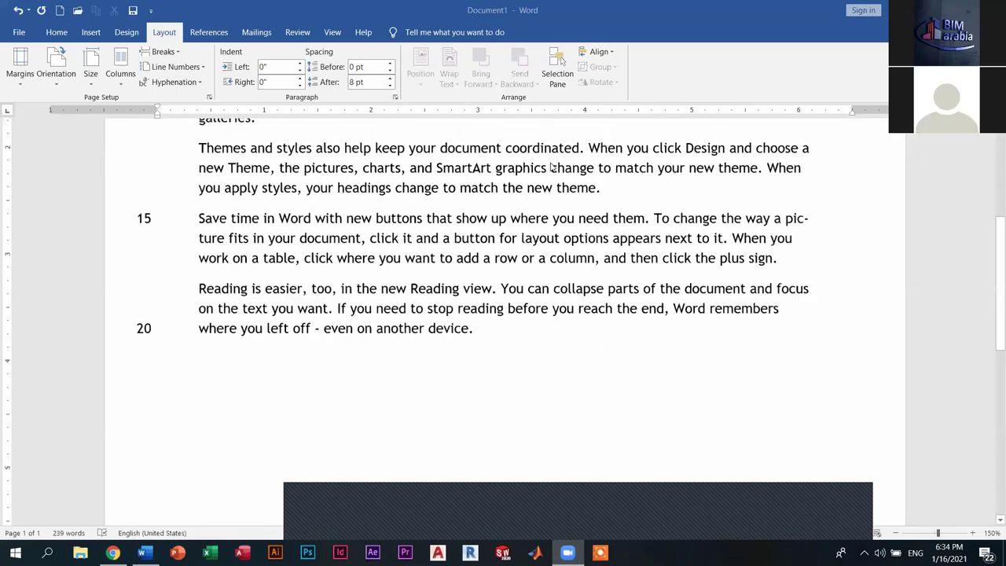
pyautogui.scroll(-3, 552, 167)
pyautogui.scroll(-2, 552, 167)
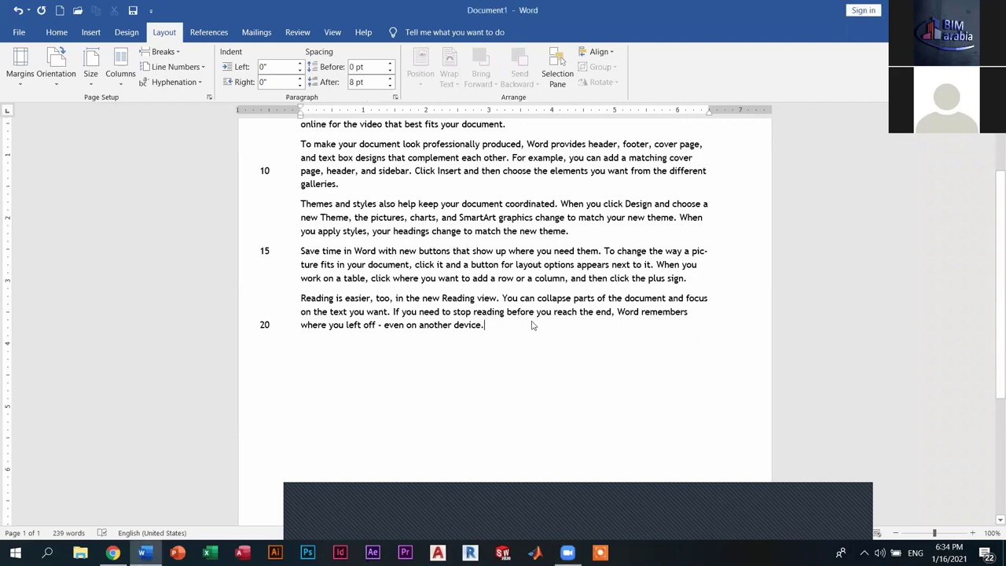
pyautogui.hotkey('ctrl', 'z')
pyautogui.click(298, 207)
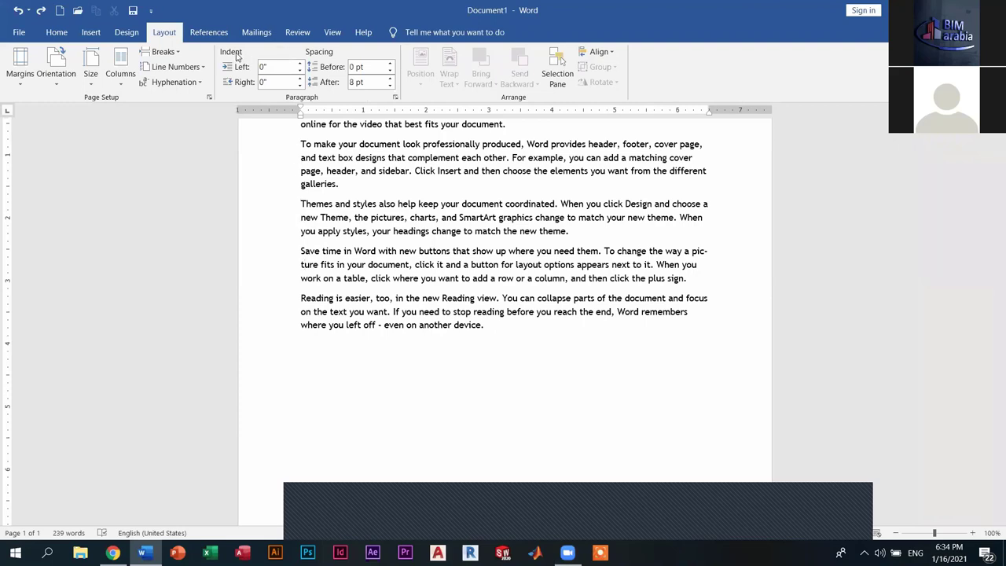
# - Raise the Themes paragraph's left indent, then return it to 0"
pyautogui.click(299, 64)
pyautogui.click(299, 64)
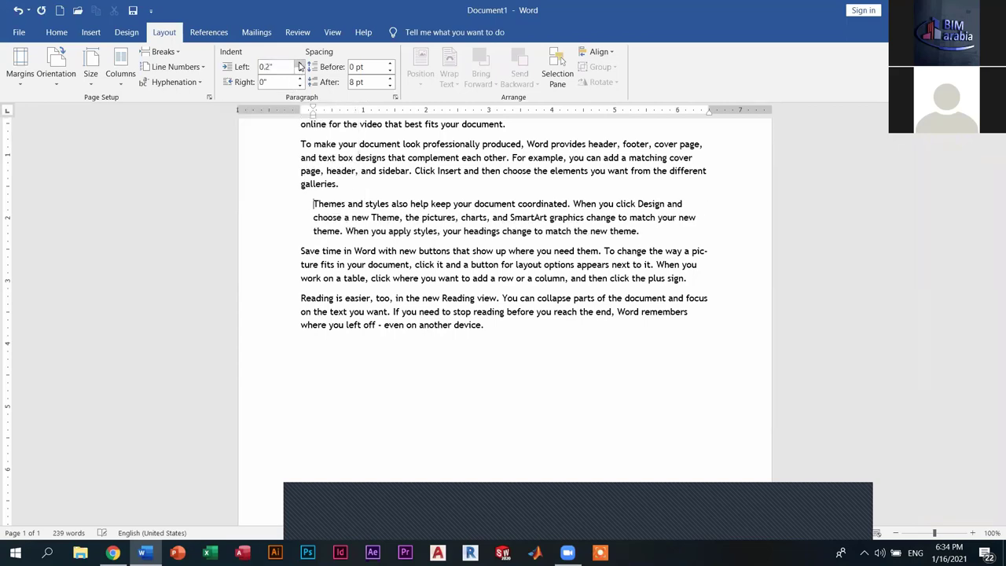
pyautogui.click(300, 64)
pyautogui.click(299, 64)
pyautogui.click(300, 63)
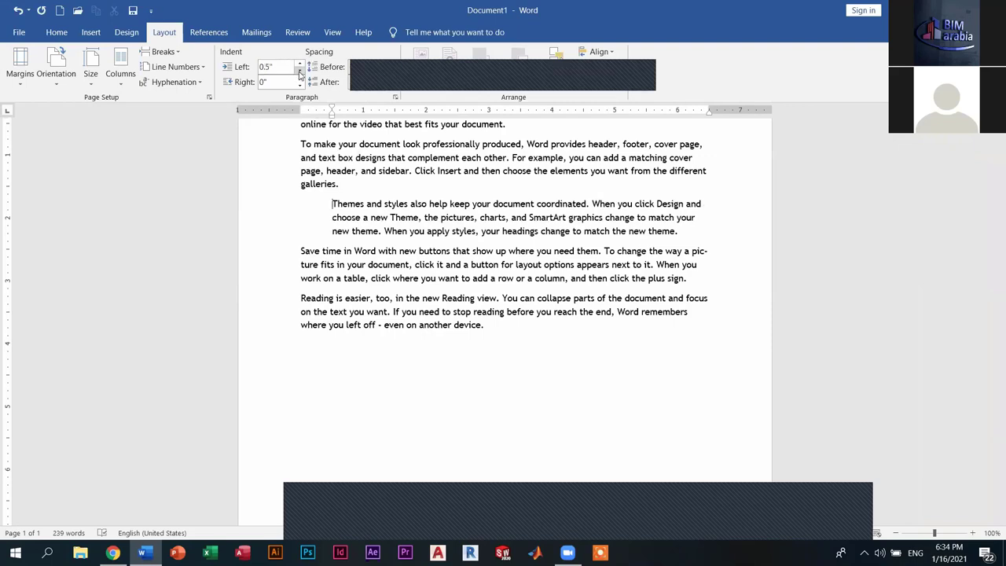
pyautogui.click(300, 72)
pyautogui.click(300, 71)
pyautogui.click(300, 72)
pyautogui.click(300, 71)
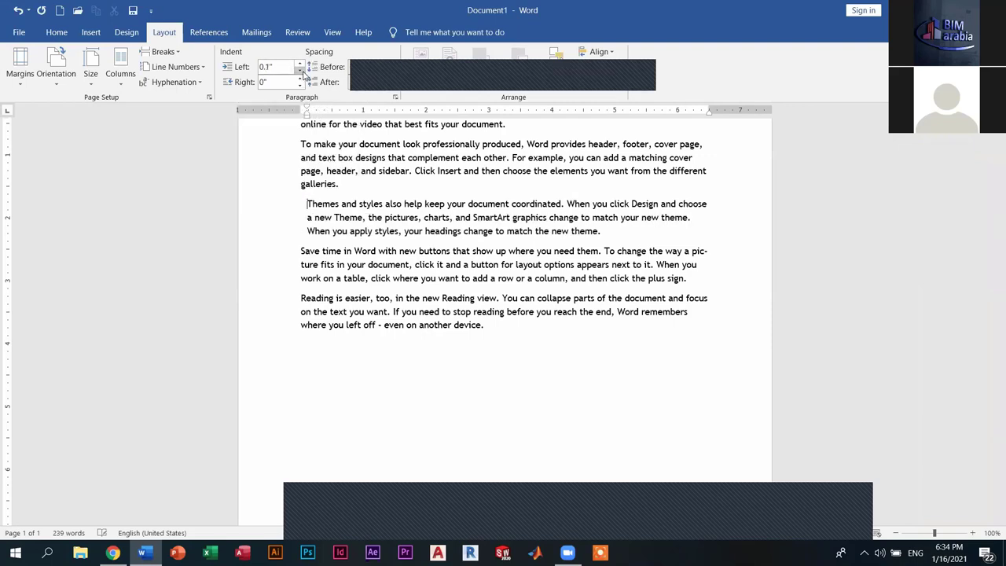
pyautogui.click(300, 72)
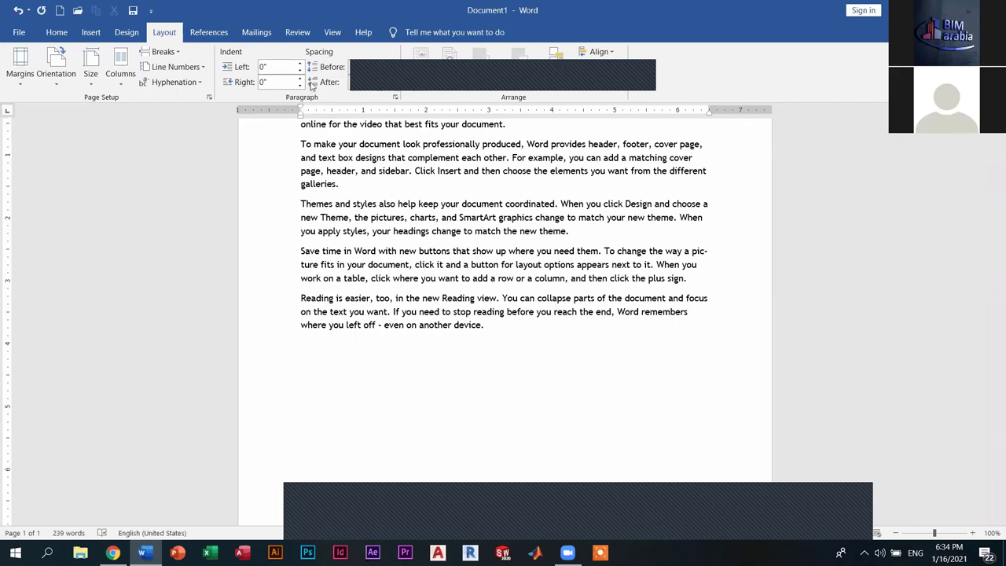
# - Raise the Themes paragraph's right indent to 1", then reduce it to 0.6"
pyautogui.click(299, 79)
pyautogui.click(299, 79)
pyautogui.click(299, 78)
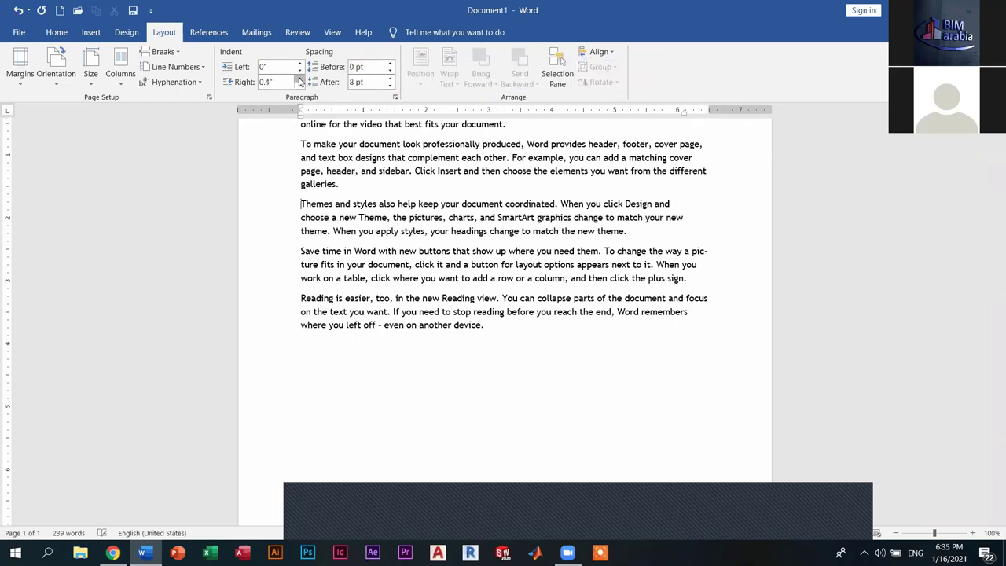
pyautogui.click(299, 79)
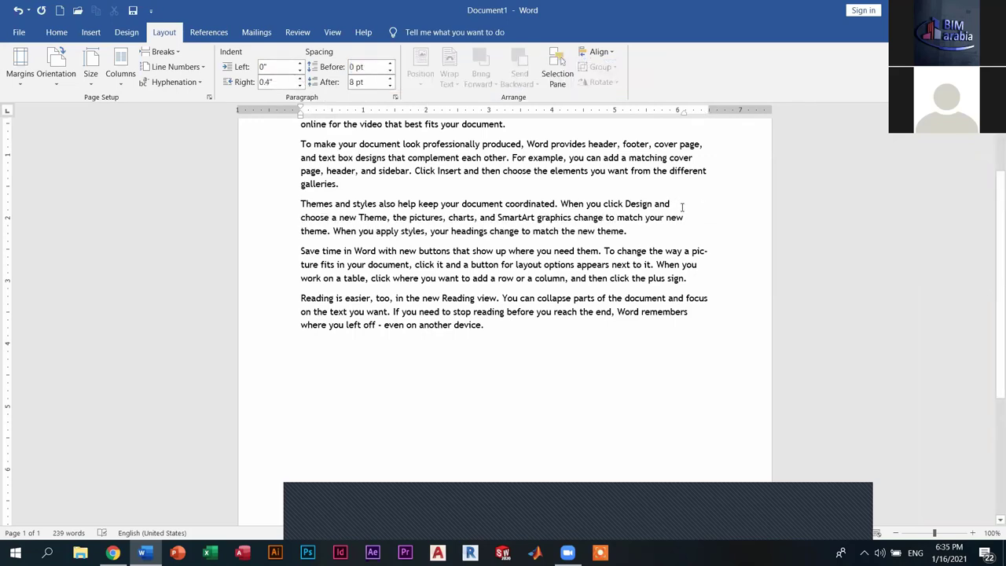
pyautogui.click(300, 78)
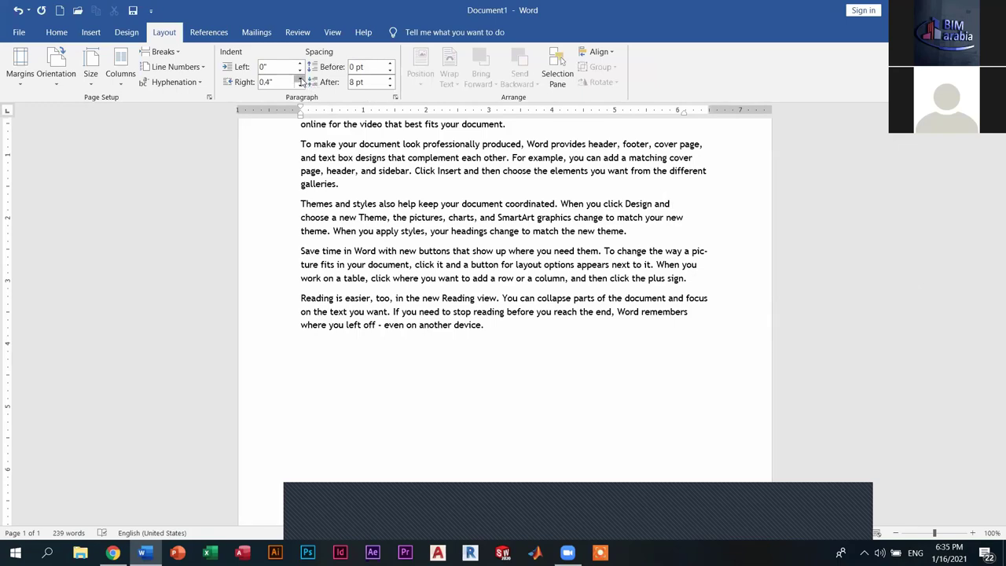
pyautogui.click(300, 78)
pyautogui.click(300, 79)
pyautogui.click(300, 79)
pyautogui.click(300, 79)
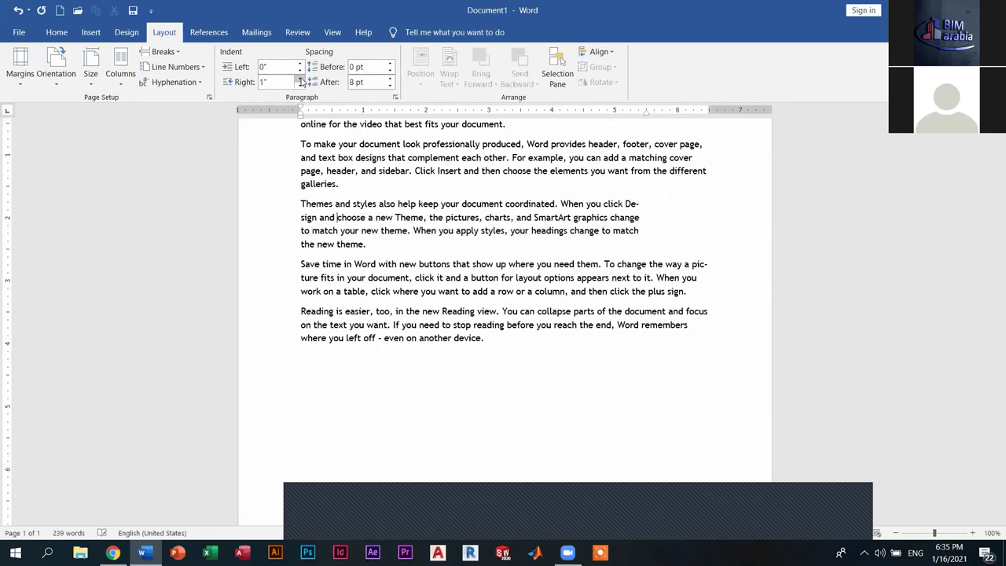
pyautogui.click(299, 79)
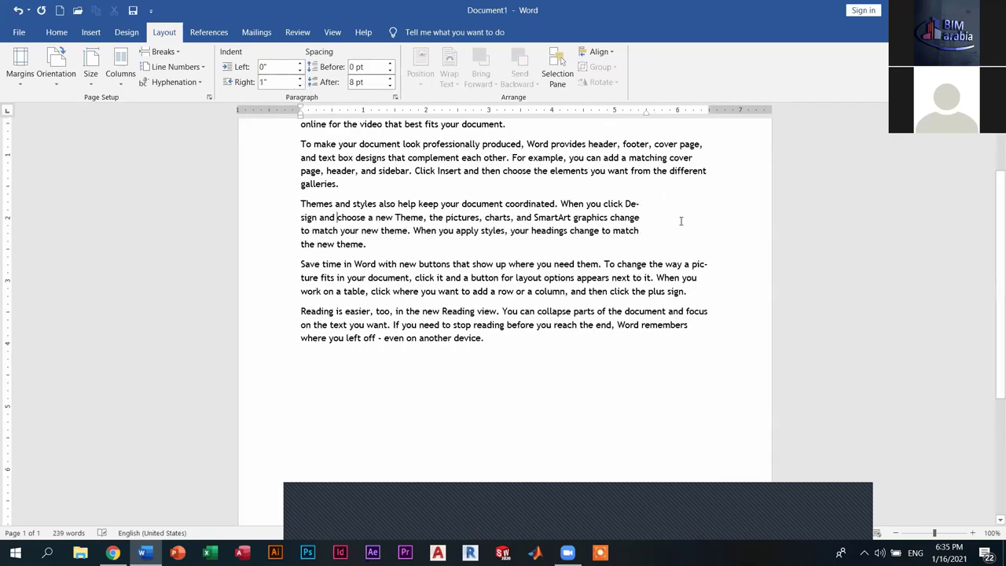
pyautogui.click(299, 85)
pyautogui.click(299, 85)
pyautogui.click(299, 85)
pyautogui.click(299, 85)
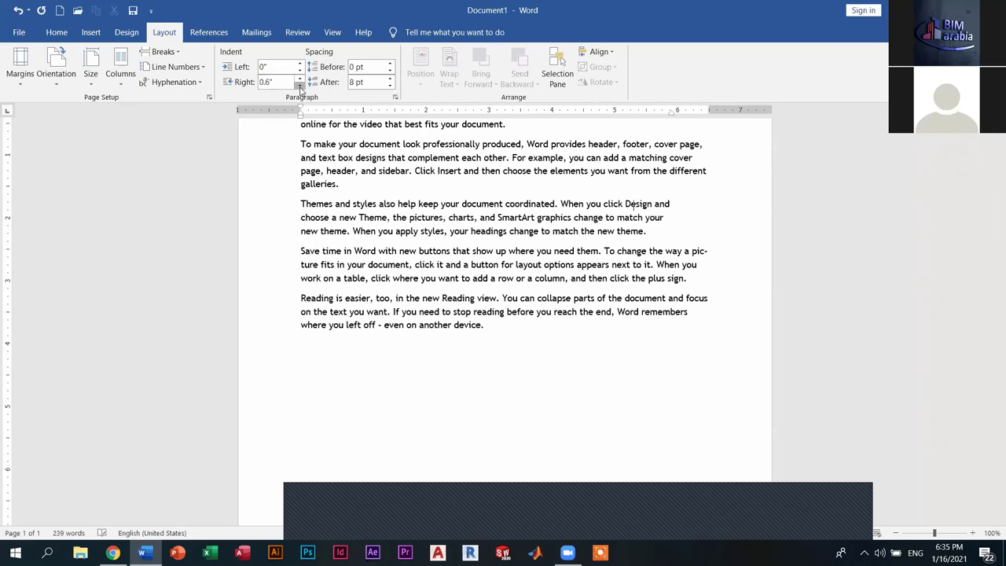
pyautogui.click(300, 85)
pyautogui.click(300, 85)
pyautogui.click(300, 85)
pyautogui.click(299, 85)
pyautogui.click(299, 85)
pyautogui.click(300, 85)
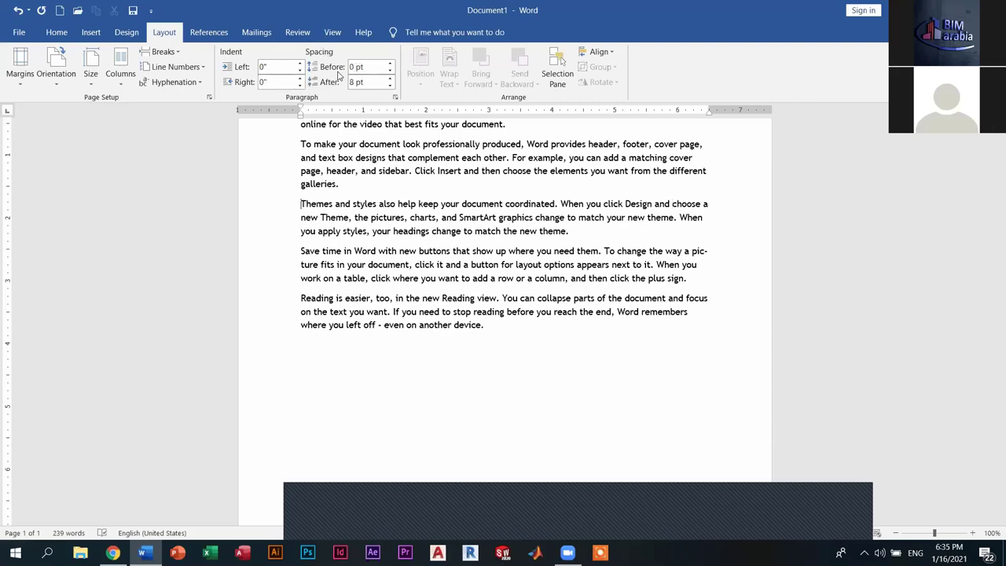
# - Increase space before the Themes paragraph to 60 pt, then undo back to 12 pt
pyautogui.click(389, 64)
pyautogui.click(389, 64)
pyautogui.click(389, 64)
pyautogui.click(389, 64)
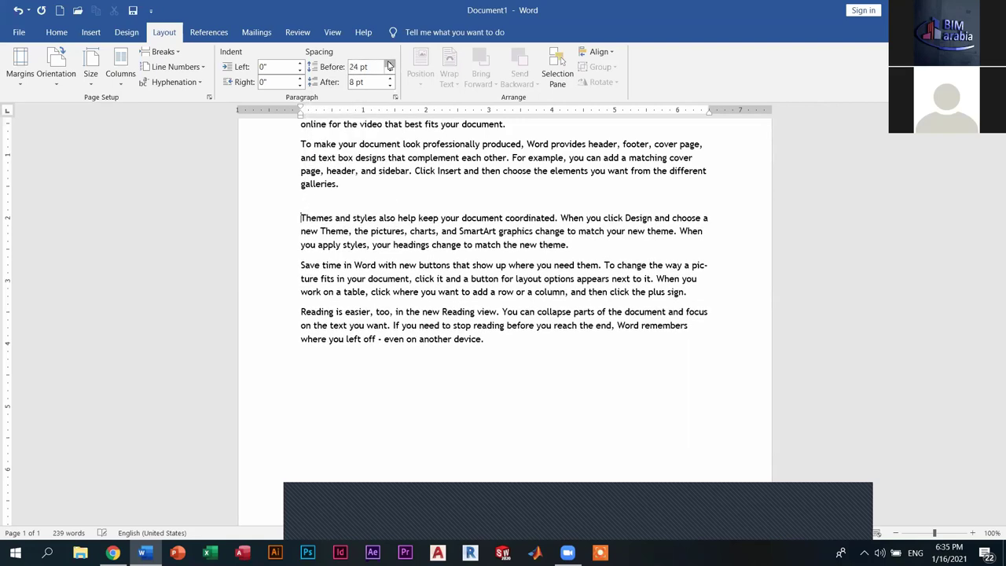
pyautogui.click(389, 64)
pyautogui.click(389, 63)
pyautogui.click(389, 64)
pyautogui.click(389, 64)
pyautogui.click(388, 64)
pyautogui.click(389, 64)
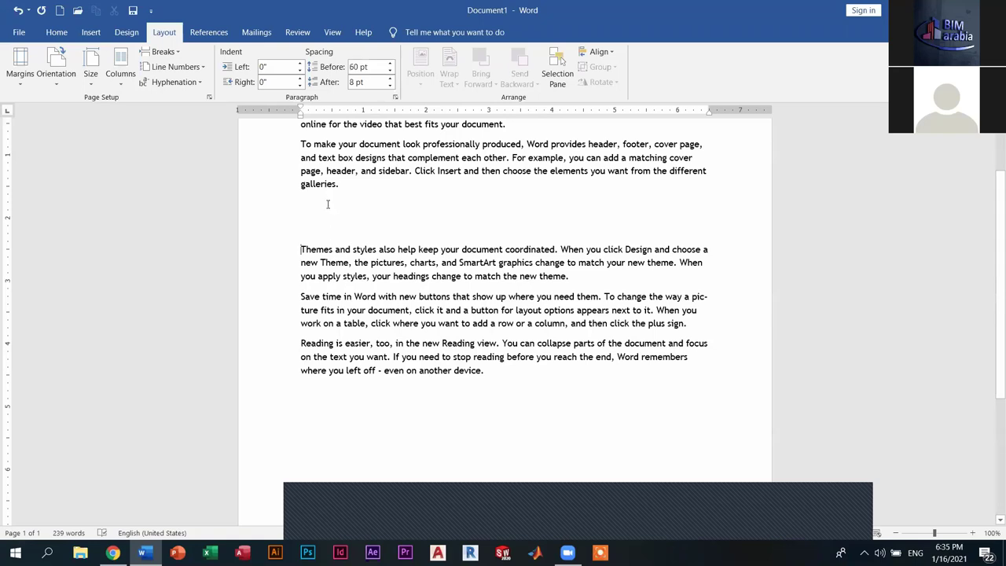
pyautogui.hotkey('ctrl', 'z')
pyautogui.hotkey('ctrl', 'z')
pyautogui.hotkey('ctrl', 'z')
pyautogui.hotkey('ctrl', 'z')
pyautogui.hotkey('ctrl', 'z')
pyautogui.hotkey('ctrl', 'z')
pyautogui.hotkey('ctrl', 'z')
pyautogui.hotkey('ctrl', 'z')
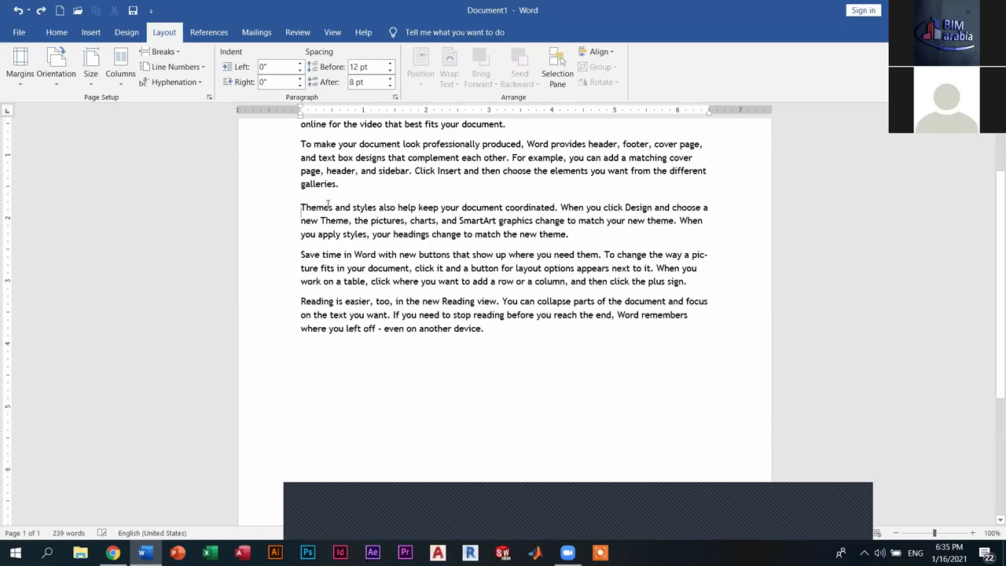
pyautogui.hotkey('ctrl', 'z')
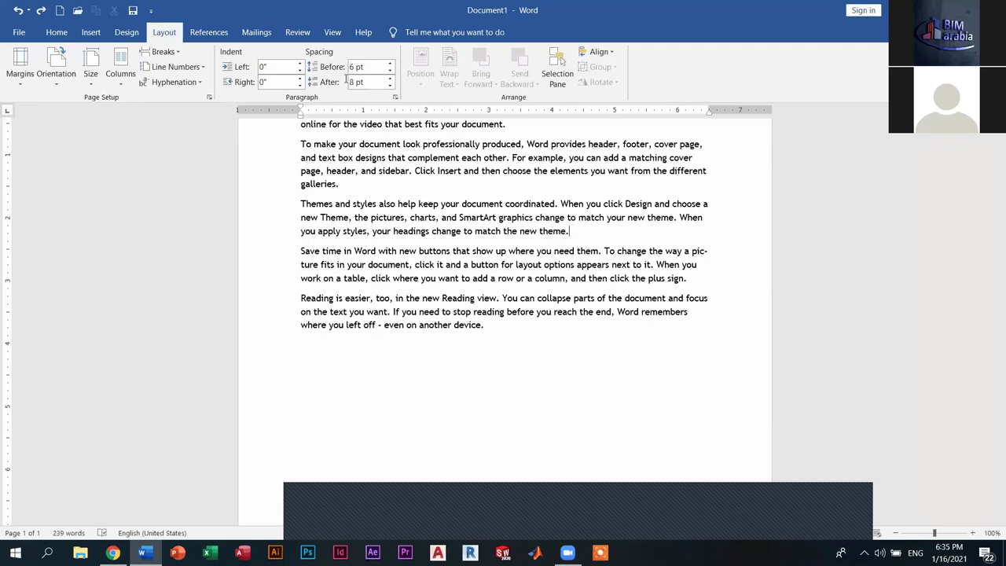
# - Set space after the Themes paragraph to 12 pt and place the cursor on the empty last line
pyautogui.click(391, 81)
pyautogui.click(390, 81)
pyautogui.click(390, 81)
pyautogui.click(391, 81)
pyautogui.click(390, 81)
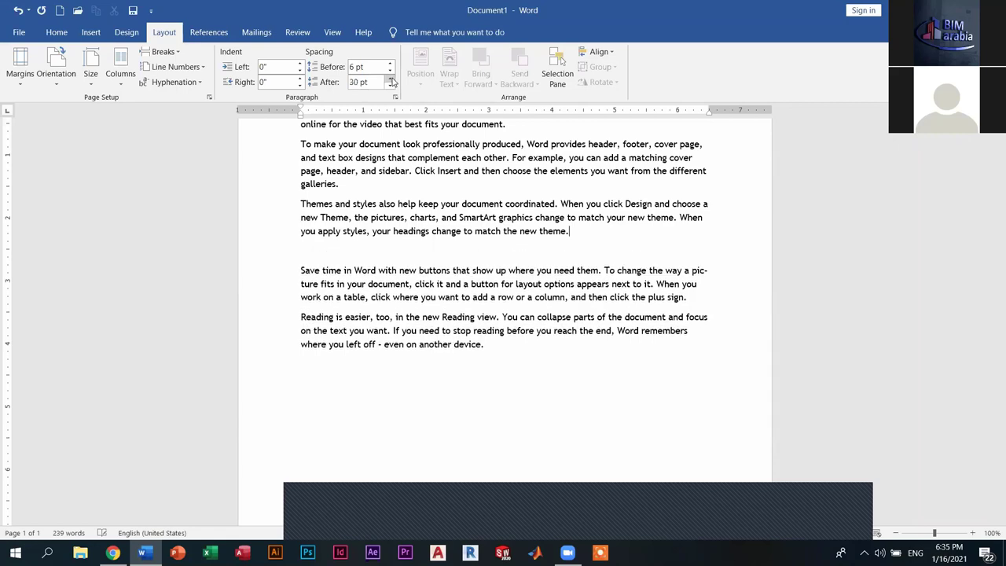
pyautogui.click(391, 81)
pyautogui.click(390, 81)
pyautogui.click(391, 81)
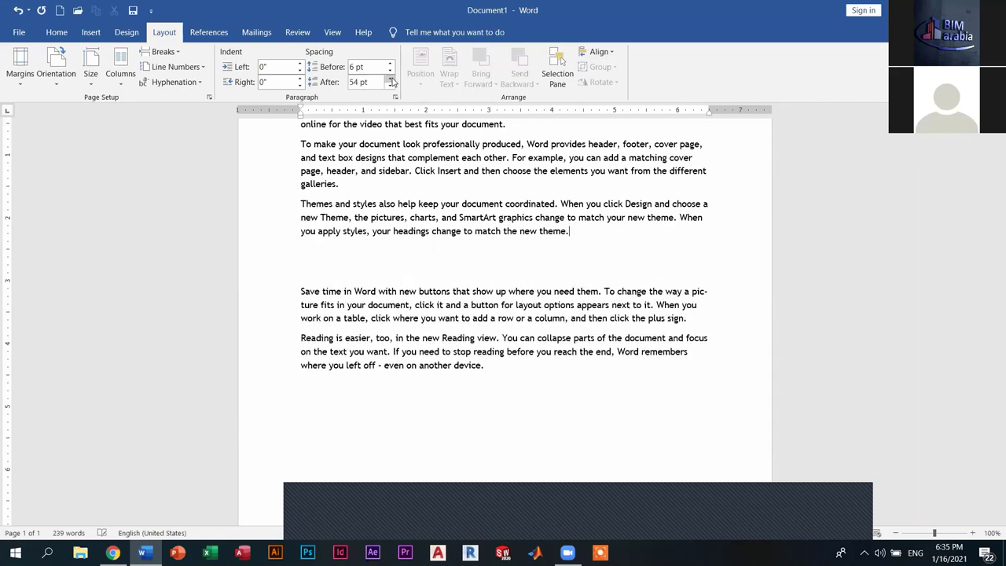
pyautogui.doubleClick(390, 84)
pyautogui.click(390, 84)
pyautogui.doubleClick(391, 83)
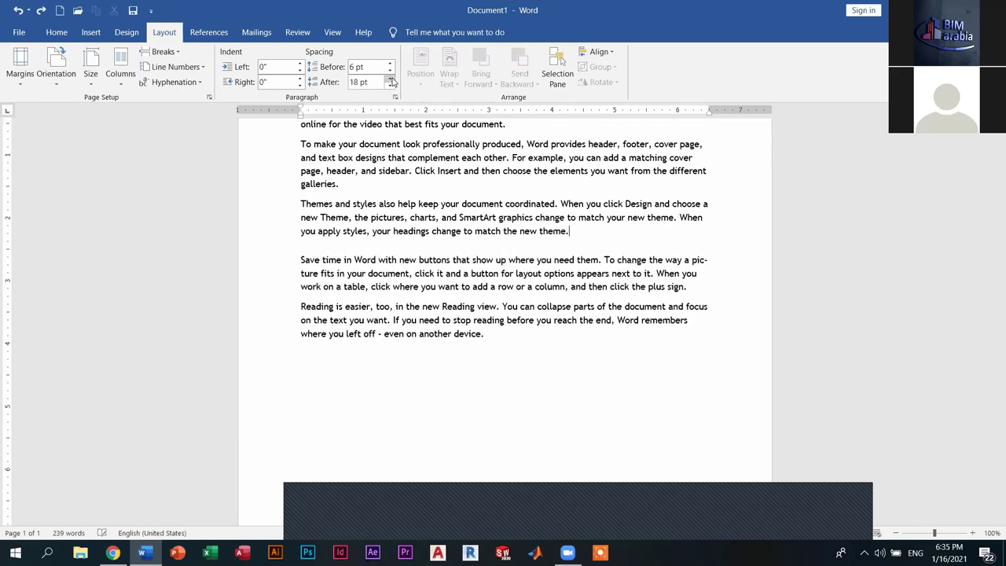
pyautogui.doubleClick(390, 83)
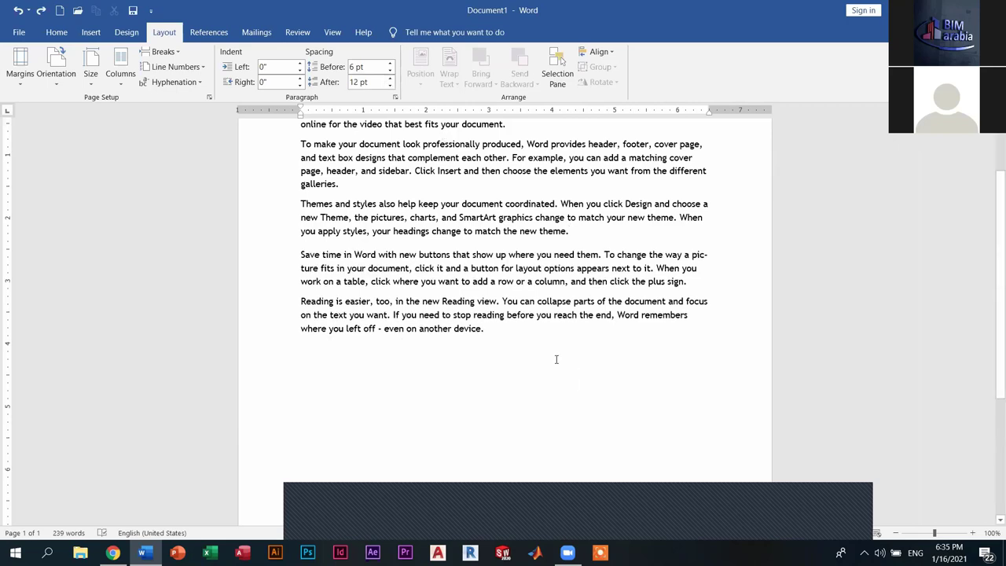
pyautogui.click(530, 371)
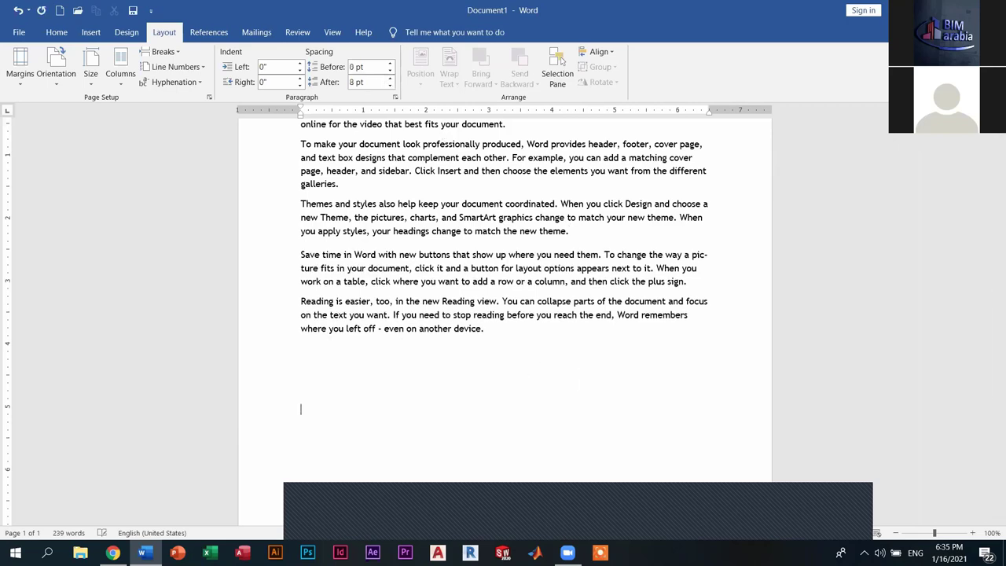
# - Insert Screenshot (2).png from the Screenshots folder and check its text wrapping choices
pyautogui.click(91, 33)
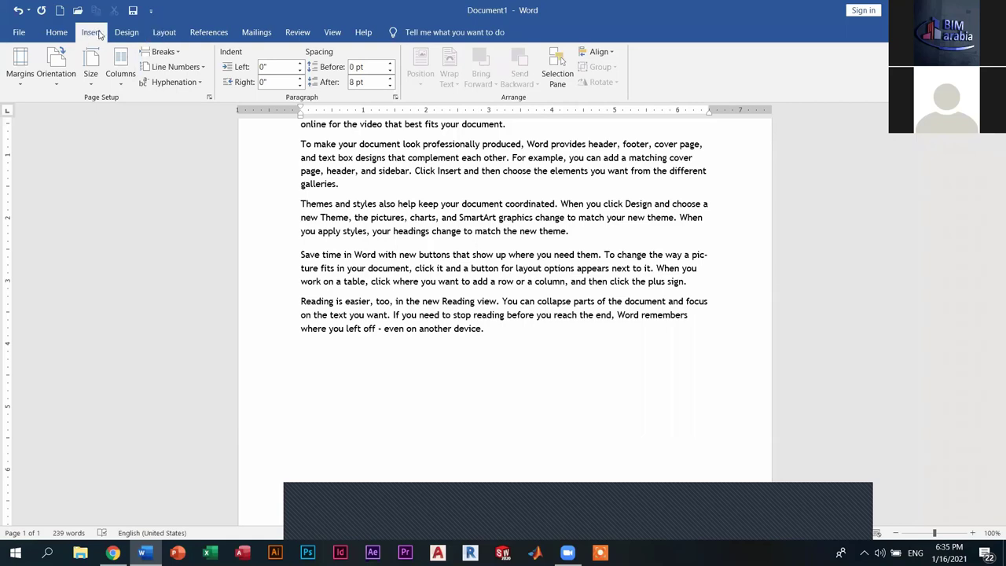
pyautogui.click(149, 69)
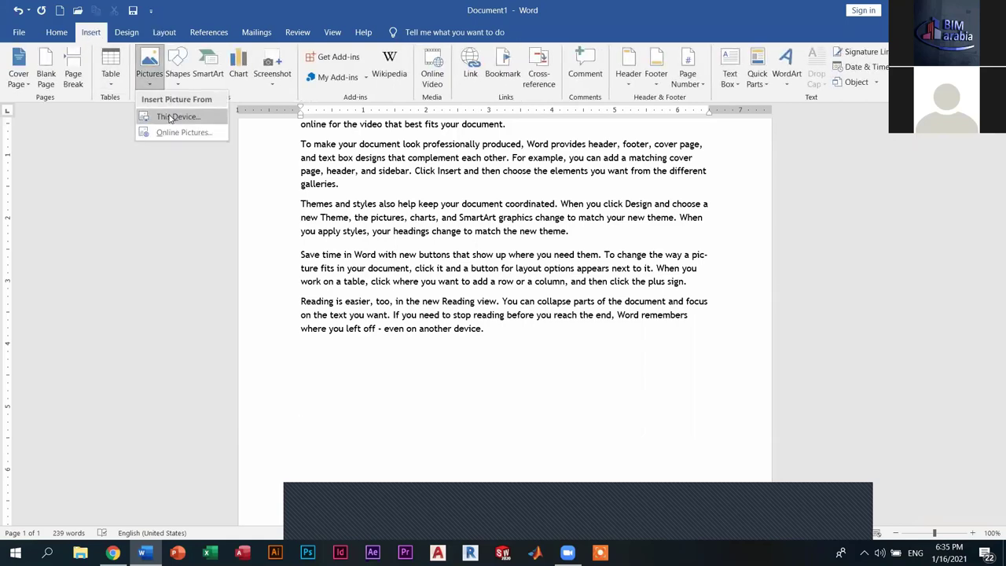
pyautogui.click(168, 116)
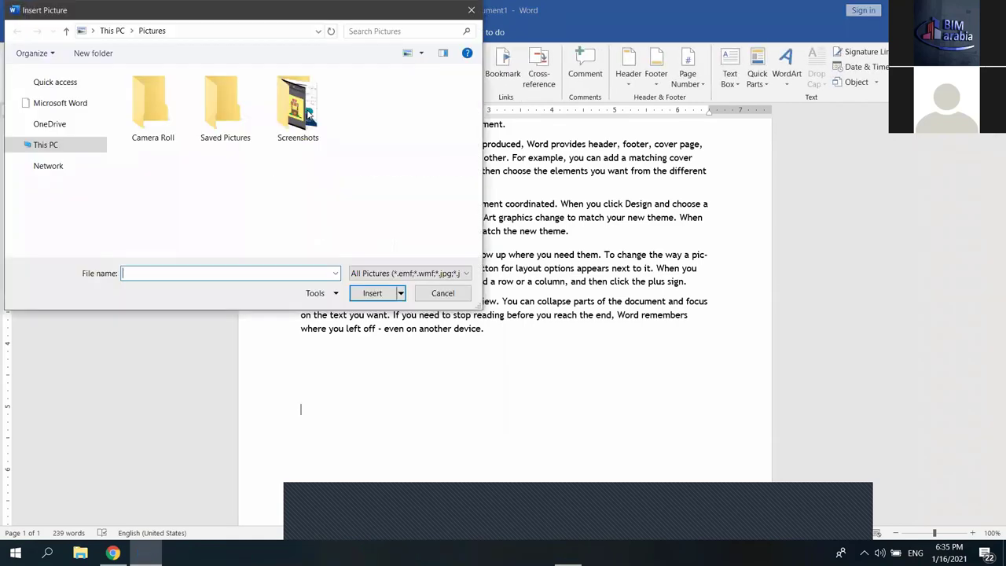
pyautogui.doubleClick(299, 98)
pyautogui.click(226, 93)
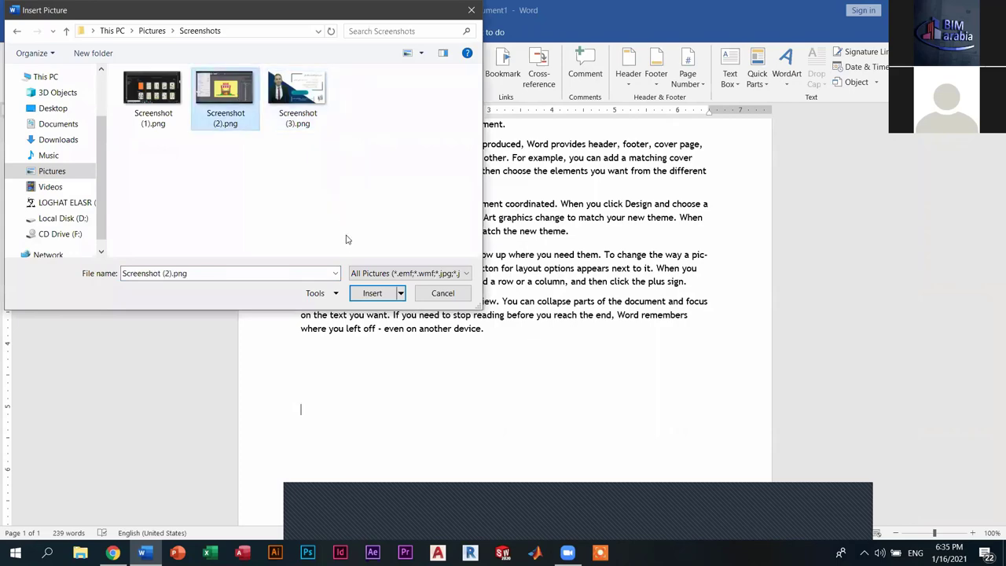
pyautogui.click(371, 293)
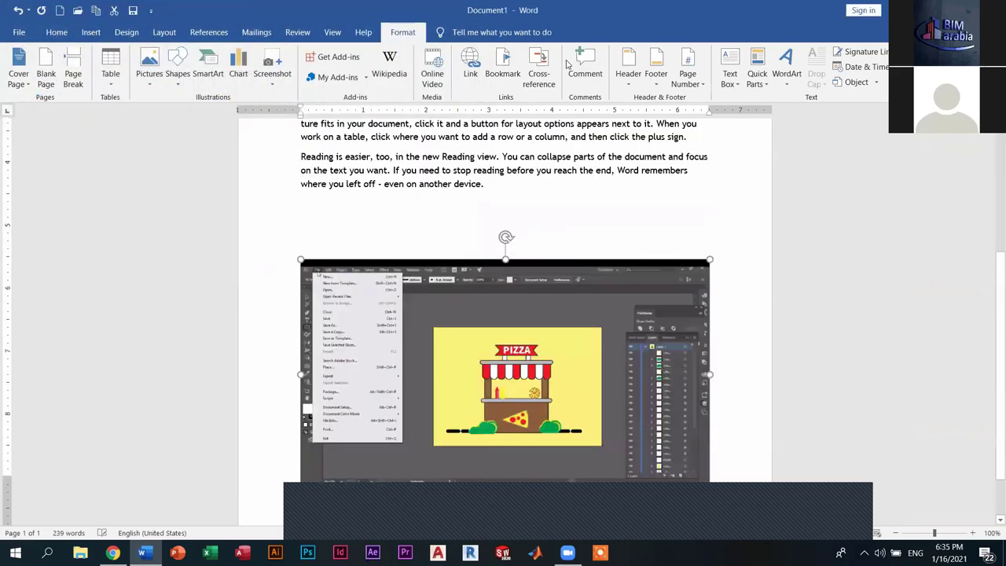
pyautogui.click(645, 79)
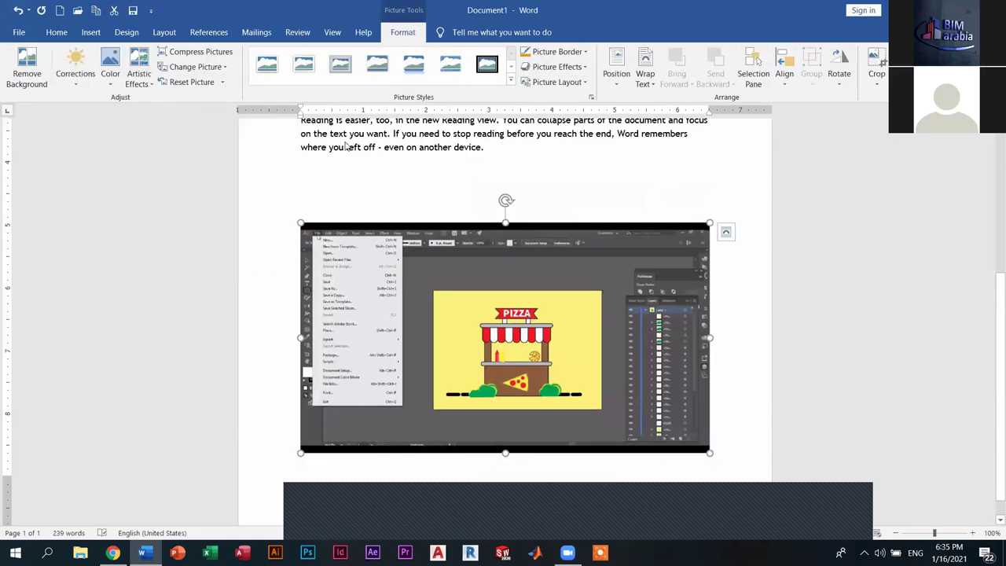
pyautogui.click(292, 183)
# - Insert Screenshot (1).png, the Photoshop welcome-screen capture, below the last paragraph
pyautogui.click(90, 32)
pyautogui.click(148, 78)
pyautogui.click(169, 118)
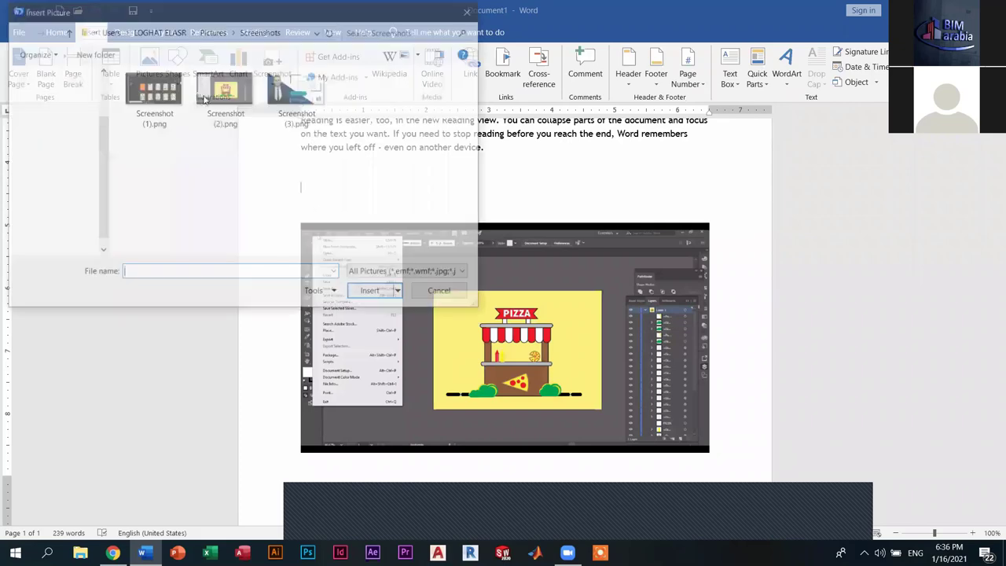
pyautogui.click(153, 94)
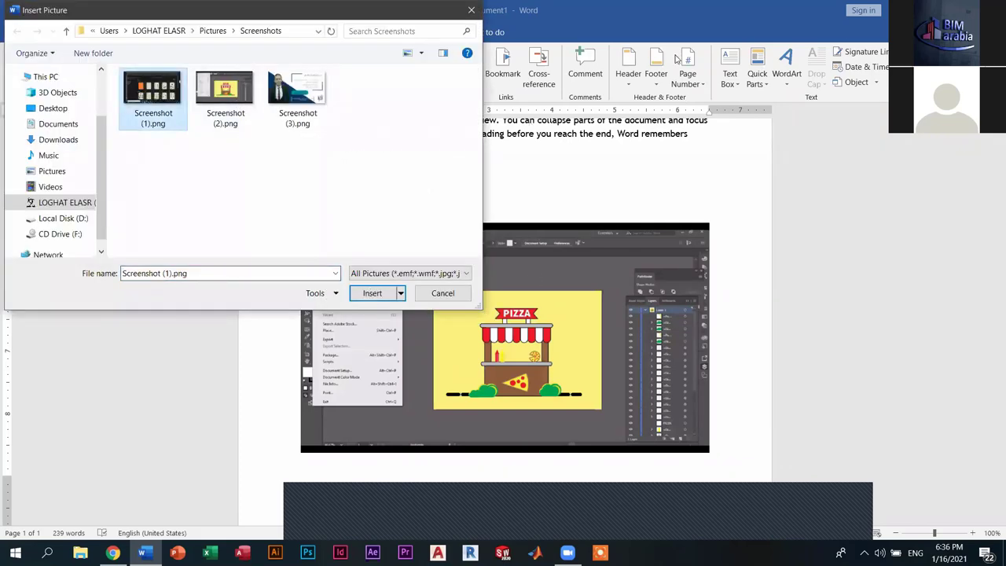
pyautogui.click(653, 69)
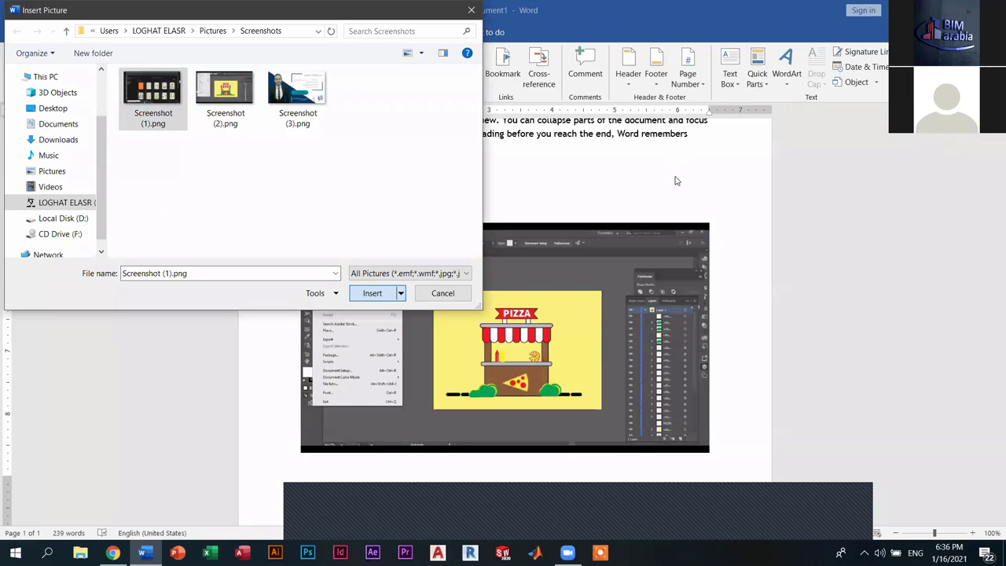
pyautogui.press('Return')
pyautogui.click(825, 438)
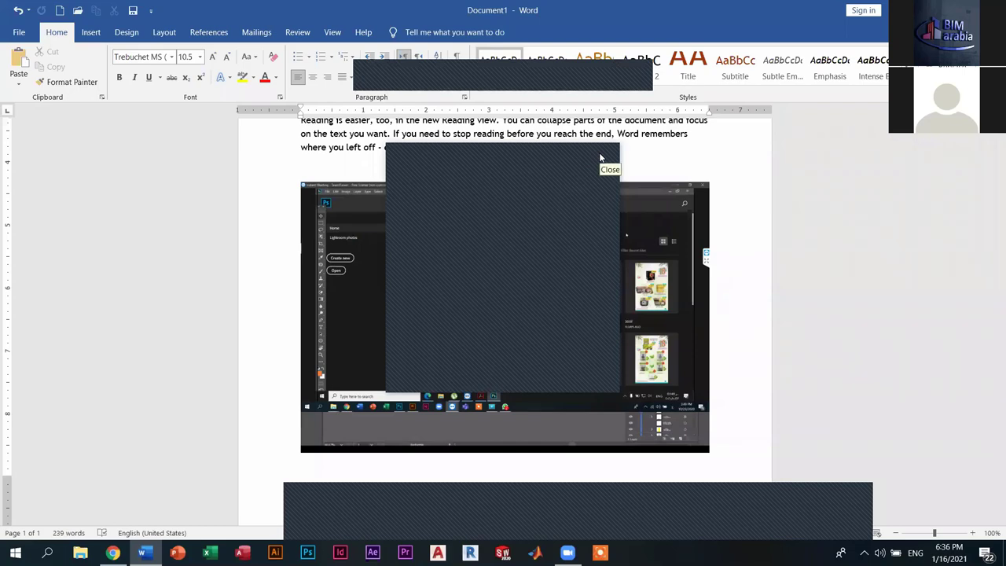
pyautogui.click(600, 157)
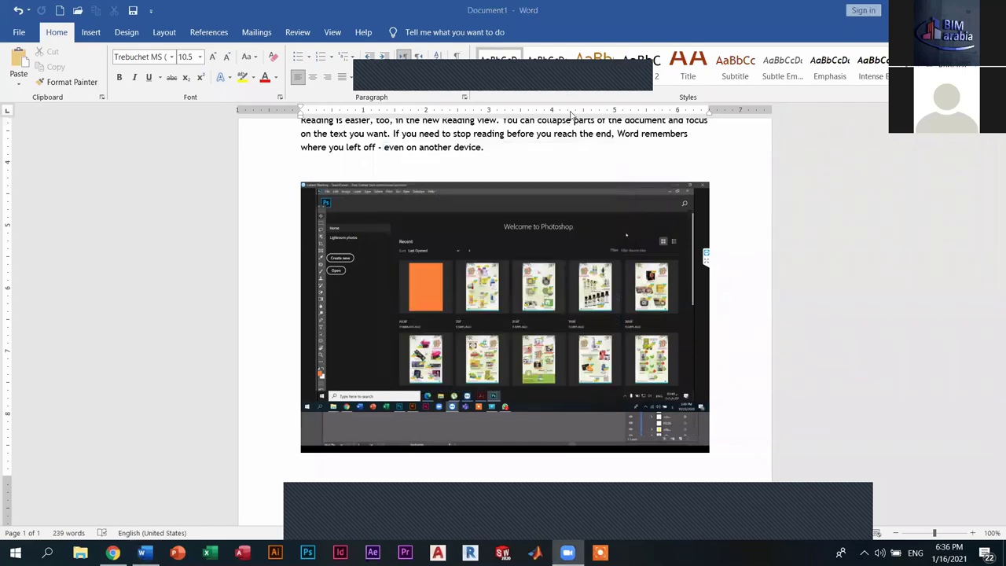
pyautogui.moveTo(995, 361)
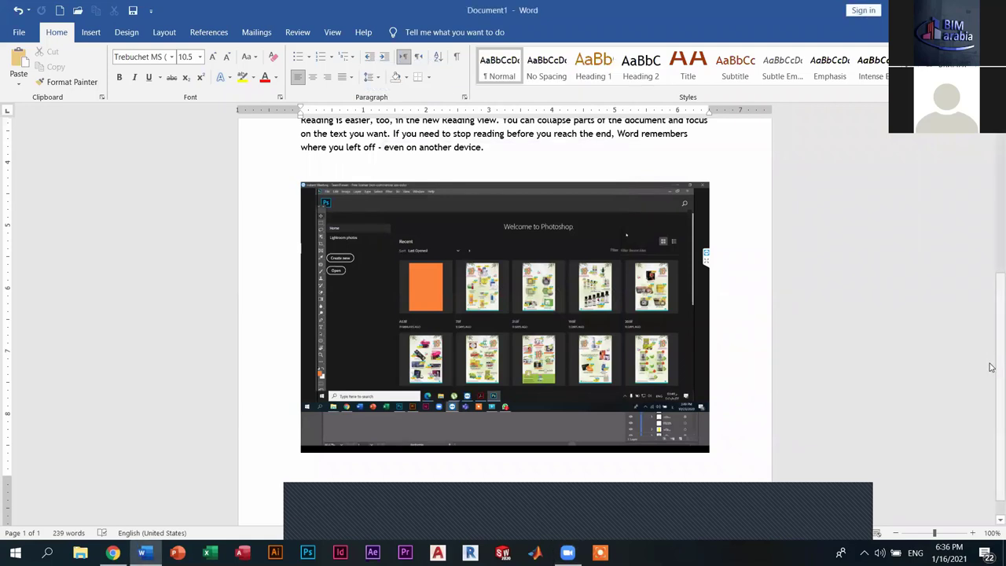
pyautogui.scroll(2, 991, 348)
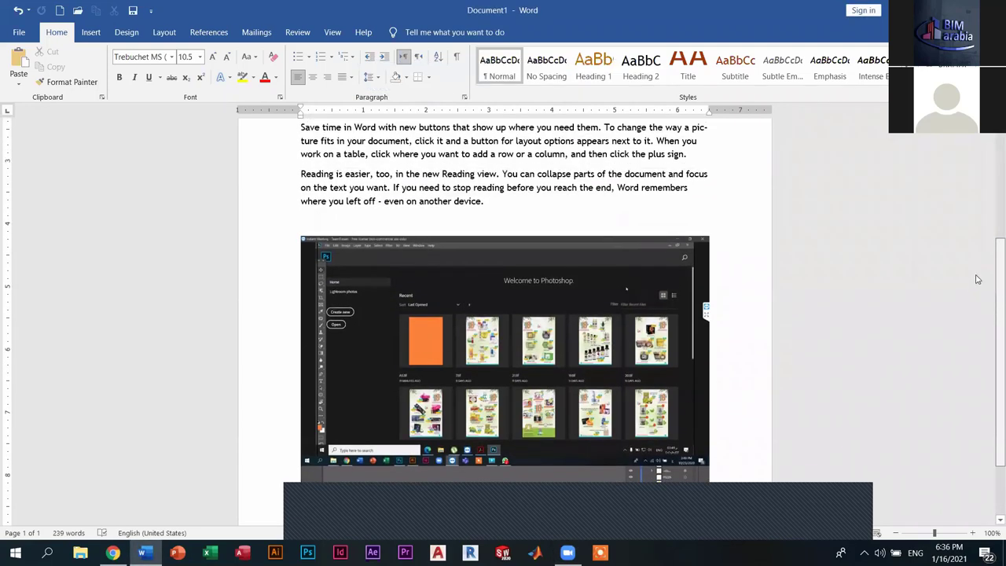
pyautogui.scroll(1, 393, 211)
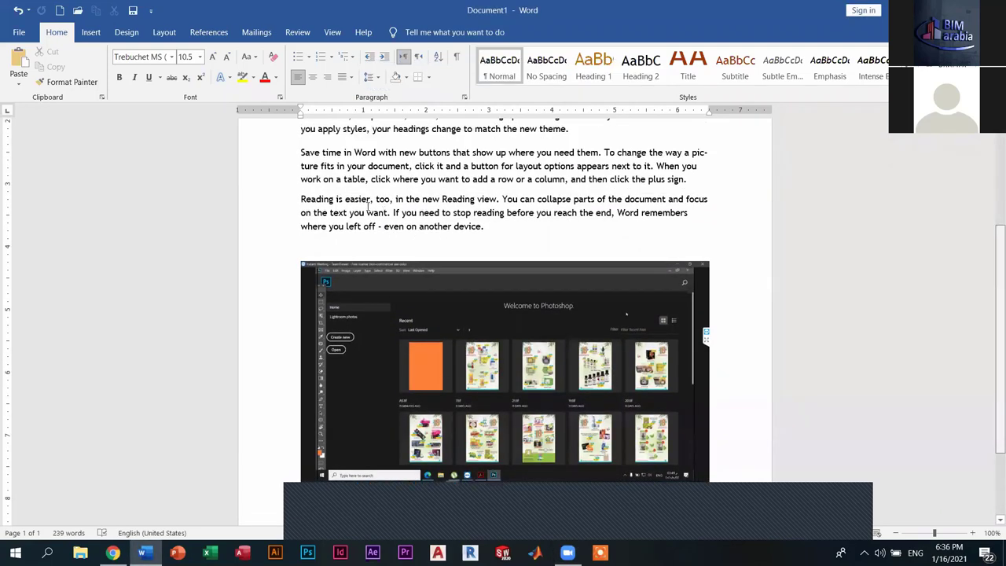
pyautogui.scroll(3, 511, 208)
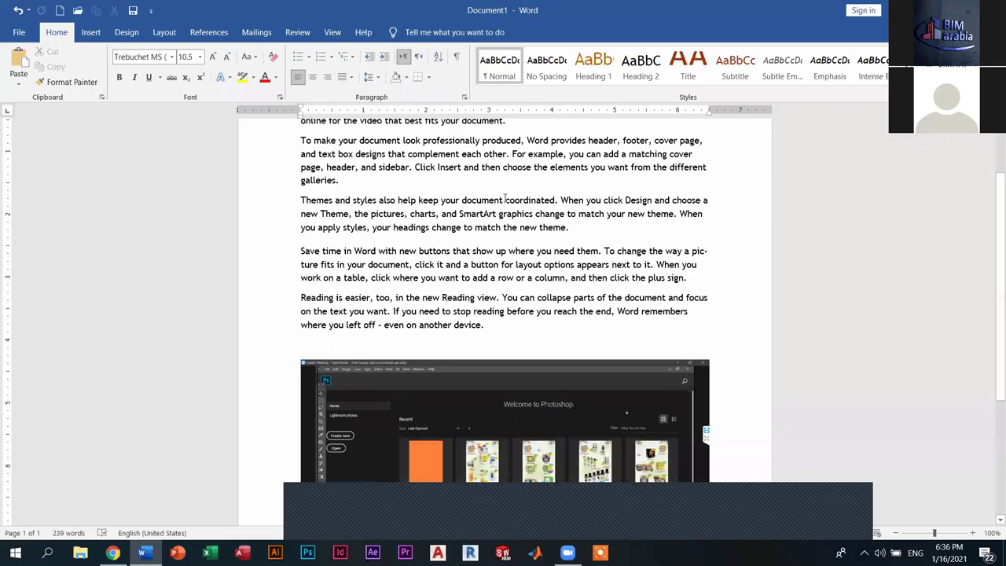
pyautogui.click(714, 199)
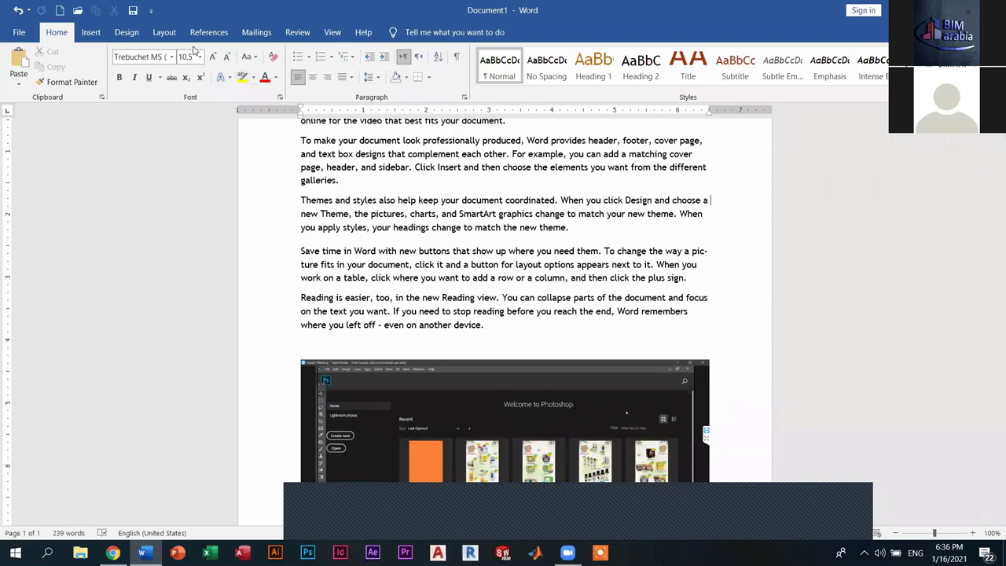
pyautogui.click(165, 33)
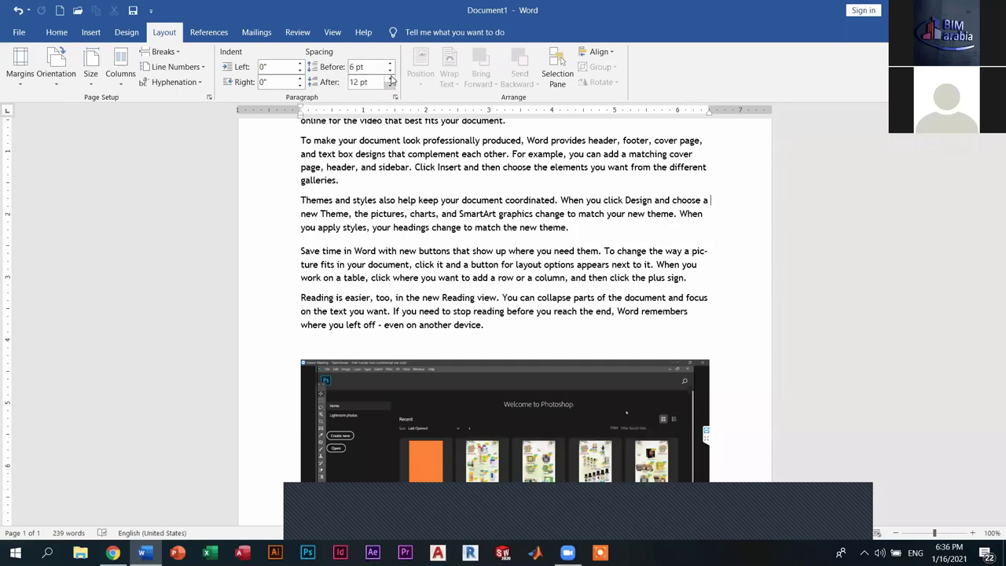
pyautogui.click(391, 79)
pyautogui.click(390, 79)
pyautogui.click(390, 84)
pyautogui.click(390, 84)
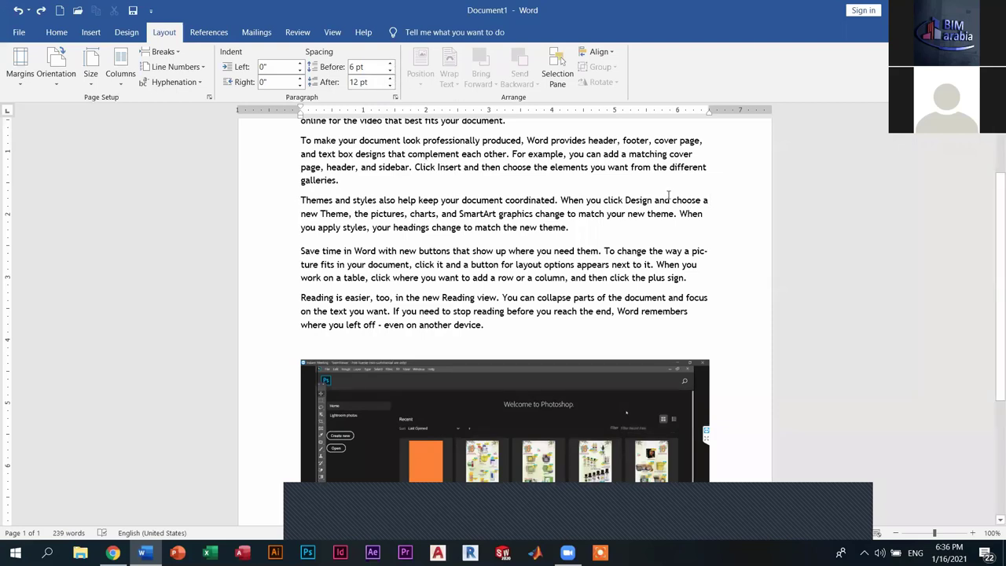
pyautogui.moveTo(567, 228); pyautogui.dragTo(354, 213)
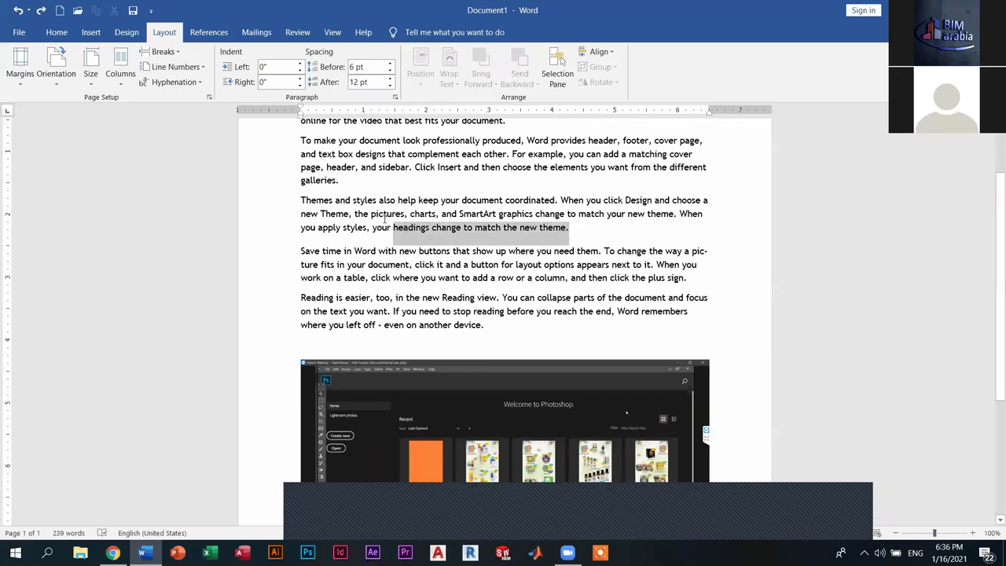
pyautogui.click(567, 227)
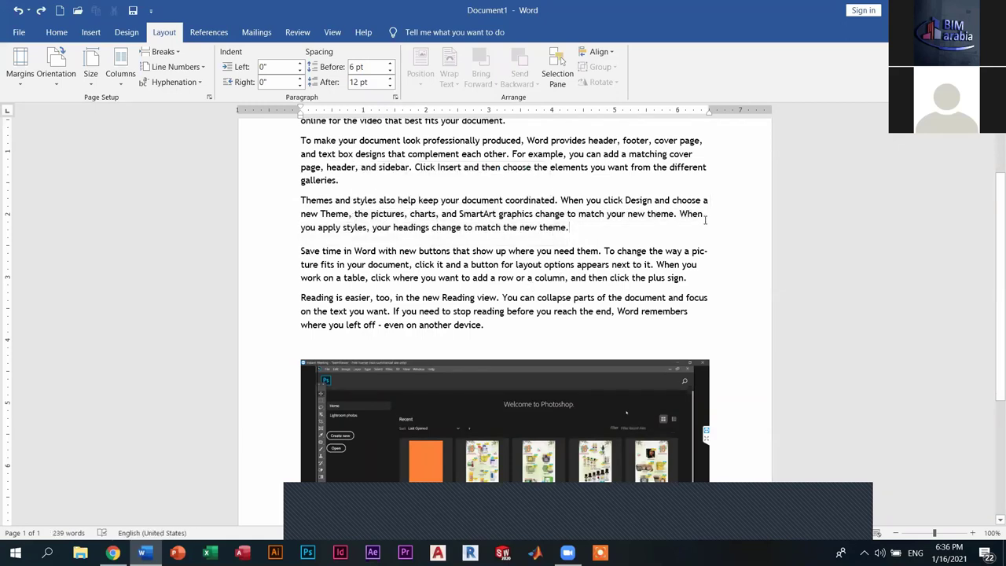
pyautogui.moveTo(669, 219); pyautogui.dragTo(300, 199)
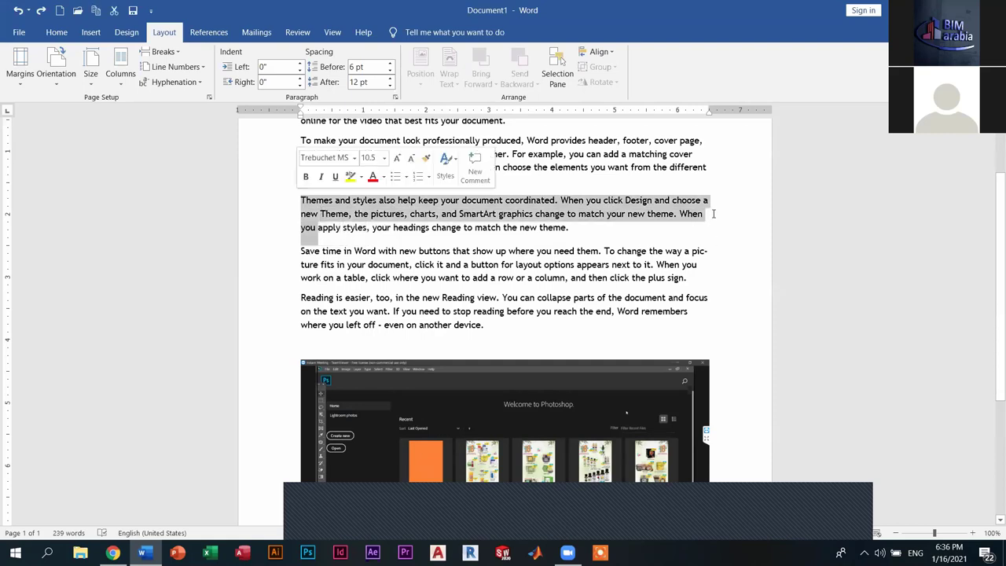
pyautogui.moveTo(341, 227)
pyautogui.mouseDown()
pyautogui.moveTo(539, 213)
pyautogui.moveTo(463, 201)
pyautogui.moveTo(343, 240)
pyautogui.mouseUp()
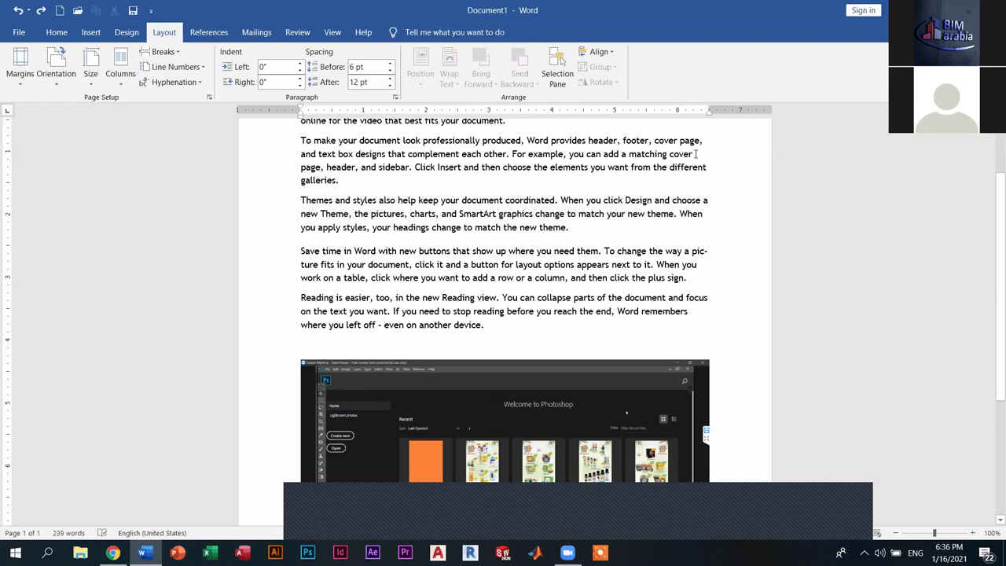
pyautogui.moveTo(694, 154)
pyautogui.mouseDown()
pyautogui.moveTo(301, 140)
pyautogui.moveTo(322, 166)
pyautogui.moveTo(301, 139)
pyautogui.mouseUp()
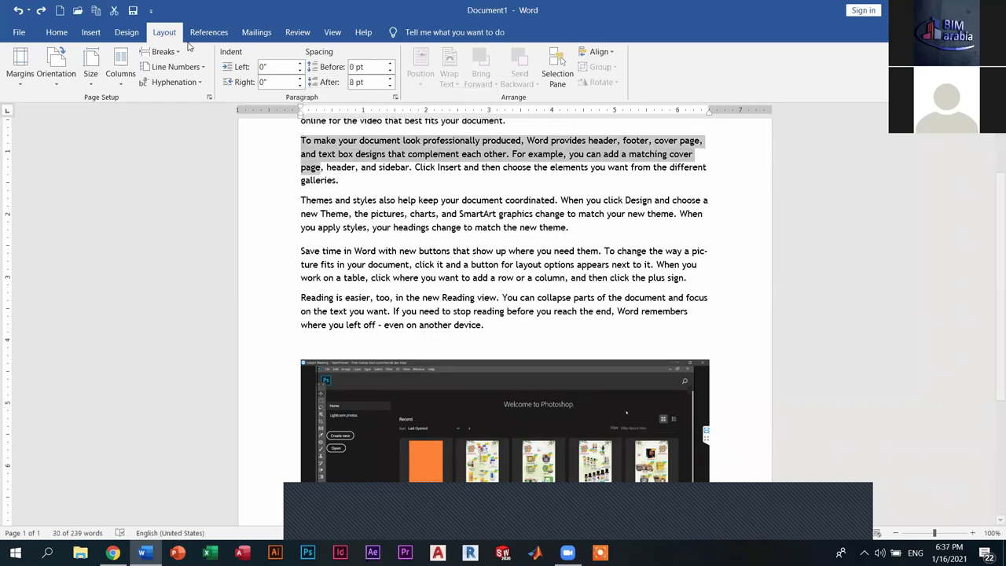
# - In the Paragraph dialog, try a 0.5" left indent and set it back to 0"
pyautogui.click(57, 34)
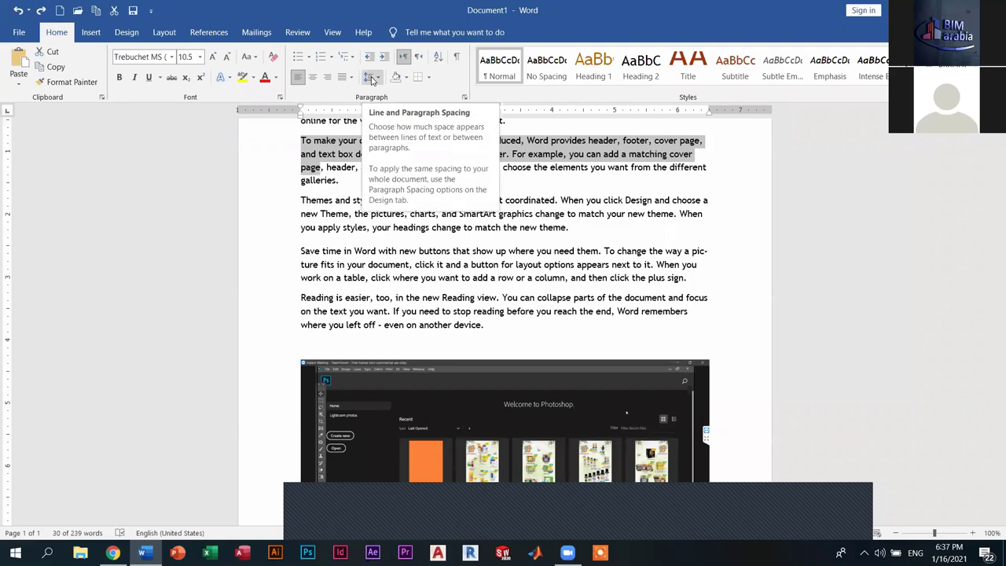
pyautogui.click(373, 83)
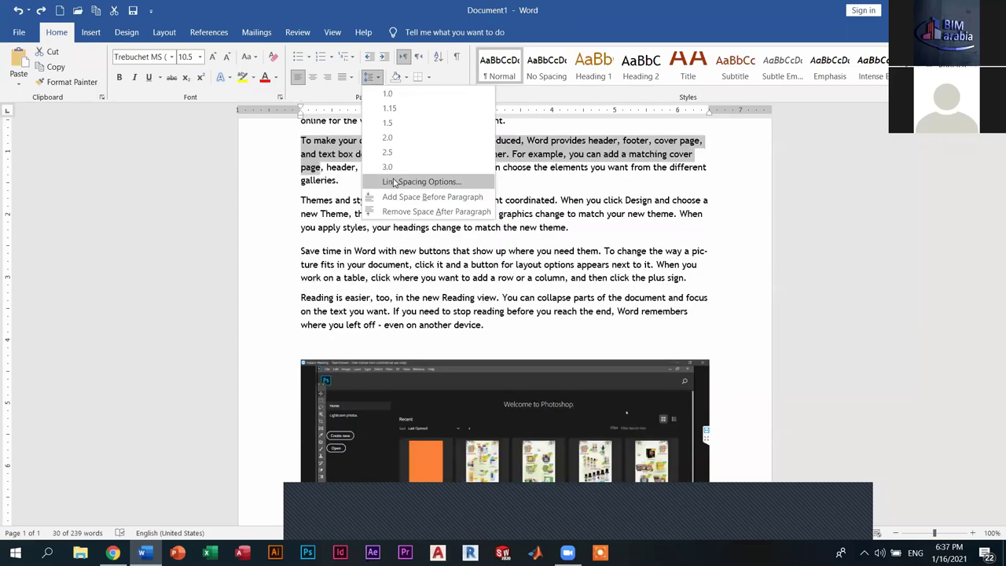
pyautogui.click(395, 182)
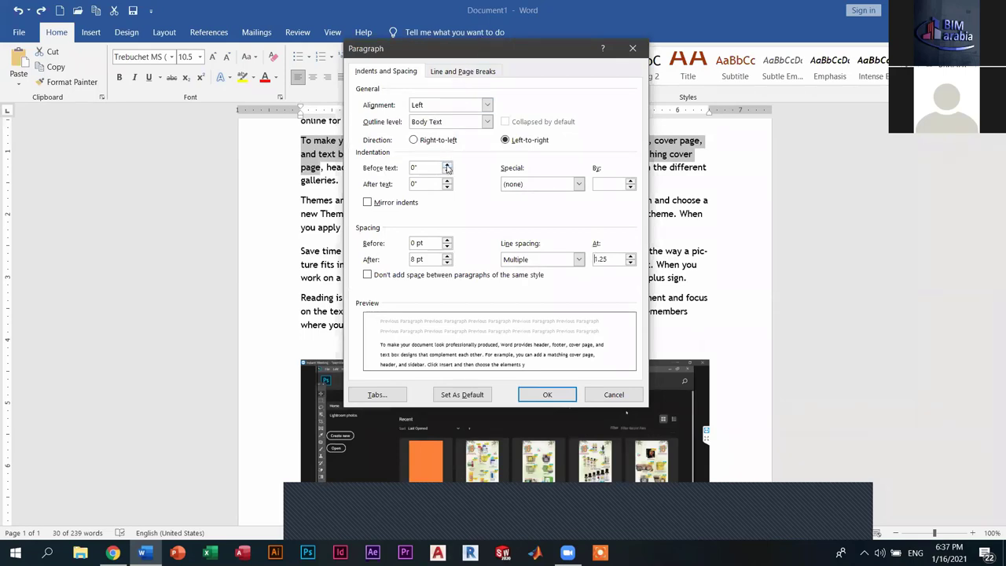
pyautogui.click(446, 166)
pyautogui.click(446, 166)
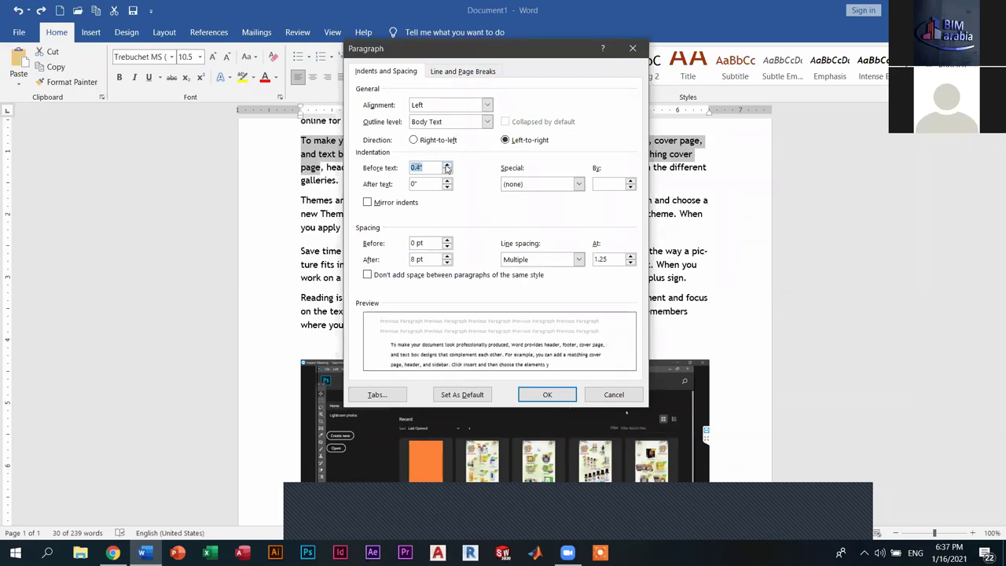
pyautogui.click(446, 166)
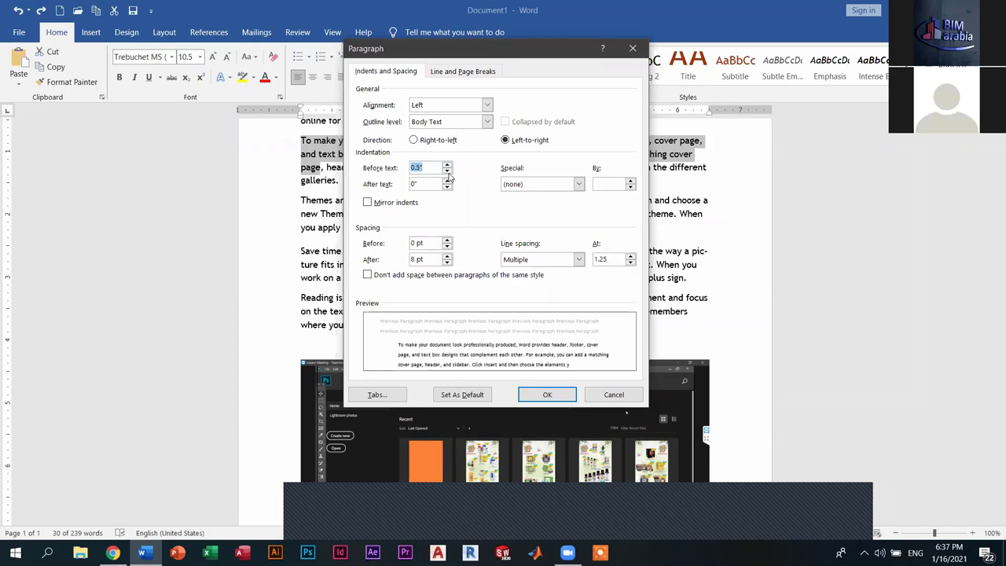
pyautogui.click(447, 179)
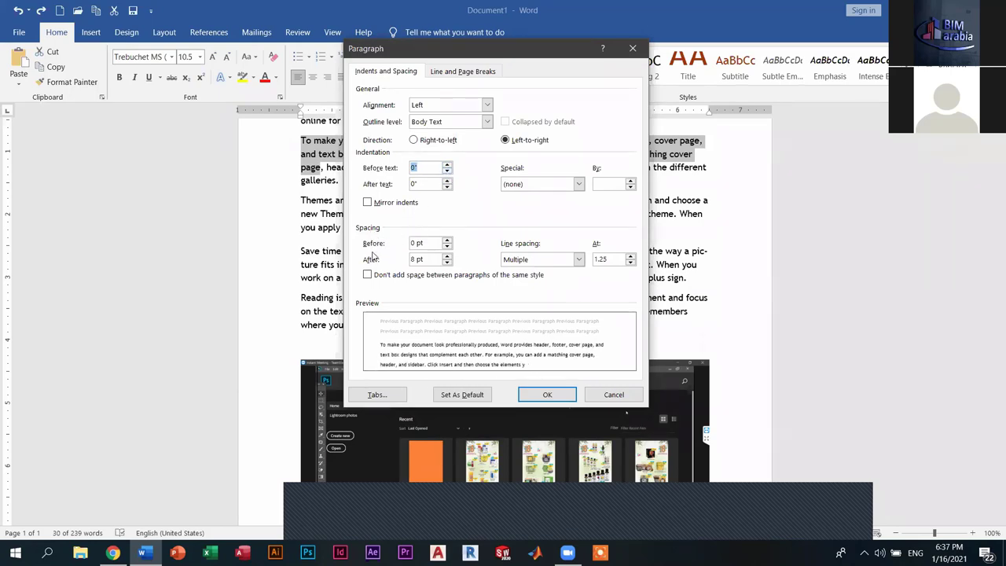
# - Set the paragraph's line spacing to At least 17 pt and close the dialog
pyautogui.click(578, 260)
pyautogui.click(529, 291)
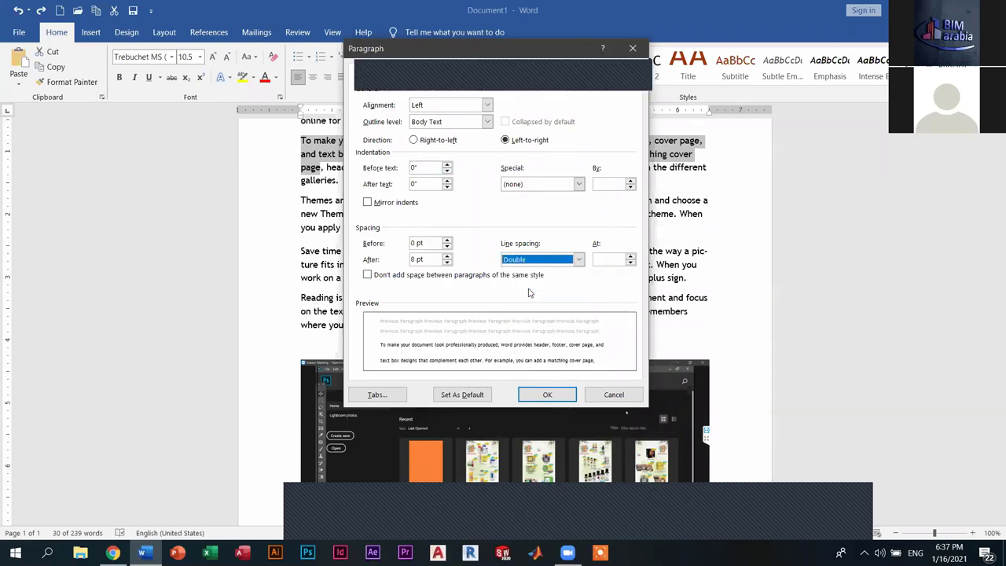
pyautogui.click(556, 265)
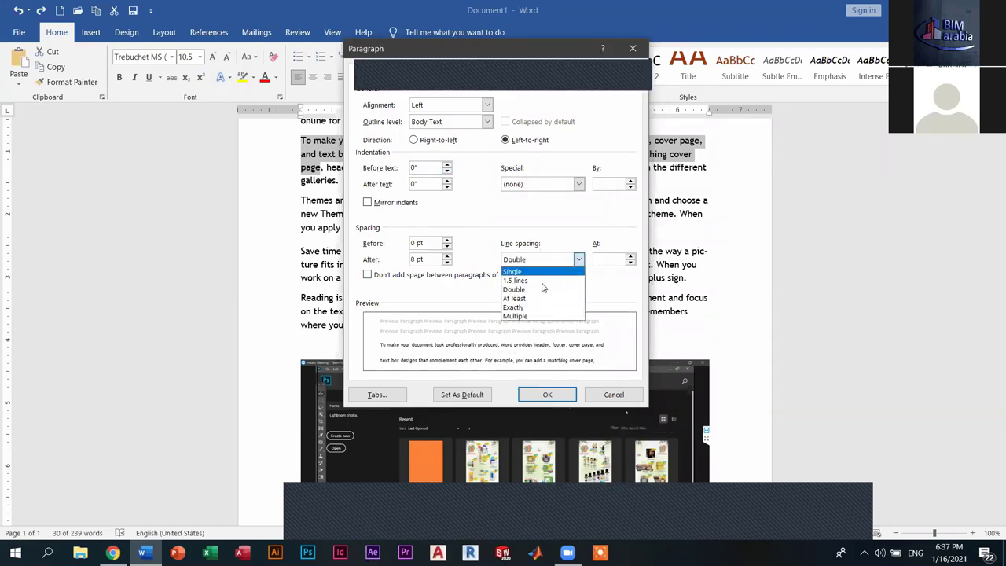
pyautogui.click(533, 298)
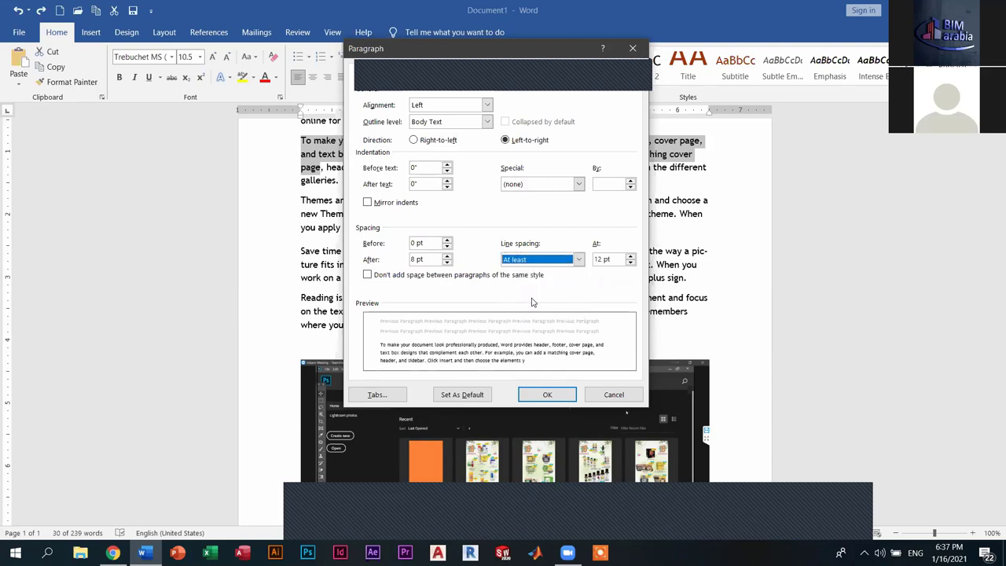
pyautogui.click(630, 256)
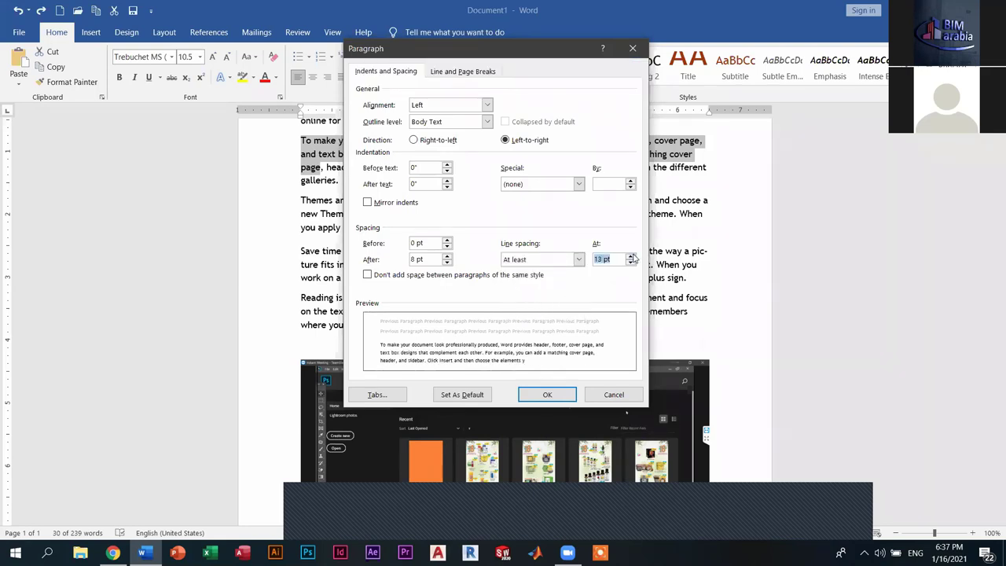
pyautogui.click(630, 256)
pyautogui.click(630, 256)
pyautogui.click(630, 256)
pyautogui.click(630, 256)
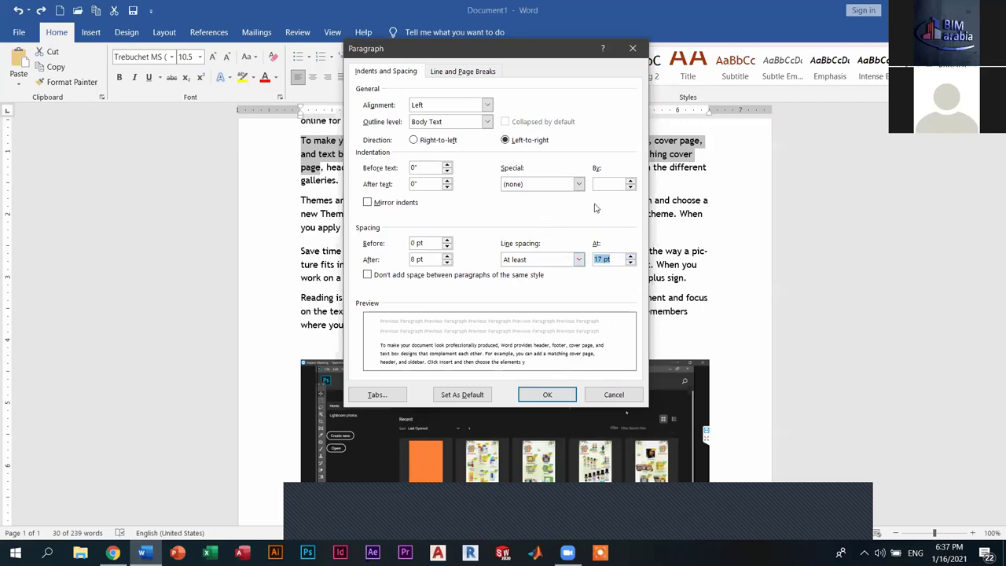
pyautogui.click(455, 77)
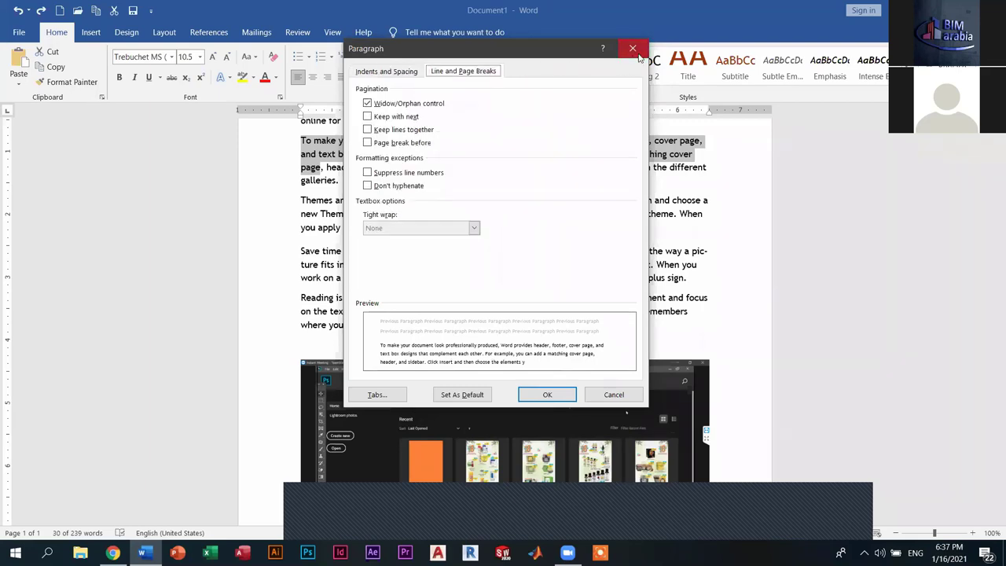
pyautogui.press('Return')
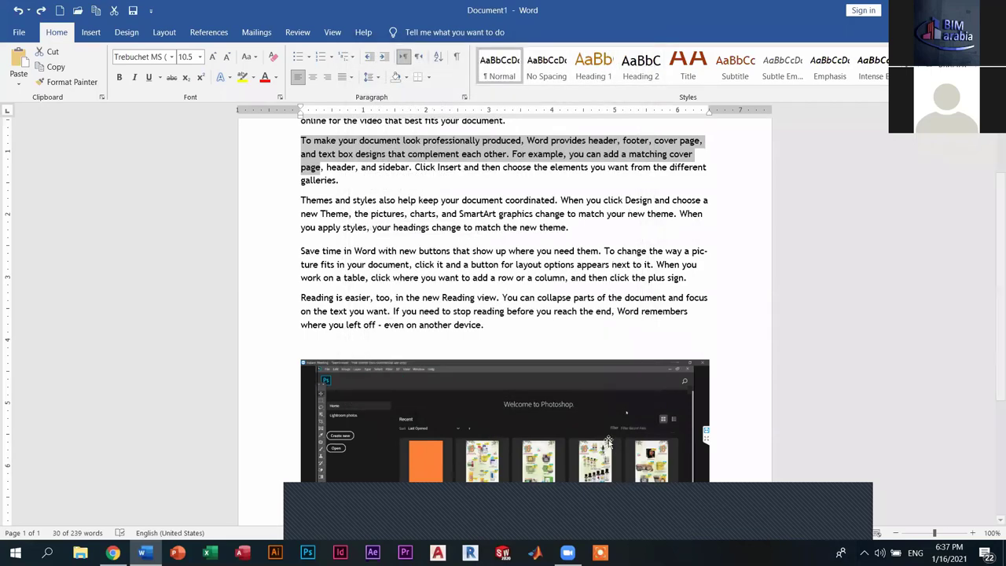
# - Scroll down to the Photoshop screenshot and select it
pyautogui.click(583, 351)
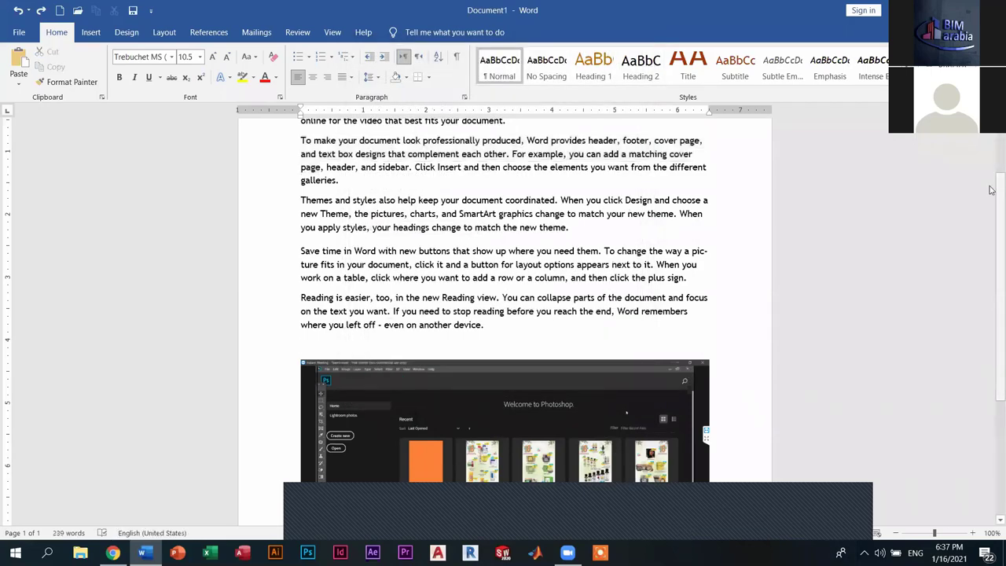
pyautogui.moveTo(992, 195); pyautogui.dragTo(992, 303)
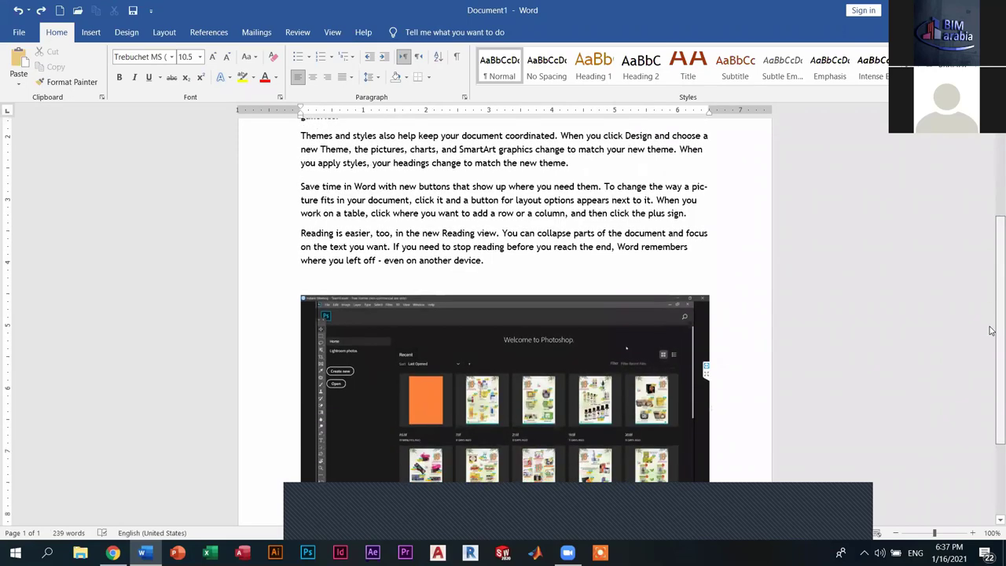
pyautogui.scroll(-3, 513, 289)
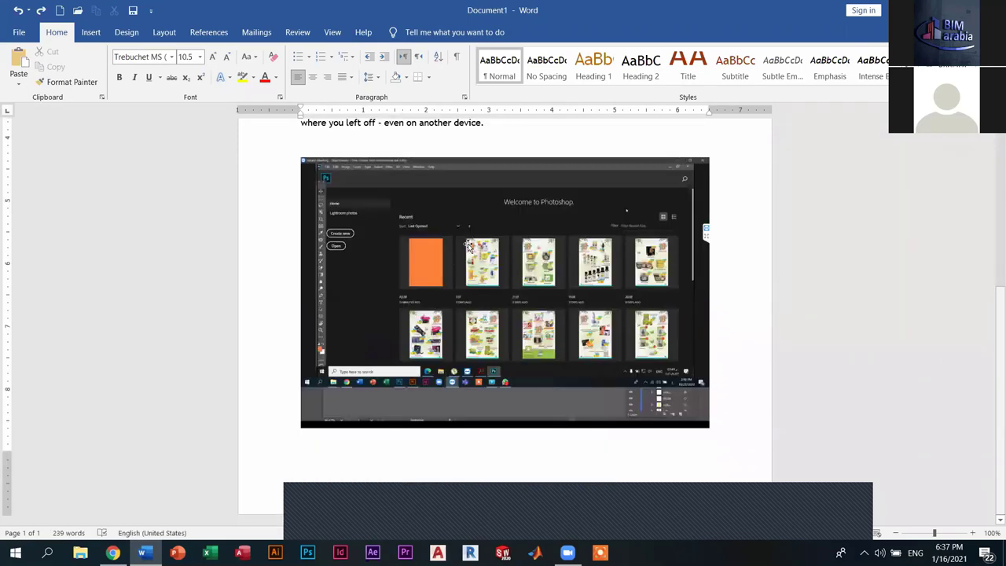
pyautogui.click(504, 365)
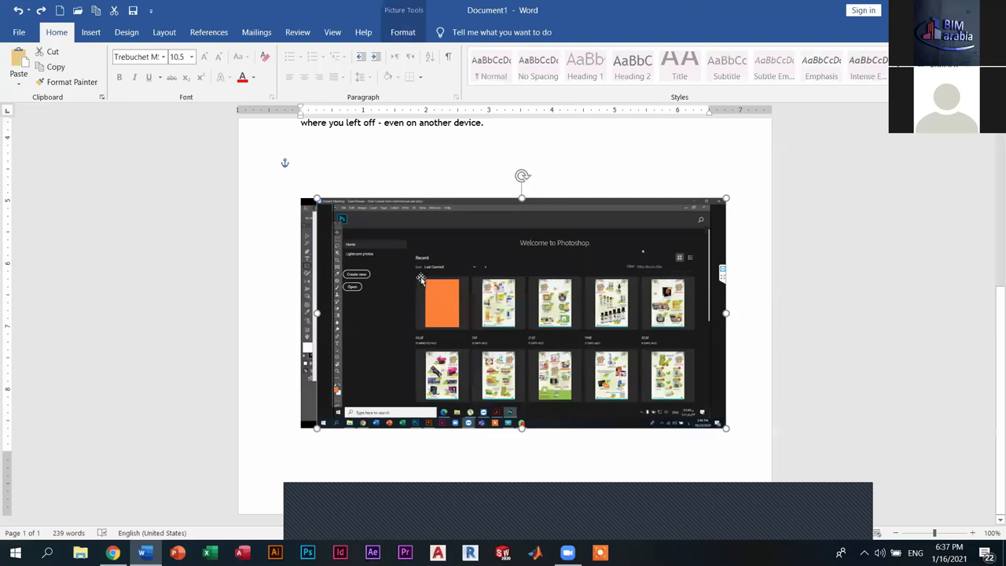
# - Drag the Illustrator screenshot up and left behind the Photoshop one to reveal its PIZZA graphic
pyautogui.click(420, 248)
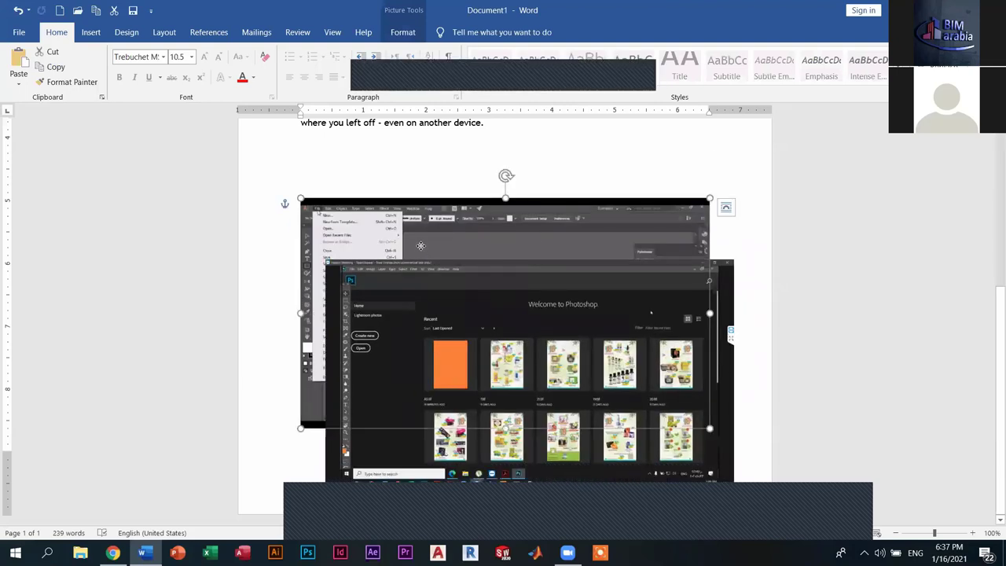
pyautogui.moveTo(420, 246); pyautogui.dragTo(409, 197)
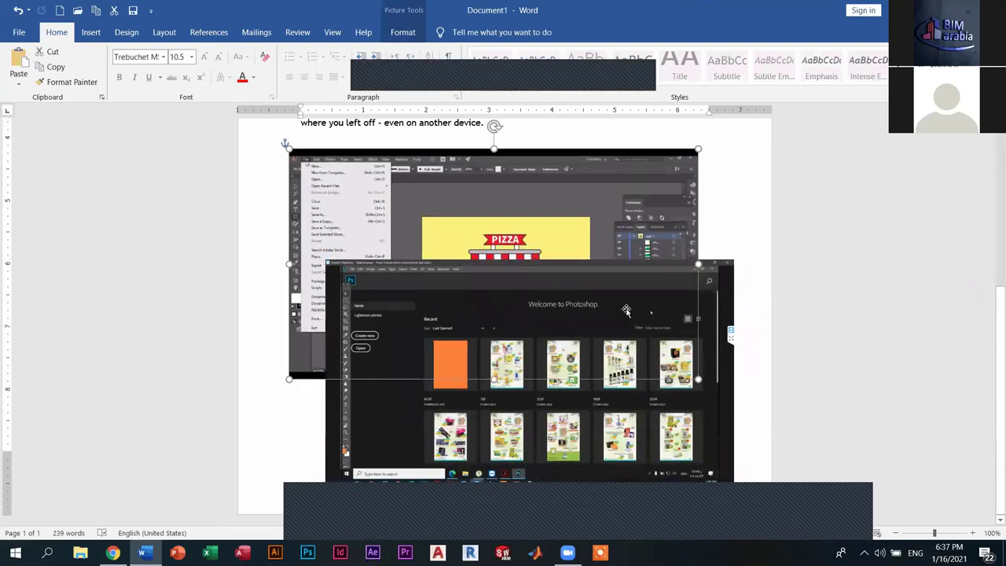
pyautogui.moveTo(626, 309); pyautogui.dragTo(626, 297)
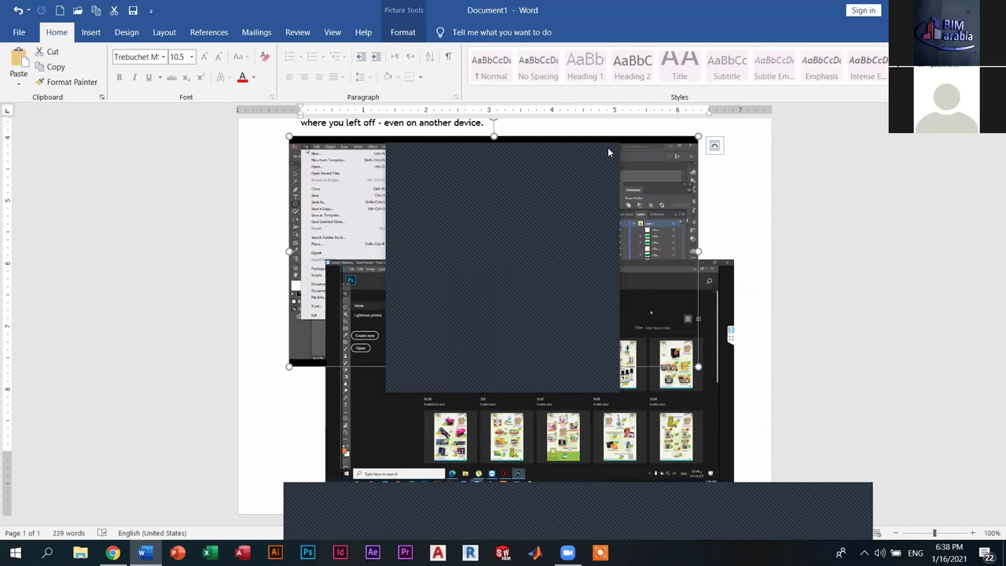
pyautogui.click(163, 32)
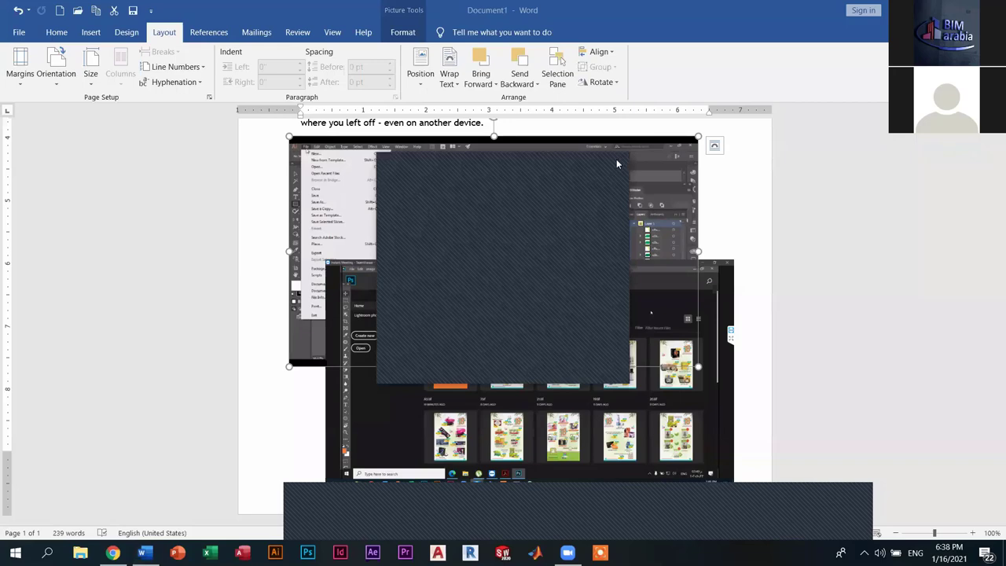
# - Browse the Arrange options, then open the Selection Pane listing Picture 2 and Picture 1
pyautogui.click(420, 70)
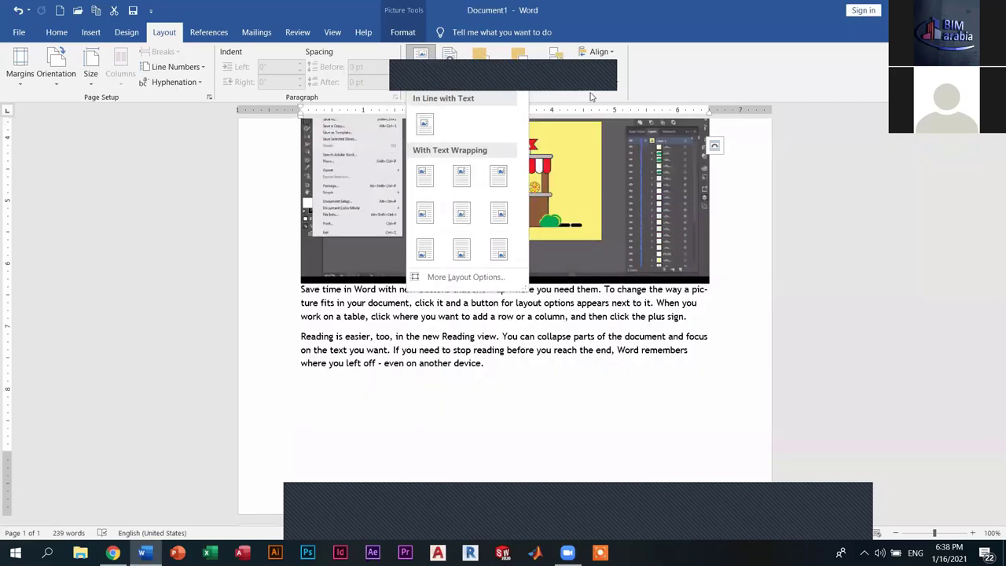
pyautogui.click(448, 72)
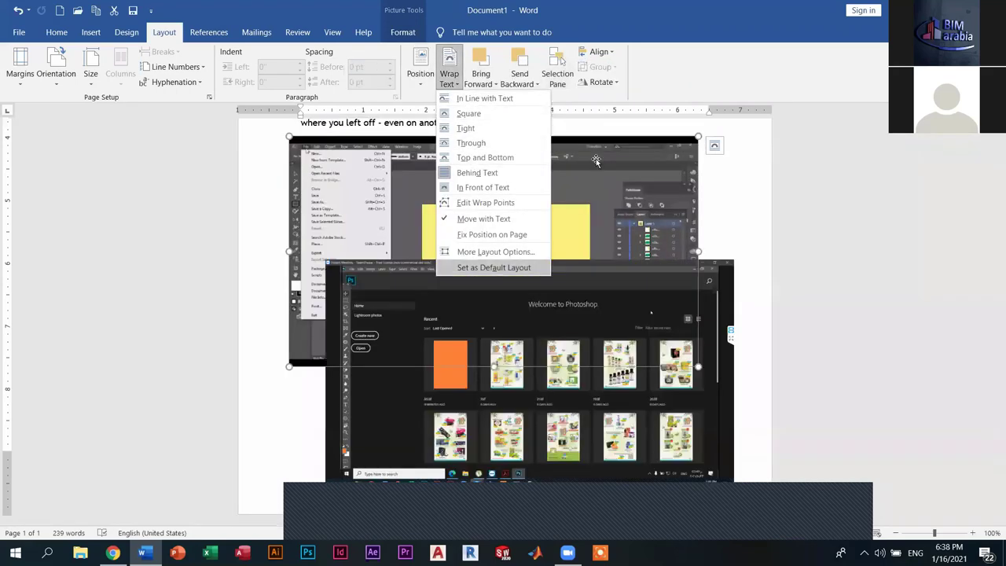
pyautogui.click(507, 102)
pyautogui.click(481, 83)
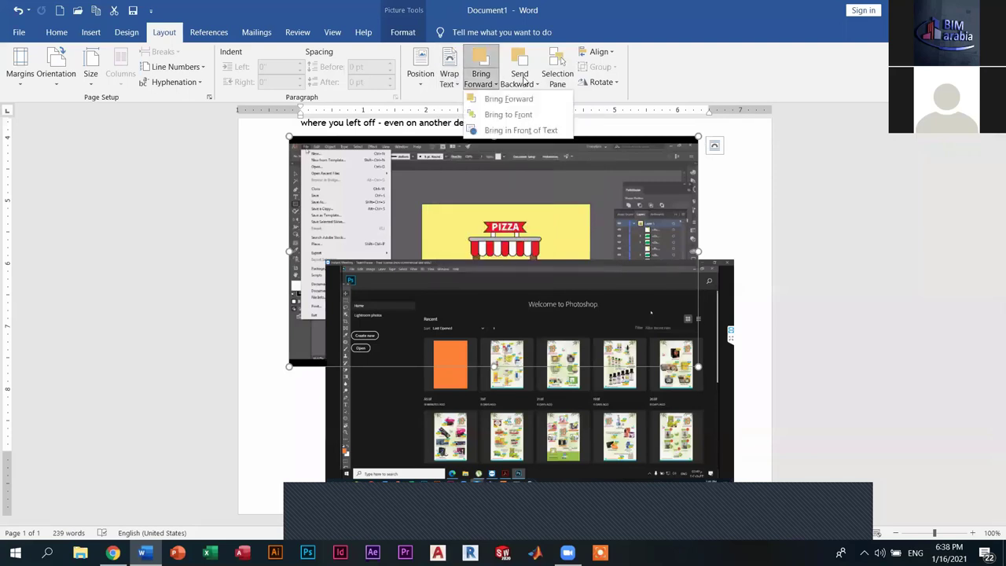
pyautogui.click(524, 78)
pyautogui.click(525, 78)
pyautogui.click(523, 80)
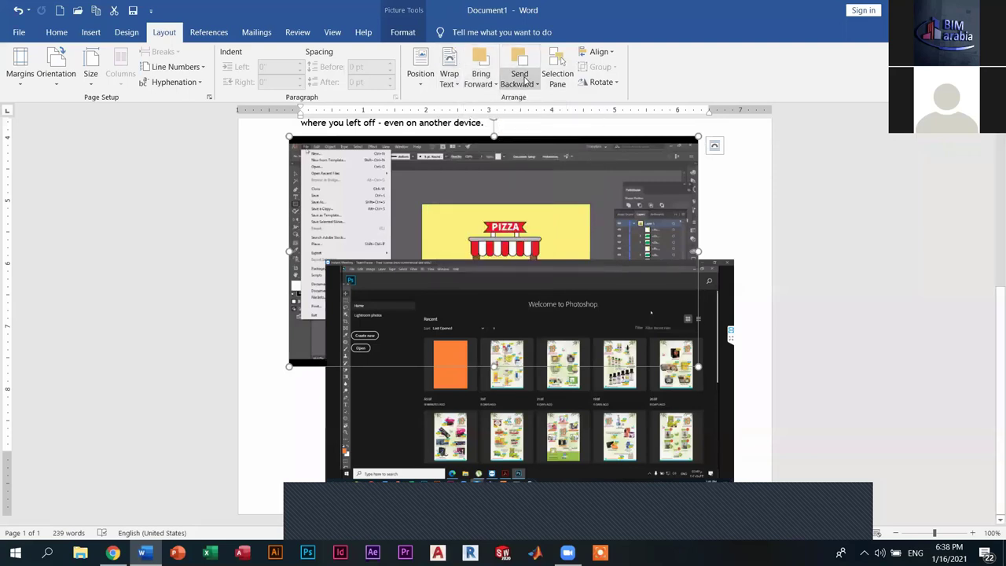
pyautogui.click(478, 82)
pyautogui.click(479, 82)
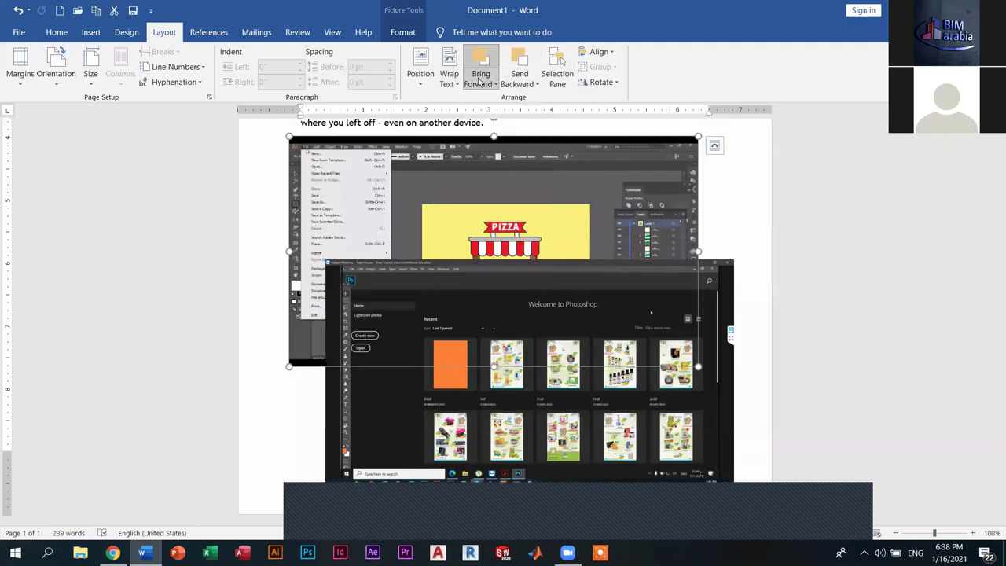
pyautogui.click(558, 82)
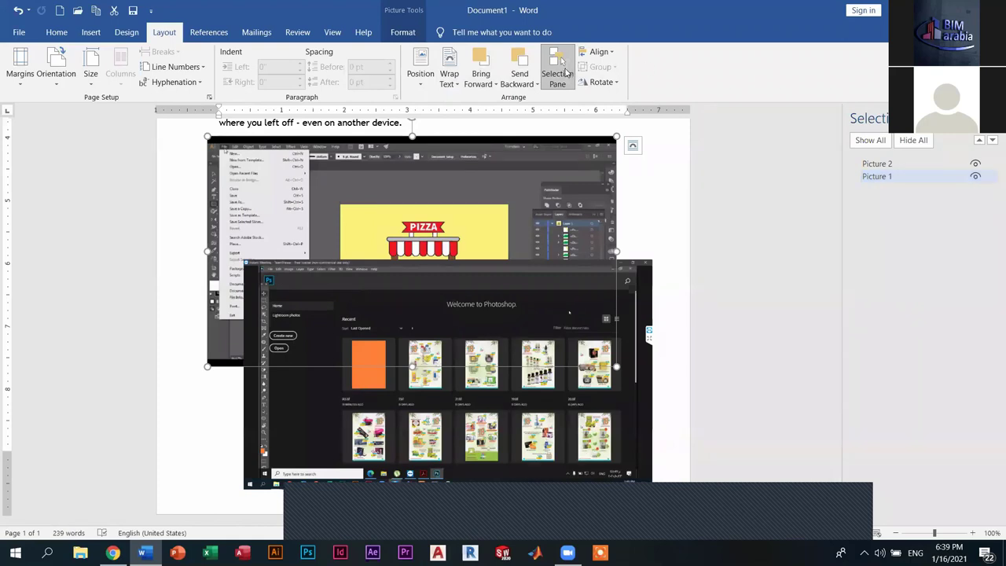
# - Select Picture 1 and look through the Align and Rotate options without rotating it
pyautogui.click(565, 72)
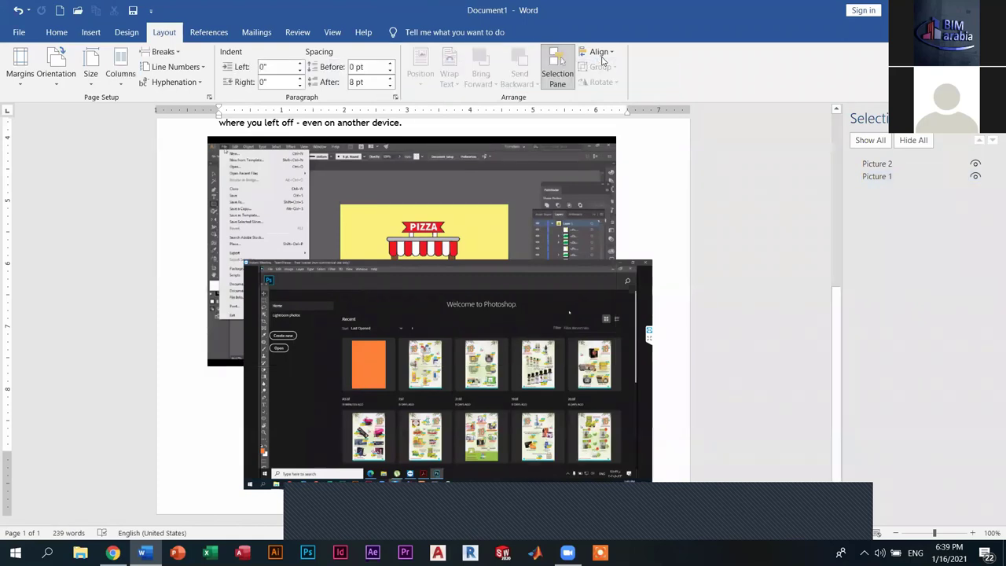
pyautogui.click(602, 56)
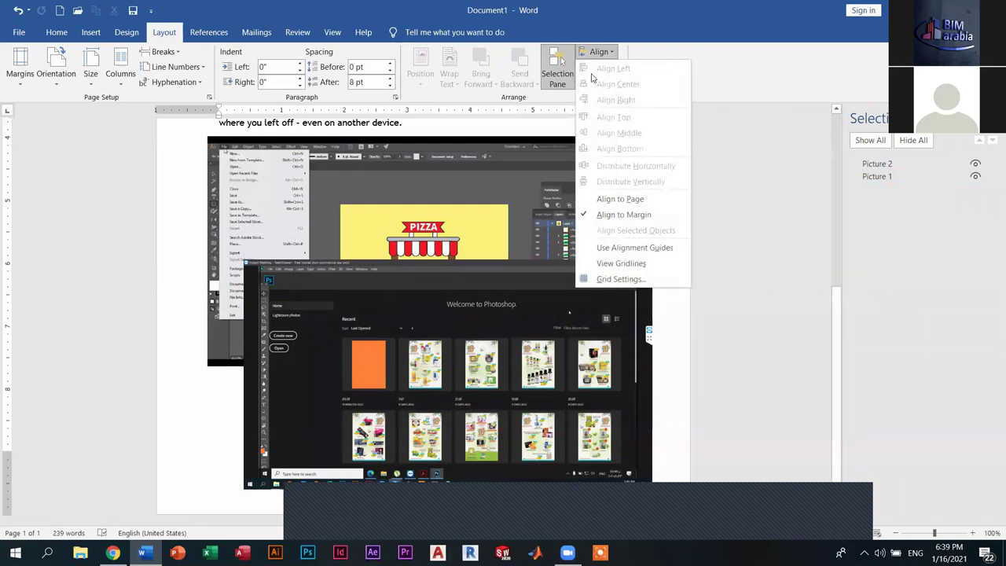
pyautogui.click(611, 132)
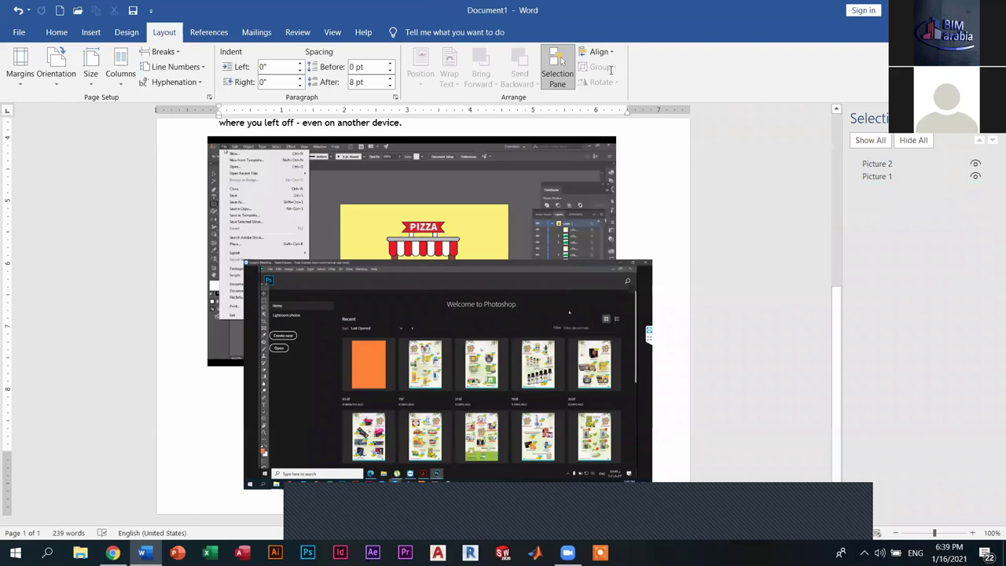
pyautogui.click(553, 212)
pyautogui.click(598, 51)
pyautogui.click(599, 51)
pyautogui.click(601, 82)
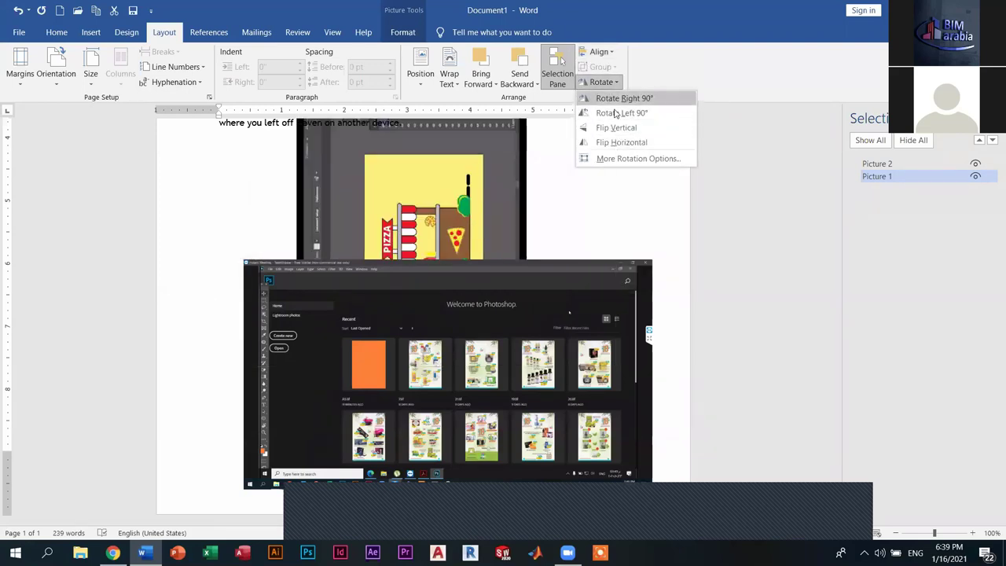
pyautogui.click(581, 79)
# - Group Picture 1 and Picture 2 into Group 3 and nudge the group right and down
pyautogui.keyDown('ctrl'); pyautogui.click(876, 163); pyautogui.keyUp('ctrl')
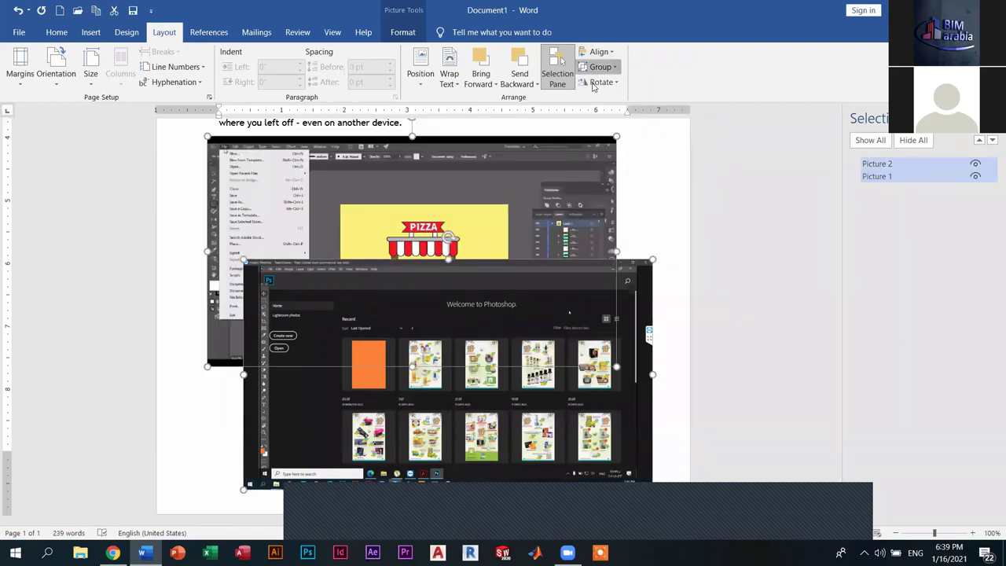
pyautogui.click(600, 66)
pyautogui.click(603, 83)
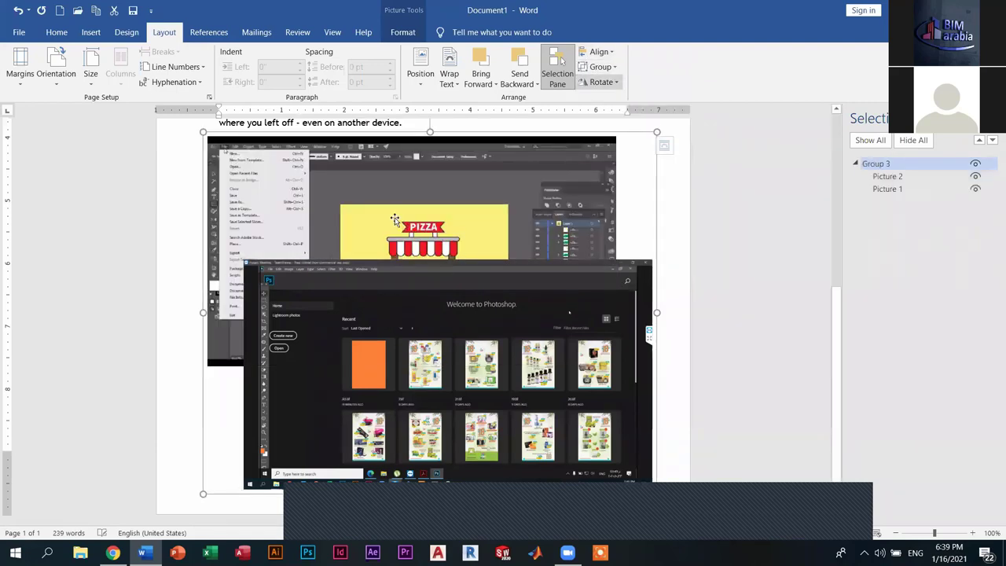
pyautogui.moveTo(376, 183); pyautogui.dragTo(382, 186)
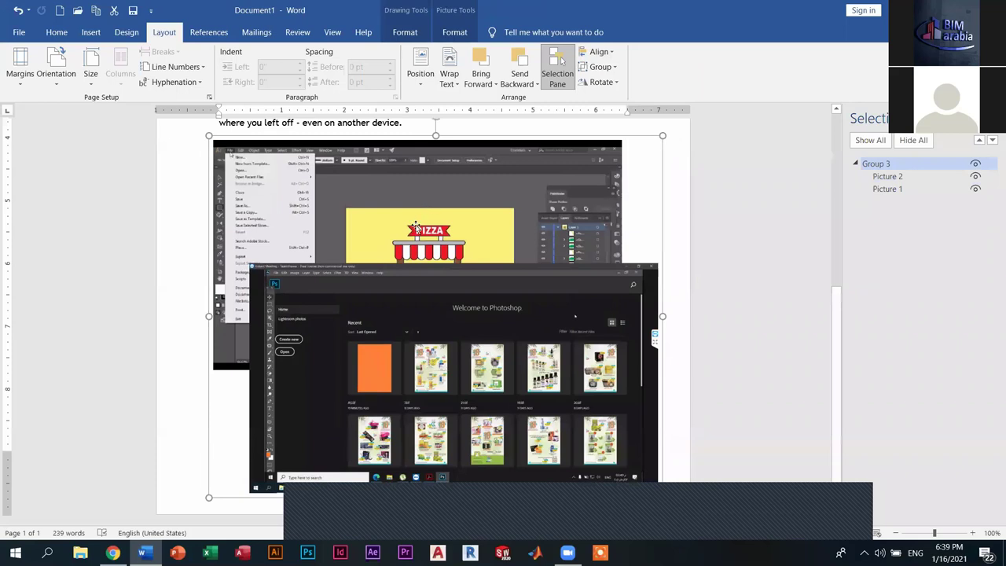
pyautogui.moveTo(416, 228); pyautogui.dragTo(431, 232)
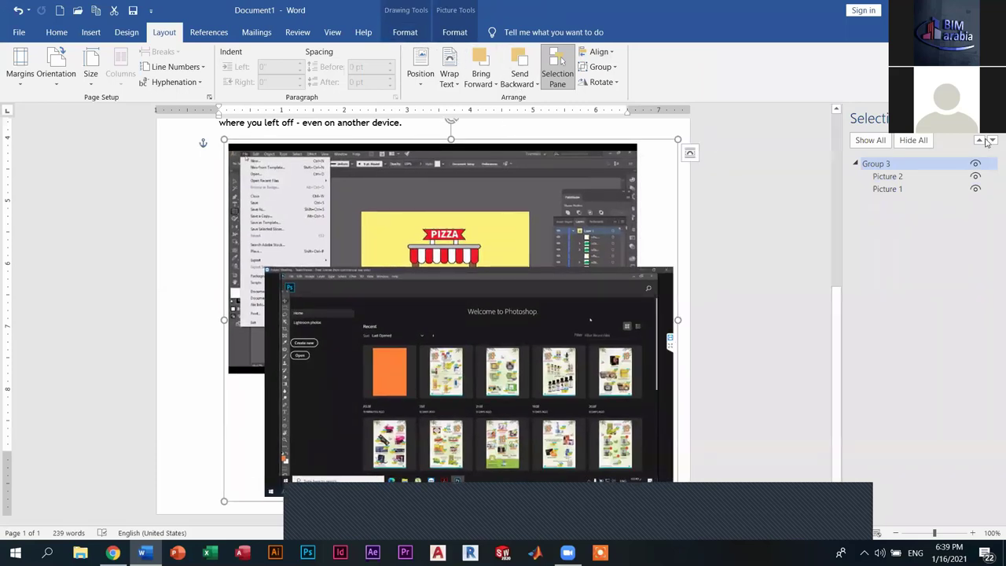
pyautogui.click(781, 330)
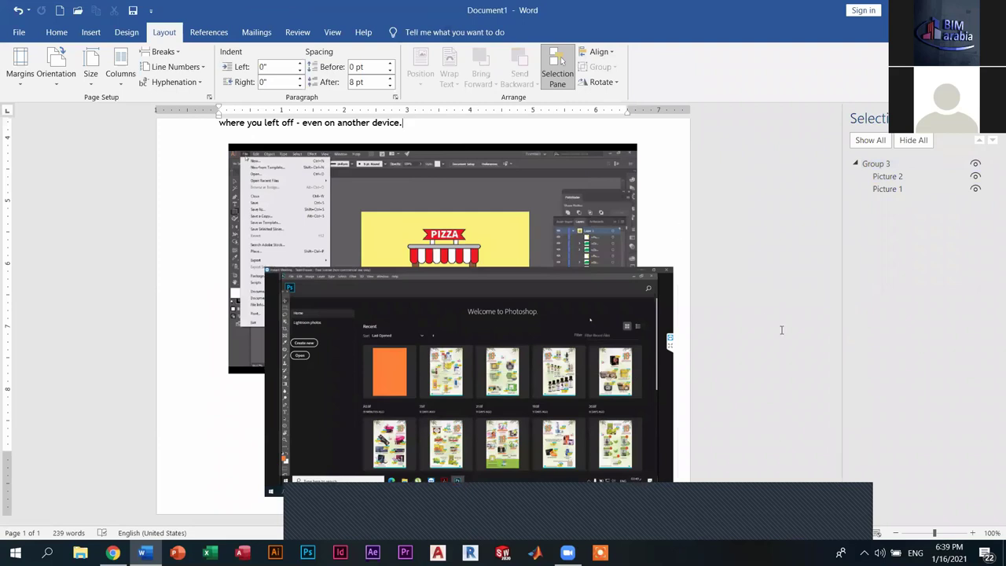
# - Close the Selection Pane and delete the grouped screenshot picture
pyautogui.hotkey('alt', 'F10')
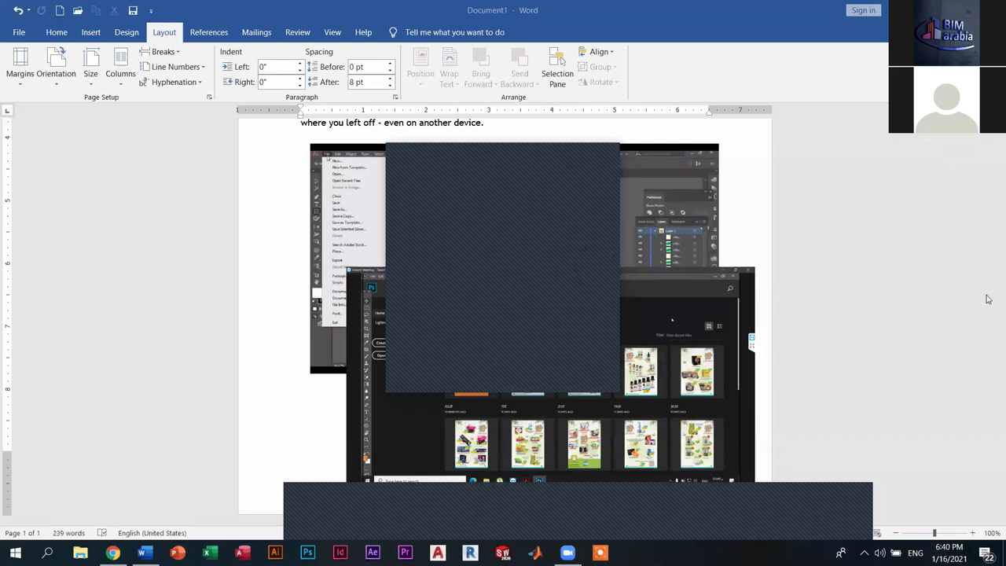
pyautogui.click(686, 208)
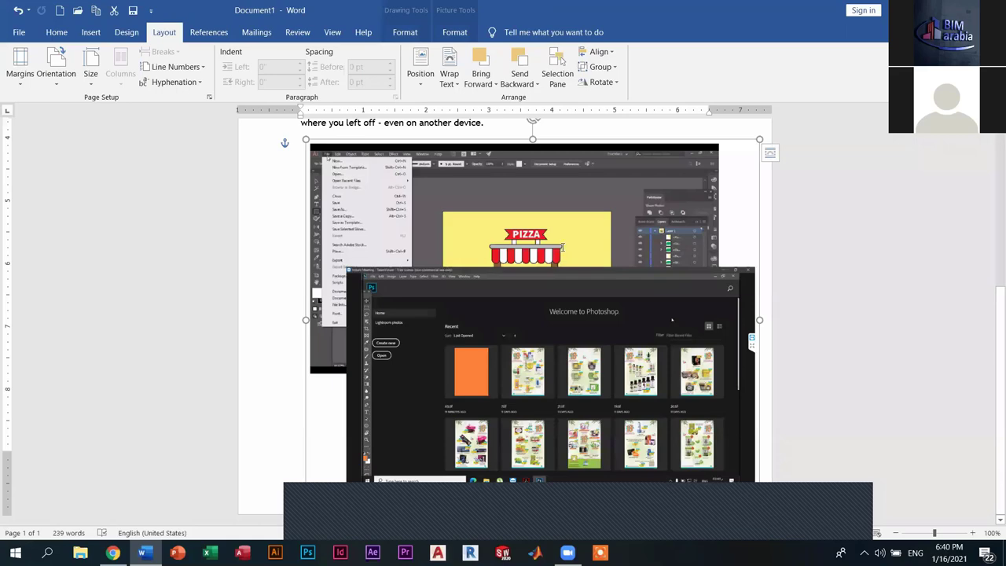
pyautogui.press('Delete')
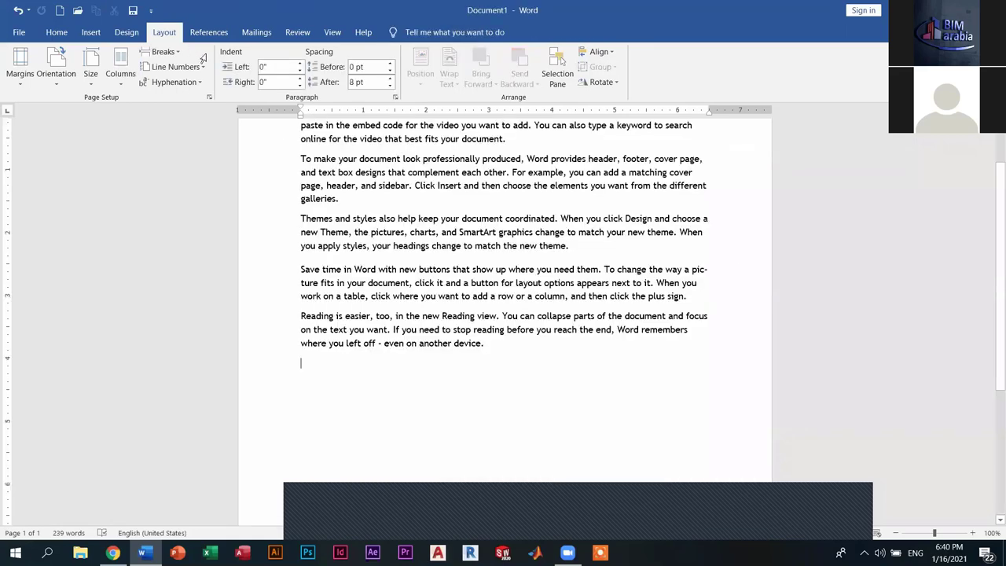
# - Try a hanging indent, then apply a first-line indent to the 'Themes and styles' paragraph
pyautogui.click(395, 97)
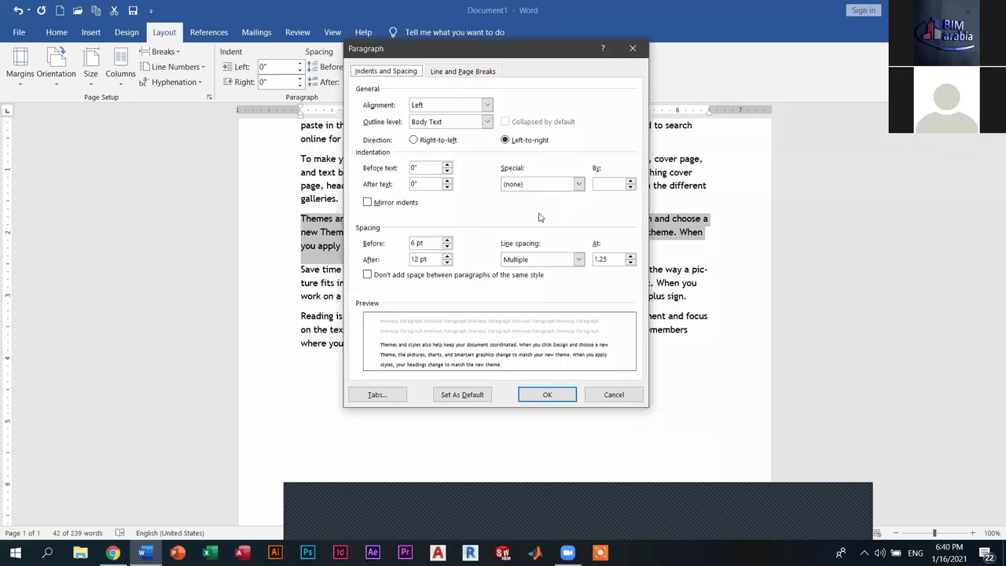
pyautogui.click(542, 184)
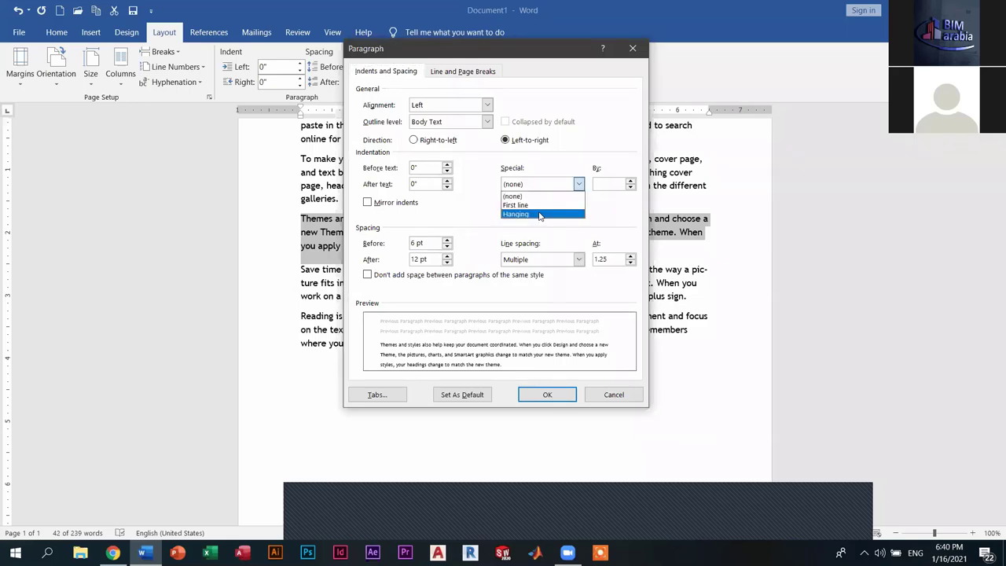
pyautogui.click(539, 208)
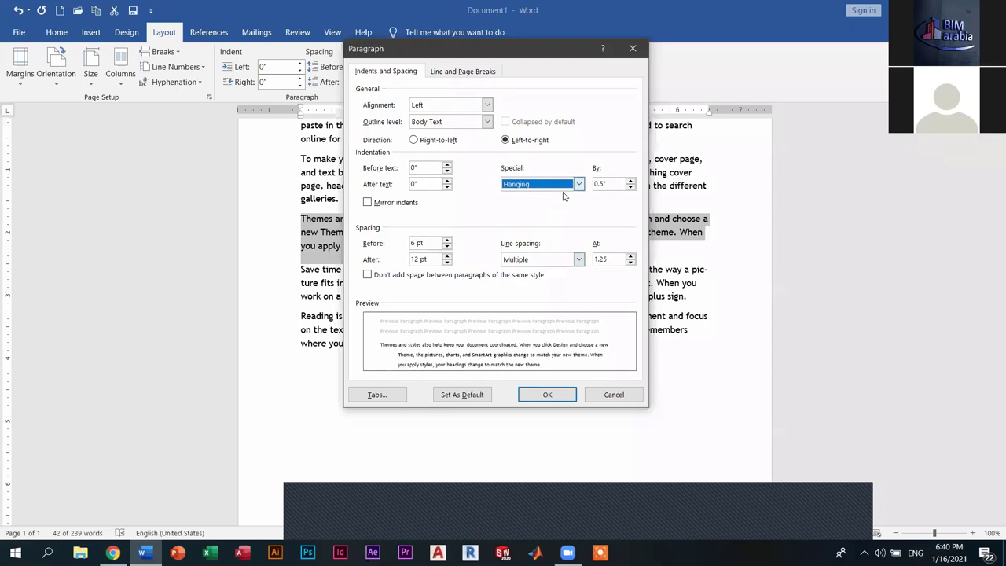
pyautogui.click(578, 184)
pyautogui.click(555, 201)
pyautogui.click(547, 394)
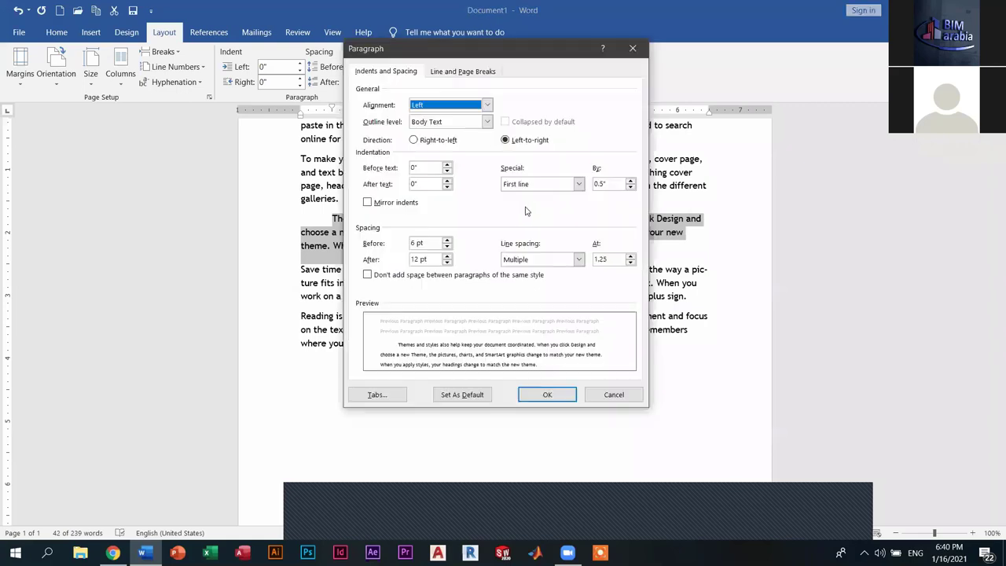
# - Set the special indent to (none) and line spacing to Multiple at 2
pyautogui.hotkey('alt', 's')
pyautogui.press('Down')
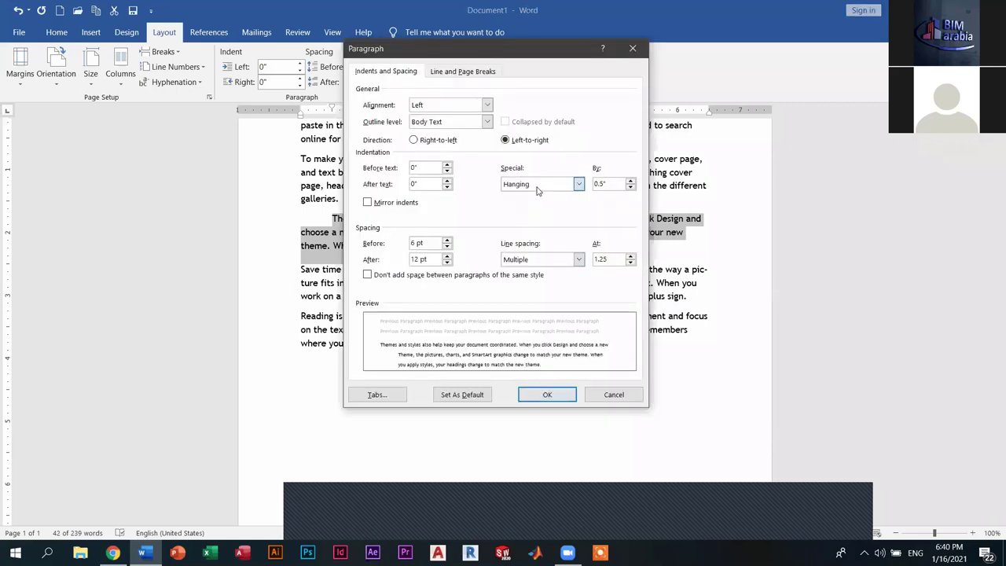
pyautogui.click(538, 191)
pyautogui.click(526, 196)
pyautogui.click(579, 261)
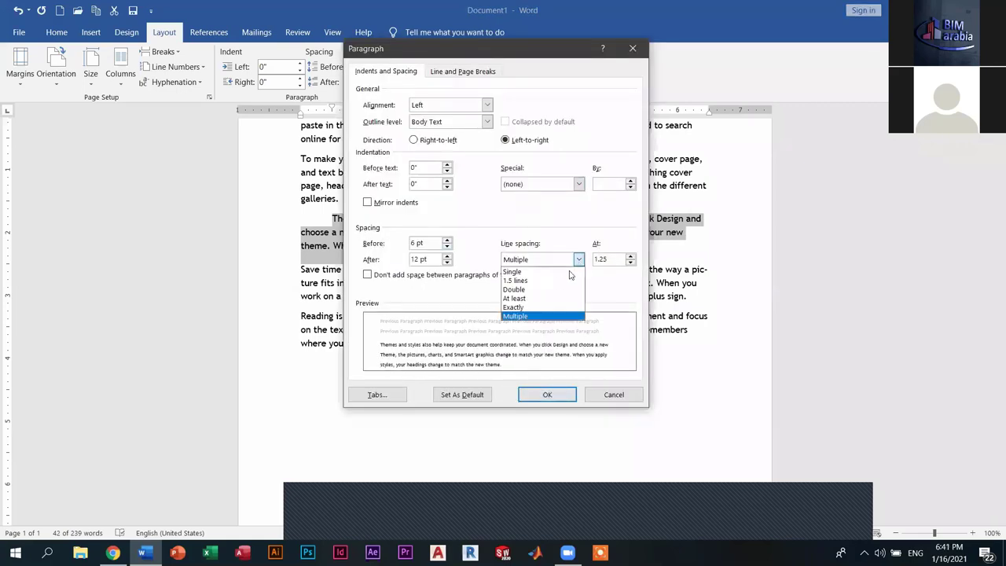
pyautogui.click(531, 290)
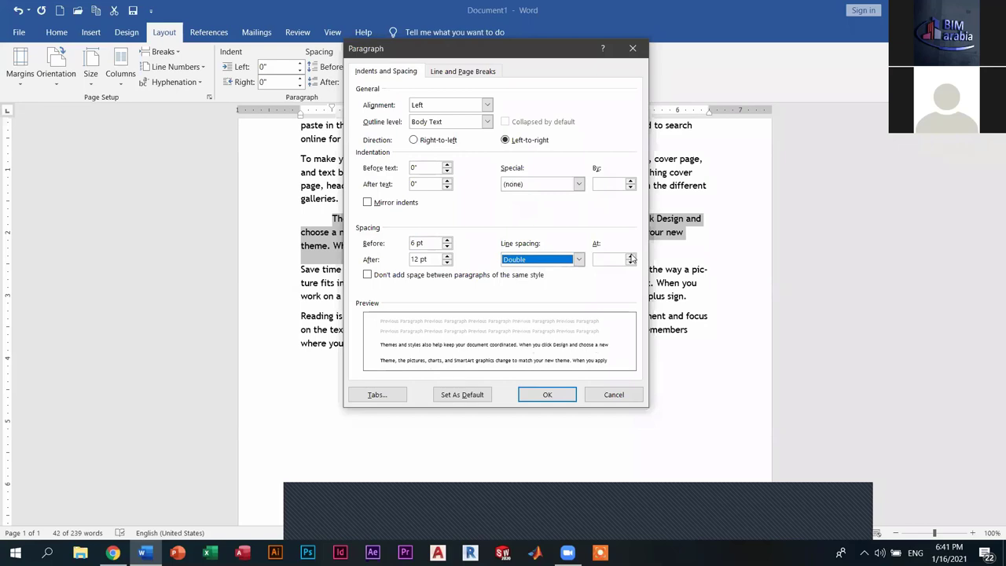
pyautogui.click(631, 259)
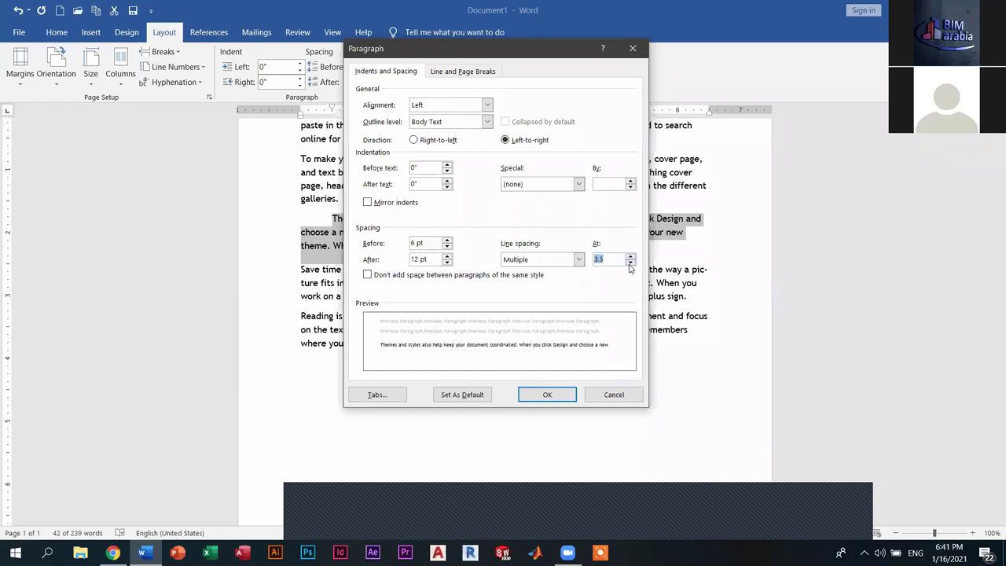
pyautogui.click(630, 263)
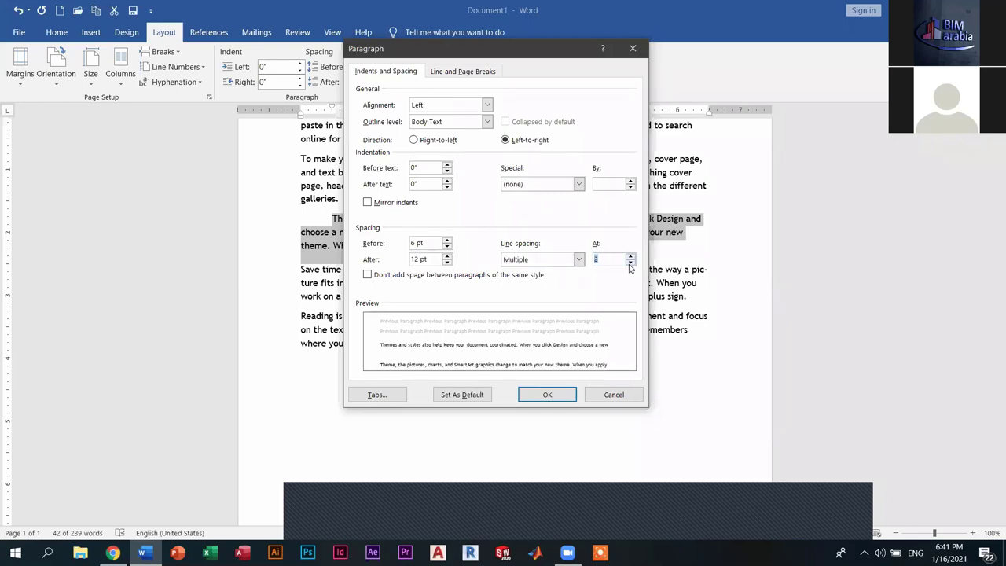
# - Apply the spacing, then raise the paragraph's line spacing to Multiple at 4
pyautogui.click(547, 395)
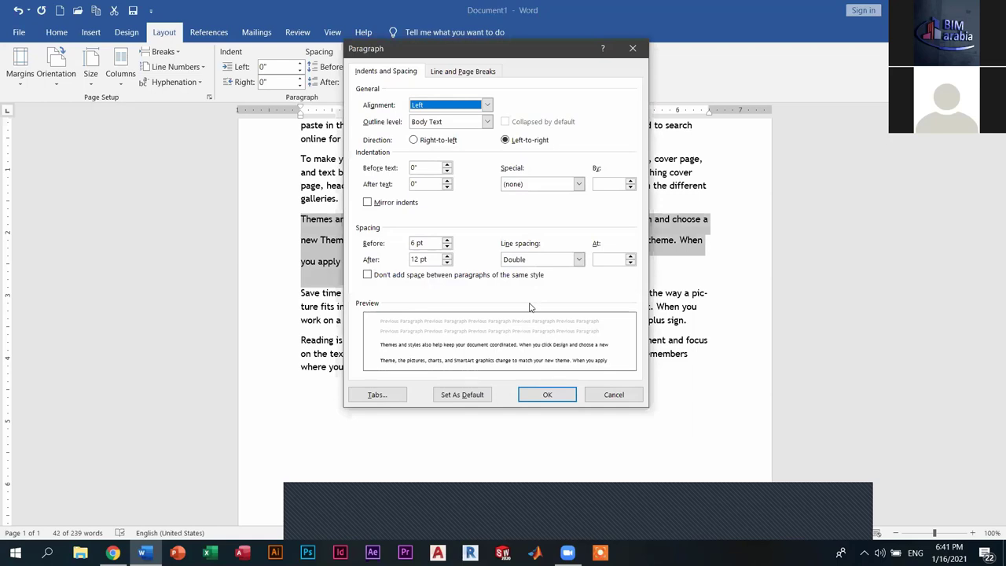
pyautogui.click(542, 259)
pyautogui.click(538, 287)
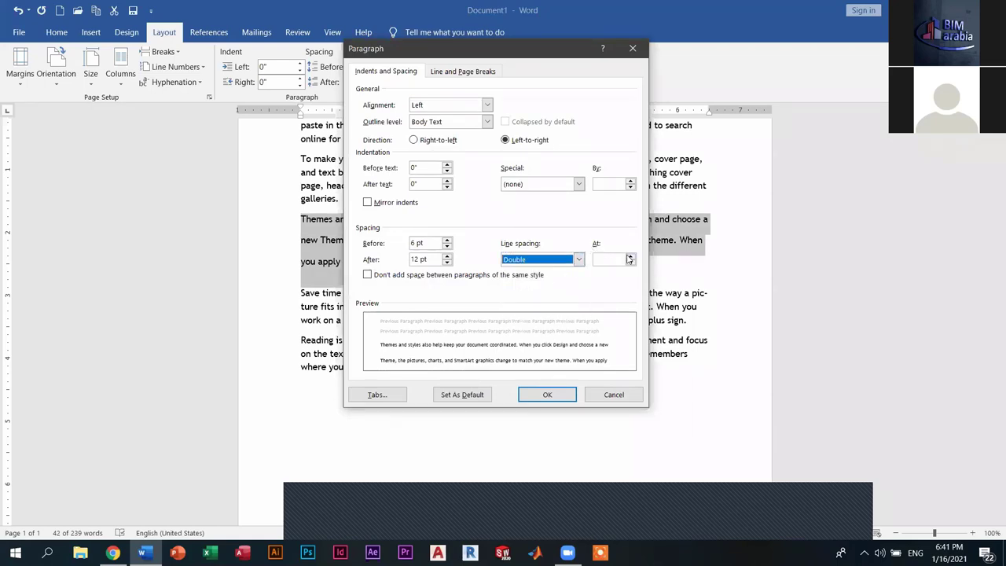
pyautogui.click(630, 258)
pyautogui.click(631, 257)
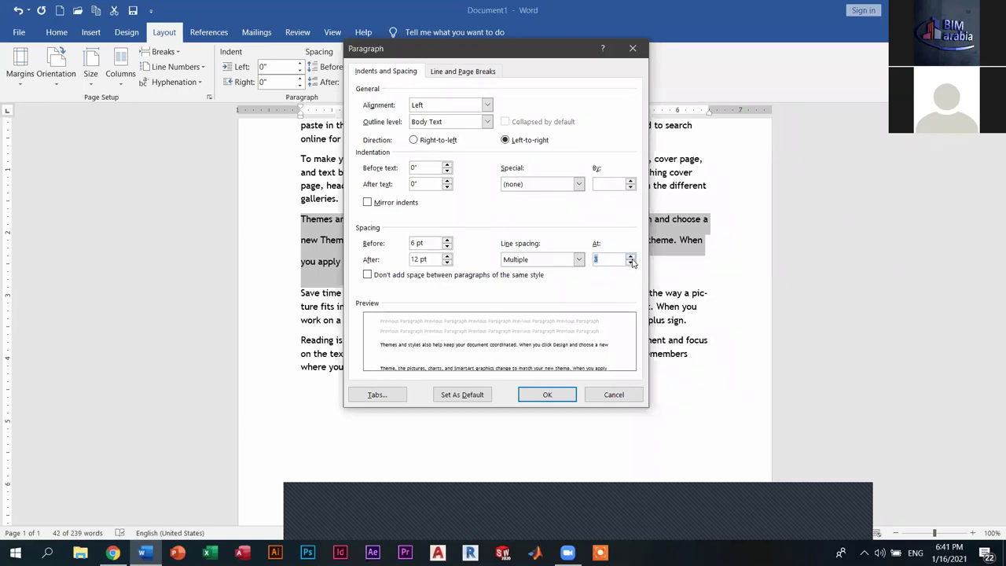
pyautogui.click(631, 261)
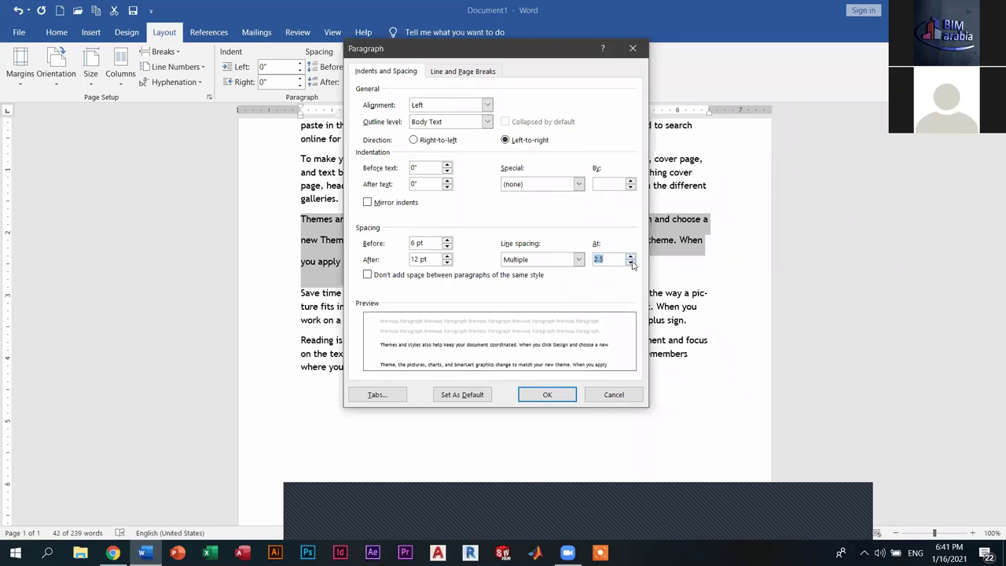
pyautogui.click(631, 257)
pyautogui.click(631, 256)
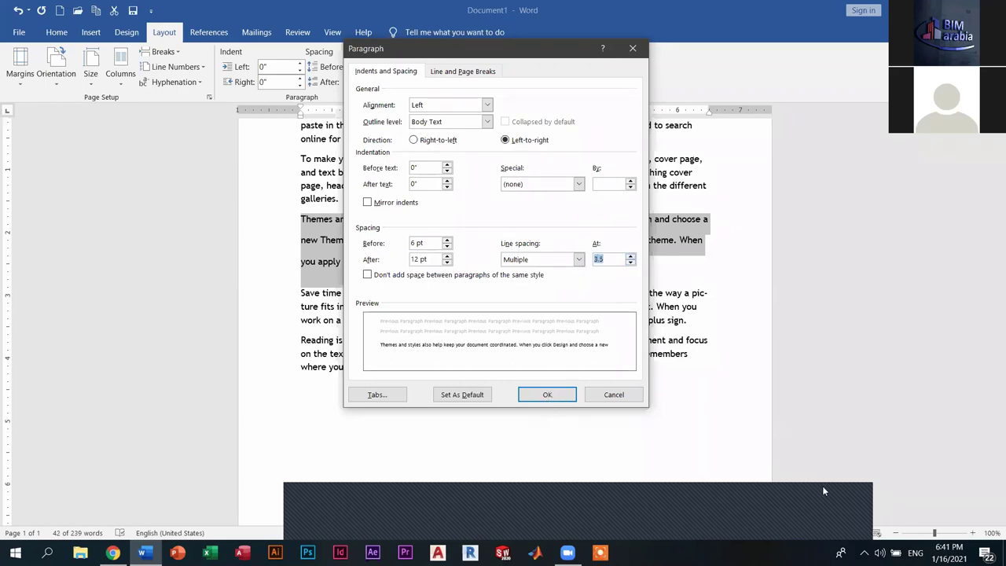
pyautogui.press('Up')
pyautogui.press('Return')
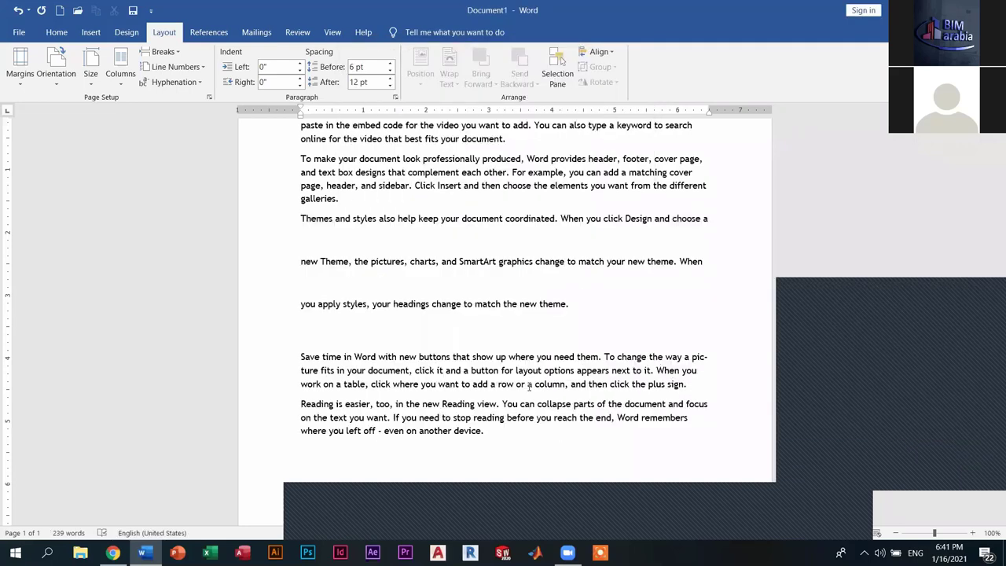
# - Select the 'Save time in Word' paragraph and set its line spacing to Multiple at 2
pyautogui.doubleClick(308, 369)
pyautogui.tripleClick(308, 369)
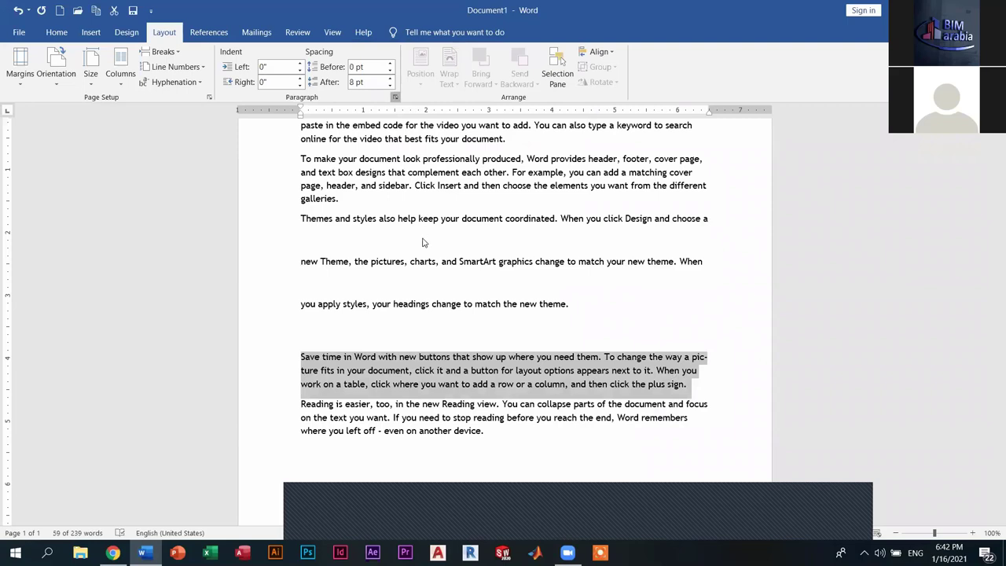
pyautogui.click(395, 96)
pyautogui.click(551, 259)
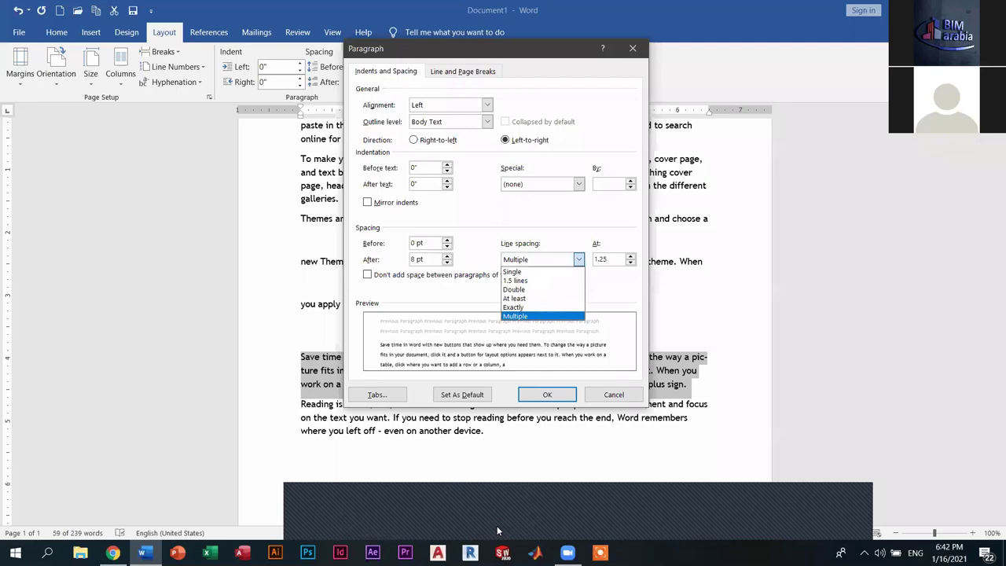
pyautogui.press('Return')
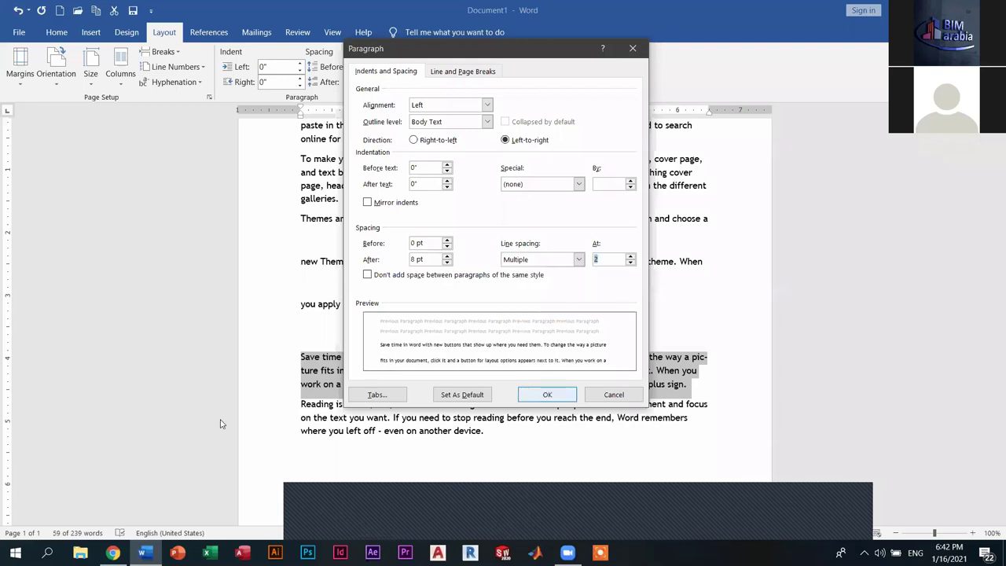
pyautogui.press('Return')
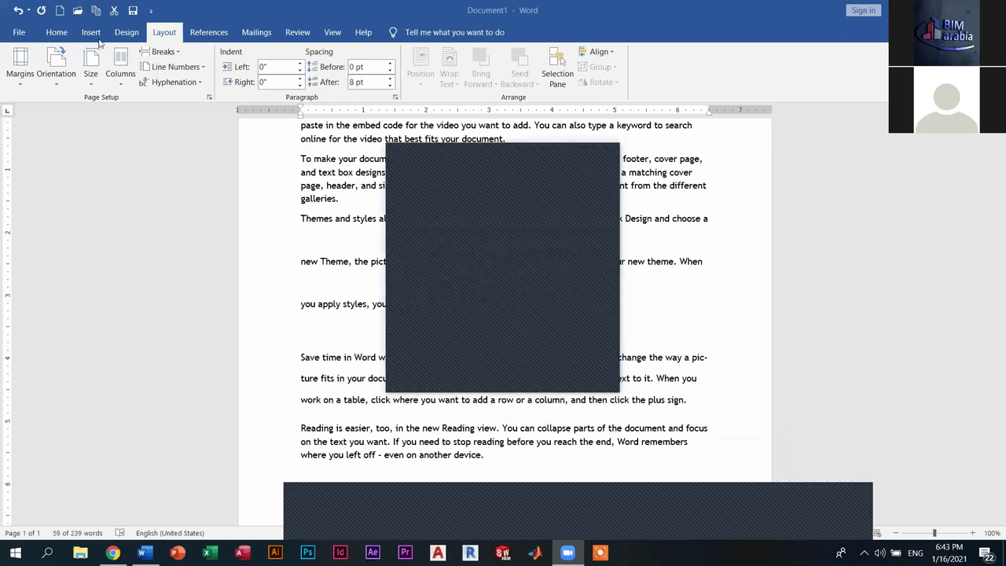
# - Insert the pizza-design screenshot from this device and show its rotation options
pyautogui.click(146, 74)
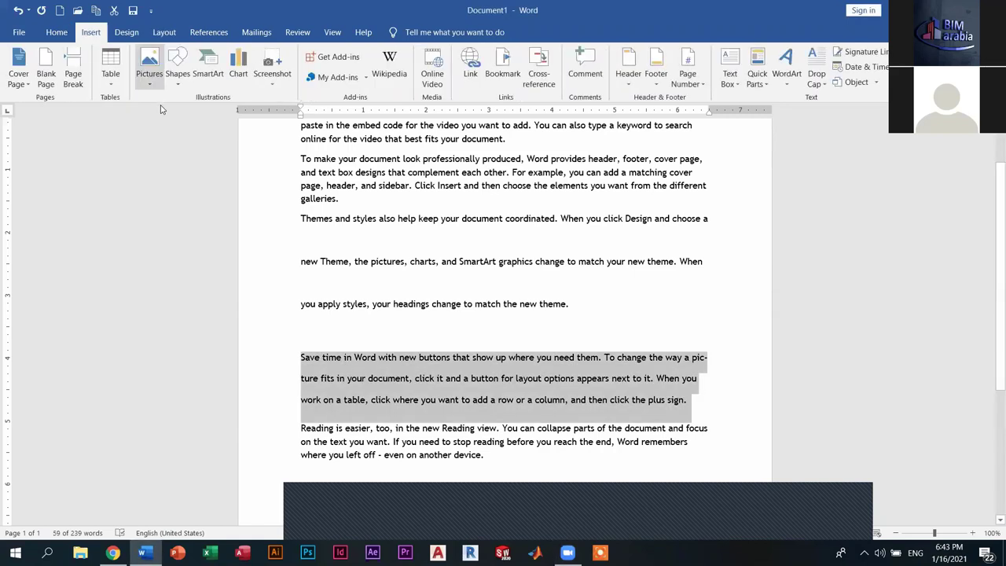
pyautogui.click(717, 143)
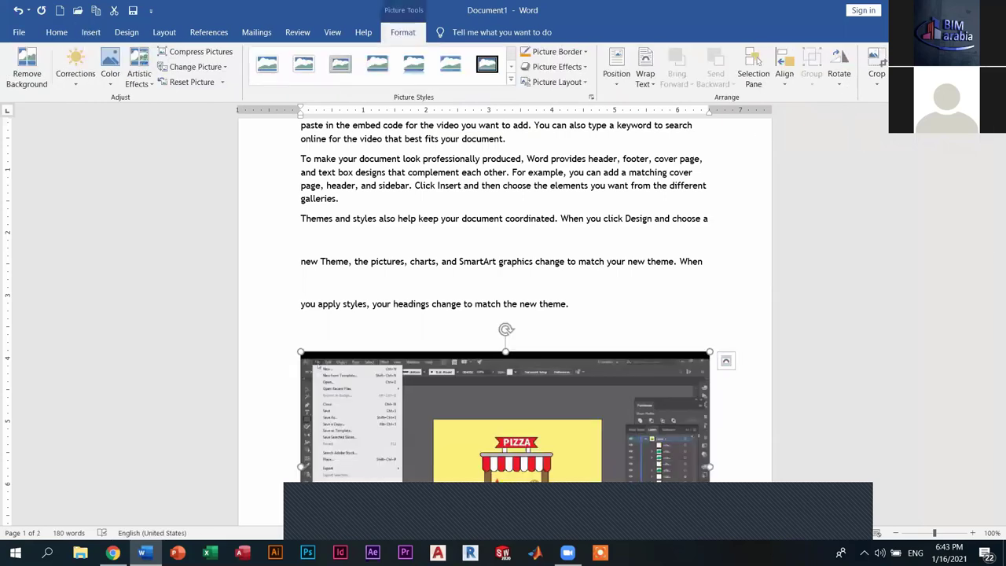
pyautogui.click(838, 67)
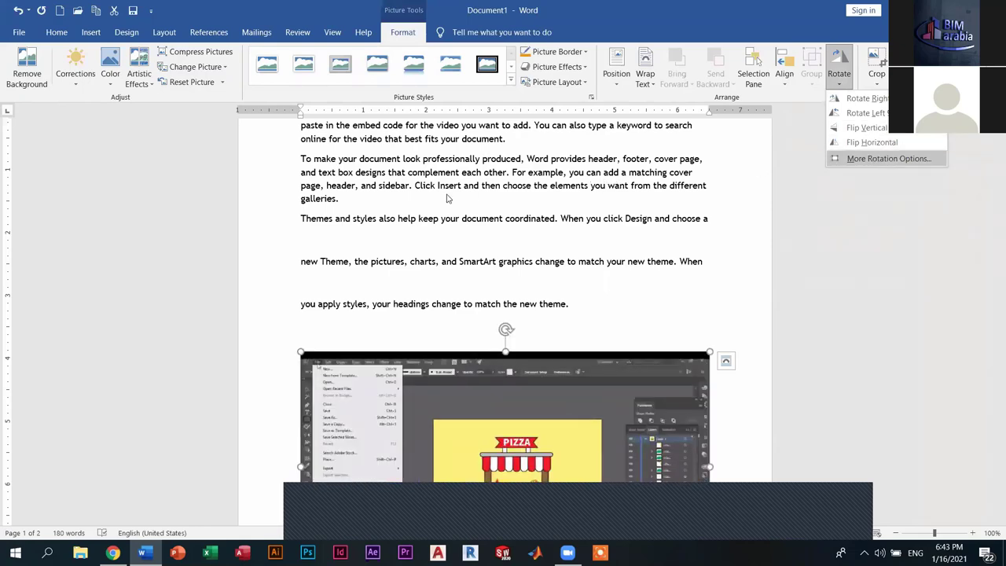
# - Set the pizza screenshot's rotation to 45° in the Layout dialog and select it on page 2
pyautogui.press('Return')
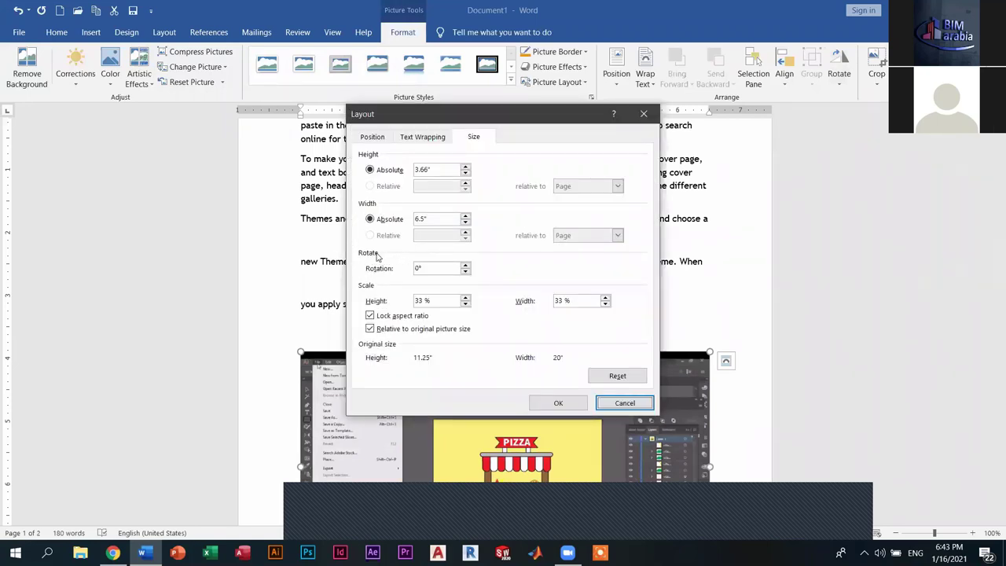
pyautogui.click(464, 268)
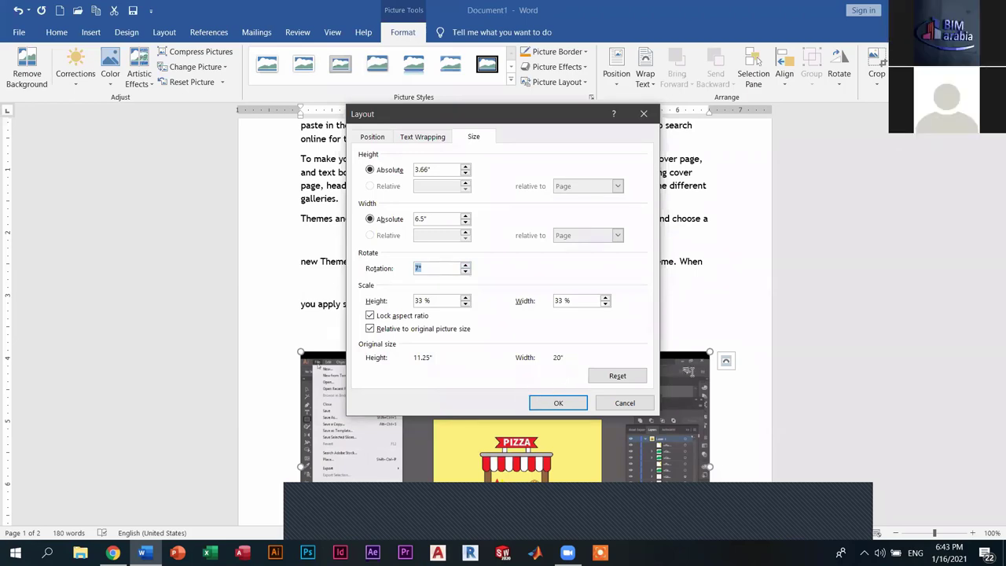
pyautogui.press('Return')
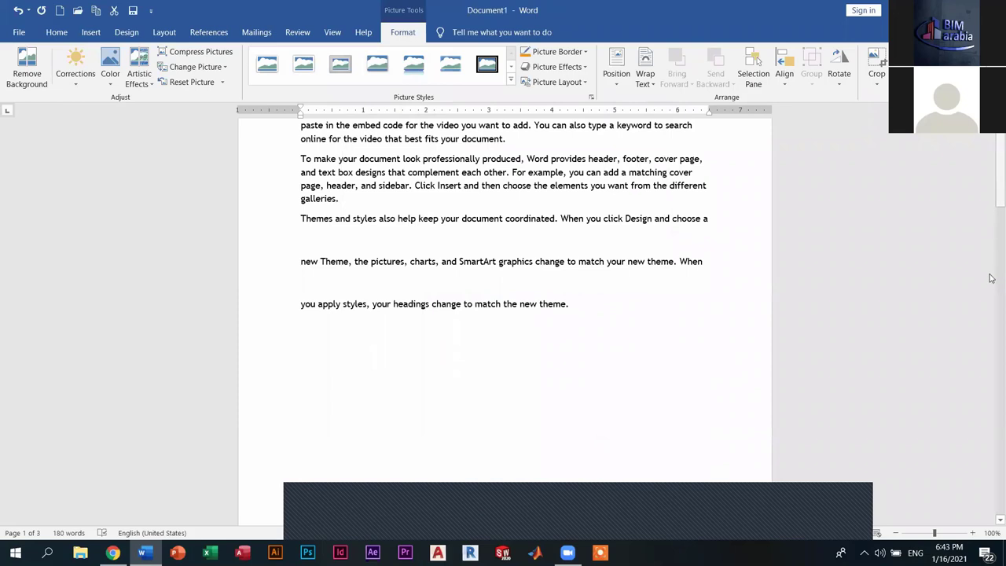
pyautogui.moveTo(991, 278); pyautogui.dragTo(991, 282)
pyautogui.scroll(-3, 991, 299)
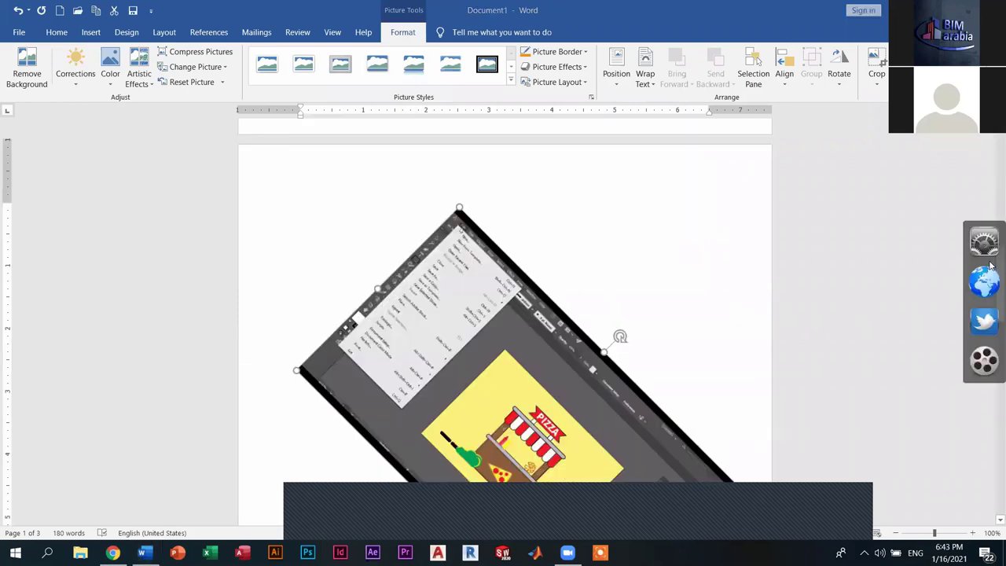
pyautogui.click(586, 321)
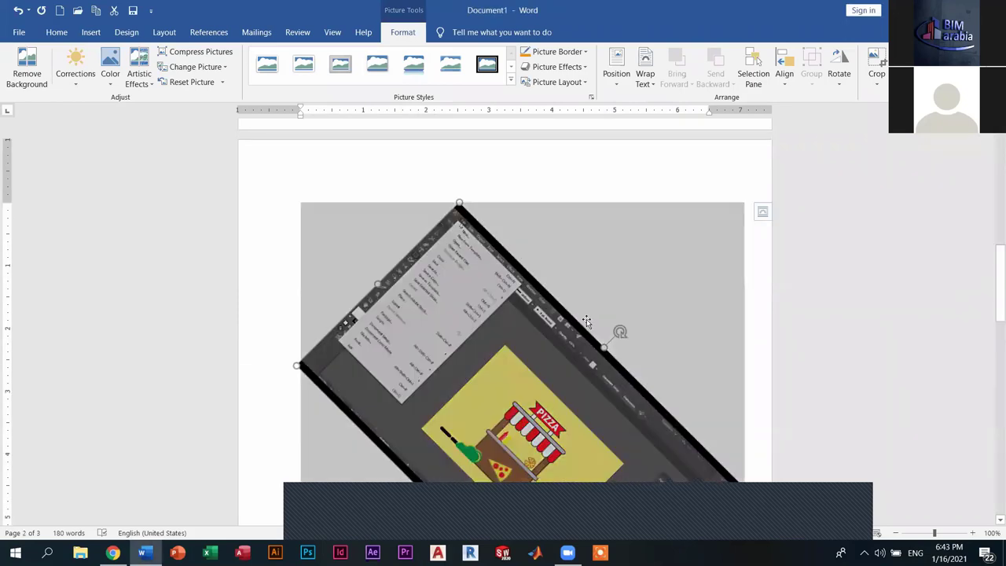
pyautogui.scroll(-2, 848, 32)
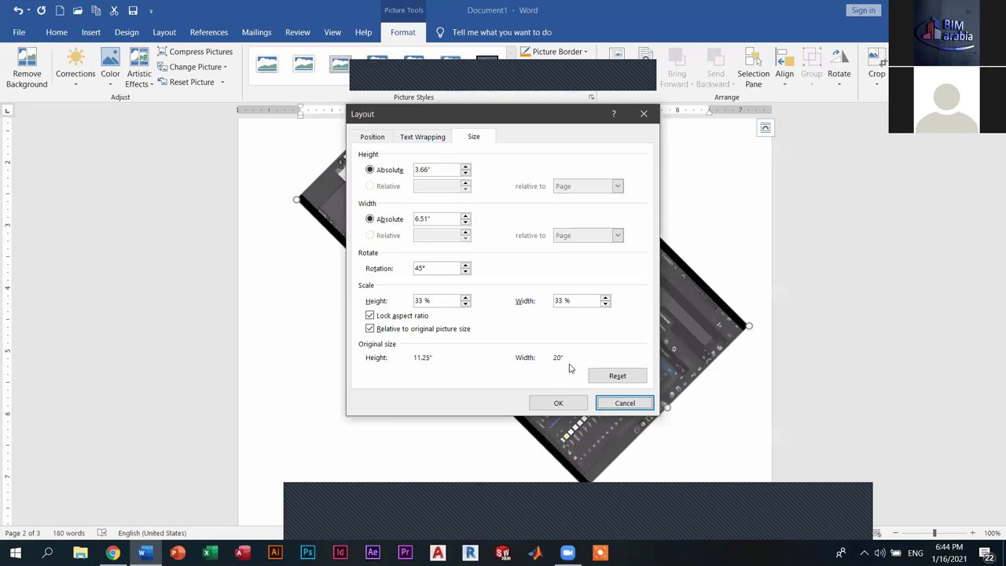
# - Raise the picture's rotation to 46° in the Layout dialog and apply it
pyautogui.click(466, 266)
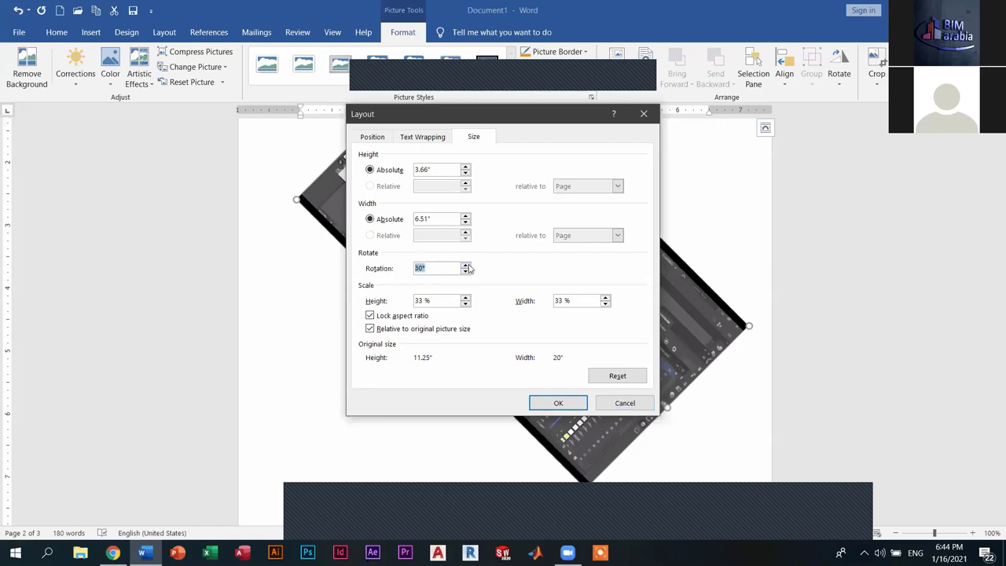
pyautogui.click(559, 404)
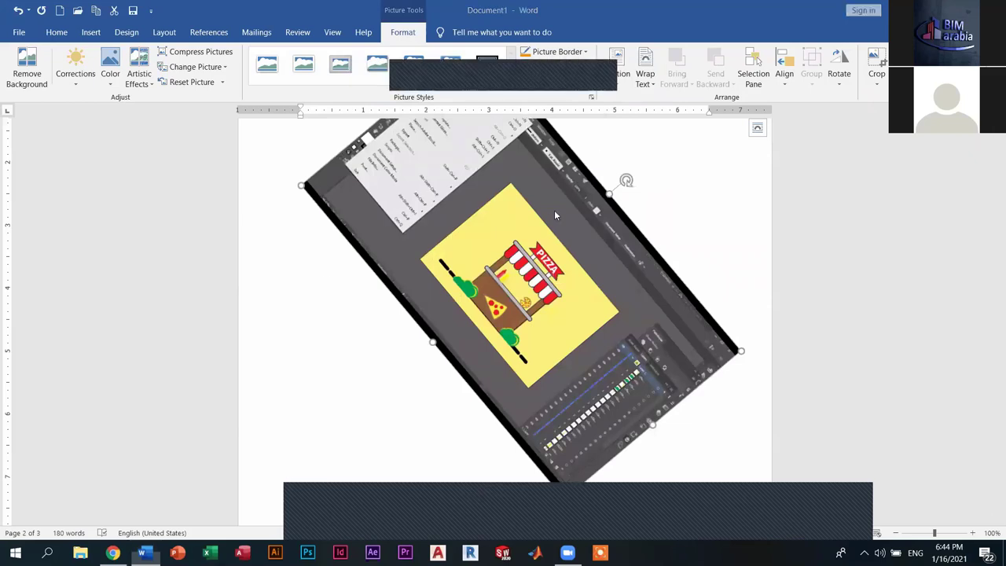
pyautogui.click(135, 33)
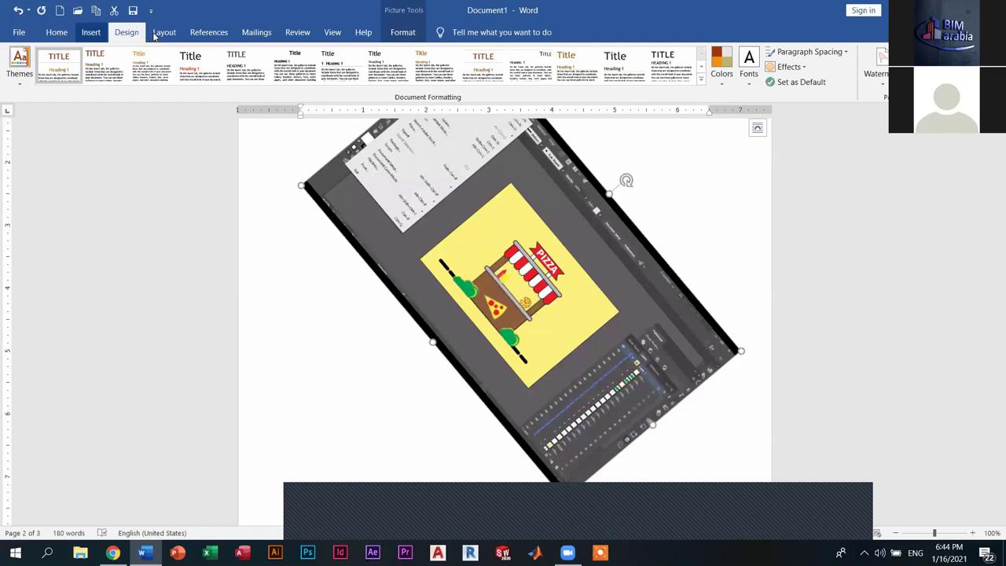
# - Look over the References and Mailings ribbon options while viewing the document
pyautogui.click(197, 35)
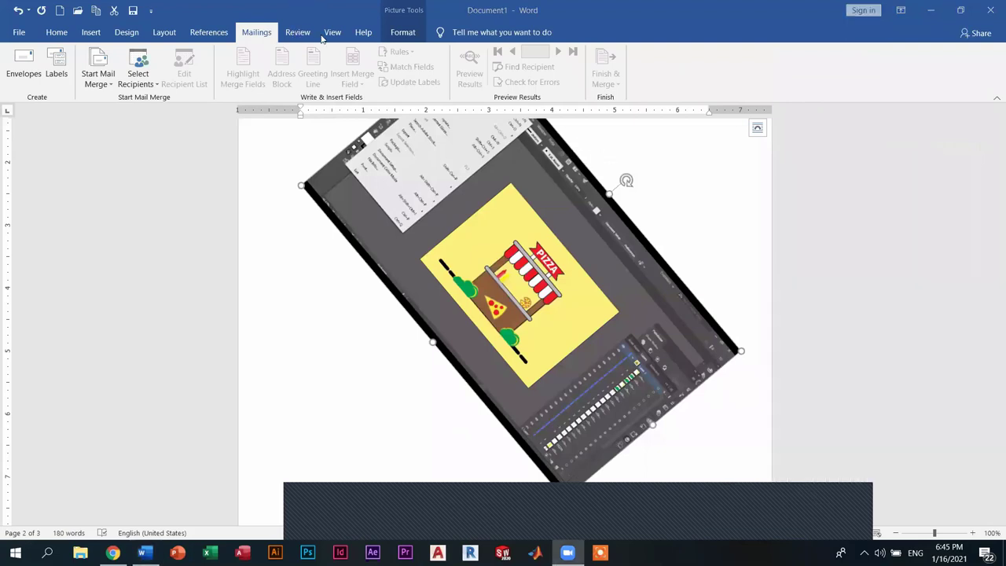
pyautogui.scroll(-2, 302, 35)
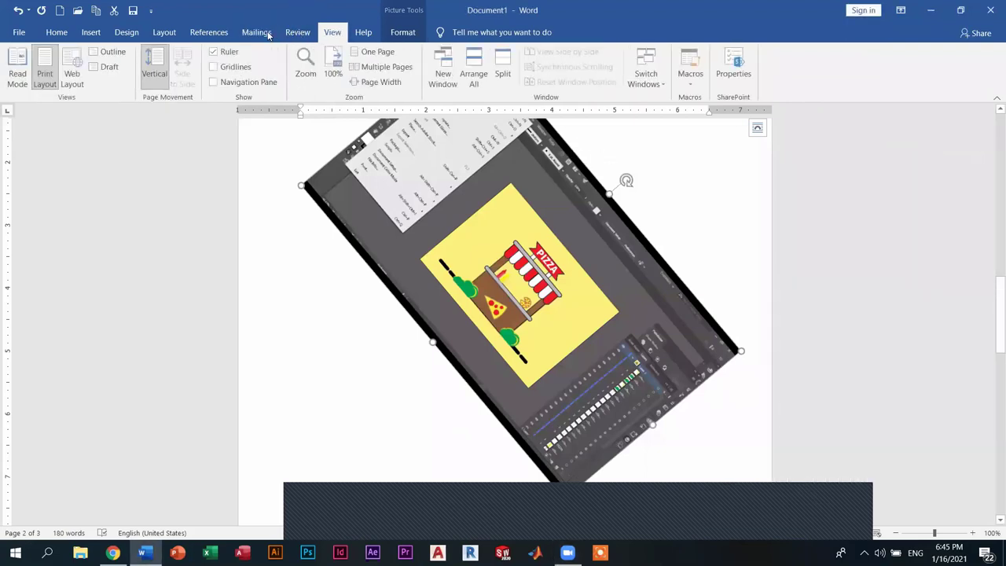
pyautogui.scroll(3, 267, 35)
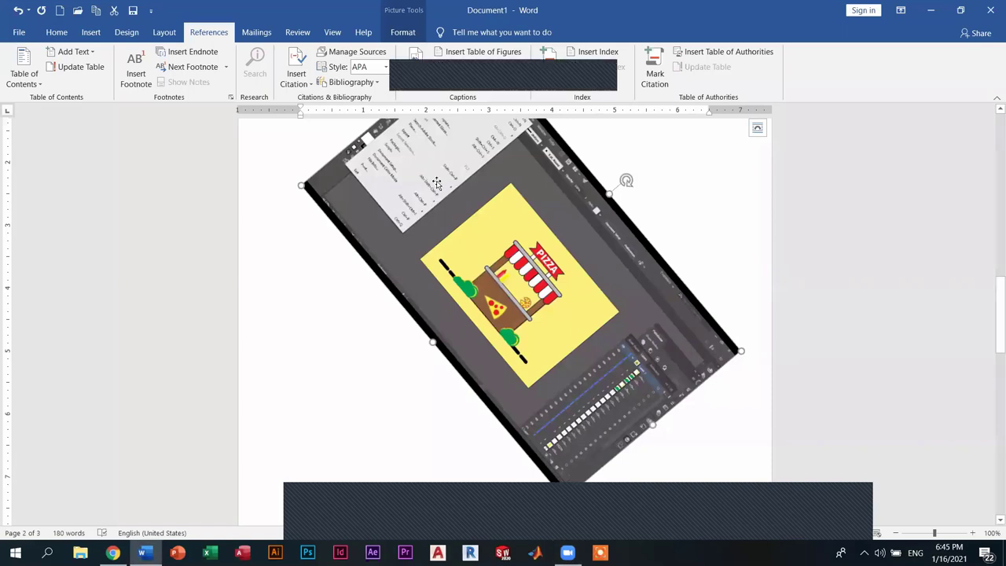
pyautogui.moveTo(436, 188)
pyautogui.mouseDown()
pyautogui.moveTo(420, 206)
pyautogui.moveTo(431, 214)
pyautogui.mouseUp()
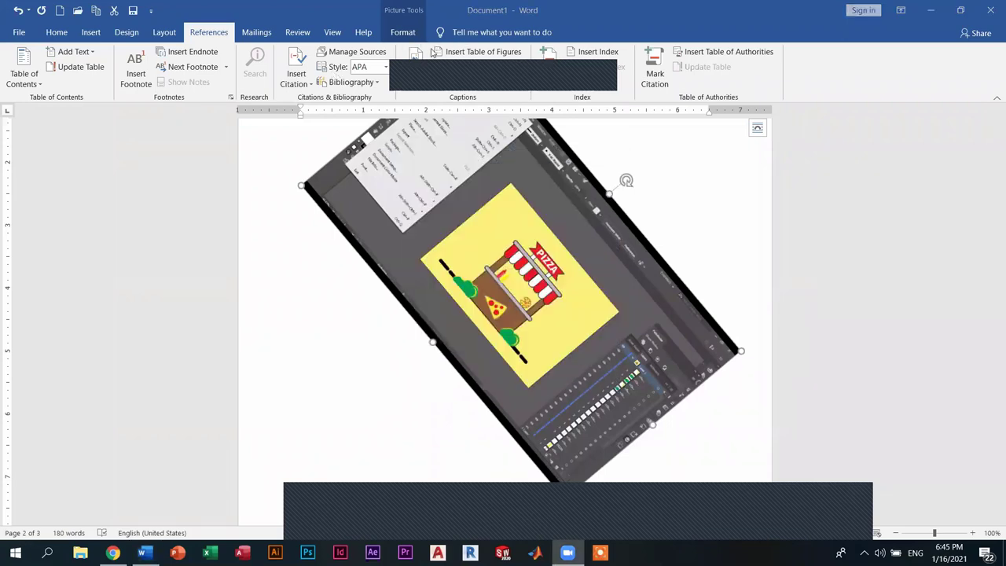
pyautogui.click(257, 32)
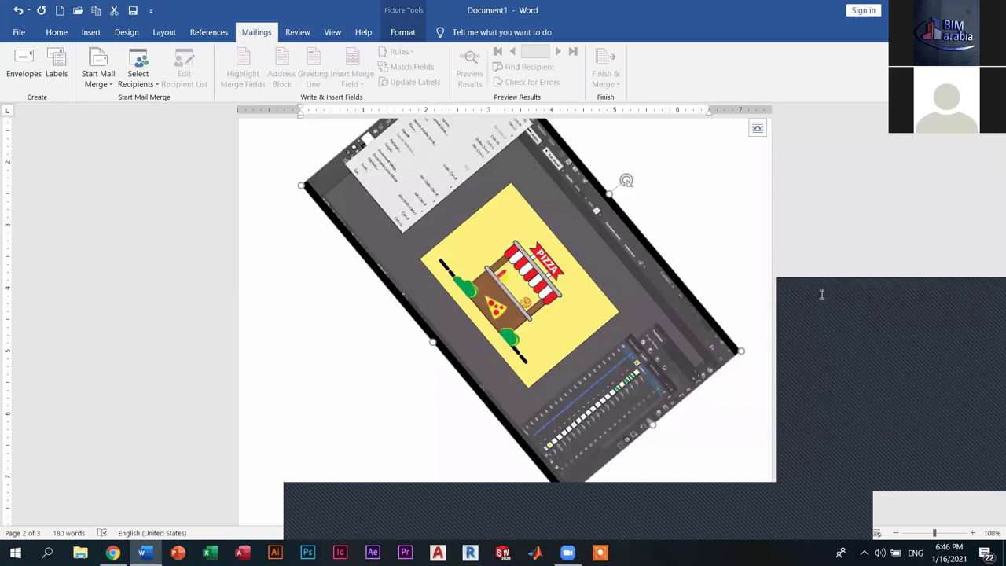
# - Deselect the rotated picture and show the Layout ribbon's page and spacing options
pyautogui.click(719, 248)
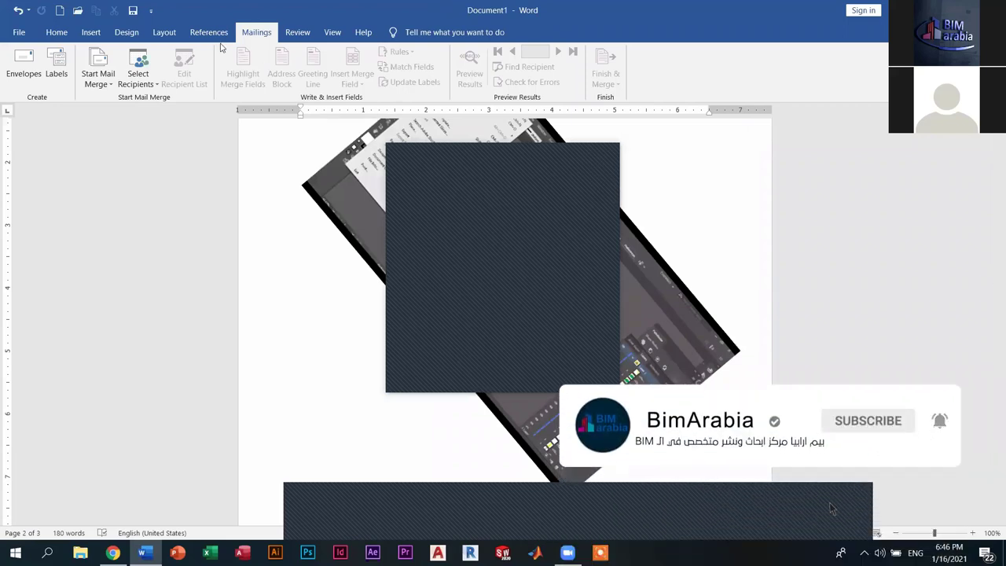
pyautogui.click(164, 33)
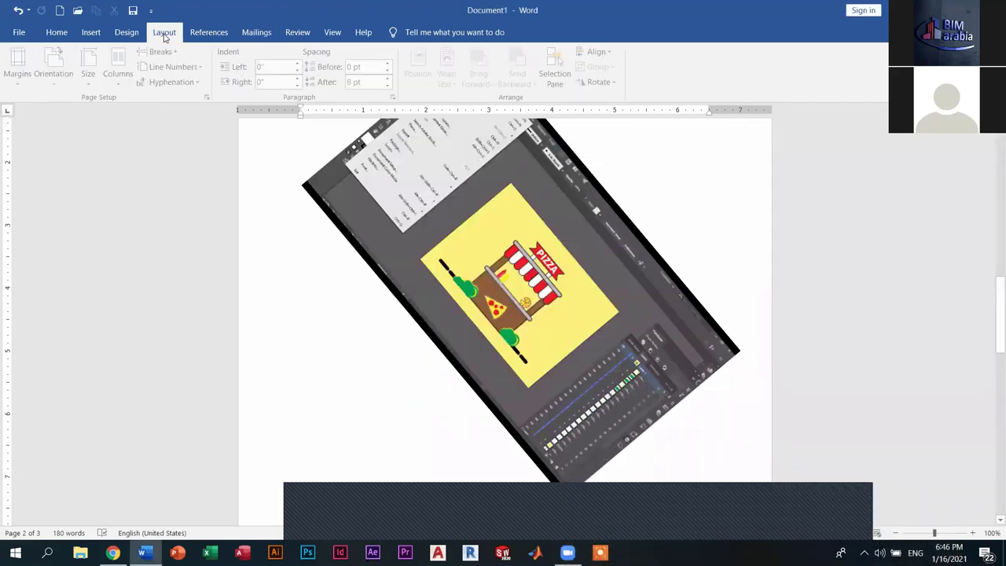
pyautogui.click(132, 35)
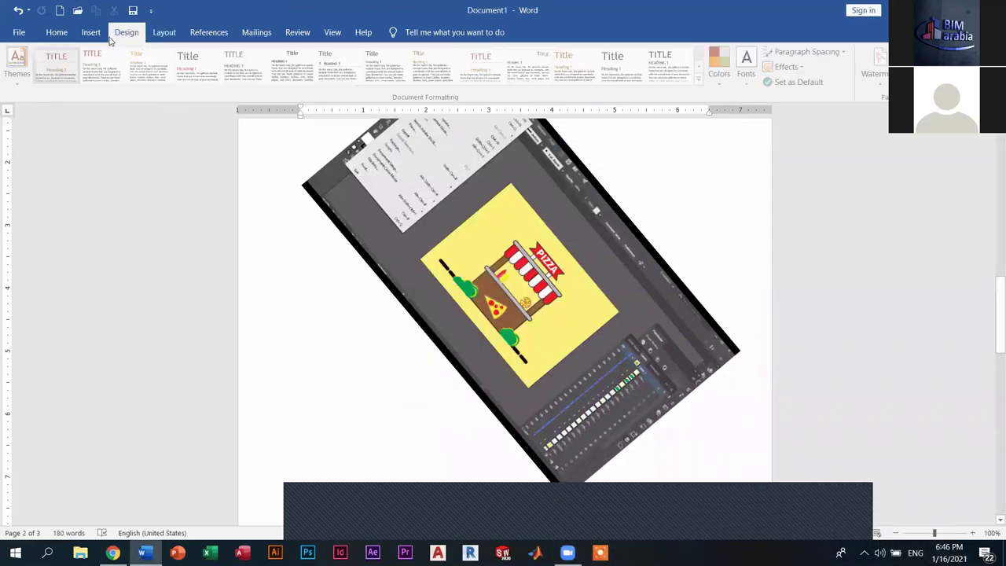
pyautogui.click(168, 35)
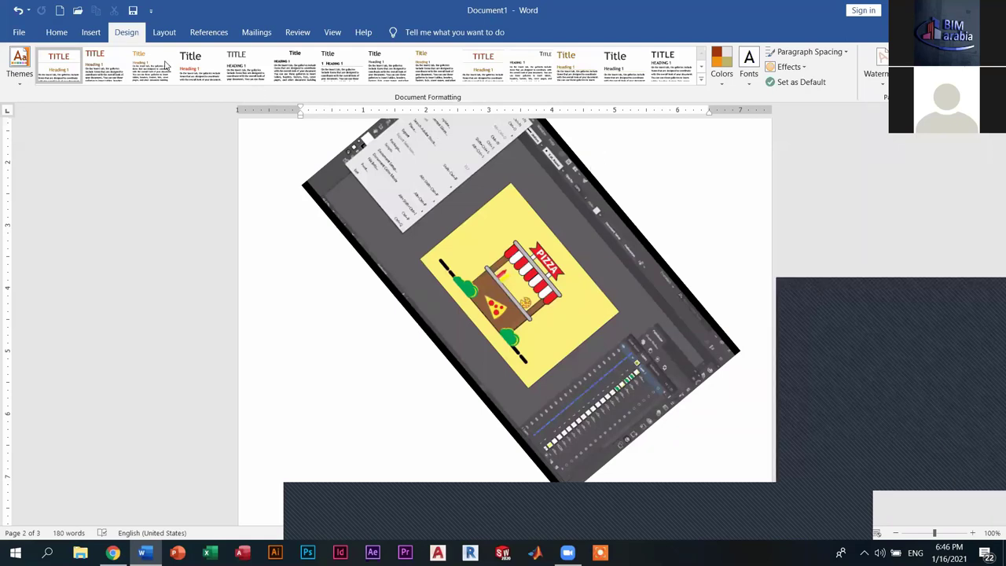
pyautogui.click(164, 33)
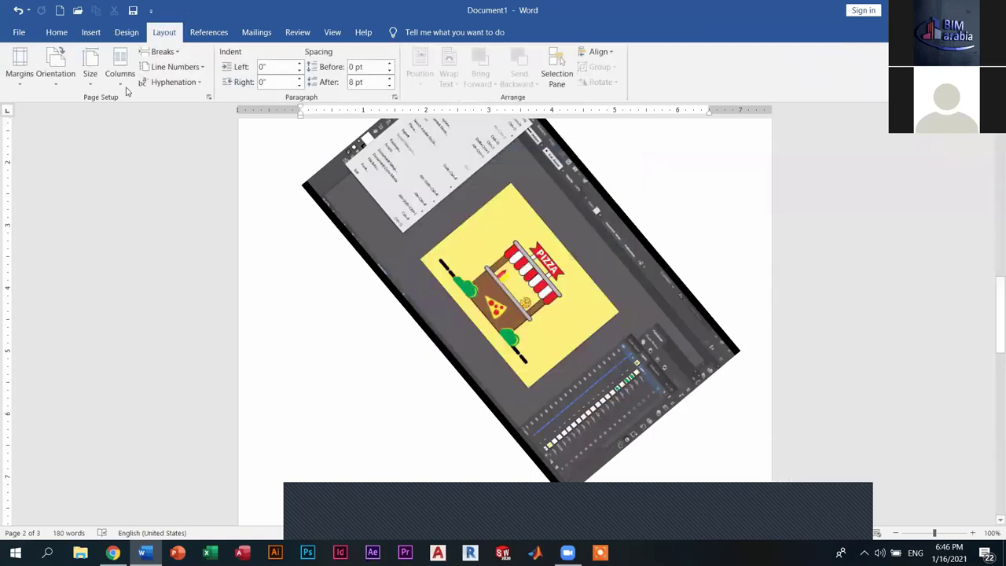
pyautogui.click(121, 79)
pyautogui.click(122, 94)
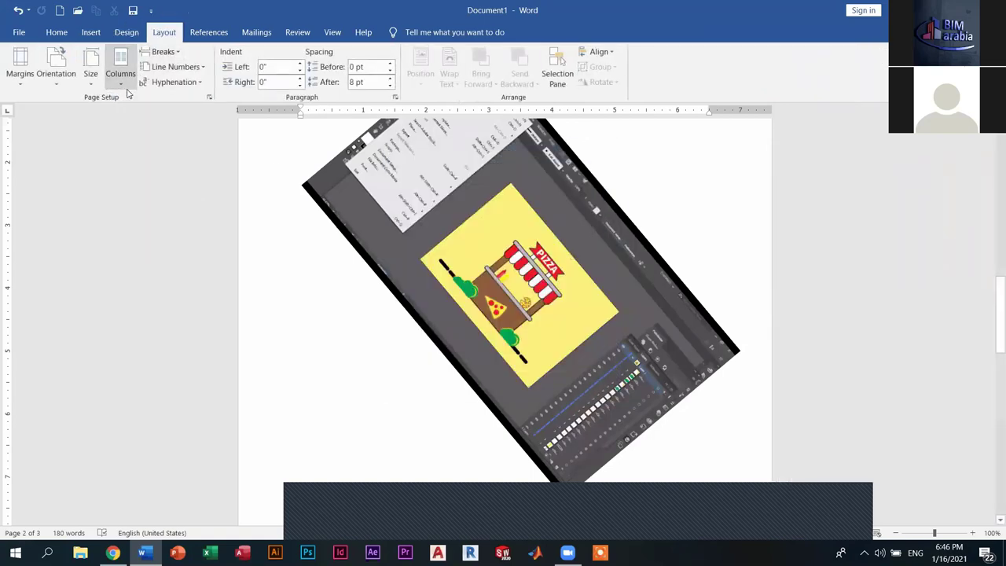
pyautogui.click(464, 248)
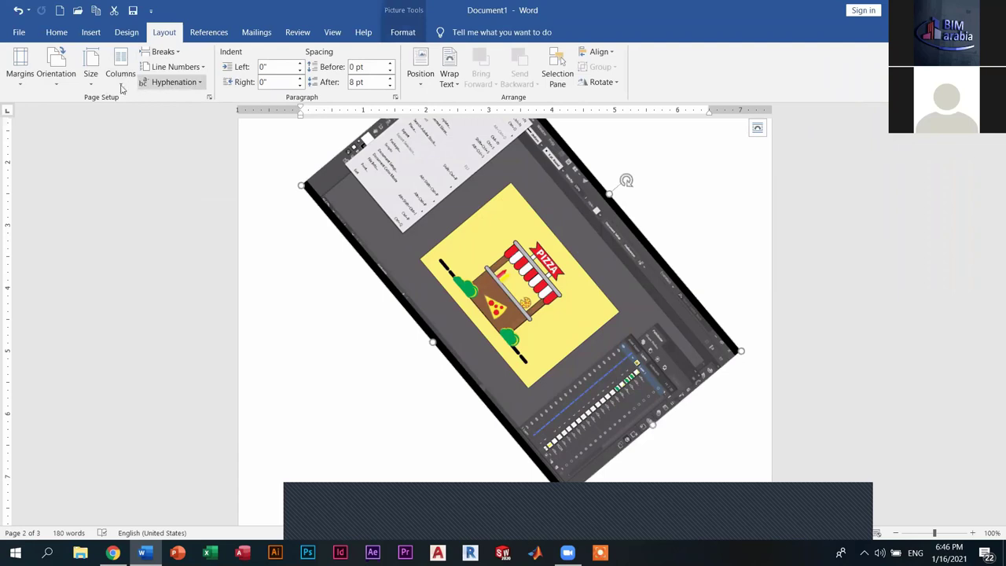
pyautogui.click(122, 88)
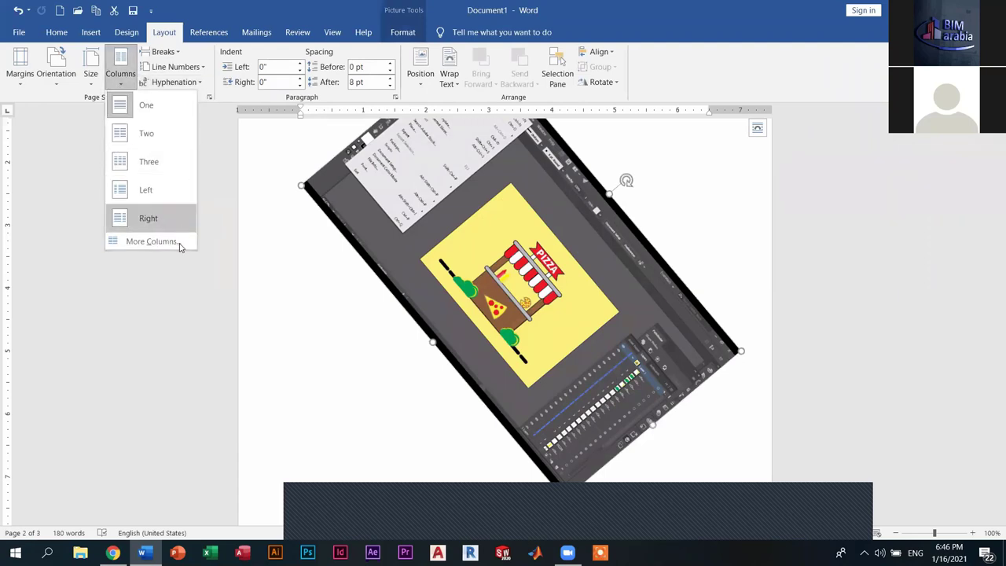
pyautogui.click(271, 205)
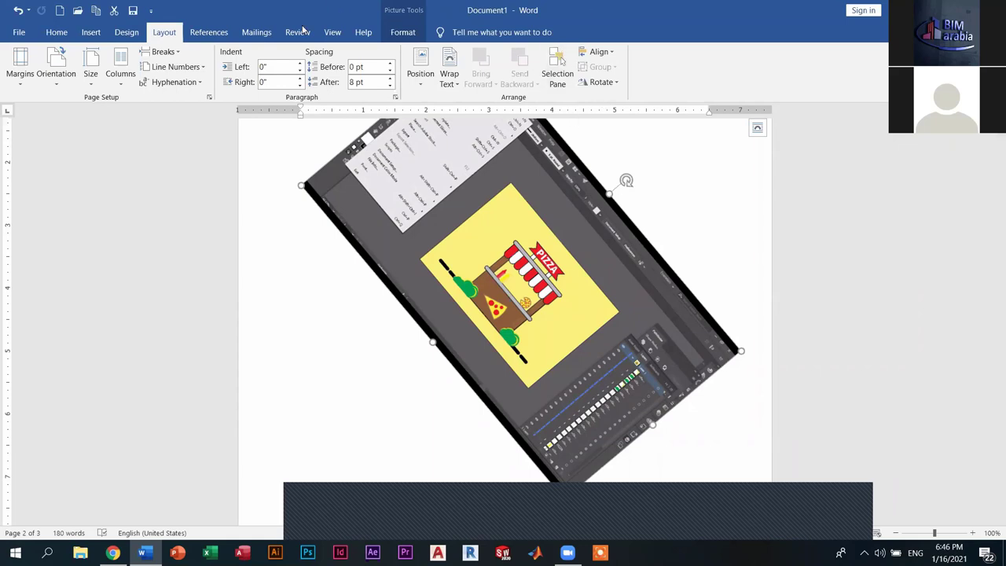
# - Cycle through the References, Review, View and Layout ribbons, ending on References' citation tools
pyautogui.click(209, 32)
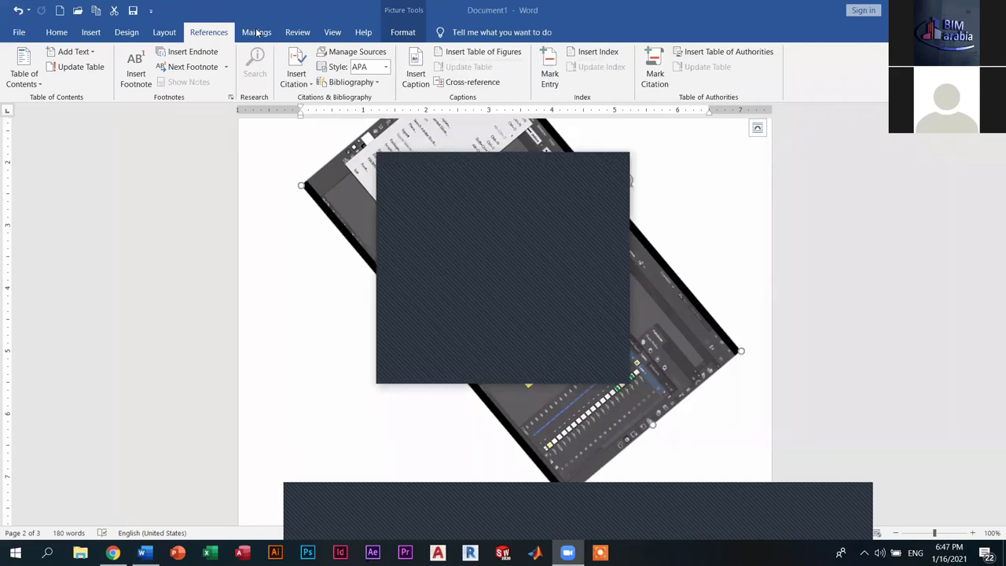
pyautogui.scroll(-1, 233, 36)
pyautogui.scroll(1, 234, 35)
pyautogui.scroll(-1, 232, 34)
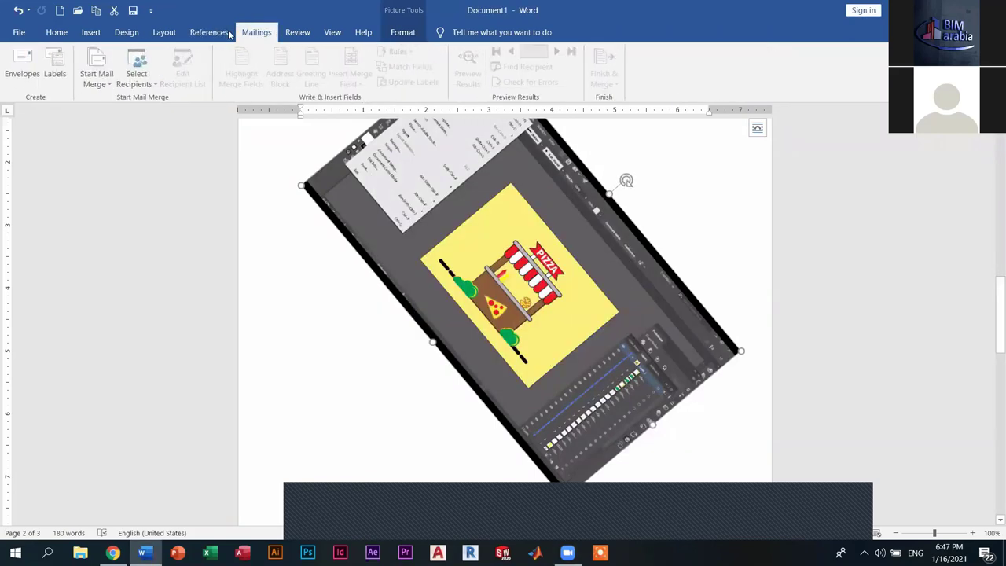
pyautogui.scroll(1, 231, 33)
pyautogui.scroll(-1, 228, 33)
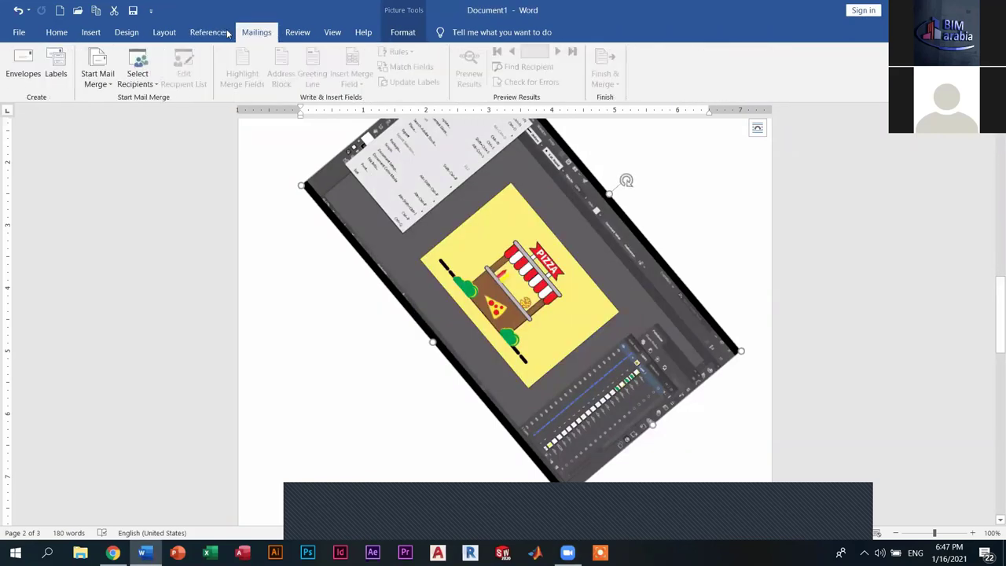
pyautogui.scroll(1, 228, 33)
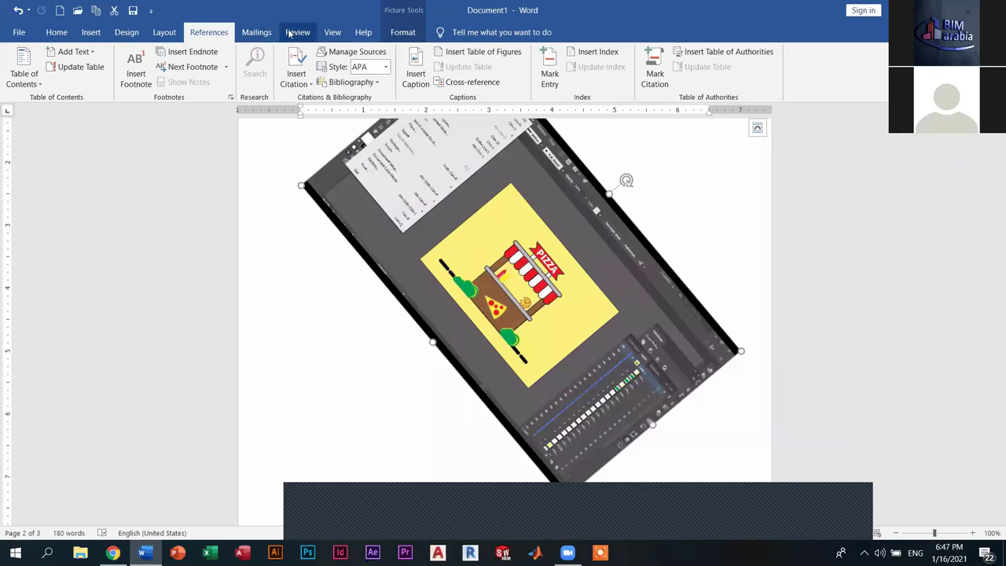
pyautogui.click(294, 33)
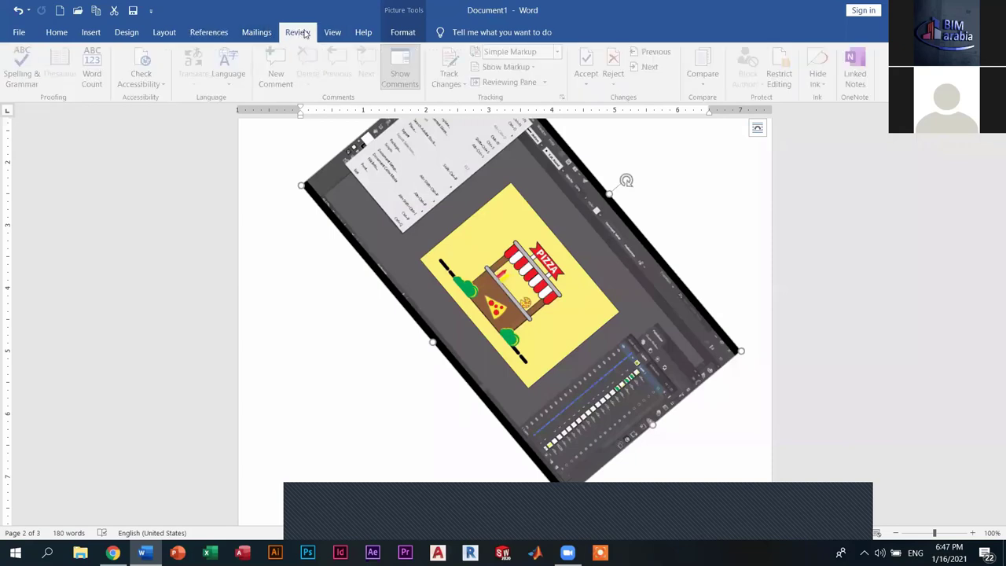
pyautogui.click(332, 32)
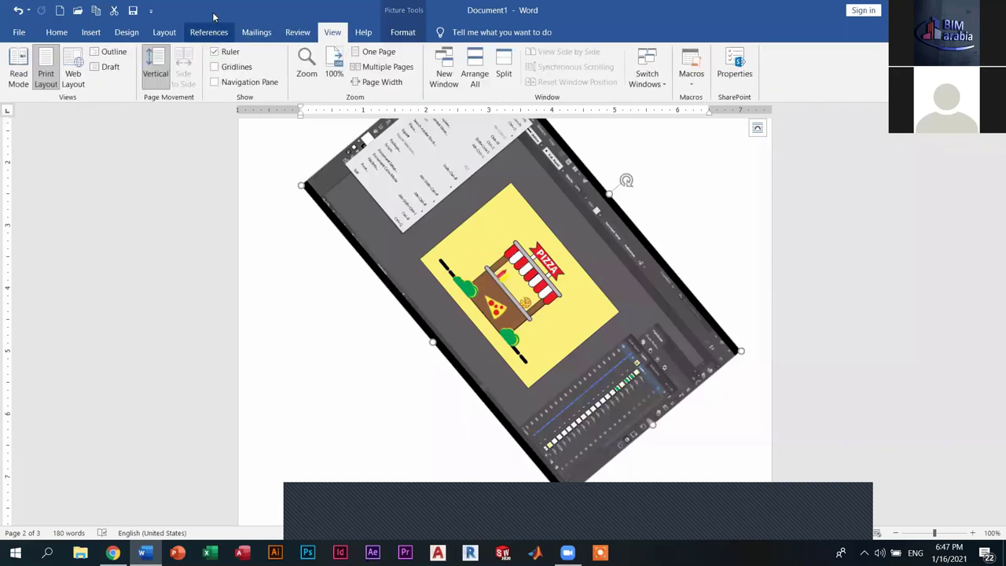
pyautogui.click(176, 33)
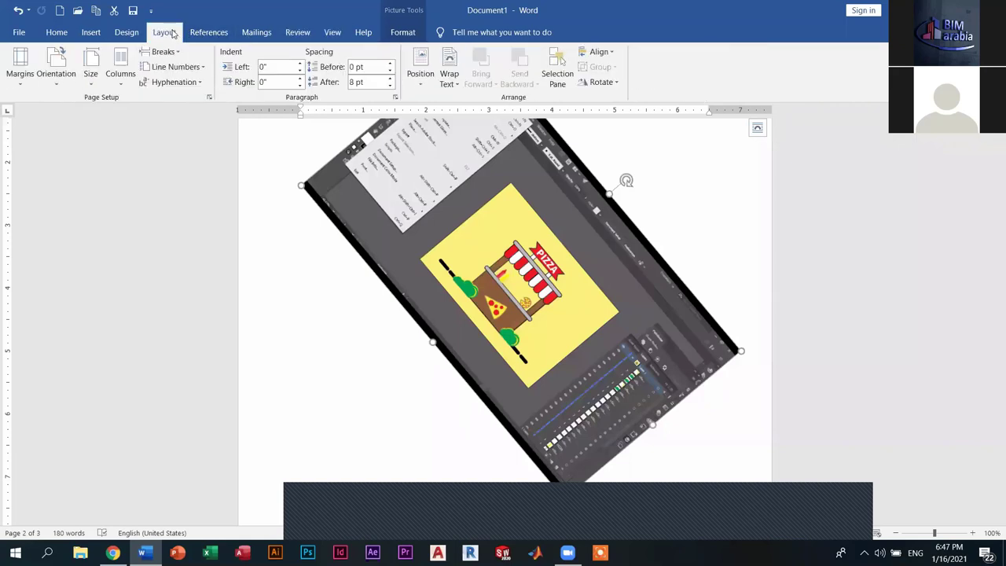
pyautogui.click(210, 33)
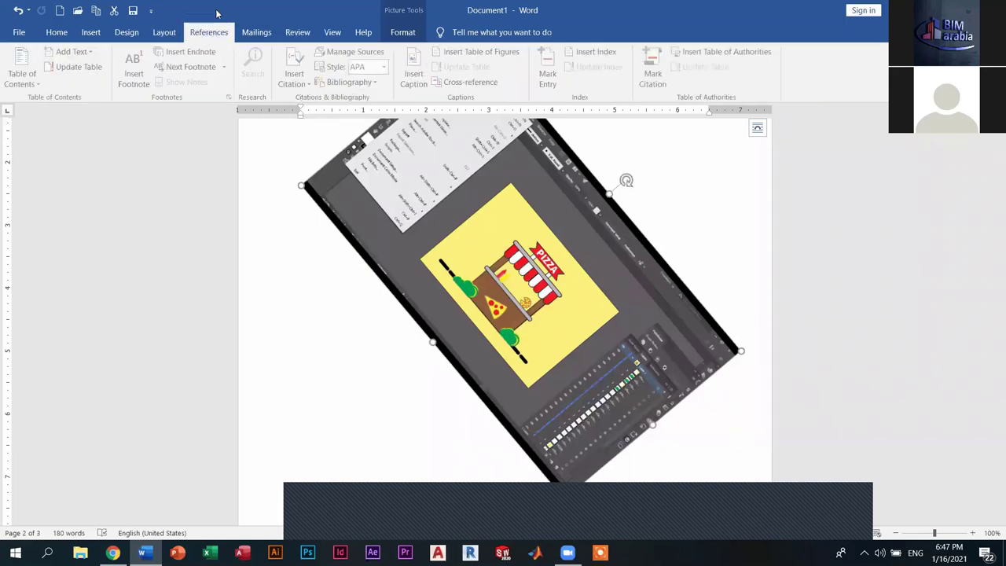